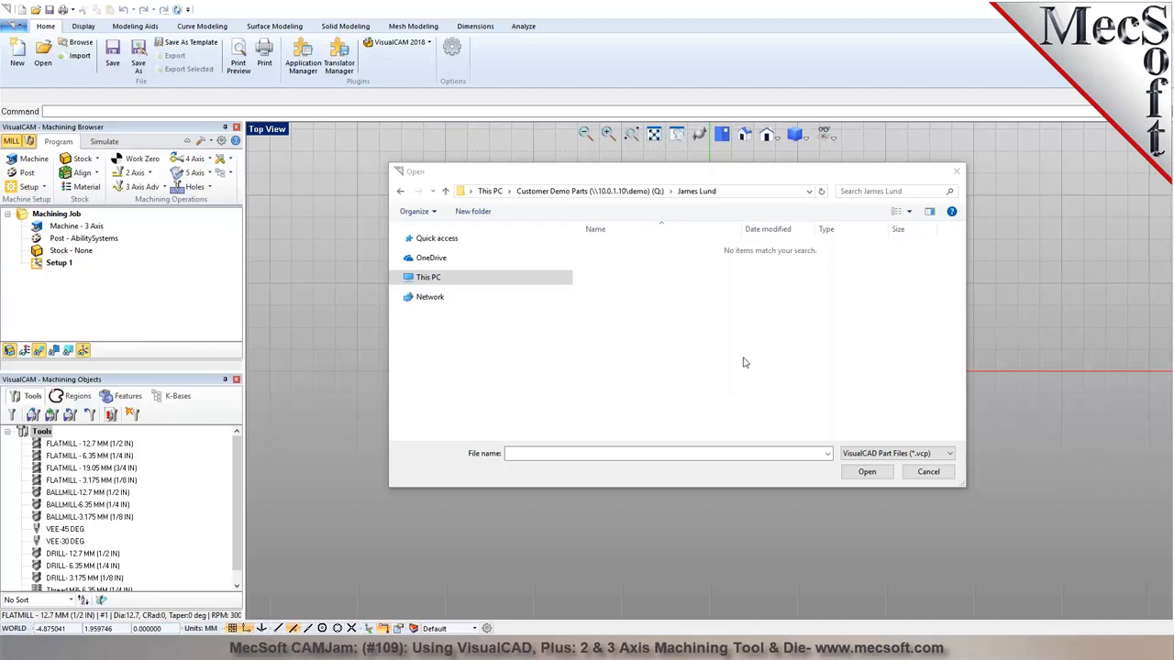
Open the part file 12061.STEP using the STEP file type filter
left_click(917, 455)
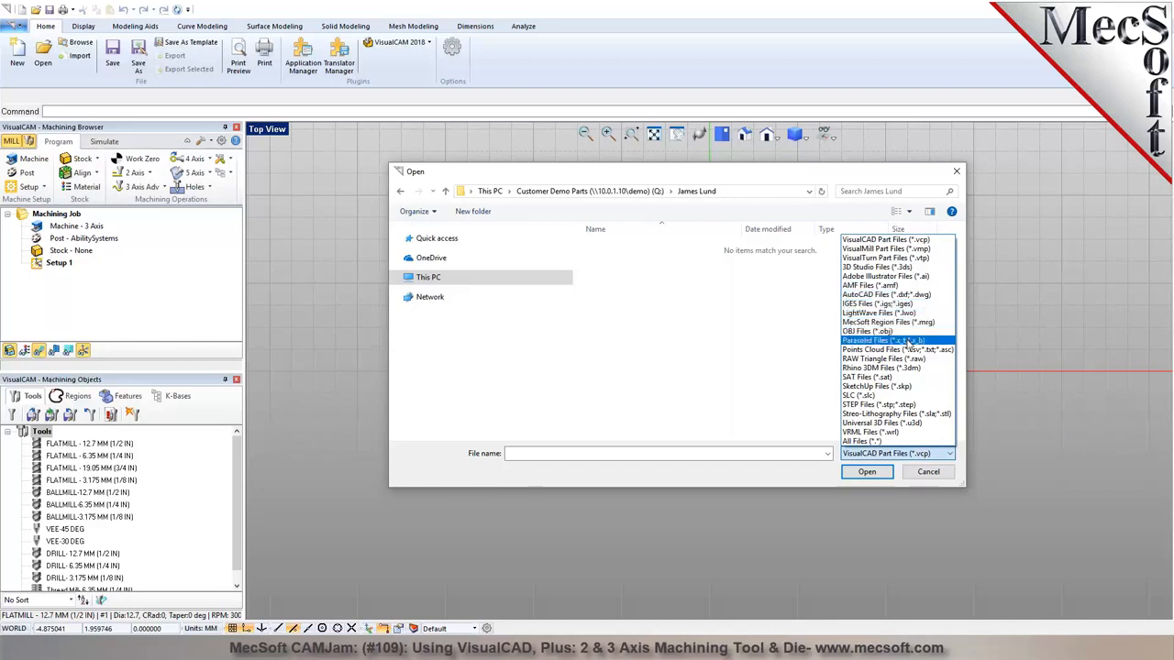
left_click(908, 407)
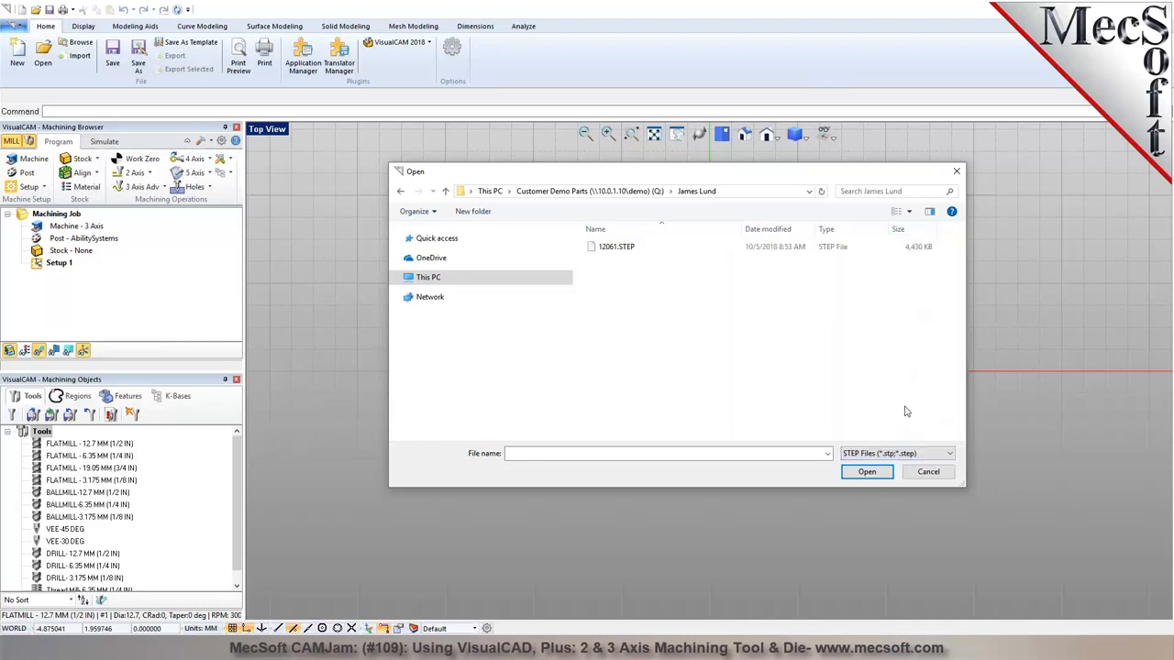
left_click(610, 250)
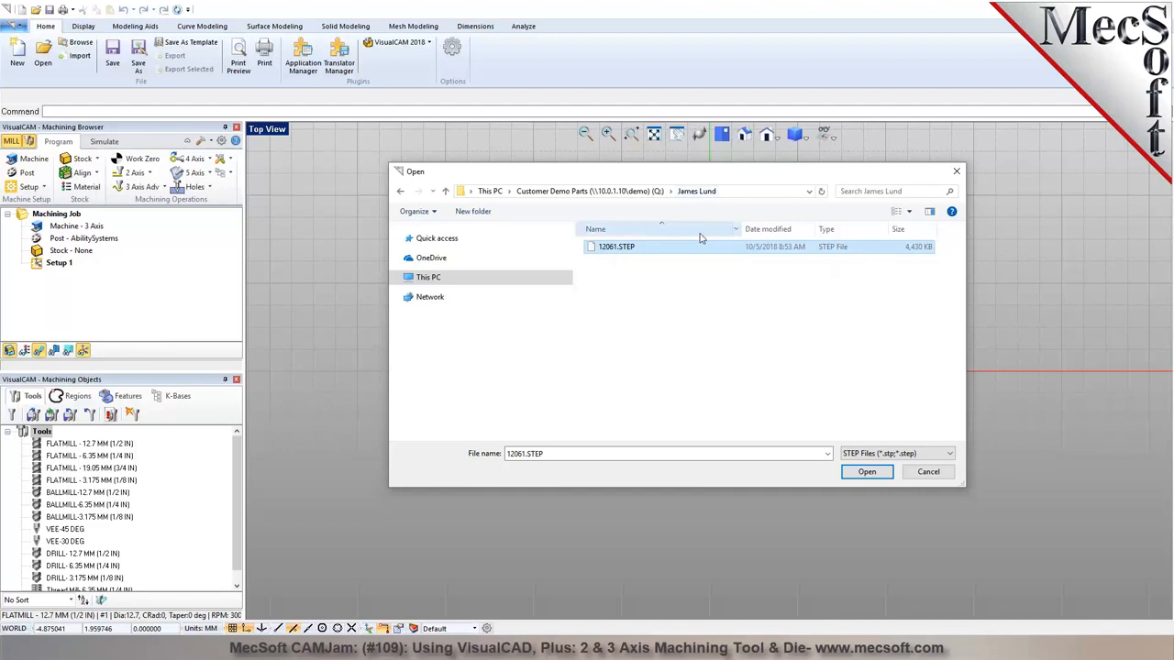
left_click(868, 472)
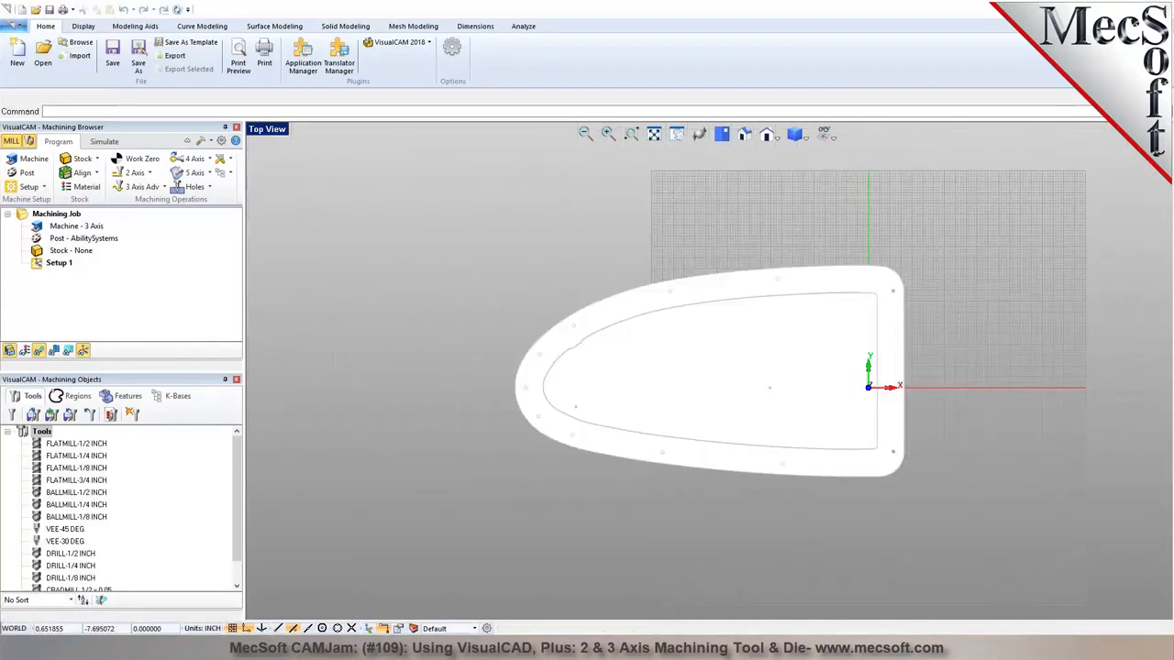
Show the stacked plates in an isometric view with the construction grid hidden
left_click(744, 136)
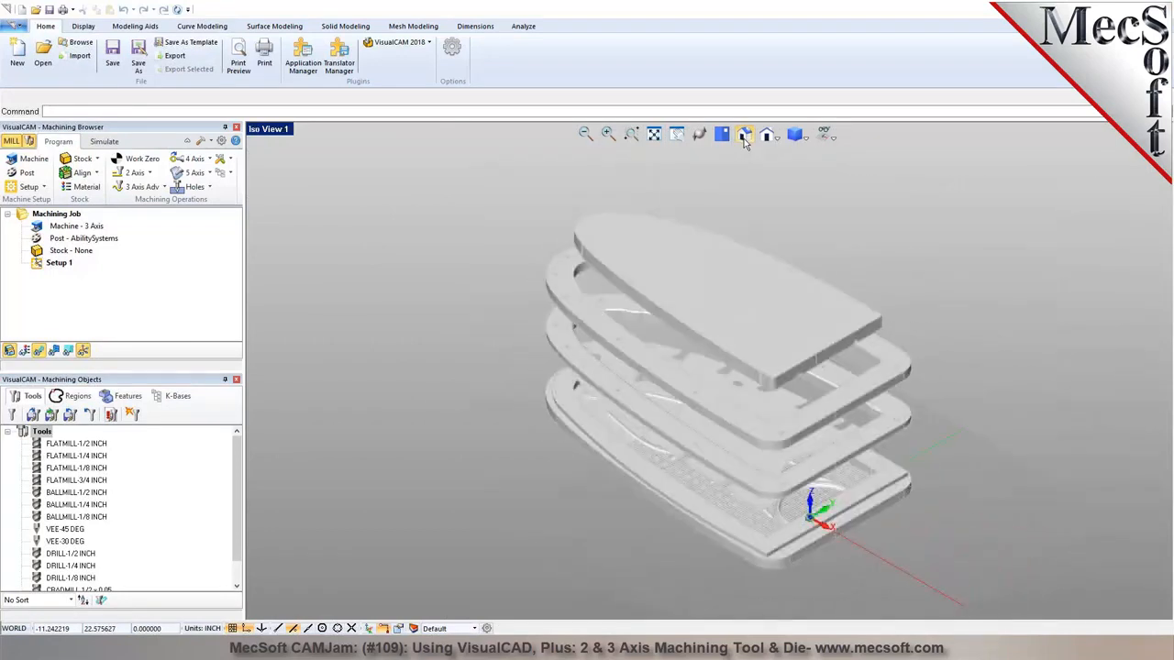
middle_click_drag(796, 482, 812, 457)
left_click(830, 136)
left_click(853, 153)
middle_click_drag(620, 424, 814, 479)
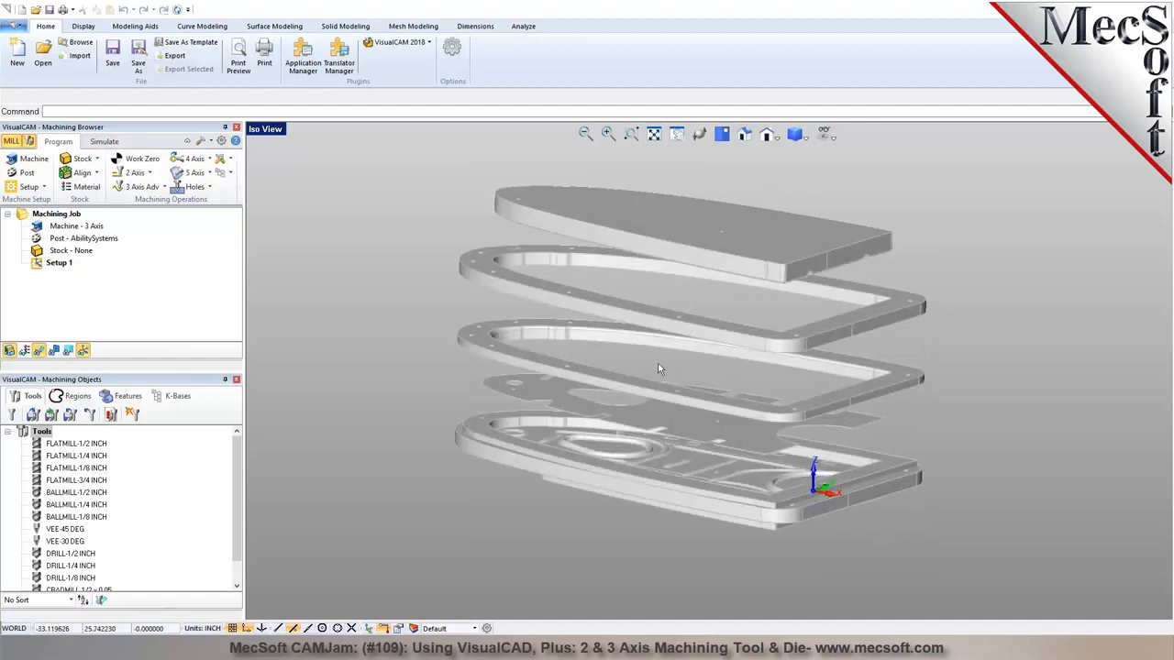
Split the workspace into a quad viewport layout, adjust the pane sizes and maximize the isometric viewport
left_click(268, 129)
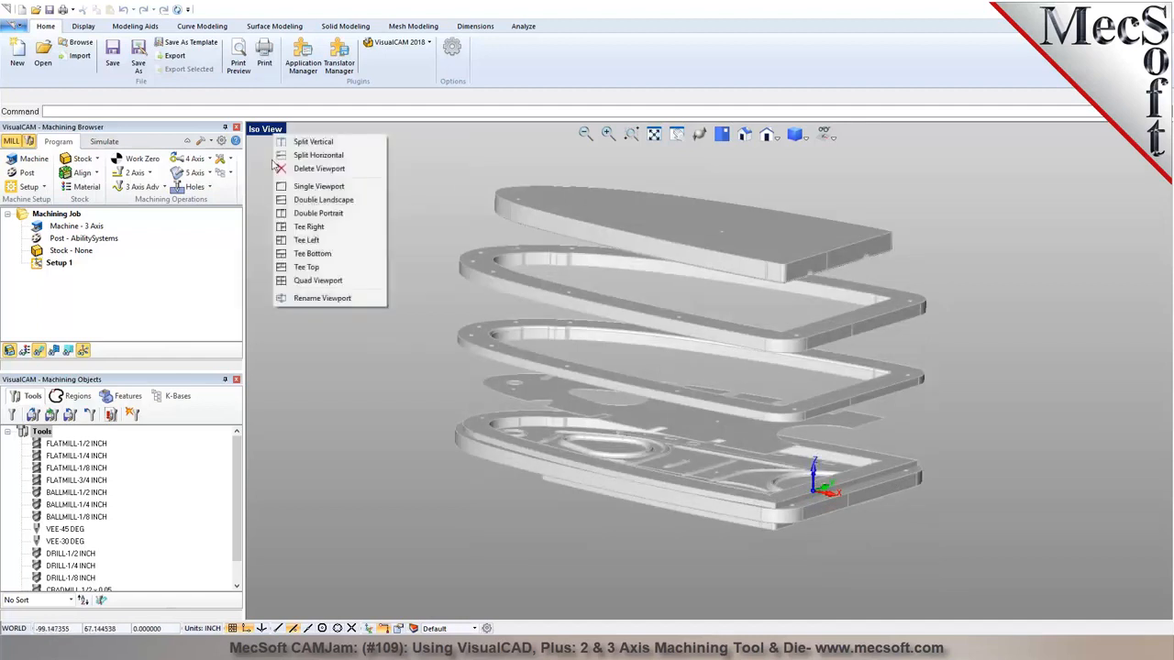
left_click(317, 280)
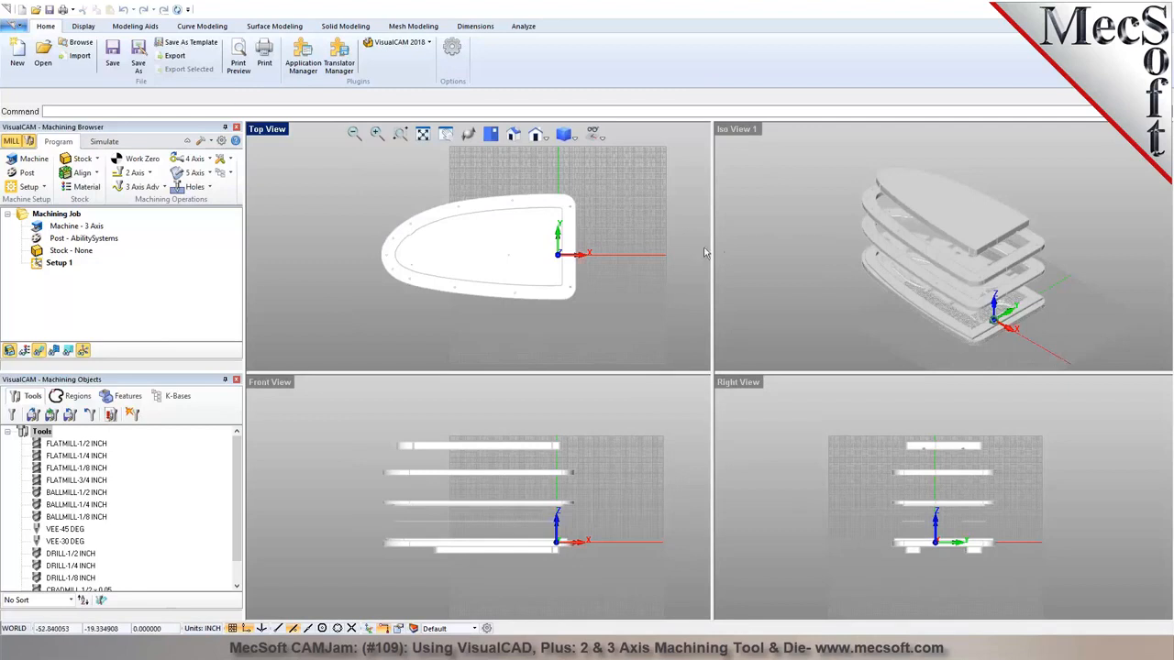
mouse_move(711, 256)
left_mouse_down()
mouse_move(432, 255)
mouse_move(693, 255)
left_mouse_up()
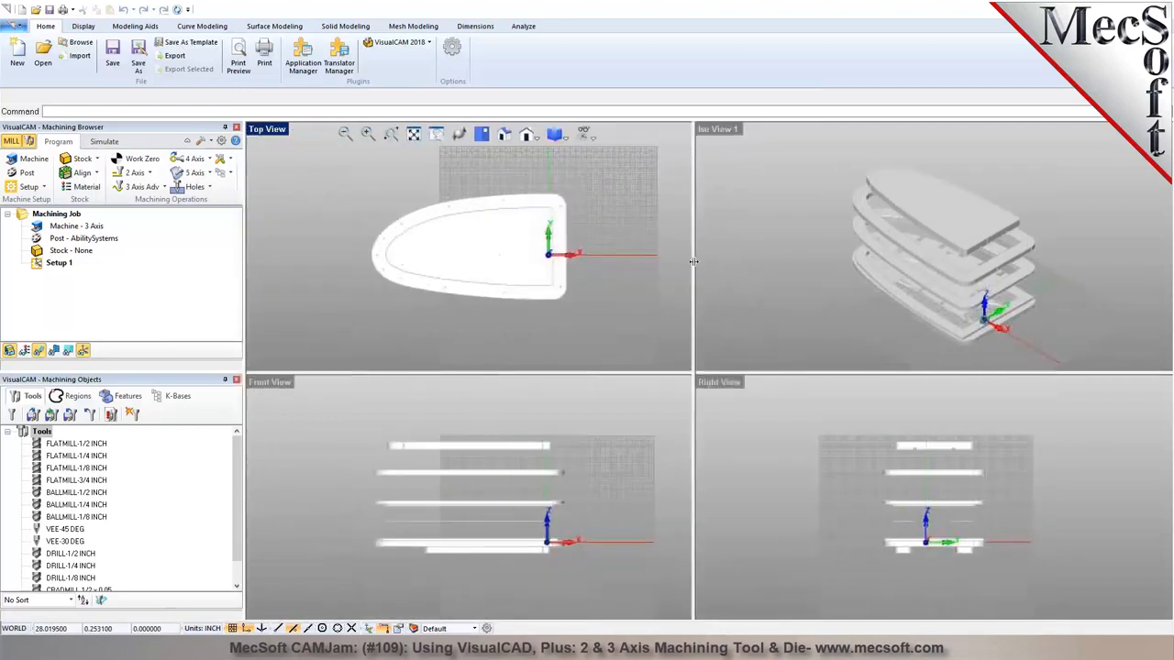
left_click_drag(773, 372, 773, 433)
left_click(731, 133)
double_click(717, 130)
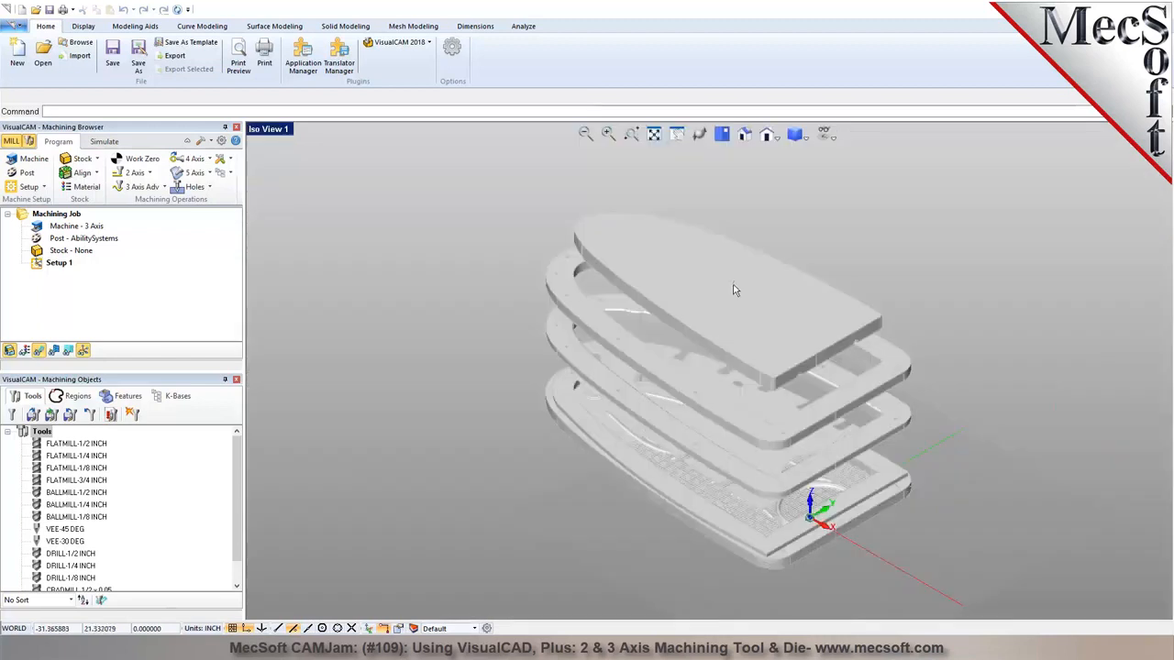
Examine the stacked plates from several angles and review the available display modes, visibility options and modeling aids
middle_click_drag(745, 316, 745, 320)
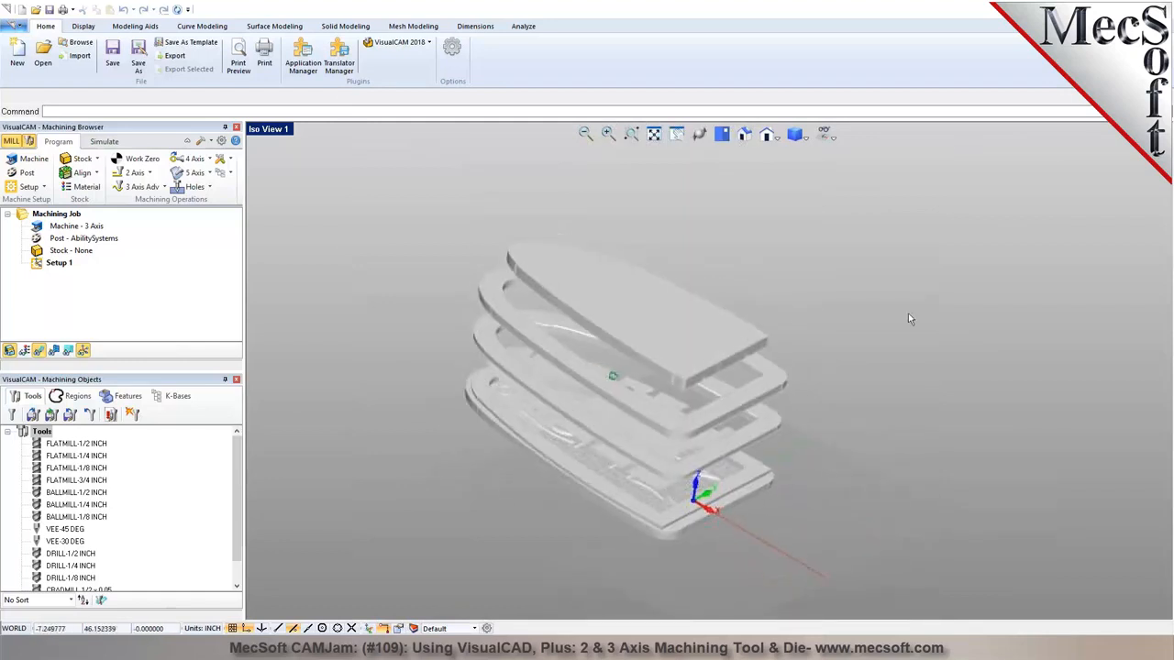
left_click(83, 26)
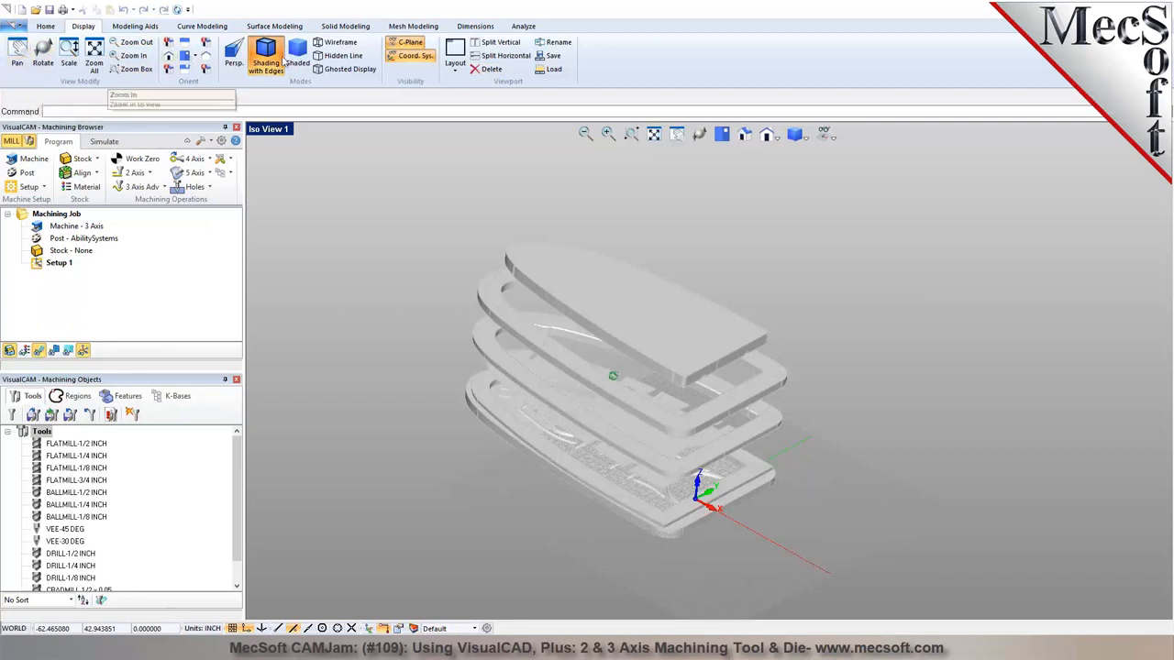
right_click(448, 305)
left_click(388, 290)
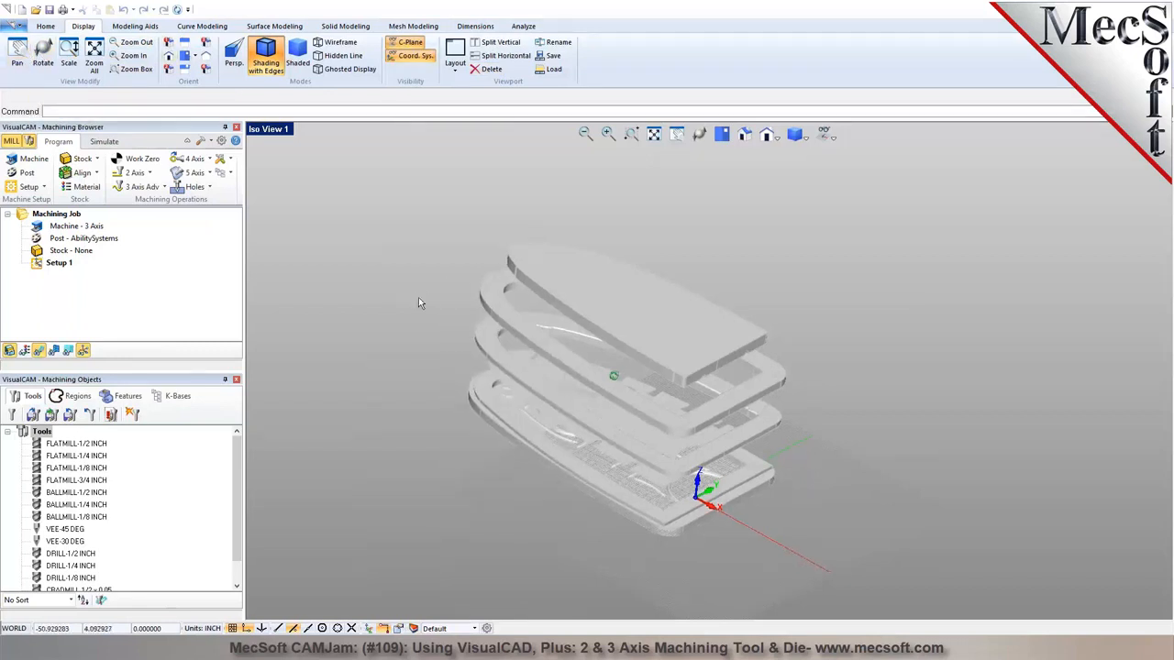
middle_click_drag(406, 356, 390, 337)
scroll(587, 367, "up", 2)
scroll(542, 371, "up", 2)
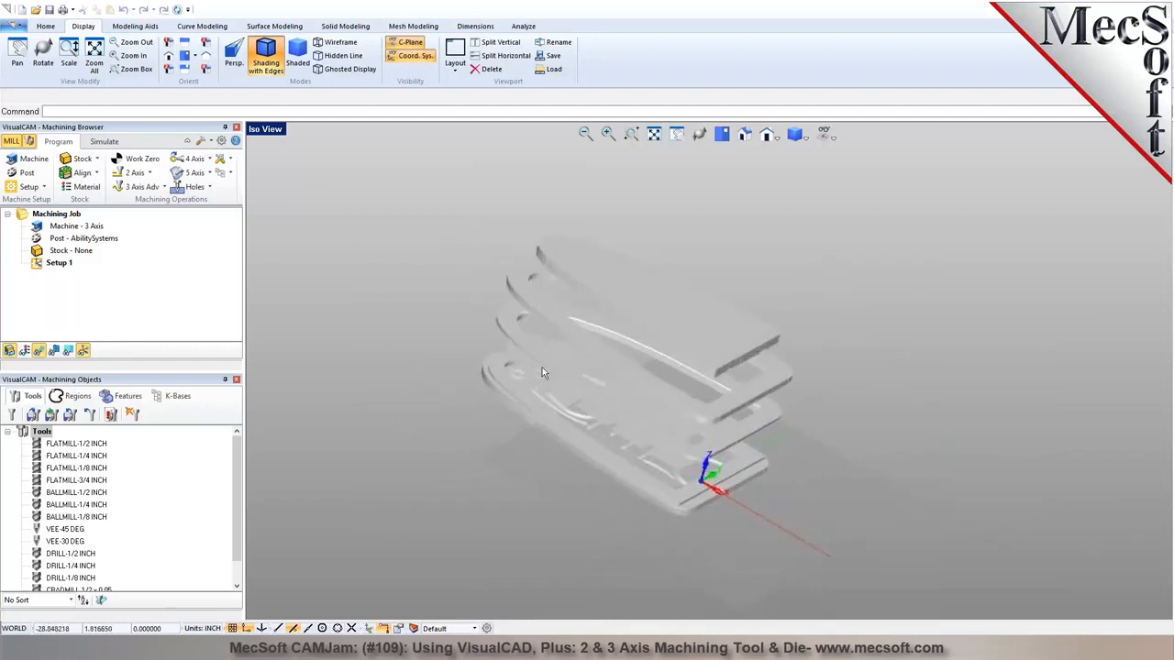
middle_click_drag(567, 388, 528, 393)
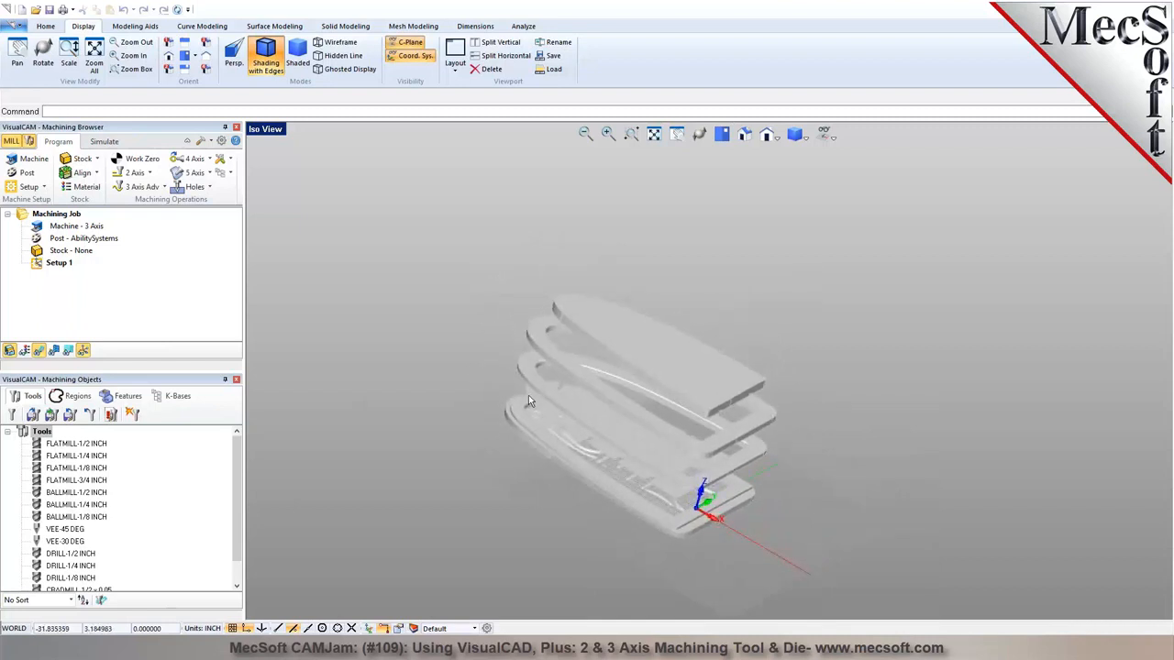
left_click(266, 57)
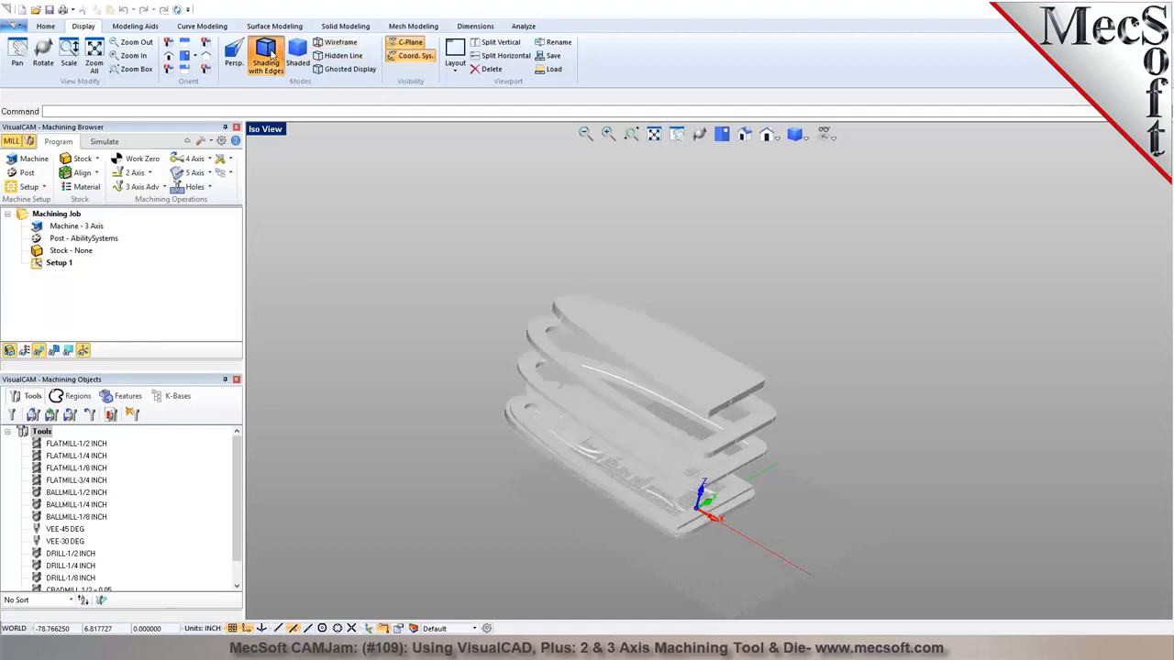
left_click(831, 138)
left_click(798, 137)
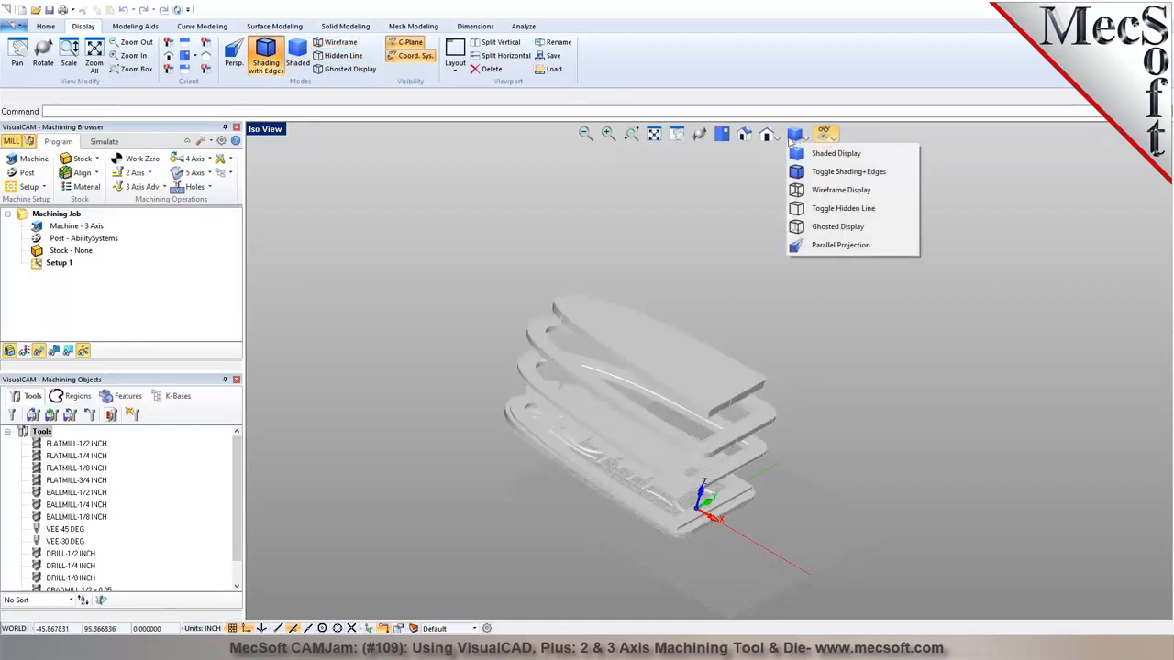
left_click(551, 173)
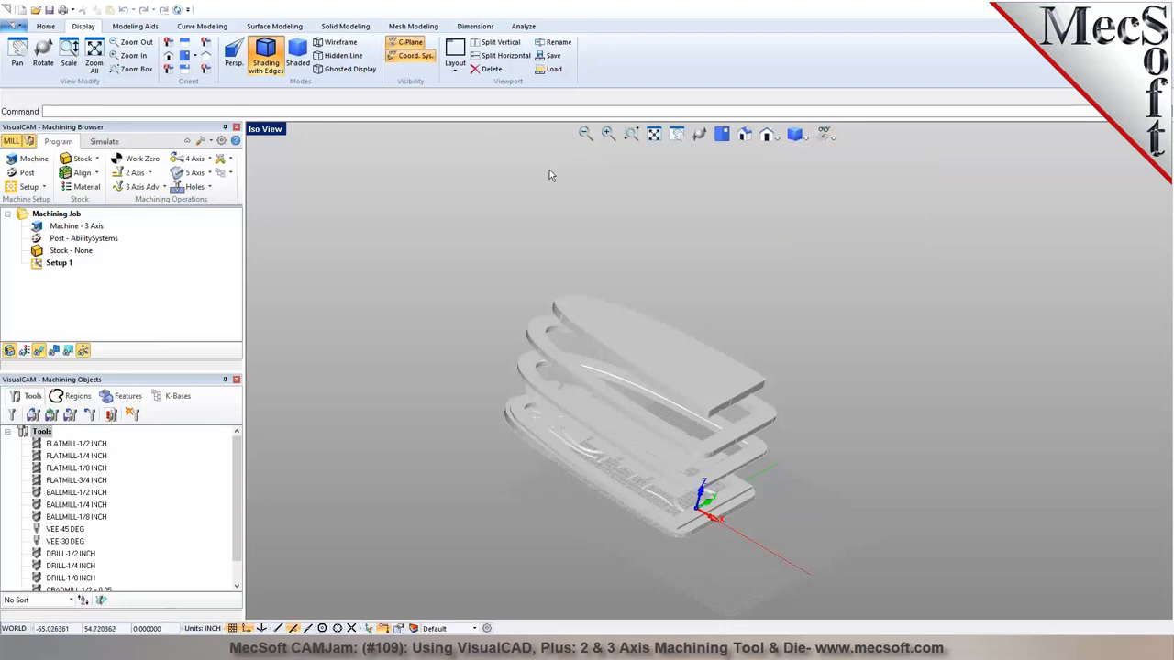
left_click(139, 26)
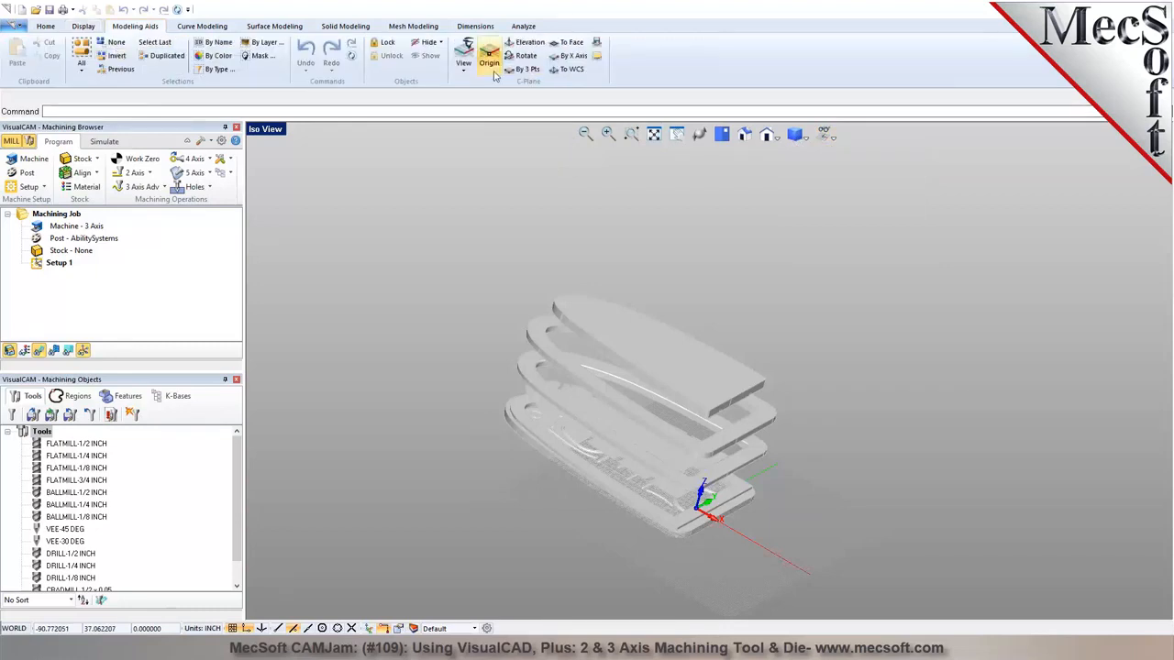
left_click(825, 134)
left_click(721, 519)
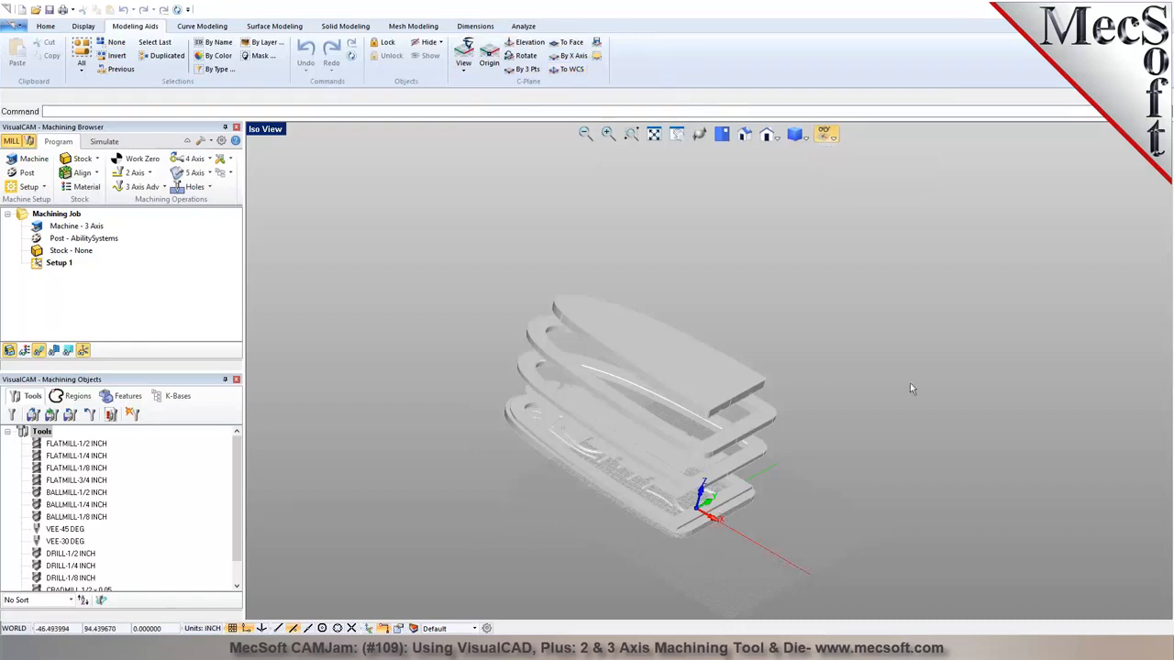
Reset the workspace to the quad viewport layout and enlarge the isometric viewport to fill it
left_click(265, 128)
left_click(312, 278)
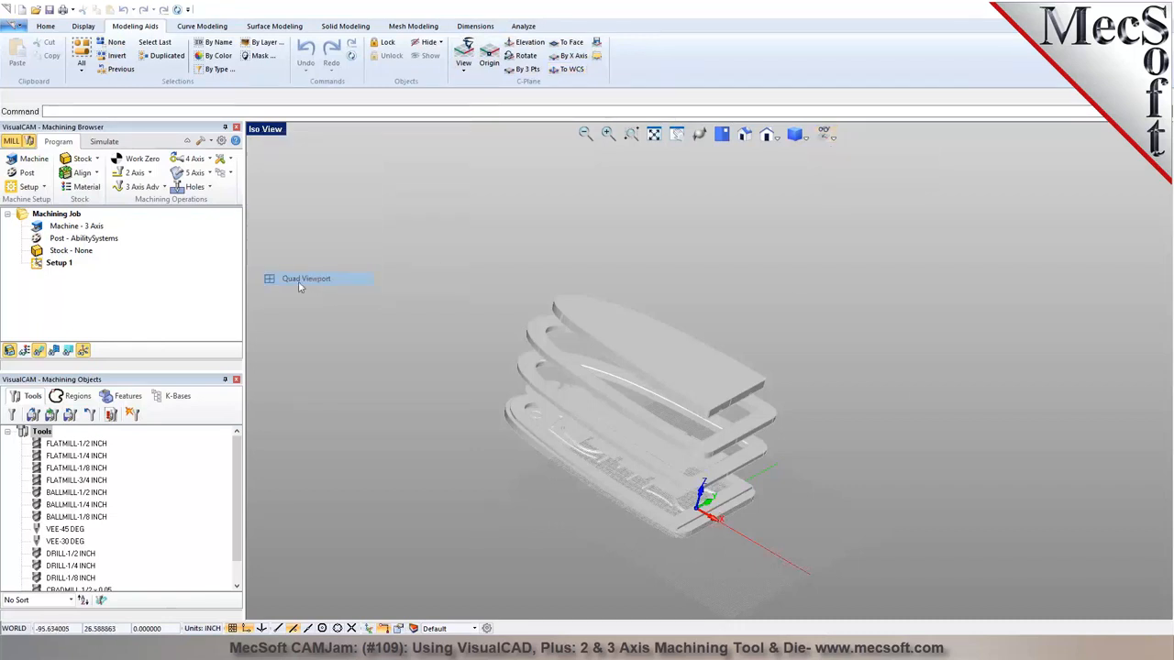
double_click(748, 132)
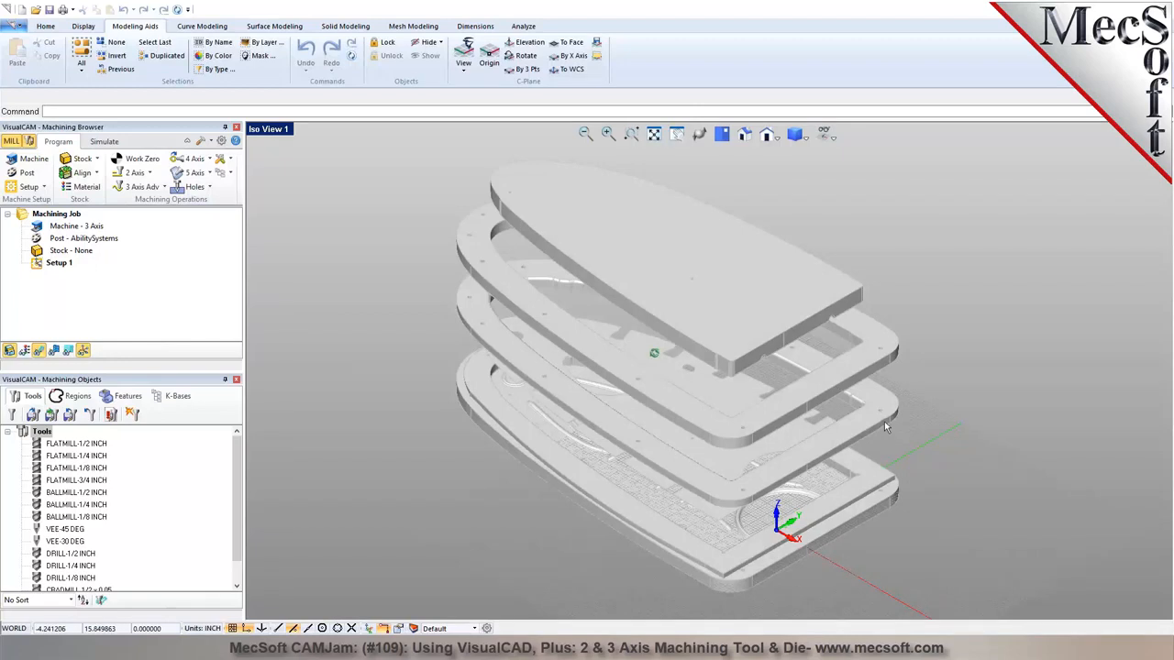
Review the available curve, surface and solid modeling tools along with the dimension and analysis tools
left_click(202, 26)
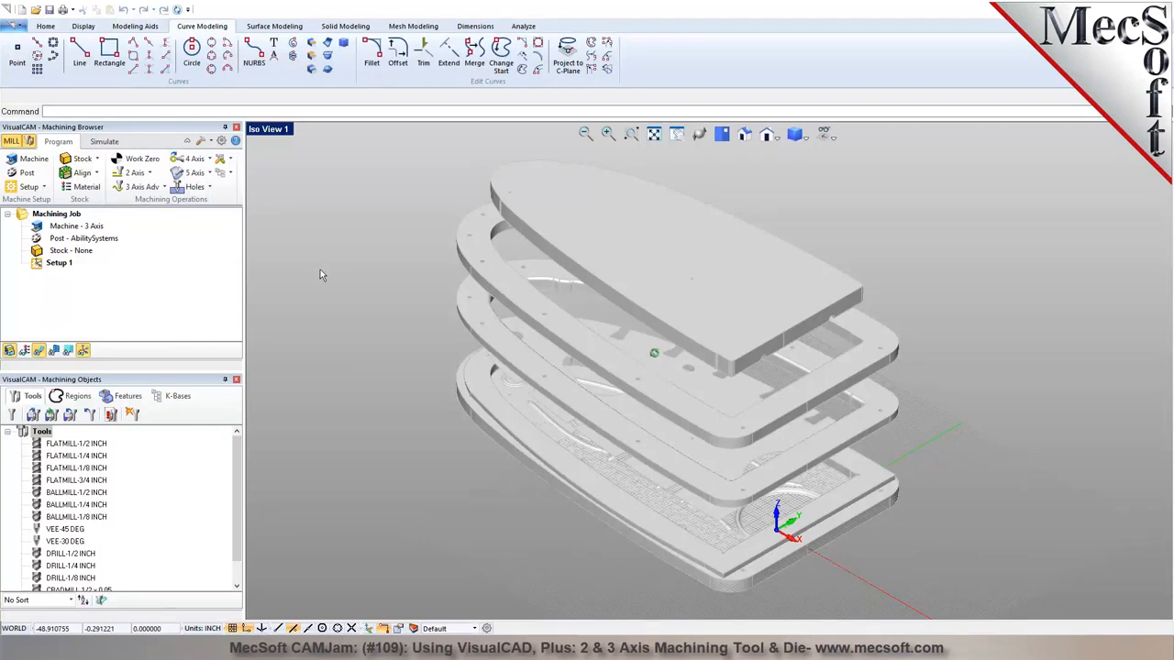
left_click(274, 25)
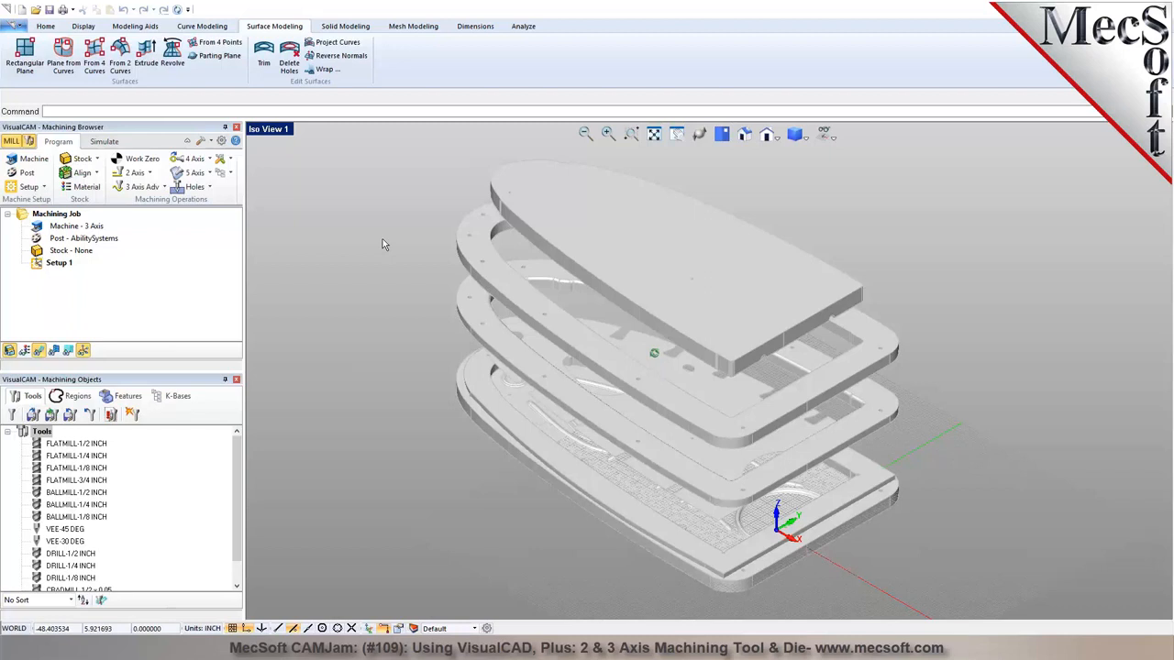
left_click(357, 29)
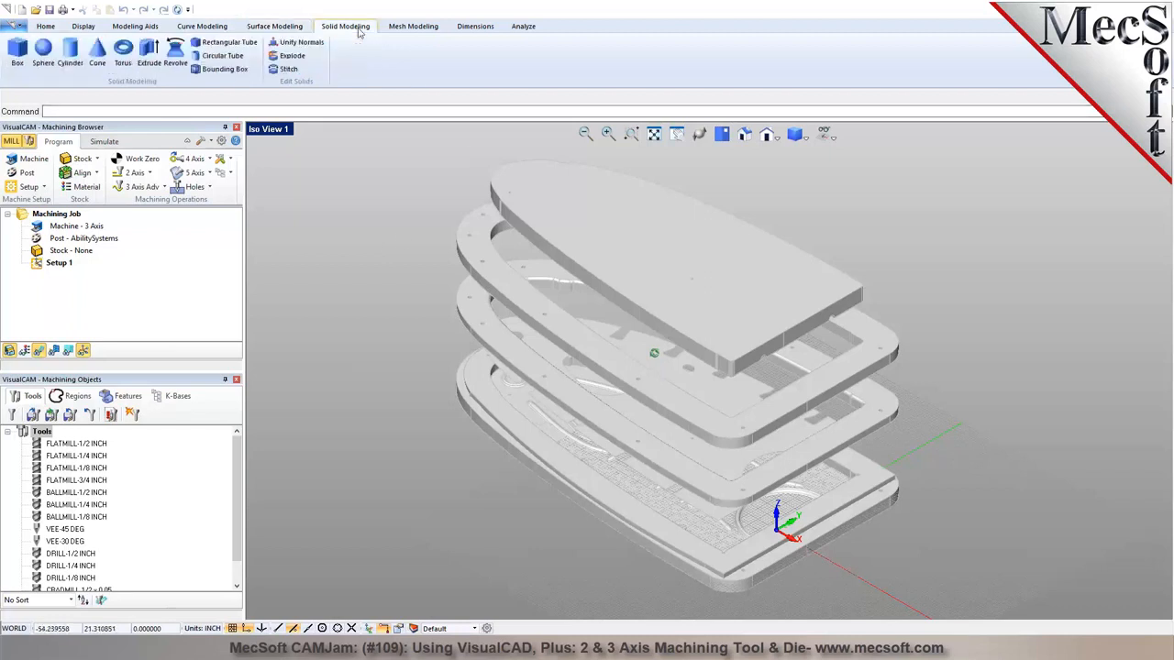
left_click(486, 28)
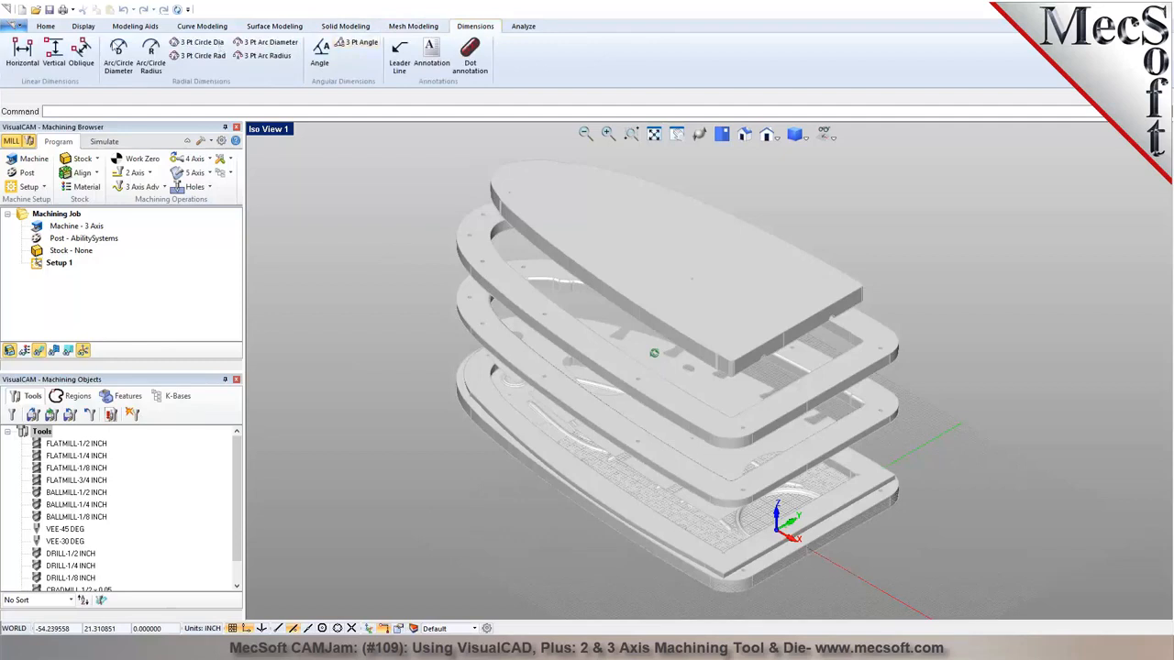
left_click(527, 27)
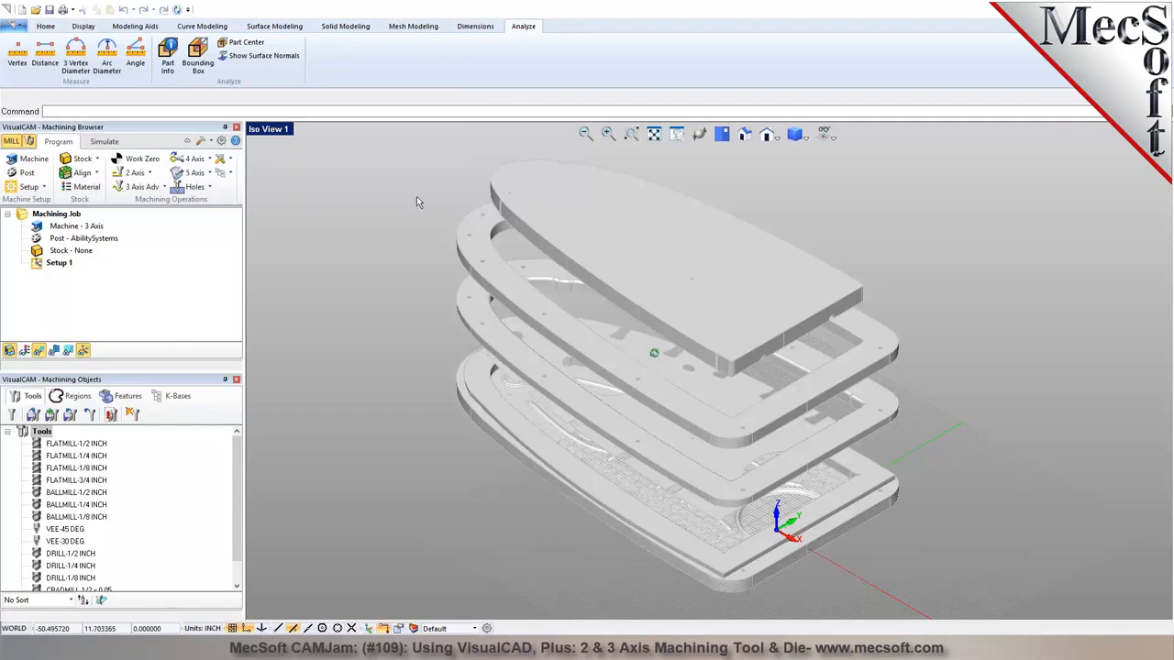
left_click(210, 27)
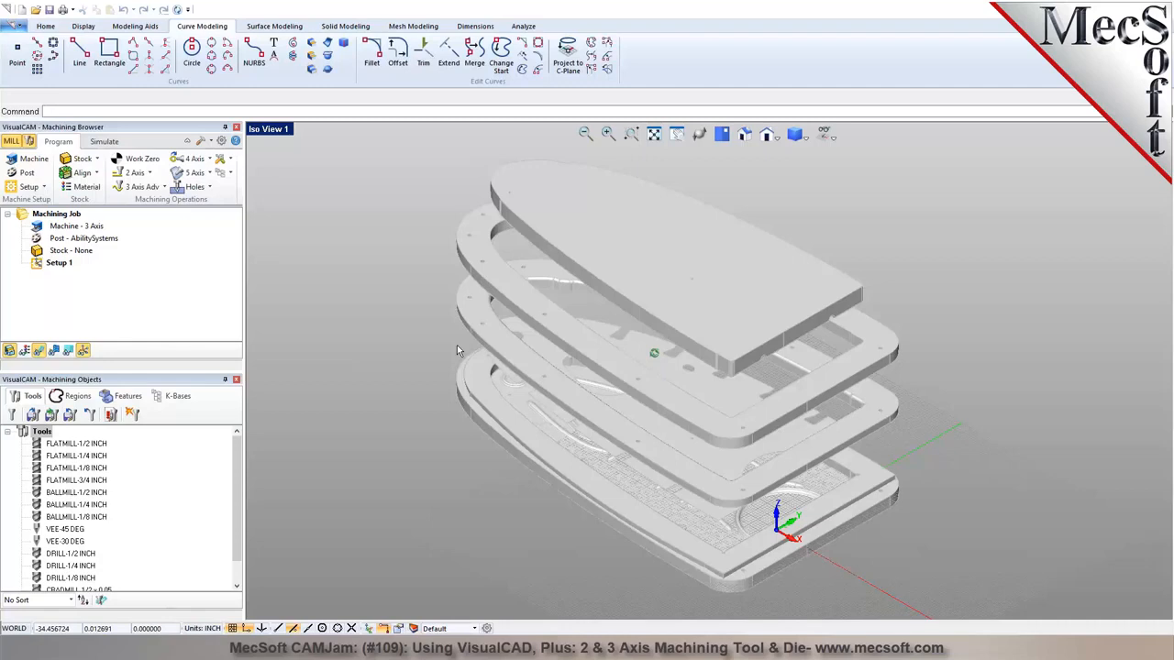
Highlight the uppermost plate of the stack to inspect its shape, and clear the selection
middle_click_drag(824, 437, 838, 430)
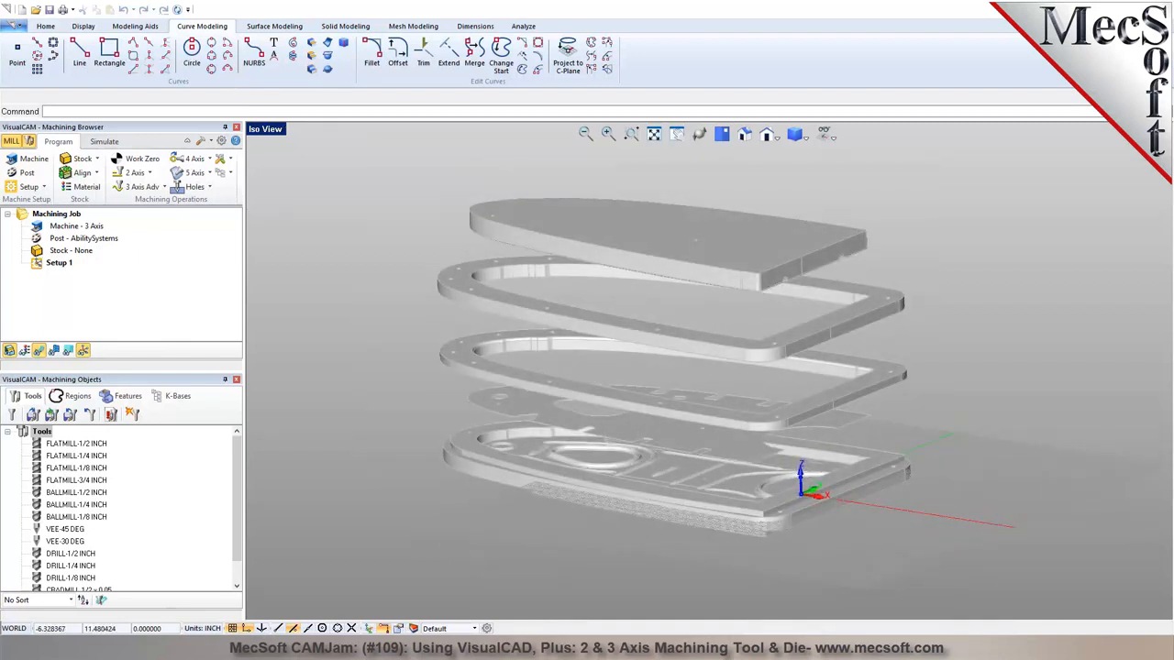
left_click(721, 248)
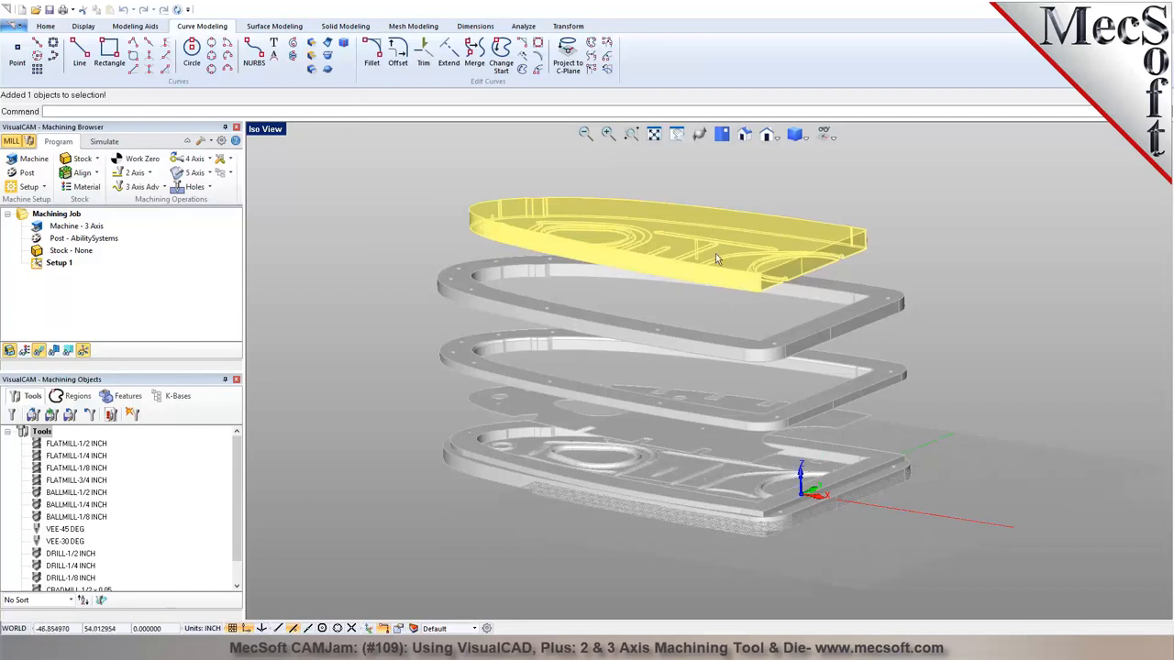
left_click(692, 314)
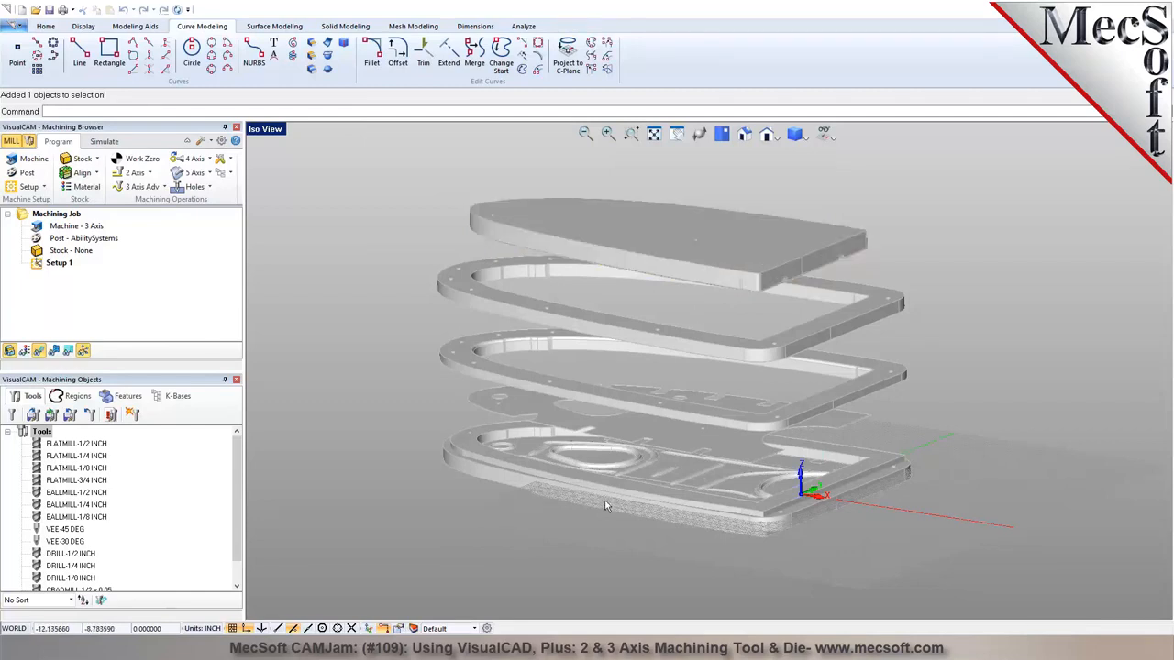
Hide the grid beneath the stacked plates and reorient the view to show the assembly from another side
left_click(827, 136)
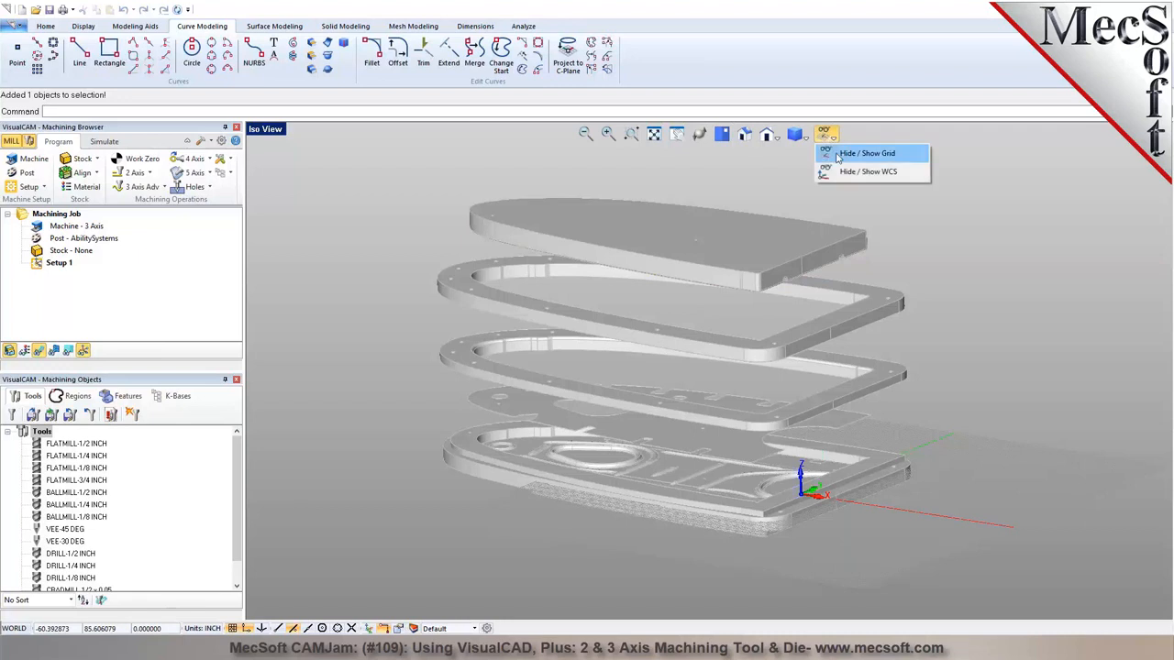
left_click(836, 158)
middle_click_drag(666, 503, 748, 498)
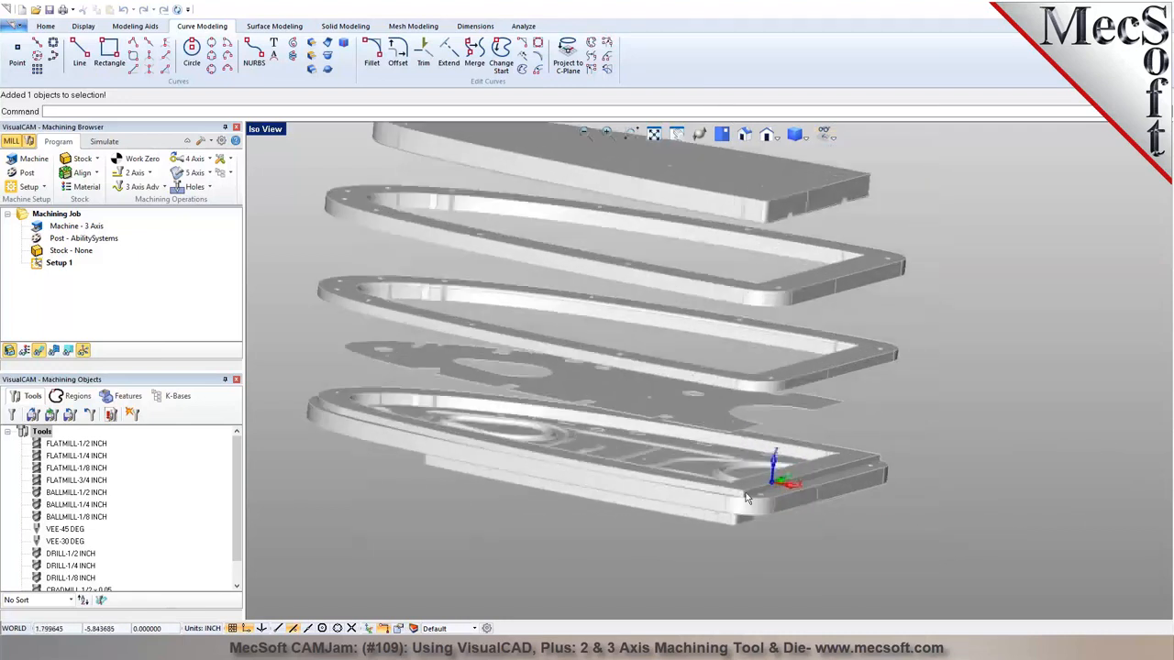
scroll(747, 498, "up", 4)
scroll(782, 494, "down", 2)
scroll(786, 495, "down", 3)
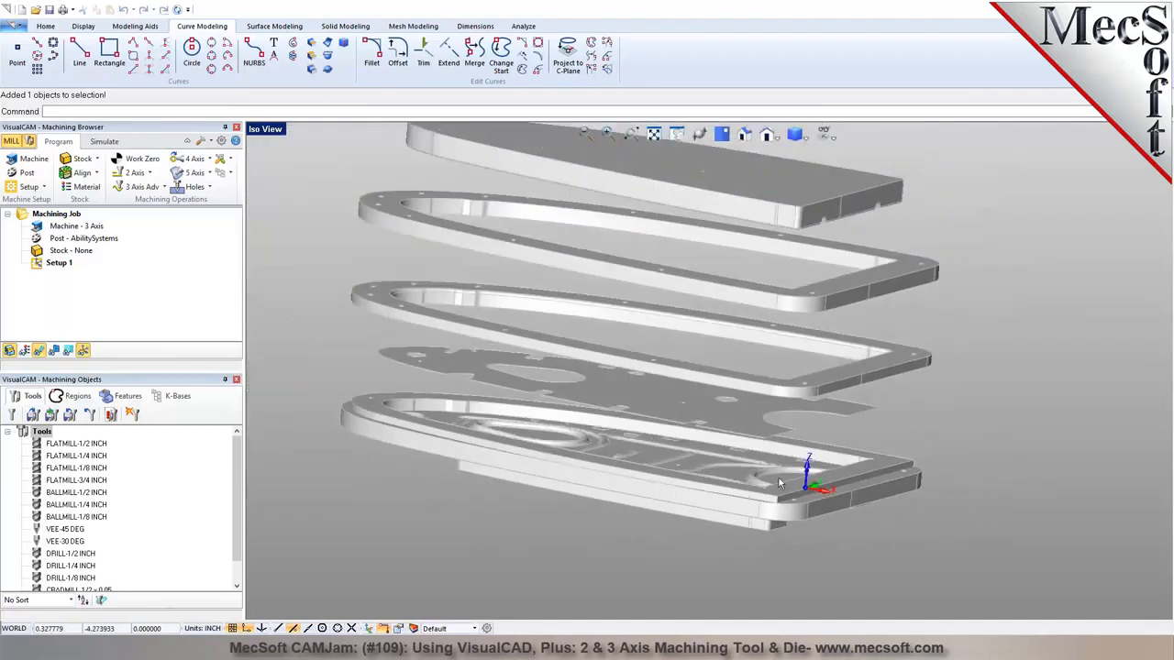
left_click(770, 136)
left_click(797, 172)
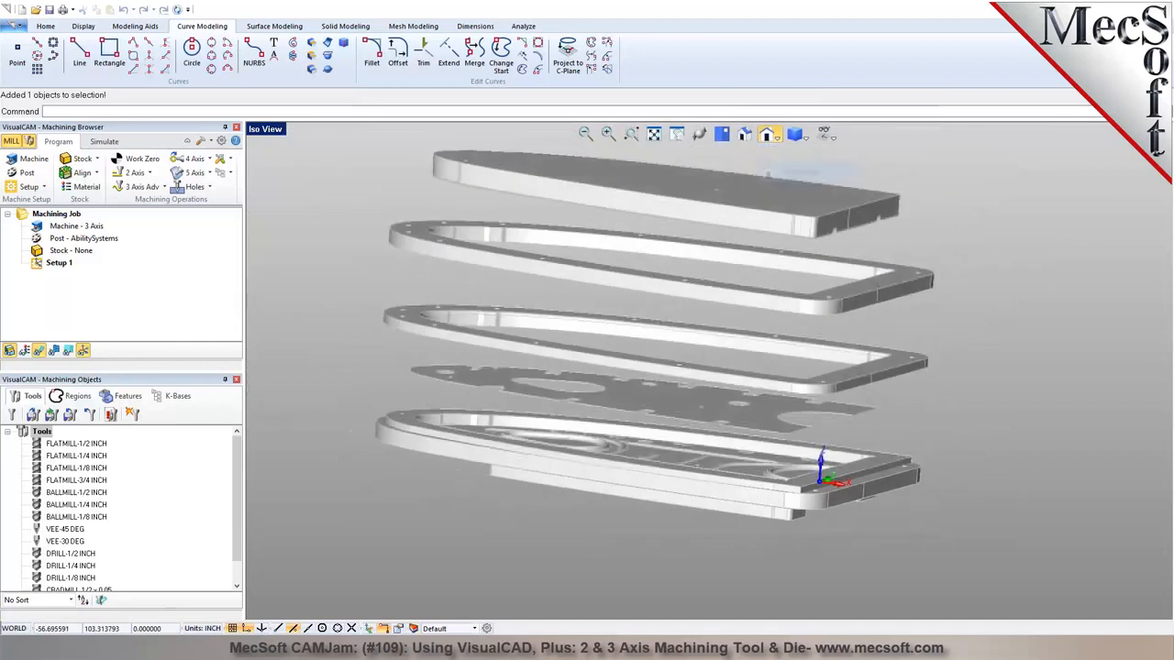
Select the four upper parts of the stack above the base assembly and assign them to the Default layer
left_click_drag(934, 434, 447, 248)
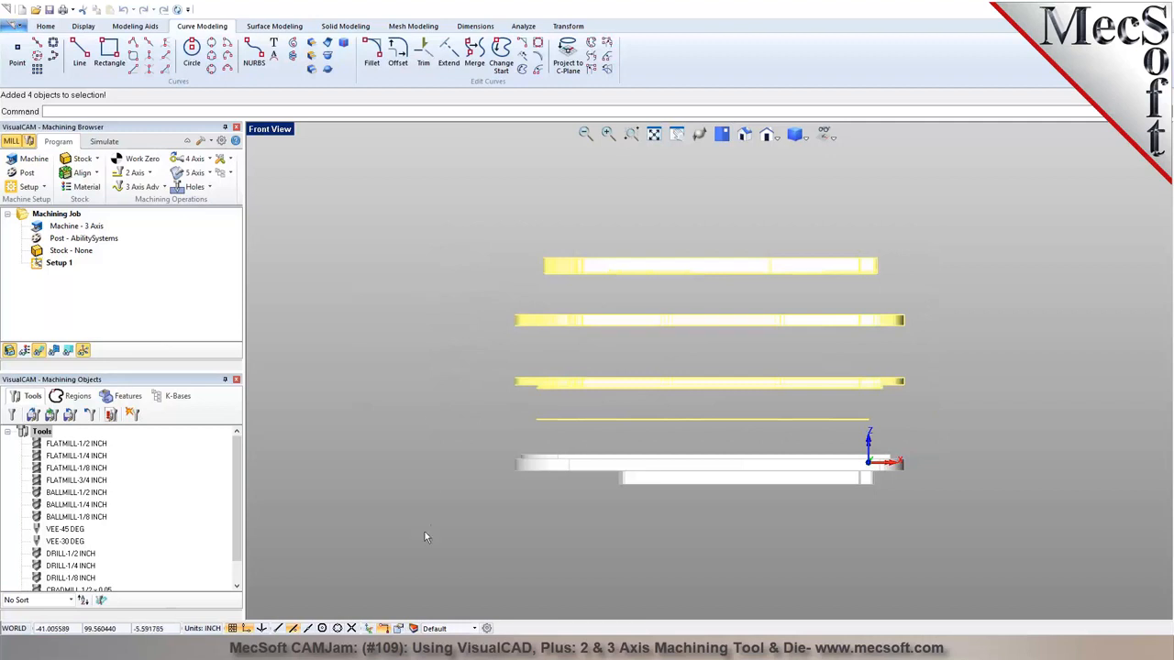
left_click(413, 628)
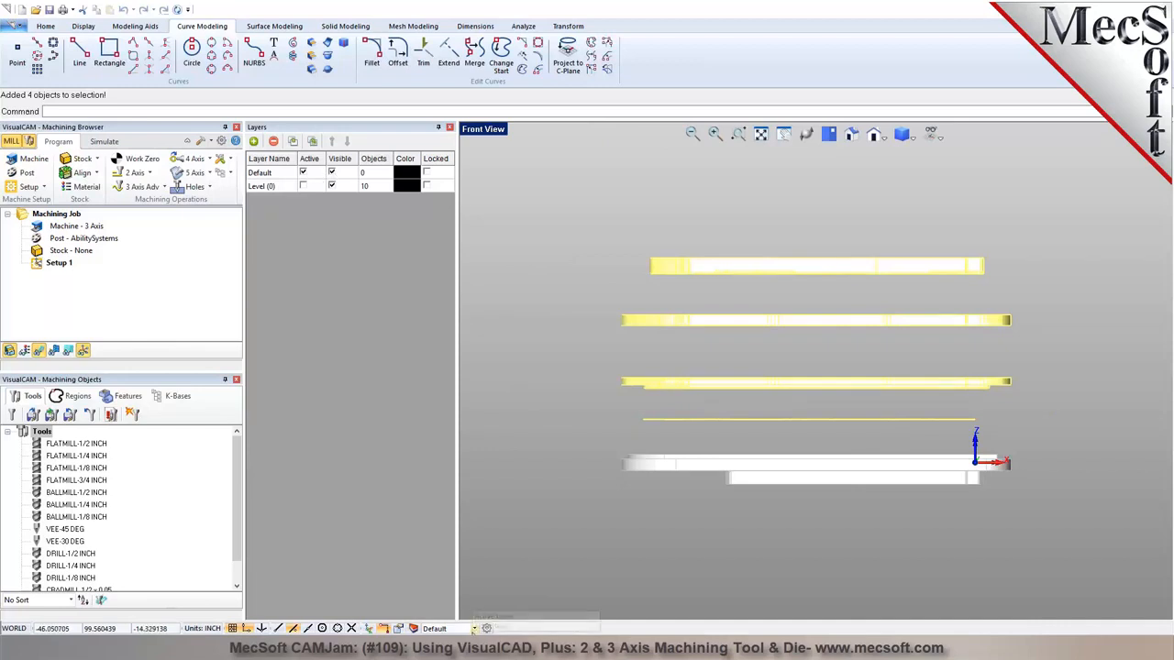
left_click(398, 628)
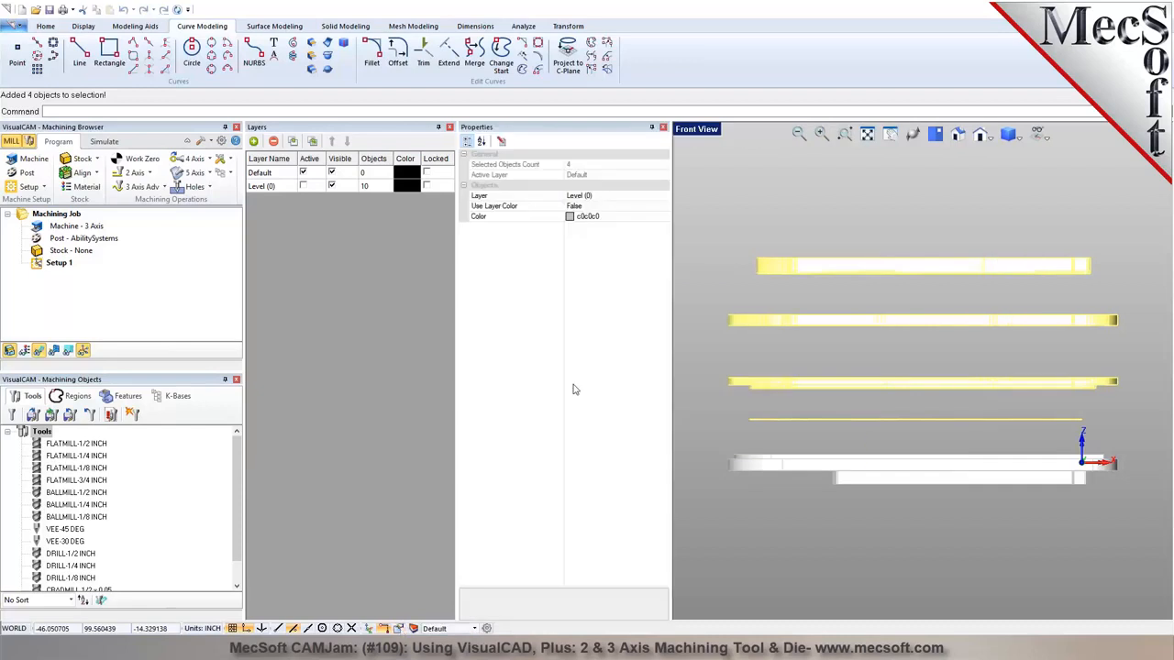
left_click(665, 197)
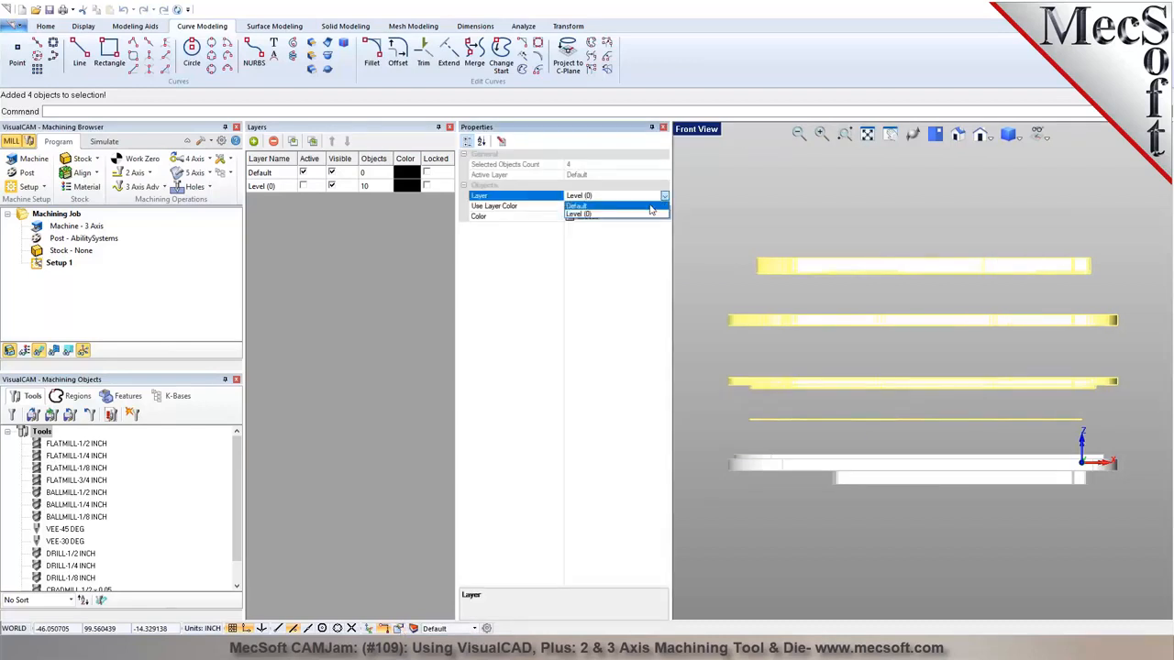
left_click(655, 205)
Make Level (0) the active layer, hide the Default layer, and close the object properties
left_click(302, 186)
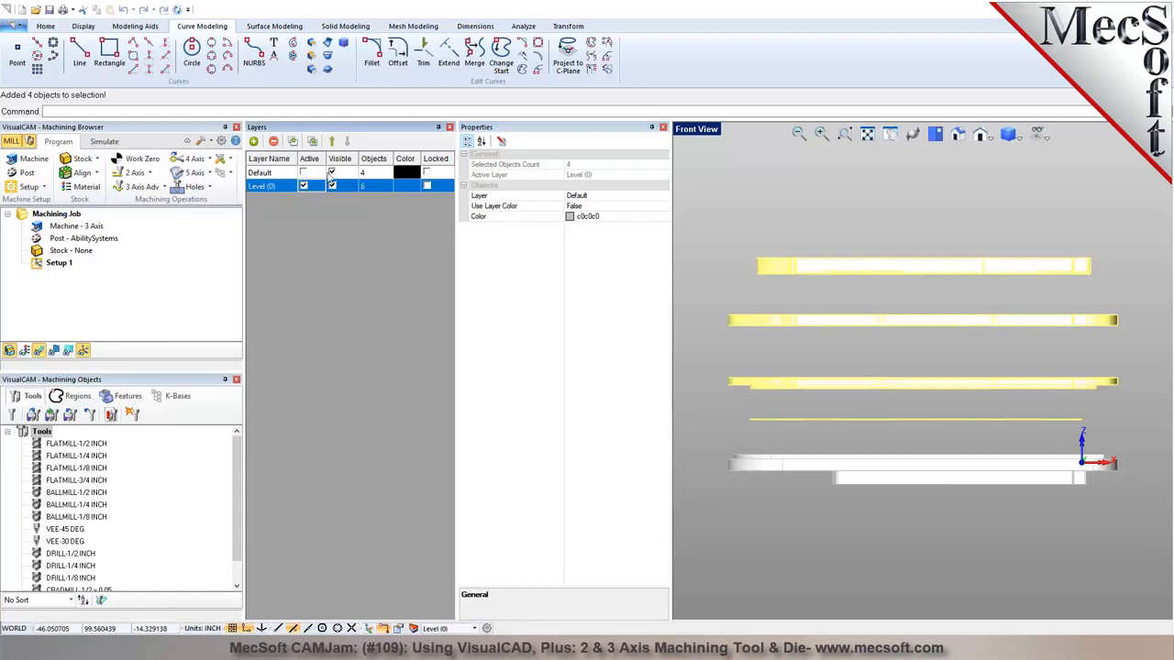
left_click(332, 173)
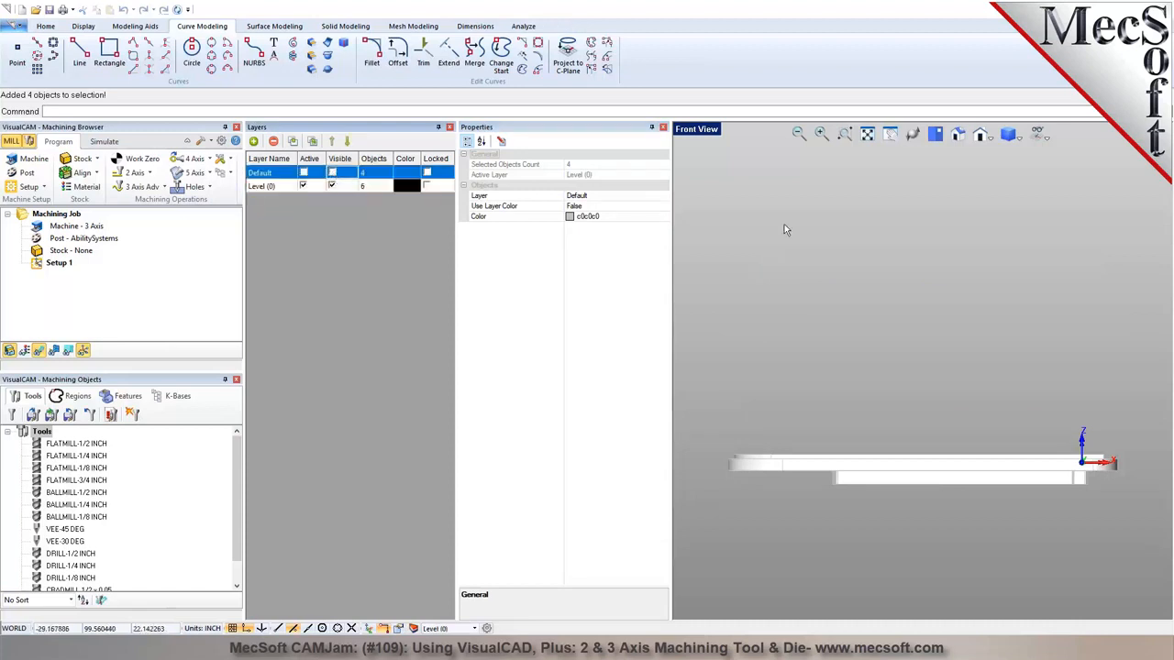
left_click(663, 127)
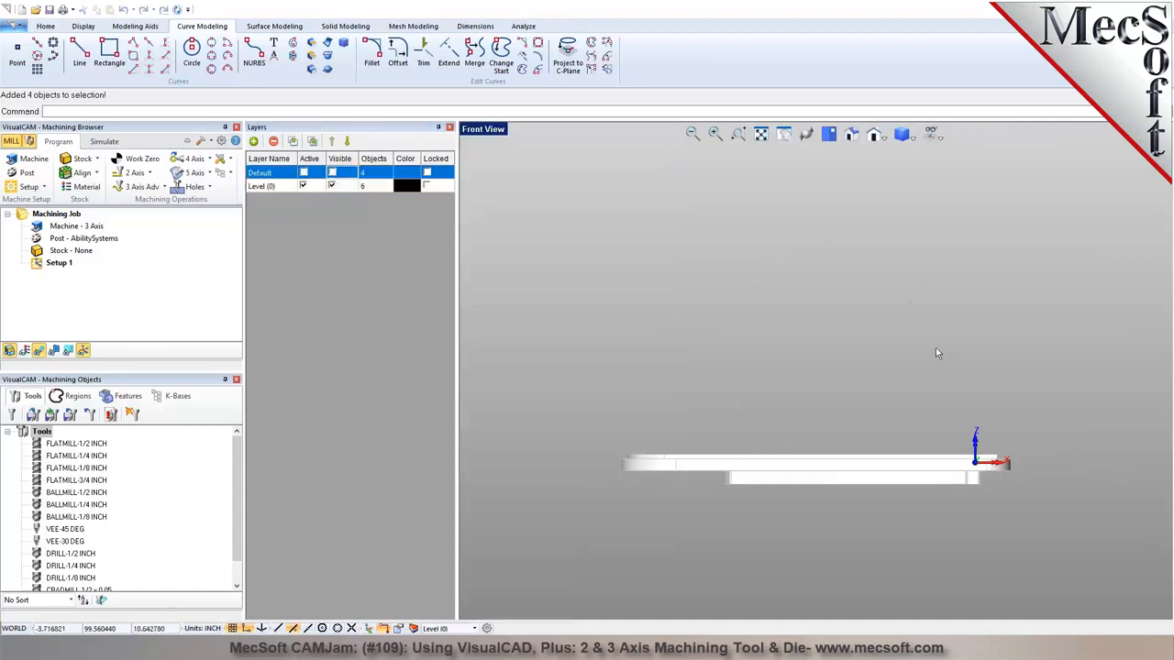
Select the frame ring and the base plate beneath it in an isometric view and hide both
left_click(850, 134)
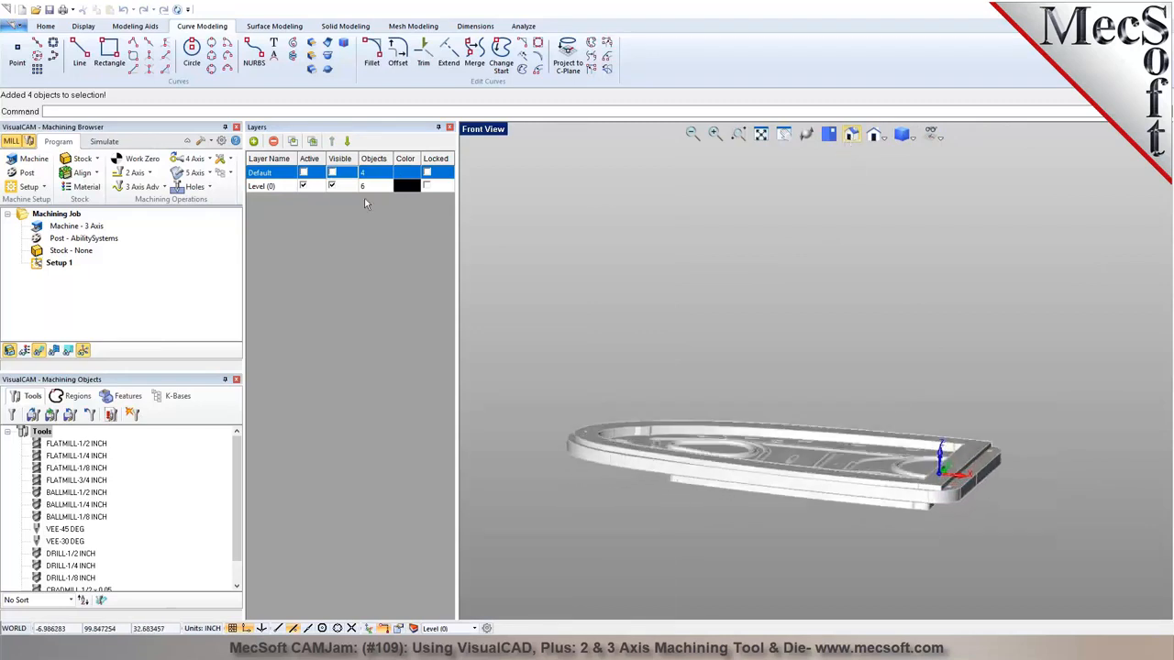
left_click(682, 361)
left_click(708, 403)
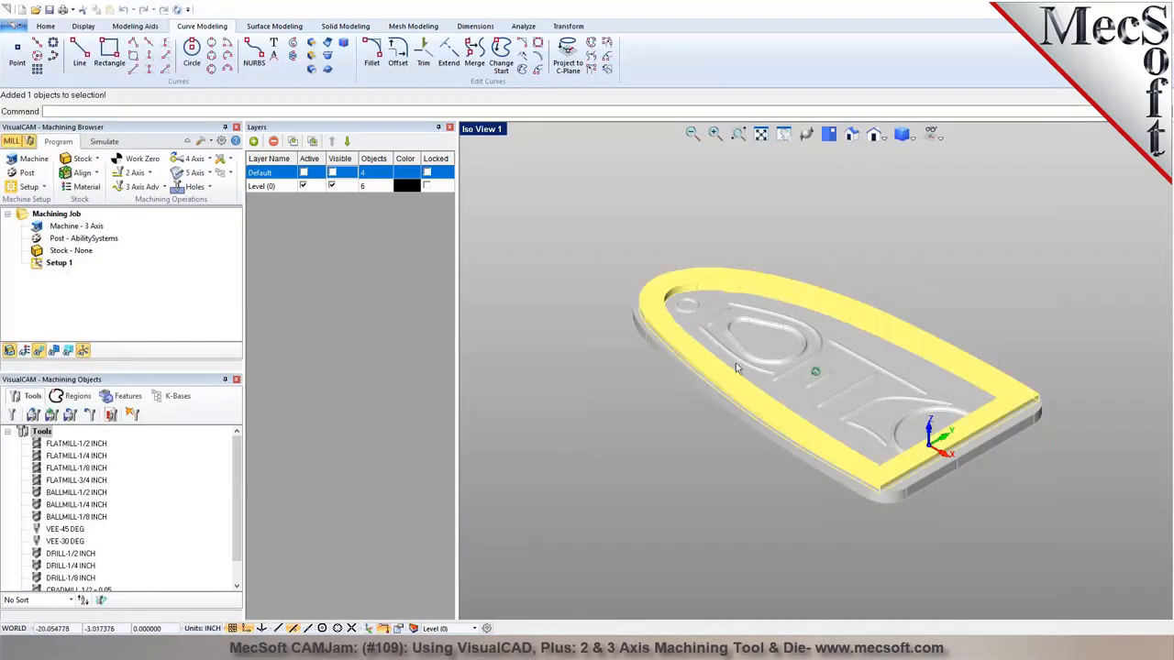
left_click(658, 354)
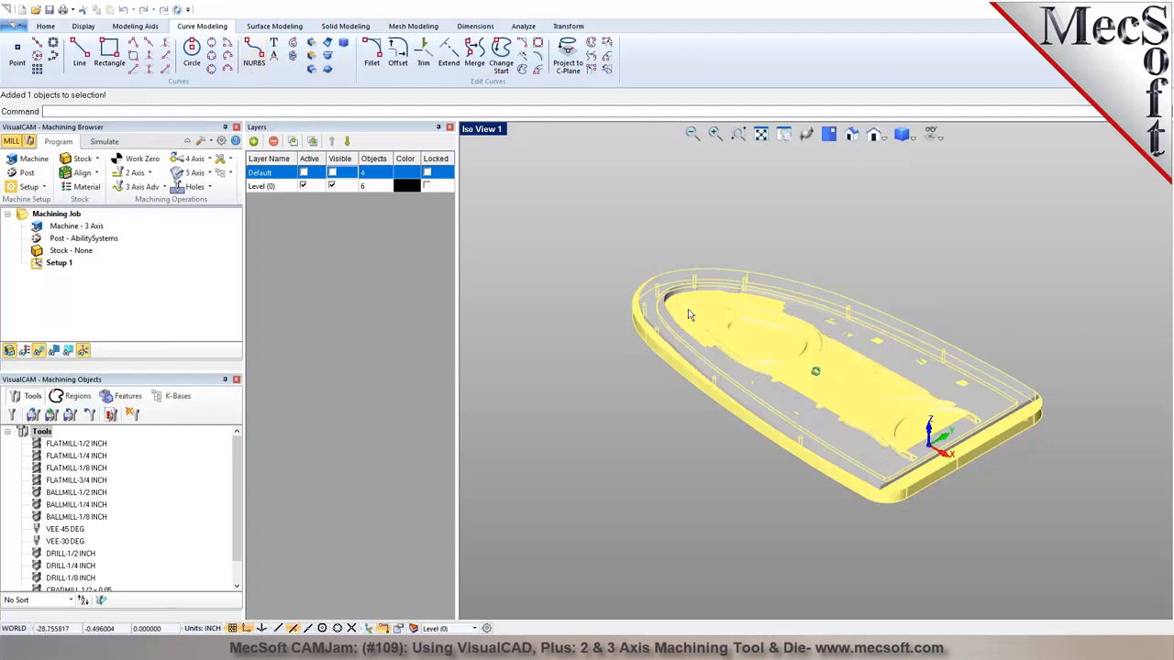
left_click(662, 324)
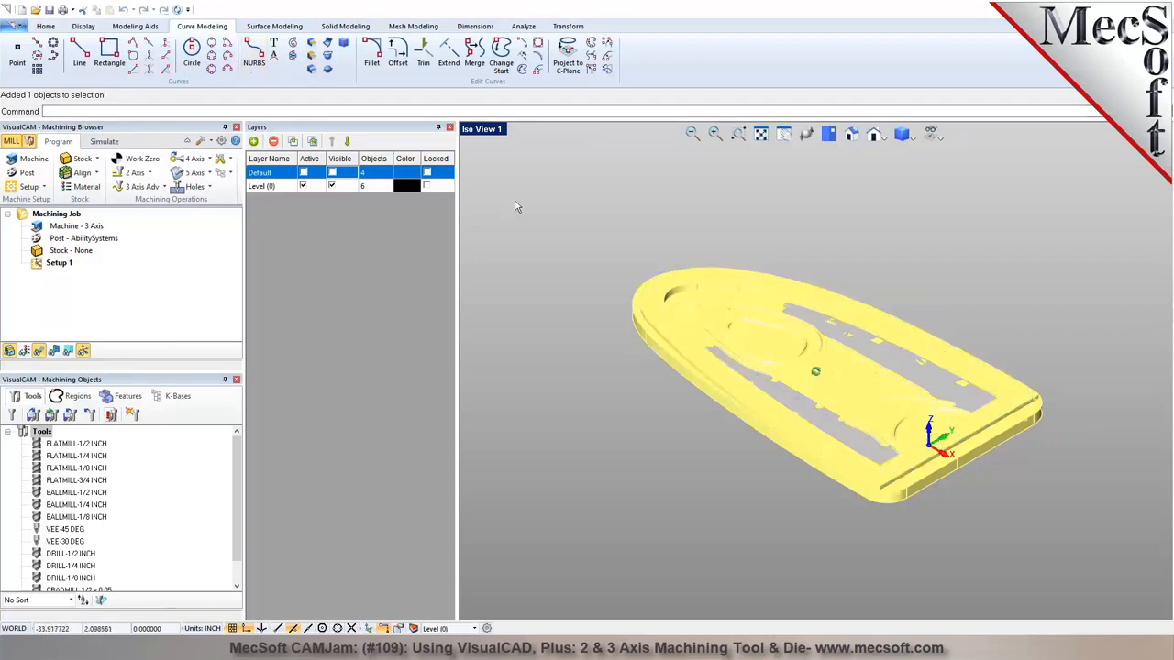
left_click(147, 27)
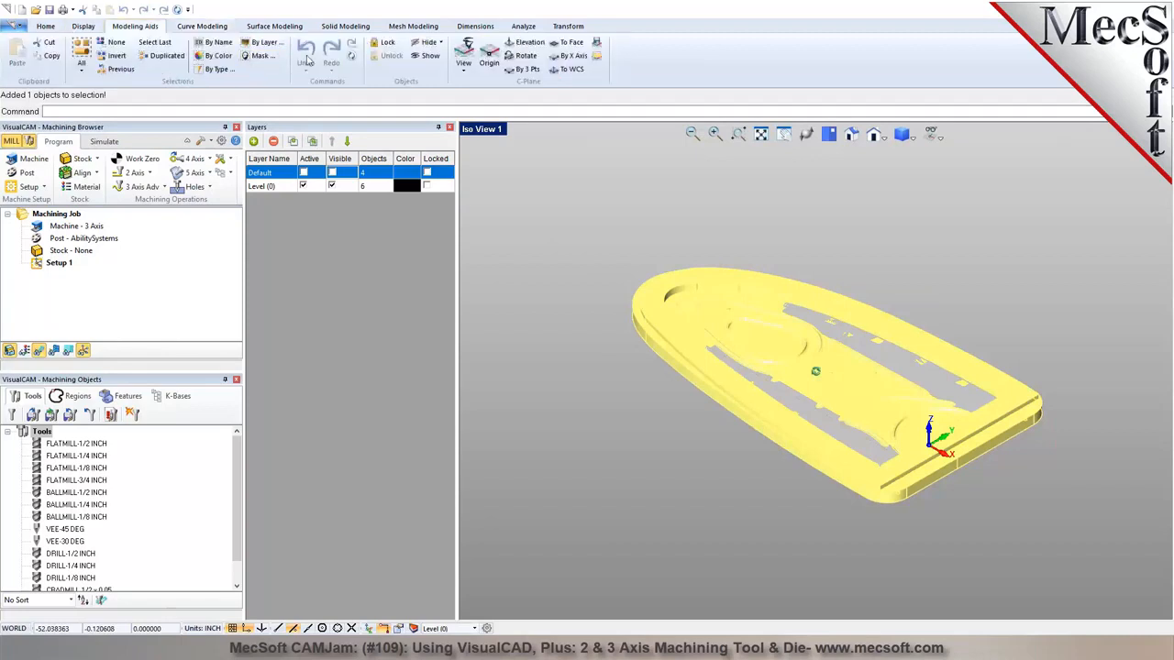
left_click(427, 43)
Select all remaining visible objects, including the two long side supports, and move them to the Default layer
mouse_move(863, 421)
middle_mouse_down()
mouse_move(865, 394)
mouse_move(844, 419)
mouse_move(866, 396)
mouse_move(855, 412)
middle_mouse_up()
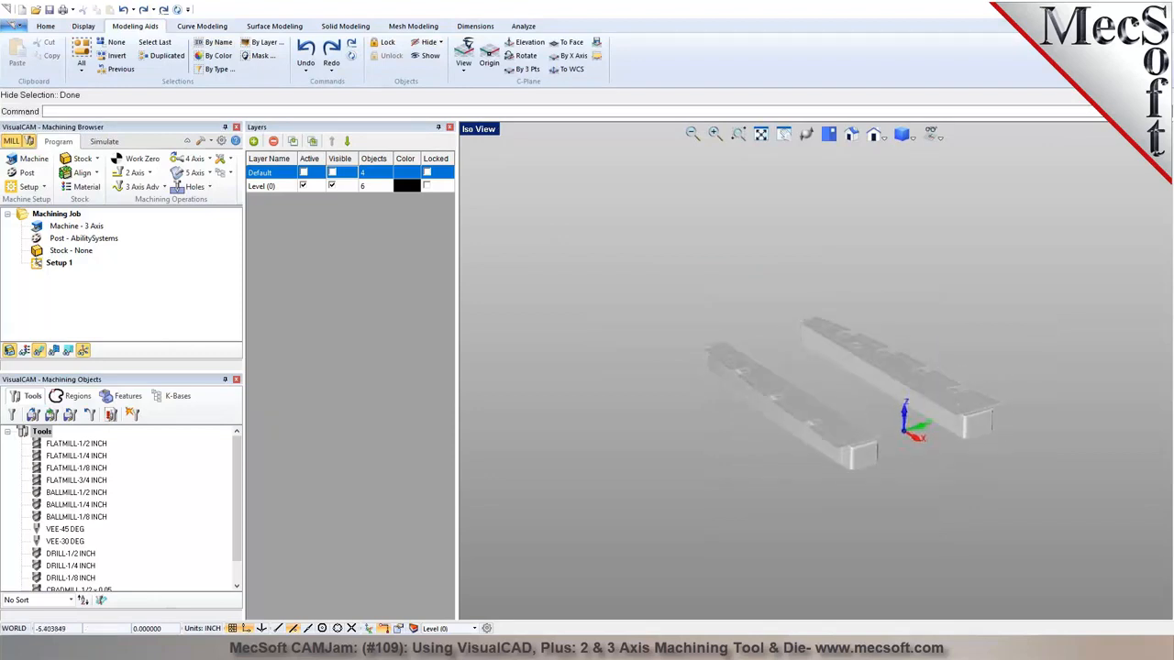
left_click_drag(622, 268, 1039, 521)
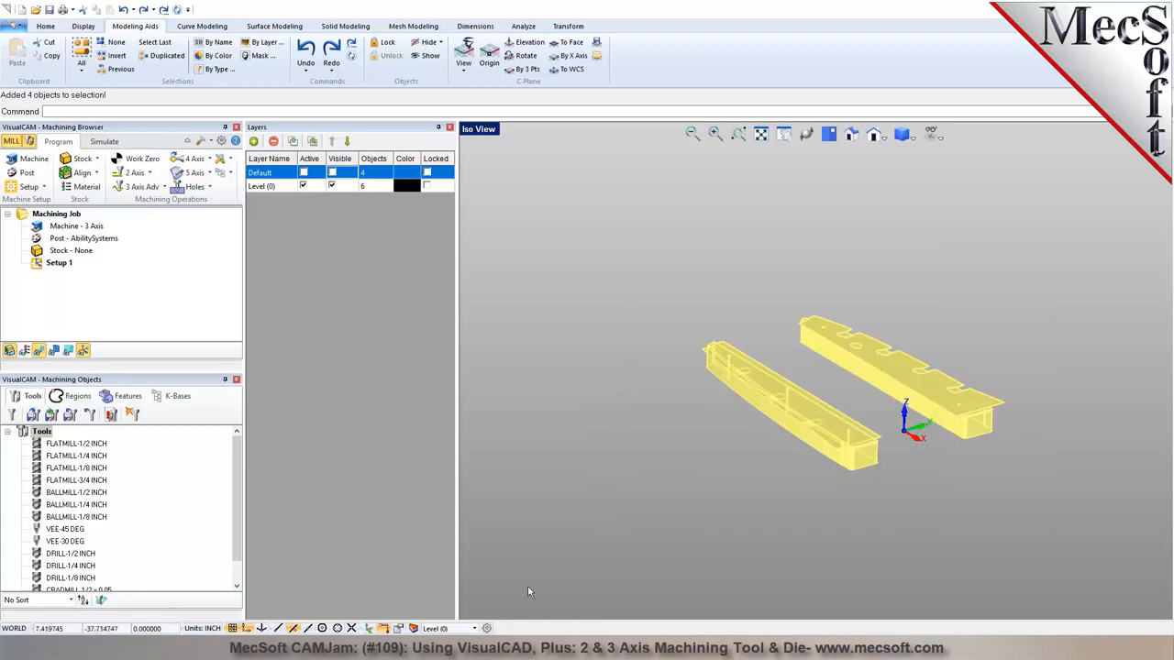
right_click(754, 387)
left_click(779, 511)
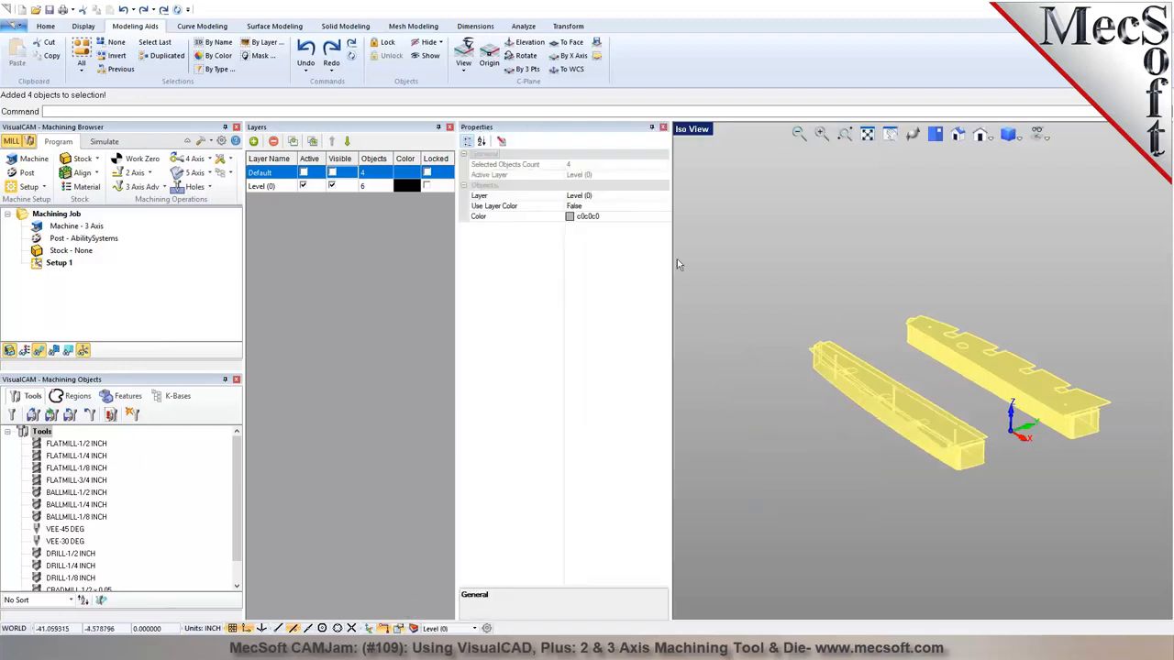
left_click(664, 198)
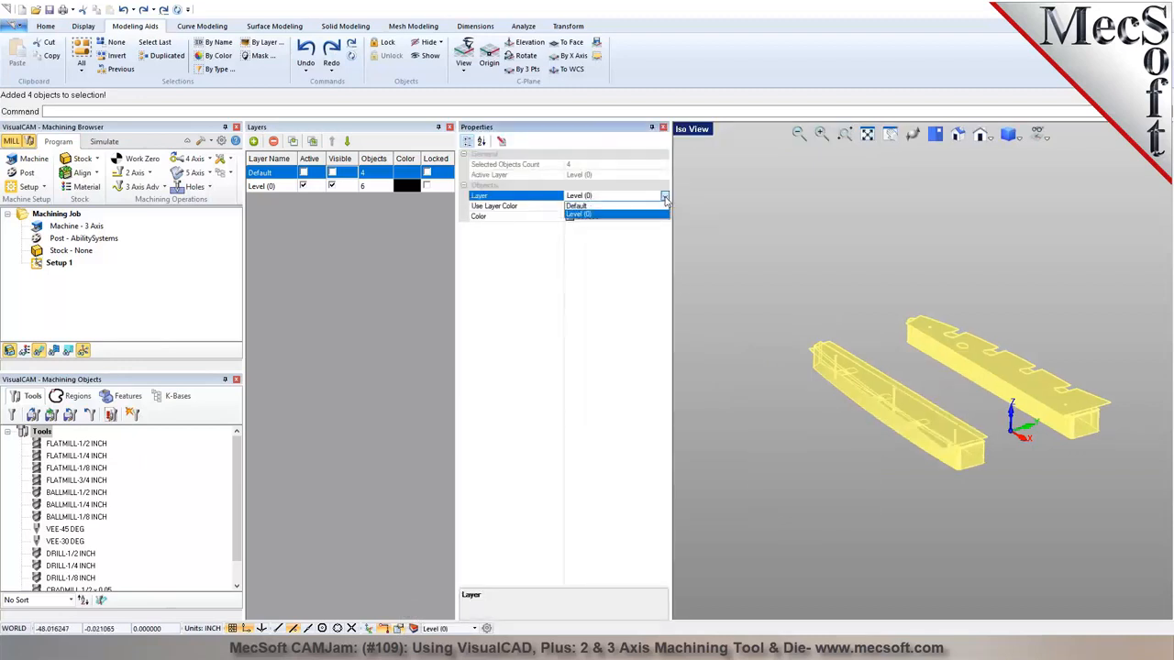
left_click(578, 205)
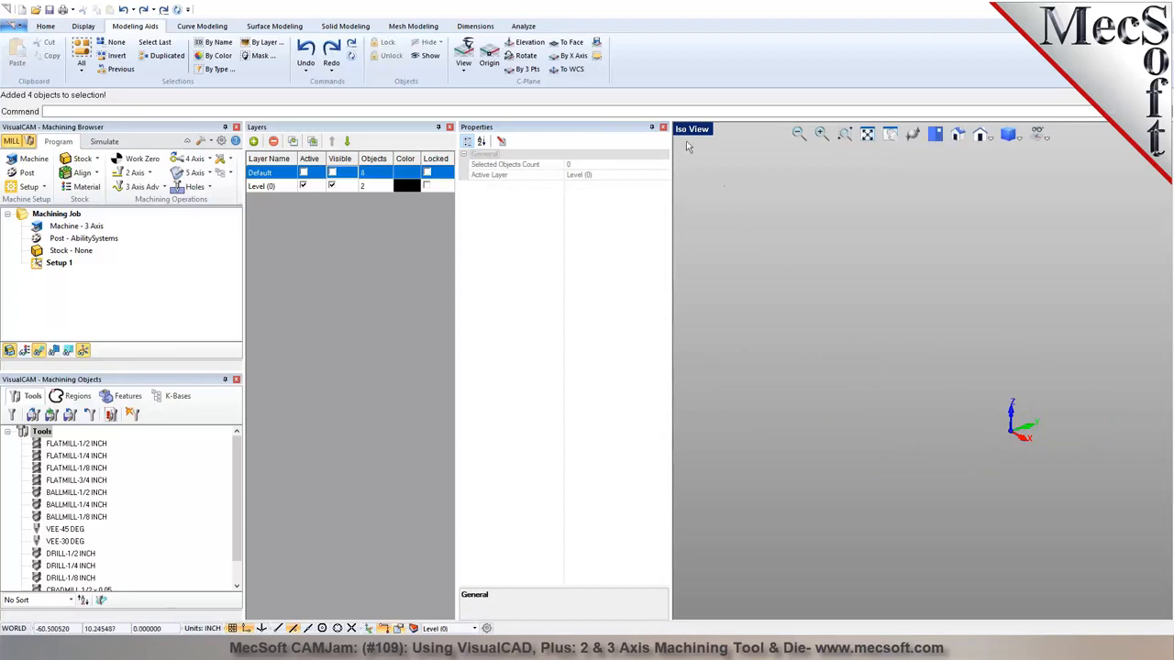
left_click(663, 127)
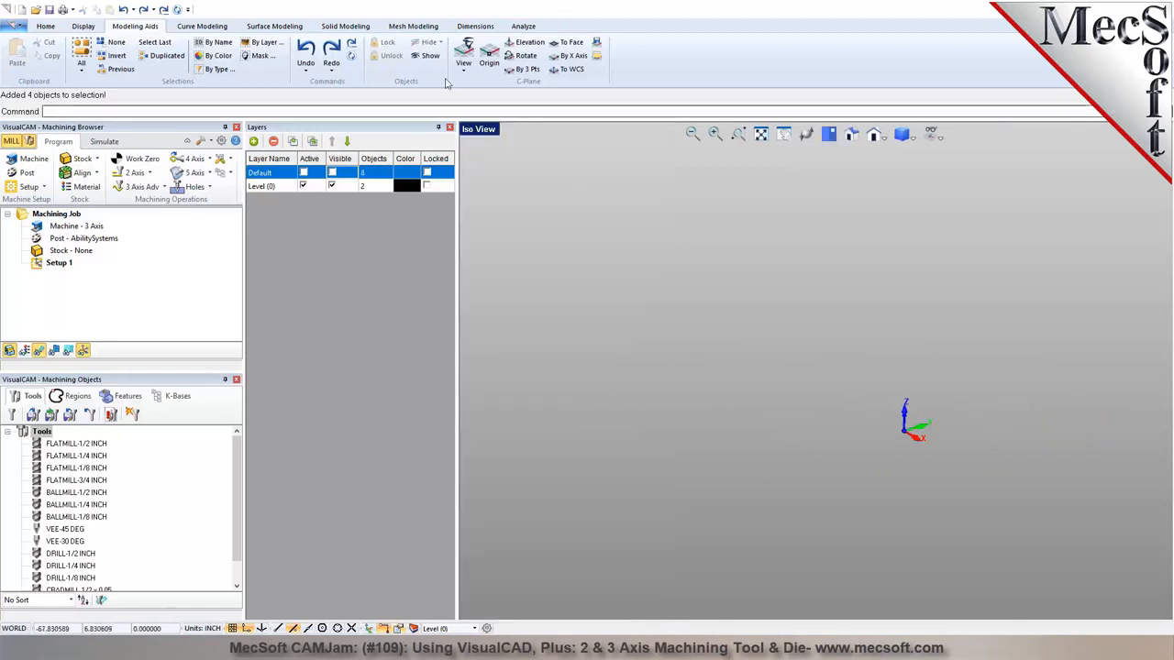
Show the hidden frame ring and base plate again
left_click(422, 59)
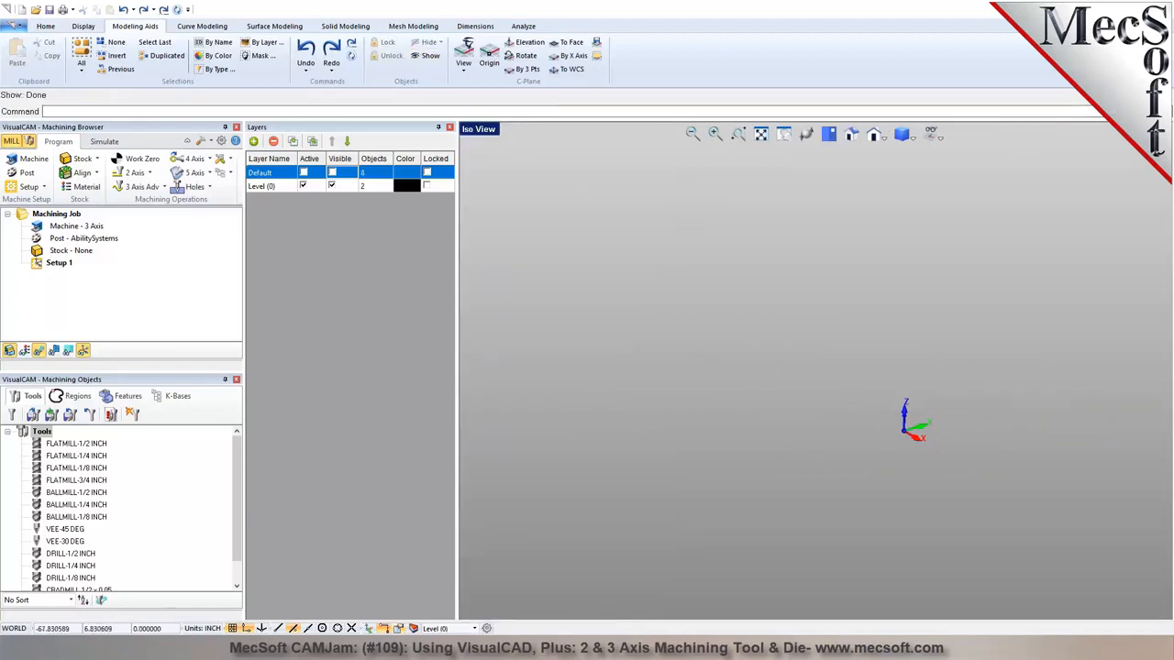
scroll(890, 351, "up", 2)
middle_click_drag(706, 340, 698, 364)
Assign the frame ring on top of the base plate to the Default layer, leaving only the base plate displayed
left_click(697, 364)
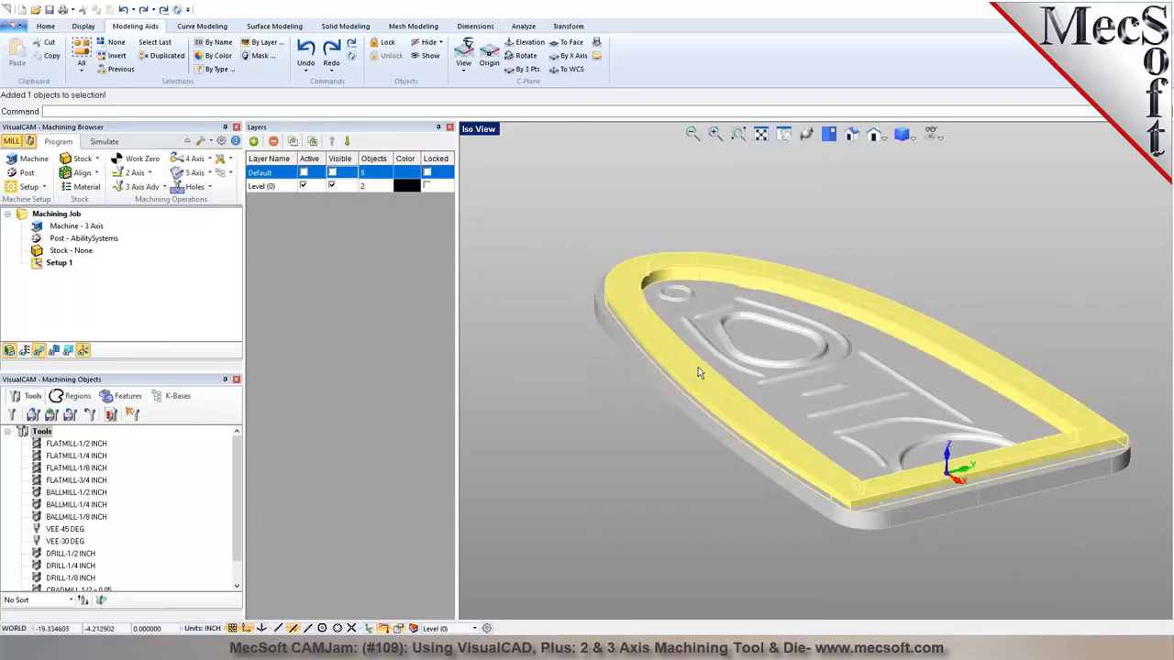
right_click(626, 464)
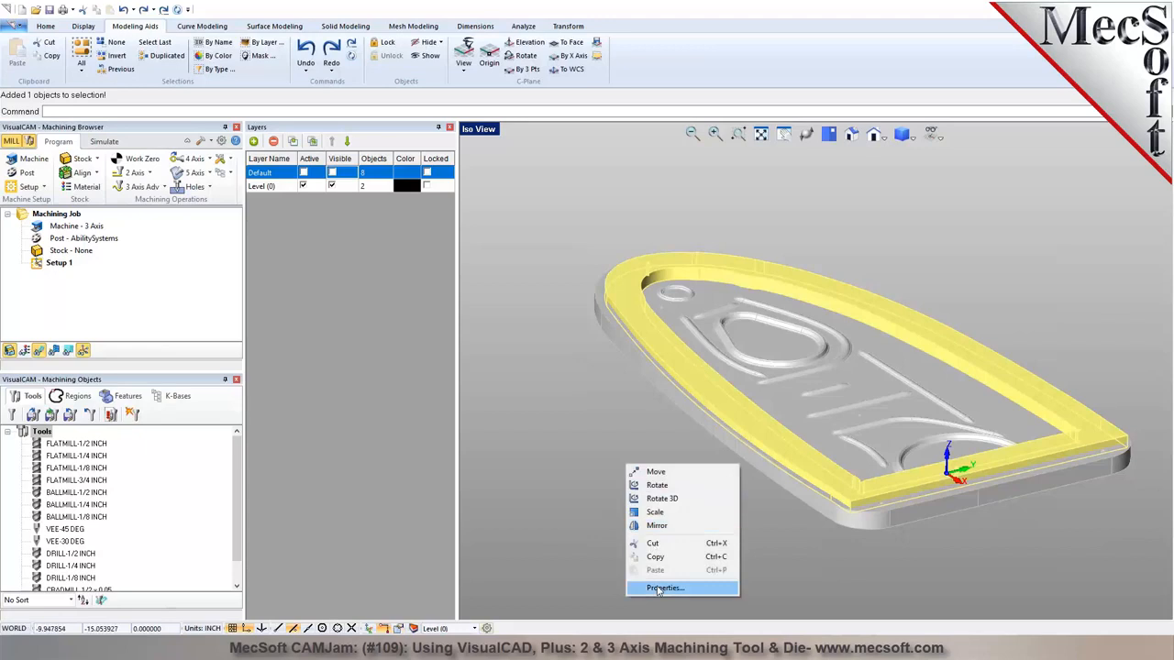
left_click(662, 588)
left_click(666, 209)
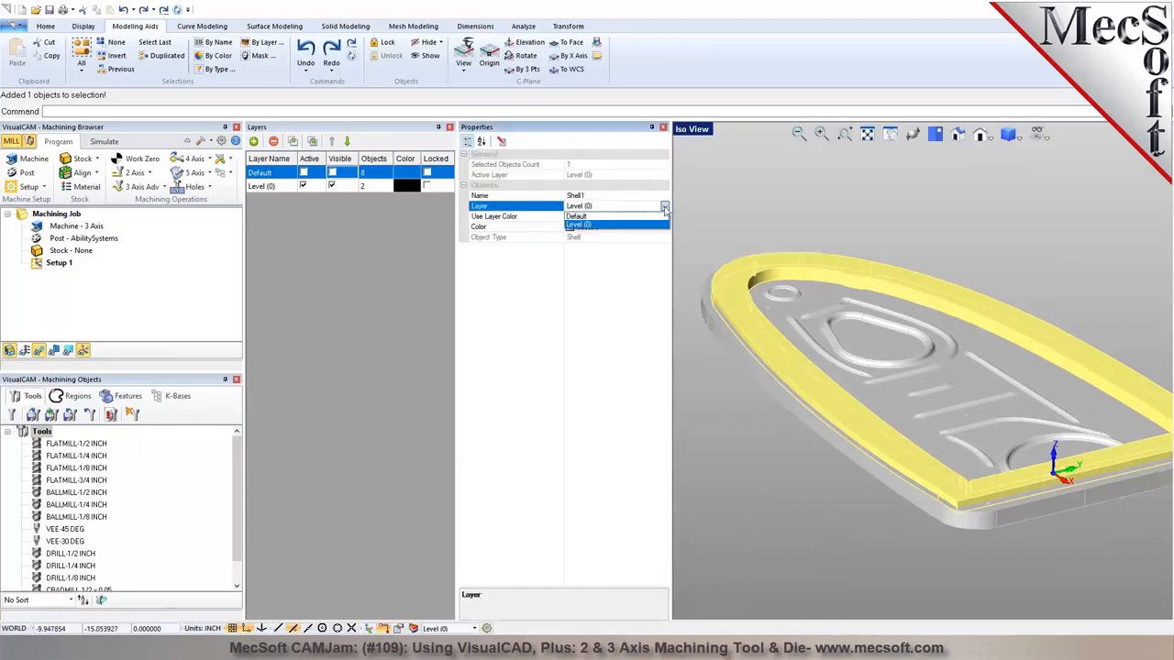
left_click(633, 217)
left_click(663, 127)
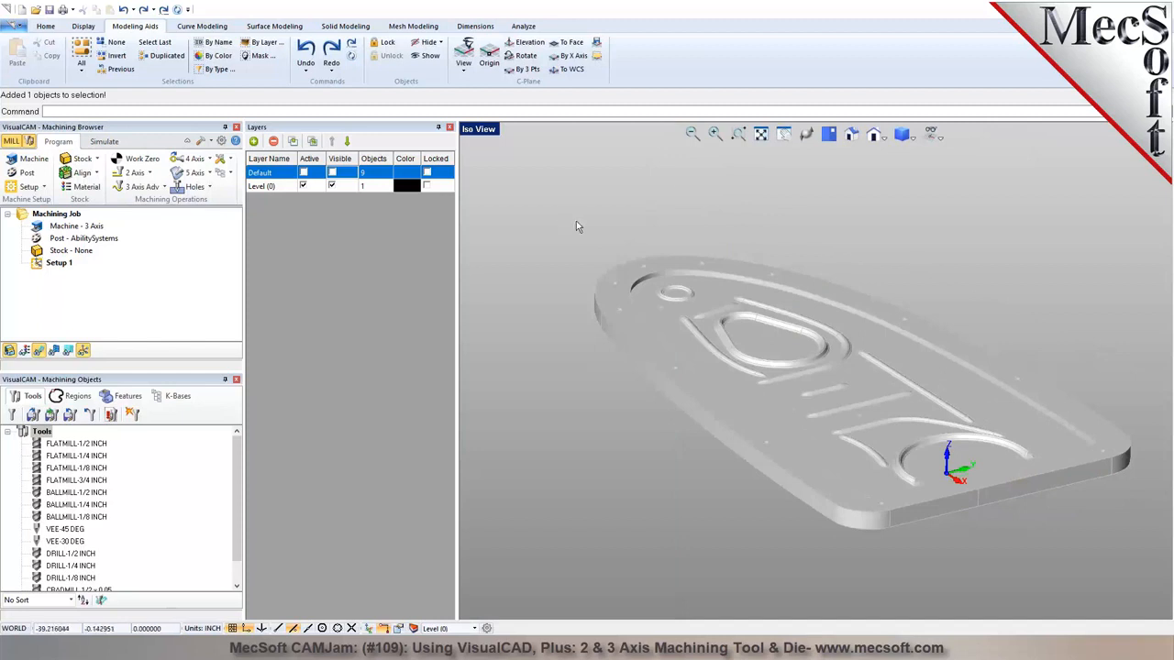
Apply the quad viewport layout with the isometric view enlarged to fill the workspace, and close the layer list
left_click(481, 132)
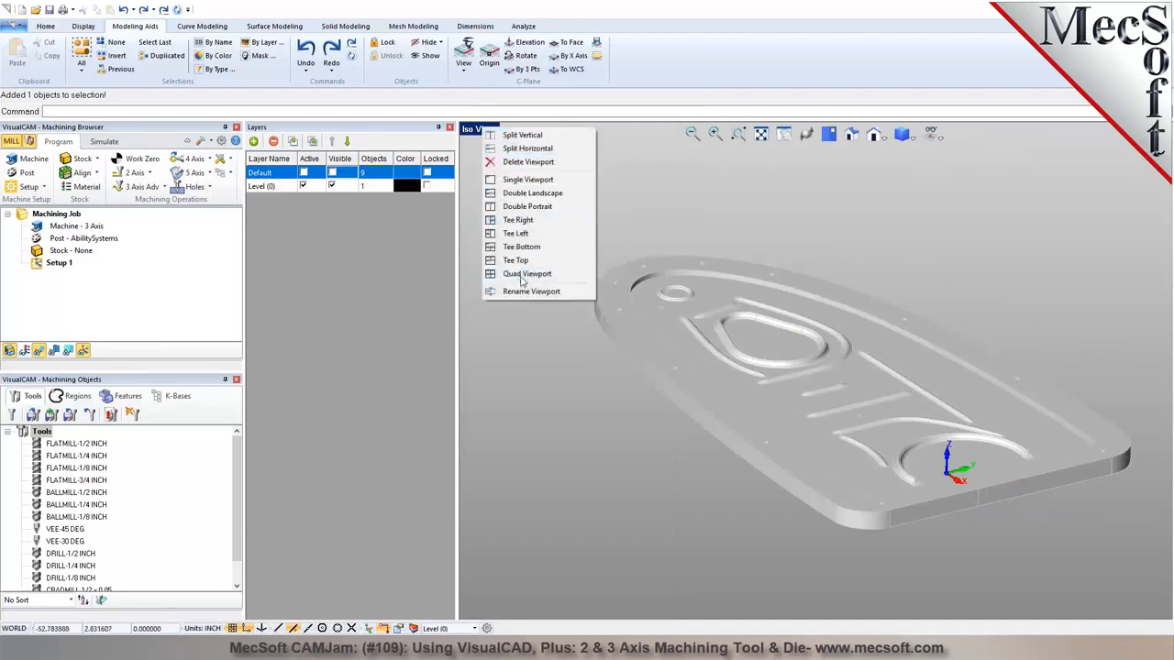
left_click(526, 274)
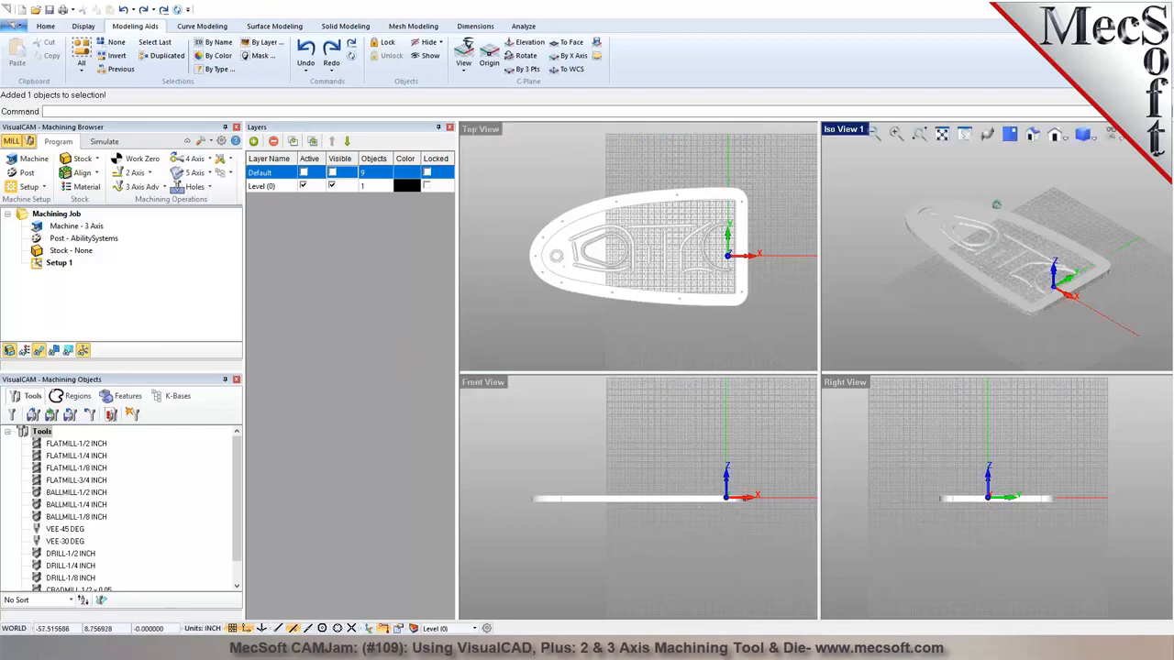
double_click(842, 130)
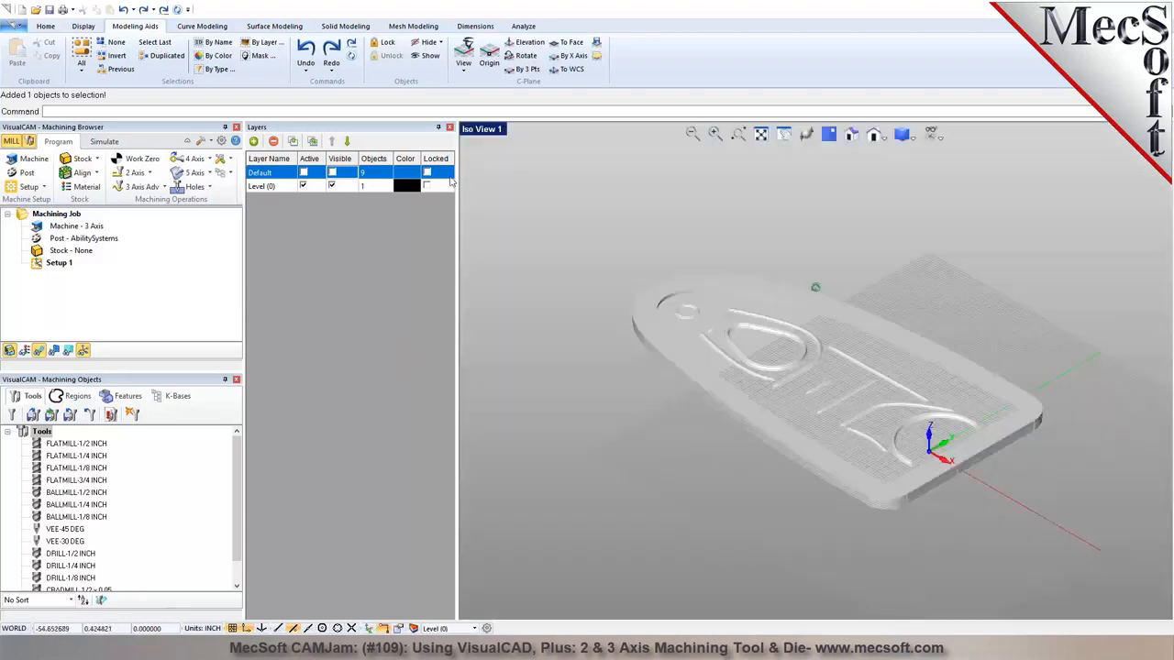
left_click(449, 128)
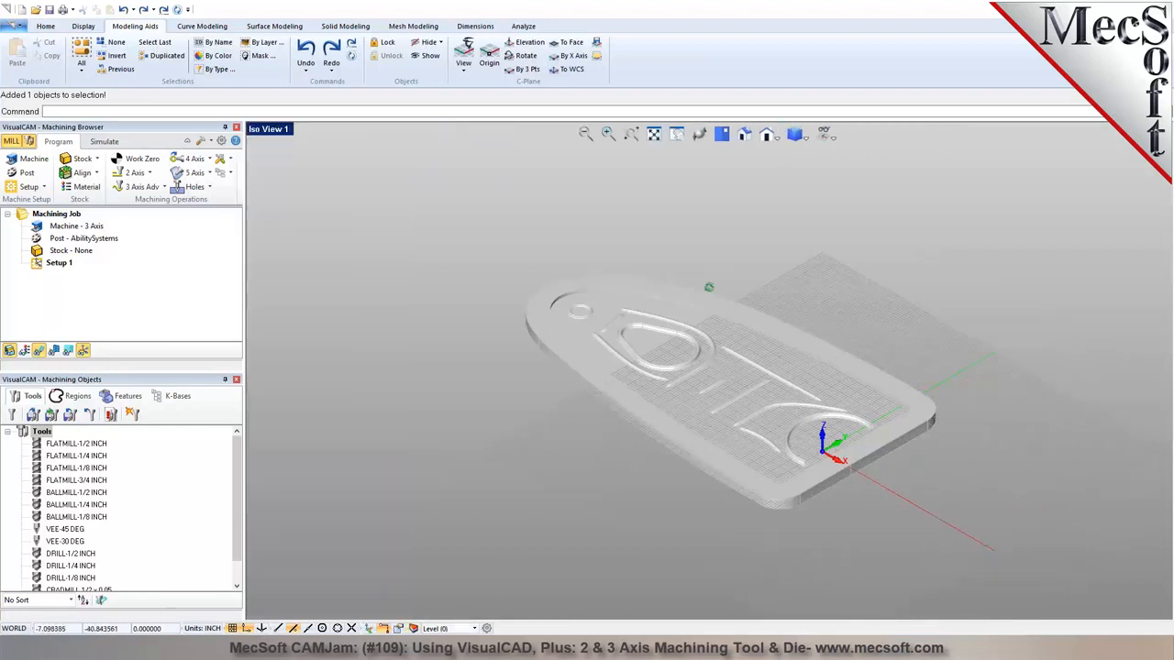
scroll(954, 334, "up", 2)
scroll(953, 339, "up", 1)
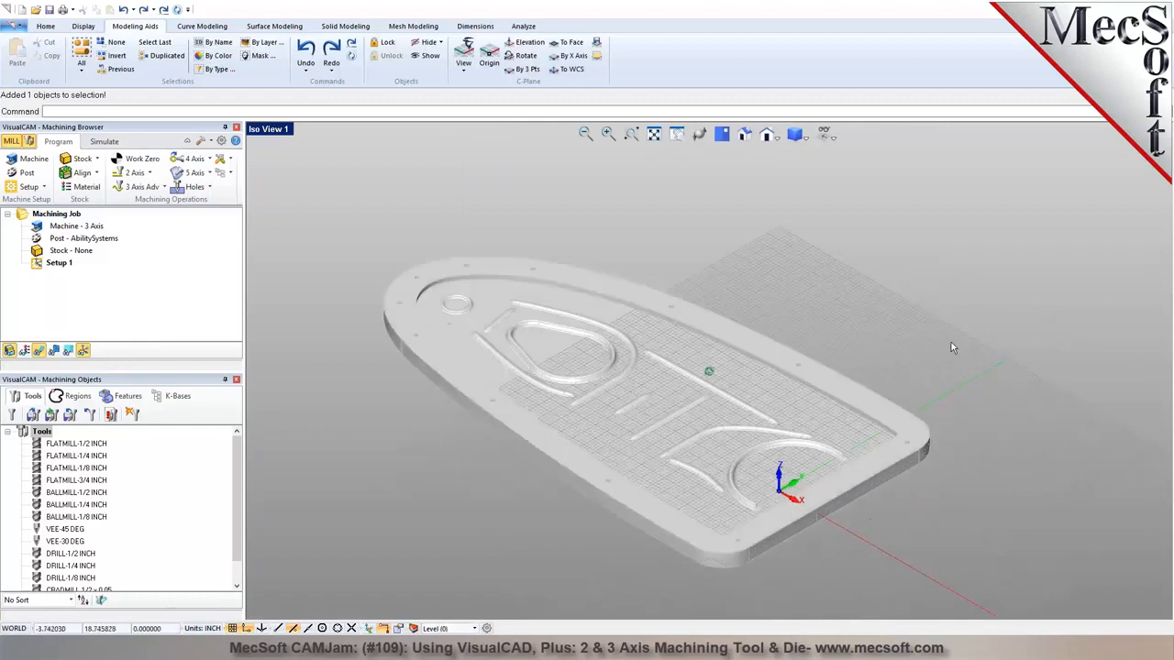
Review the available VisualCAM 2018 modules and the machining objects for regions and features, and return to the tool list
left_click(45, 26)
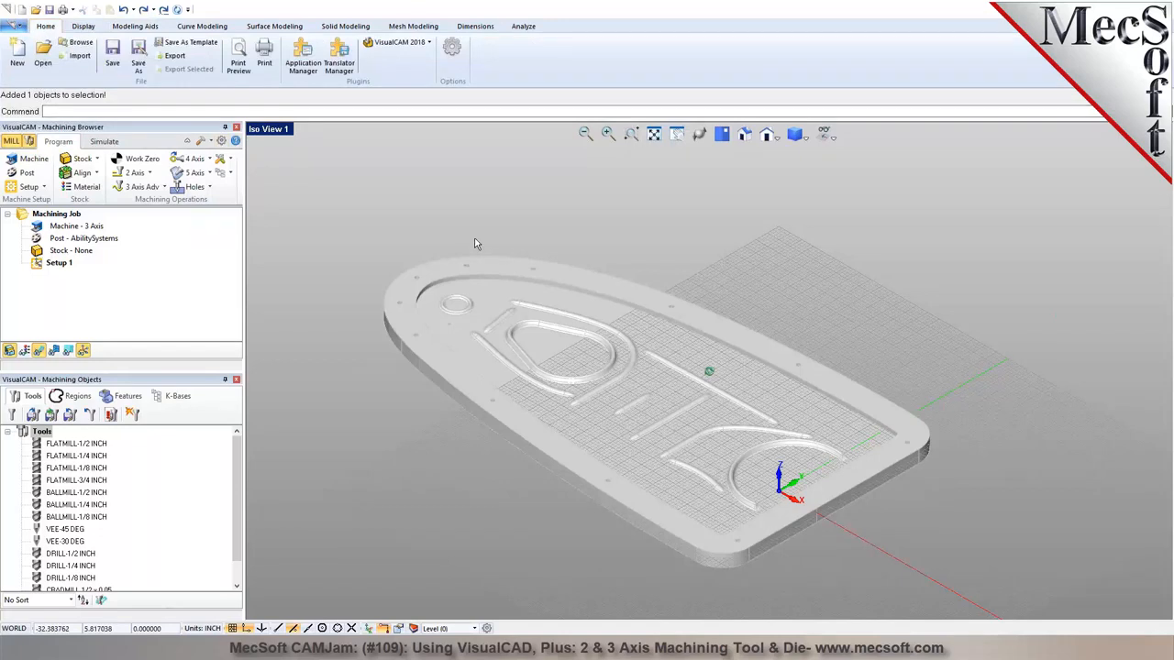
left_click(428, 43)
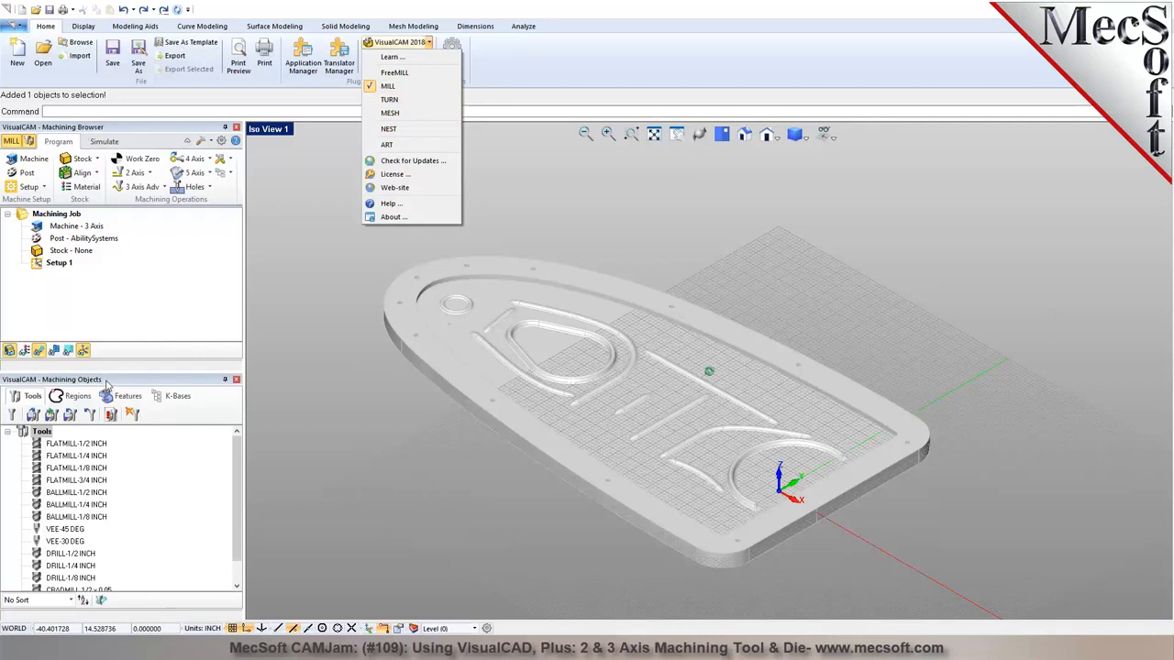
left_click(151, 316)
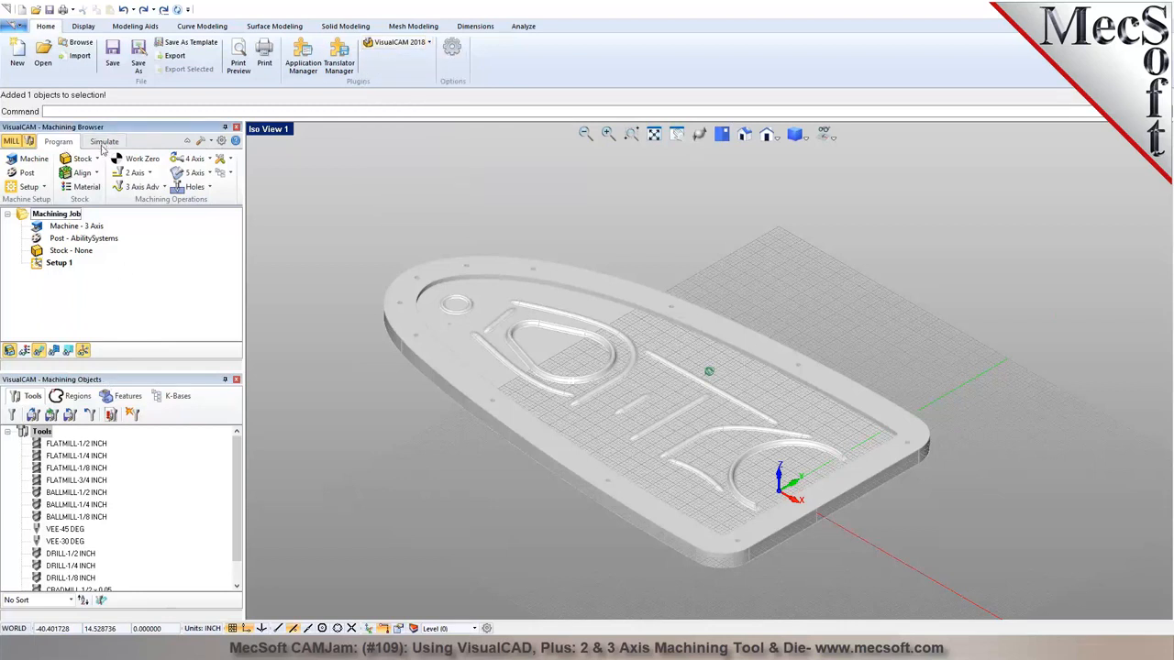
left_click(79, 399)
left_click(124, 402)
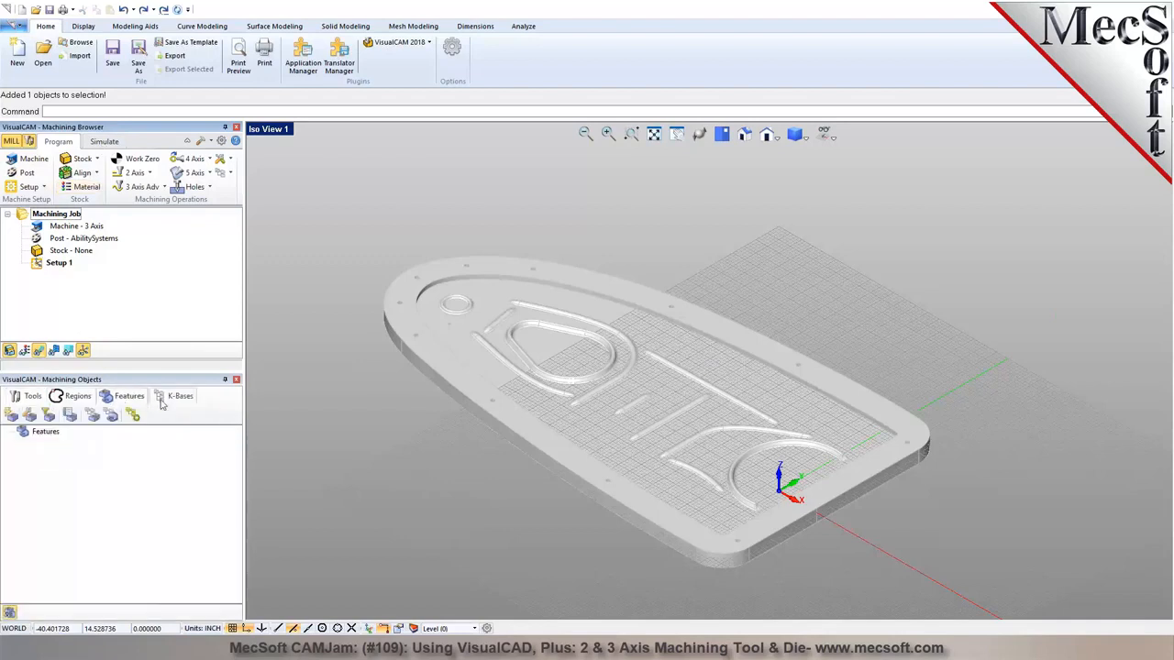
left_click(27, 396)
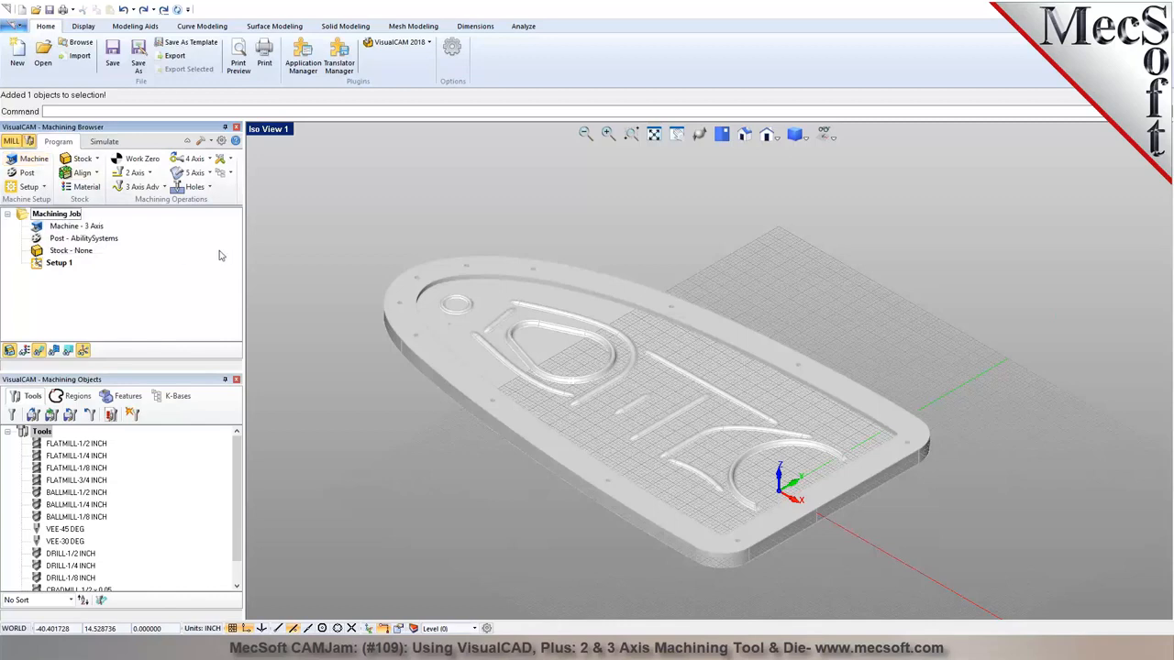
Define the machine tool as 3 Axis, keeping the default tool change point and translational limits
left_click(28, 160)
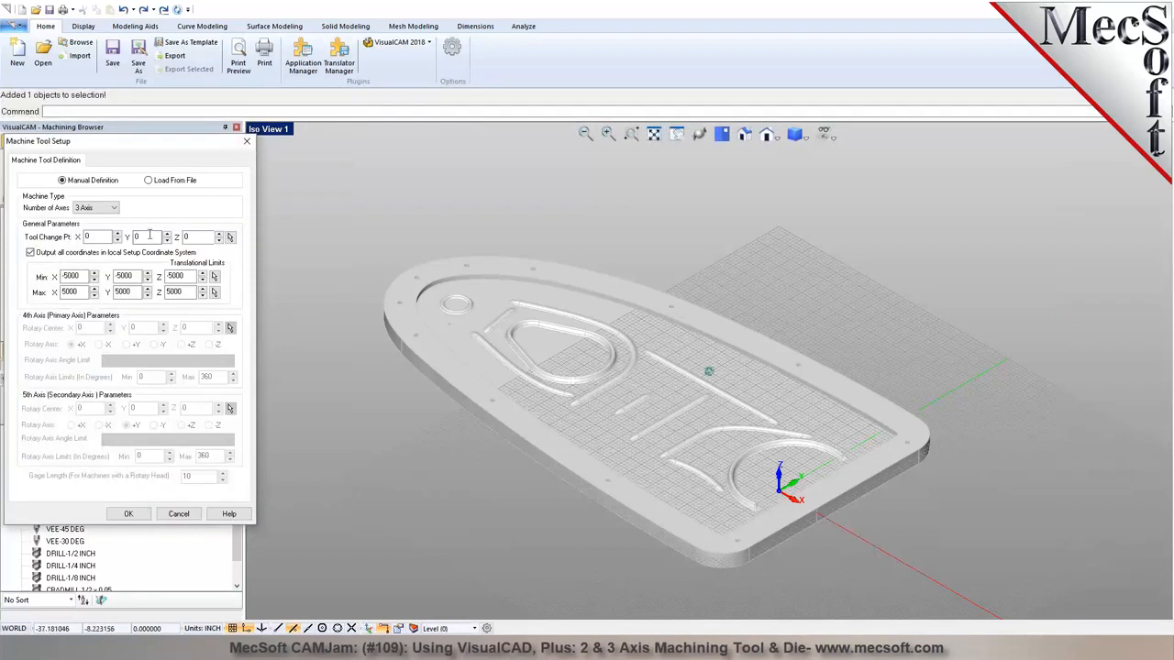
left_click(112, 208)
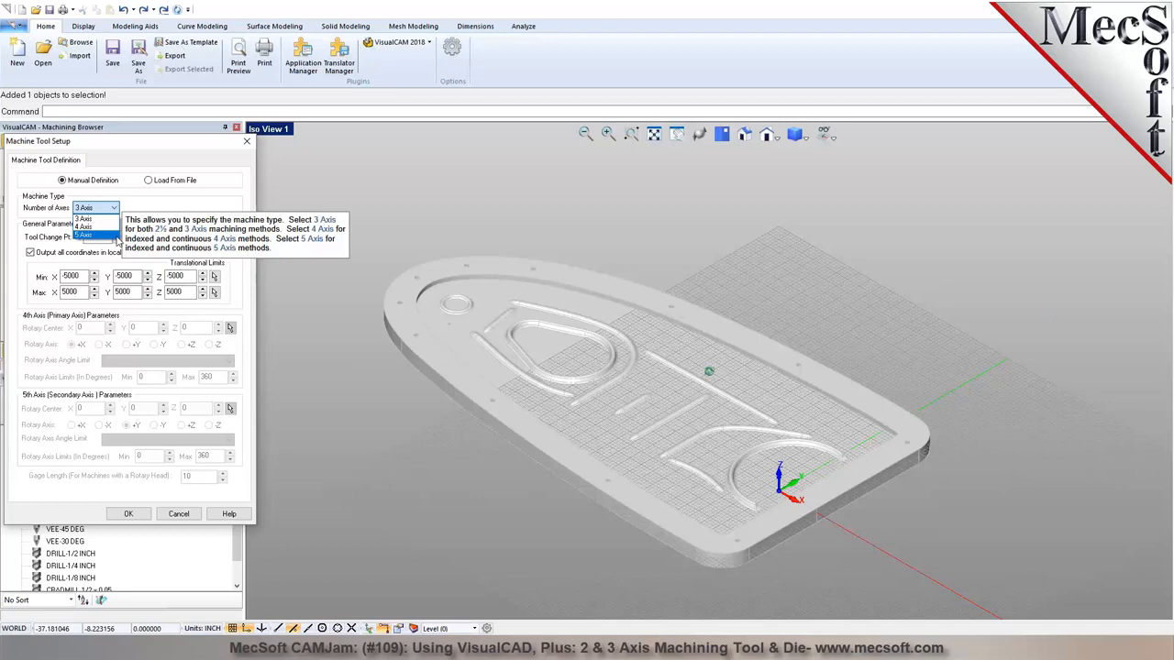
left_click(360, 342)
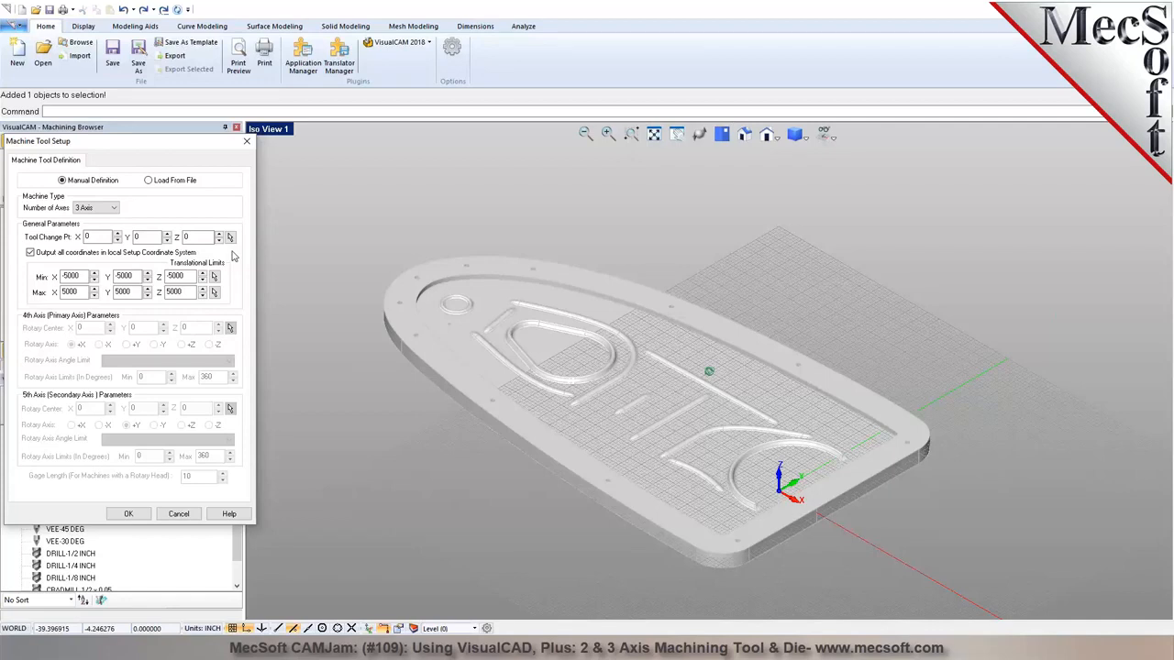
left_click(129, 514)
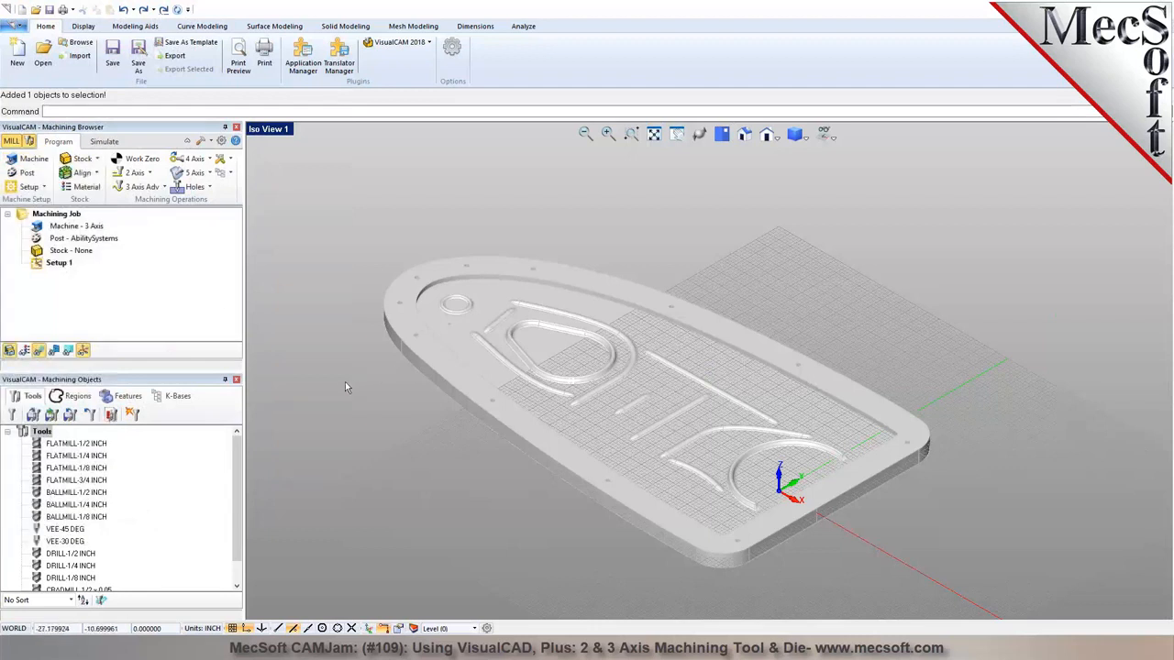
Select AXYZ-Router as the current post-processor and open its definition for editing
left_click(22, 178)
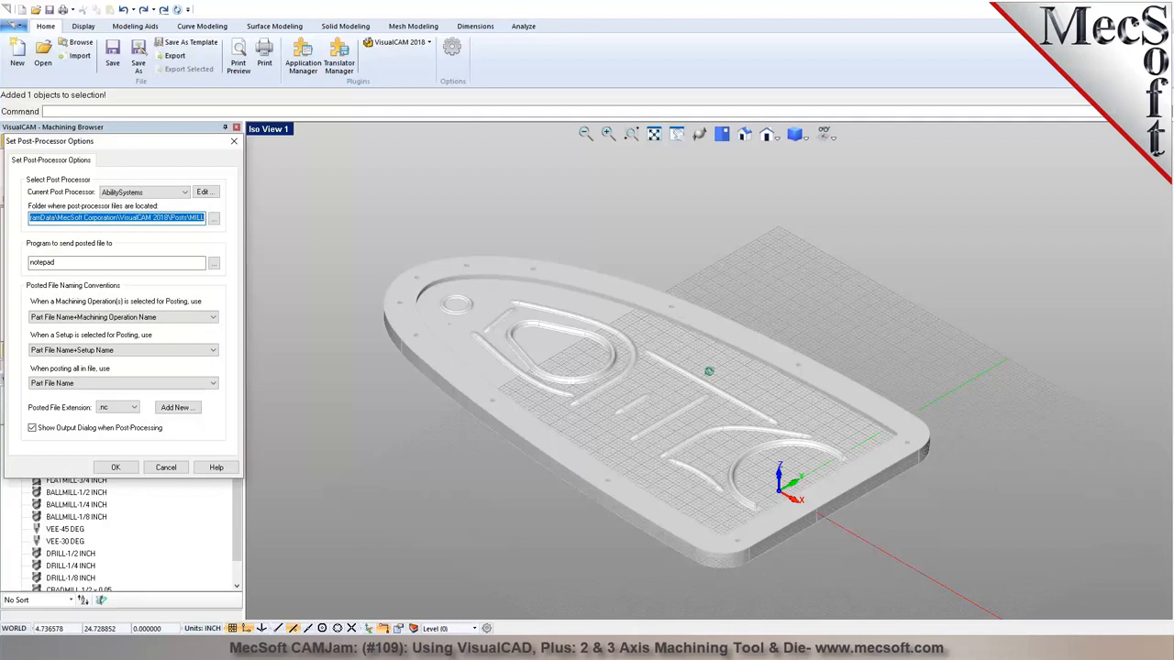
left_click(184, 192)
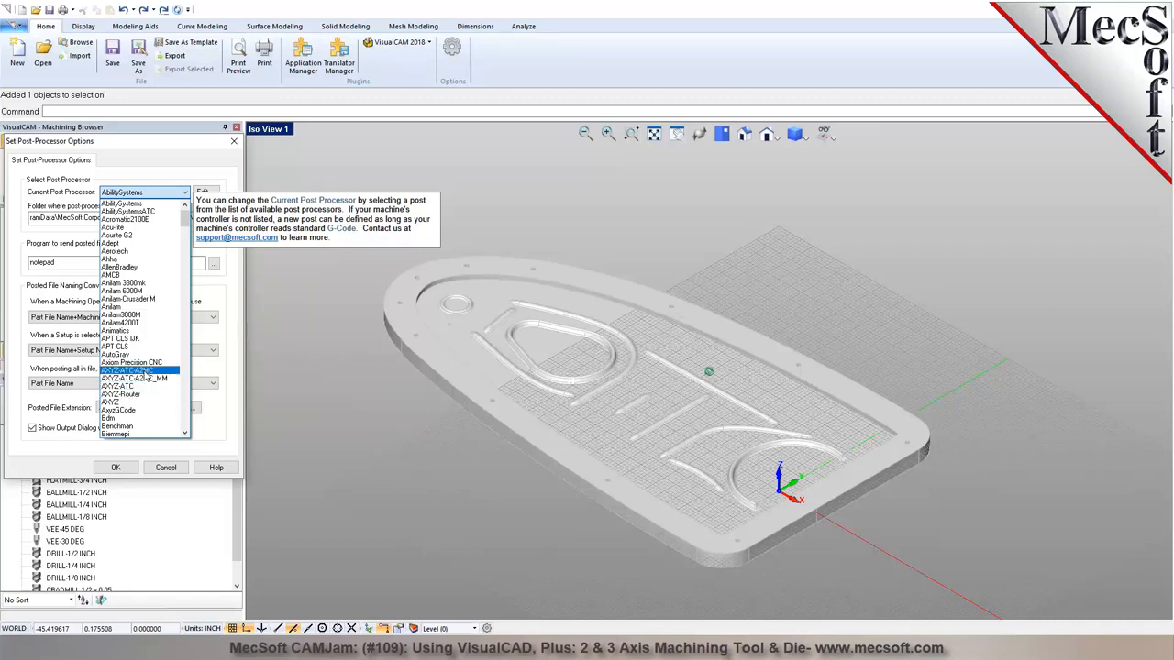
left_click(143, 394)
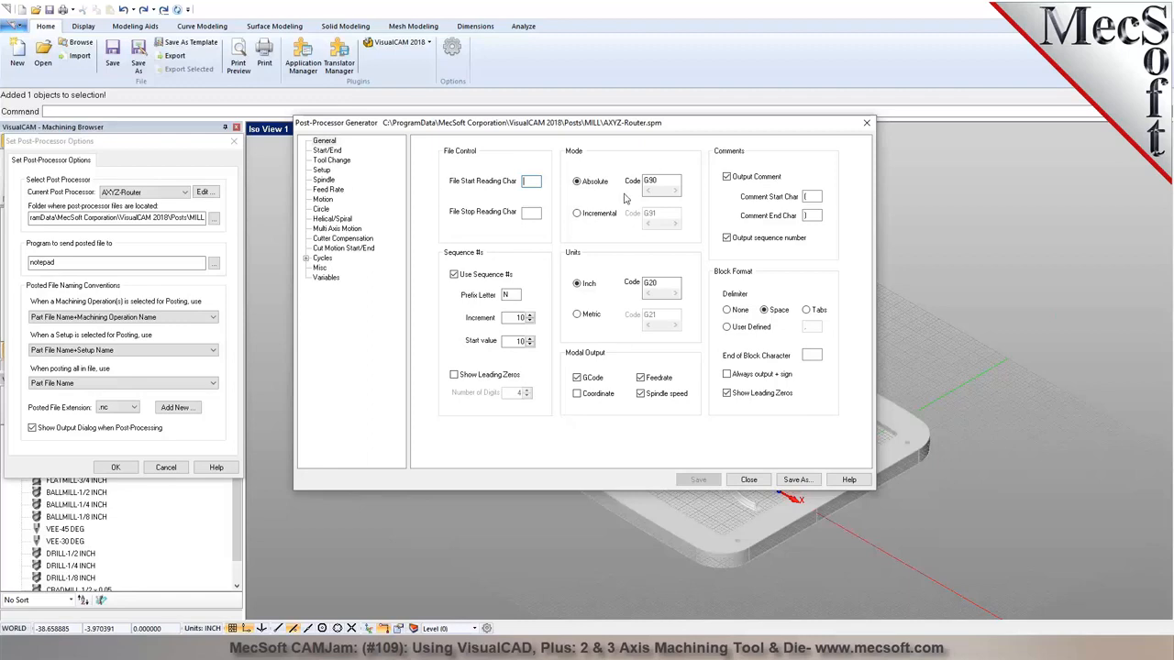
Go through the post definition's start/end, tool change and setup macros, and set the spindle RPM high value to 30000
left_click(323, 151)
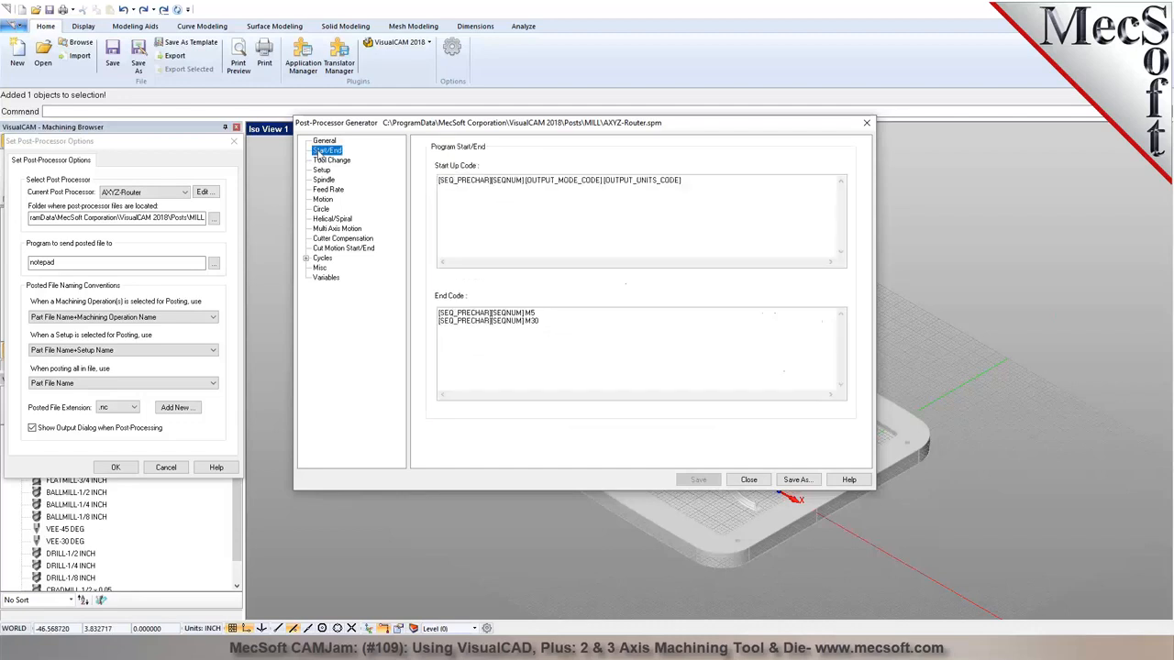
left_click(326, 160)
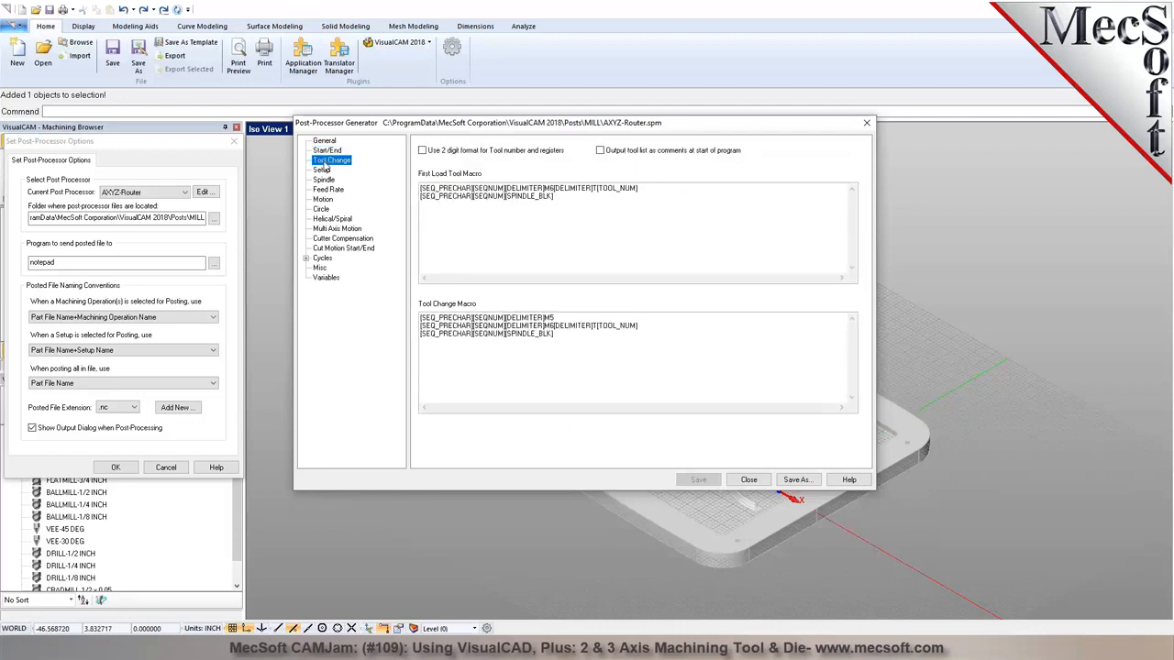
left_click(322, 169)
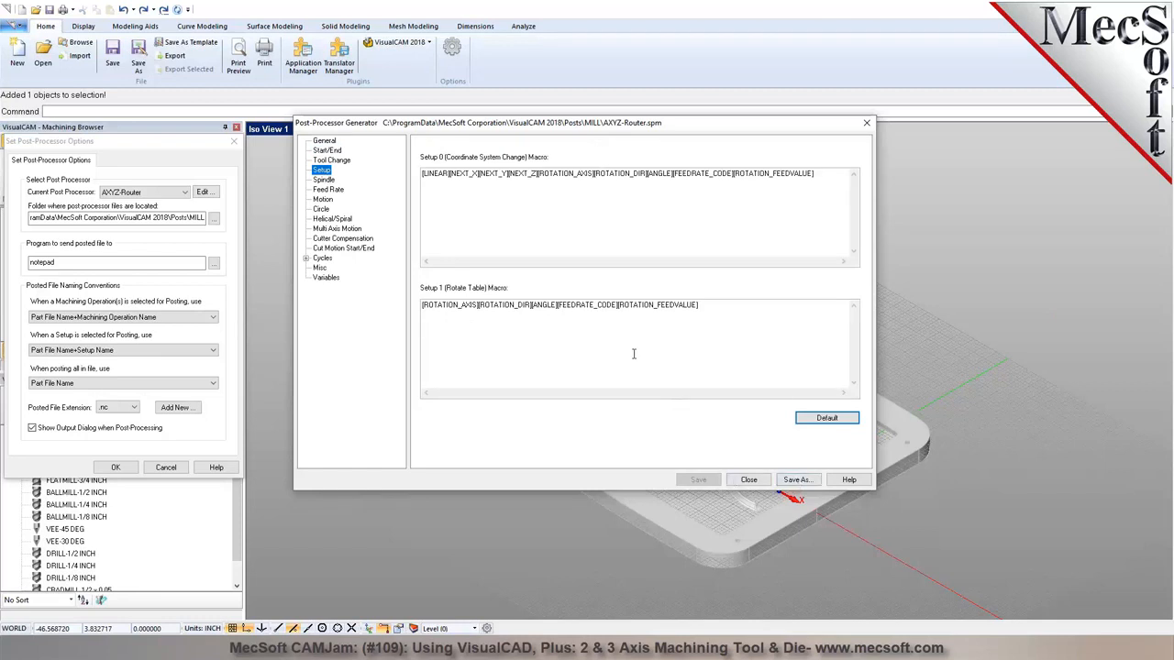
left_click(331, 159)
left_click(328, 189)
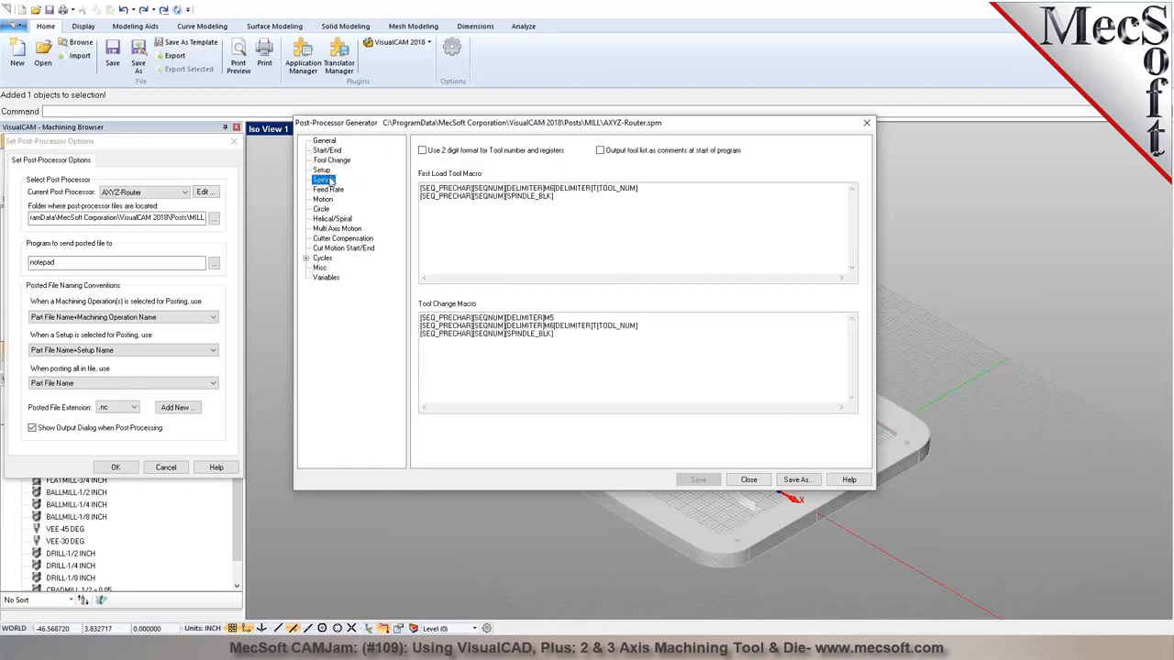
left_click(323, 179)
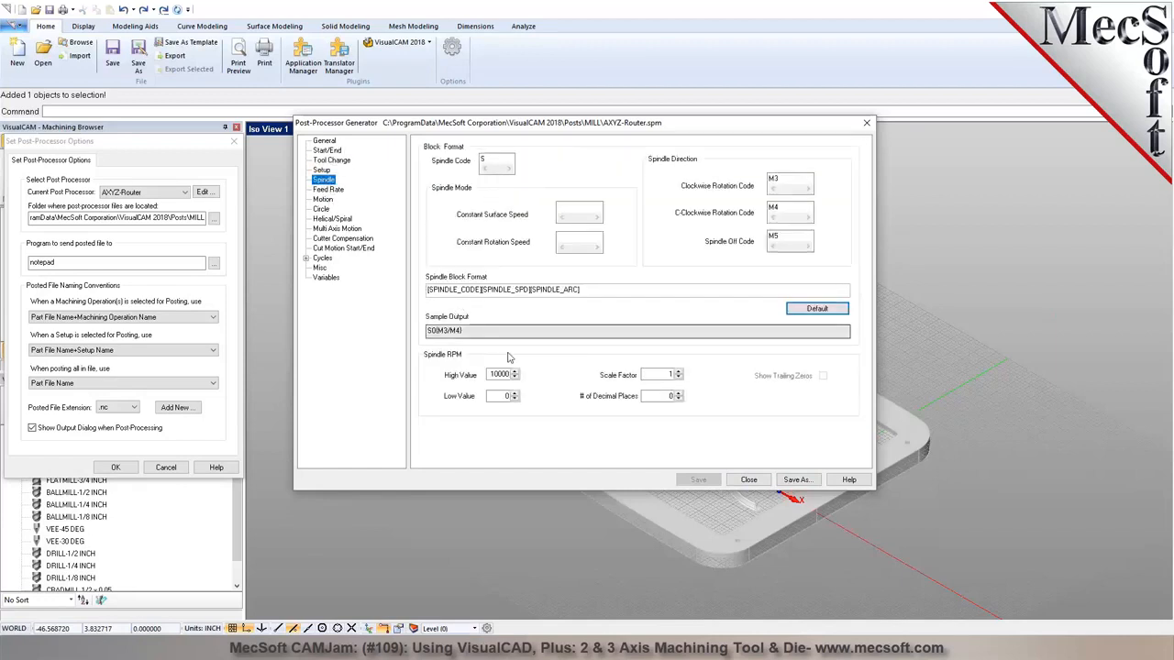
left_click(492, 374)
type("3")
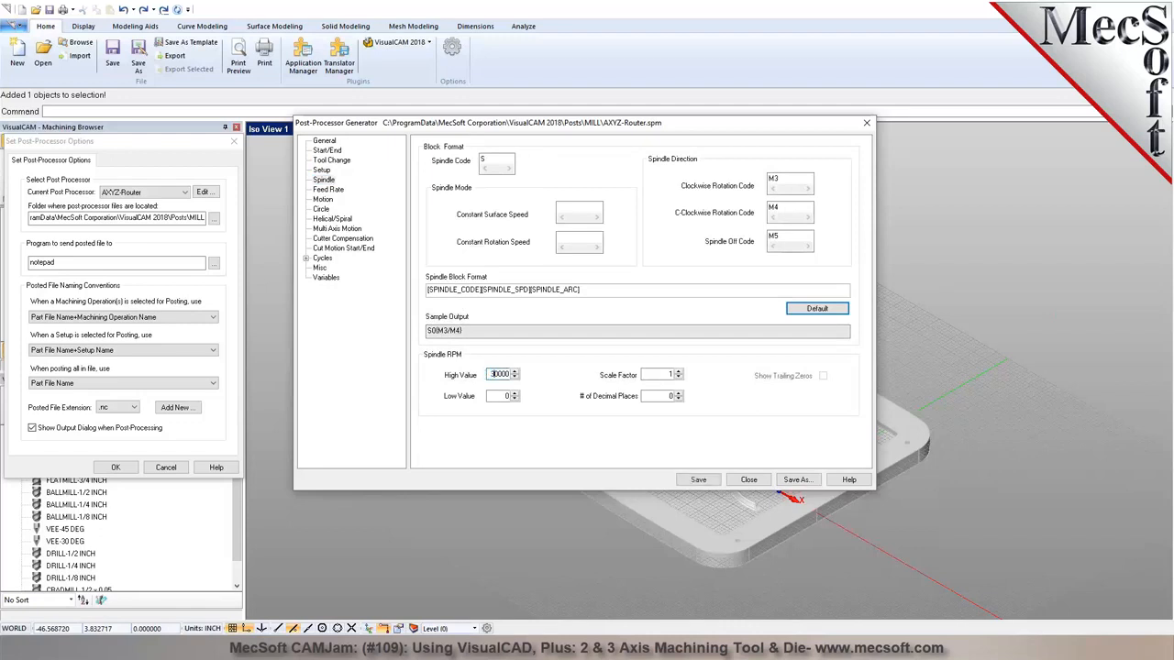
Set the post definition's feed rate high value to 800 and its low value to 0
left_click(328, 188)
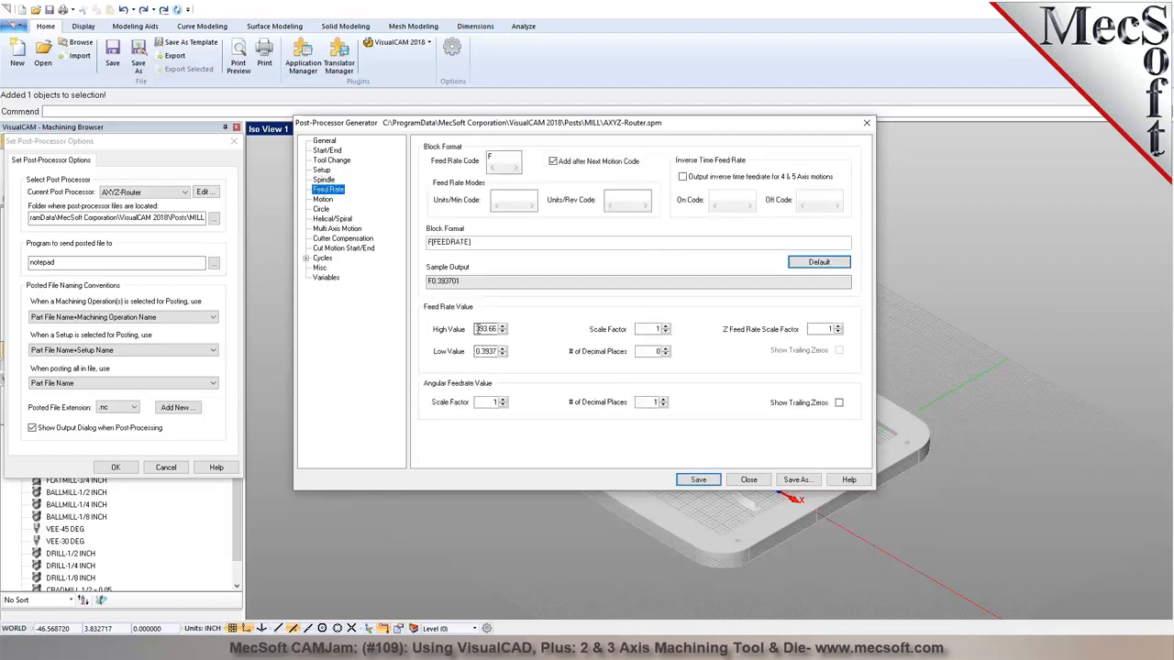
left_click_drag(475, 328, 525, 329)
type("80")
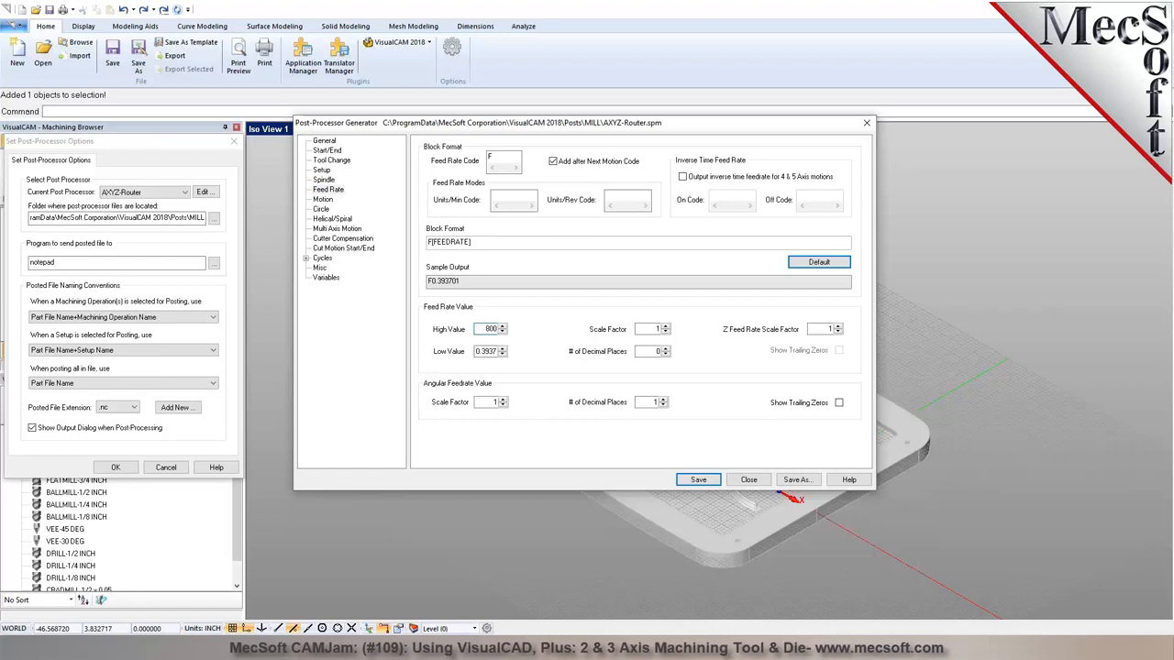
type("0")
double_click(478, 352)
type("0")
Recheck the spindle, tool change and start/end definitions, then save the AXYZ-Router post definition and close it
left_click(323, 180)
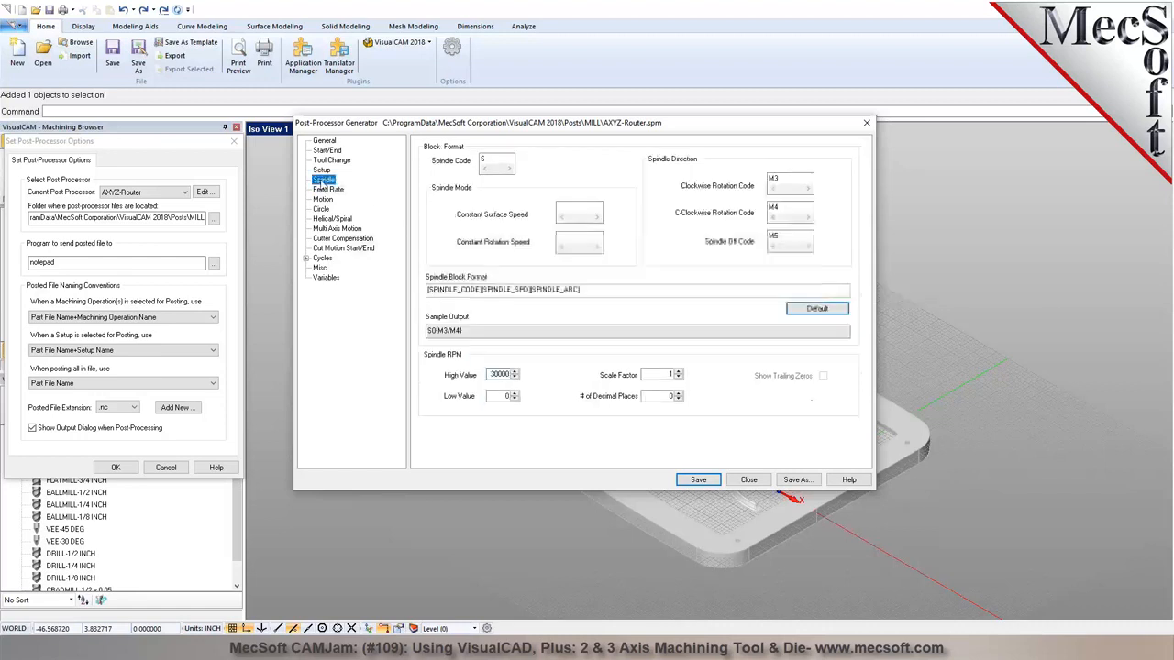
left_click(327, 161)
left_click(334, 151)
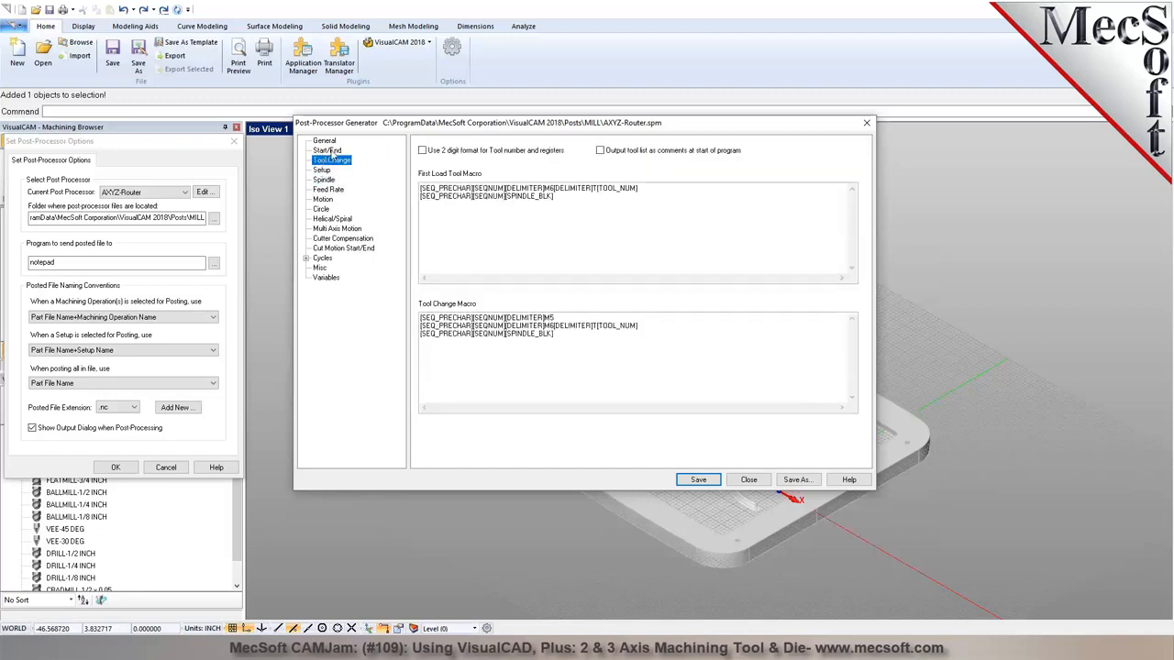
left_click(702, 480)
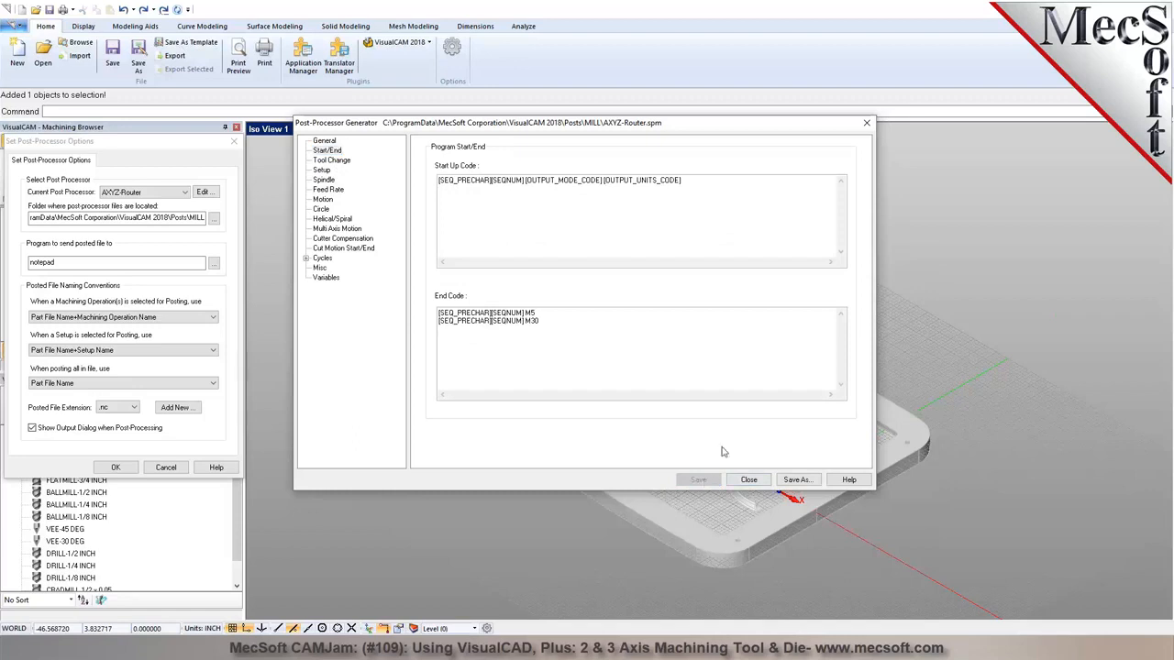
left_click(748, 479)
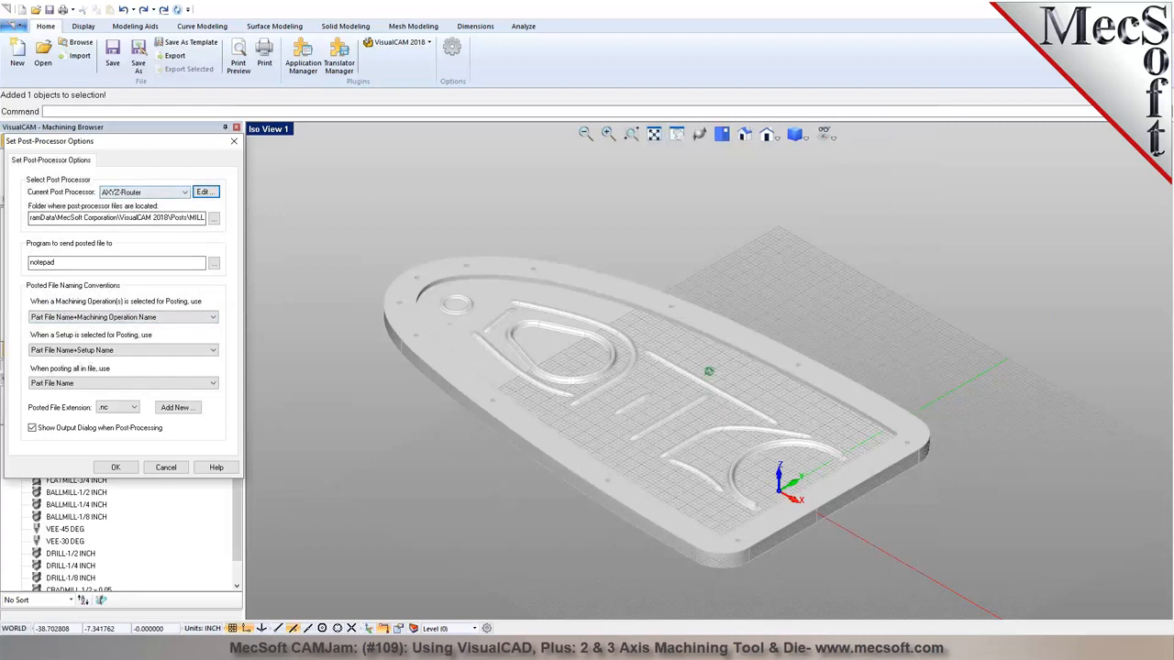
Keep nc as the posted file extension and notepad as the receiving program, and apply the AXYZ-Router post-processor options
left_click(183, 193)
left_click(184, 192)
left_click(133, 408)
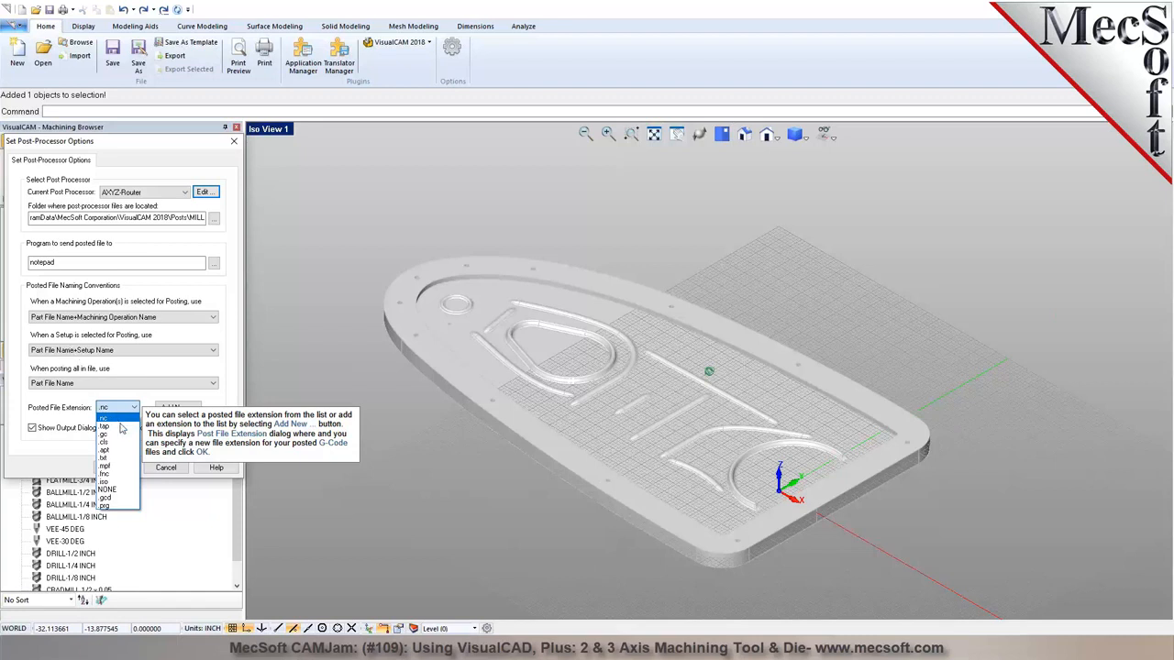
left_click(115, 418)
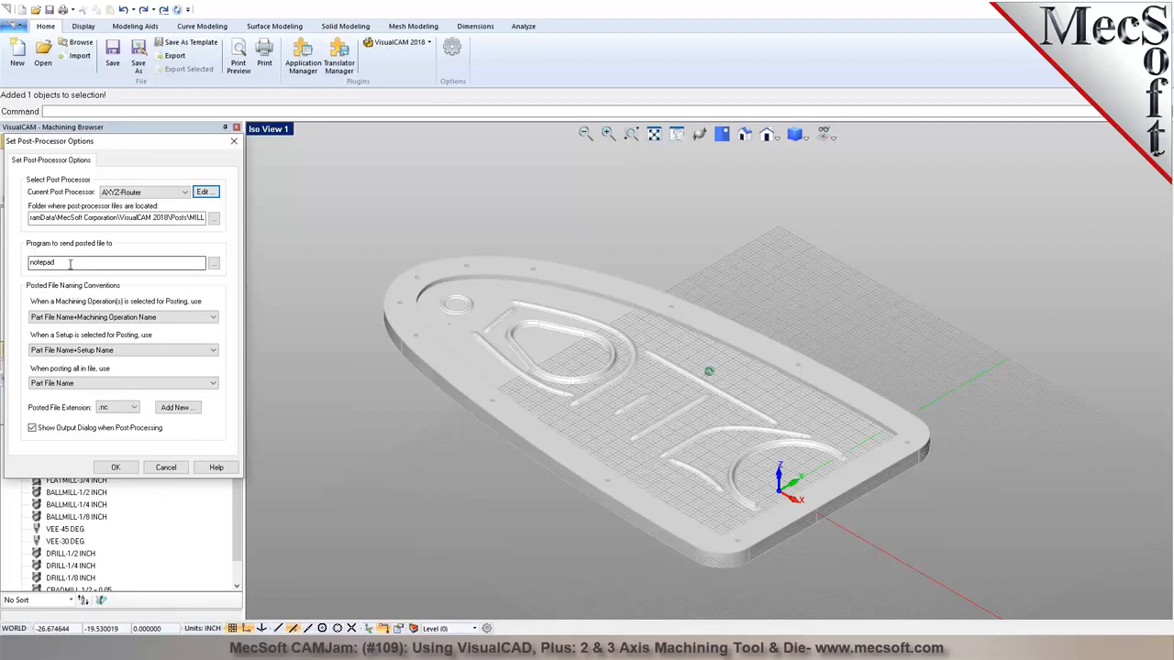
mouse_move(87, 262)
double_click(66, 263)
left_click(116, 467)
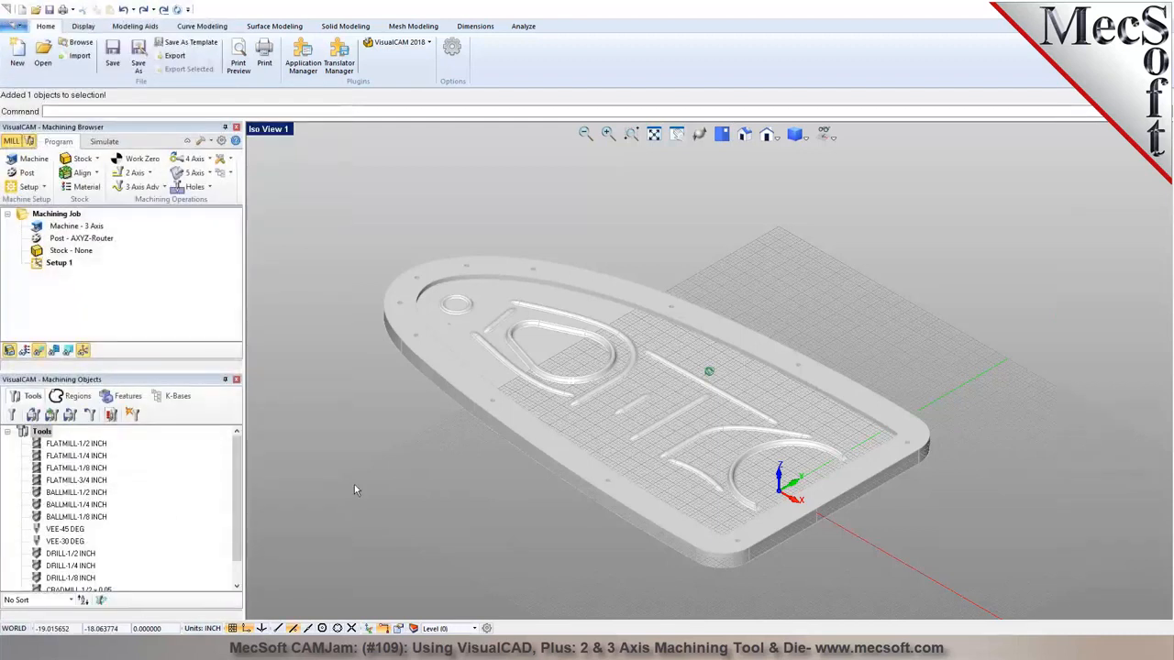
left_click(81, 239)
left_click(357, 420)
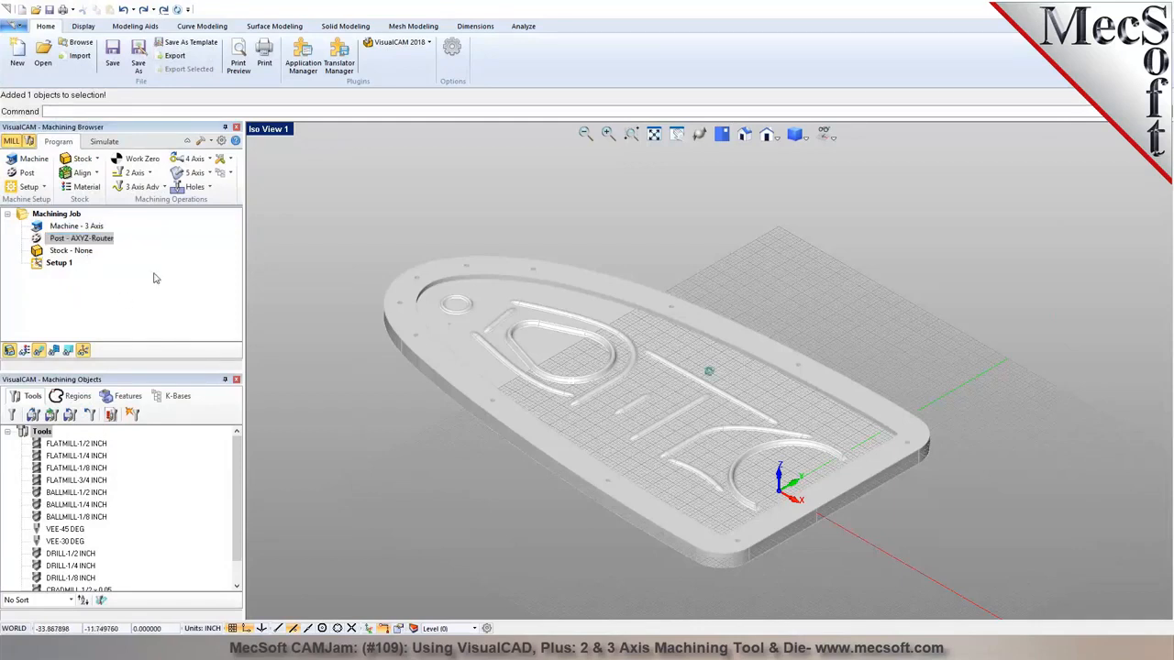
Start a box stock in the top view, sized from the base plate's model bounding box
left_click(70, 250)
left_click(436, 512)
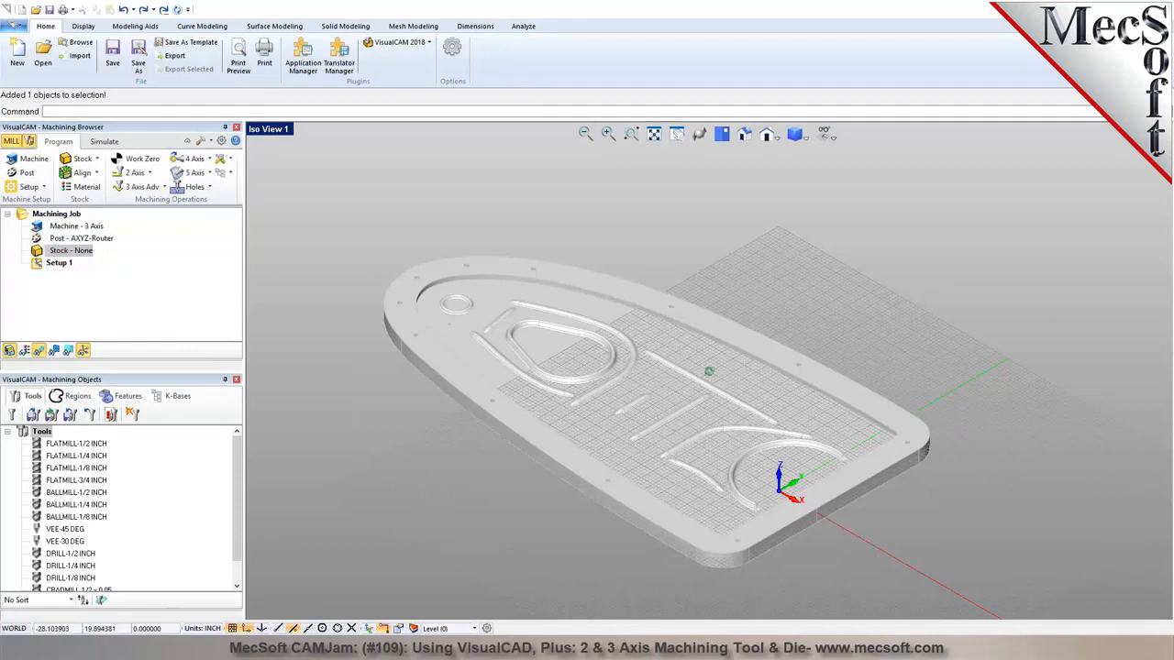
left_click(721, 134)
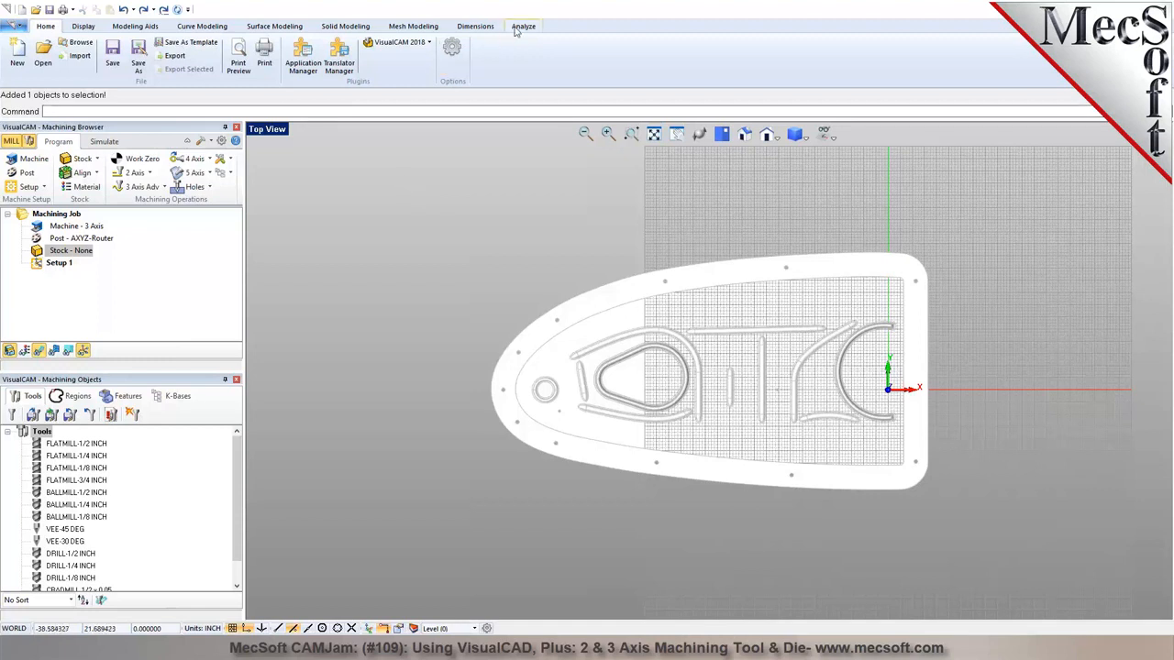
left_click(81, 158)
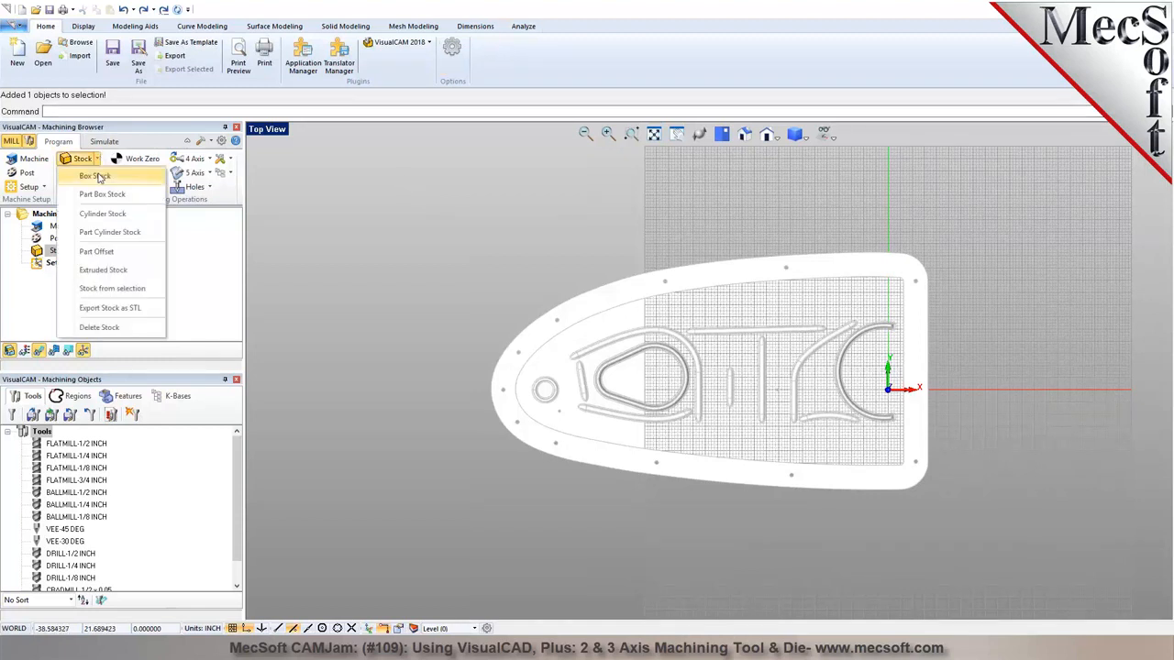
left_click(100, 176)
left_click(160, 386)
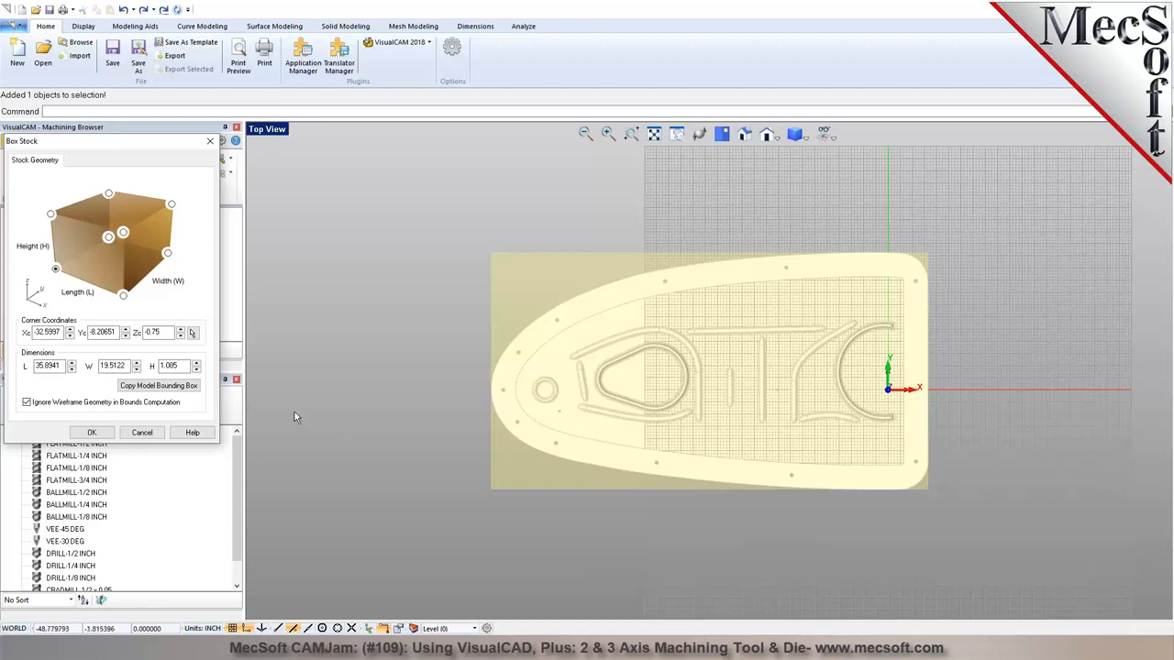
left_click(157, 385)
Set the box stock's height to 1.5 inches, add 1.5 inches to both its length and width, and create it
double_click(174, 366)
type("1.5")
type("+1.5")
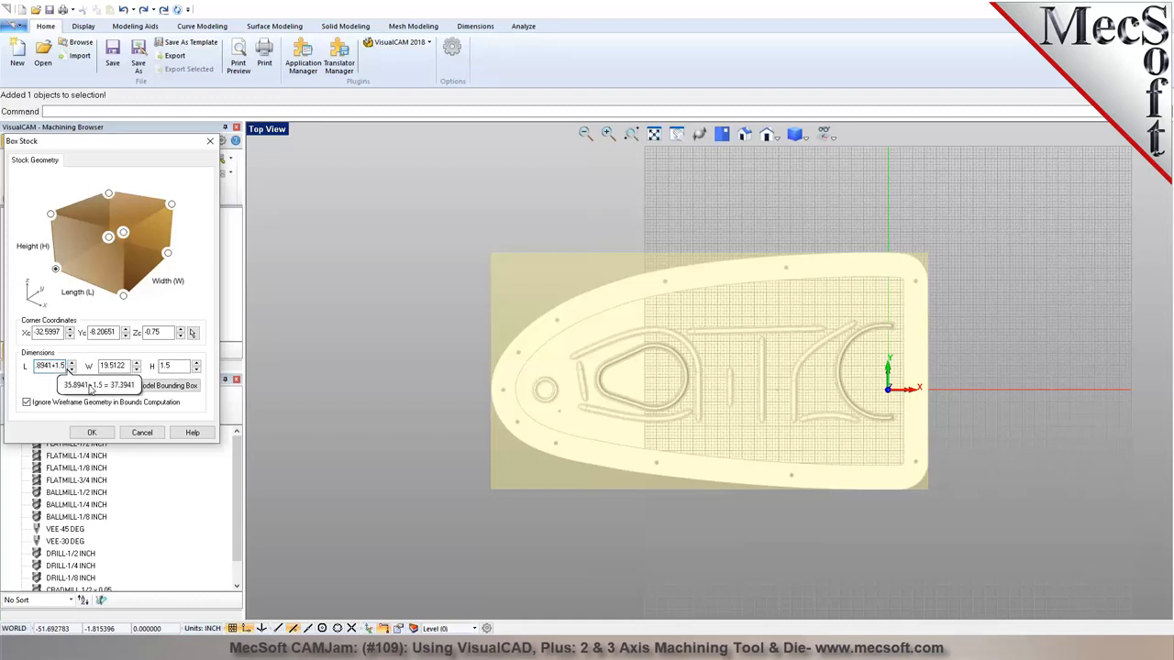
left_click(127, 366)
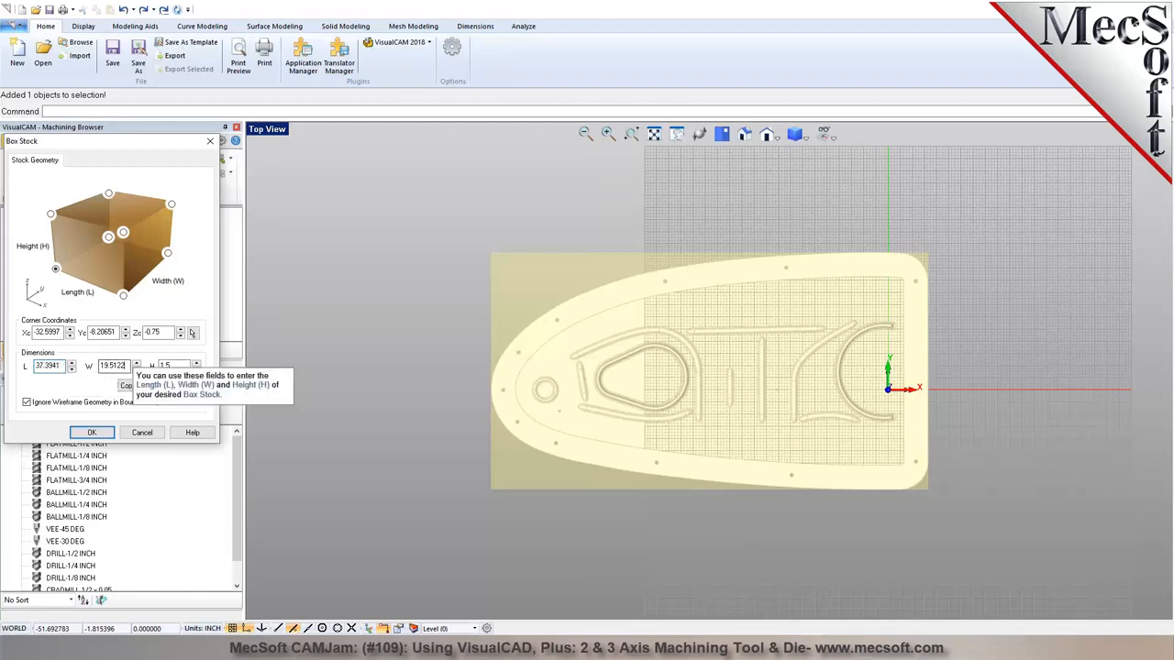
type("+1.5")
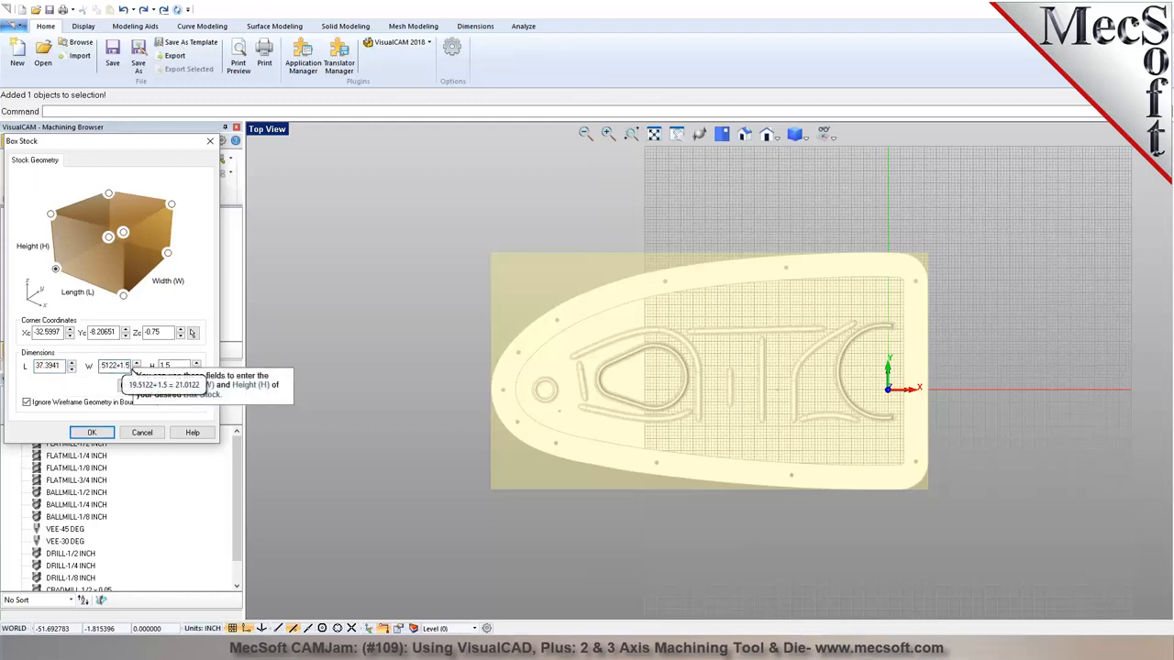
key("Return")
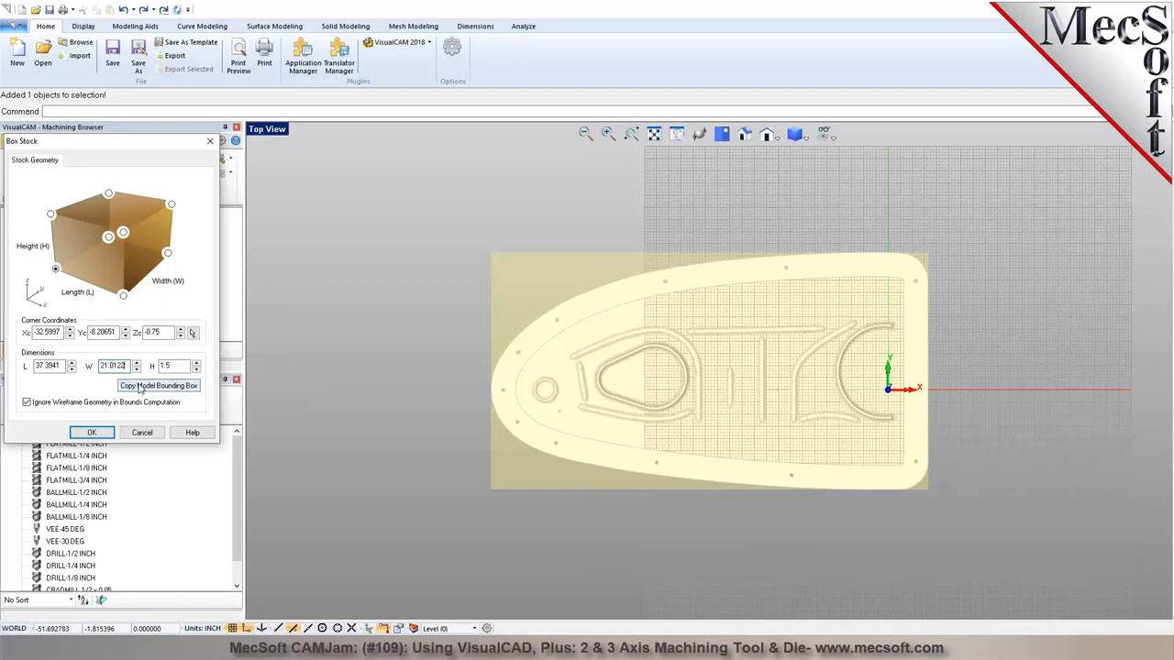
left_click(92, 433)
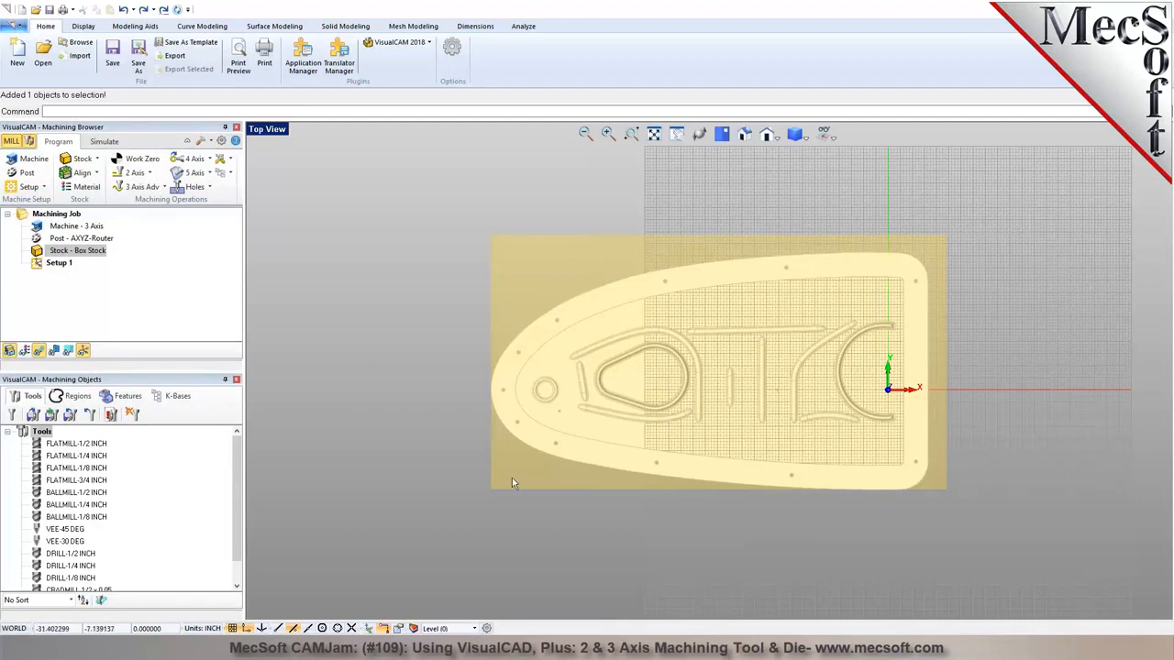
Align the box stock to the base plate at the top in Z and centred in XY
left_click(82, 172)
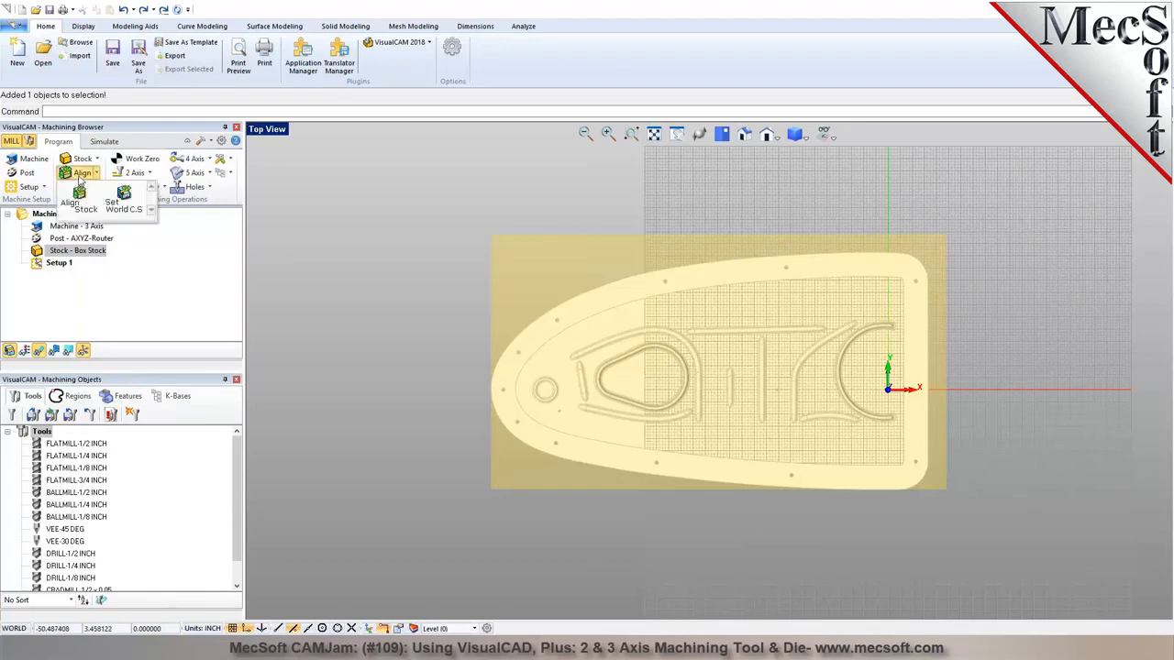
left_click(79, 200)
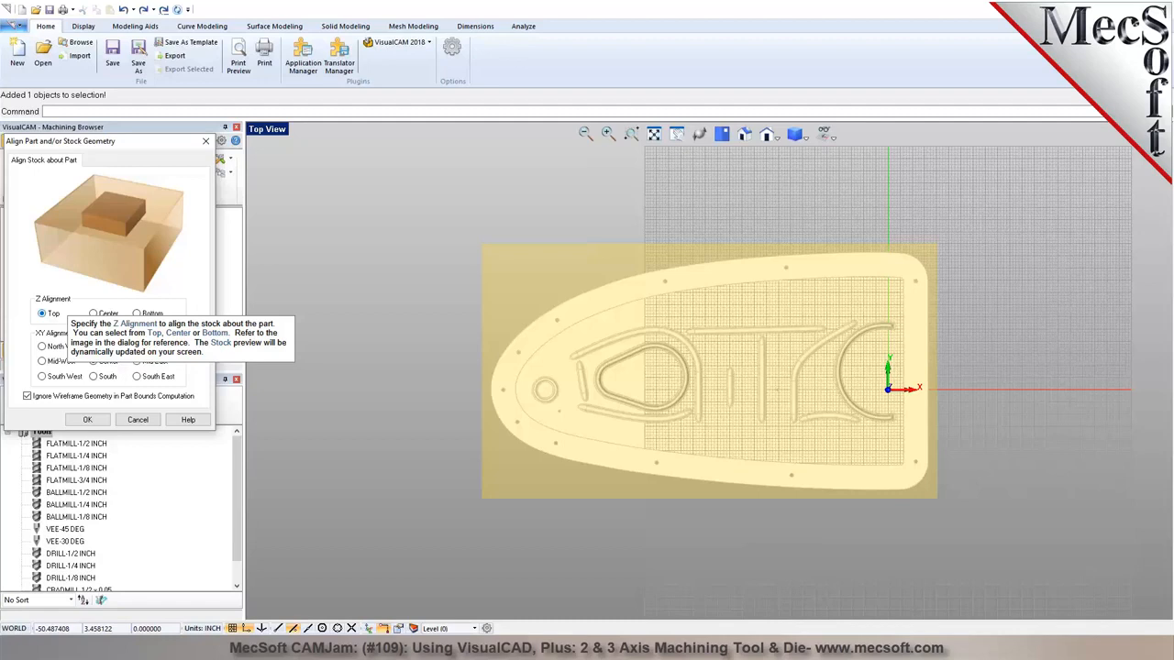
left_click(94, 419)
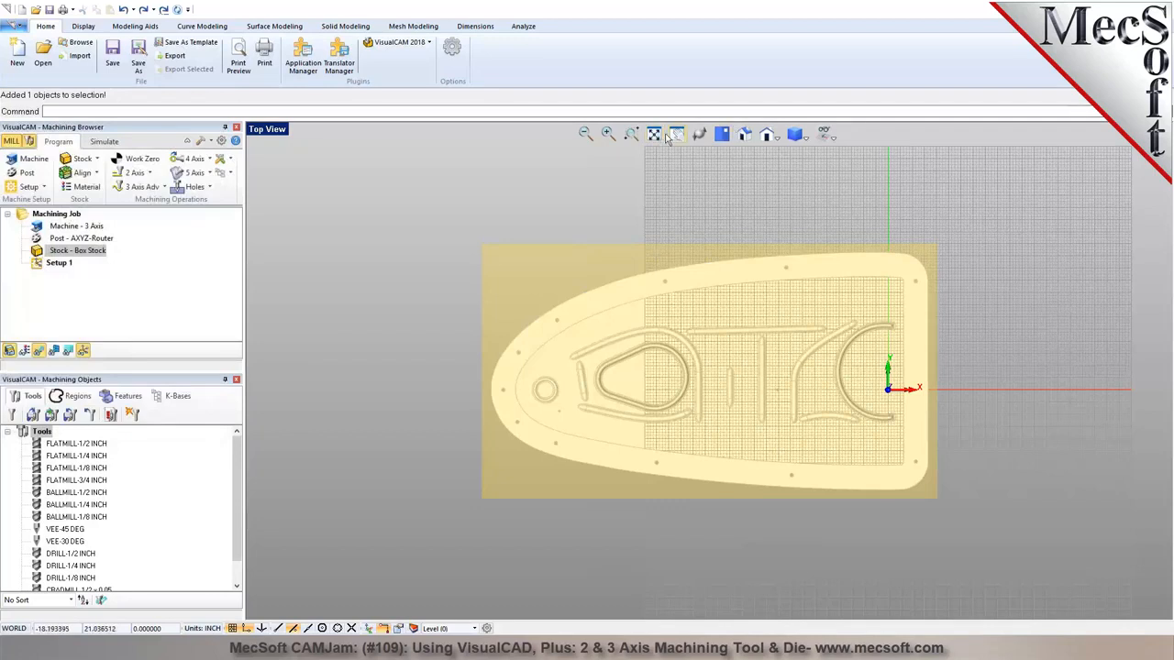
Show the model in a quad viewport layout and examine the base plate against the stock's top edge in the right view
left_click(272, 133)
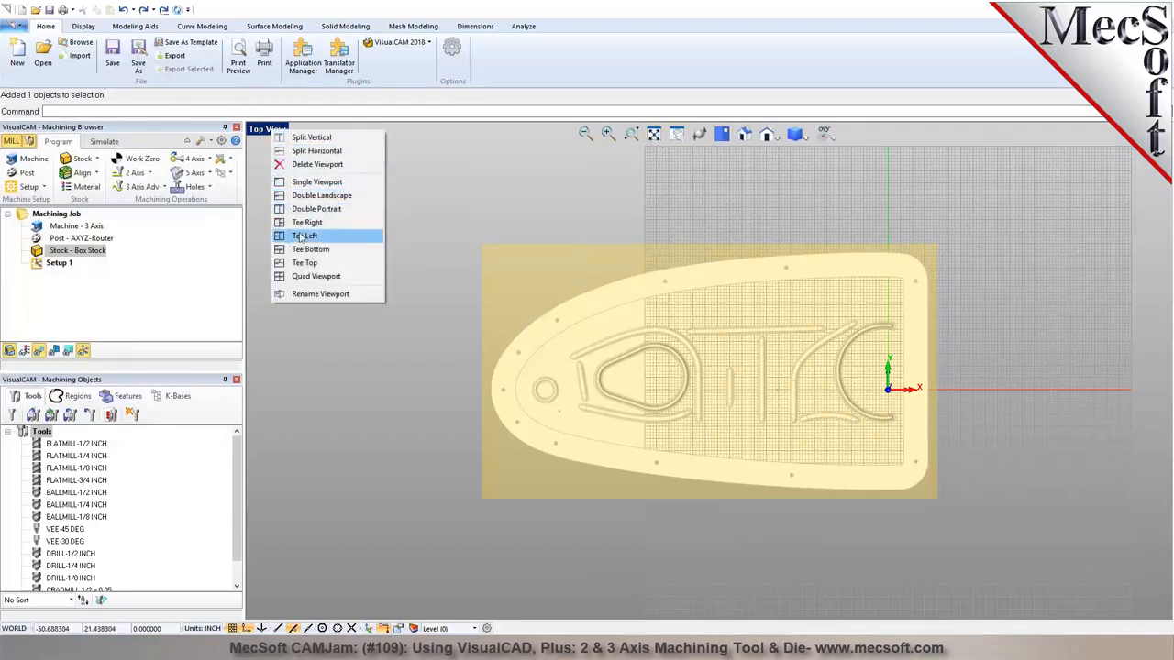
left_click(364, 274)
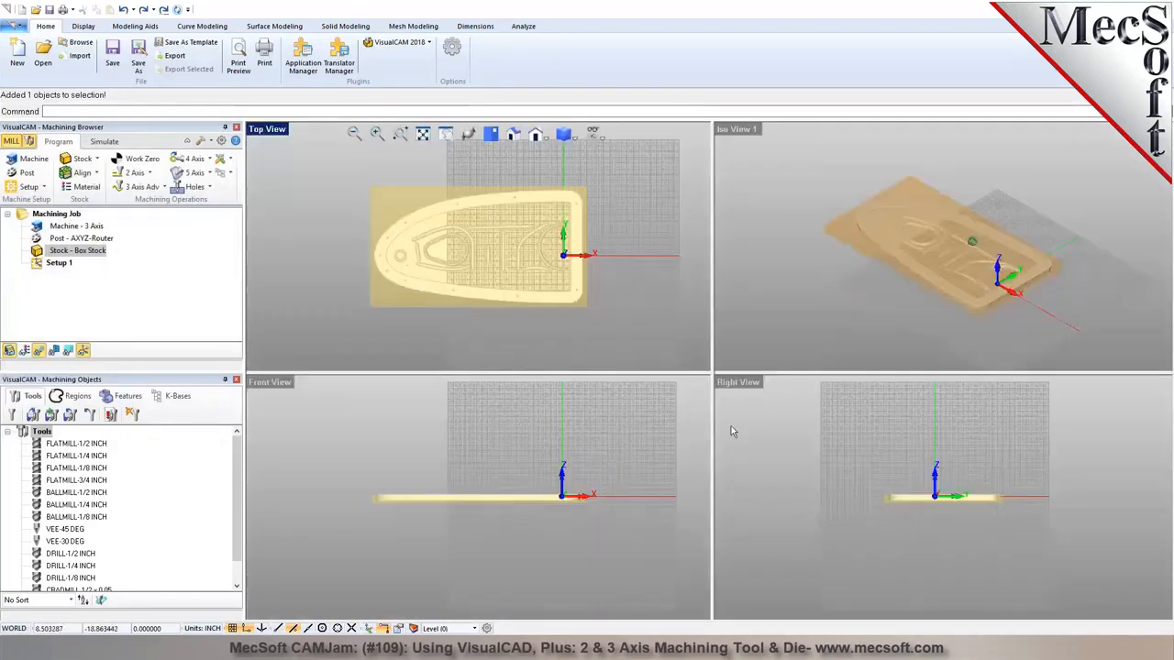
scroll(921, 471, "up", 4)
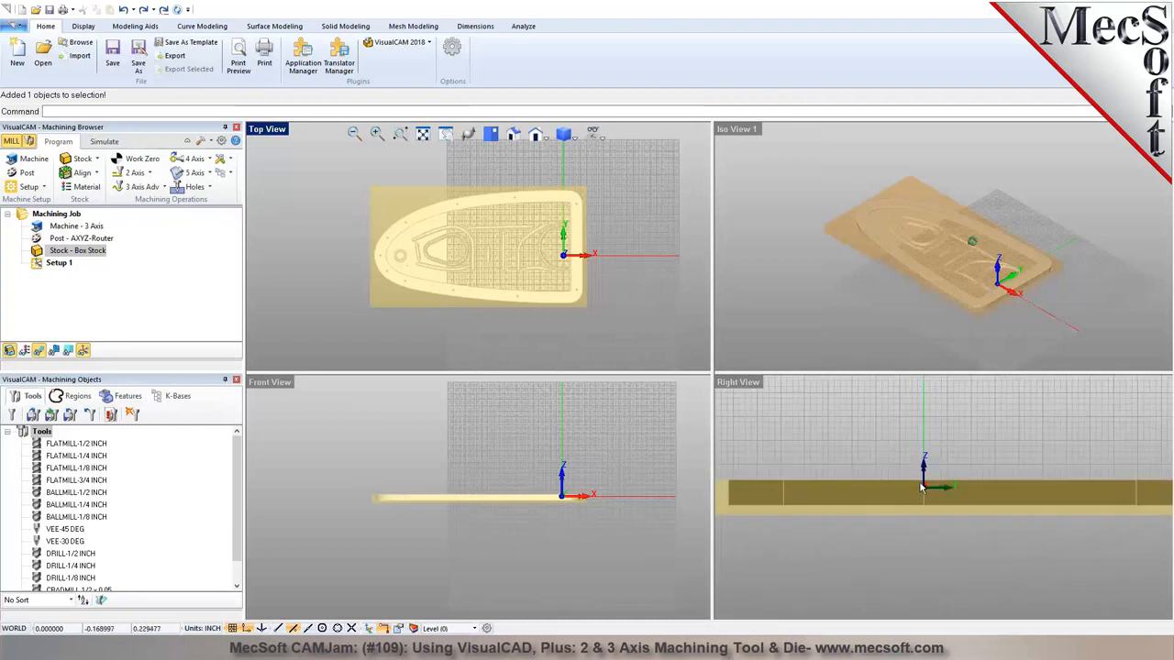
scroll(928, 484, "up", 2)
scroll(906, 467, "down", 3)
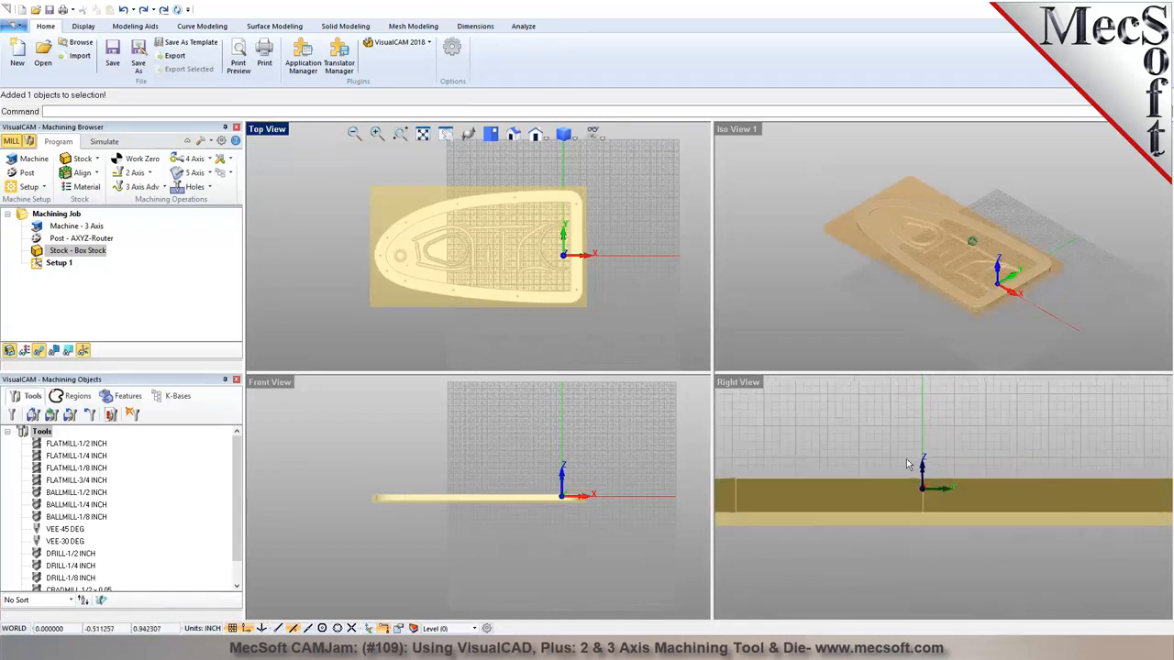
scroll(884, 469, "down", 2)
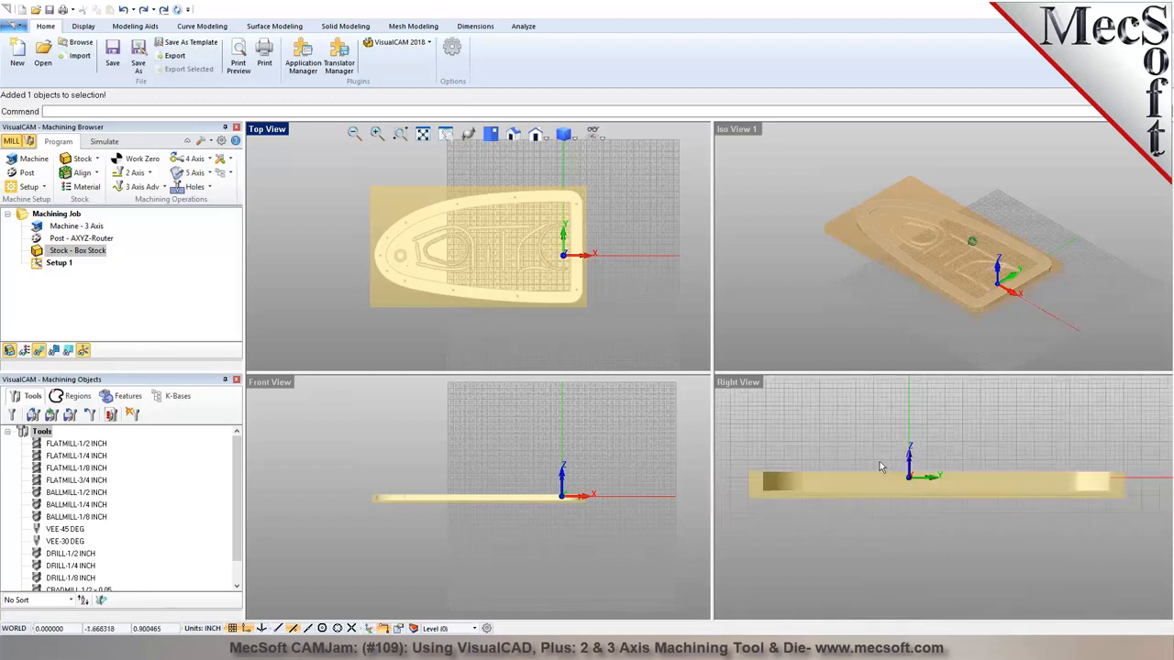
Select the base plate and move it -0.05 inches along Z with the manipulator
left_click_drag(737, 439, 1127, 548)
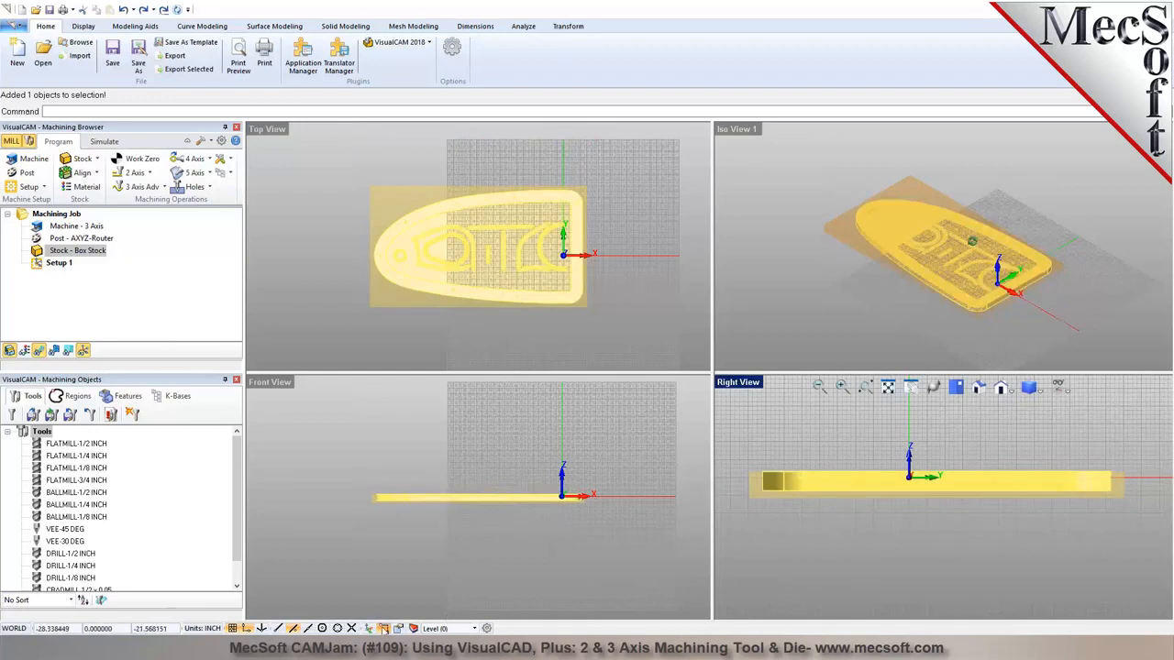
left_click(368, 628)
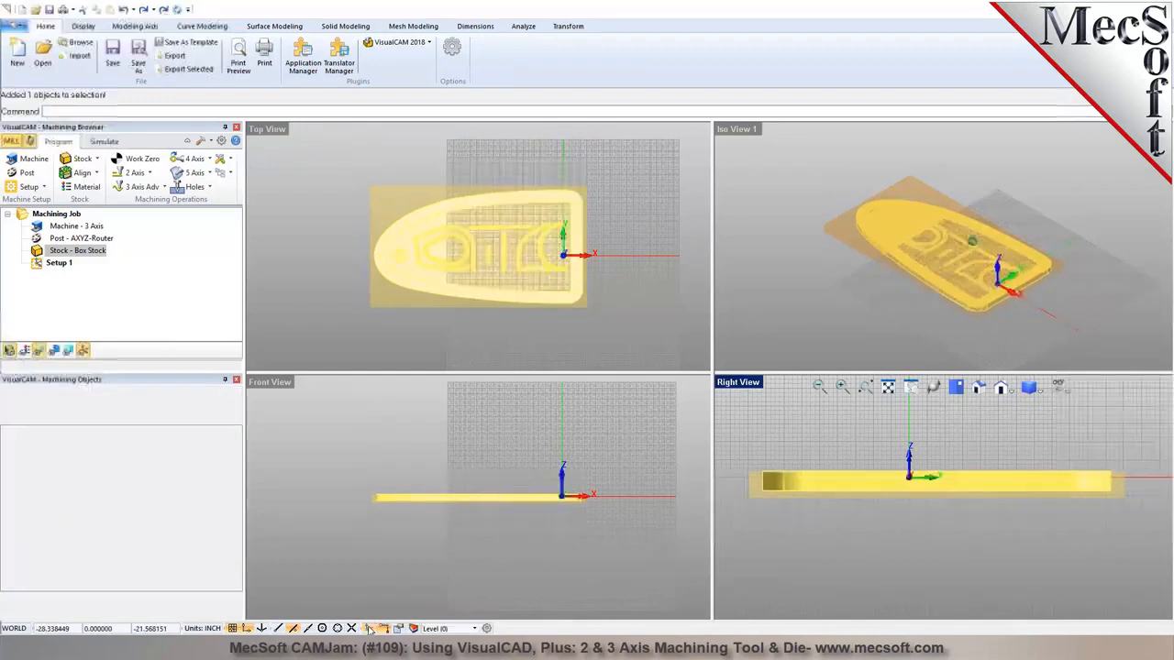
left_click(937, 430)
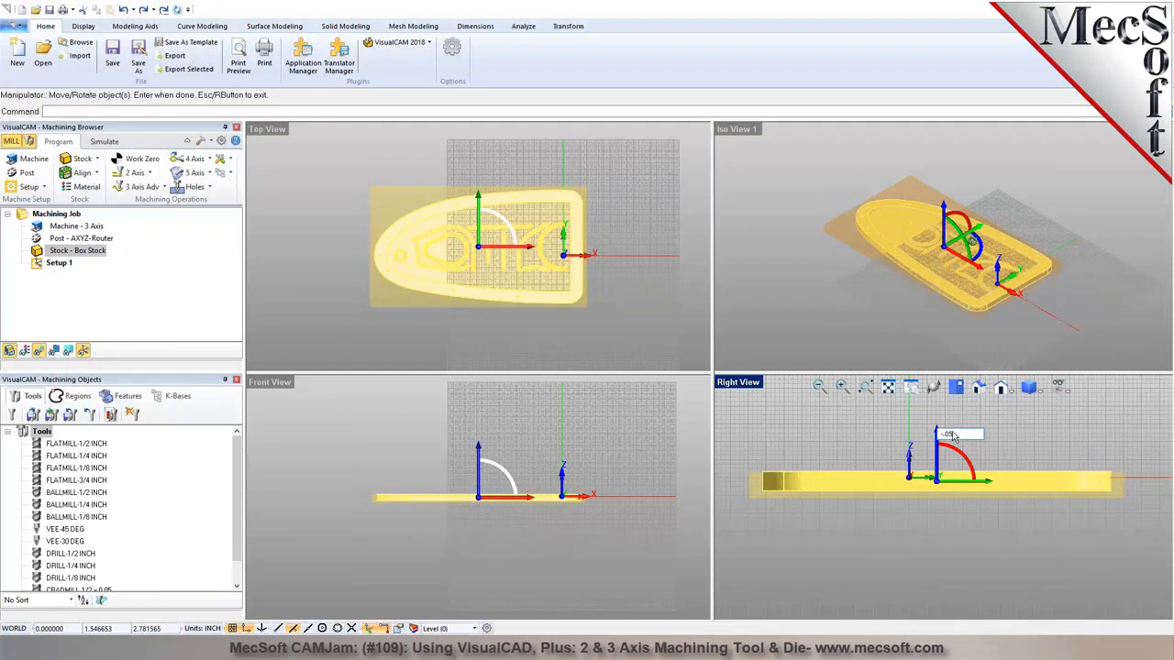
type("-.05")
key("Return")
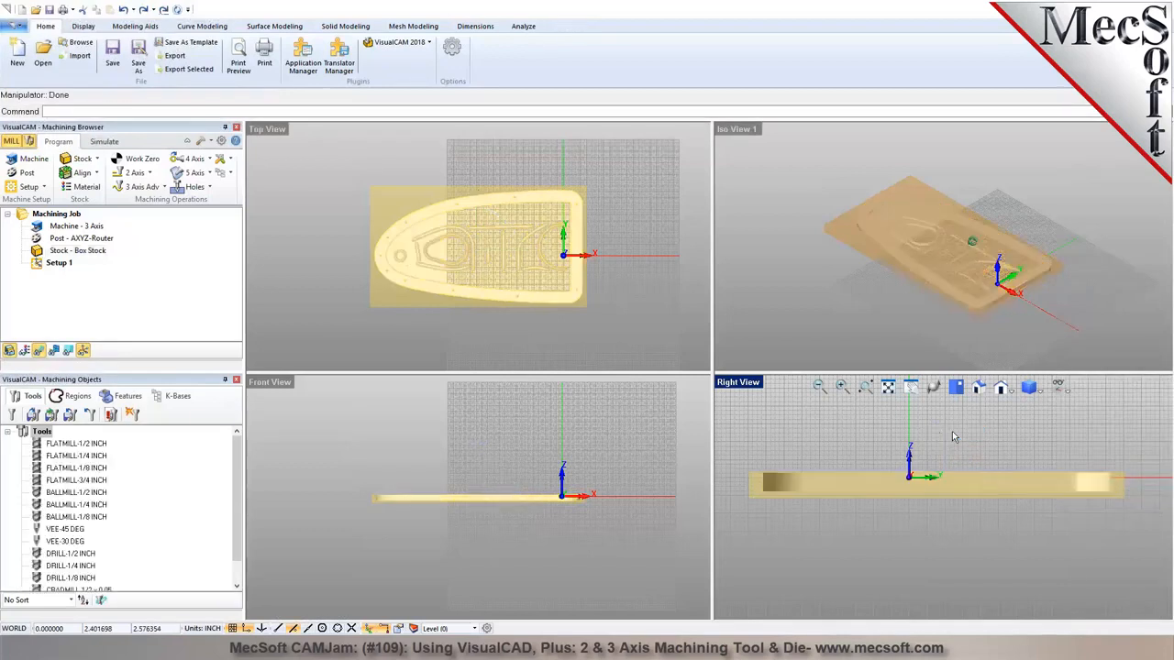
Examine the gap between the base plate and the stock's top face, and return to a single isometric view
scroll(764, 472, "up", 5)
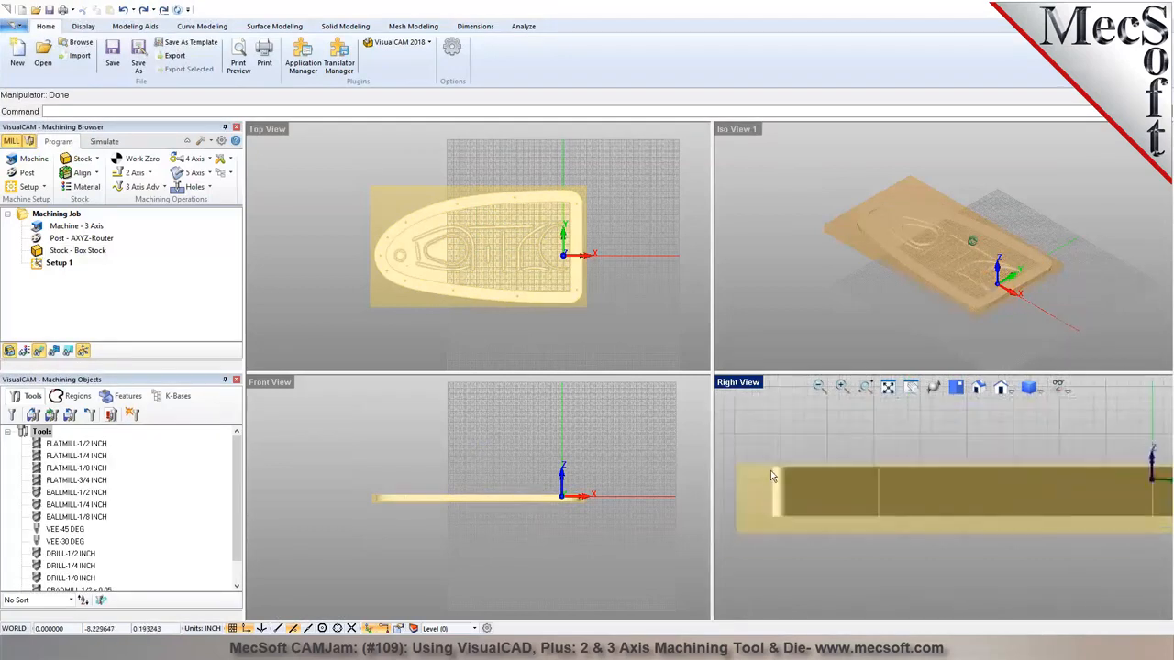
scroll(771, 470, "up", 3)
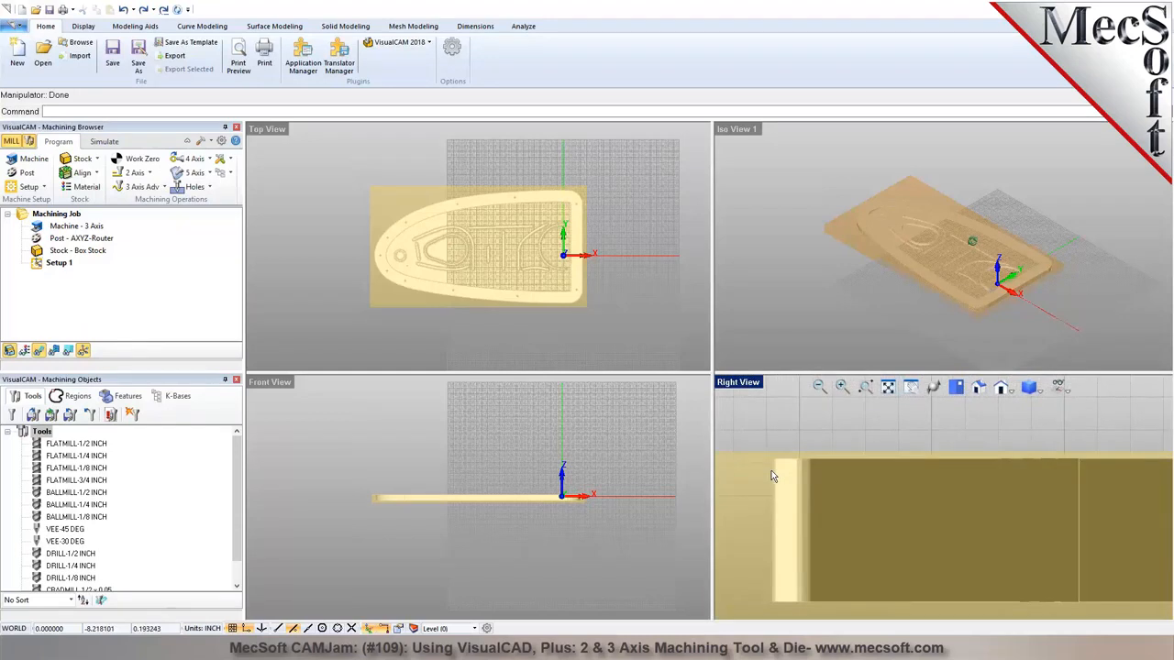
double_click(739, 130)
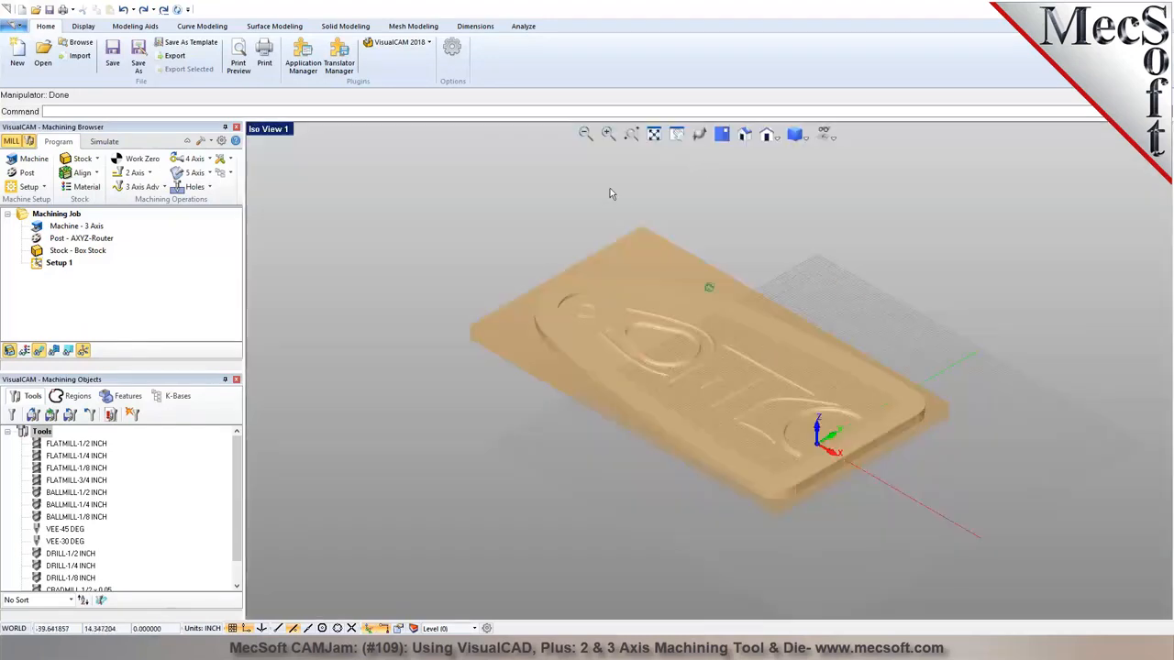
scroll(838, 296, "up", 2)
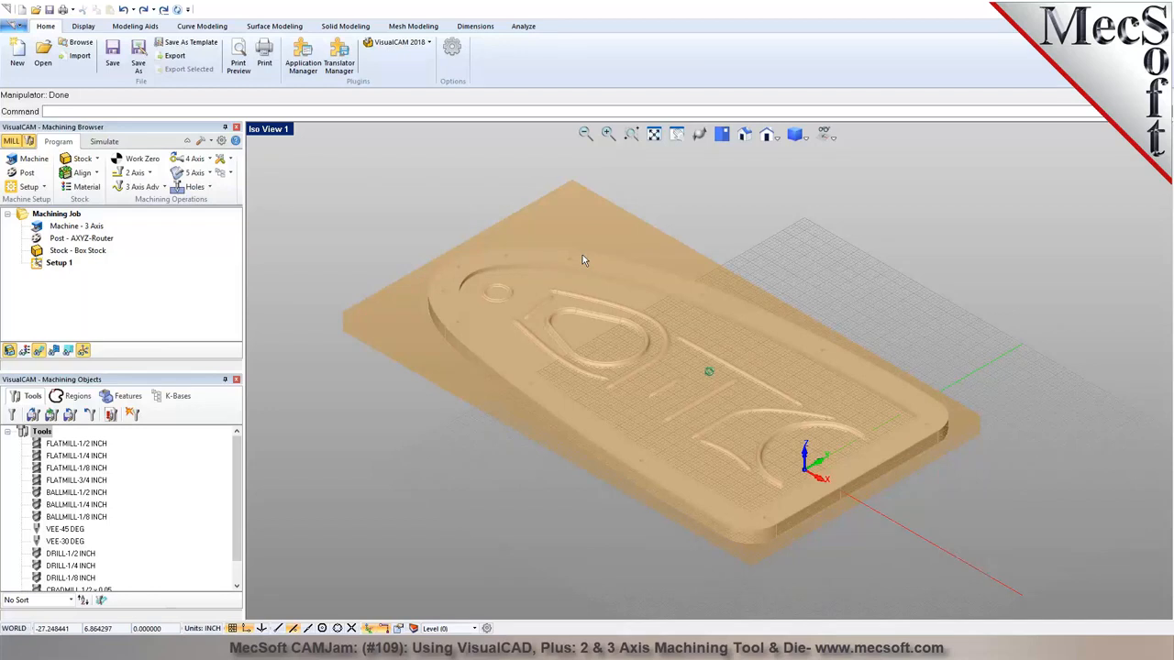
Save the part as 12061.vcp in the customer's folder under Customer Demo Parts
left_click(112, 61)
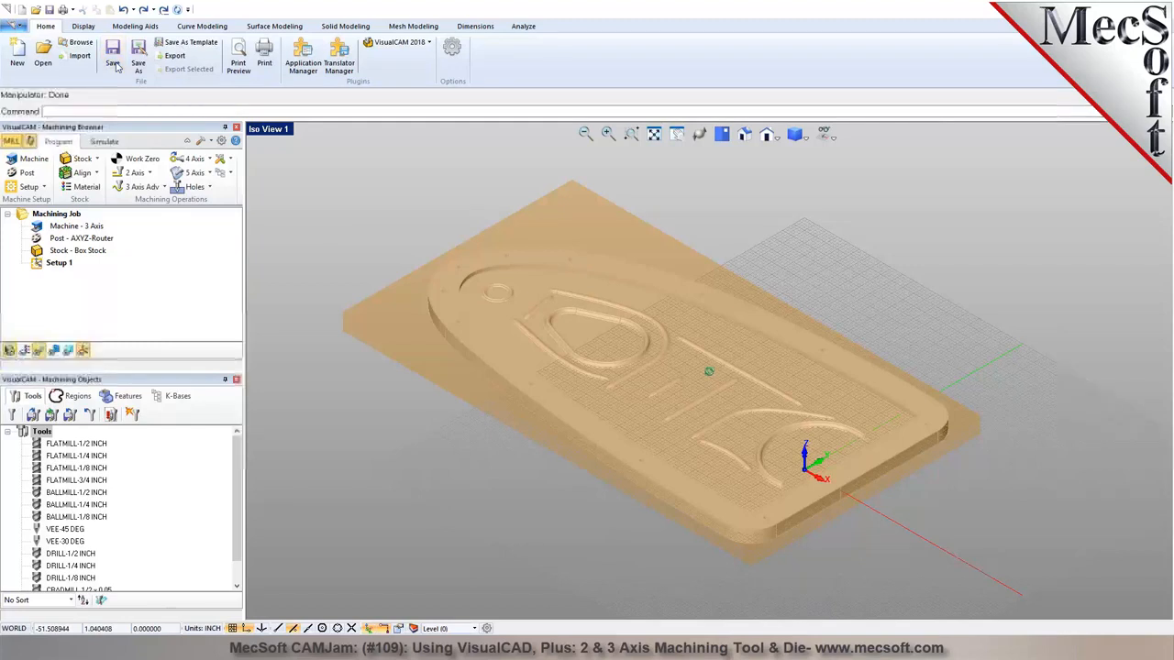
left_click(569, 189)
left_click(488, 190)
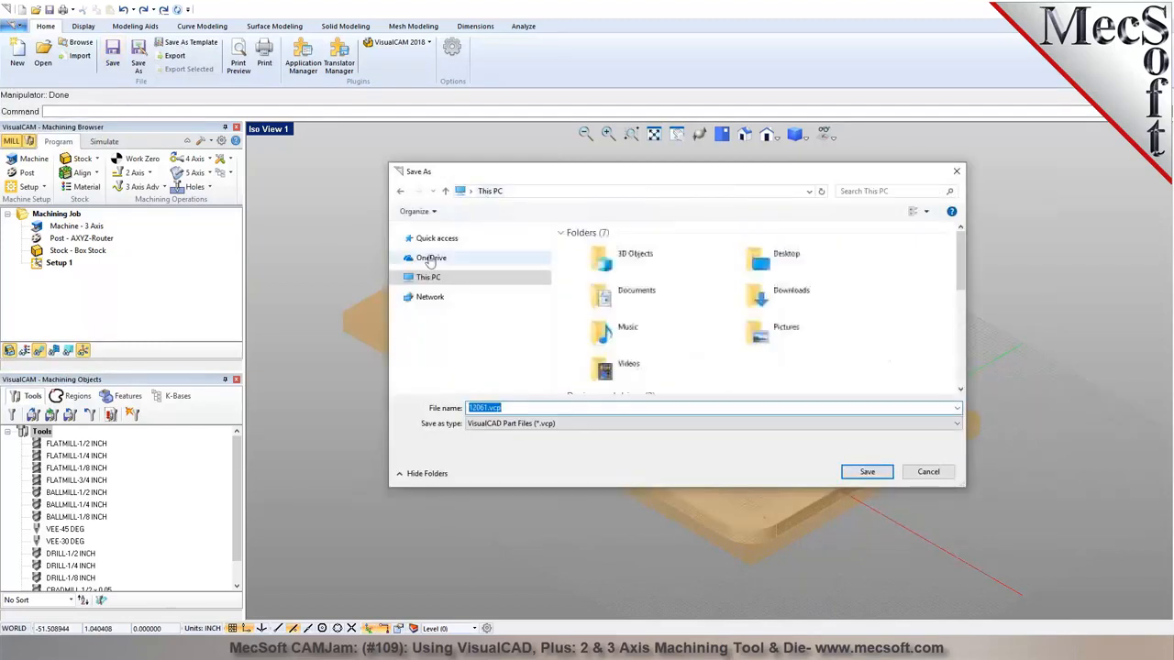
left_click(440, 370)
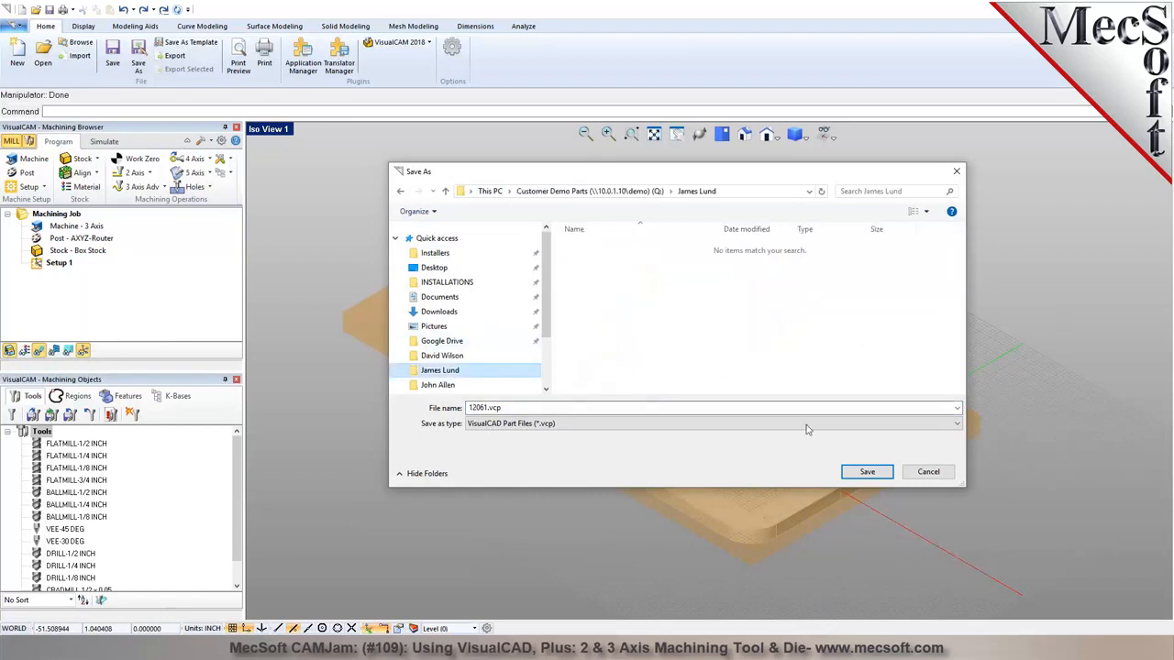
left_click(880, 472)
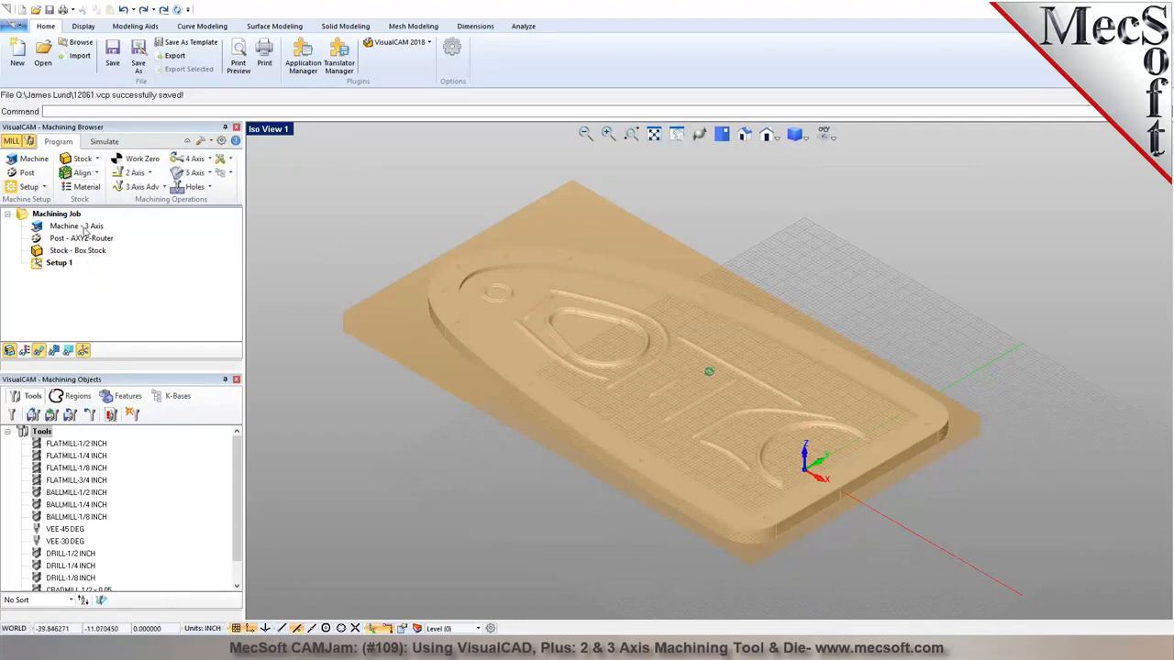
left_click(85, 240)
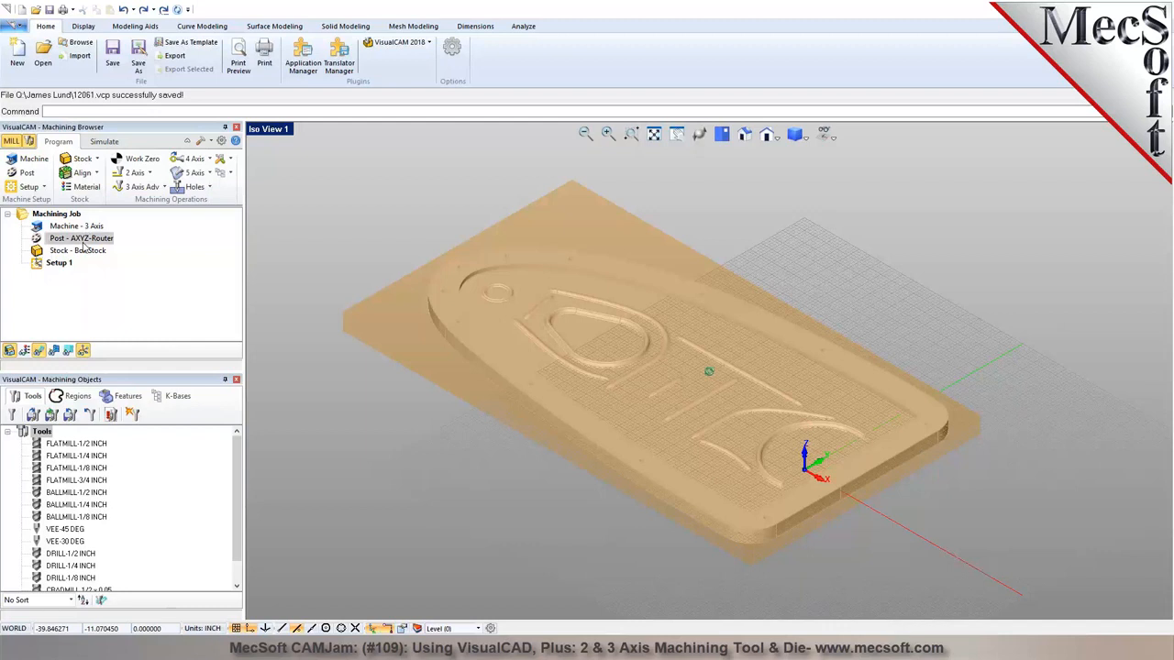
left_click(323, 227)
Start a work zero set to the stock box and choose South West as its zero position
left_click(147, 164)
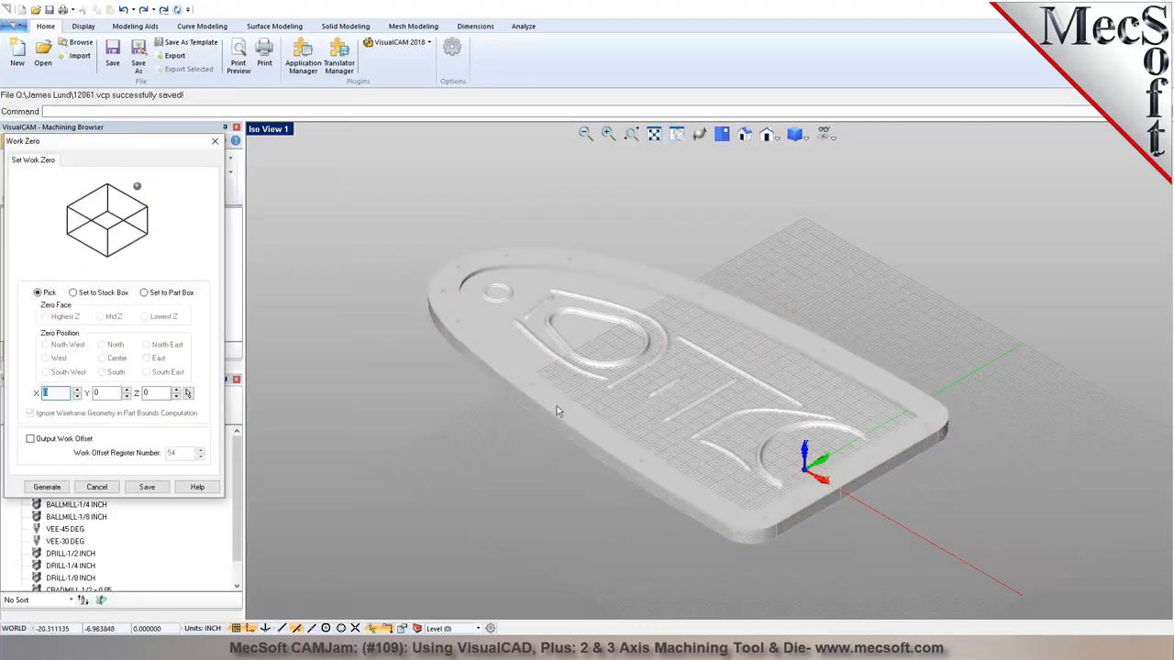
left_click(102, 293)
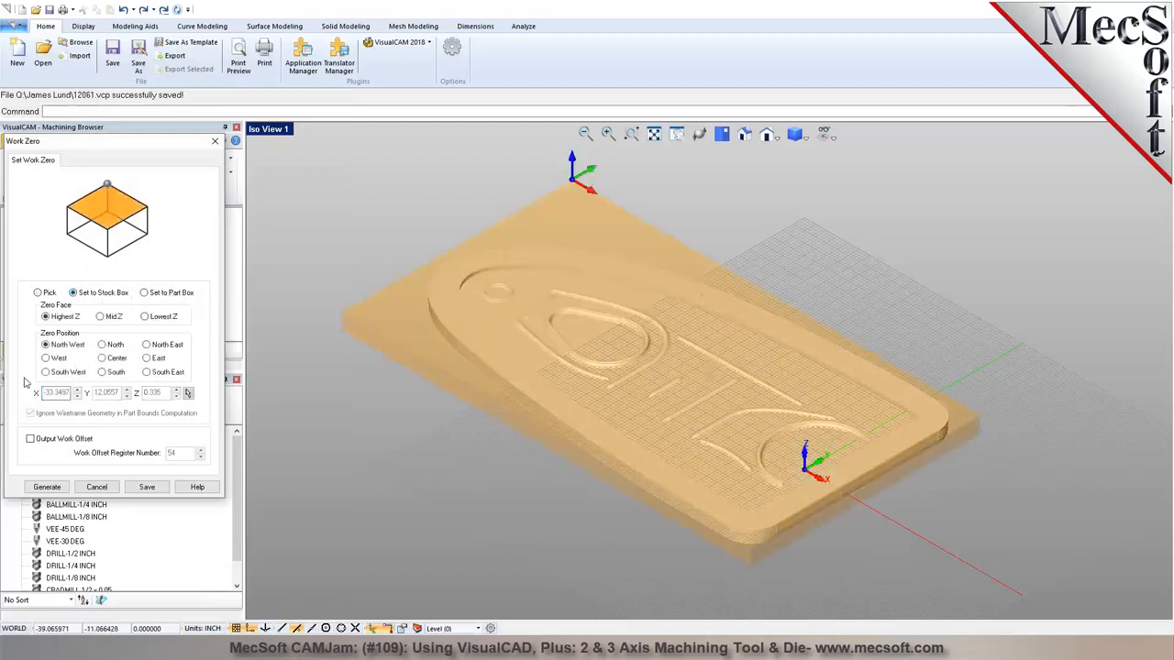
left_click(61, 376)
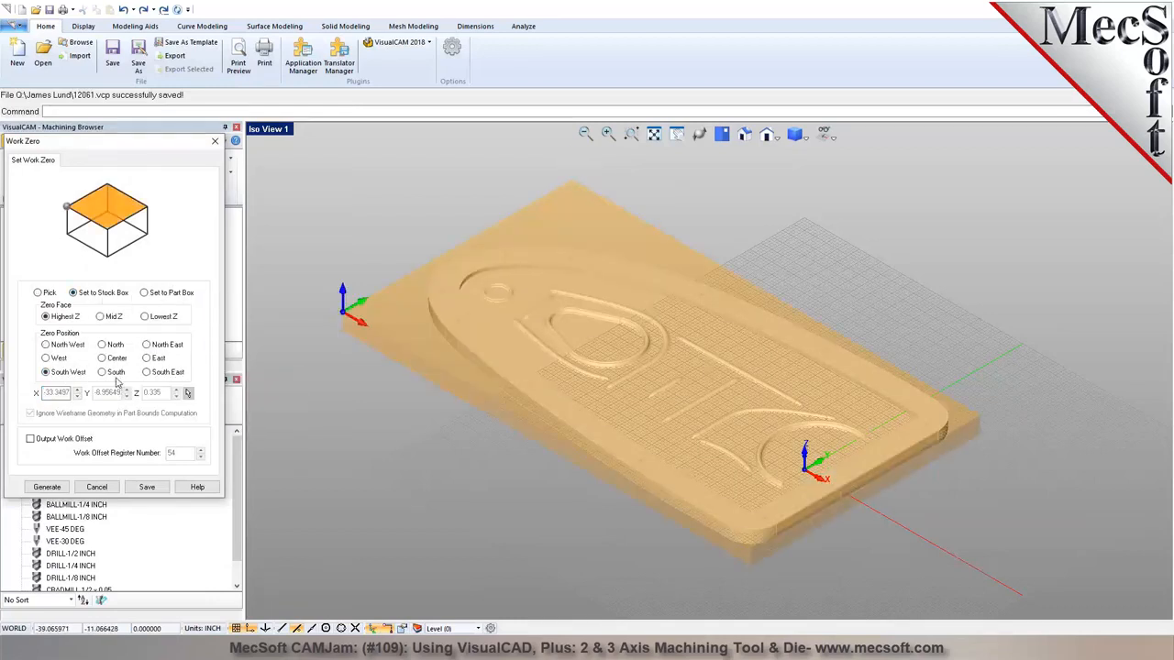
left_click(116, 374)
left_click(165, 374)
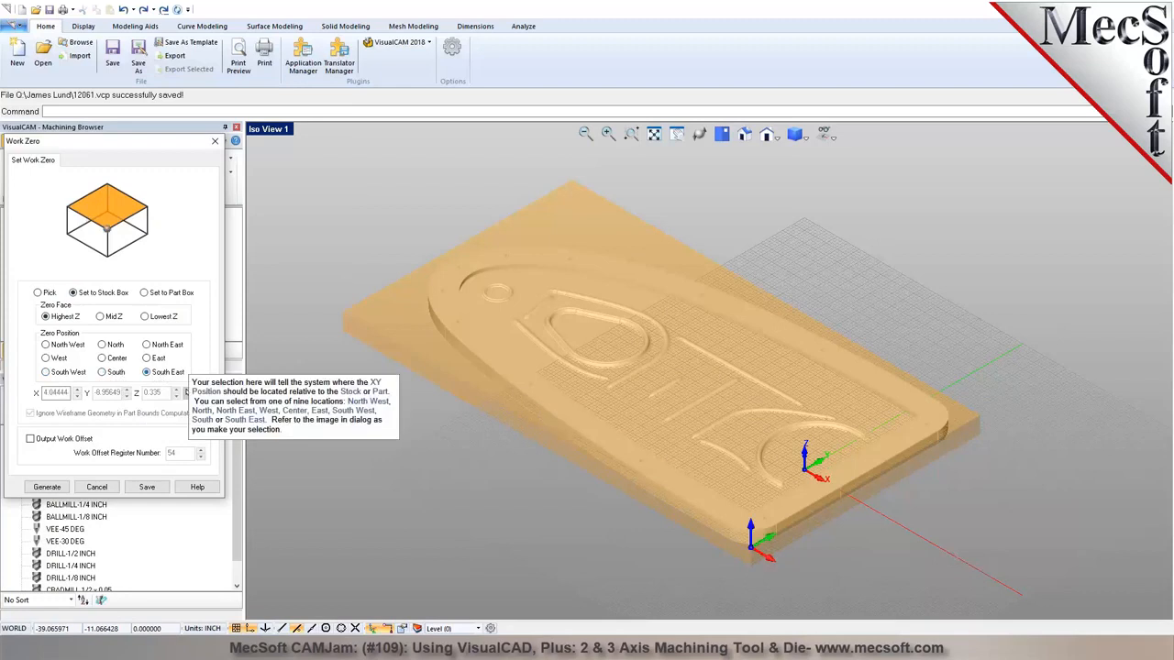
left_click(62, 373)
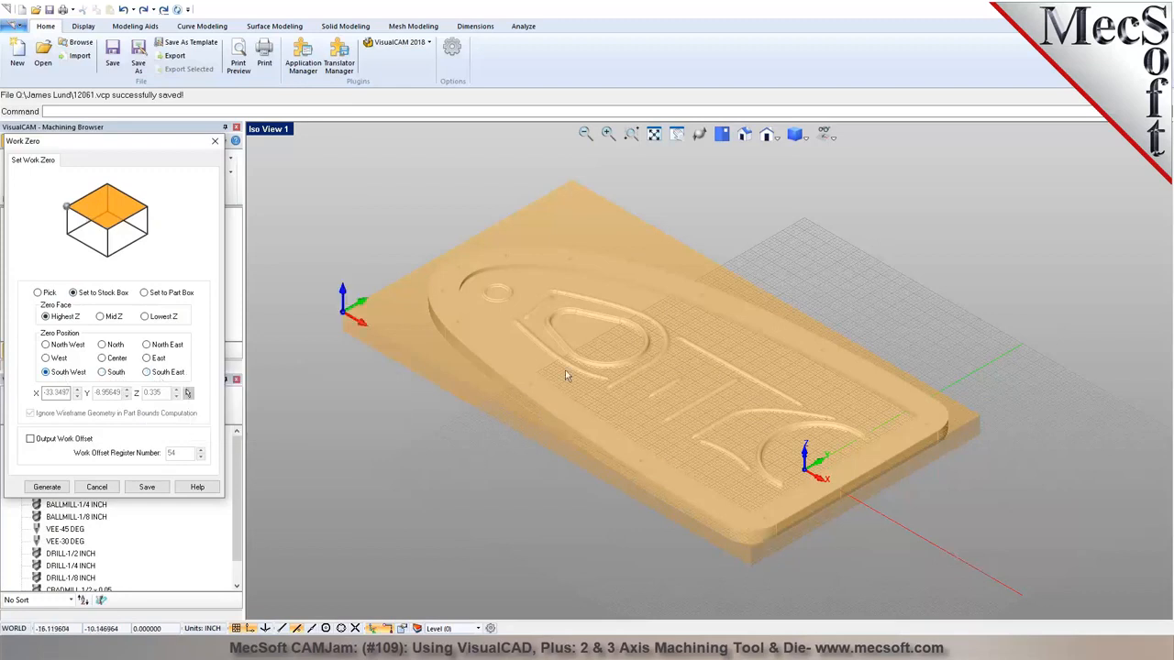
left_click(723, 135)
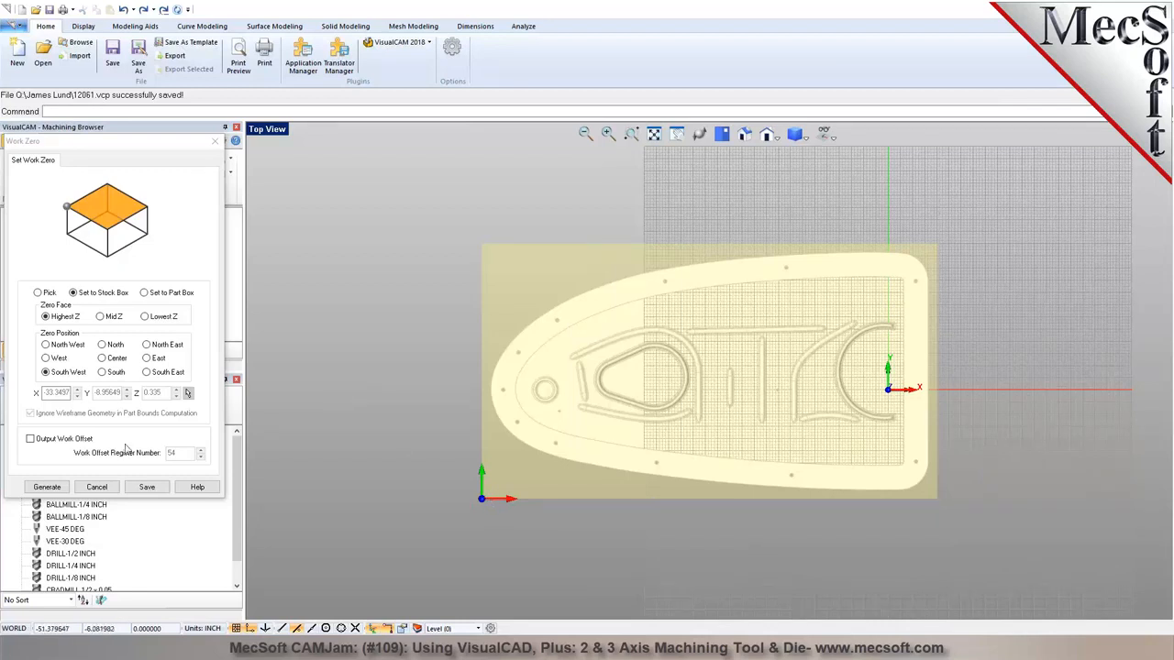
Set the work zero's face to Lowest Z, enable output of the work offset, and generate the work zero
left_click(145, 317)
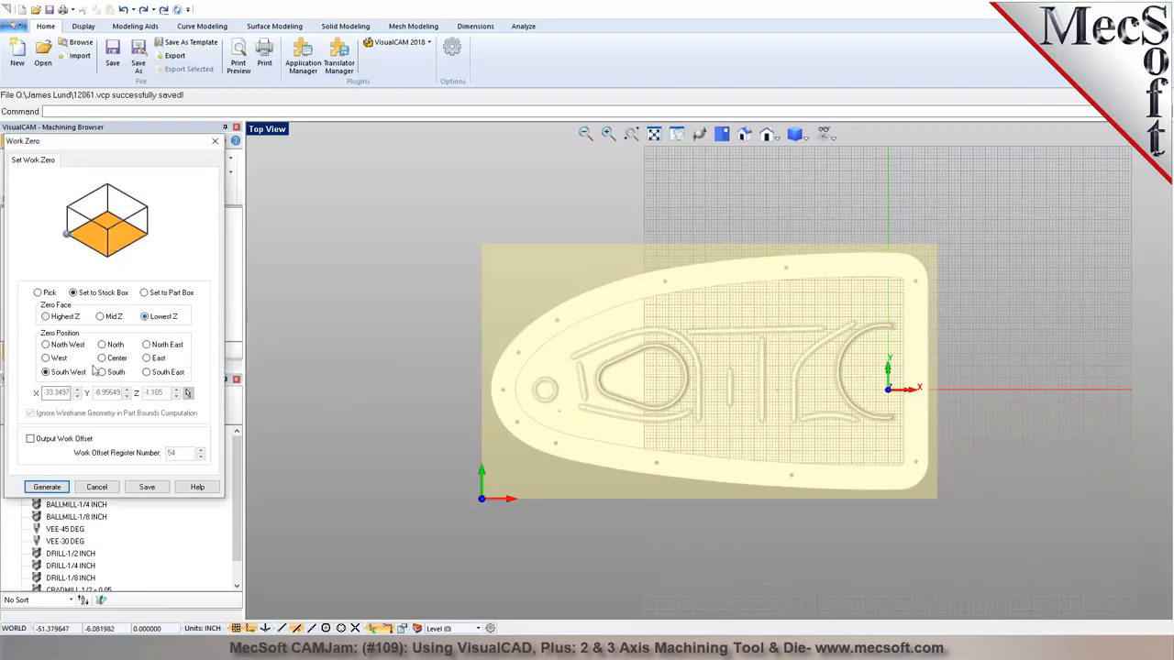
left_click(772, 136)
left_click(780, 176)
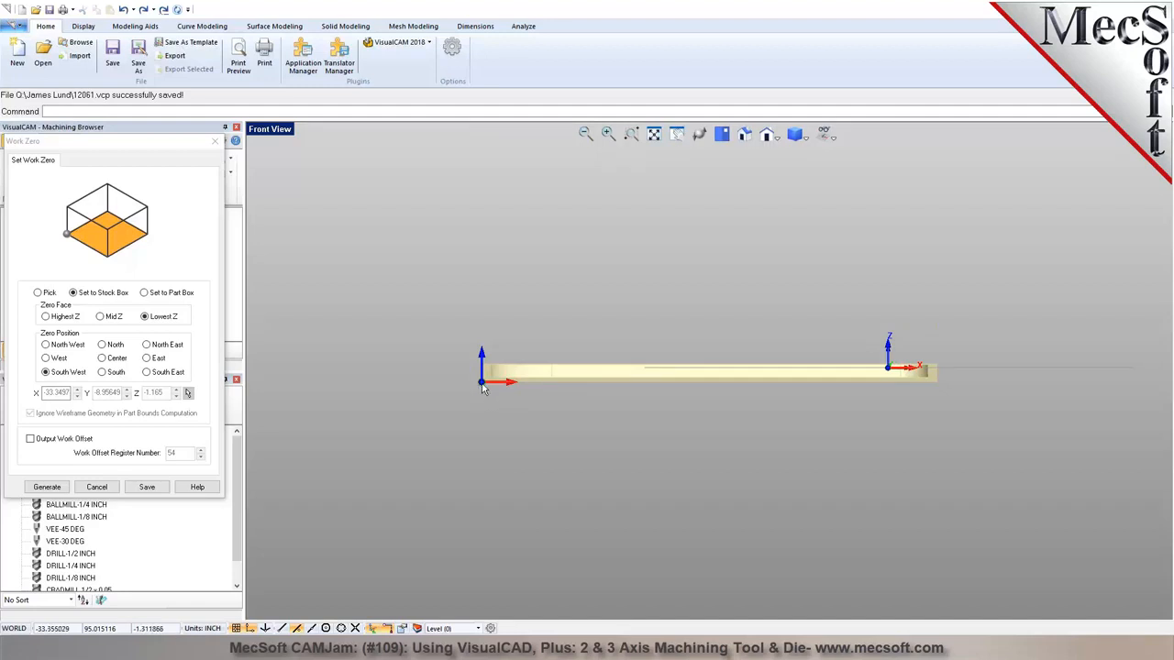
left_click(31, 438)
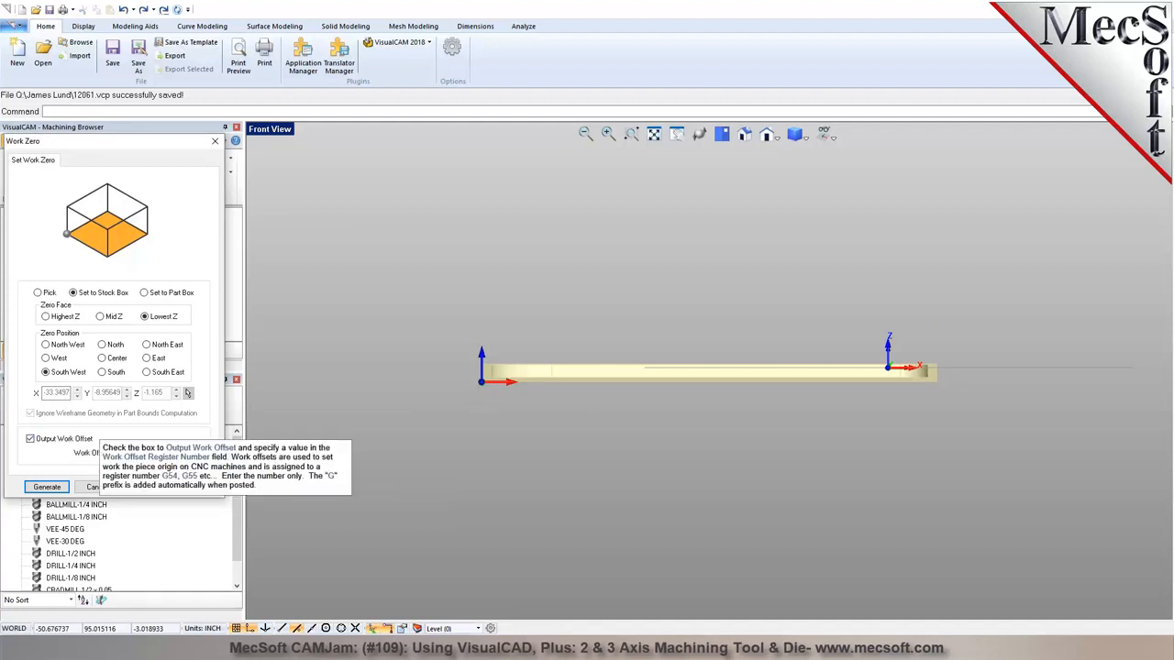
left_click(47, 487)
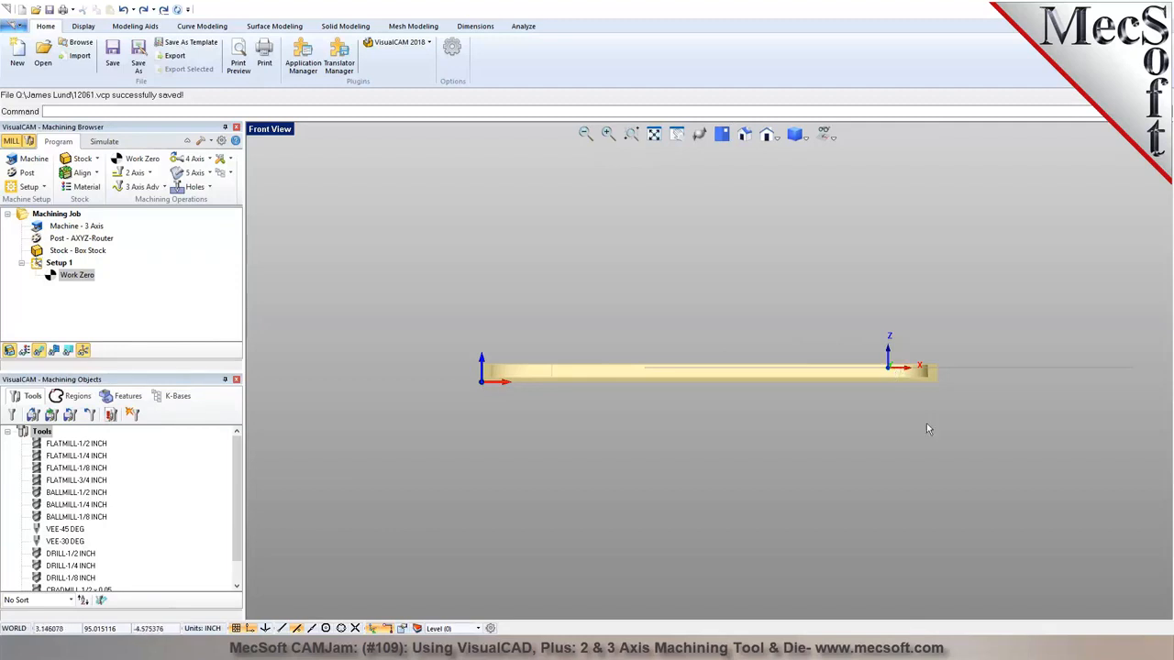
middle_click_drag(928, 424, 894, 444)
left_click(744, 133)
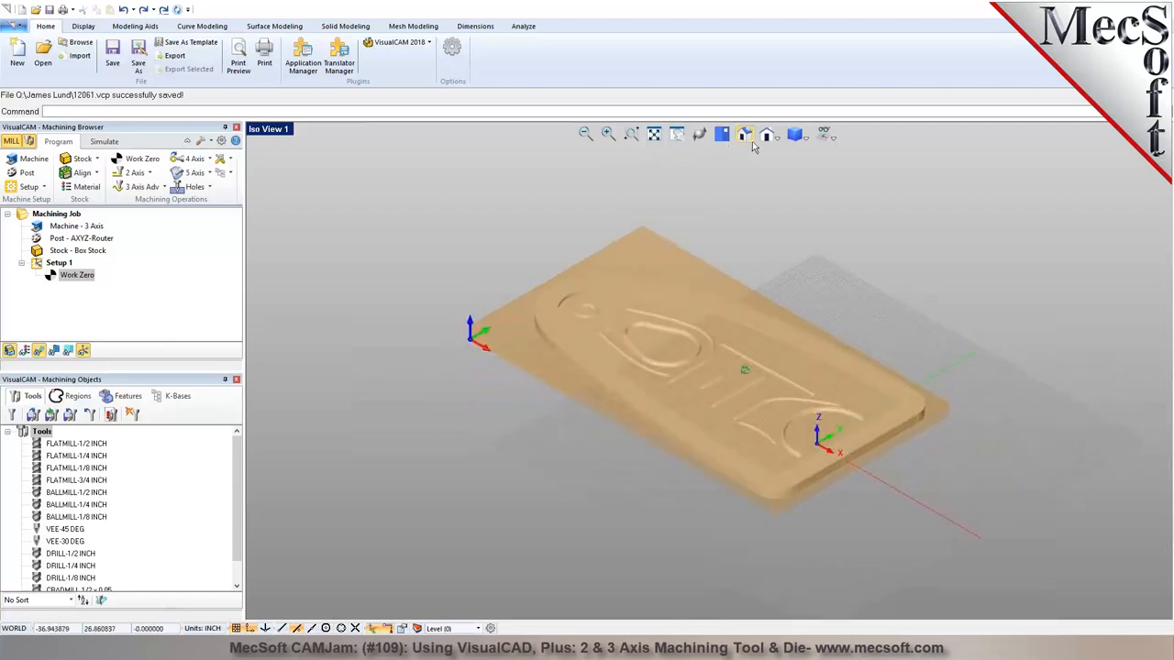
scroll(801, 263, "up", 2)
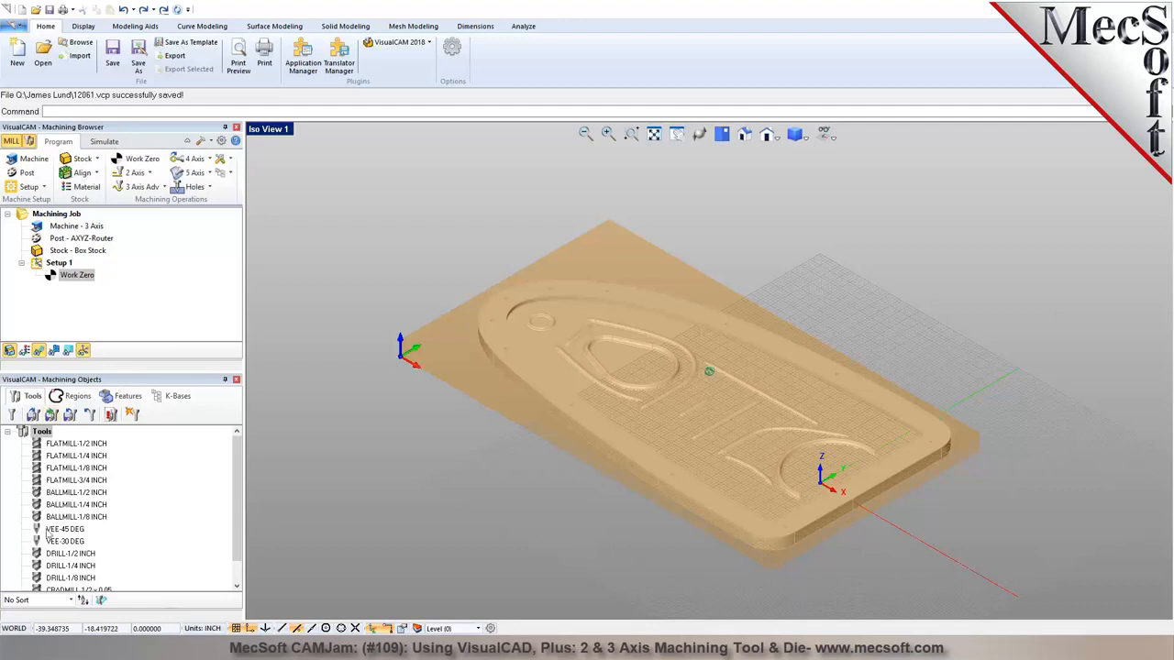
Start creating a tool and look through the milling tool types, from ball and flat mills to the user-defined mill
left_click(11, 415)
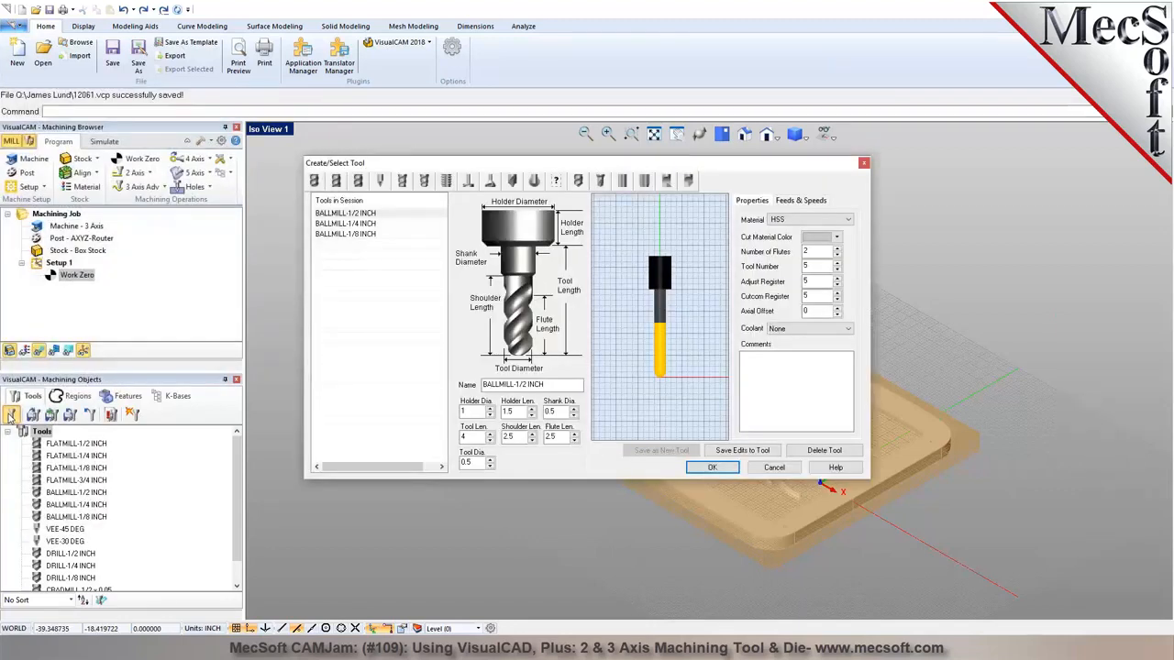
mouse_move(316, 199)
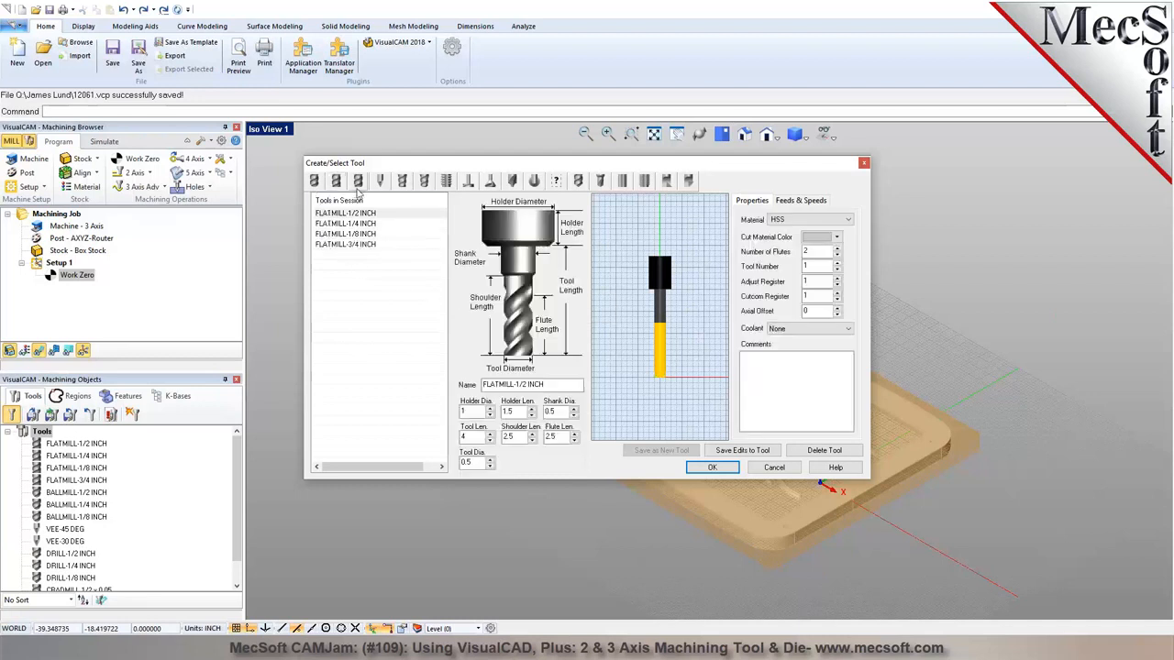
left_click(358, 184)
left_click(380, 182)
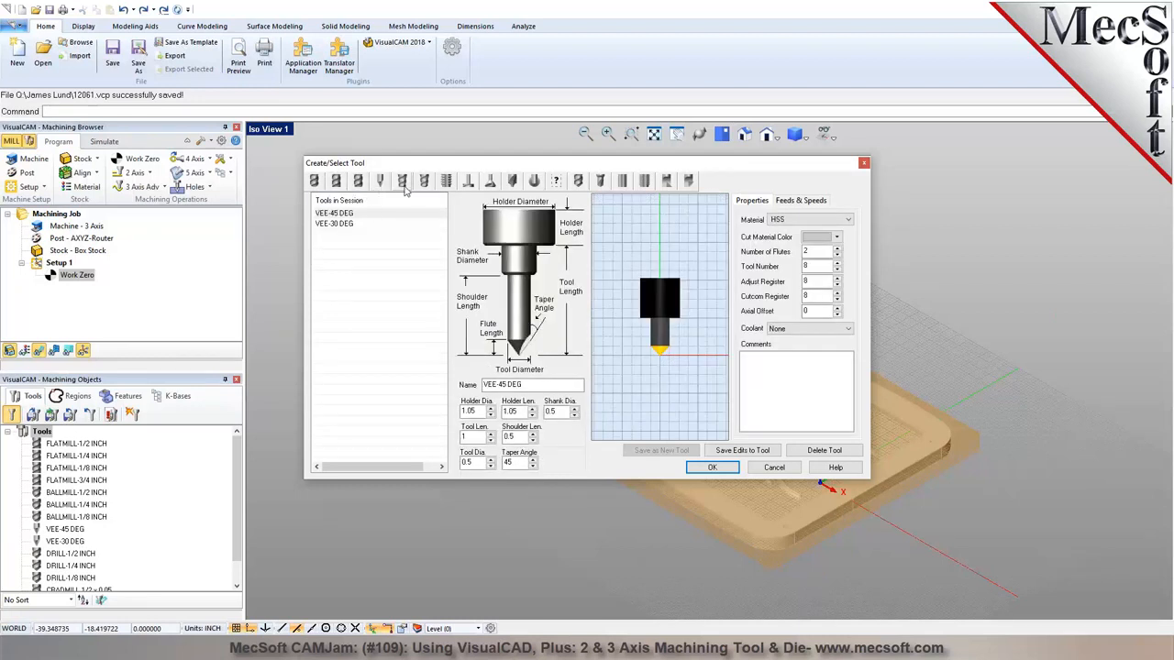
left_click(403, 184)
left_click(423, 182)
left_click(446, 181)
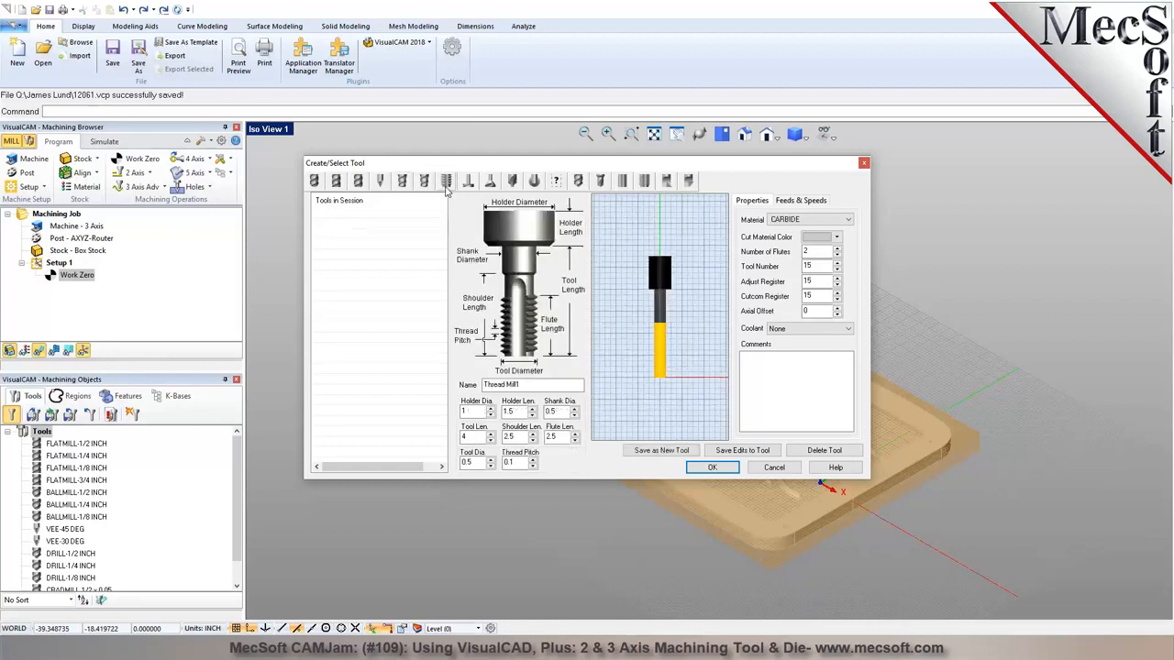
left_click(469, 183)
left_click(489, 183)
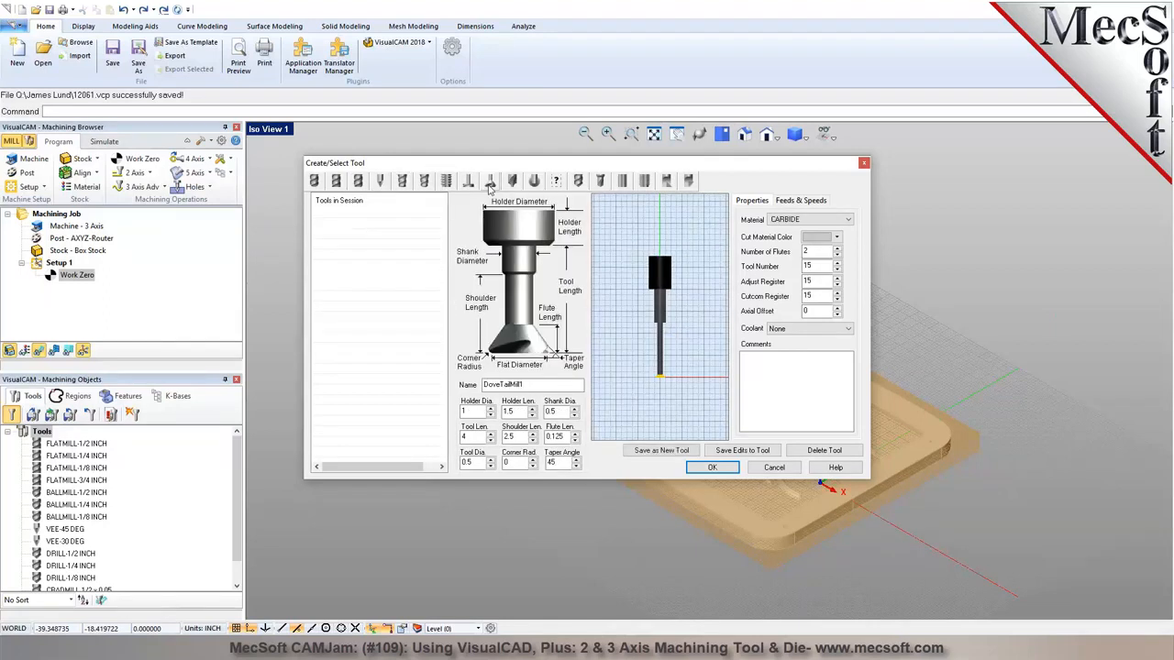
left_click(512, 181)
left_click(533, 181)
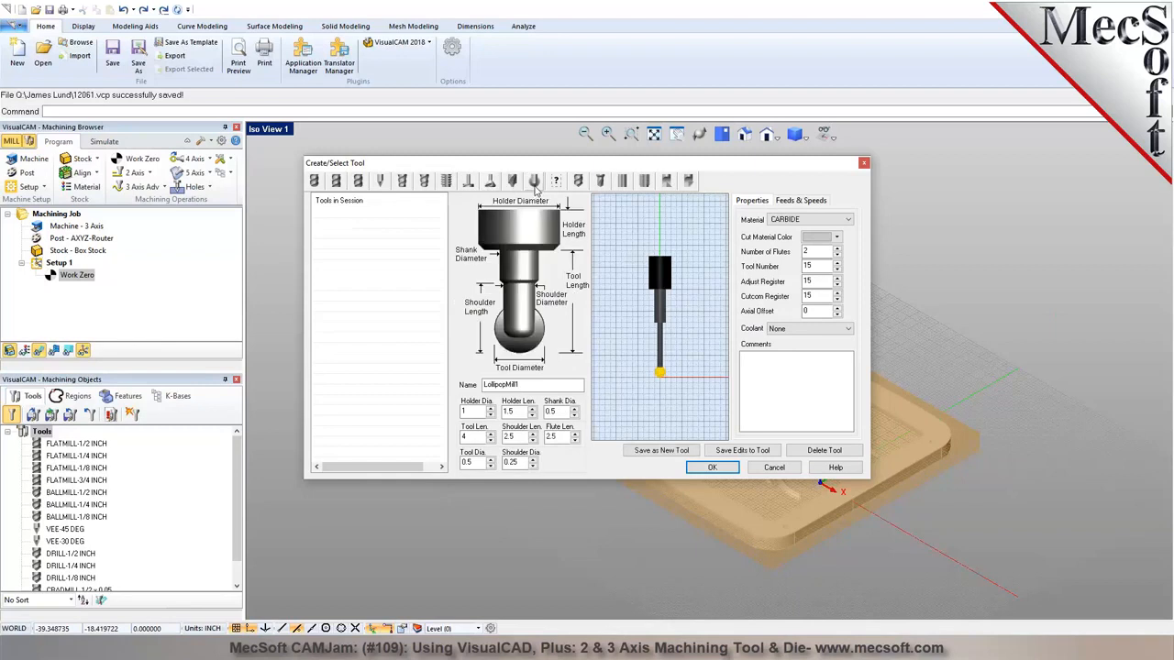
left_click(556, 182)
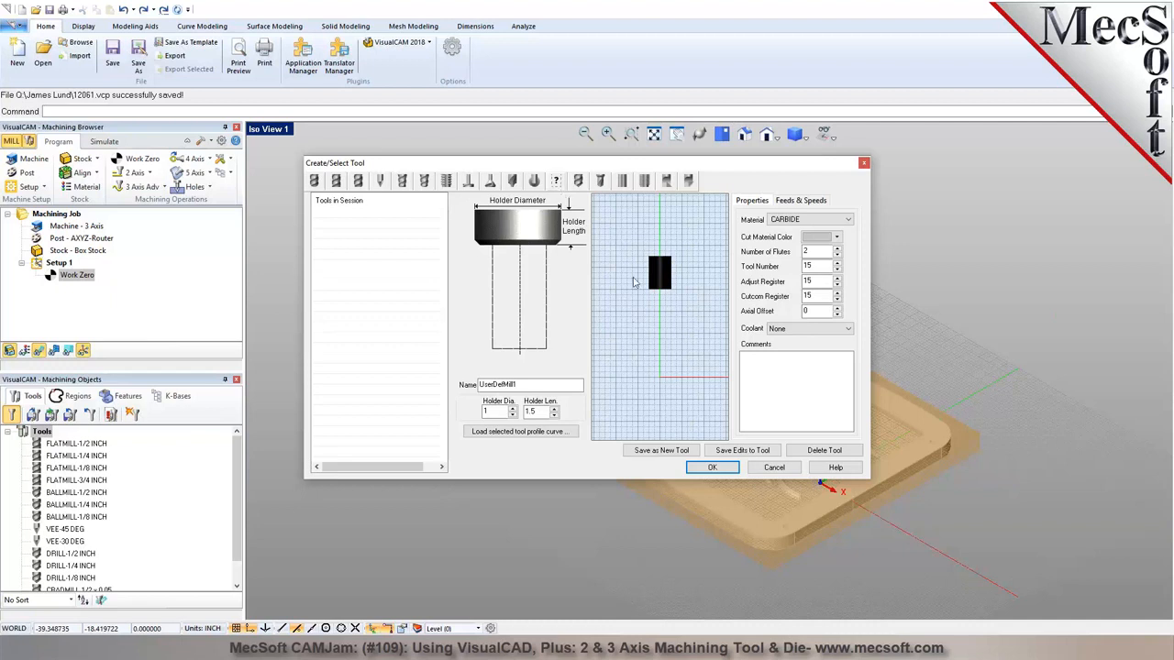
Look through the hole-making tool types, from the drills to the reverse bore
left_click(578, 181)
left_click(600, 182)
left_click(623, 182)
left_click(647, 185)
left_click(669, 184)
left_click(689, 183)
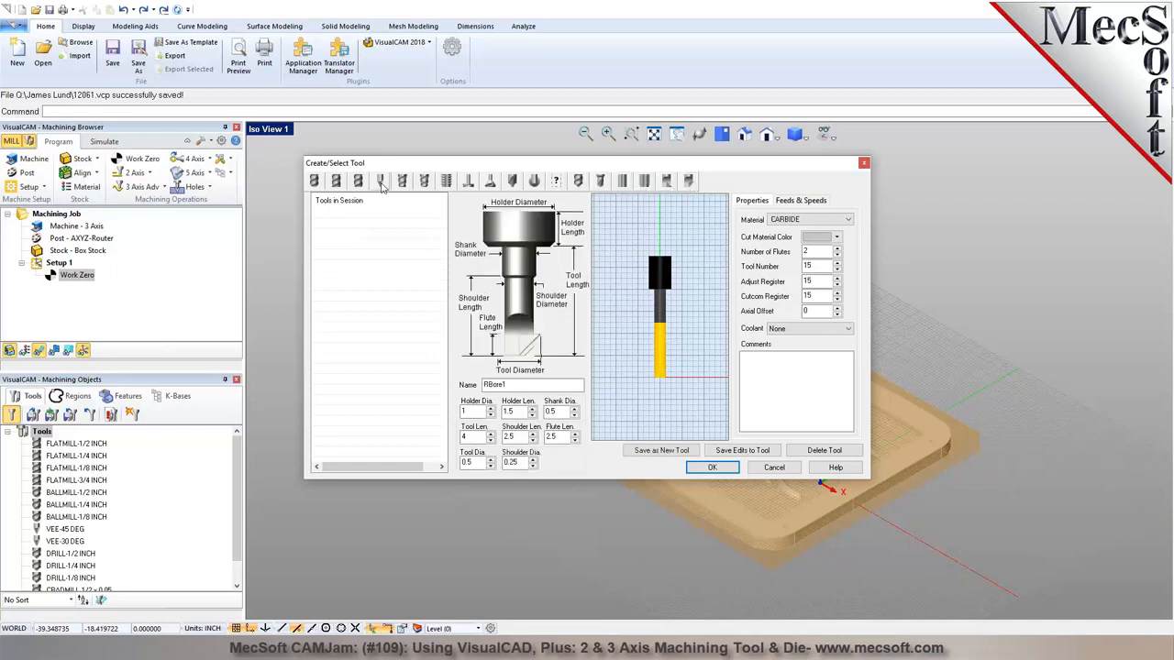
Examine the FLATMILL-1/2 INCH tool's properties, including its material, axial offset, coolant and comments options
left_click(336, 181)
left_click(345, 212)
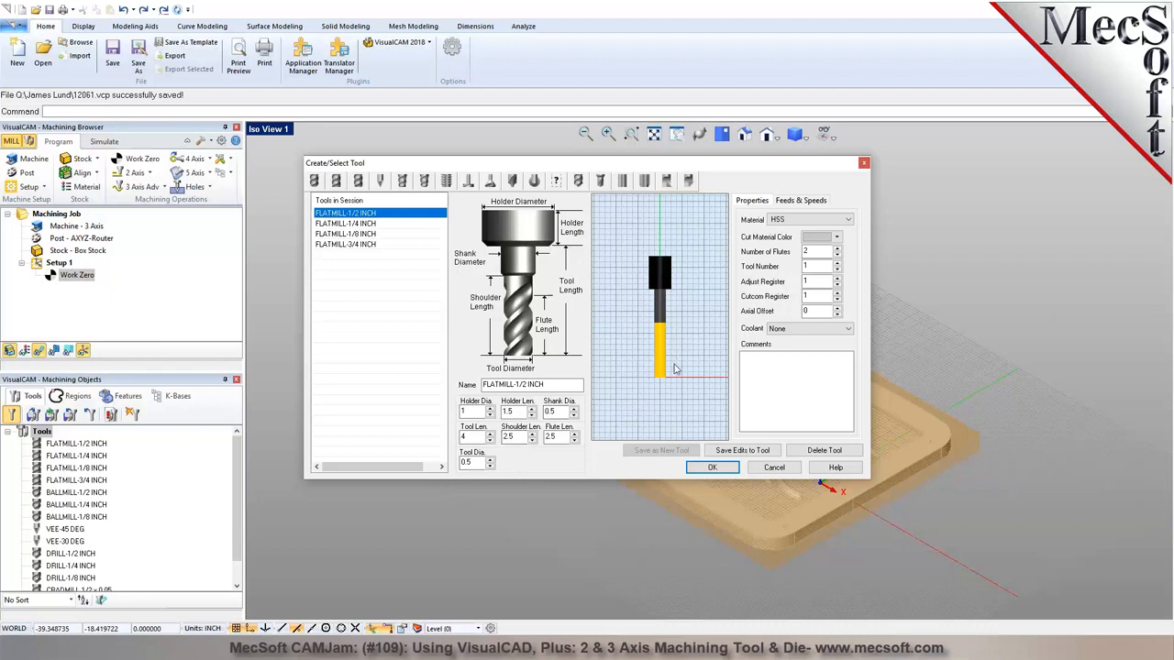
mouse_move(826, 310)
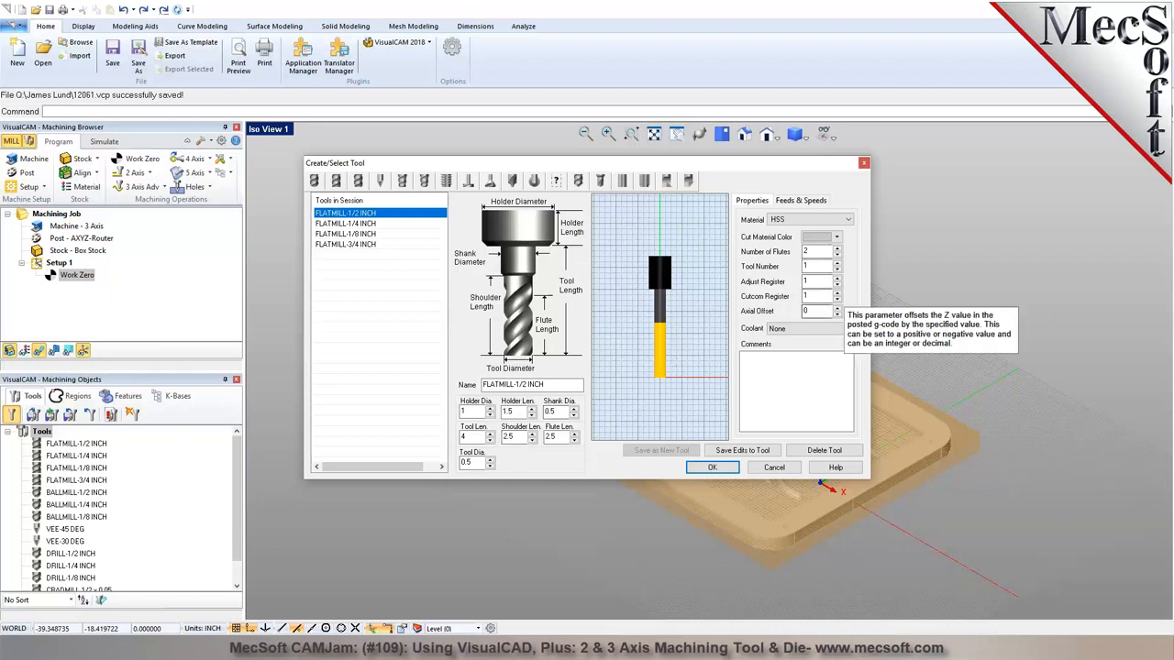
left_click(848, 220)
left_click(785, 238)
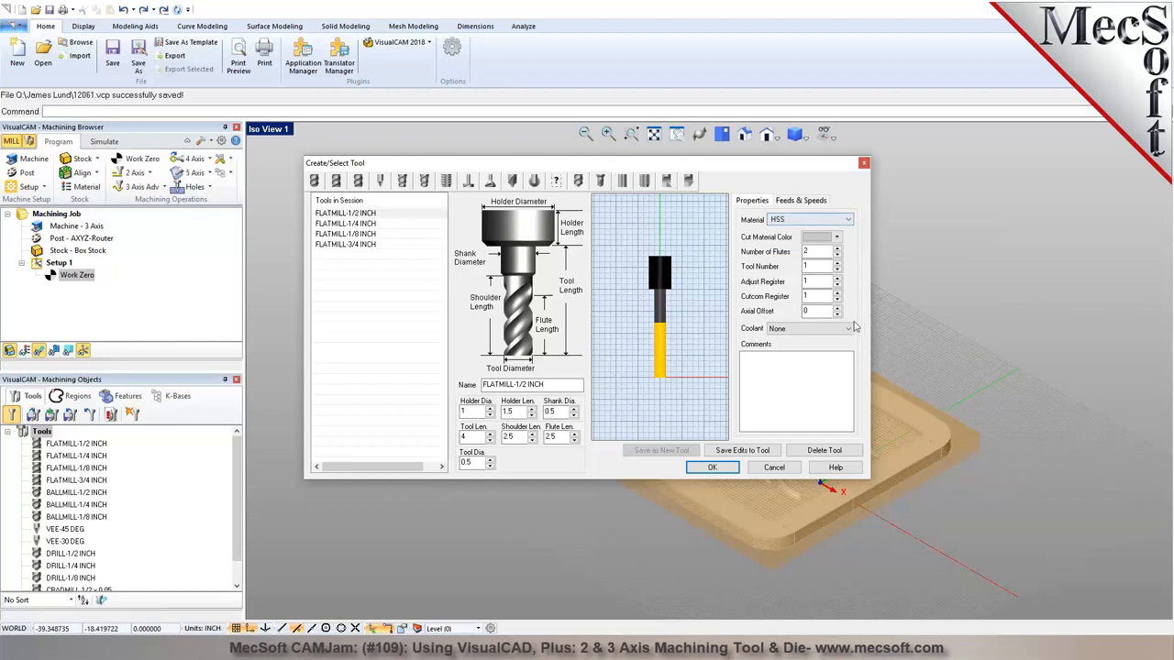
left_click(825, 328)
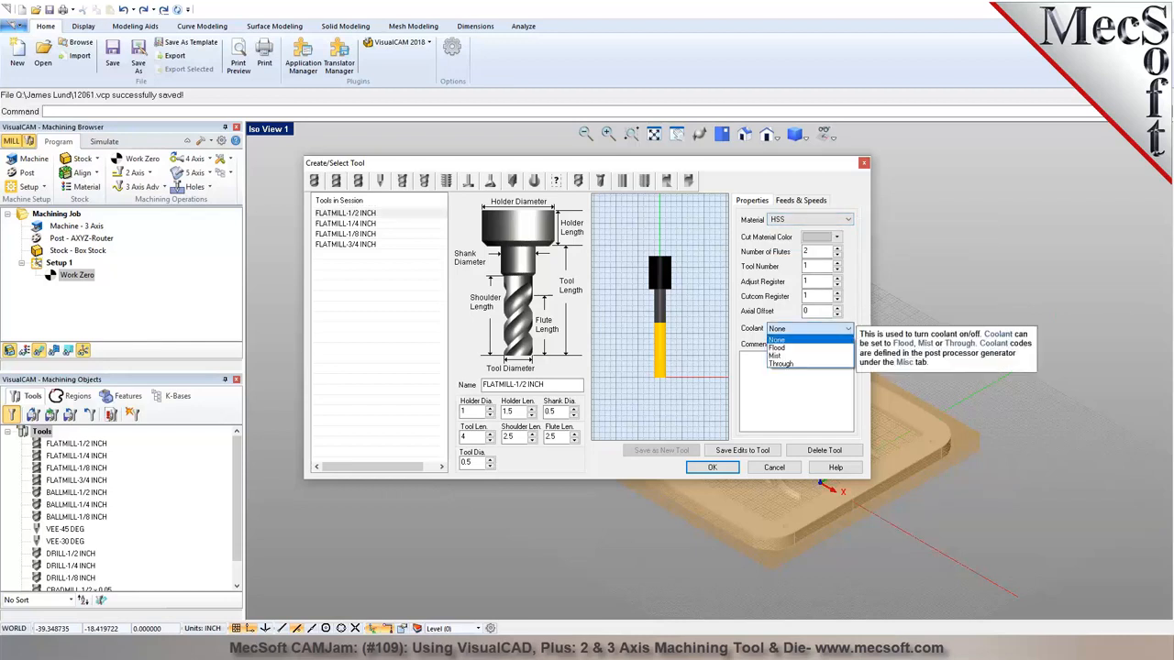
left_click(776, 340)
mouse_move(777, 380)
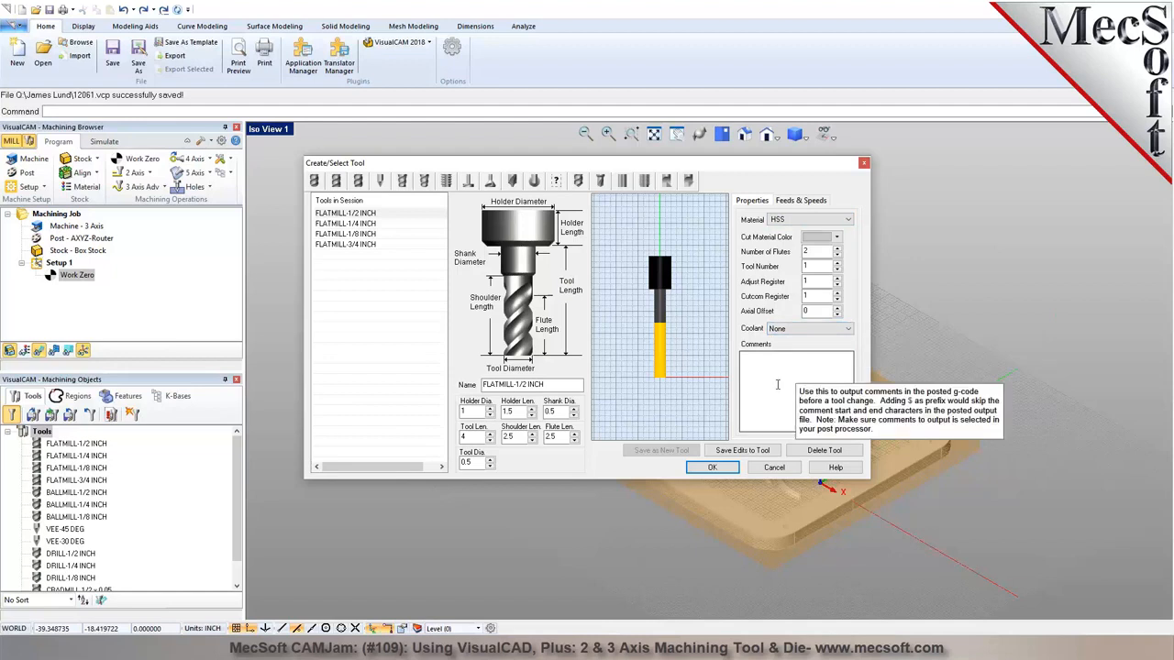
Review the 1/2 inch flat mill's feeds and speeds and the table used to compute them, including stock material and surface speed
left_click(816, 201)
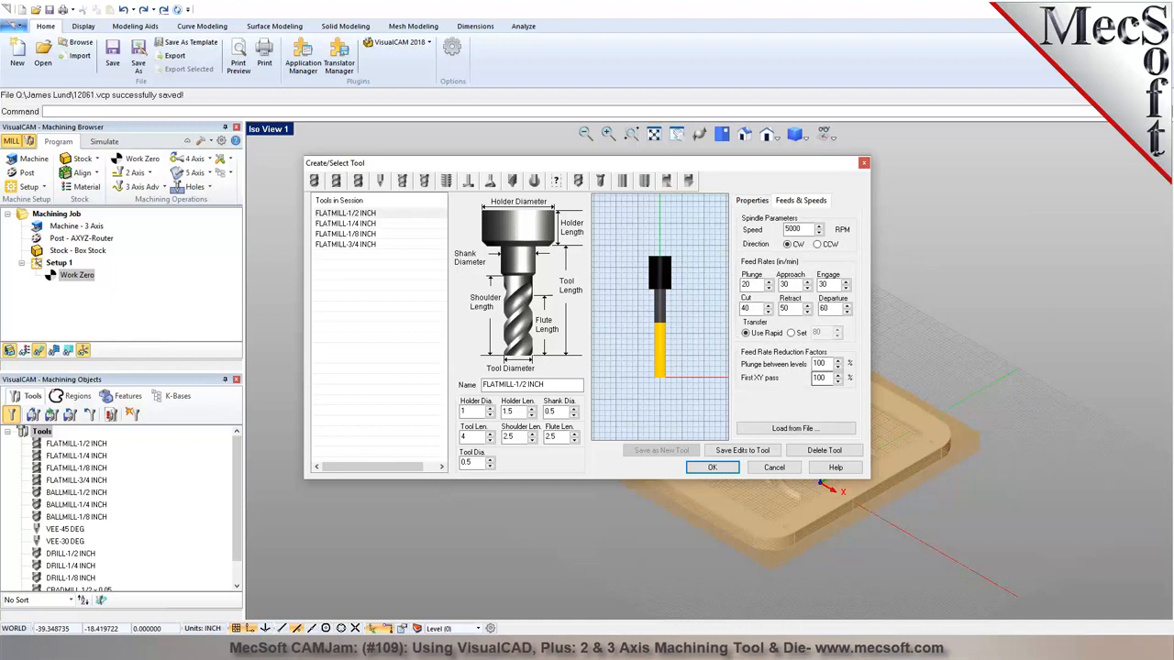
left_click(794, 428)
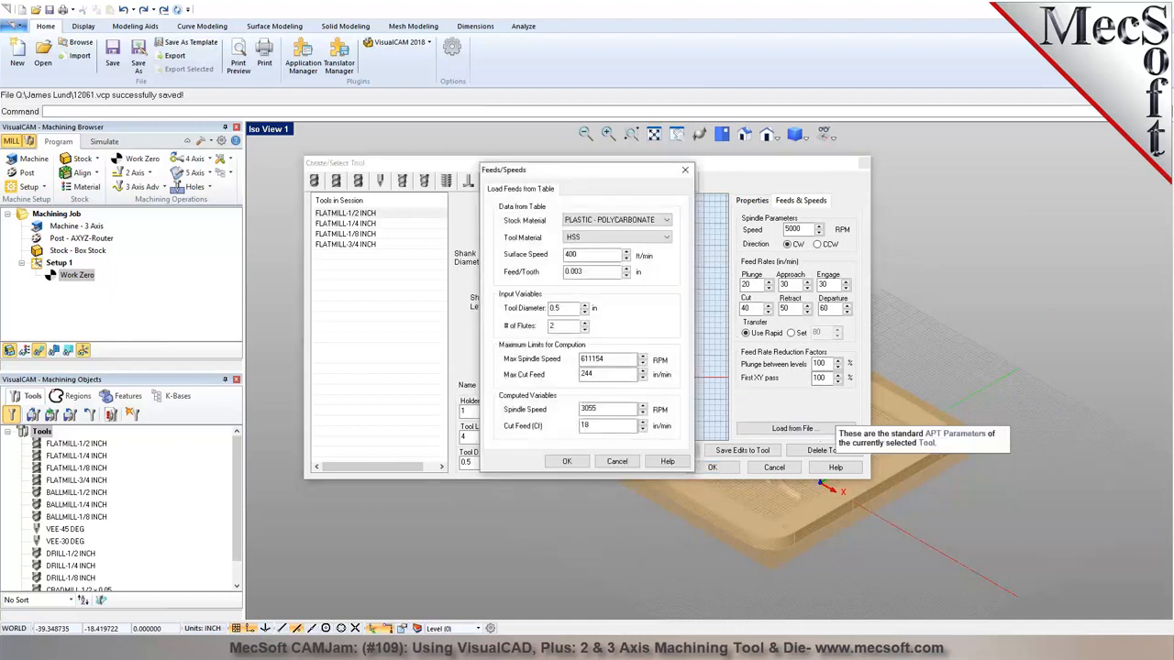
left_click(666, 220)
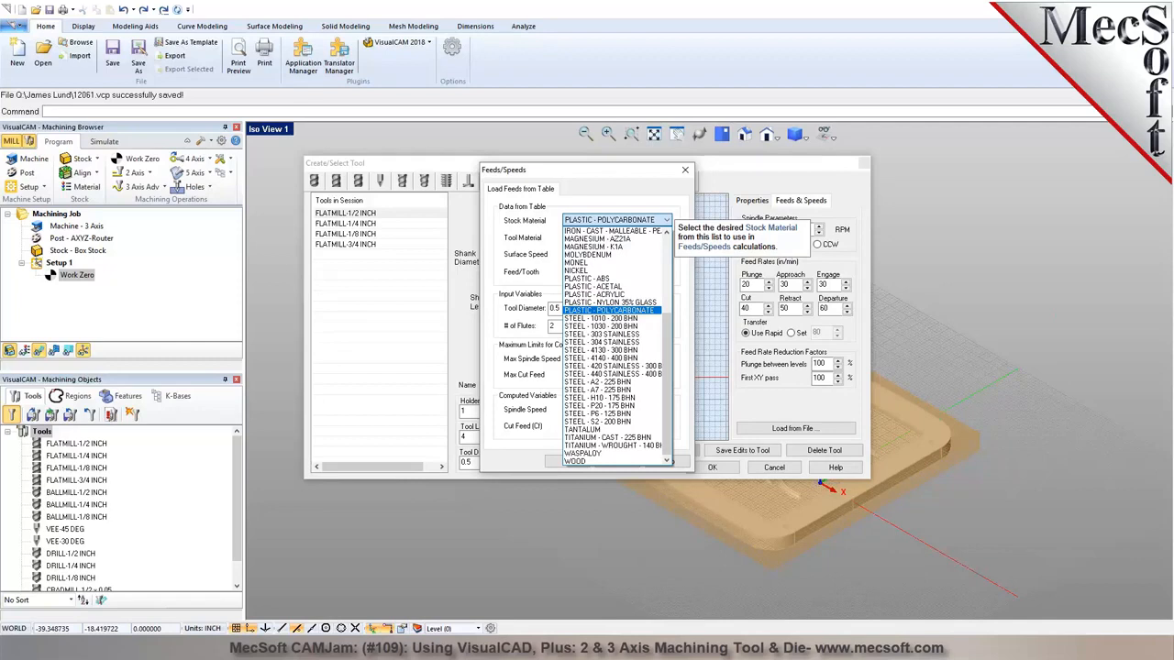
left_click(662, 220)
left_click_drag(640, 254, 563, 254)
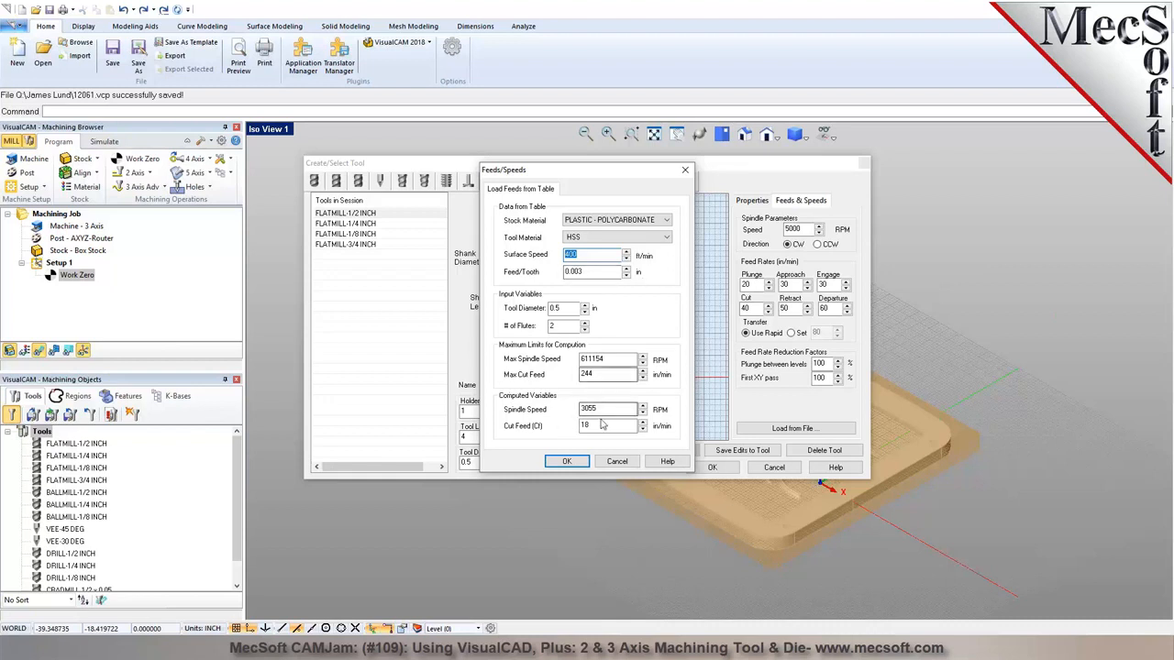
Enter new maximum spindle speed and cut feed limits and load the computed feeds and speeds into the 1/2 inch flat mill
double_click(609, 360)
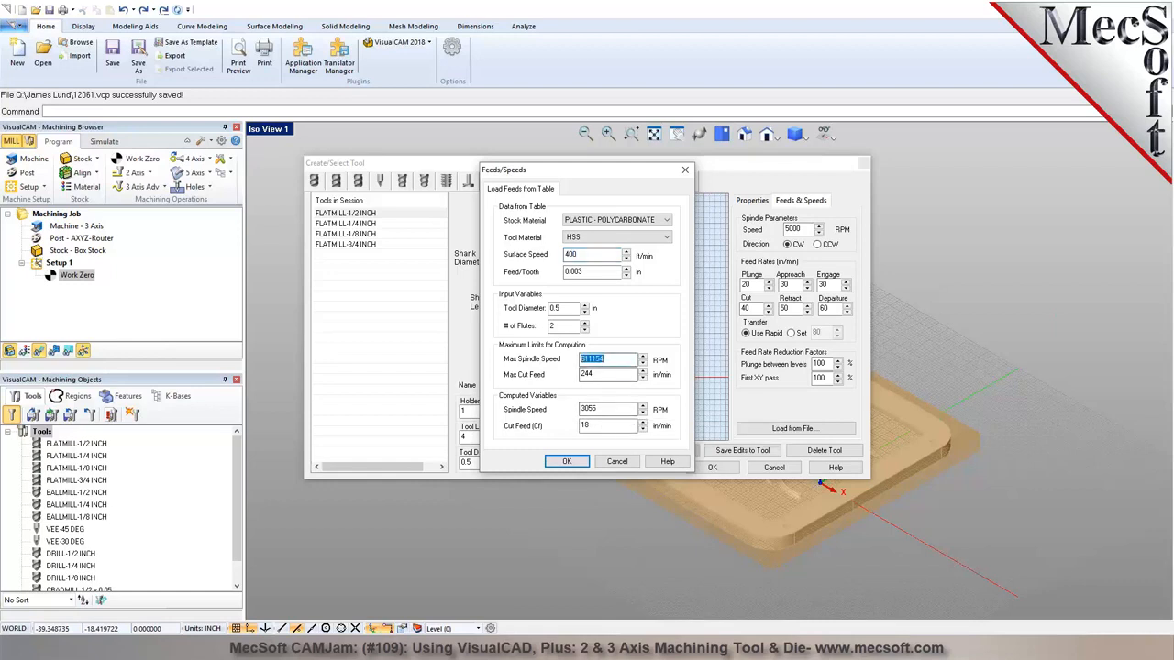
type("300")
double_click(591, 374)
type("800")
left_click(578, 463)
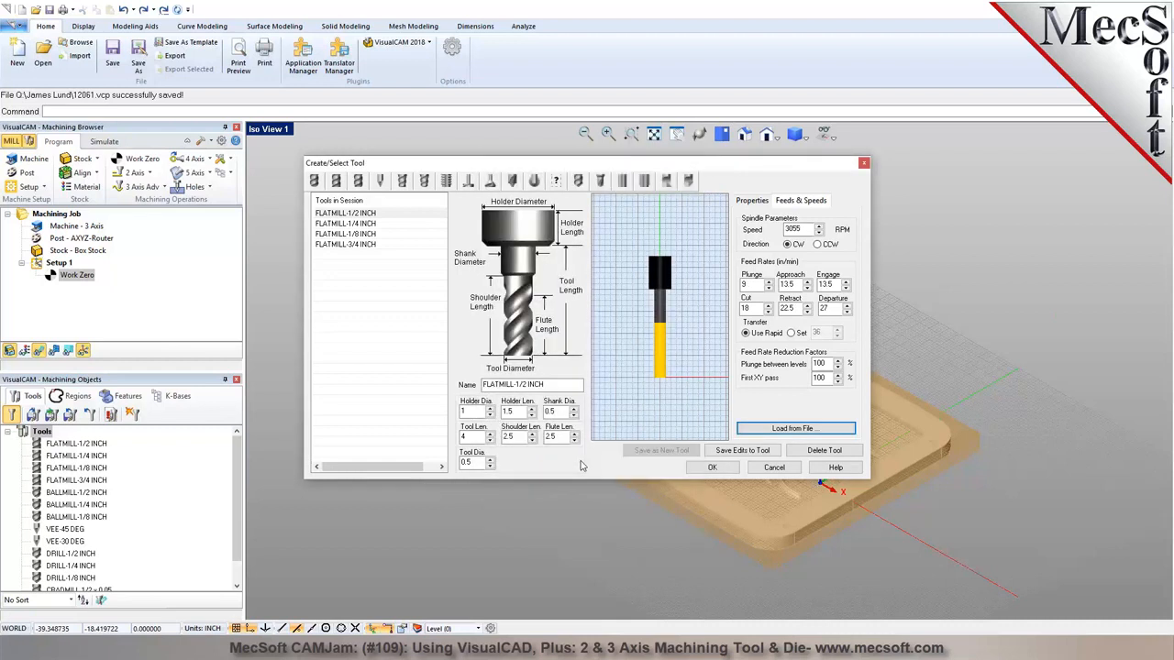
Look through the other flat mills and the ball mills in the session, and leave tool creation without saving
left_click(364, 229)
left_click(363, 246)
left_click(360, 225)
left_click(356, 215)
left_click(314, 182)
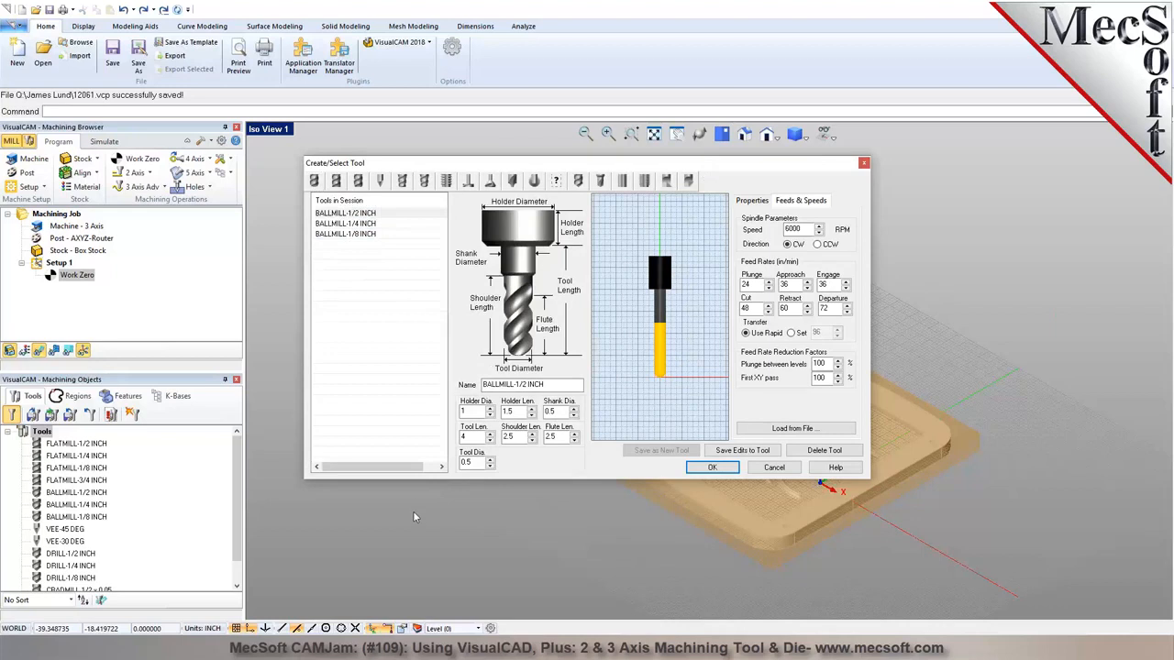
left_click(772, 468)
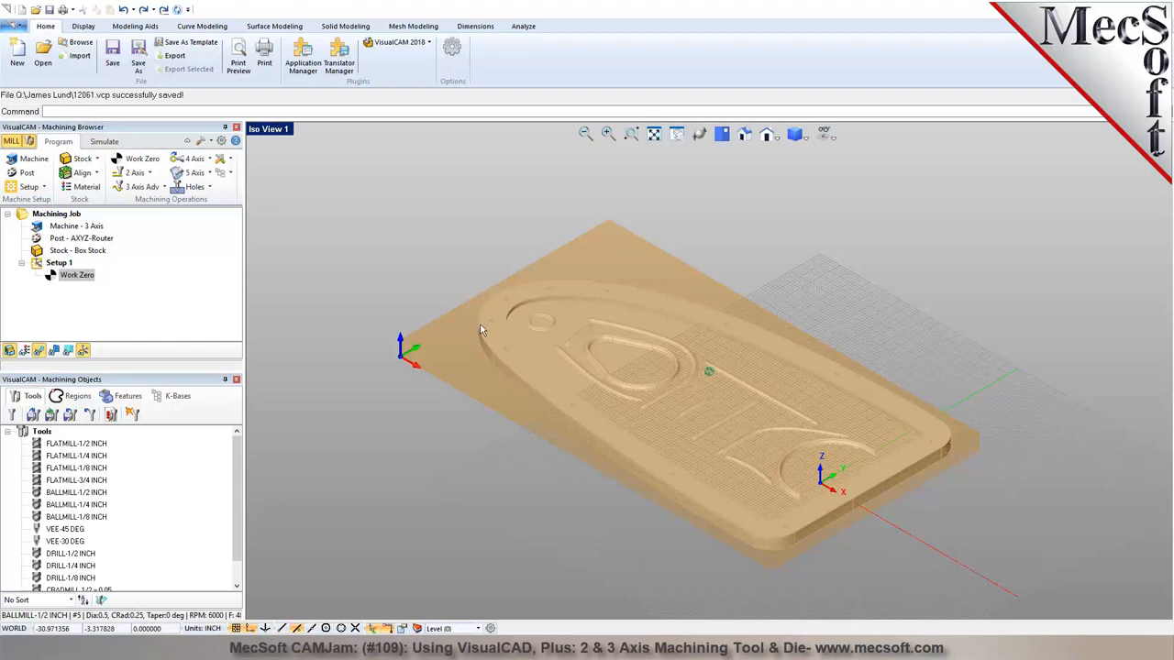
Hide the stock and measure the inner diameter of the base plate's small raised ring using three points
scroll(480, 330, "up", 2)
left_click(10, 352)
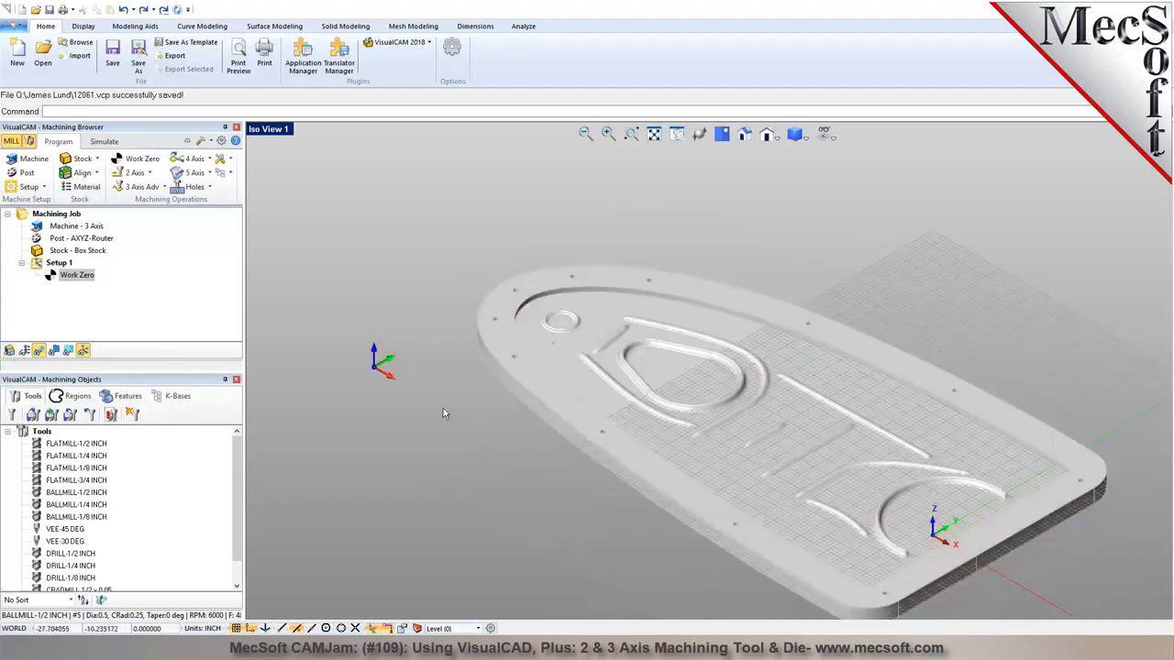
scroll(520, 386, "up", 5)
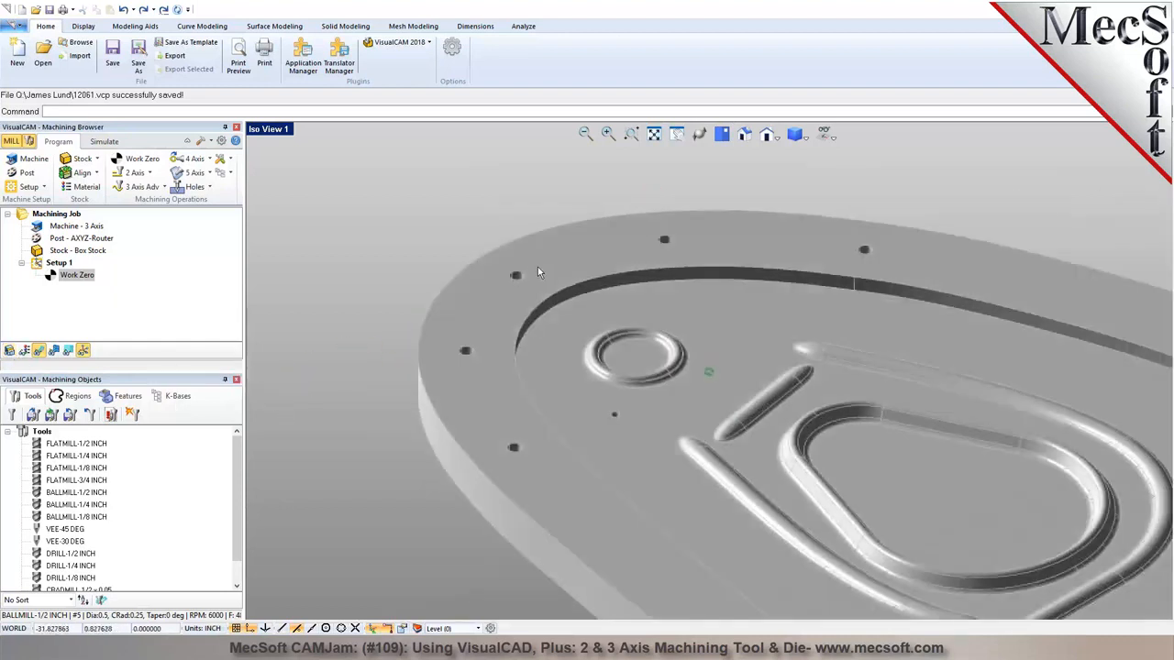
scroll(540, 286, "up", 1)
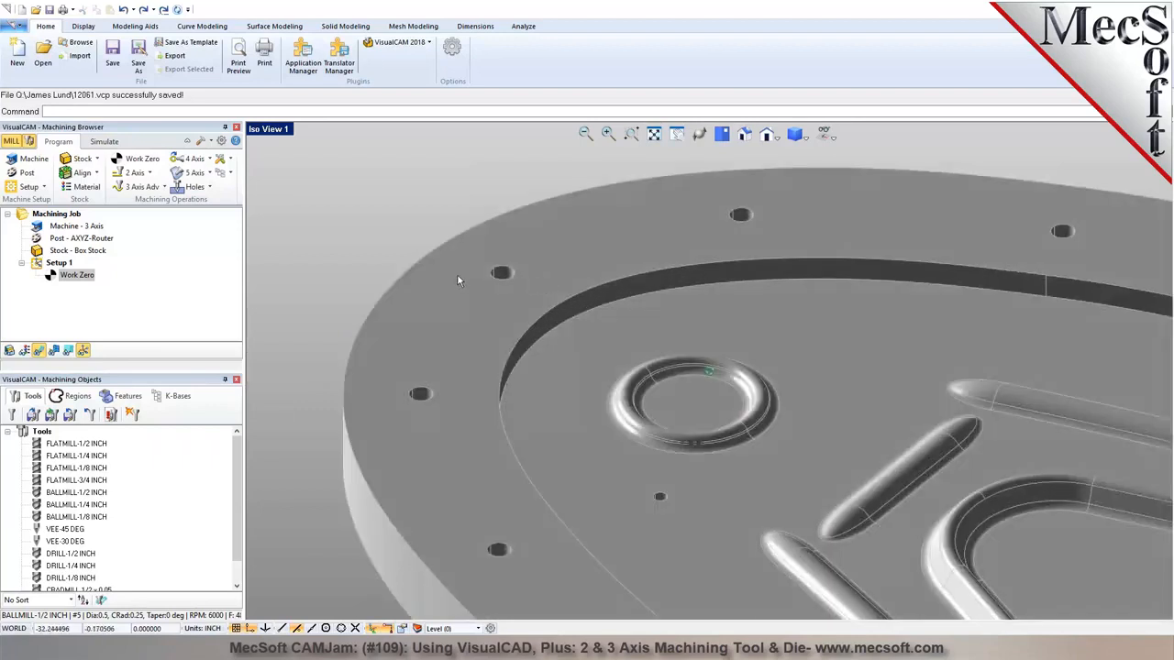
scroll(724, 369, "up", 2)
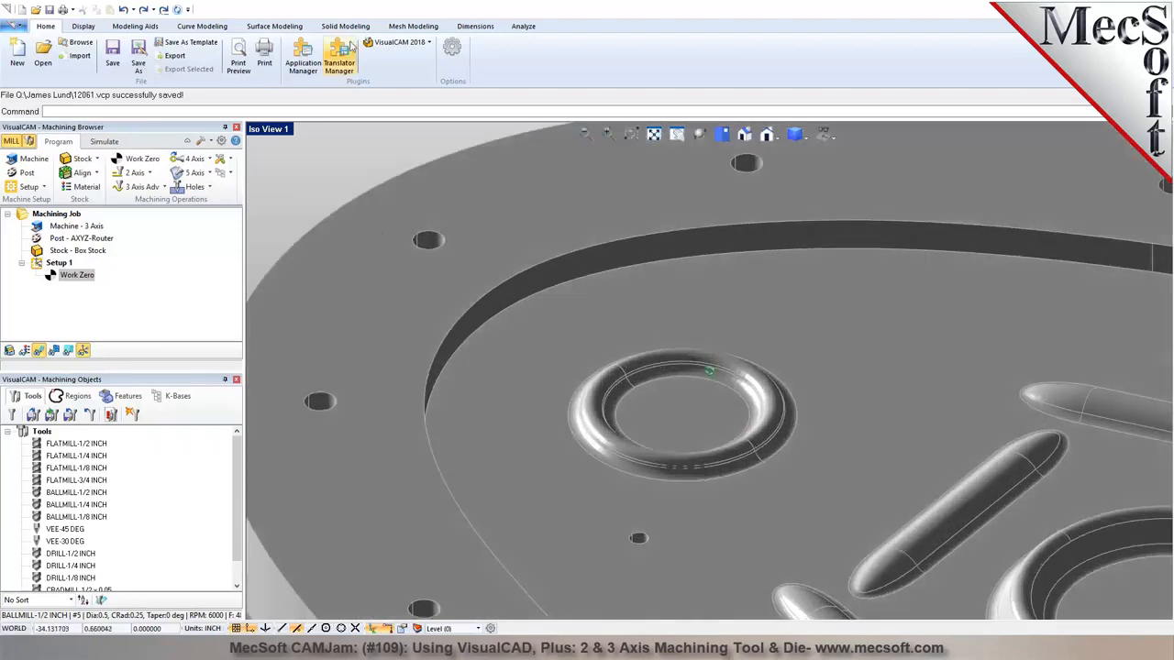
left_click(519, 27)
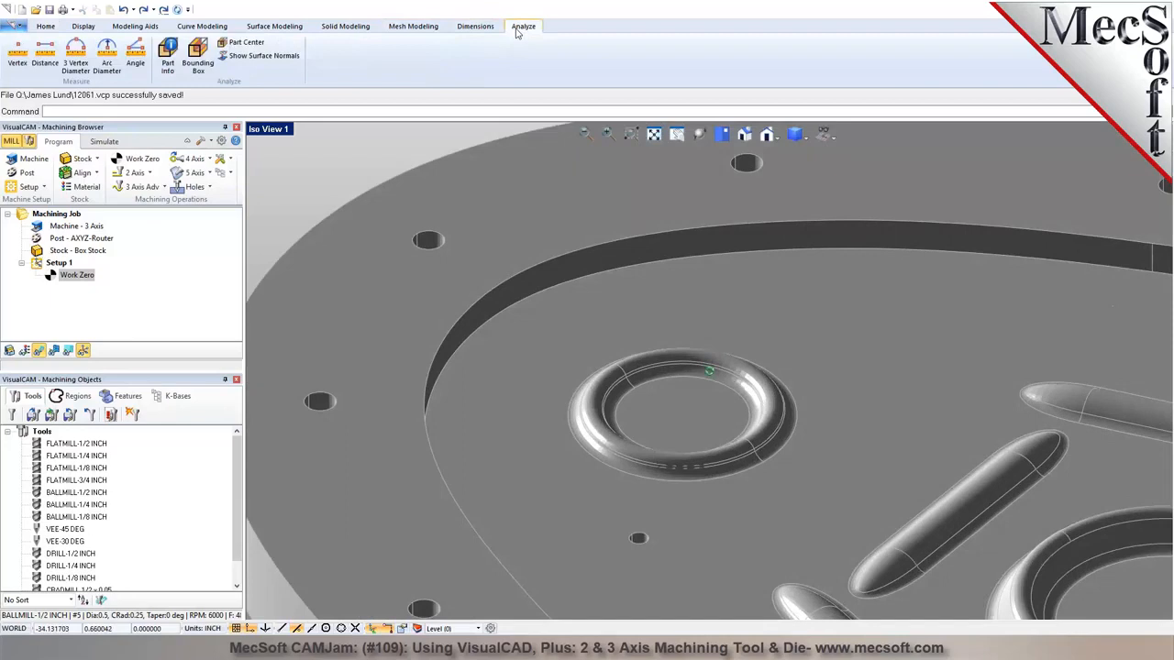
left_click(76, 64)
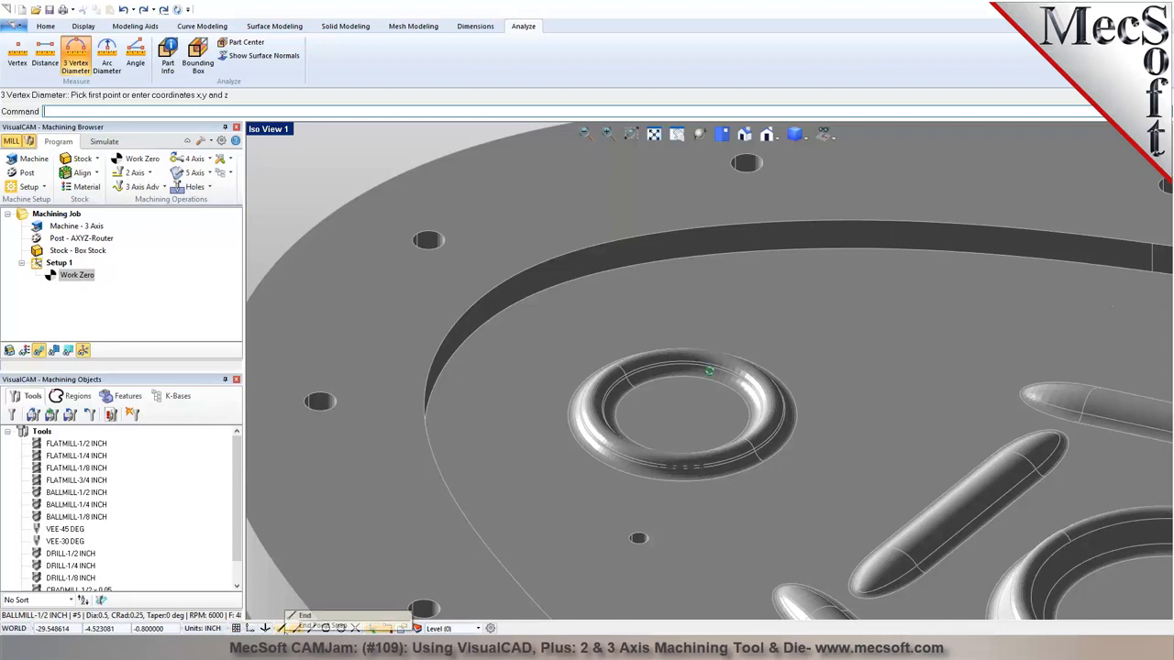
left_click(649, 380)
left_click(720, 387)
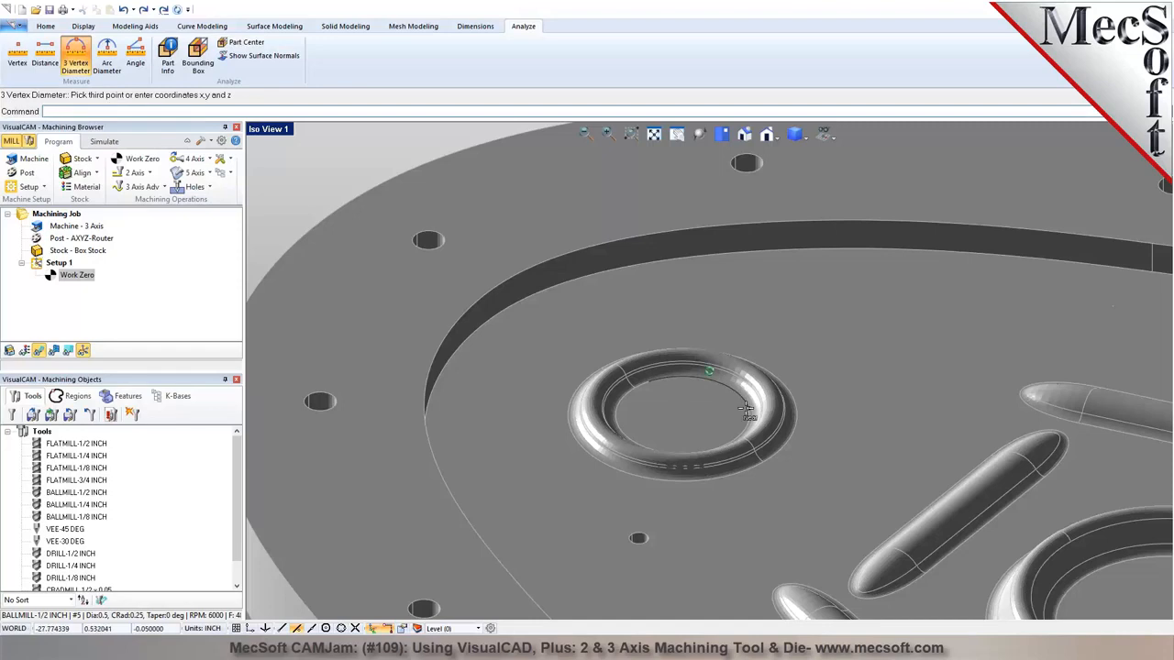
left_click(748, 412)
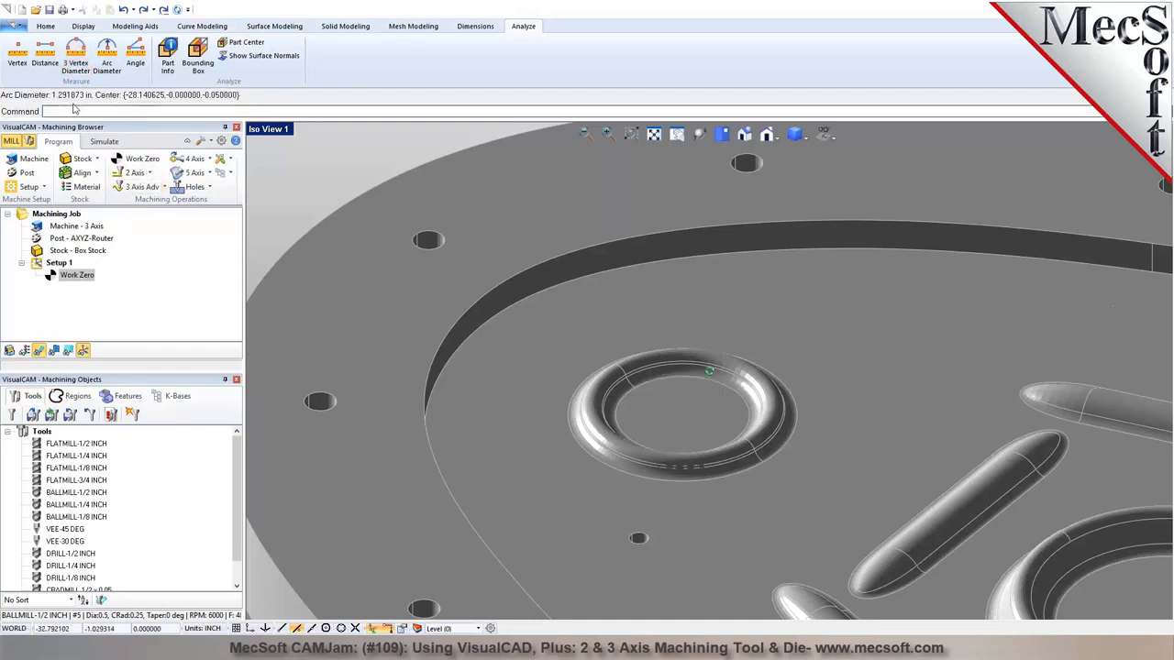
Measure the arc diameter of the large pocket's upper edge at its rounded end using three points
left_click(79, 57)
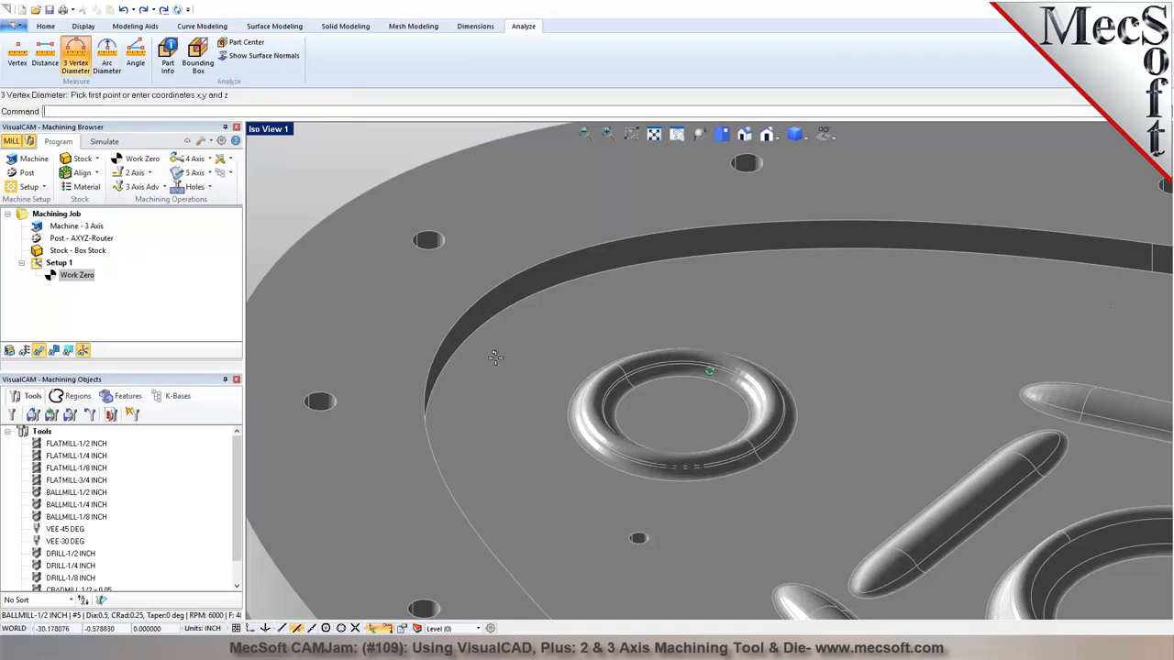
left_click(448, 339)
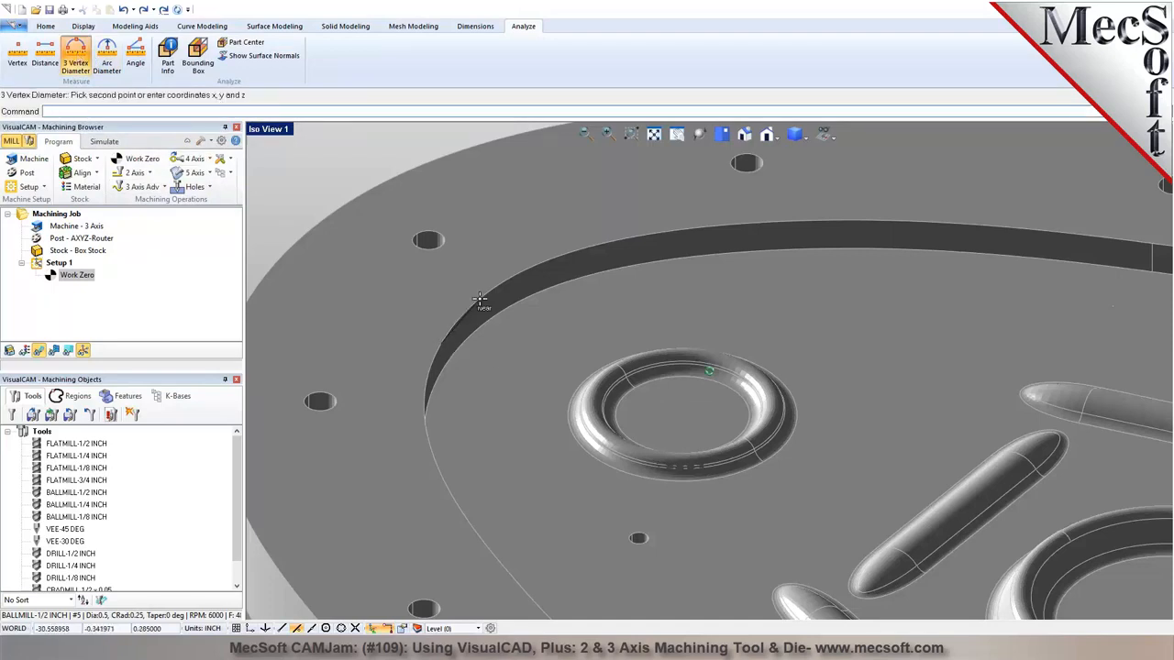
left_click(515, 283)
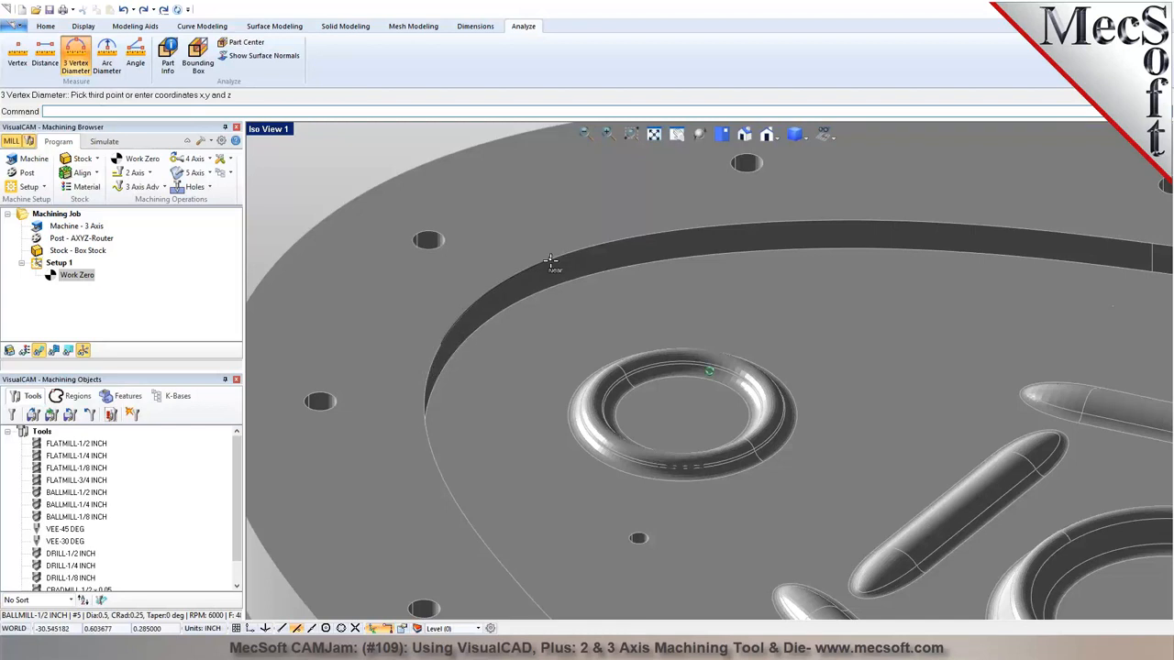
left_click(550, 261)
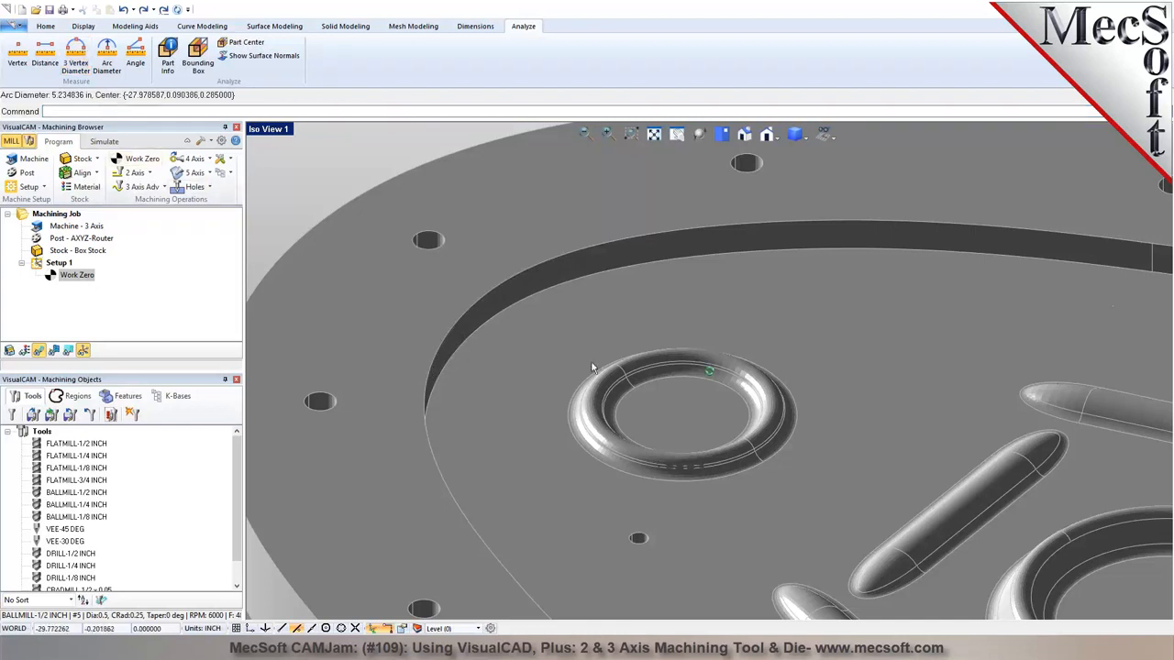
Add a new active layer to the part and set its color to dark green
scroll(515, 355, "down", 3)
scroll(380, 241, "up", 5)
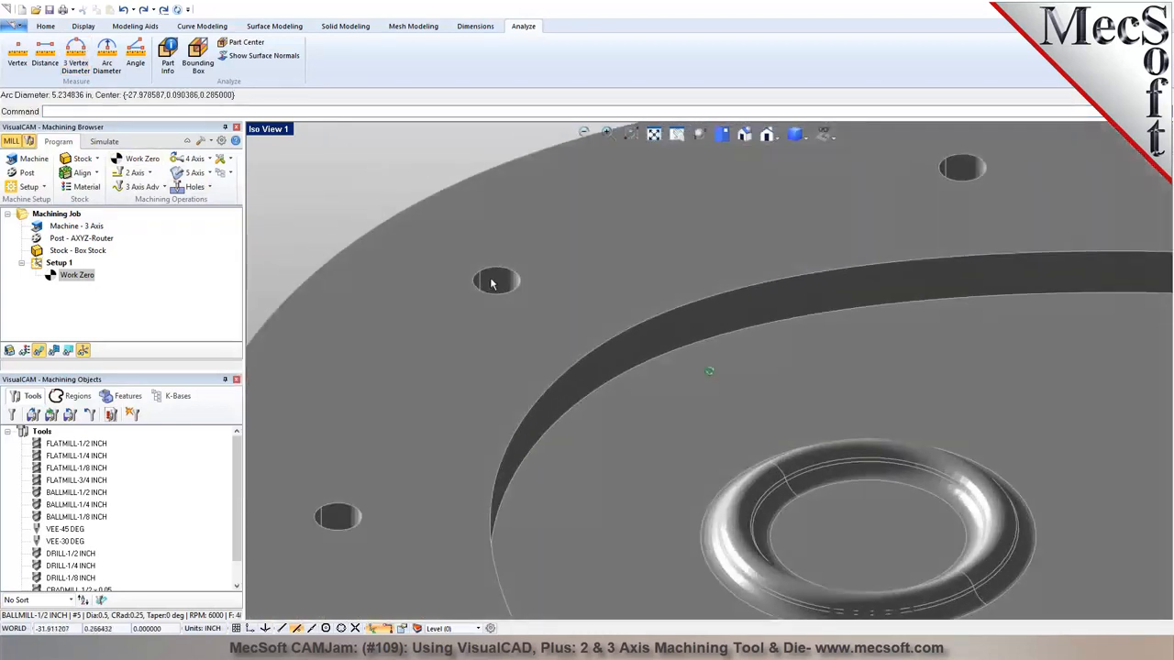
scroll(490, 284, "up", 1)
left_click(190, 27)
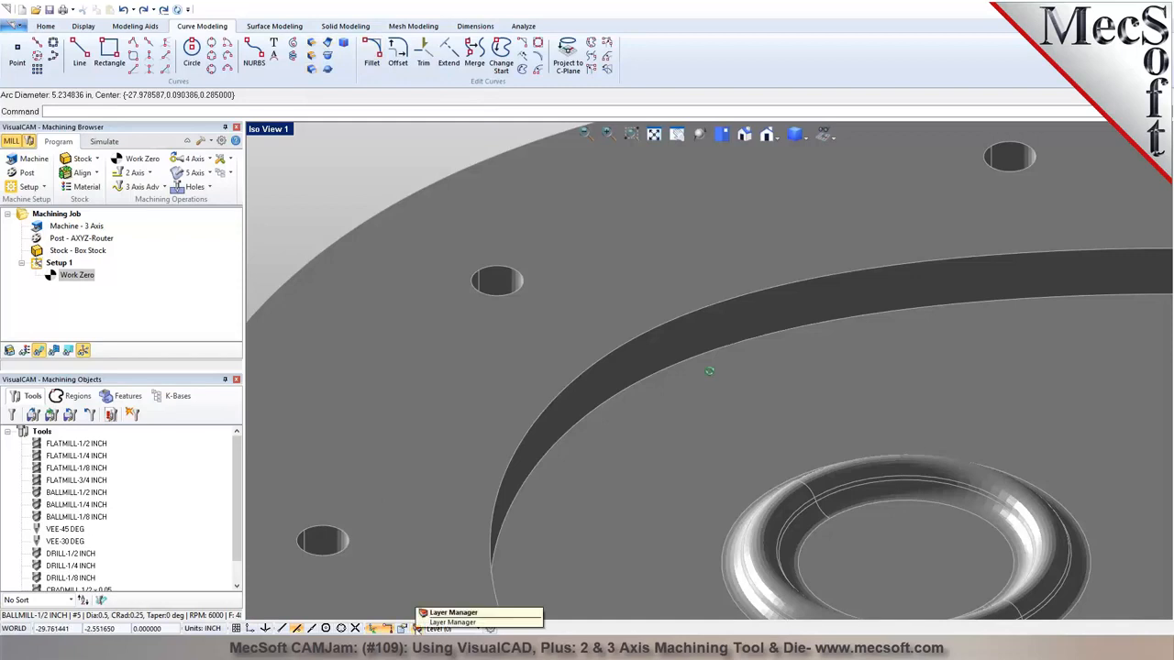
left_click(417, 629)
left_click(269, 187)
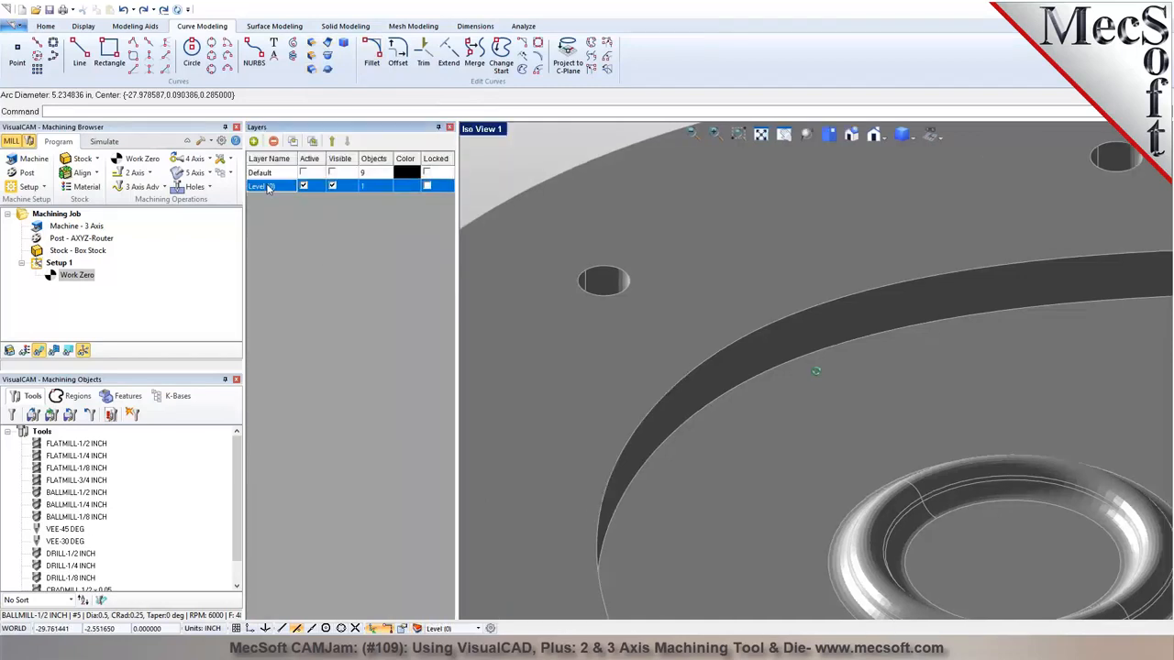
left_click(253, 141)
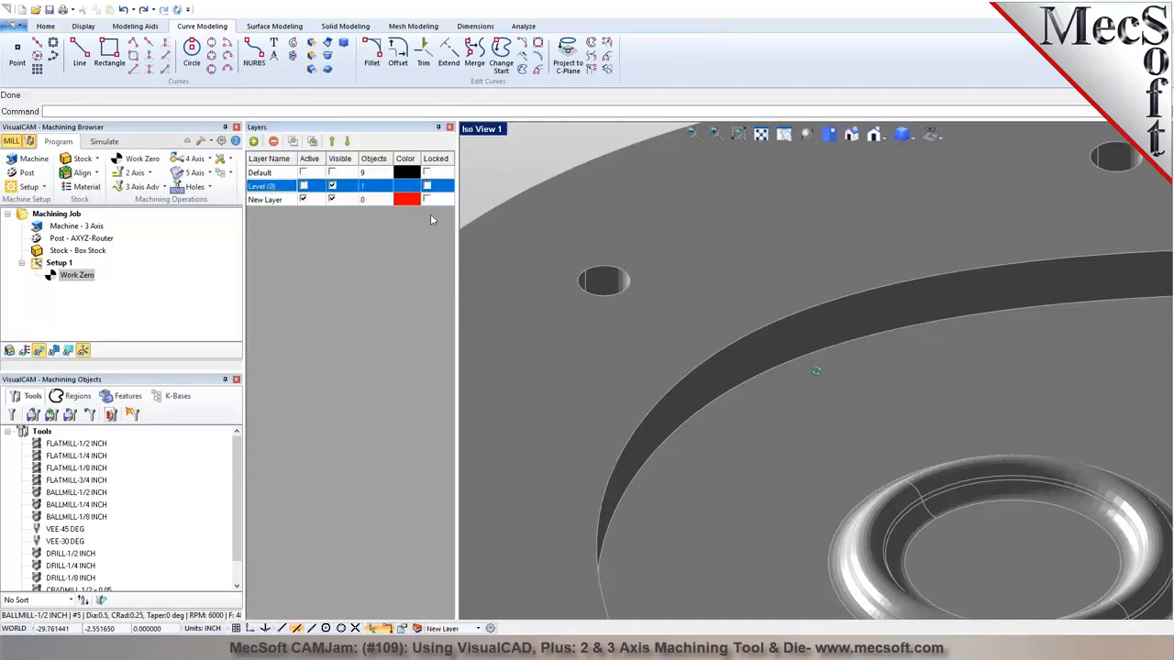
left_click(417, 200)
left_click(525, 353)
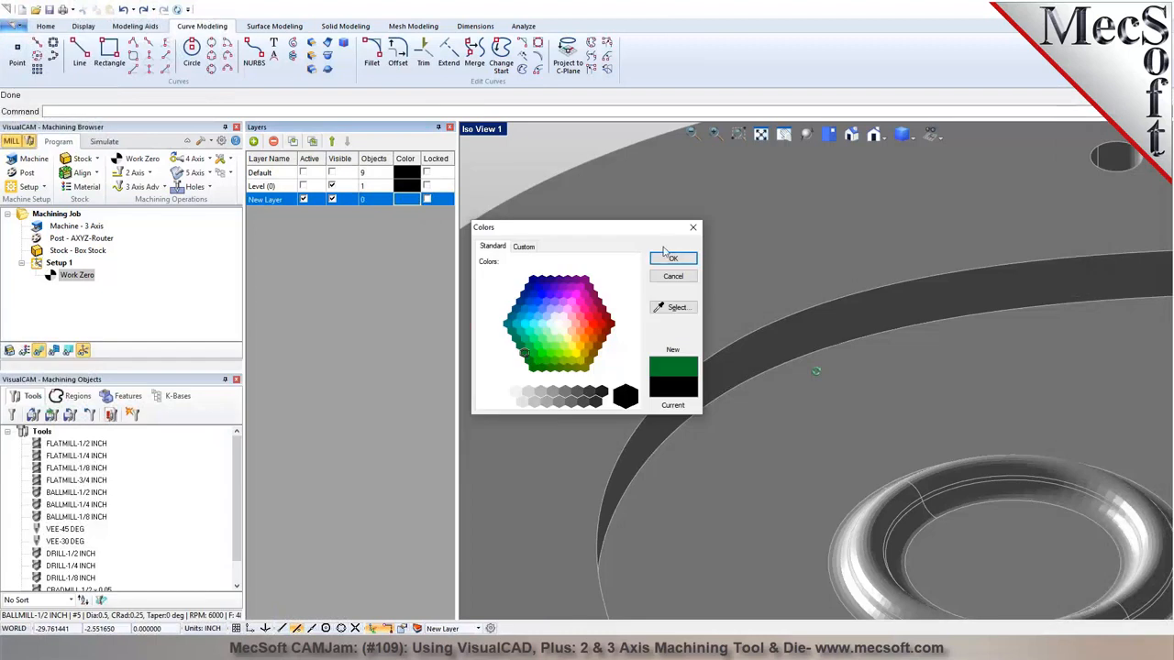
left_click(673, 259)
left_click(450, 127)
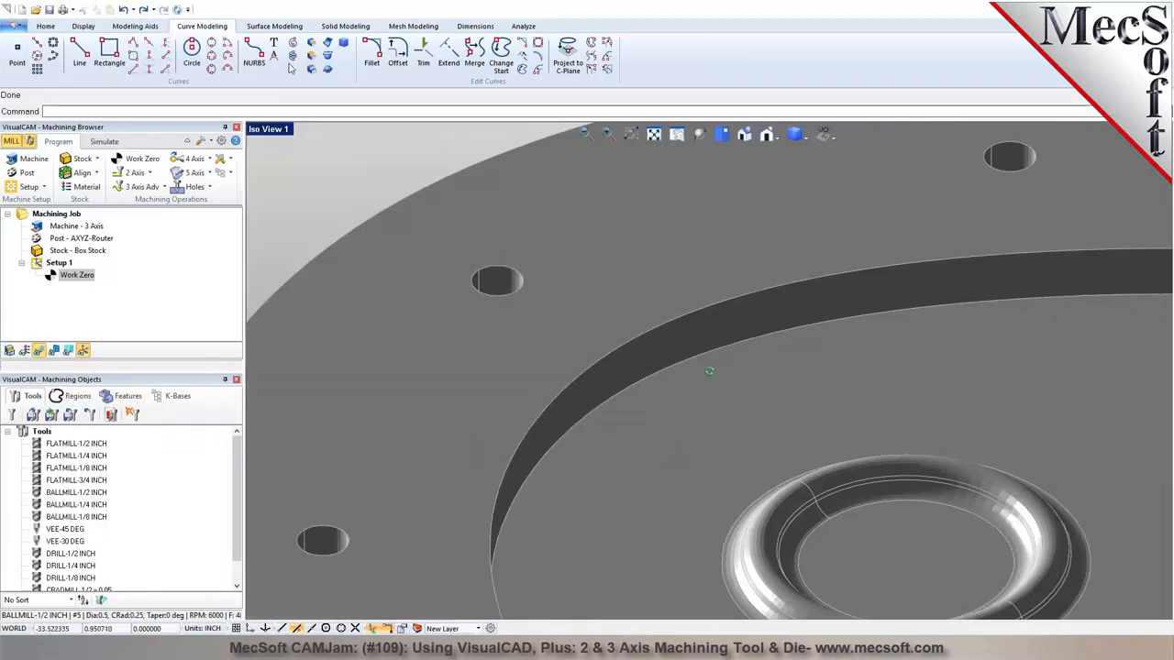
Extract the flat area curves of the base plate onto the new layer
left_click(312, 49)
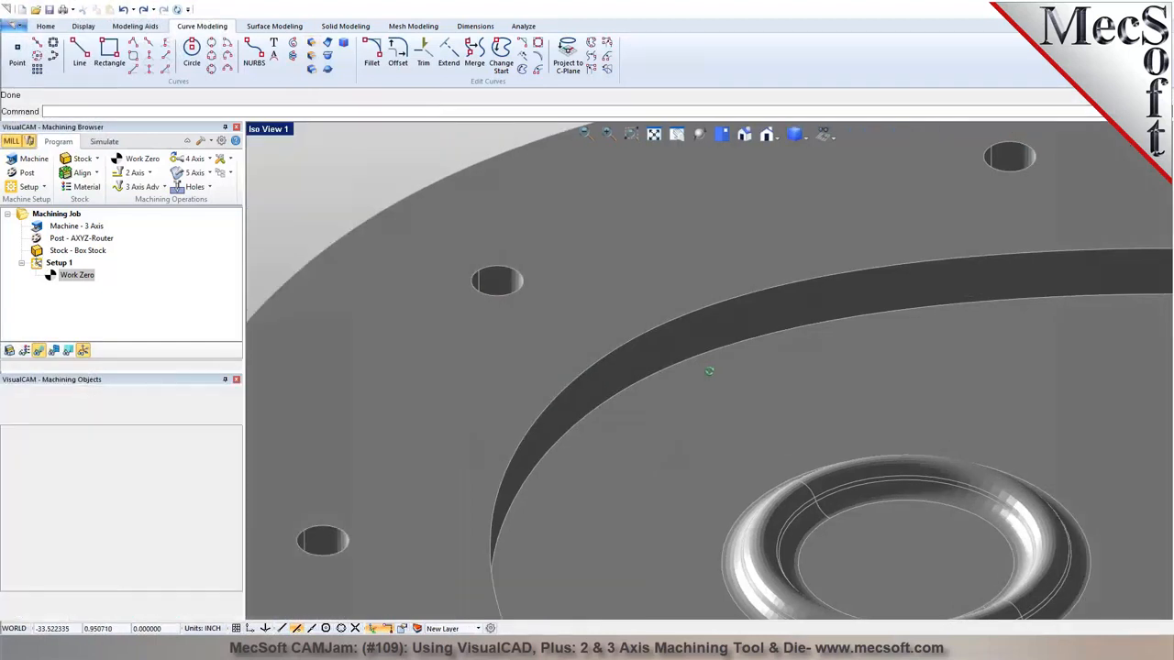
left_click(622, 263)
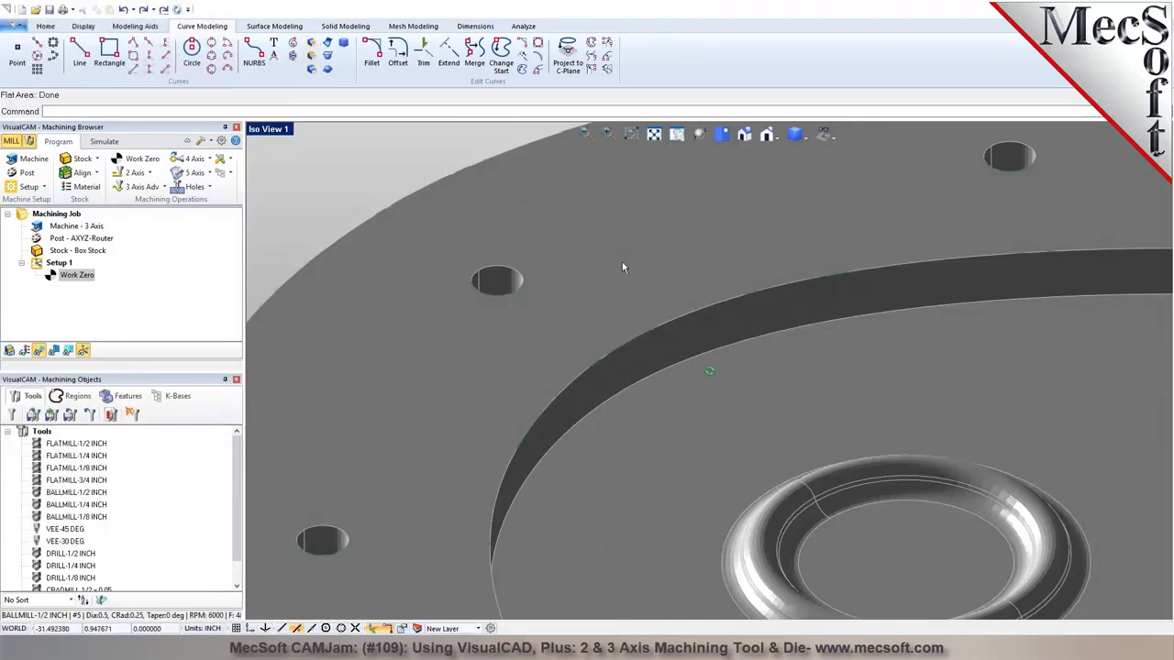
Select the extracted circle on a rim hole near the plate's rounded end and measure its arc diameter
left_click(507, 297)
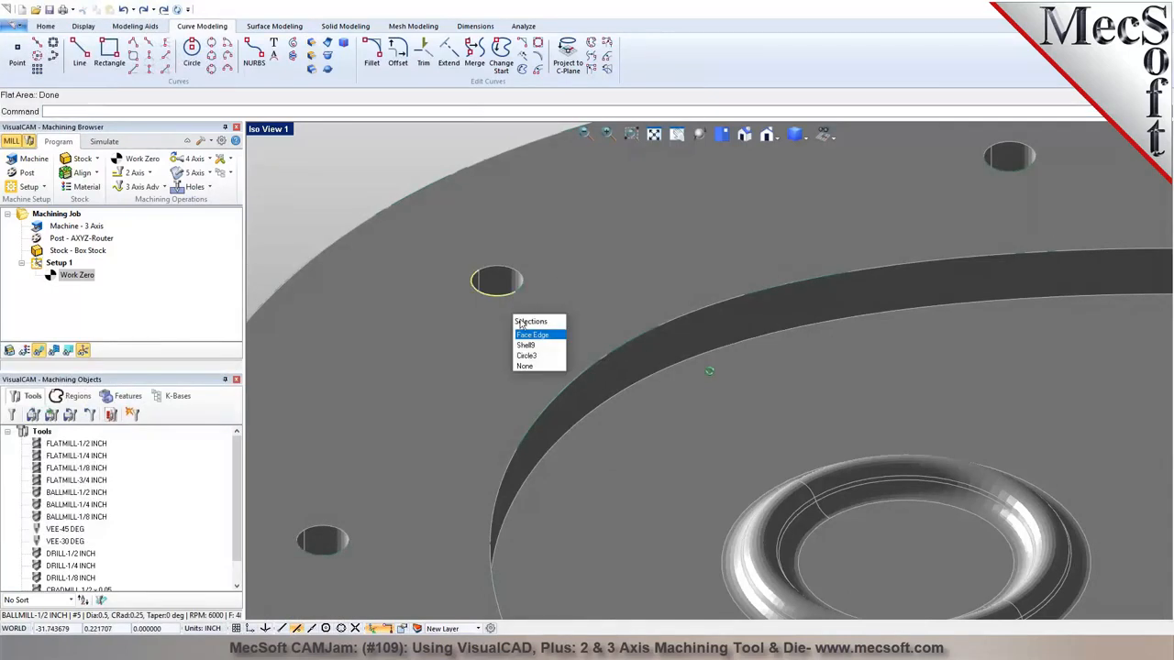
left_click(527, 357)
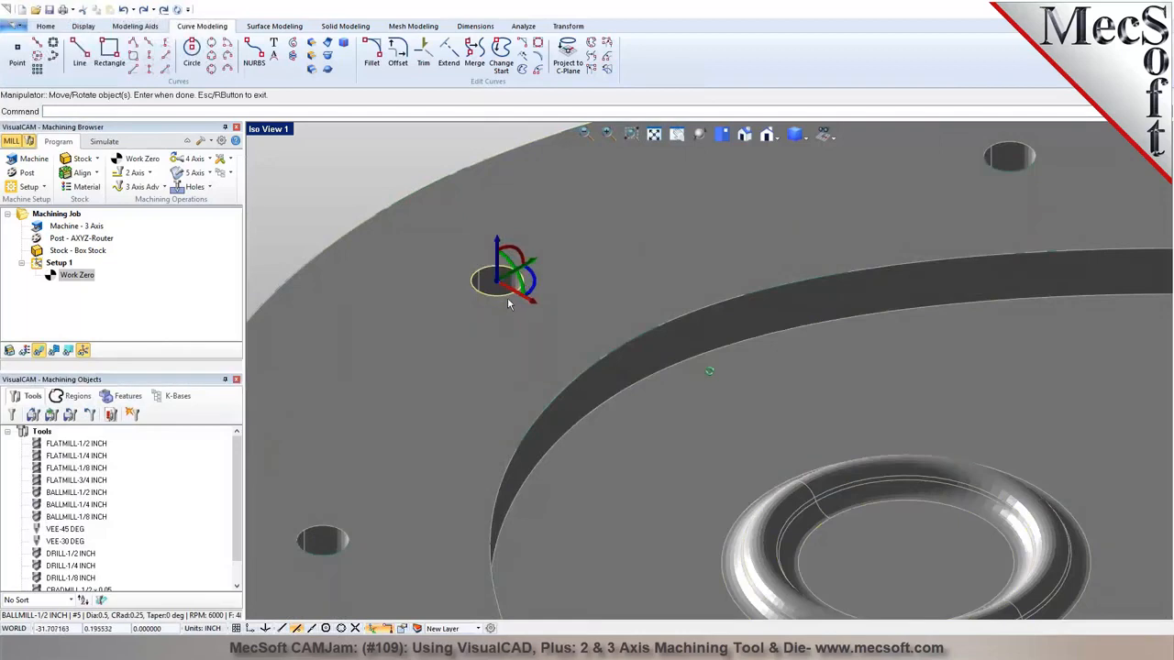
left_click(523, 26)
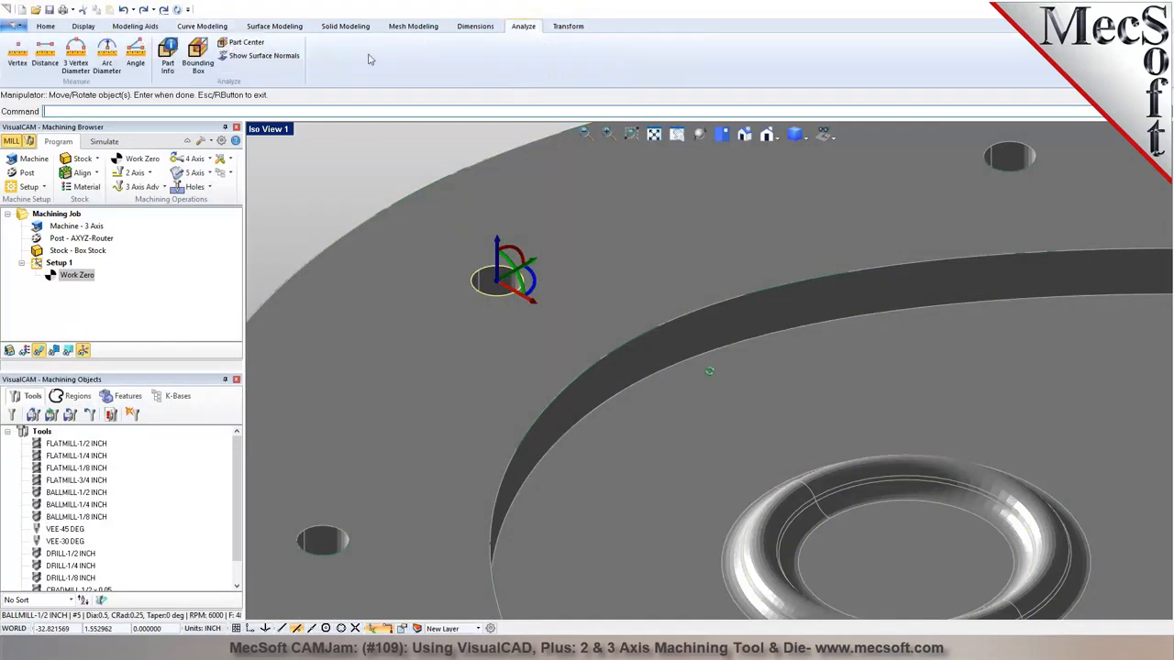
left_click(106, 64)
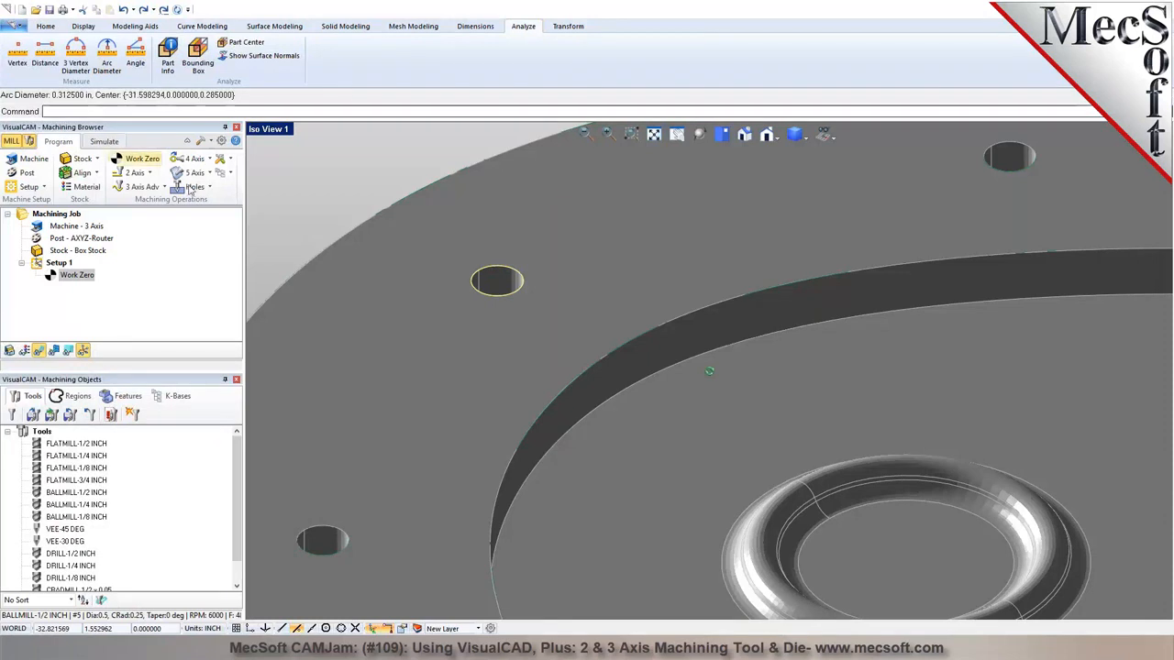
Query the center coordinates of the same rim hole using the center snap
scroll(462, 274, "down", 2)
scroll(417, 272, "down", 3)
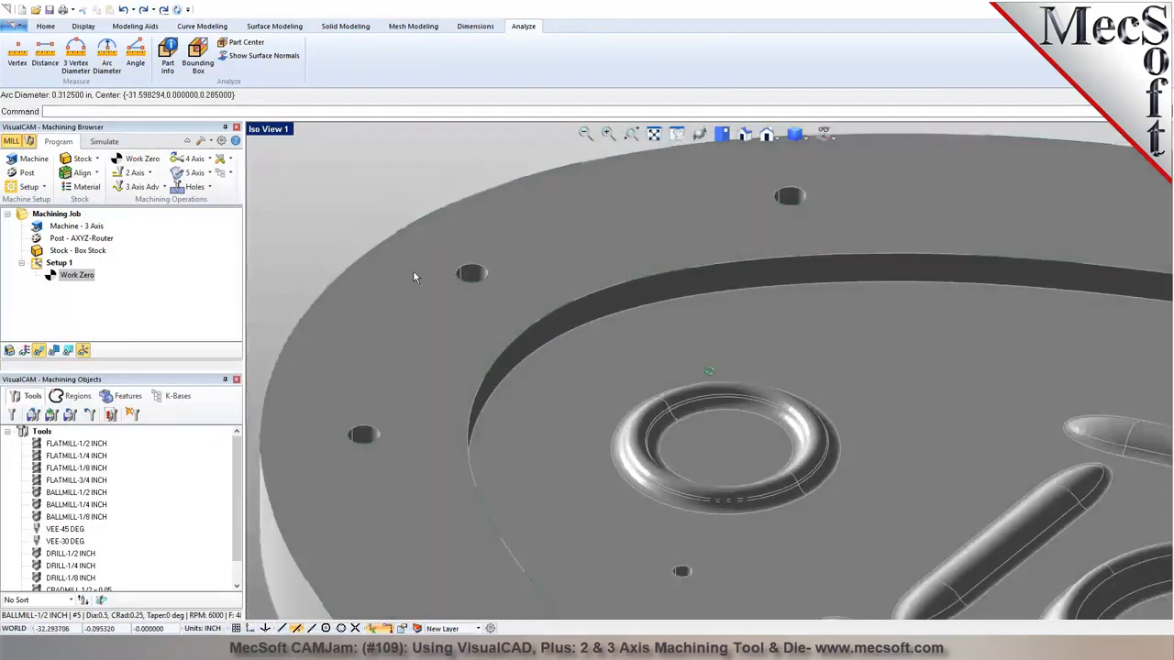
left_click(17, 55)
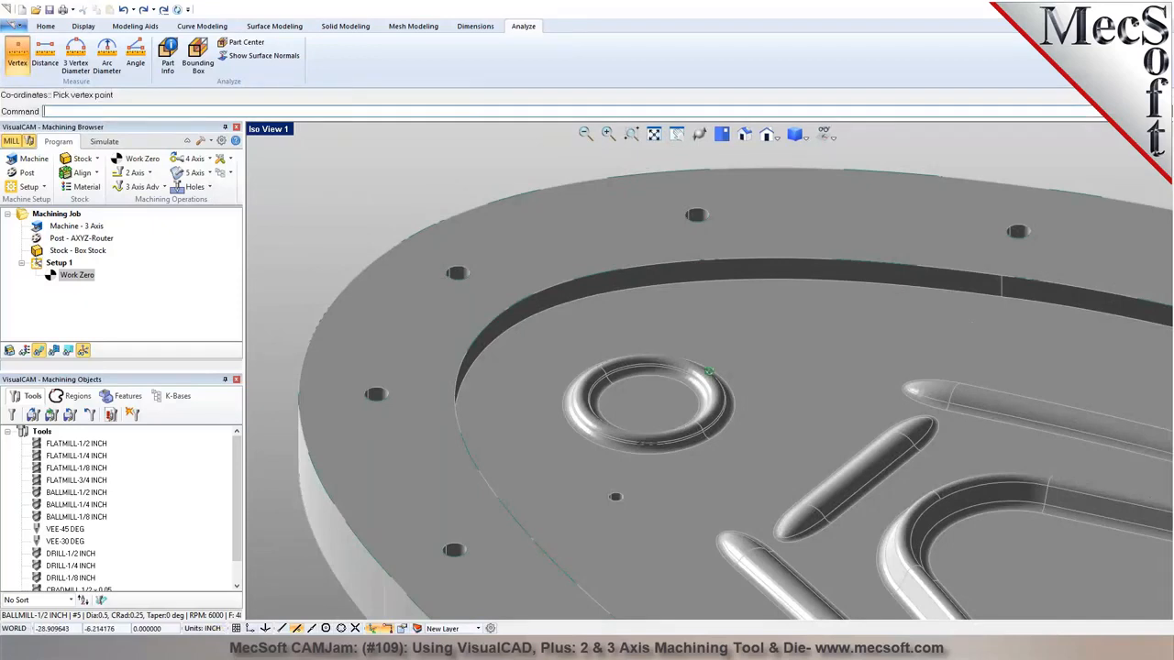
left_click(326, 628)
left_click(450, 286)
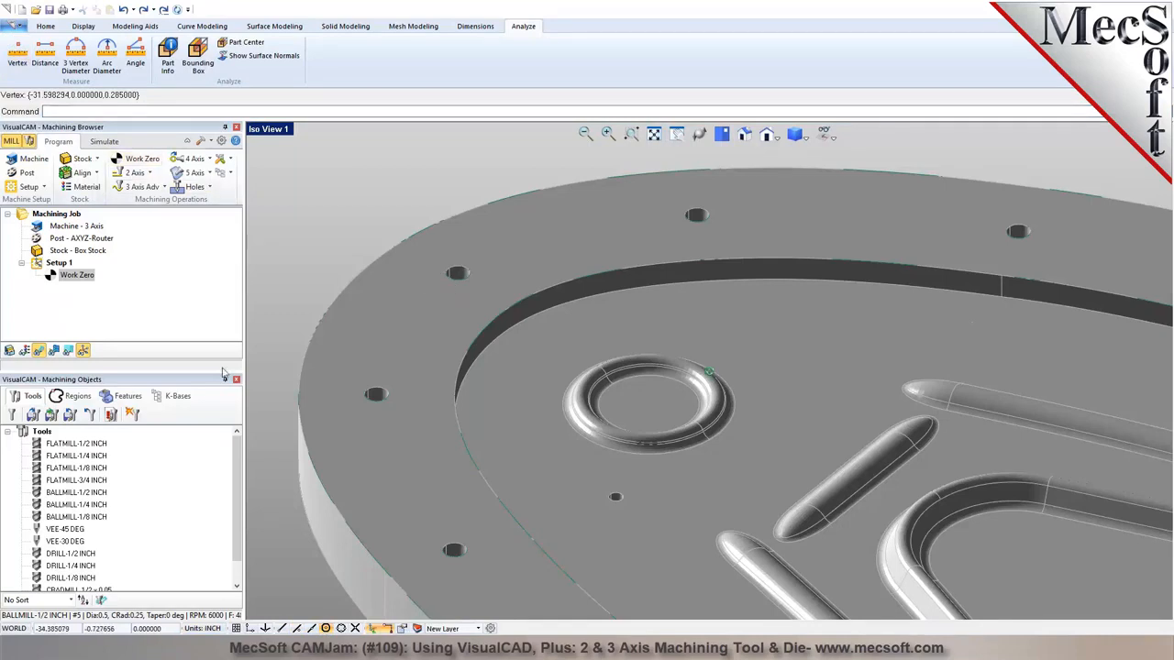
Measure the center-to-center distance between two adjacent rim holes at the plate's rounded end
scroll(309, 359, "up", 2)
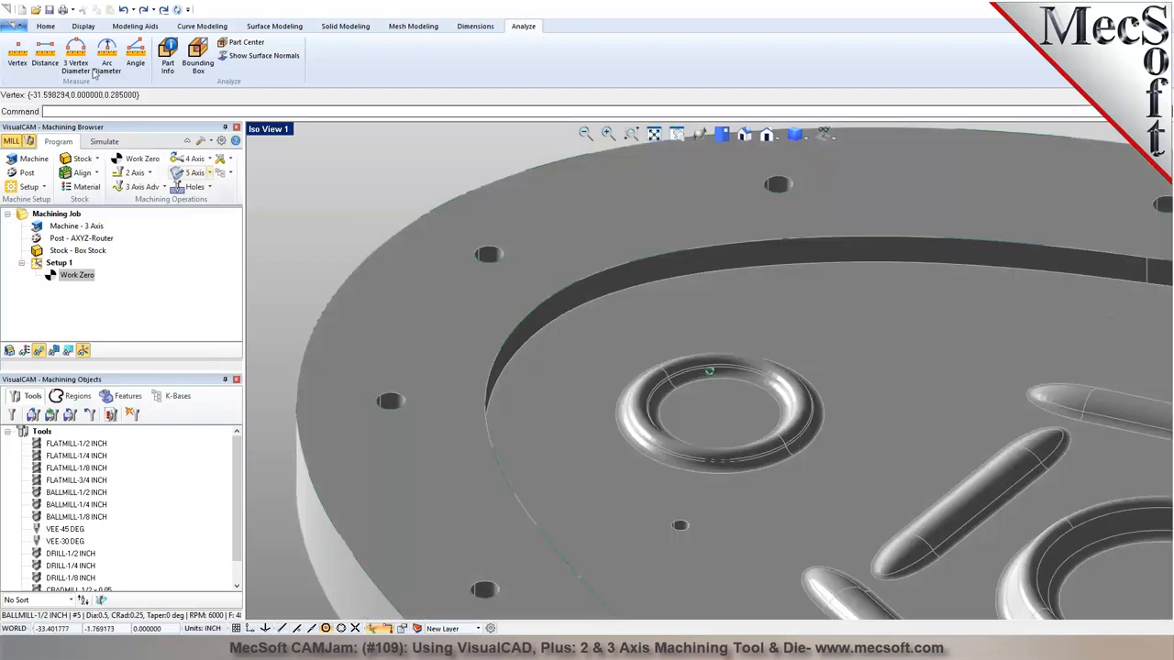
left_click(54, 61)
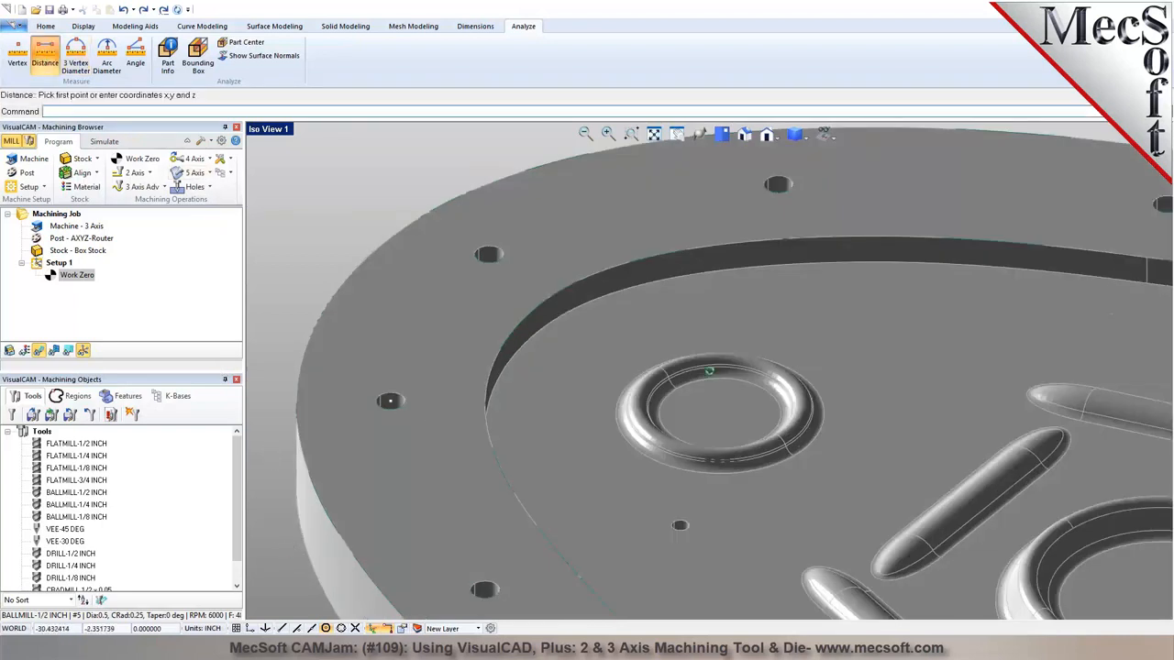
left_click(391, 400)
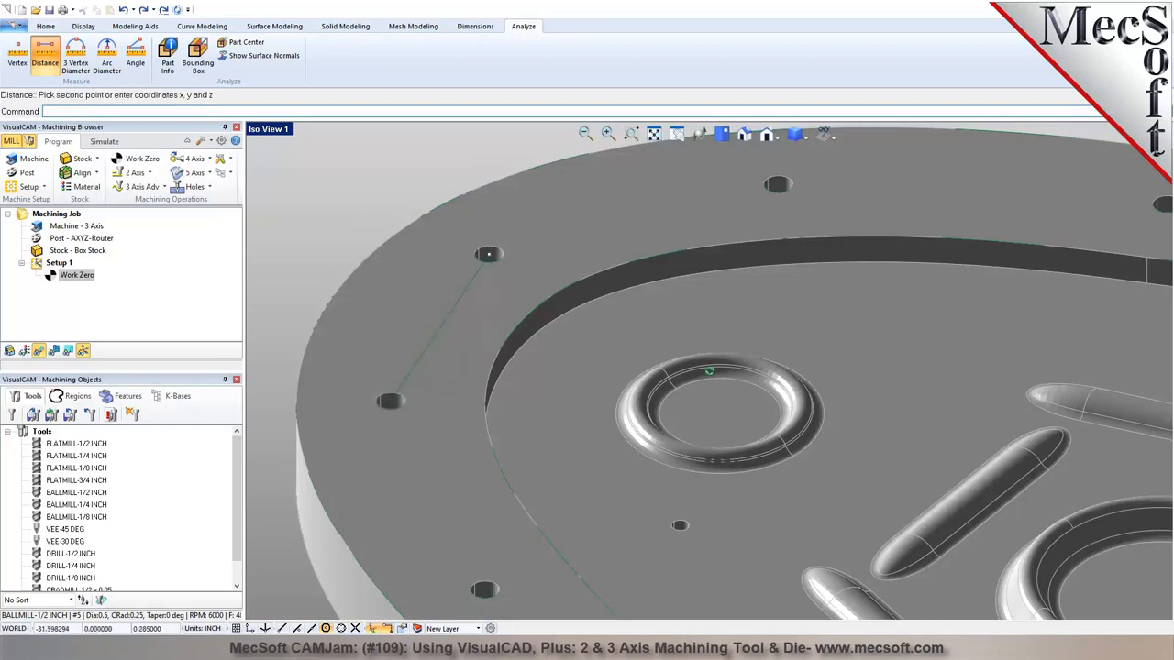
left_click(484, 260)
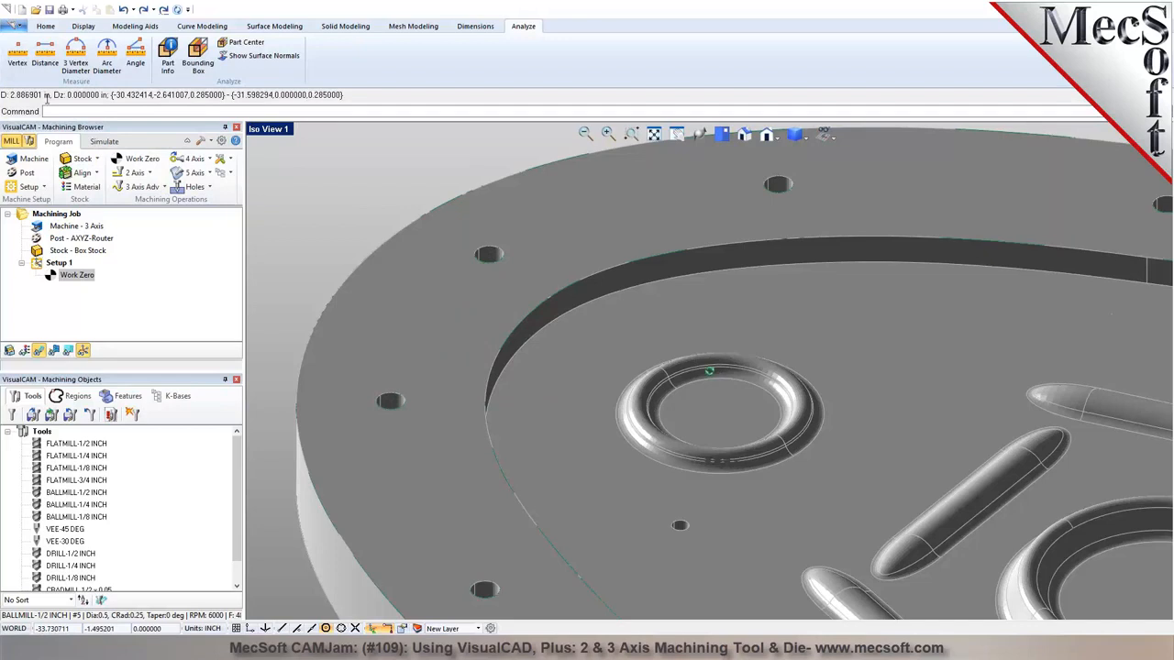
Hide the grid so only the base plate and its extracted curves are displayed
scroll(493, 374, "down", 6)
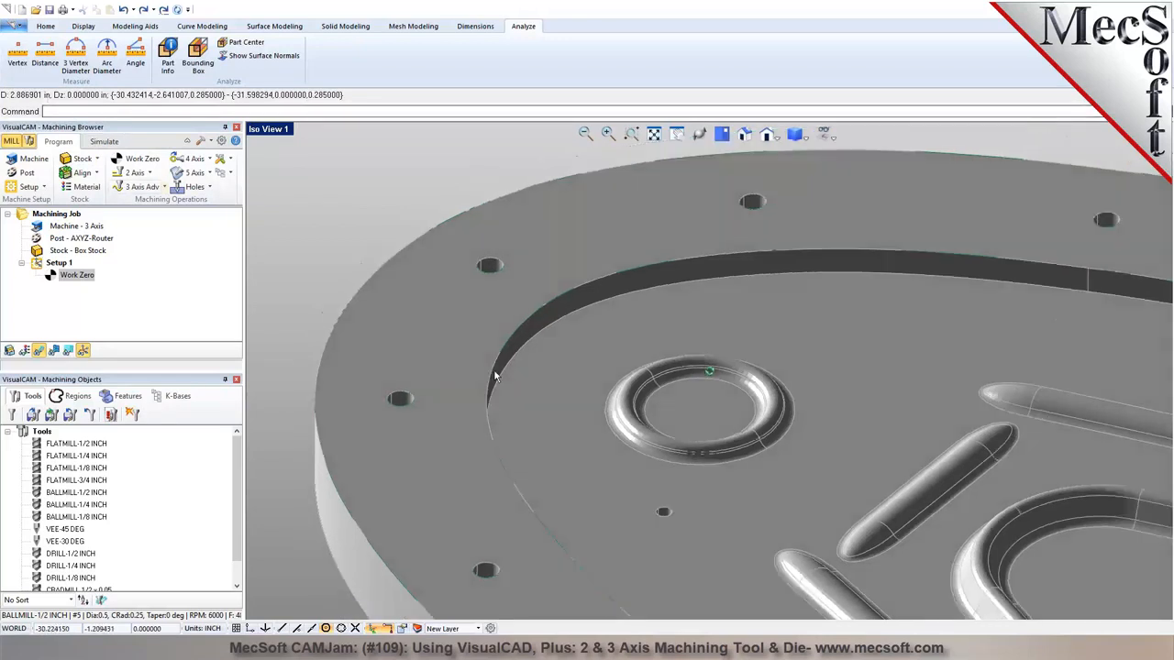
scroll(402, 307, "down", 1)
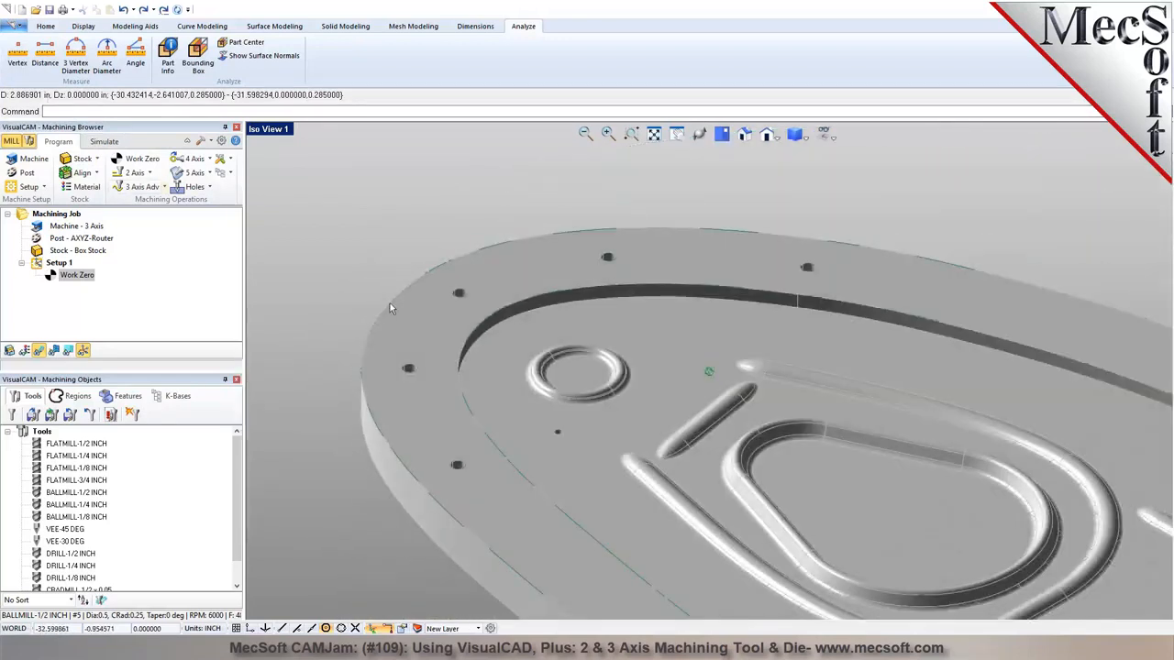
scroll(331, 215, "down", 3)
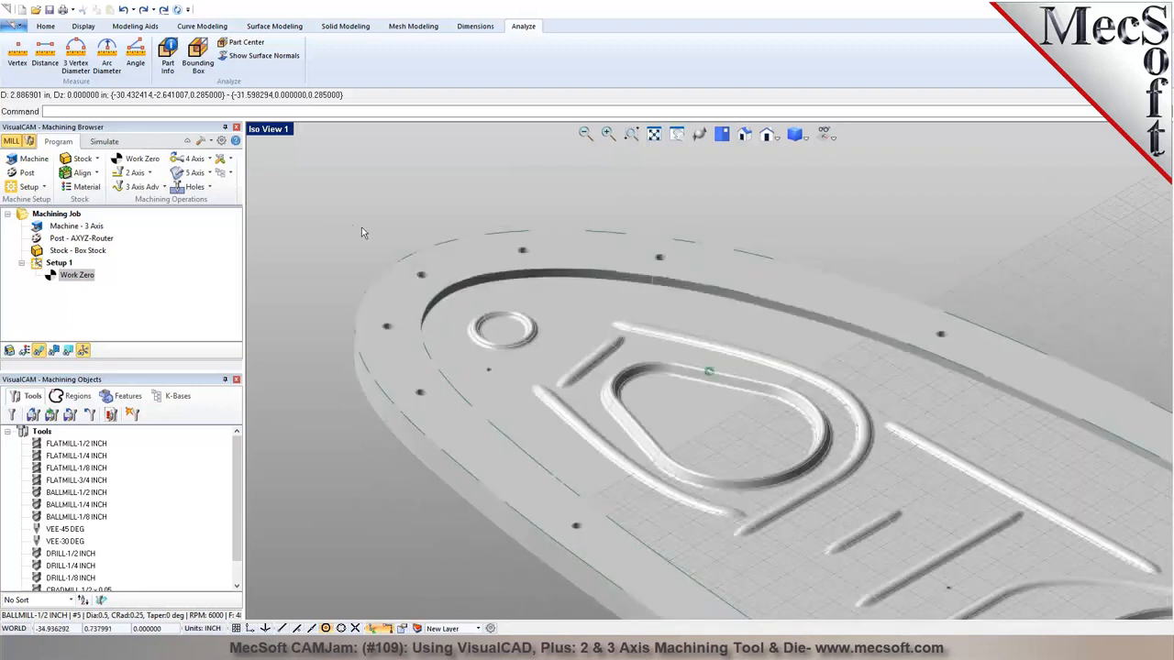
left_click(823, 134)
left_click(857, 147)
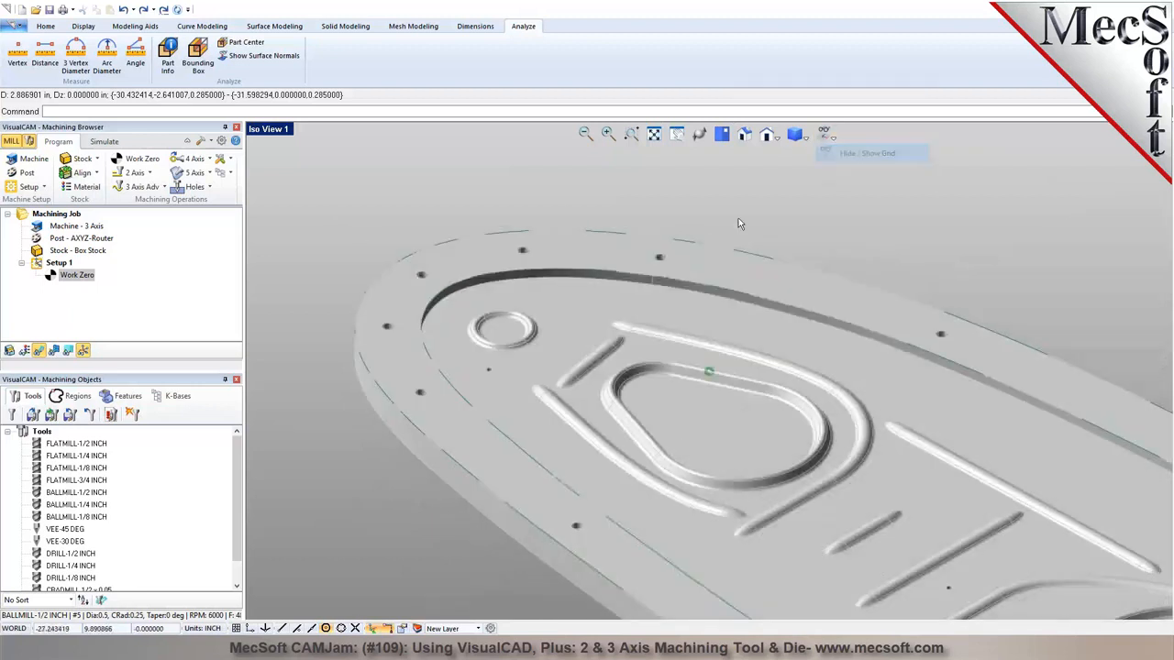
scroll(593, 229, "down", 1)
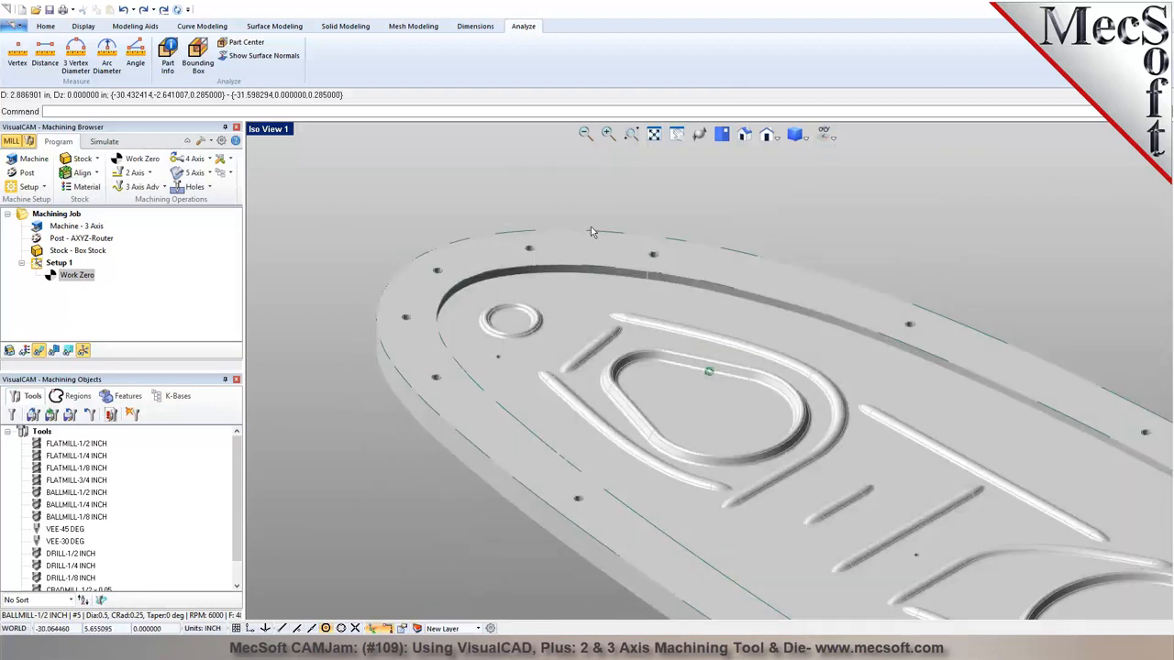
Measure the gap between the facing outer edges of the two adjacent raised ribs near the small ring
scroll(567, 223, "down", 3)
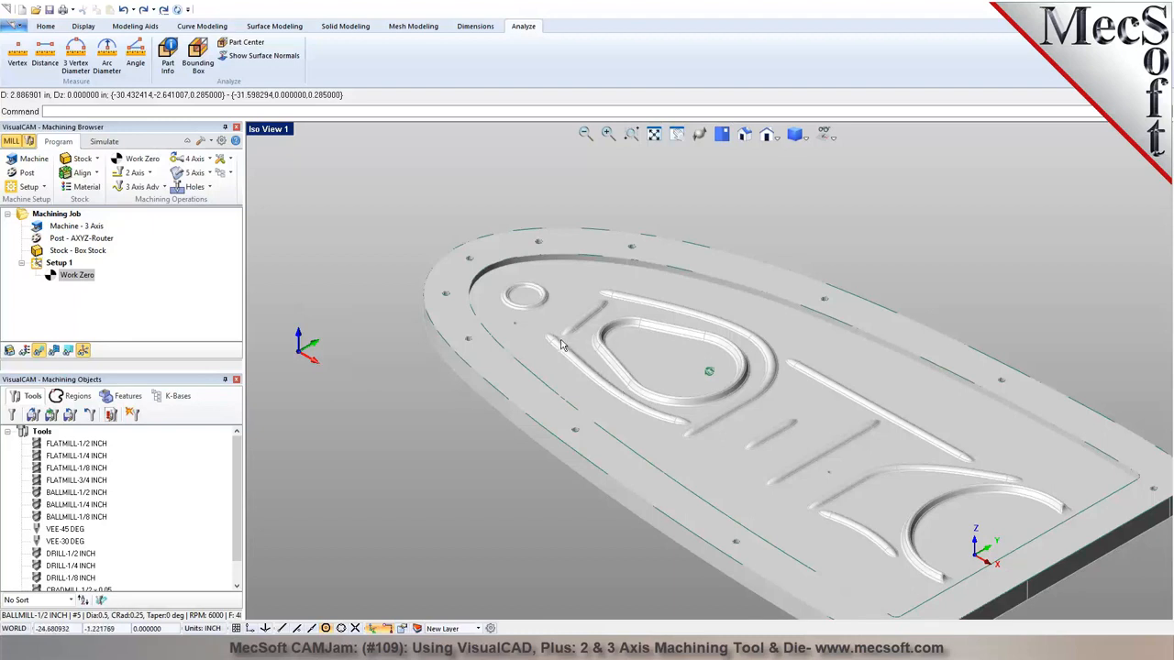
scroll(566, 348, "up", 1)
scroll(567, 347, "down", 2)
scroll(567, 348, "up", 4)
scroll(563, 344, "up", 5)
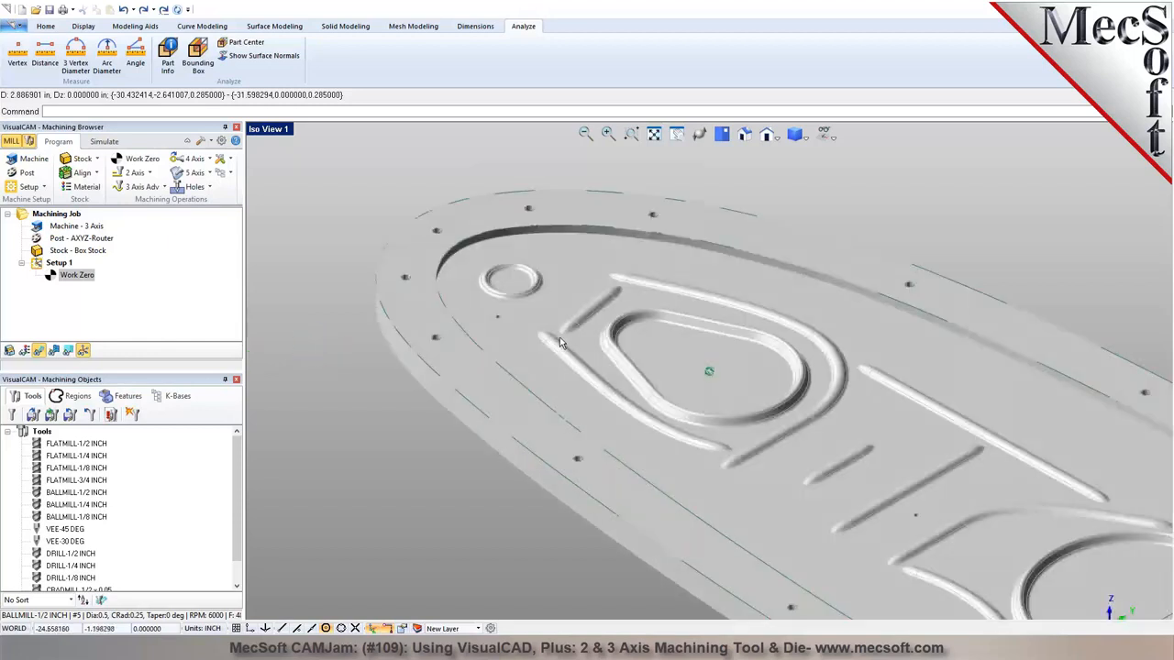
scroll(561, 339, "up", 7)
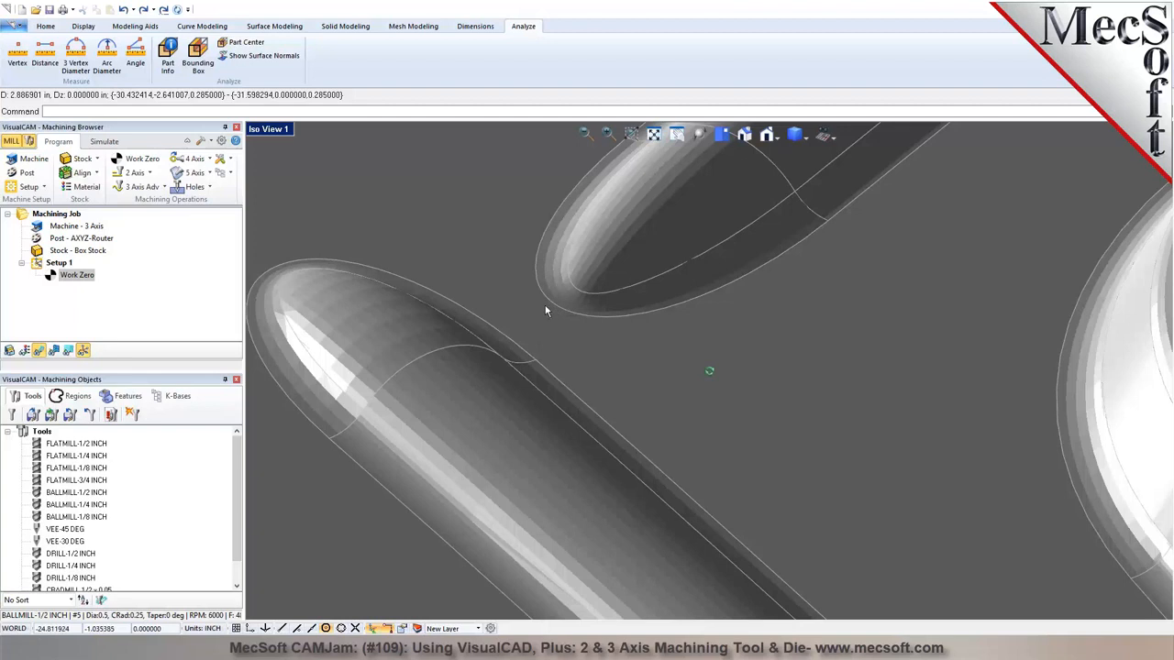
left_click(46, 60)
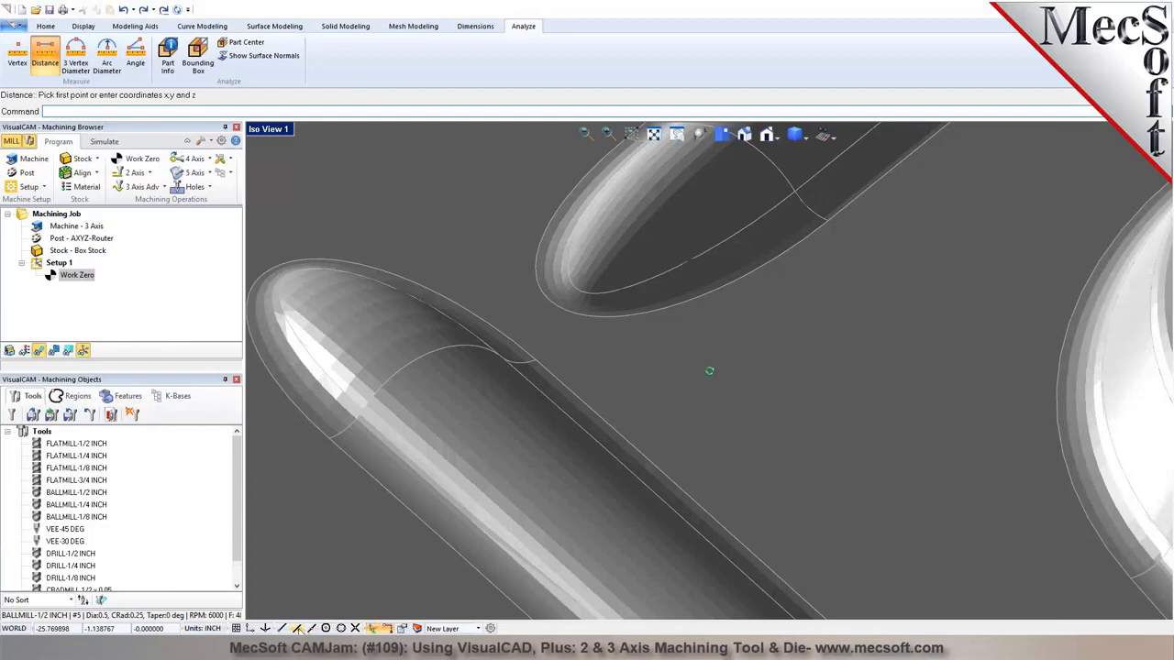
left_click(512, 335)
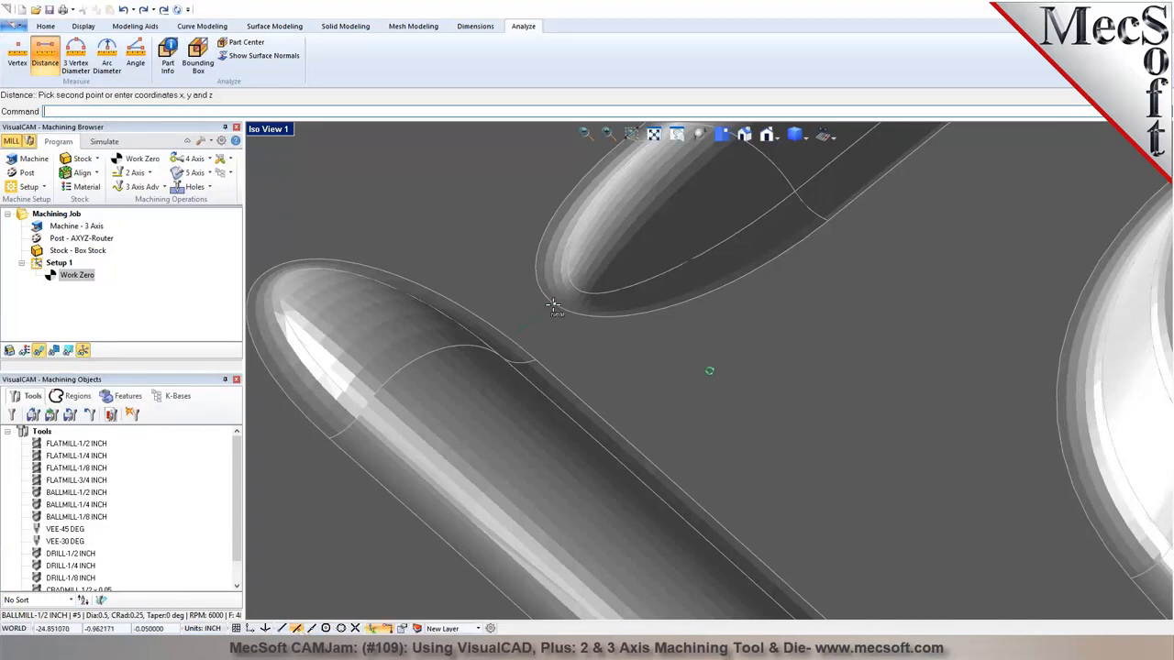
left_click(552, 306)
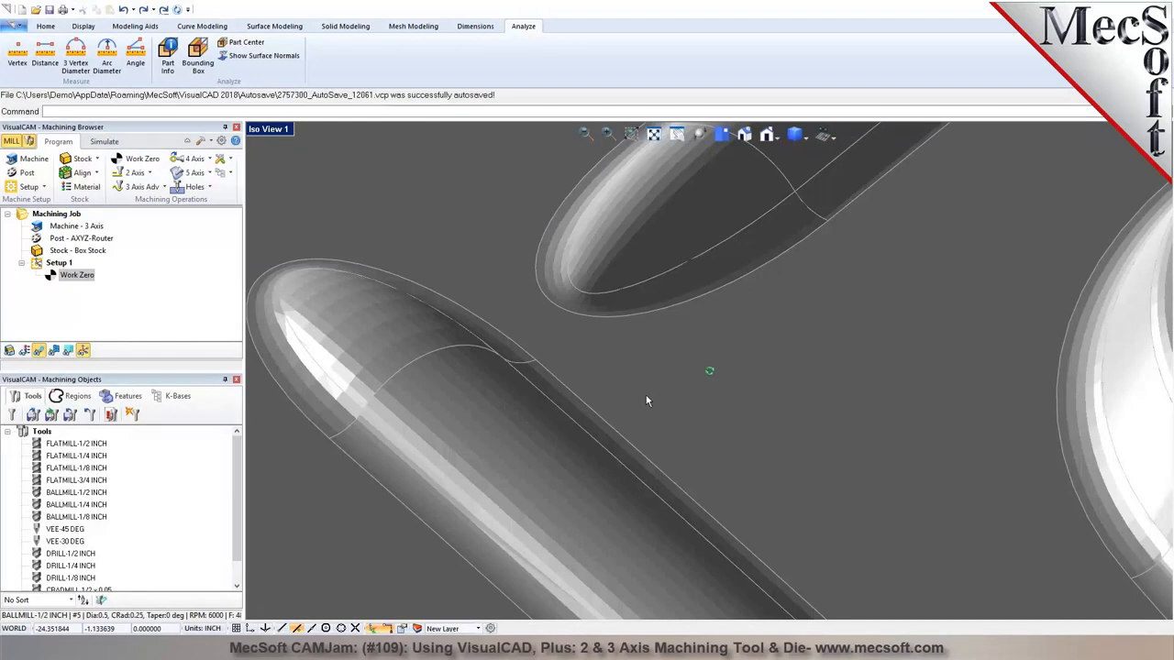
left_click(43, 61)
left_click(520, 334)
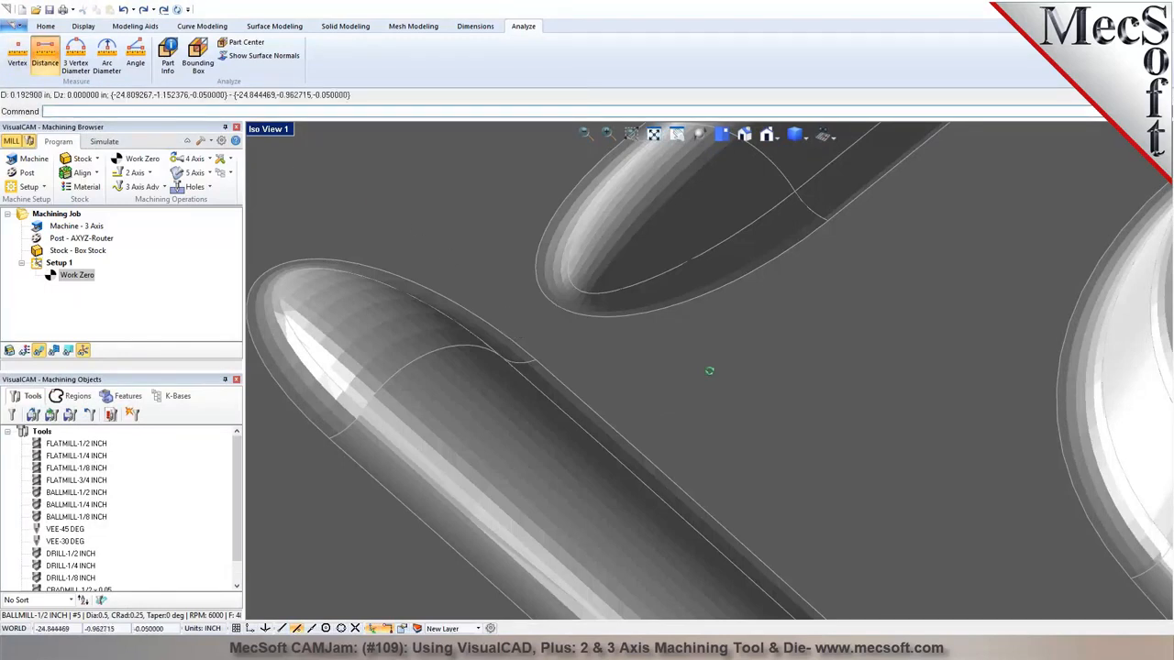
left_click(554, 307)
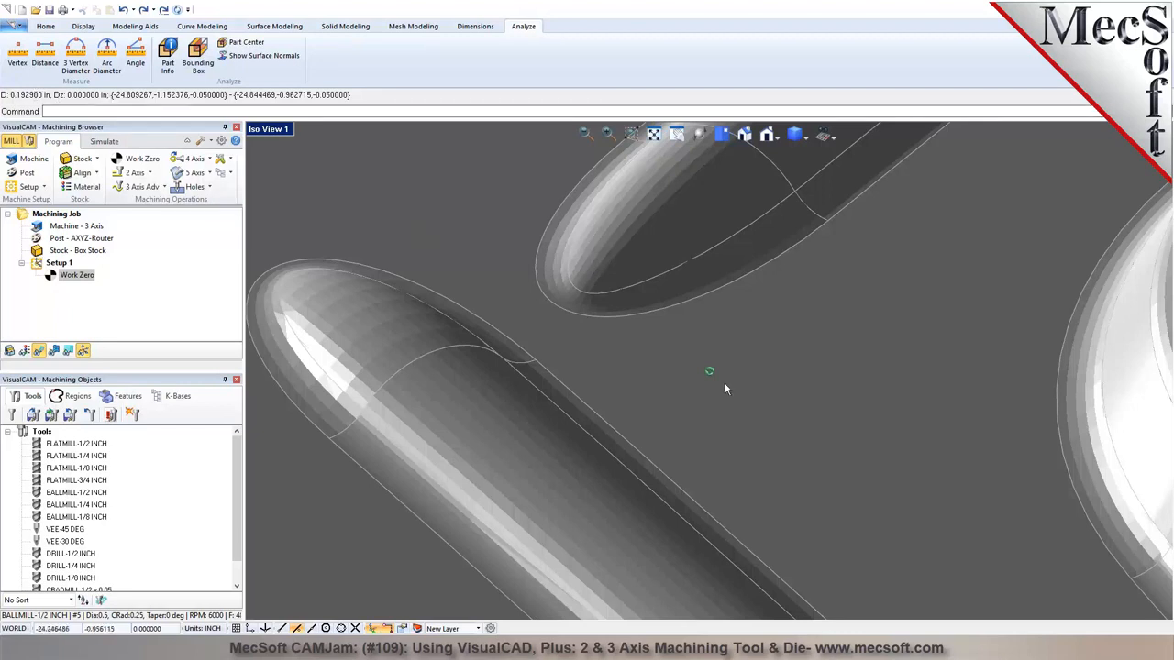
Switch to a top view of the whole base plate
scroll(636, 376, "down", 3)
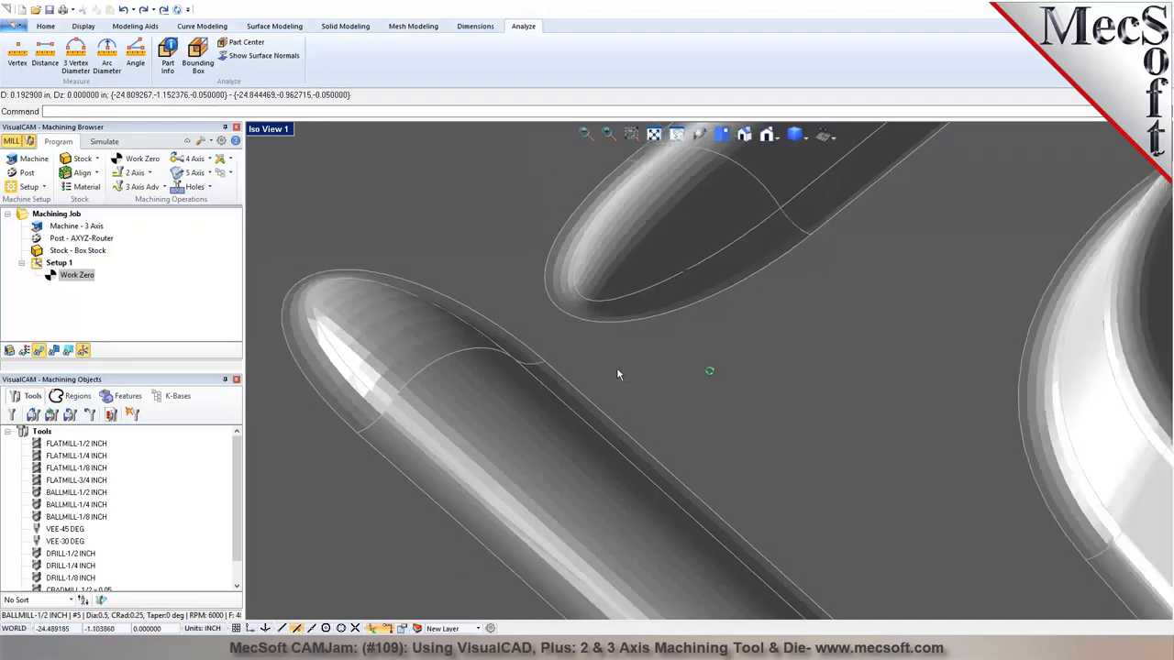
scroll(615, 365, "down", 2)
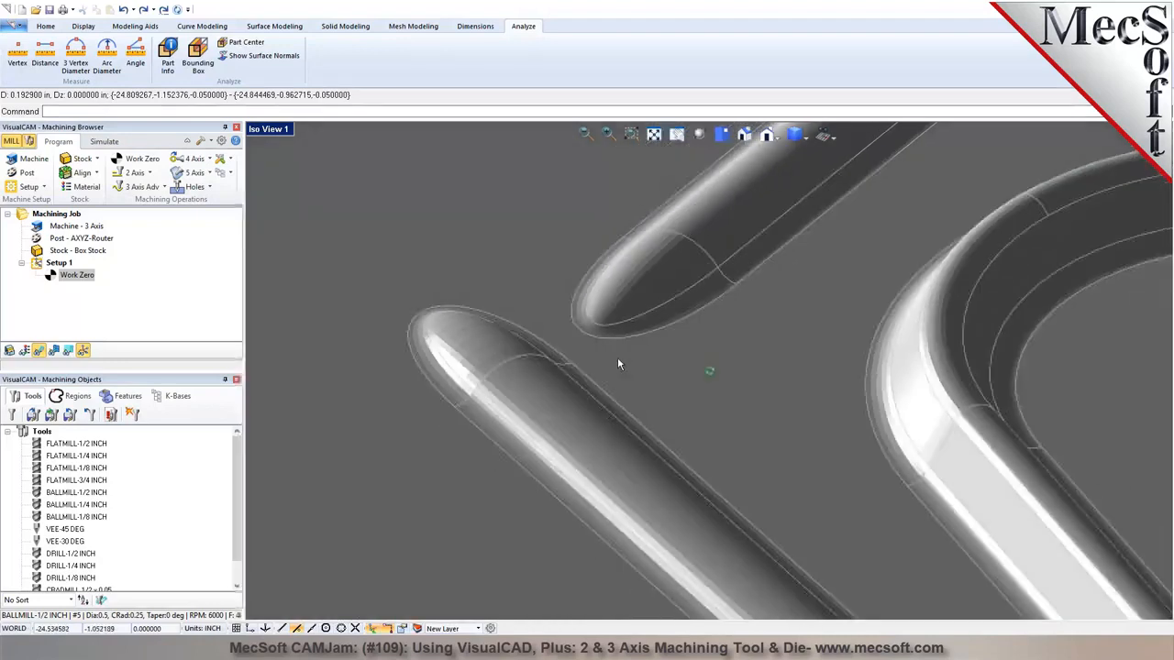
left_click(722, 135)
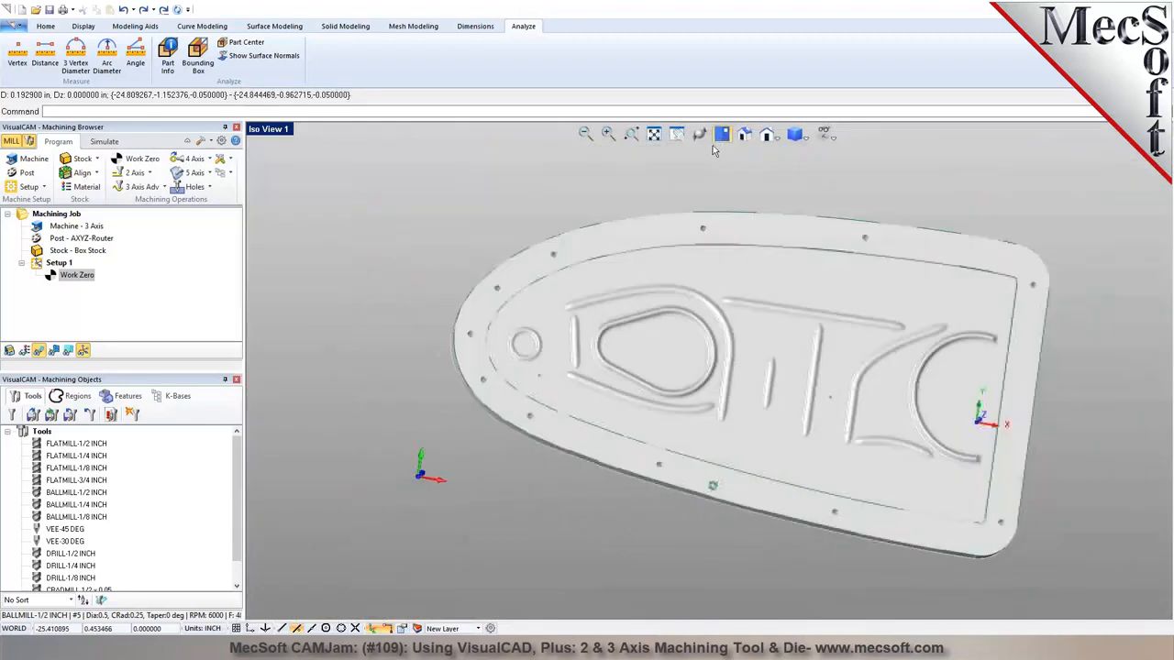
Switch to the isometric view and set the part faceting tolerance to 0.0001 inches for a smoother display of the ribs
left_click(745, 135)
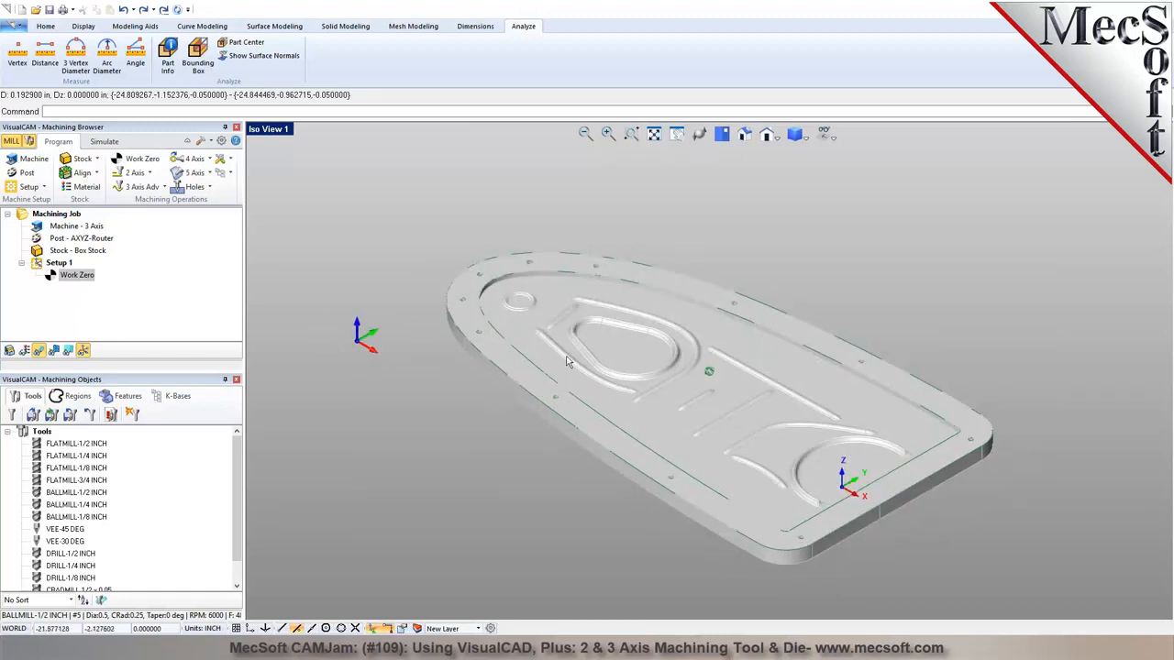
scroll(568, 364, "up", 5)
scroll(568, 363, "up", 5)
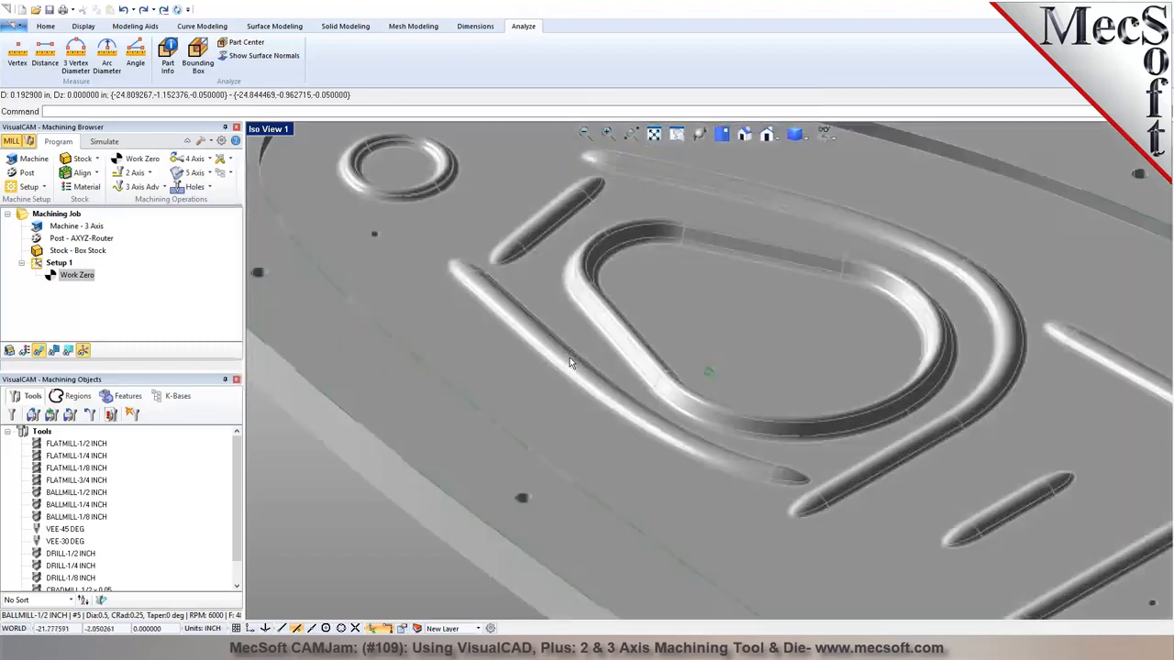
scroll(709, 371, "up", 3)
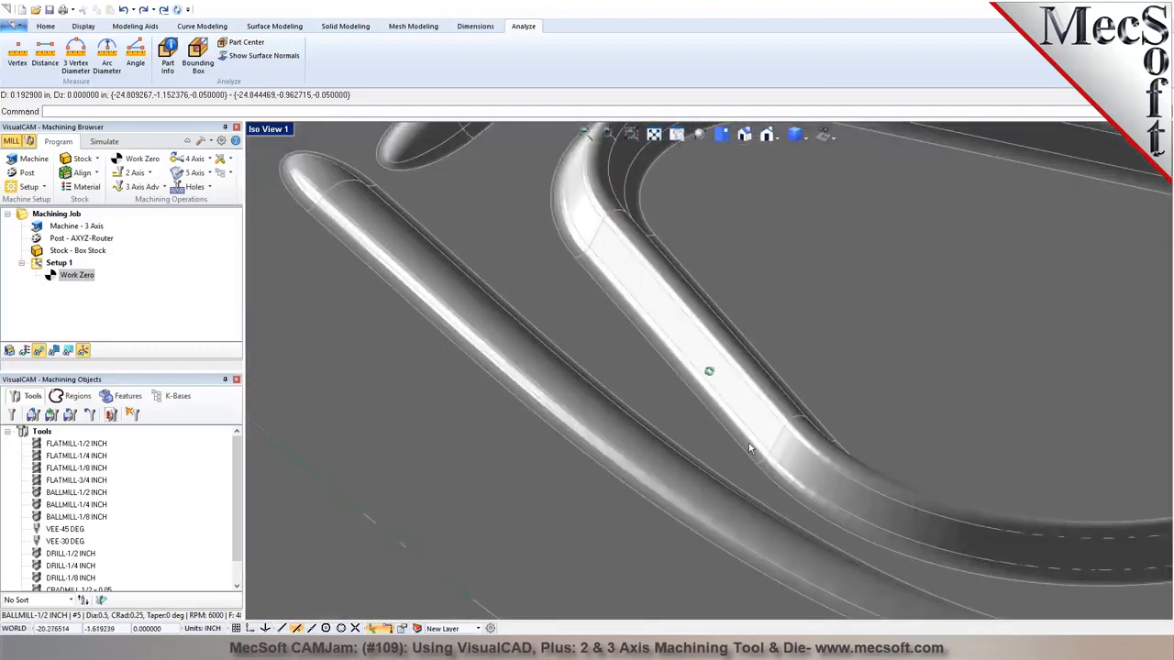
scroll(724, 505, "up", 3)
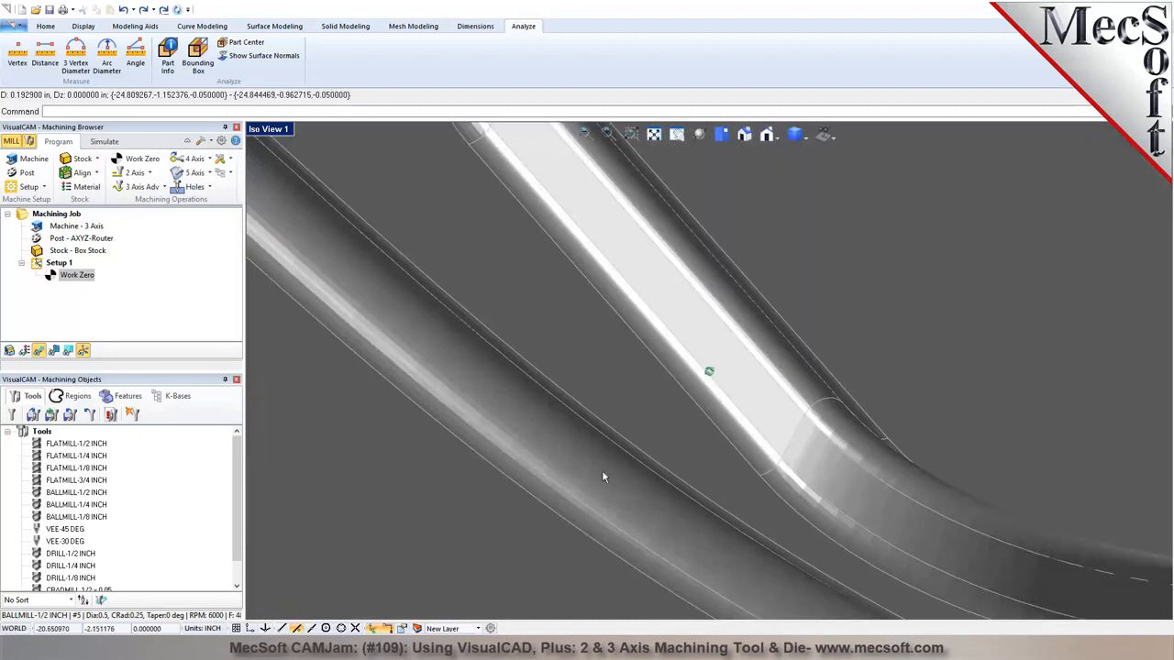
left_click(491, 628)
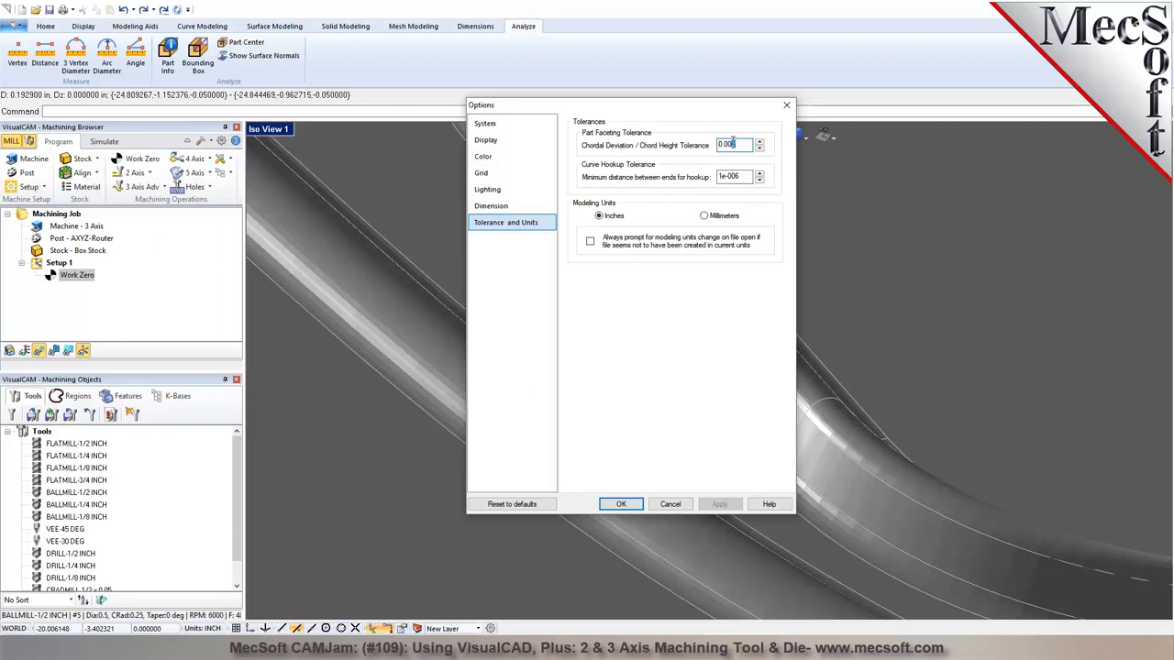
left_click(509, 141)
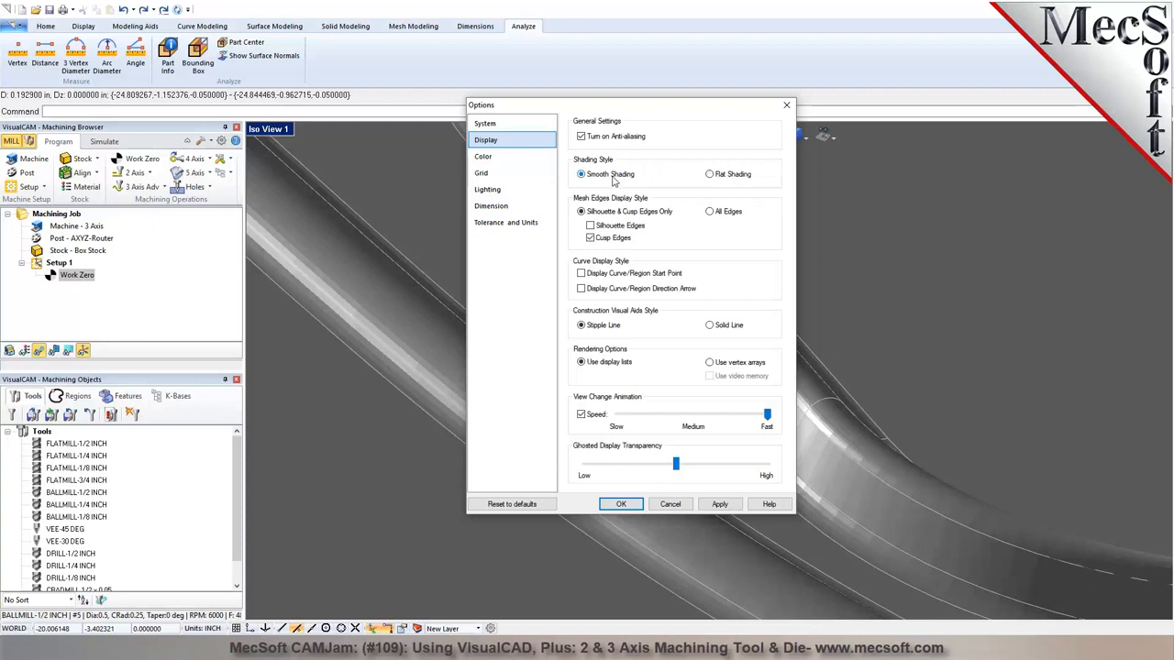
left_click(723, 505)
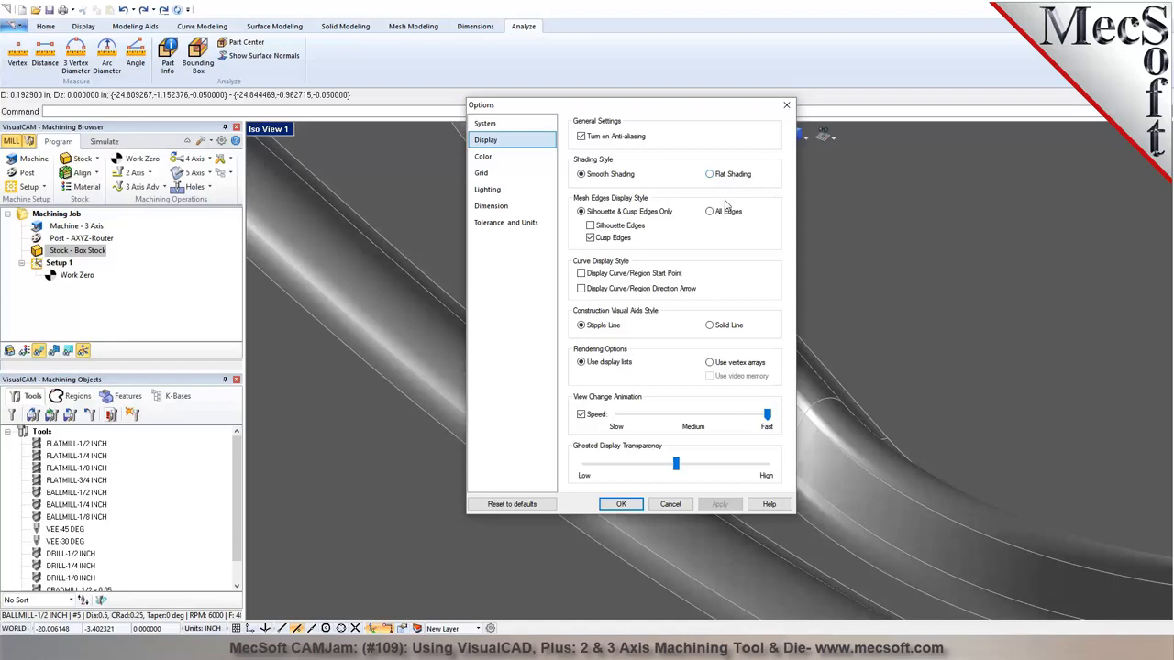
left_click(620, 503)
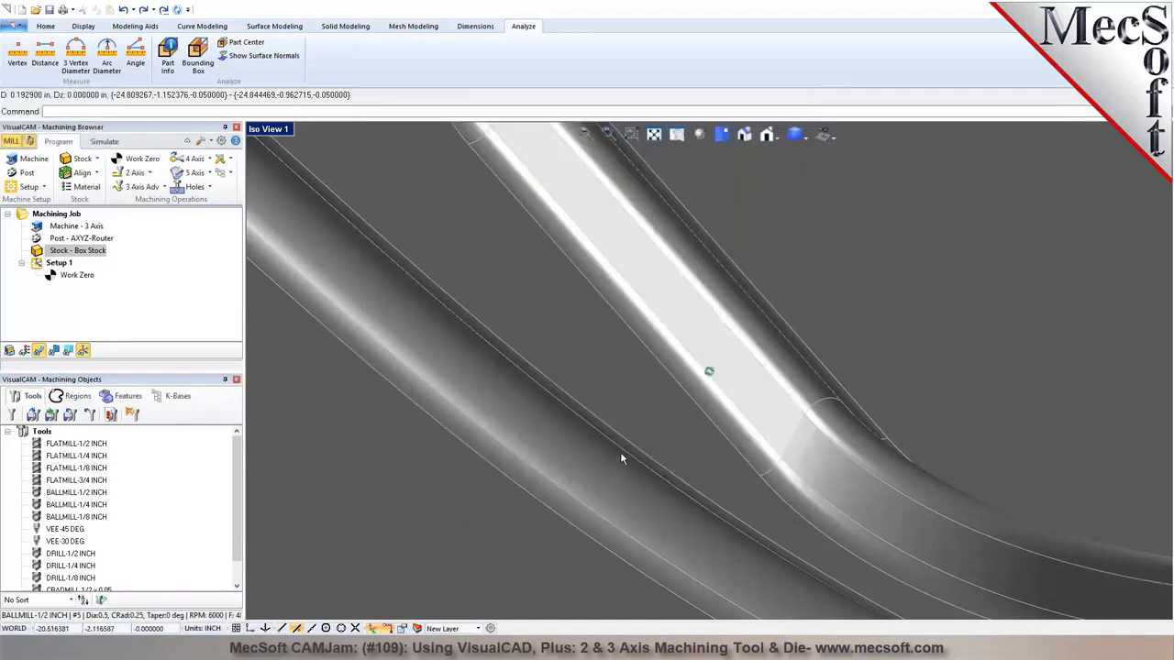
Check the part faceting tolerance setting and examine the shading of the ribs around the teardrop-shaped ring
scroll(621, 451, "down", 2)
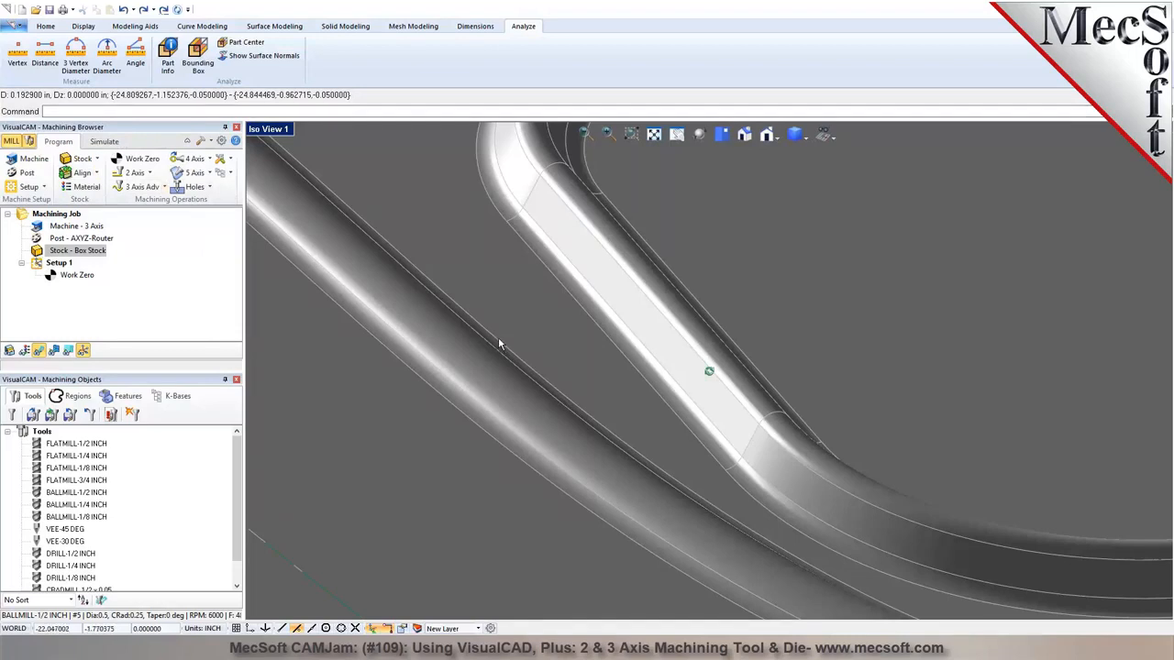
left_click(490, 628)
left_click(505, 222)
left_click(747, 144)
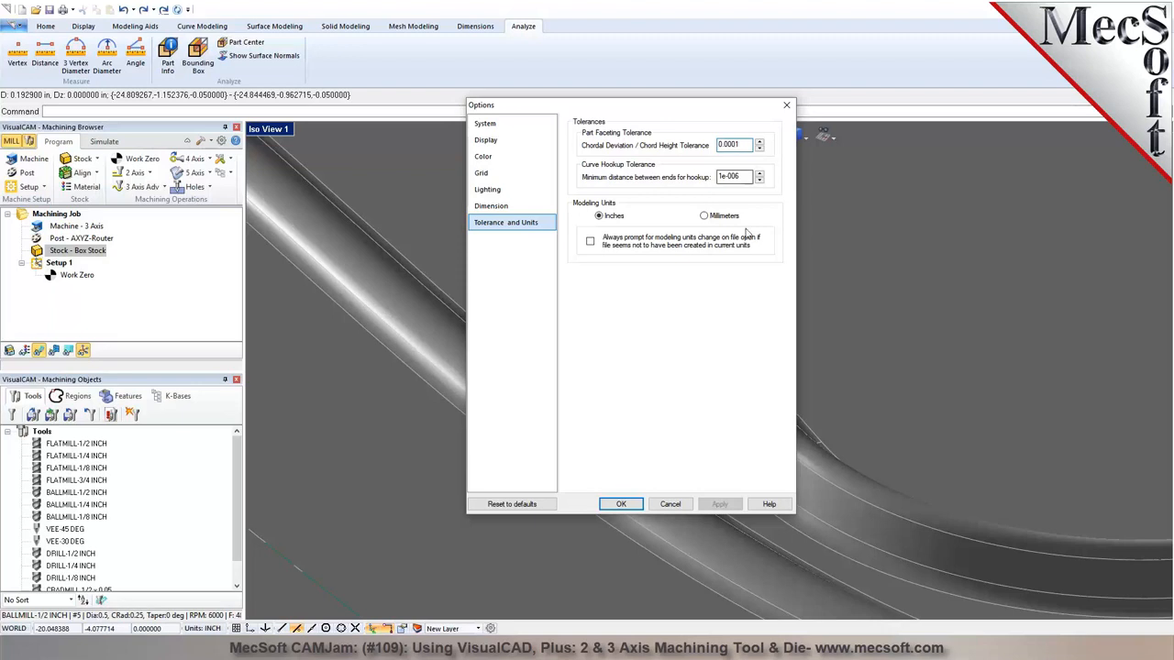
left_click(669, 504)
scroll(678, 438, "up", 5)
scroll(688, 429, "down", 5)
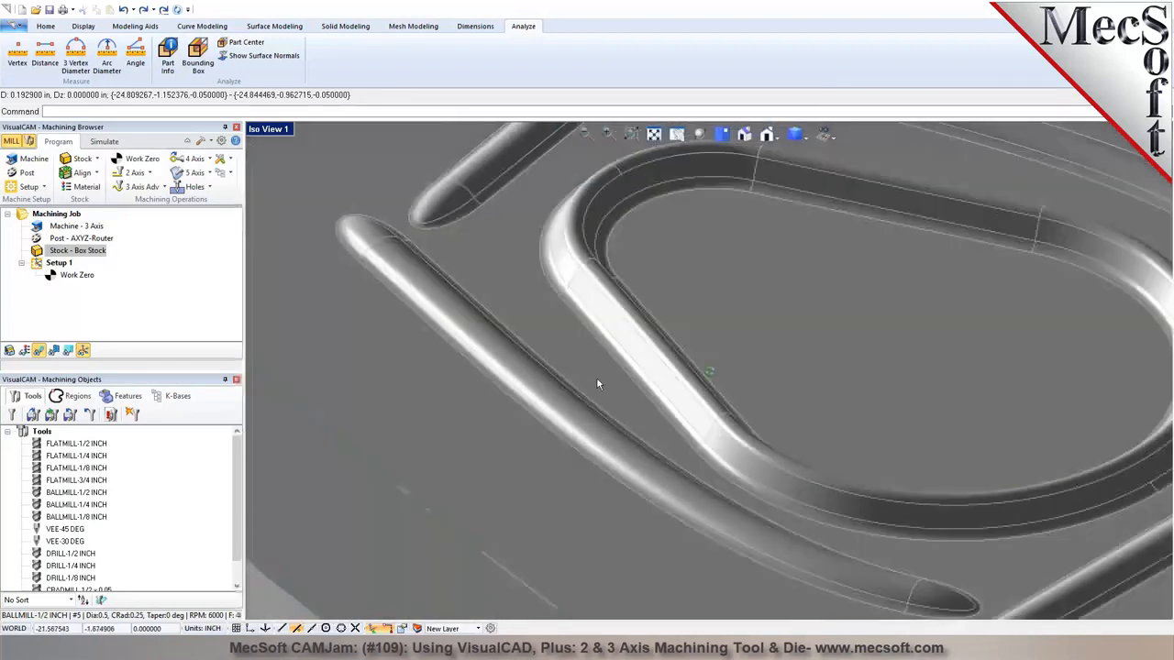
scroll(613, 363, "up", 1)
scroll(587, 361, "down", 3)
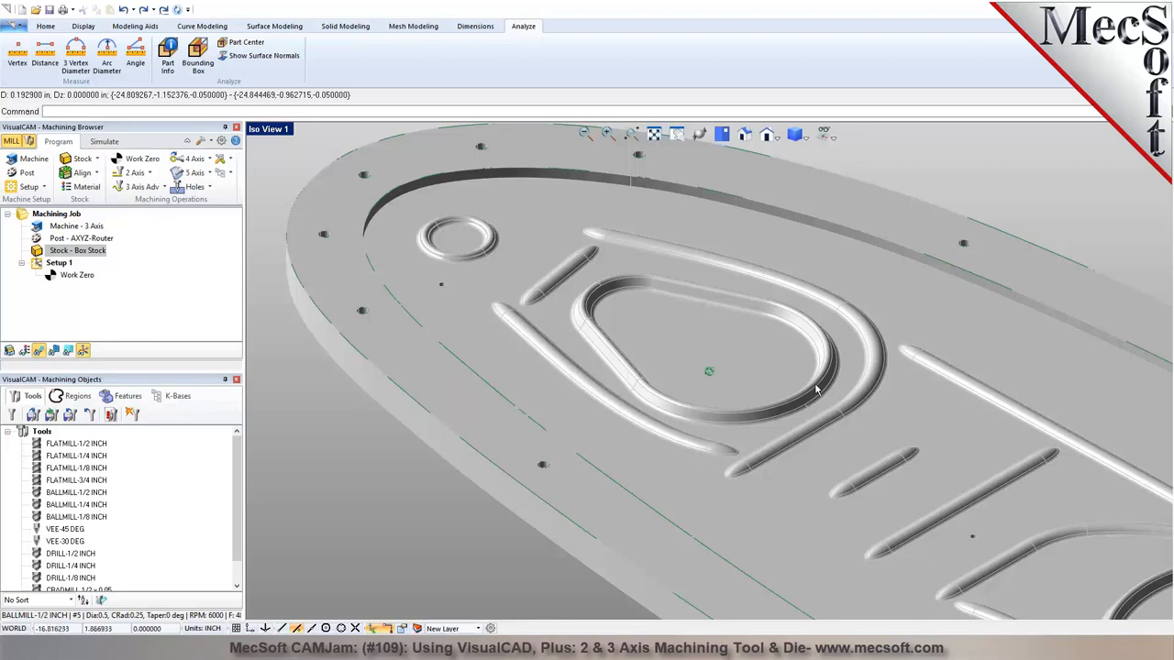
scroll(819, 389, "up", 2)
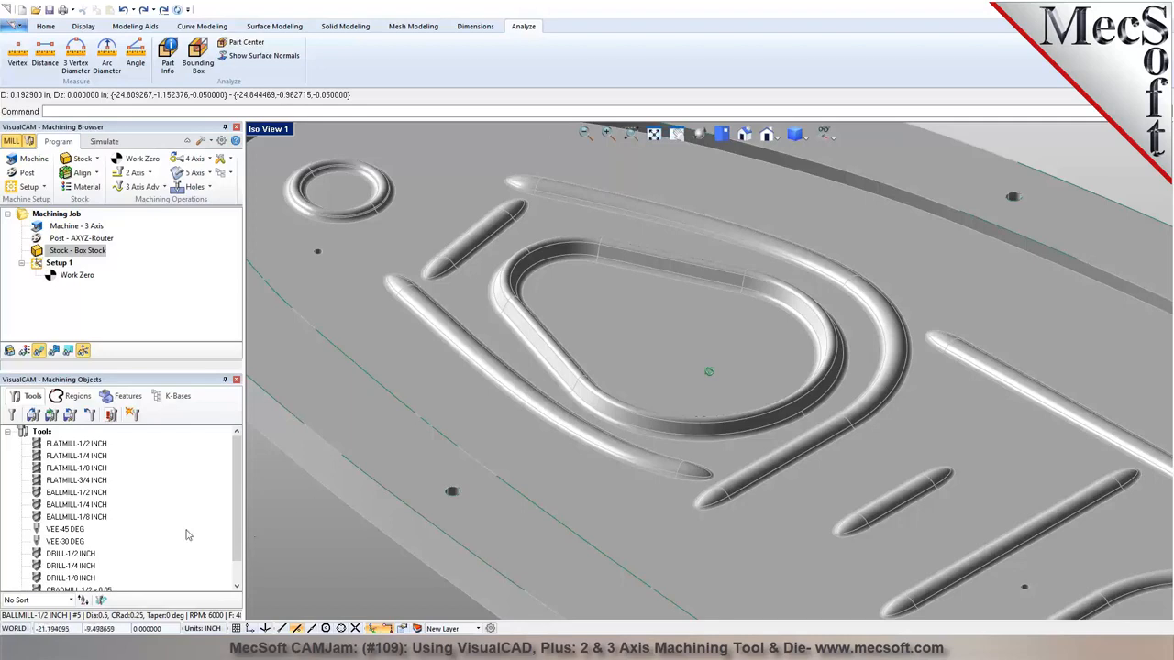
Set the tool number, adjust register and cutcom register of FLATMILL-3/4 INCH to 7 and save the edits to the tool
left_click(57, 484)
double_click(57, 484)
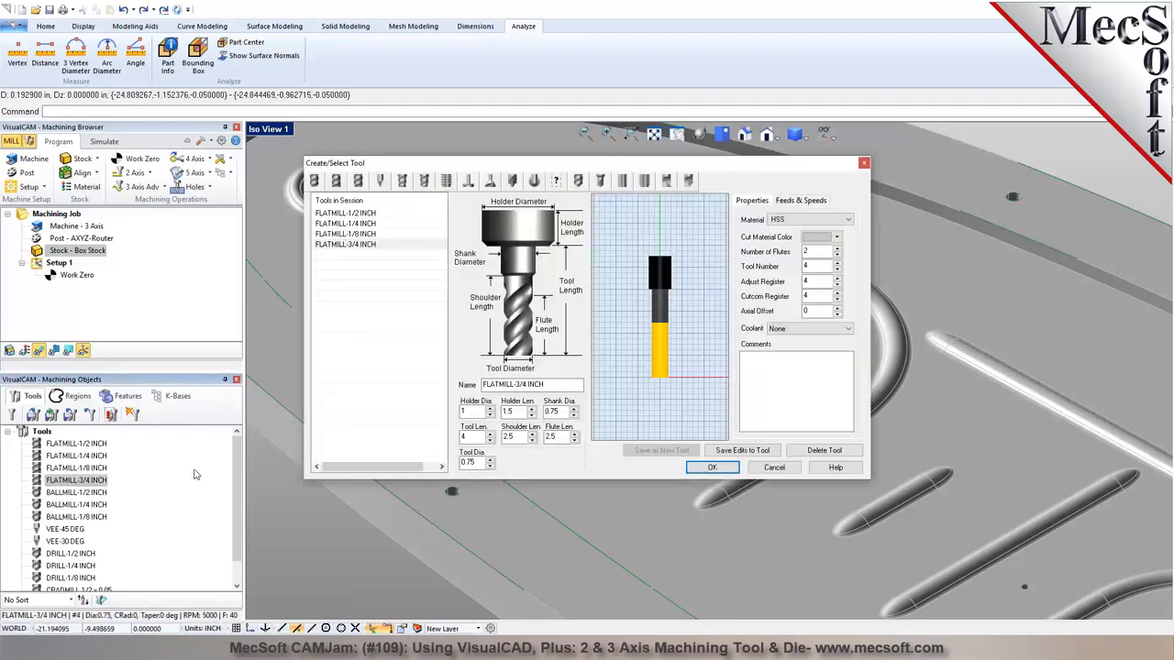
left_click(837, 264)
left_click(837, 264)
left_click(837, 278)
left_click(837, 278)
left_click(837, 279)
left_click(837, 294)
left_click(837, 293)
left_click(837, 293)
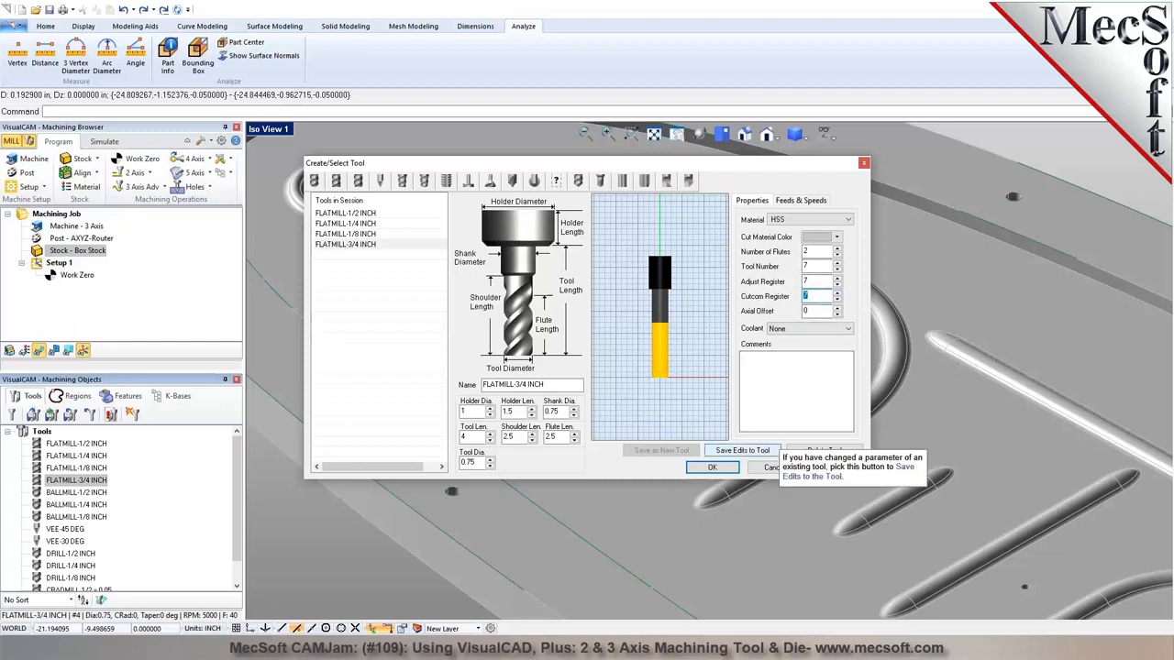
left_click(763, 451)
left_click(618, 366)
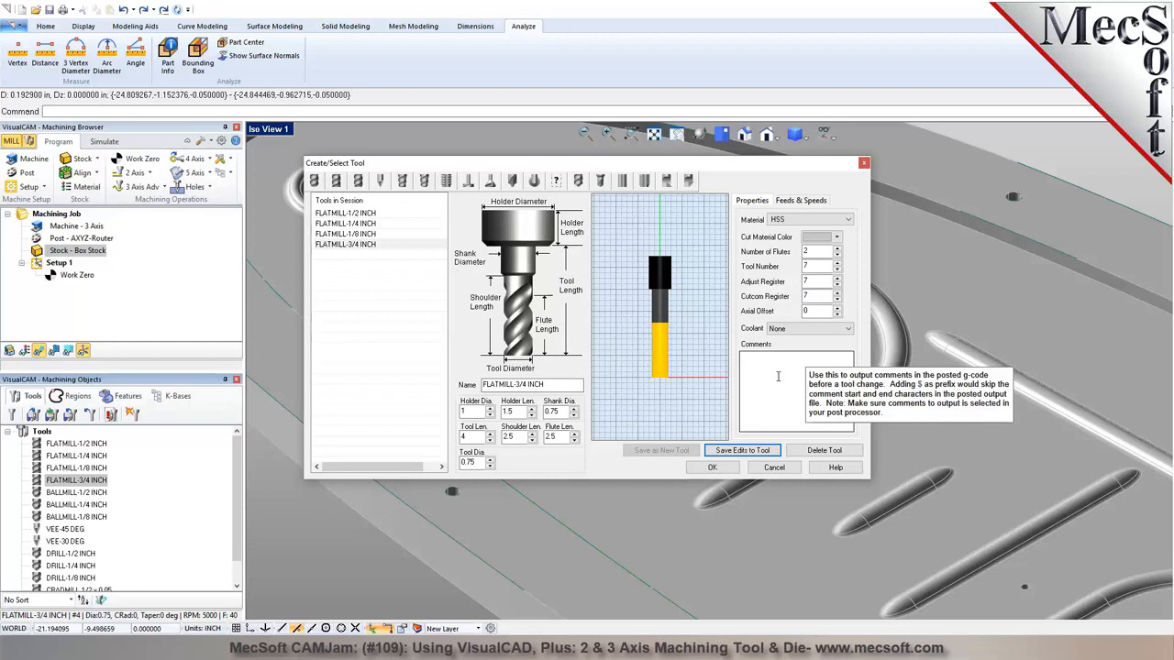
left_click(697, 469)
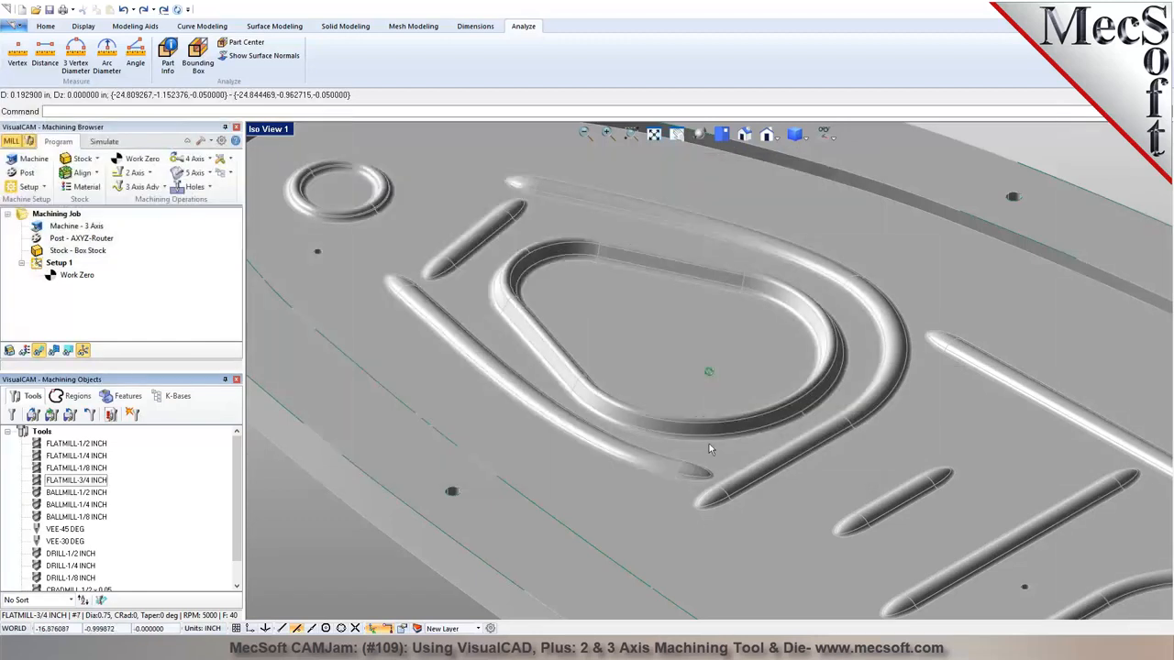
Highlight the extracted curve around the base plate's outer perimeter to check it, and clear the selection
scroll(709, 448, "down", 6)
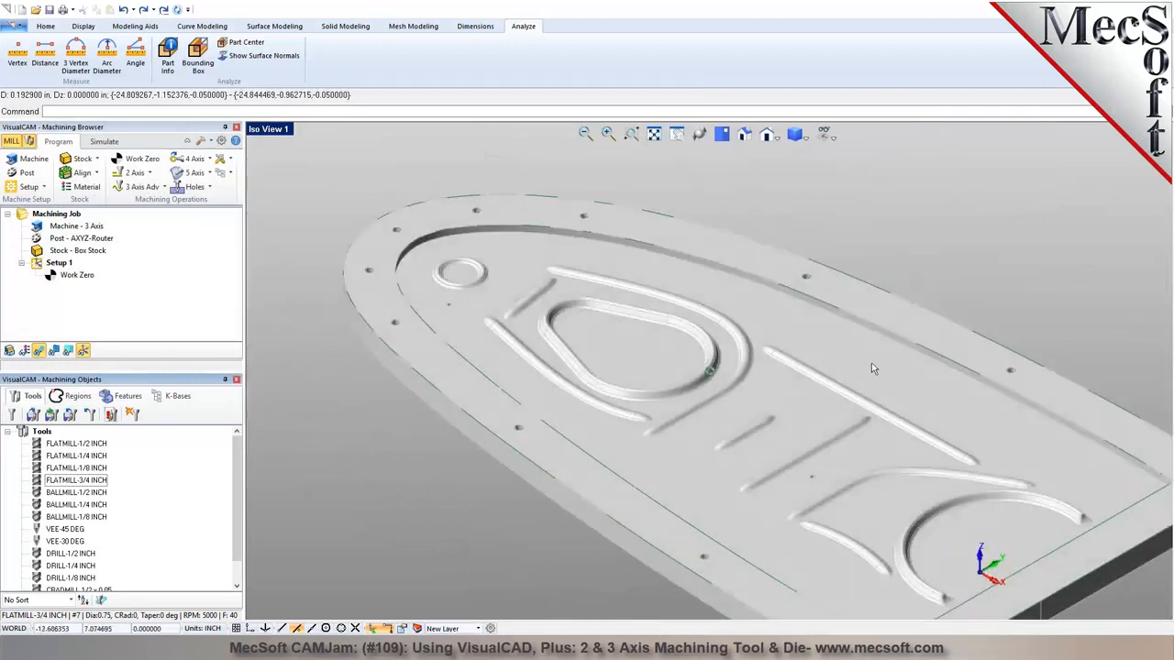
scroll(596, 379, "down", 1)
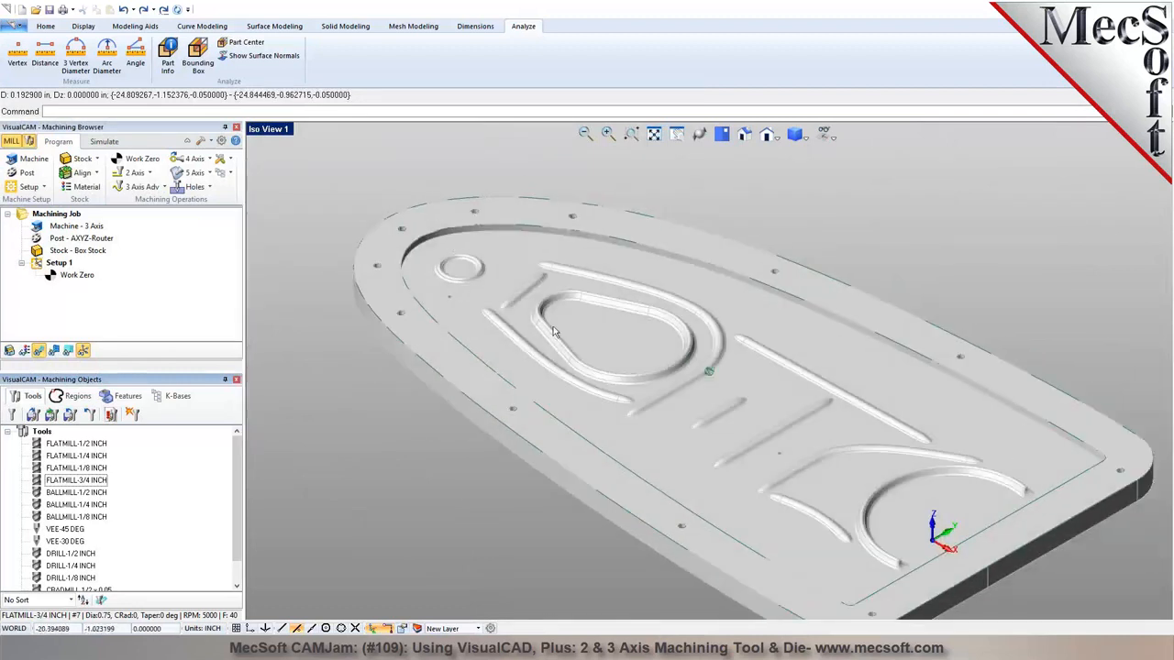
scroll(704, 275, "down", 1)
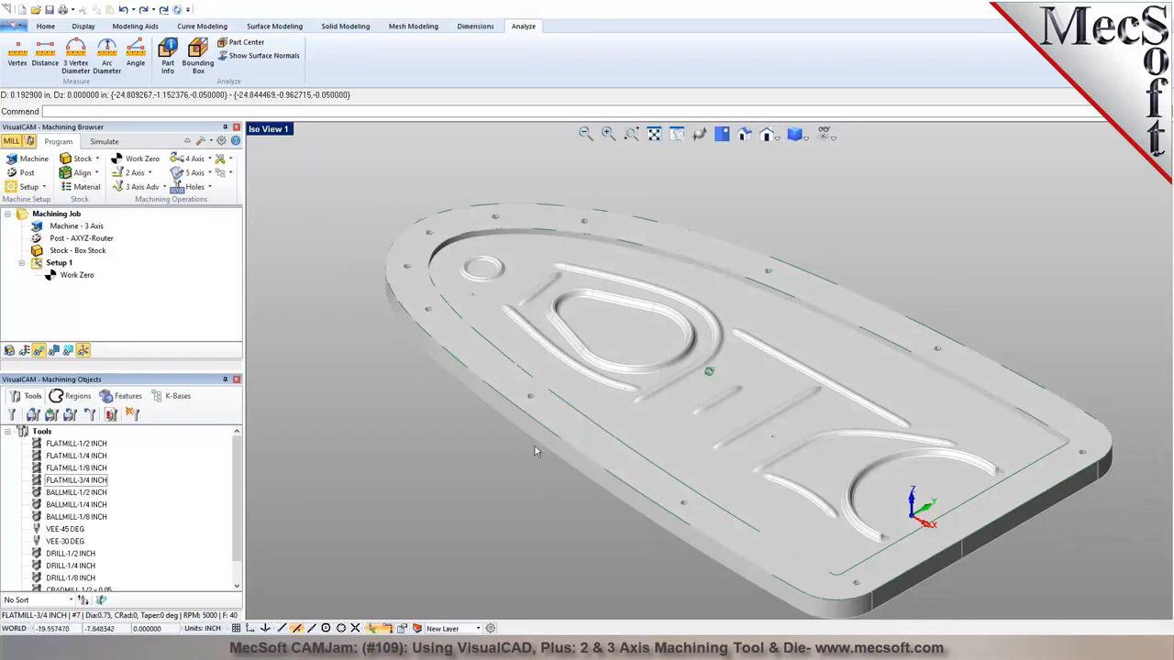
left_click(1038, 393)
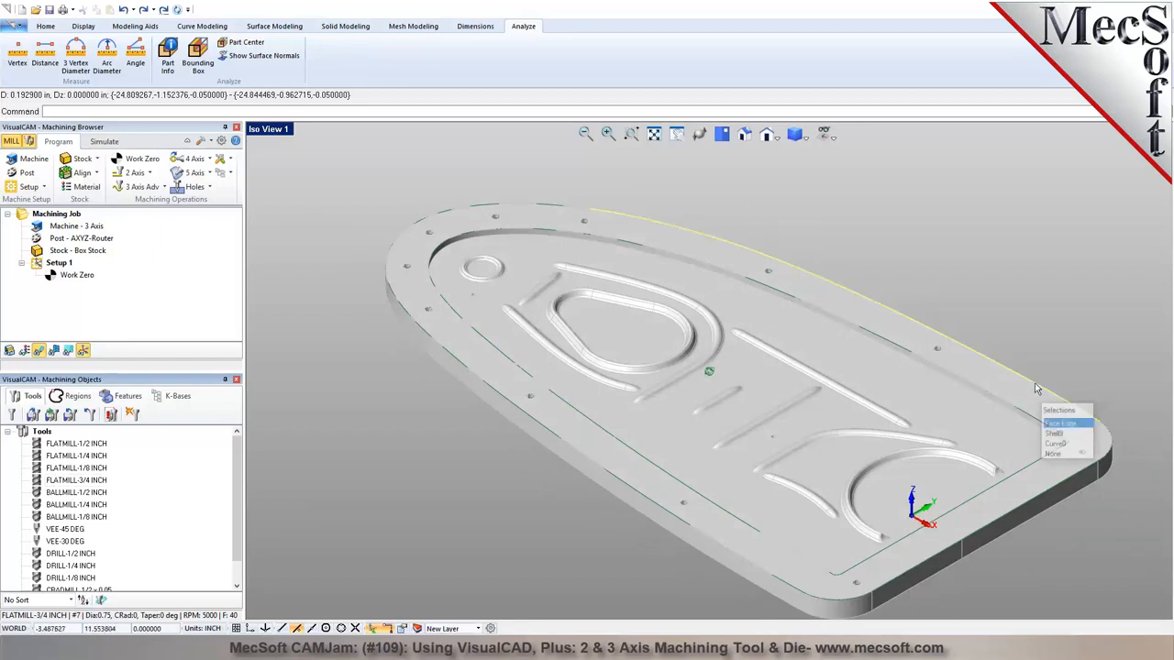
left_click(1054, 435)
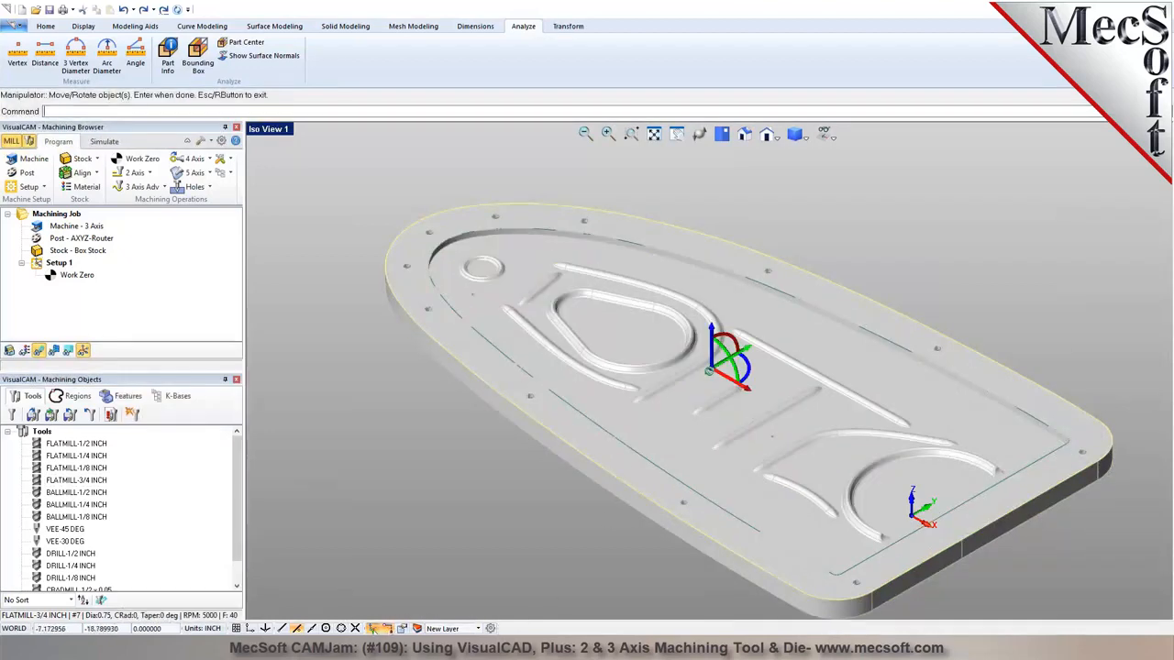
key("Escape")
left_click(471, 436)
Select Work Zero and review the available 2 axis, advanced 3 axis, 4 axis, hole-making and miscellaneous machining operations
left_click(86, 279)
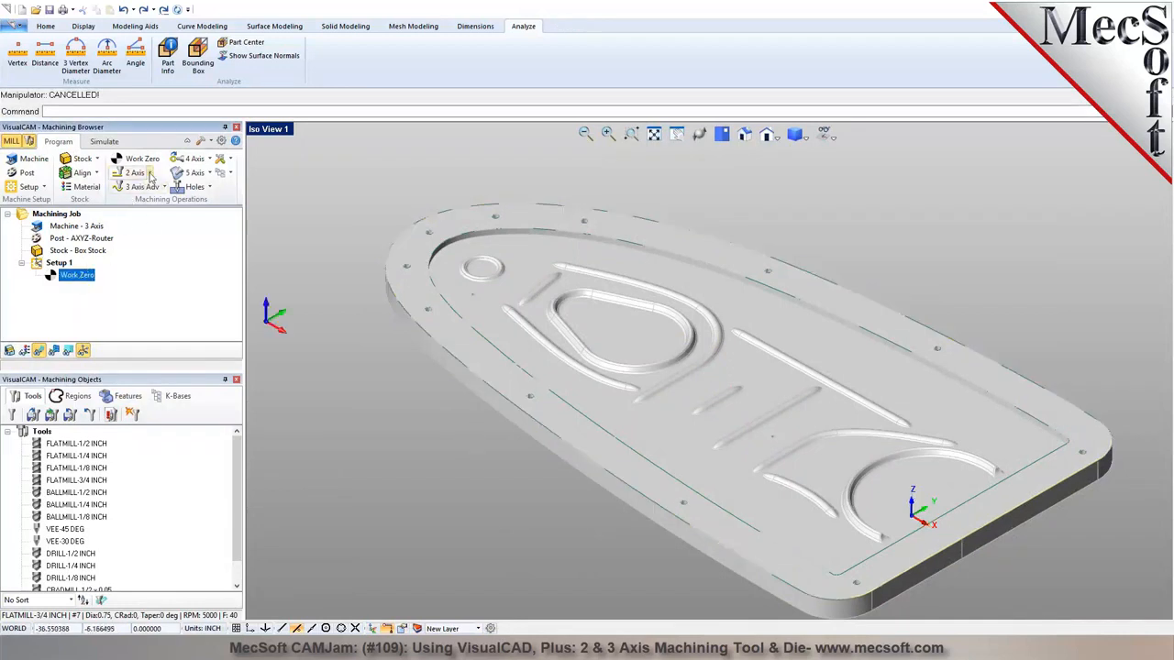
left_click(150, 174)
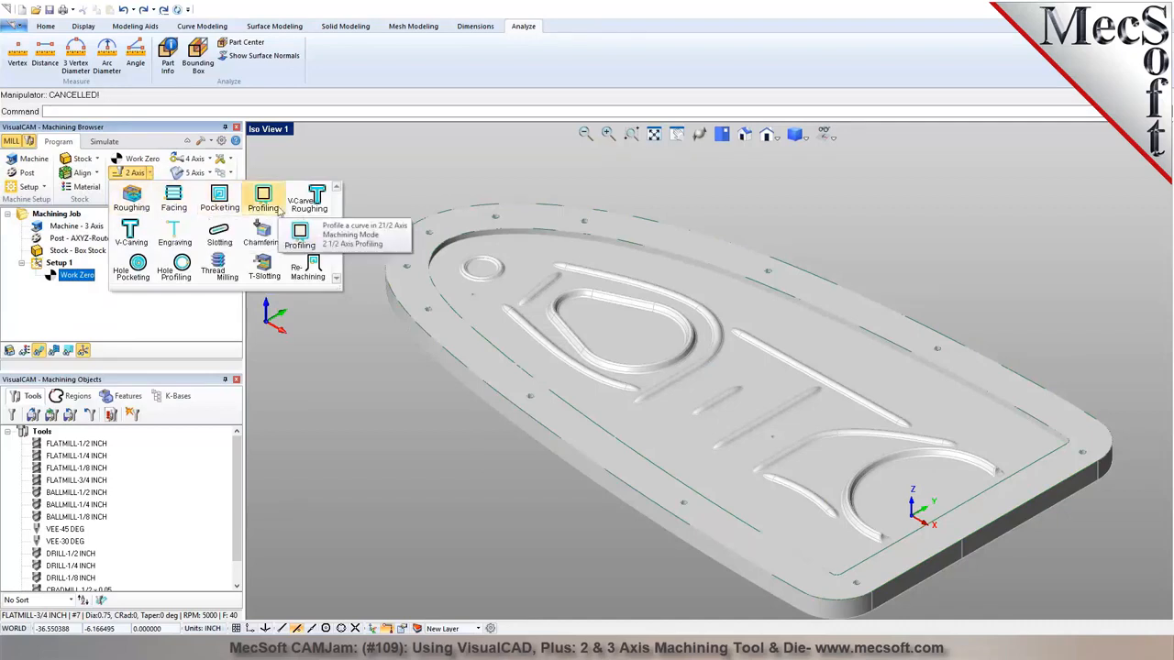
left_click(164, 187)
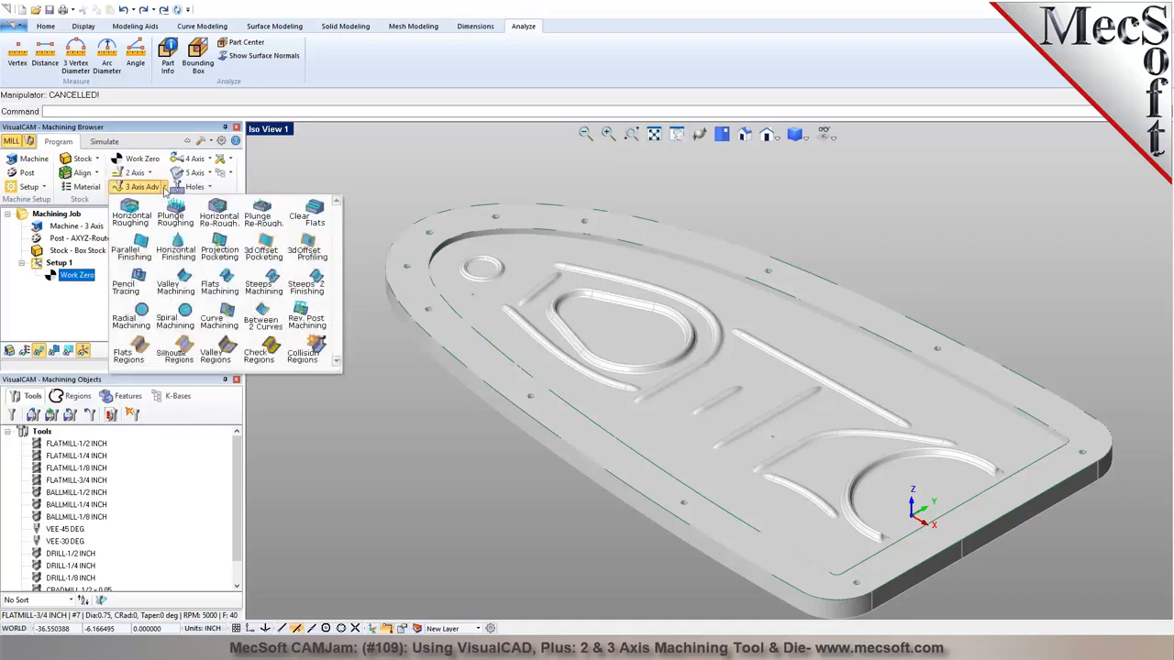
left_click(151, 174)
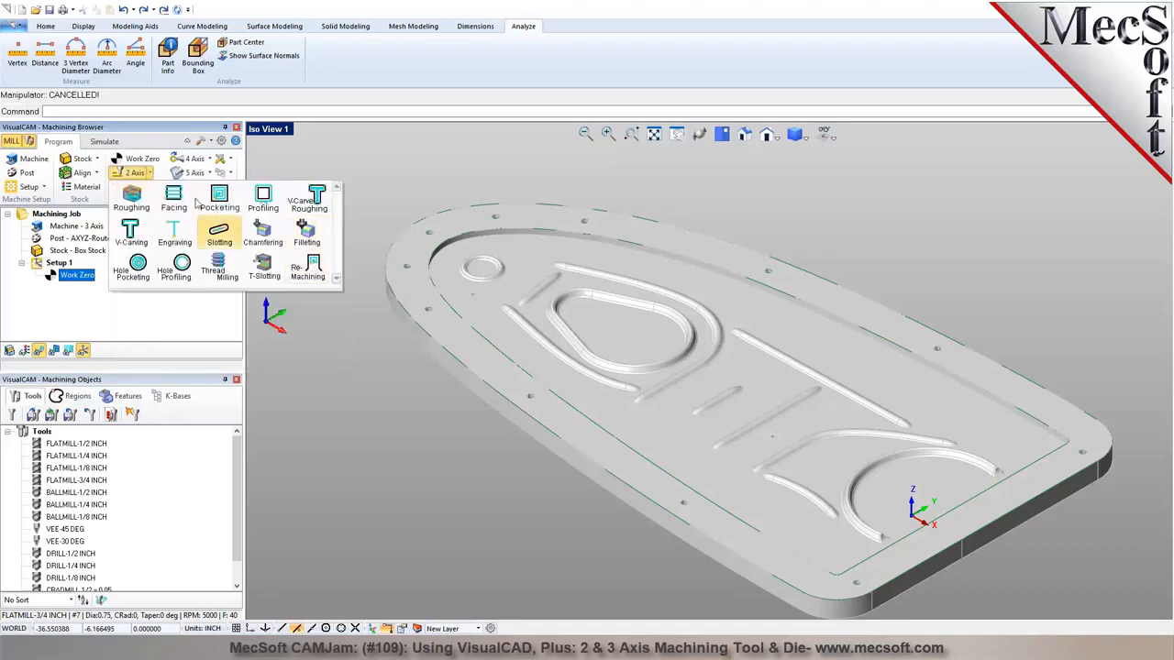
left_click(151, 174)
left_click(164, 188)
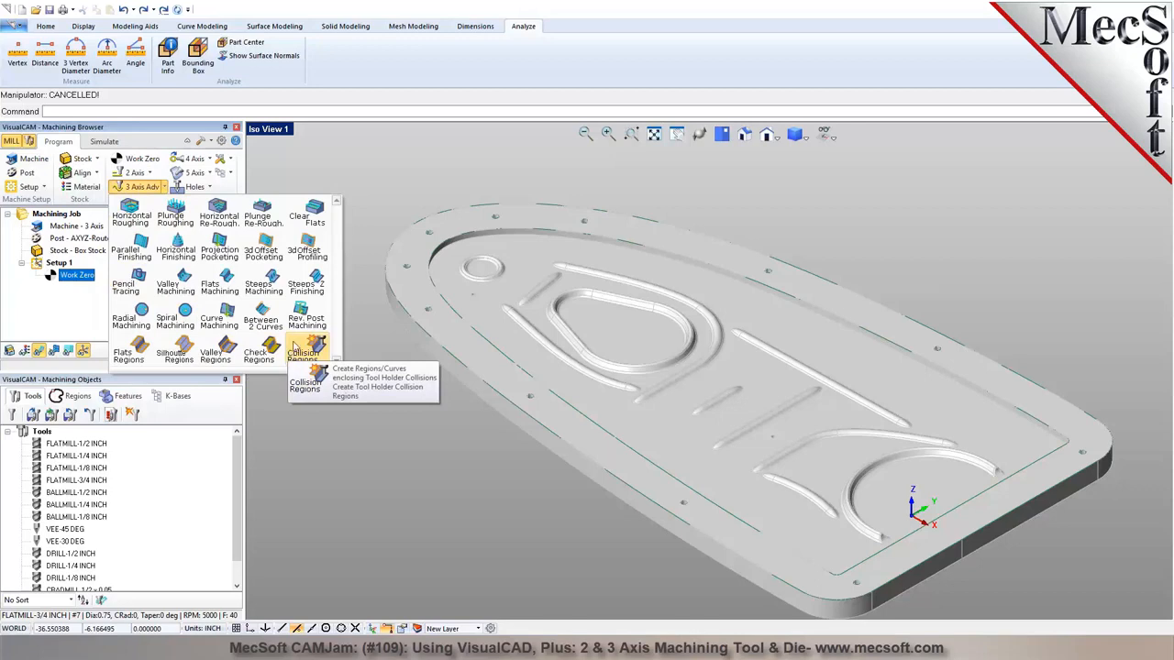
left_click(210, 160)
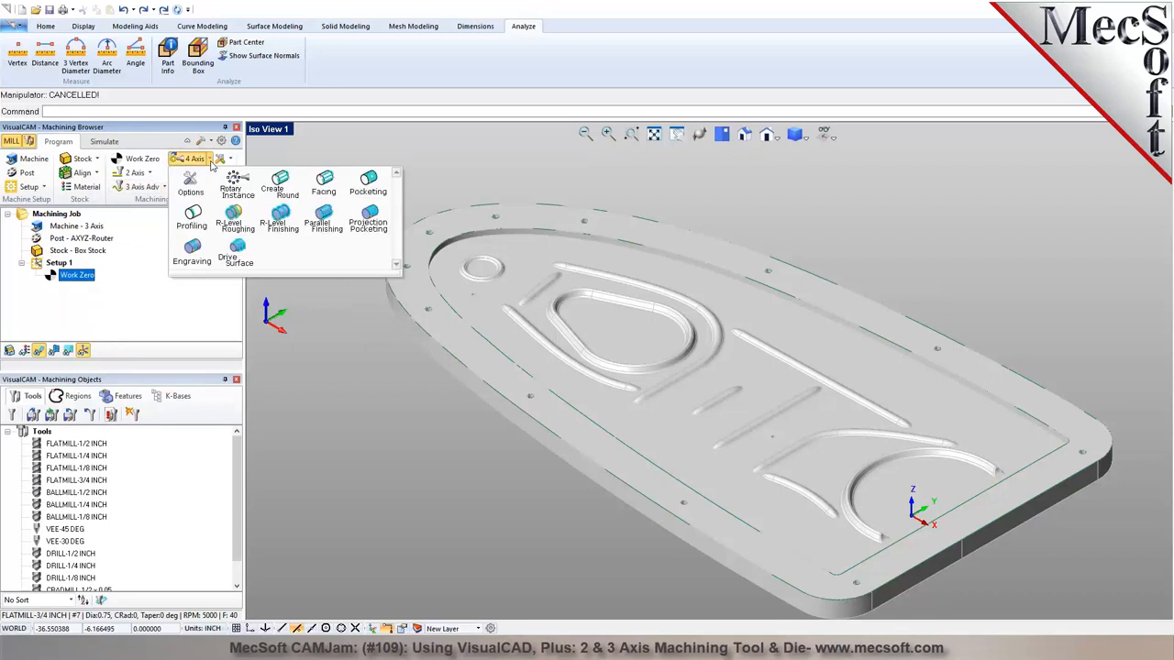
left_click(210, 161)
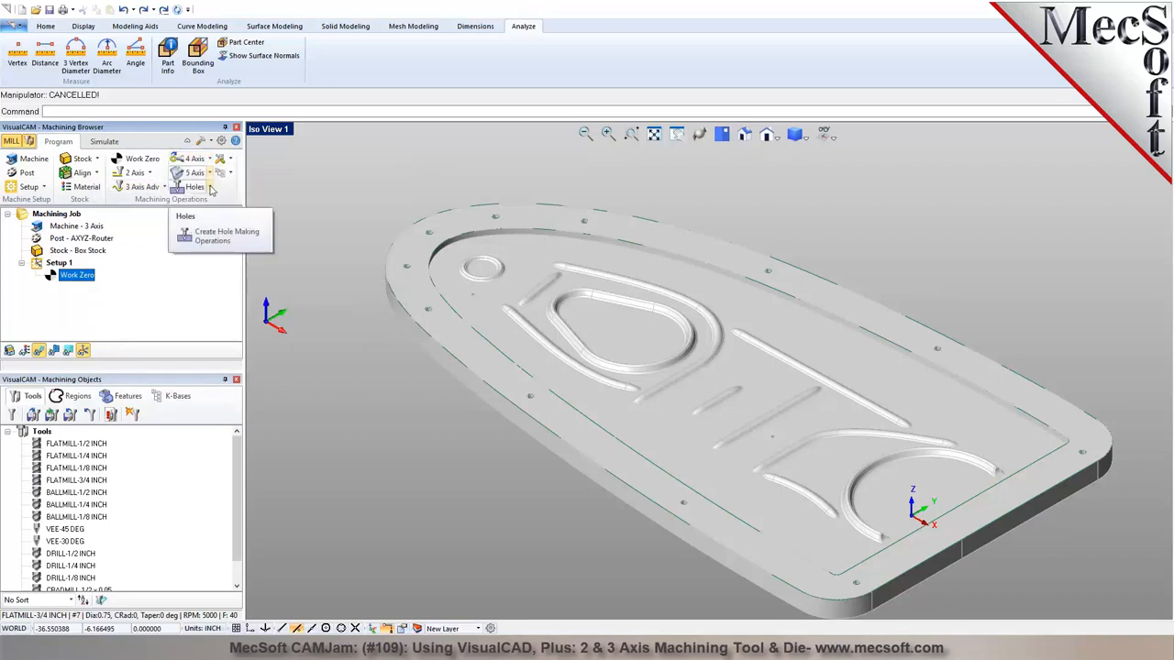
left_click(210, 188)
left_click(210, 188)
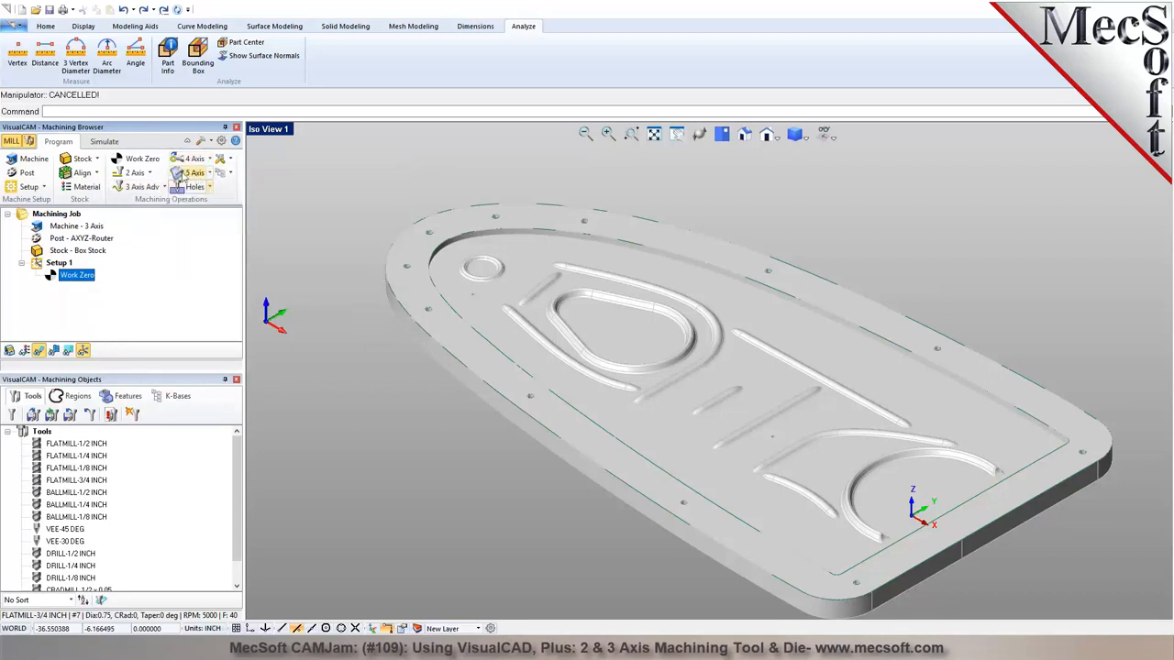
left_click(225, 160)
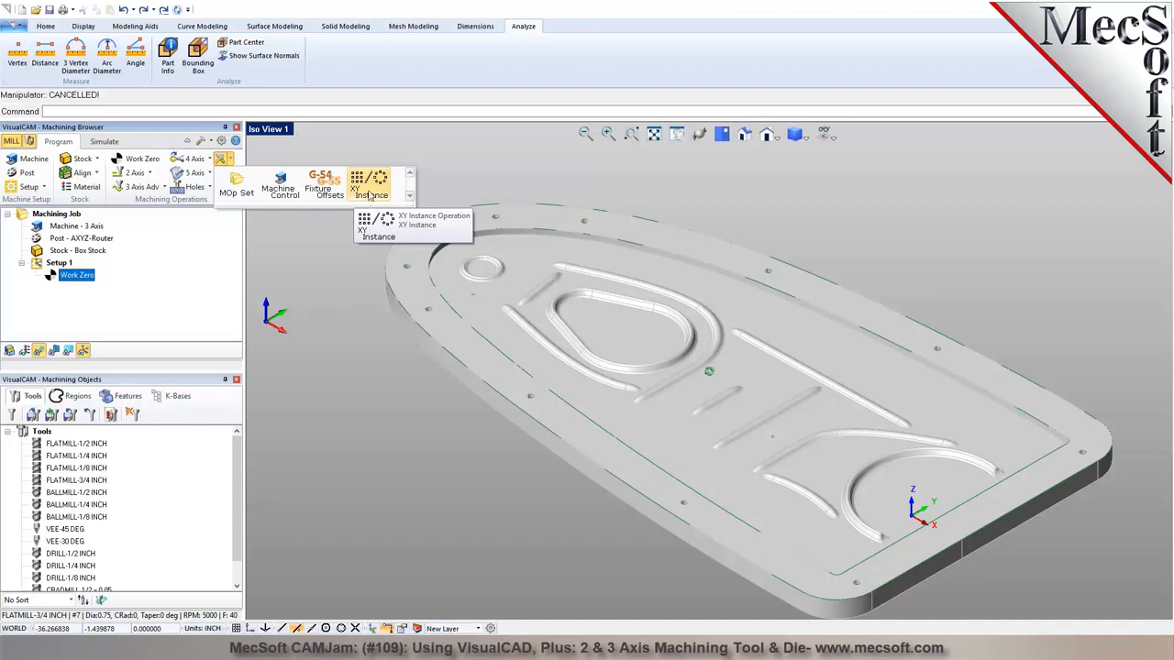
left_click(355, 274)
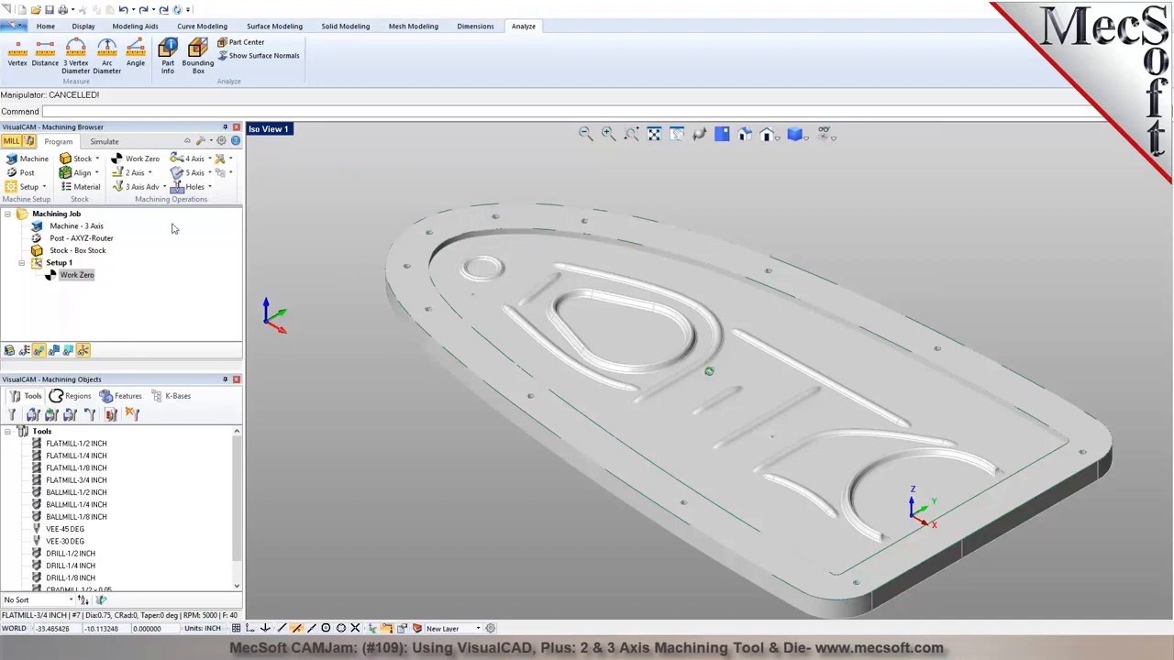
Create a 2 1/2 axis facing operation and select the curve around the base plate's outer perimeter as its part region
left_click(151, 173)
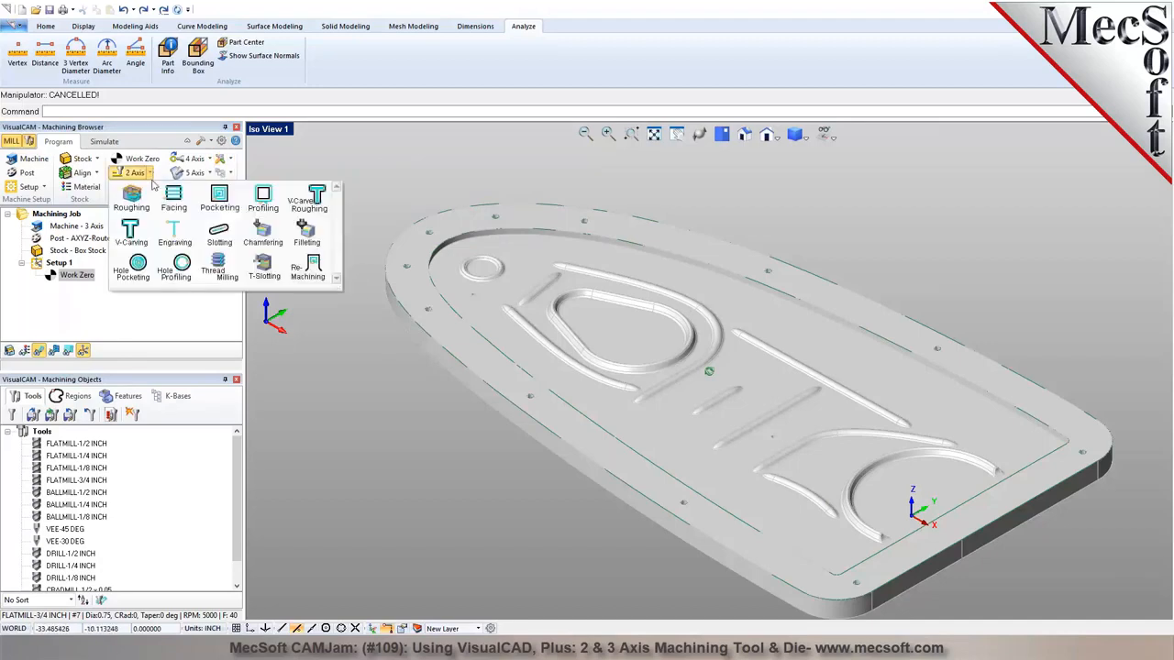
left_click(174, 198)
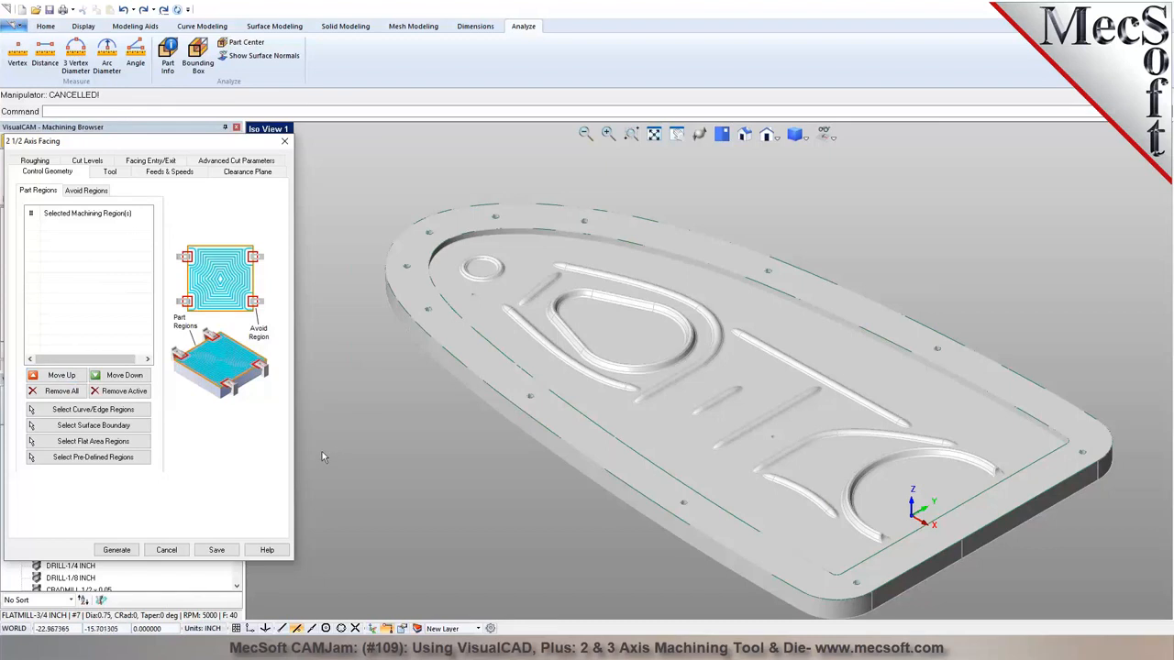
left_click(129, 411)
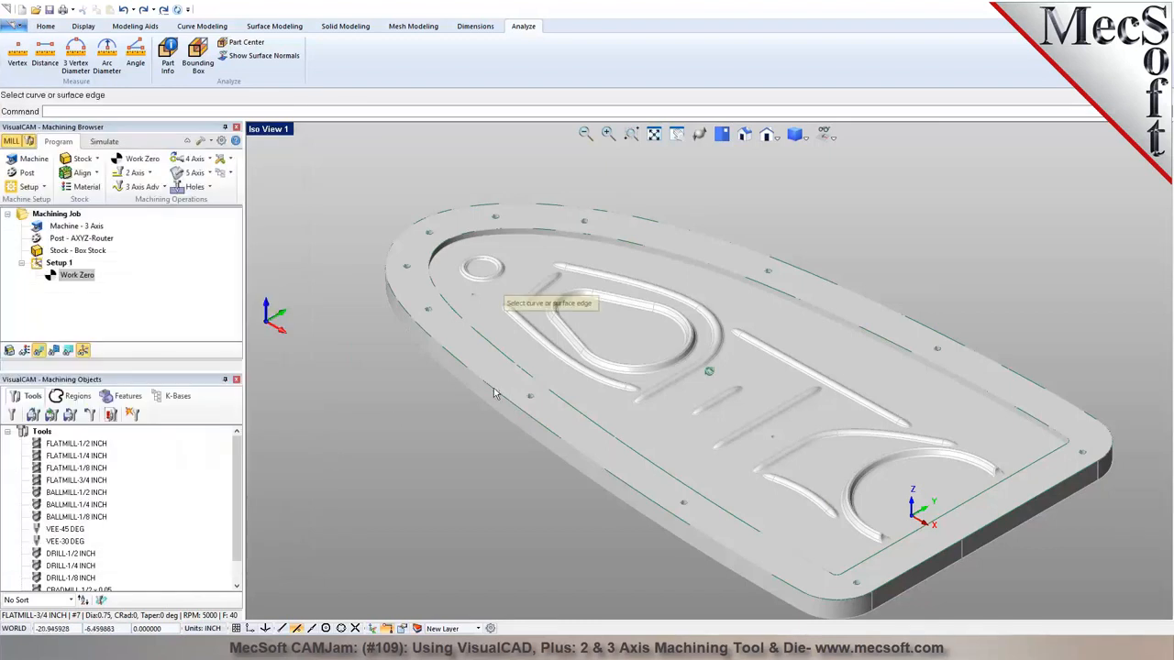
left_click(496, 389)
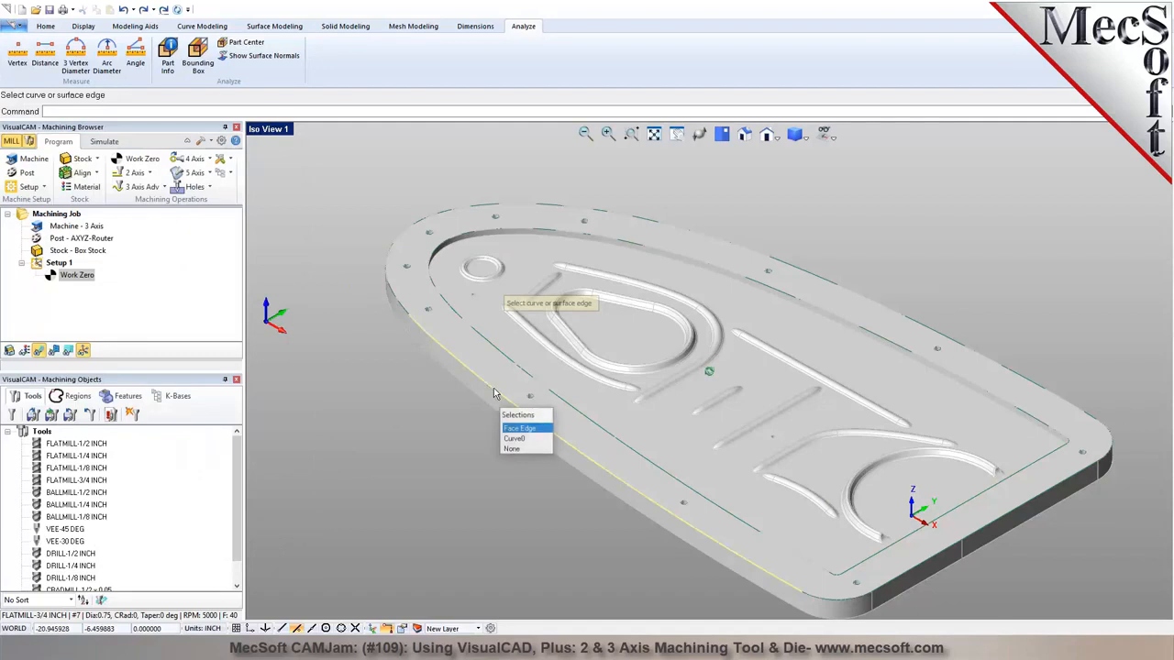
left_click(512, 440)
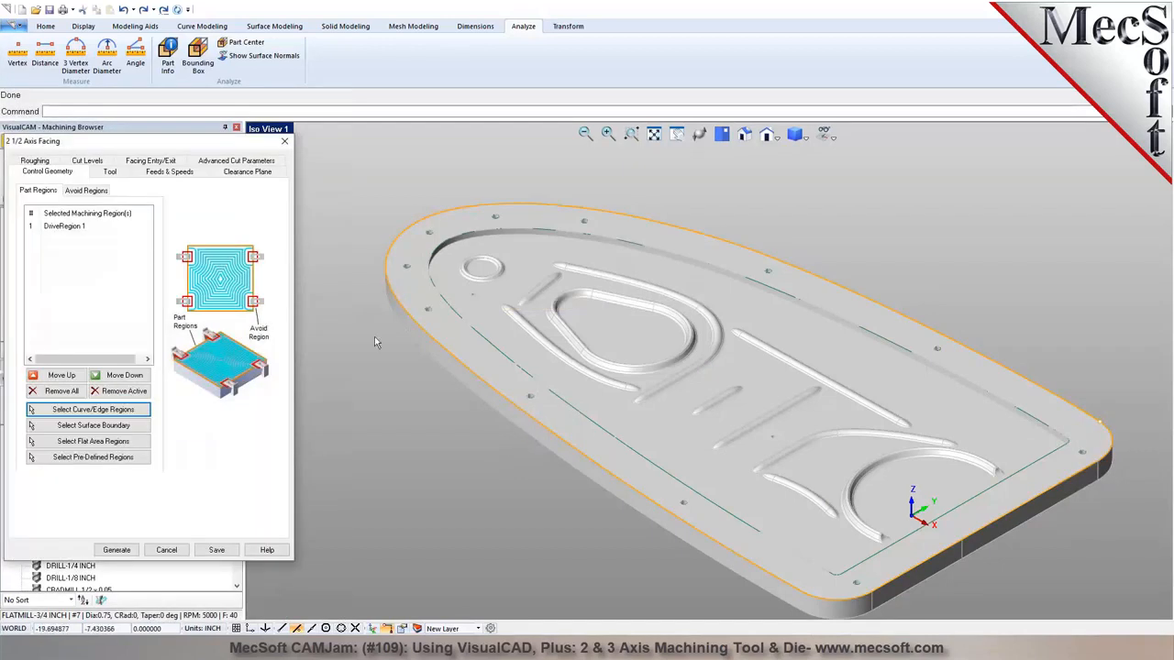
Assign FLATMILL-3/4 INCH as the facing tool and check its feeds and speeds
left_click(110, 172)
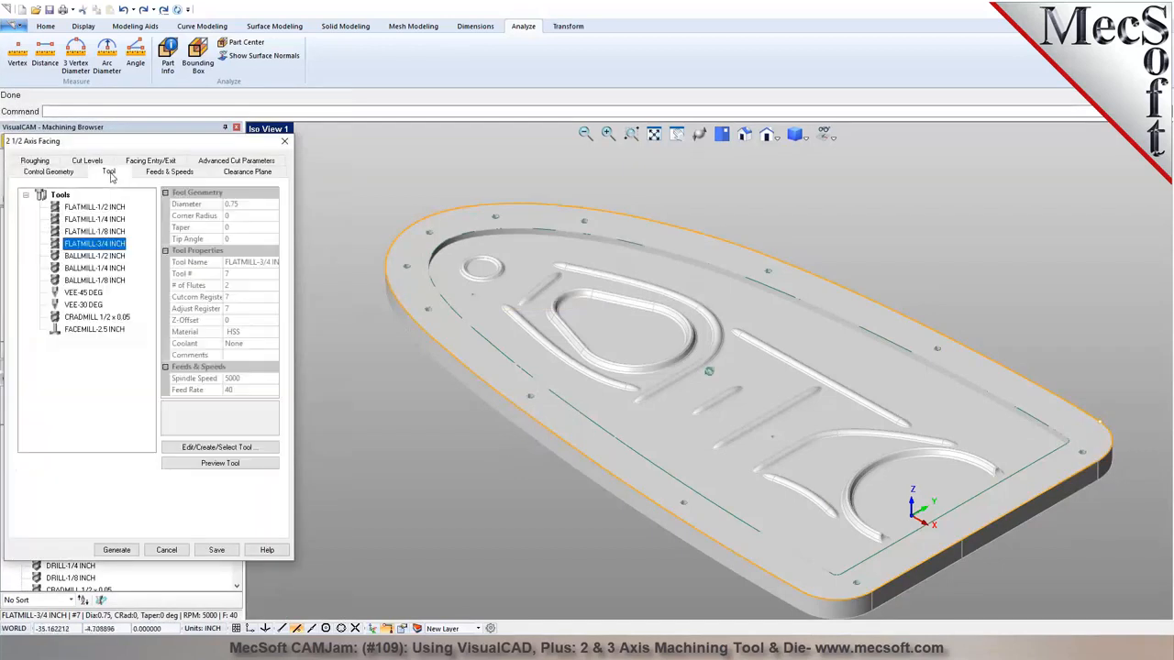
left_click(101, 329)
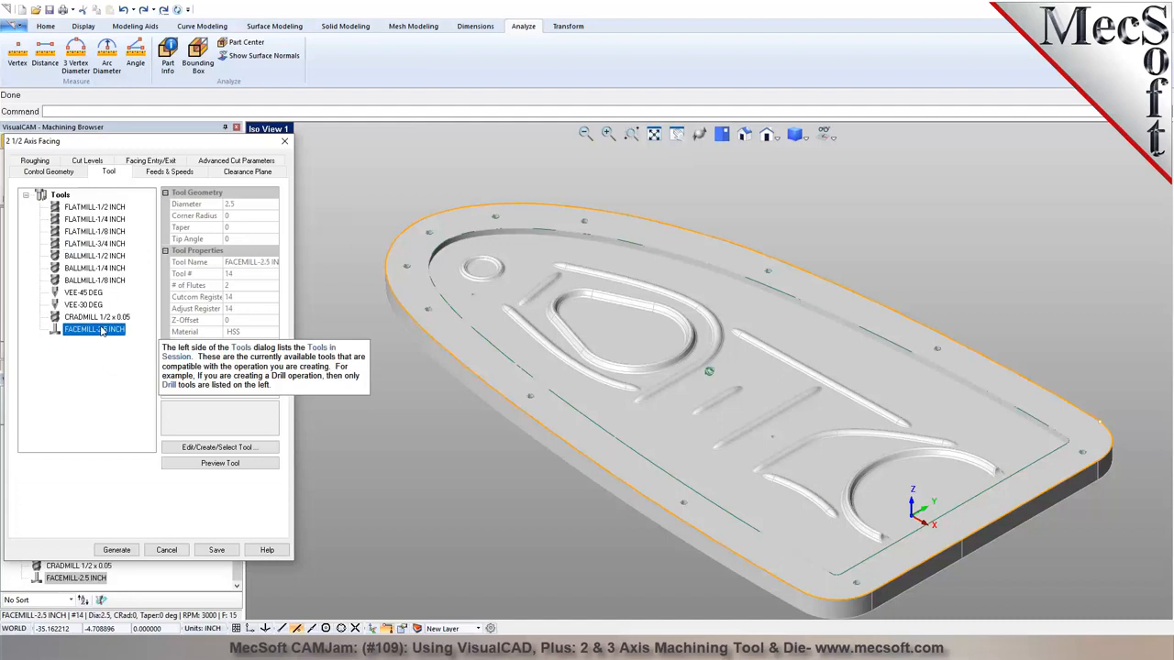
left_click(103, 244)
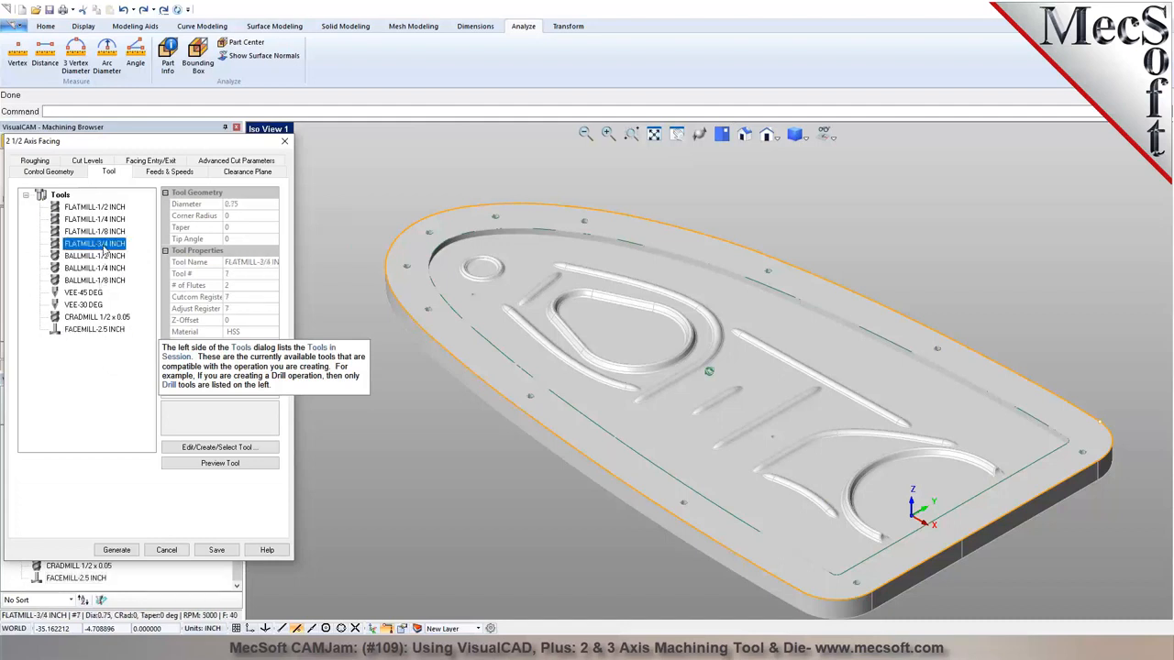
left_click(167, 172)
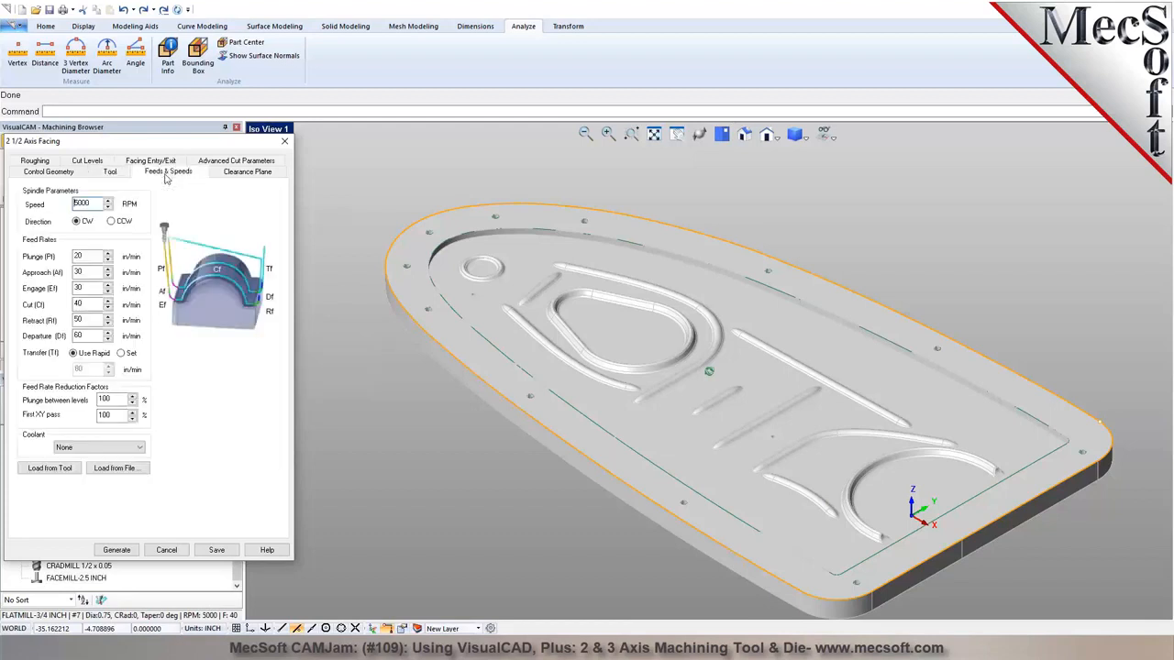
Define the facing clearance plane as Stock Max Z + Dist with a distance of 0.75
left_click(247, 173)
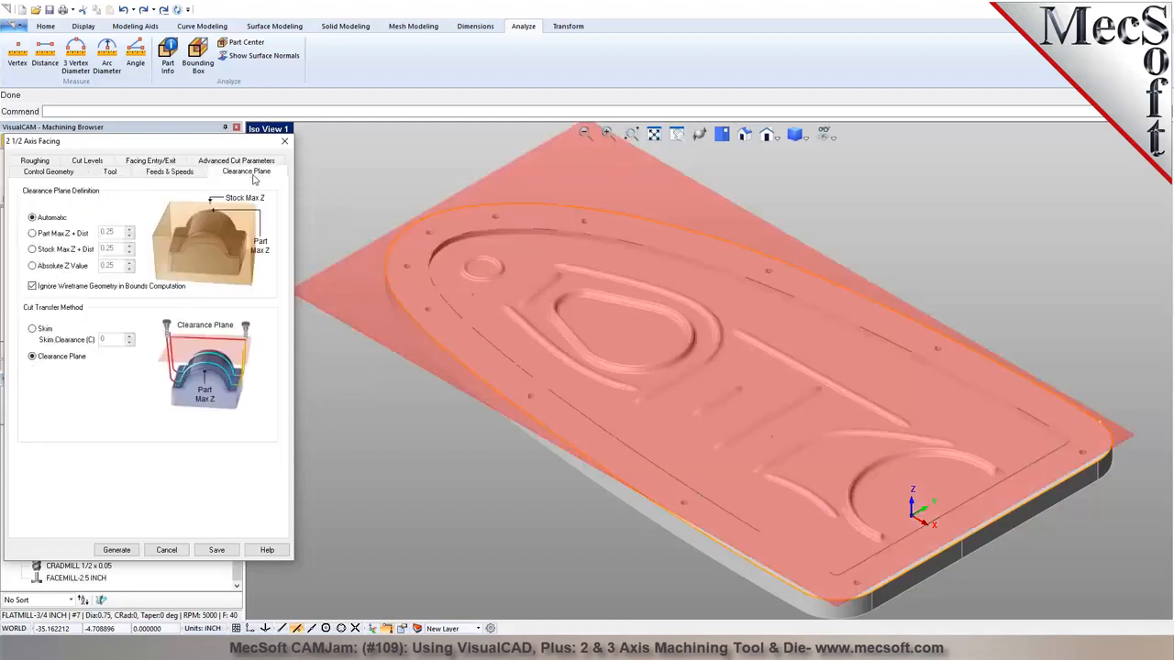
mouse_move(859, 420)
middle_mouse_down()
mouse_move(862, 383)
mouse_move(847, 424)
middle_mouse_up()
mouse_move(632, 482)
middle_mouse_down()
mouse_move(649, 449)
mouse_move(652, 461)
mouse_move(608, 477)
mouse_move(621, 450)
mouse_move(626, 478)
middle_mouse_up()
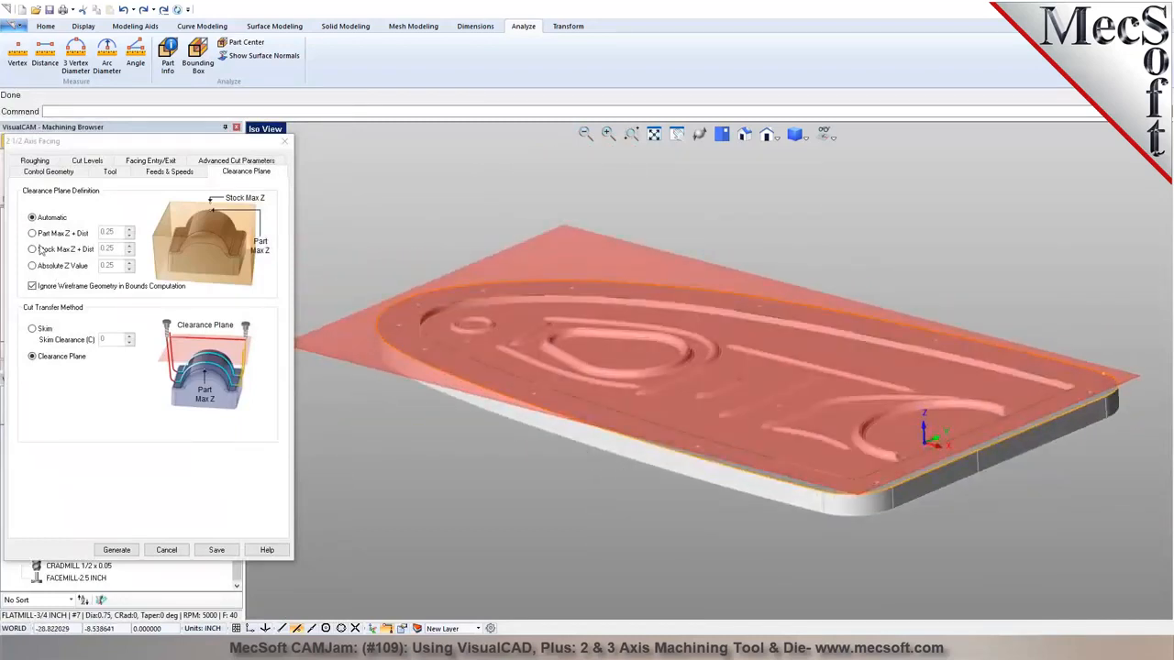
left_click(41, 256)
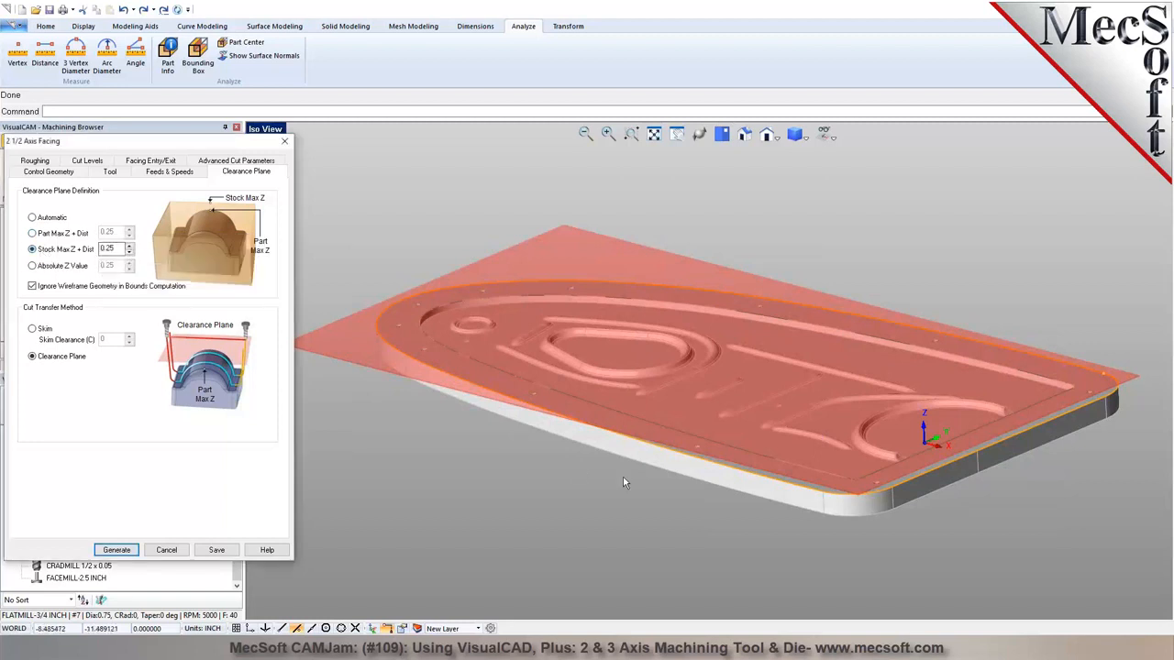
left_click(129, 245)
left_click(128, 247)
left_click(129, 246)
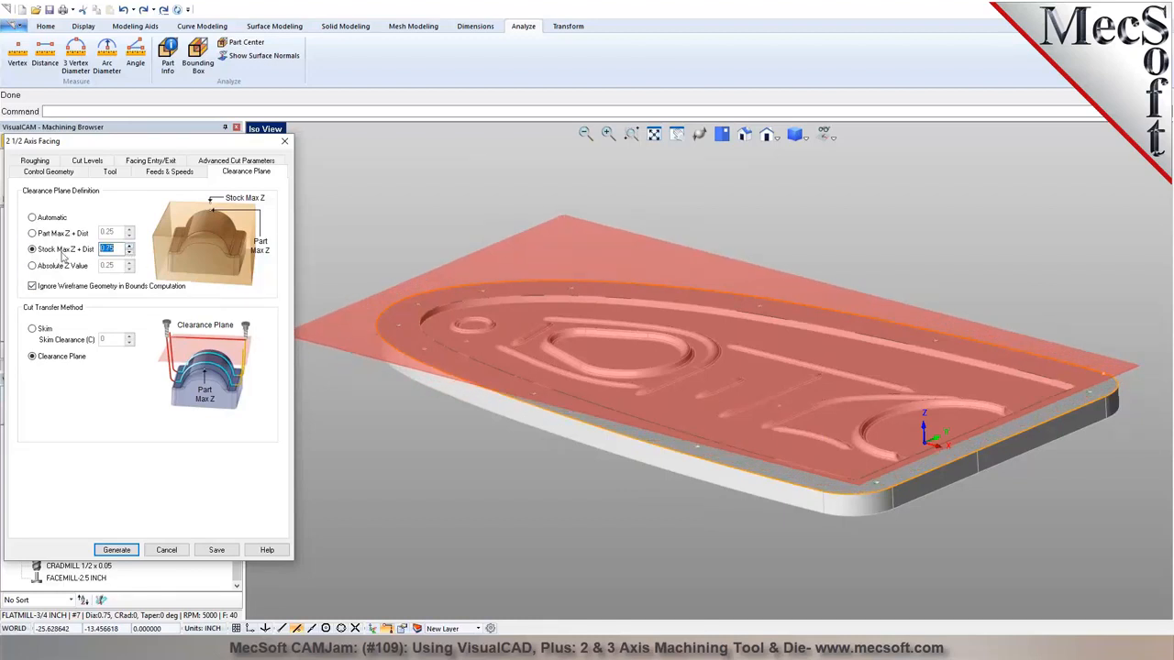
Set the facing stepover to 40% of the tool diameter and review the cut geometry location and cut depth options
left_click(36, 162)
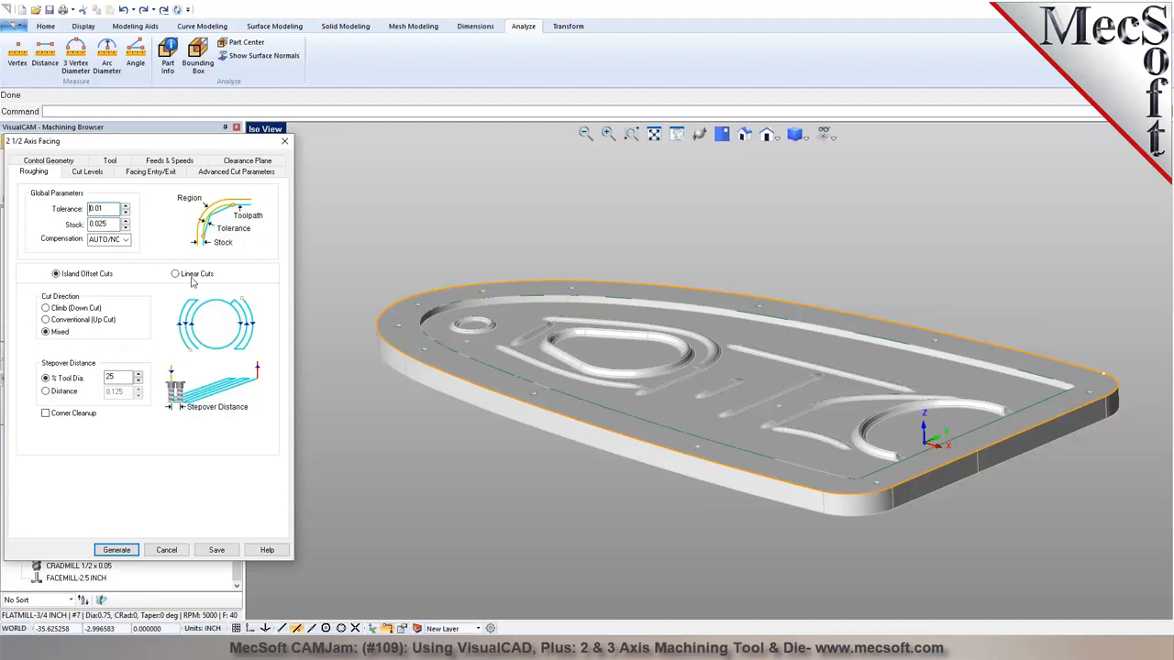
mouse_move(191, 282)
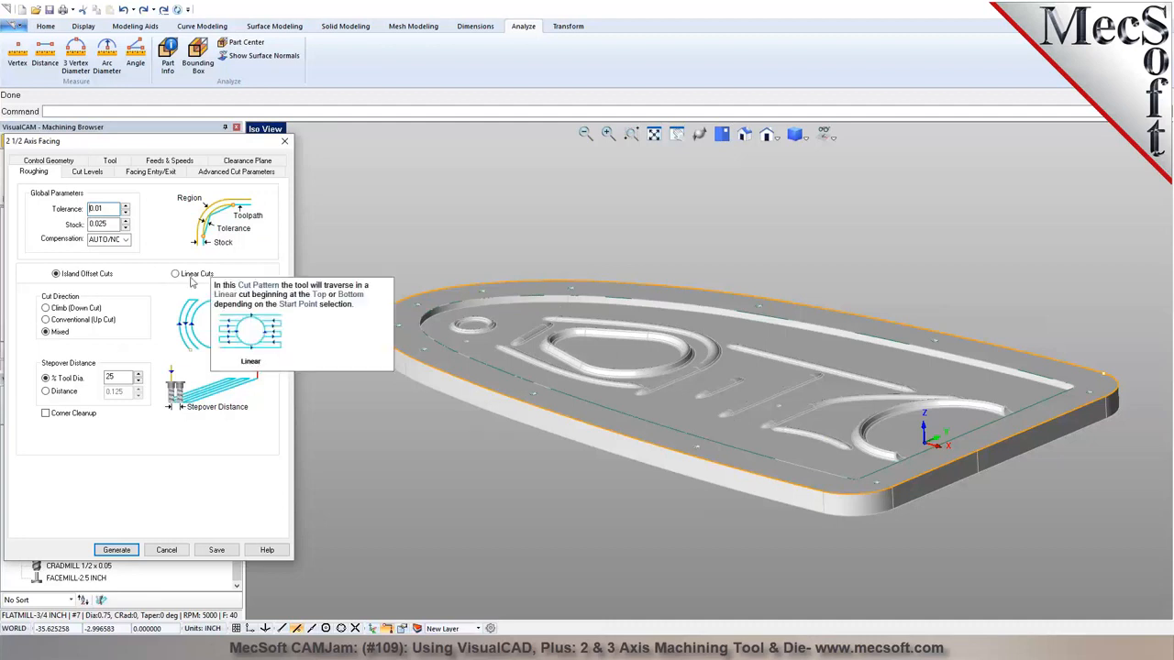
double_click(111, 377)
mouse_move(84, 384)
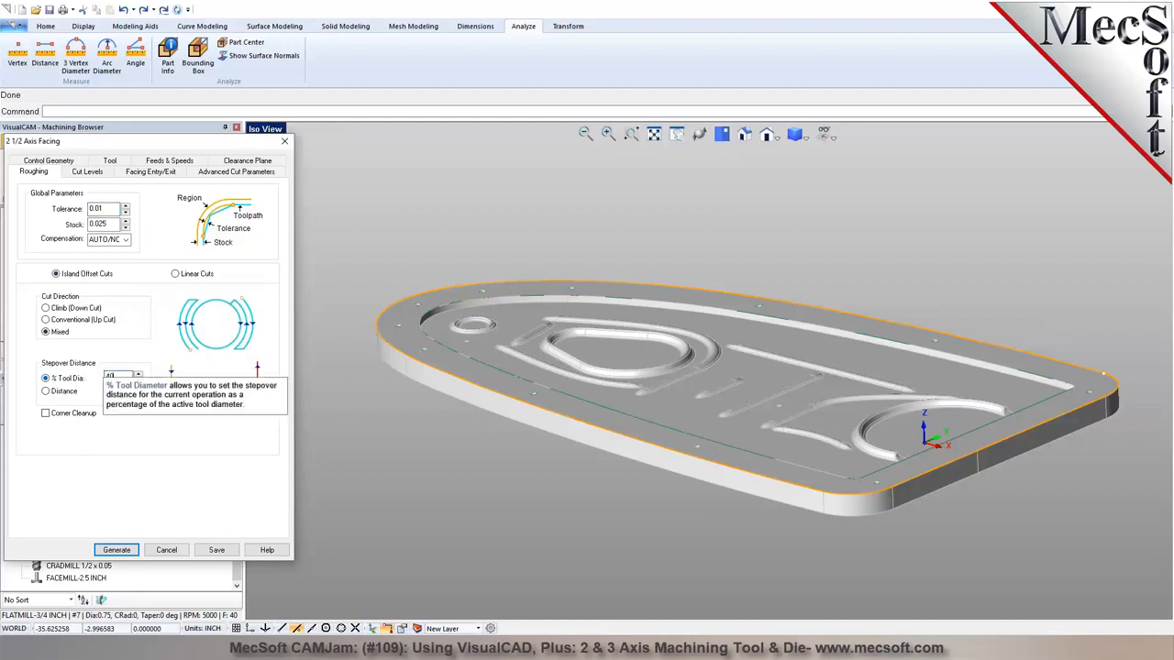
left_click(87, 174)
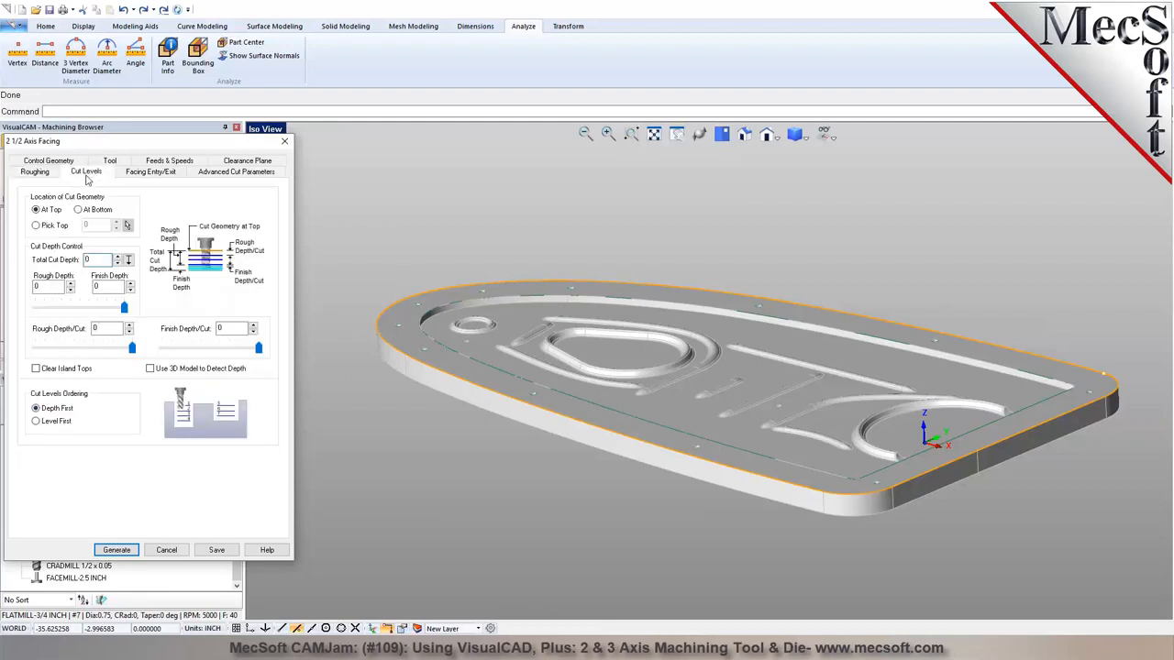
left_click(55, 226)
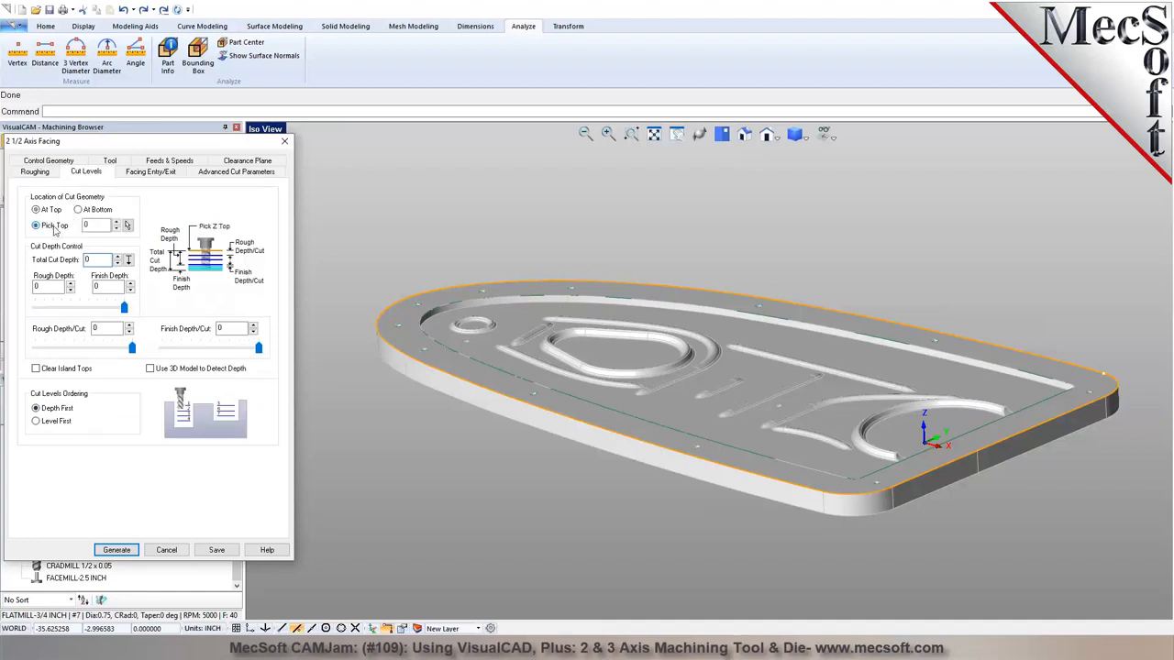
mouse_move(55, 231)
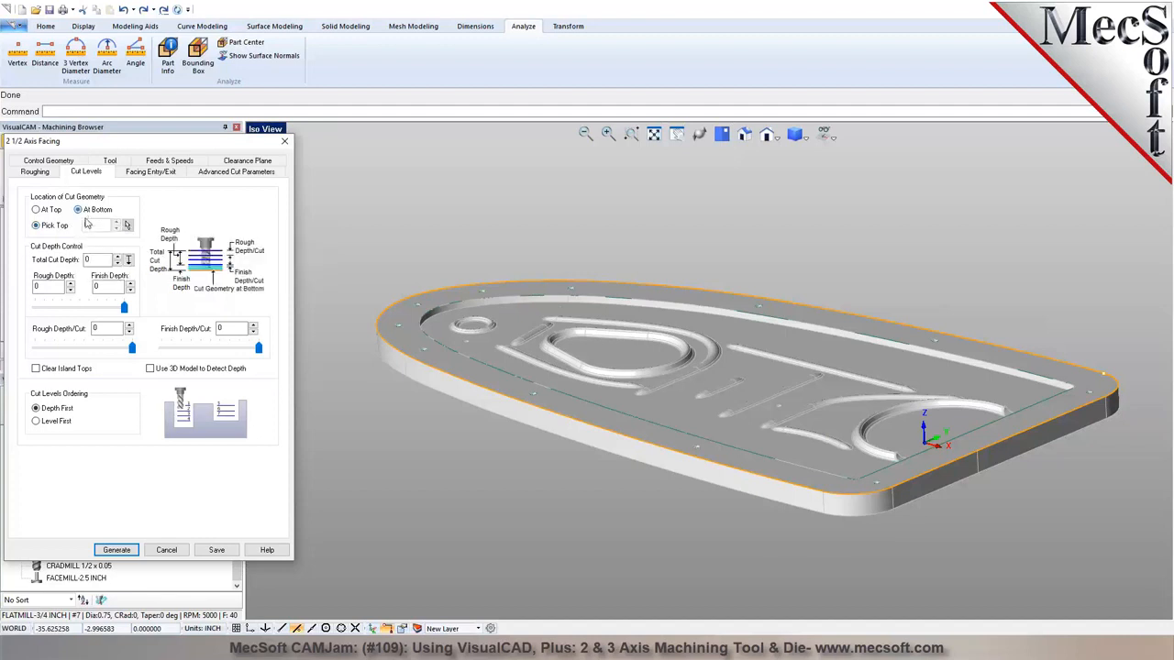
mouse_move(96, 260)
Set the facing entry motions to Lines & Arcs with a tangent approach length of 0.75
left_click(165, 174)
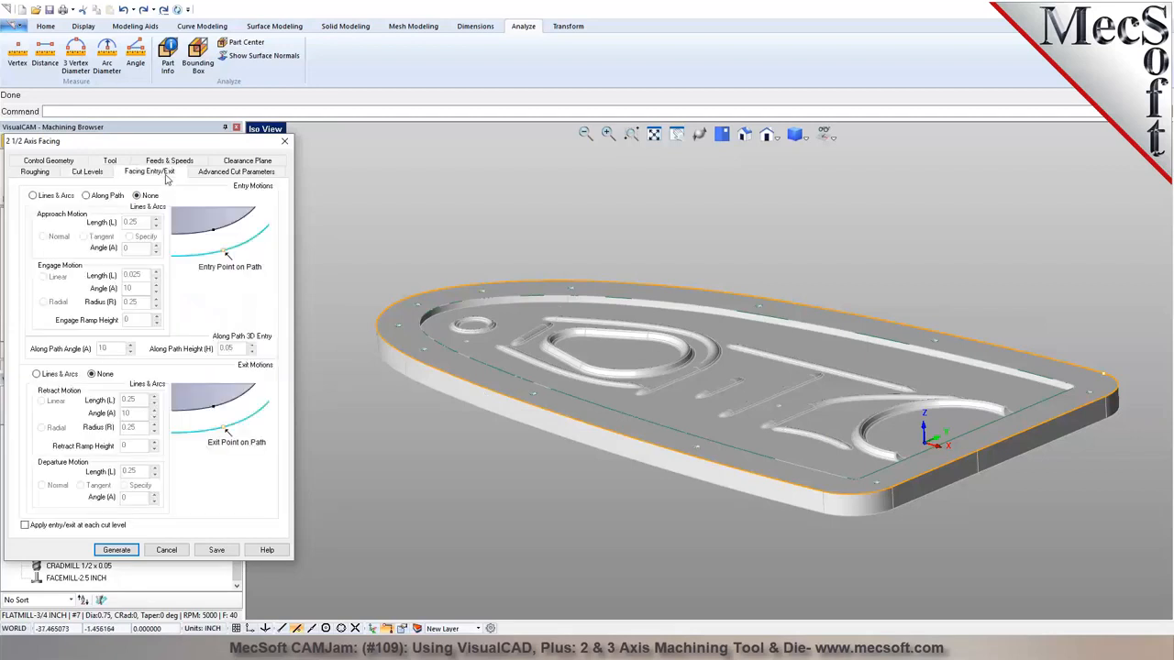
left_click(34, 195)
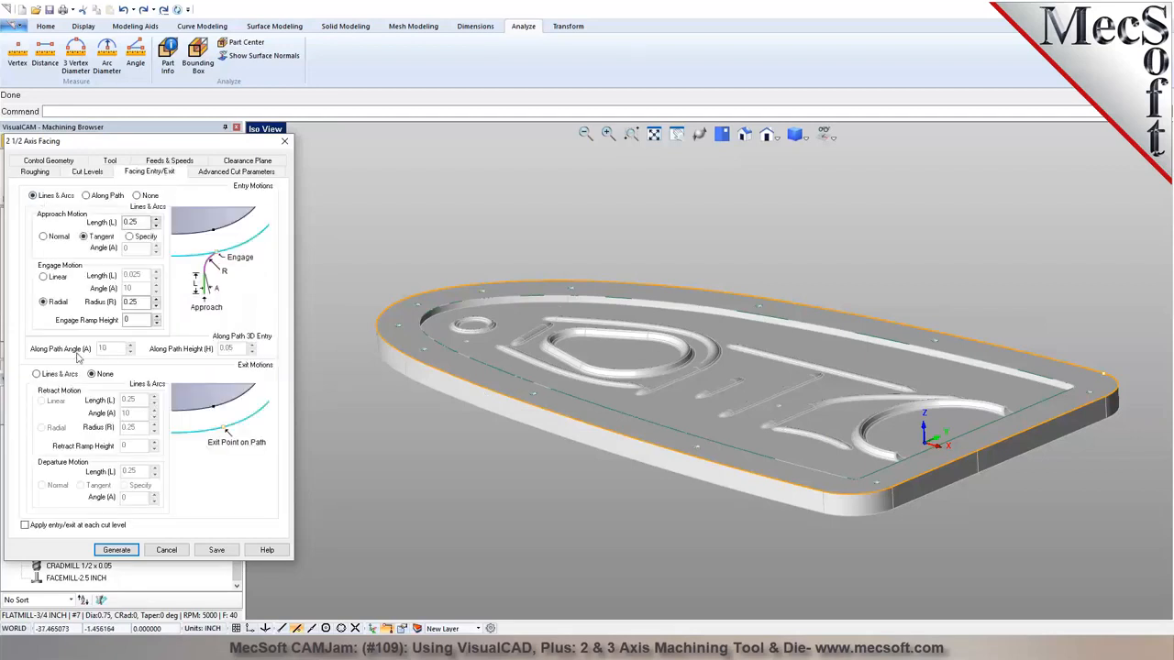
double_click(129, 222)
Enable arc fitting with a fitting tolerance of 0.02 and generate the facing toolpath
left_click(234, 173)
double_click(117, 281)
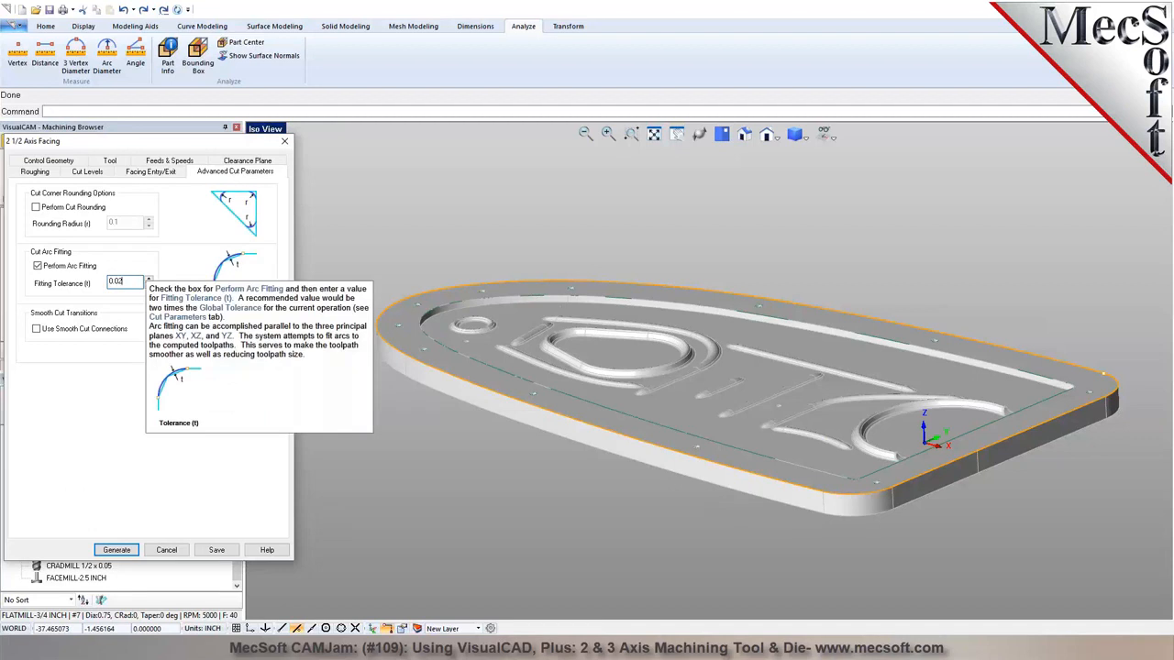
type("0.02")
left_click(115, 550)
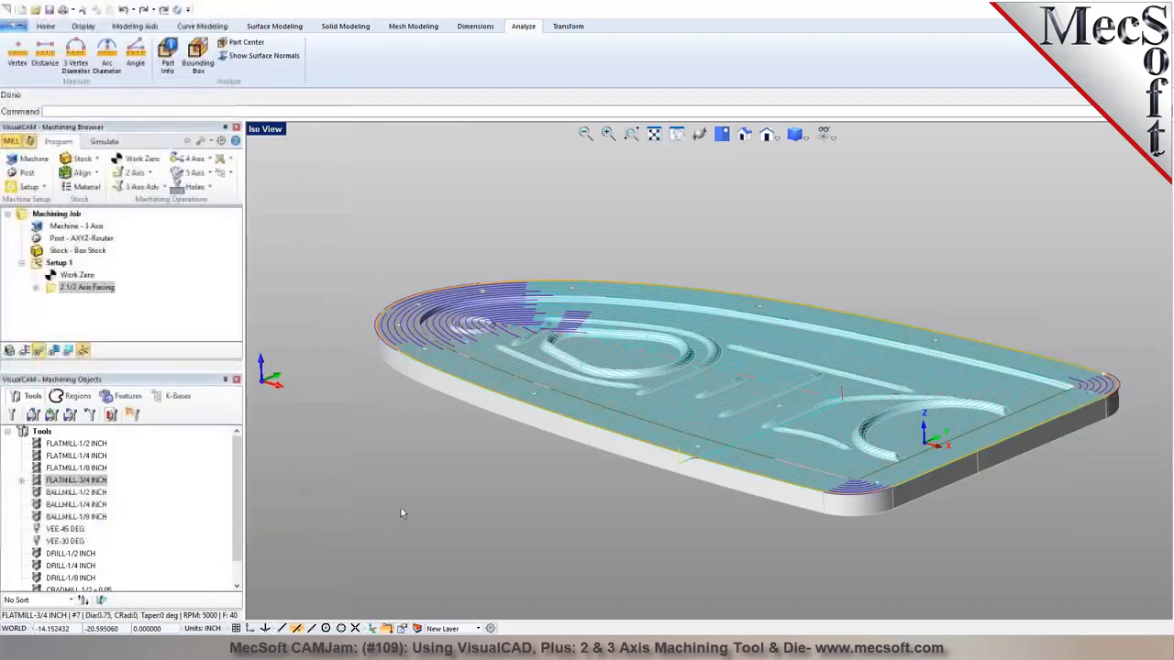
middle_click_drag(682, 491, 681, 495)
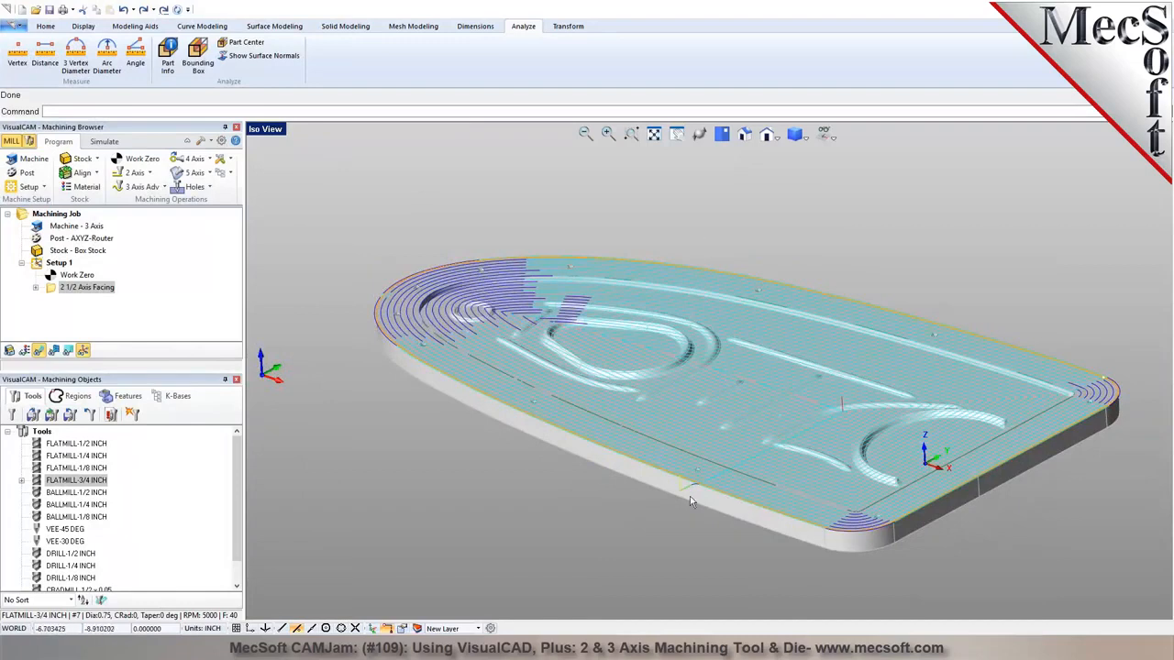
Simulate the facing toolpath, pause it partway and examine the entry cut at the plate's edge
left_click(103, 142)
left_click_drag(62, 172, 16, 173)
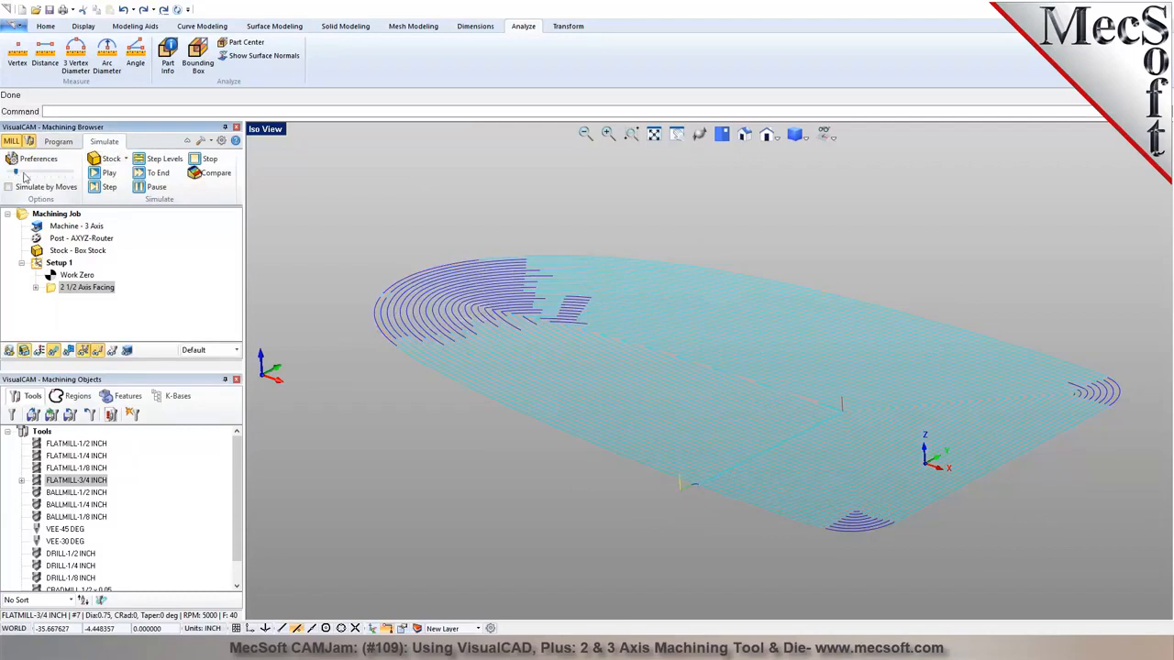
left_click(103, 173)
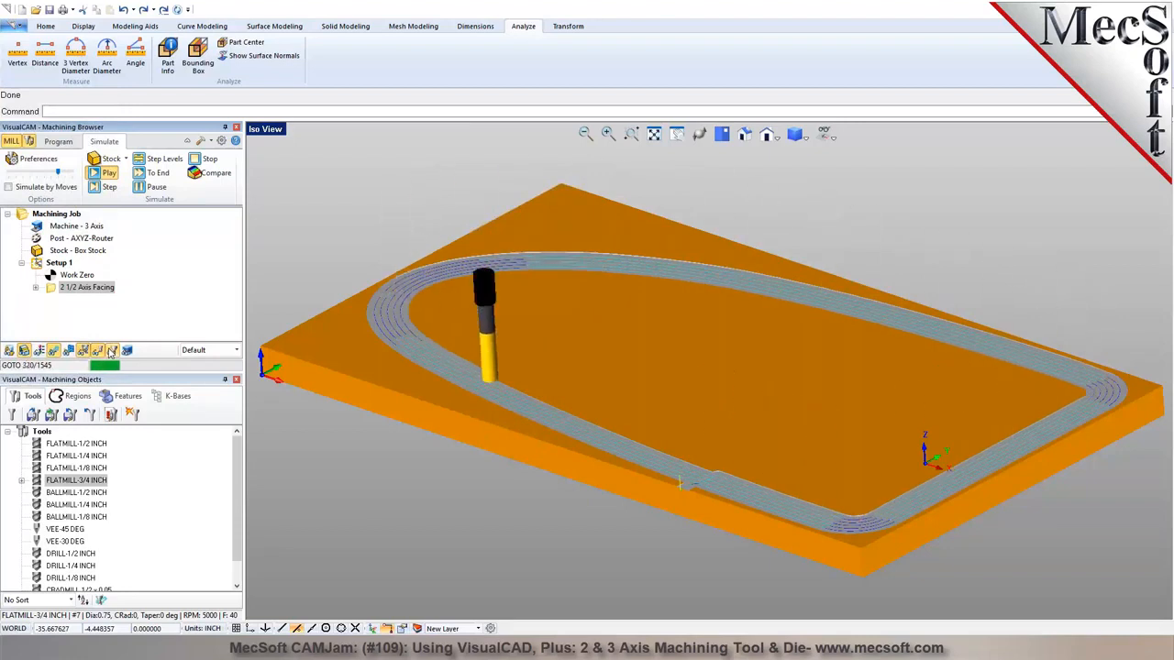
left_click(156, 186)
scroll(719, 496, "up", 2)
scroll(720, 492, "up", 4)
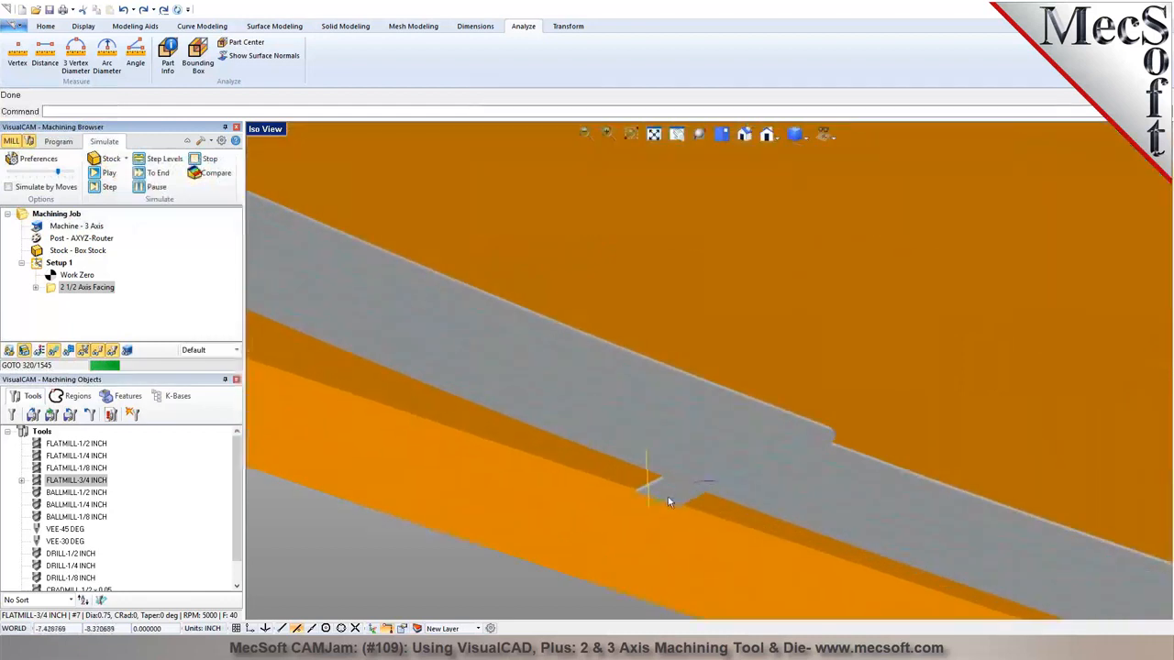
Change the facing operation's entry motion to Along Path with an angle of 5 and regenerate the toolpath
left_click(57, 141)
double_click(64, 288)
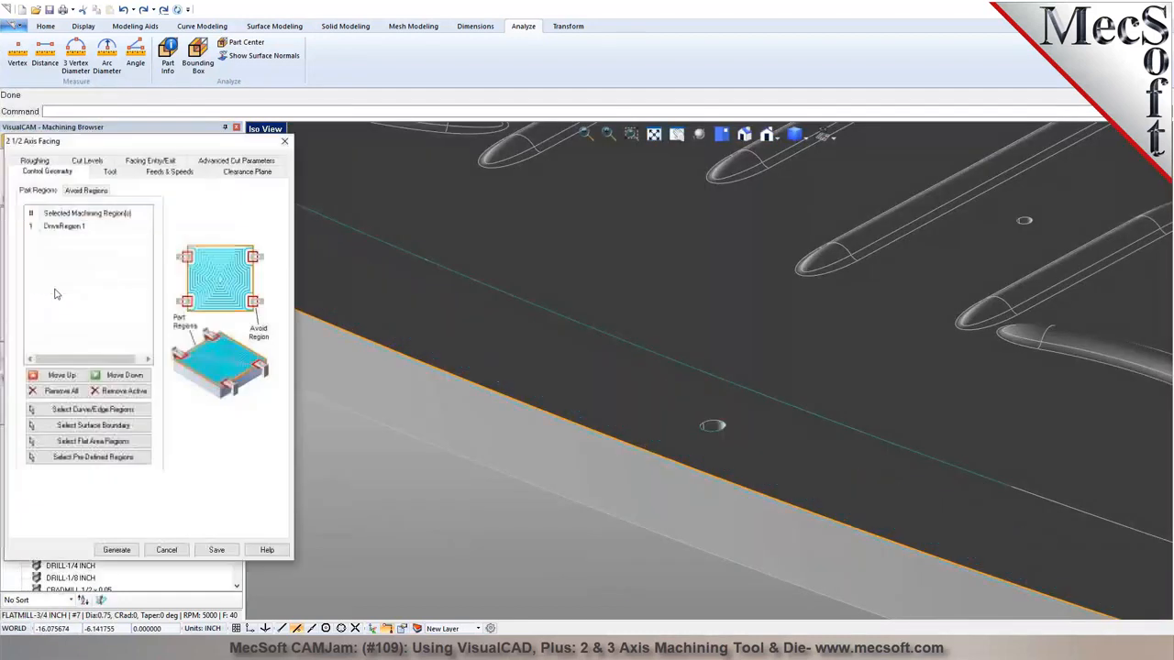
left_click(140, 162)
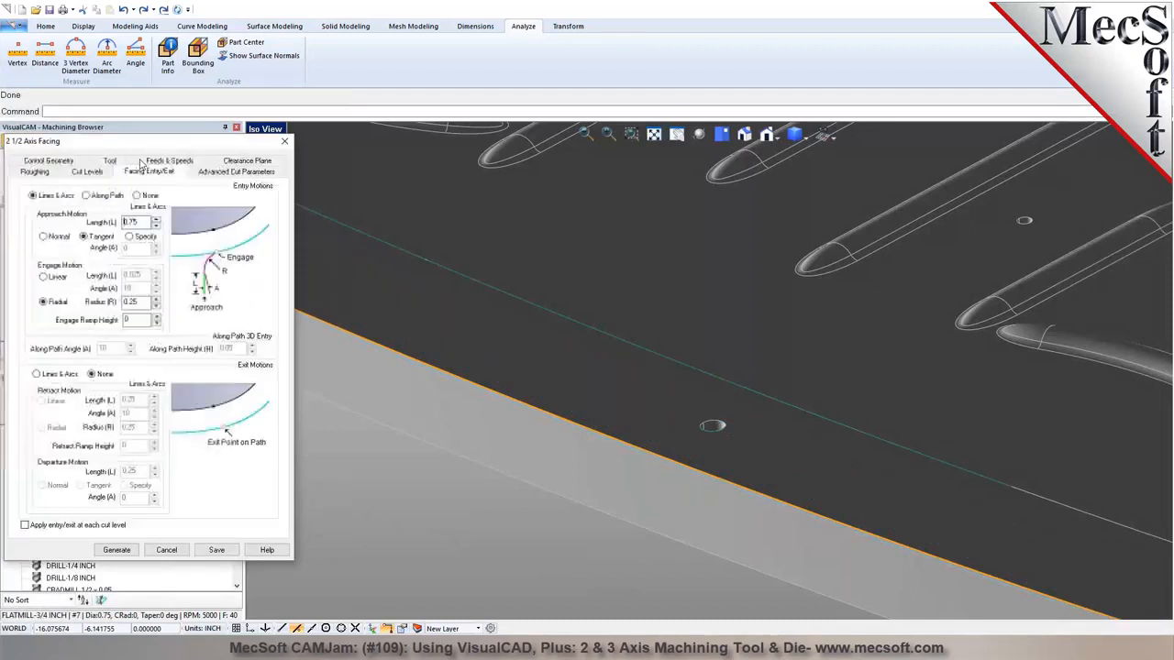
left_click(110, 195)
double_click(103, 348)
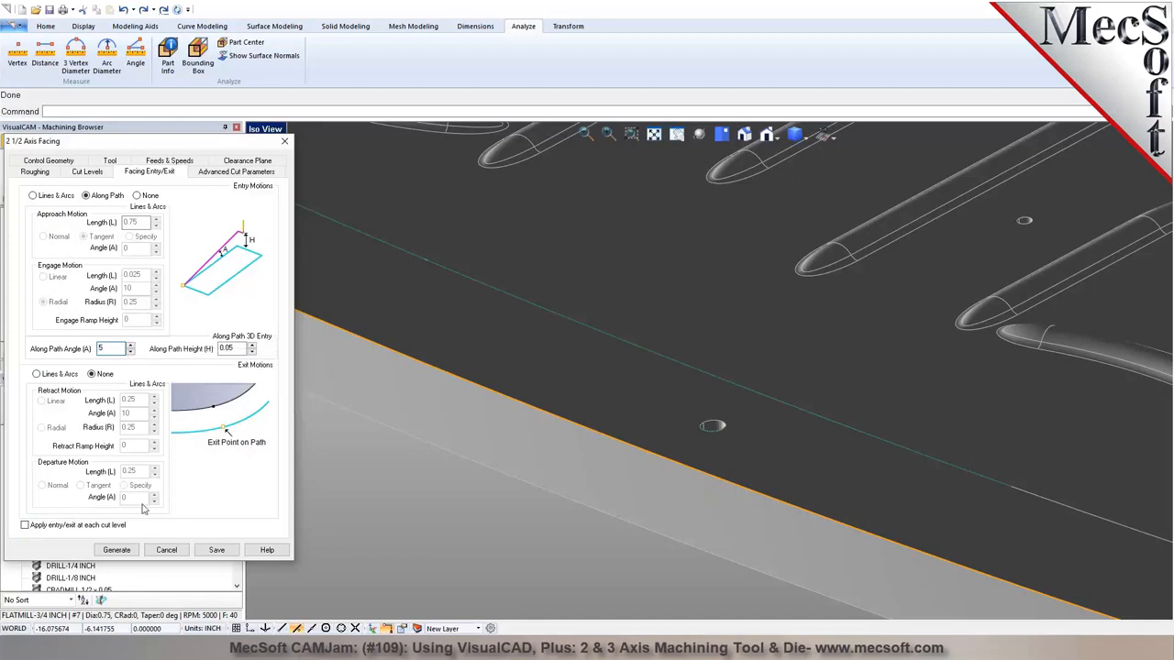
left_click(126, 550)
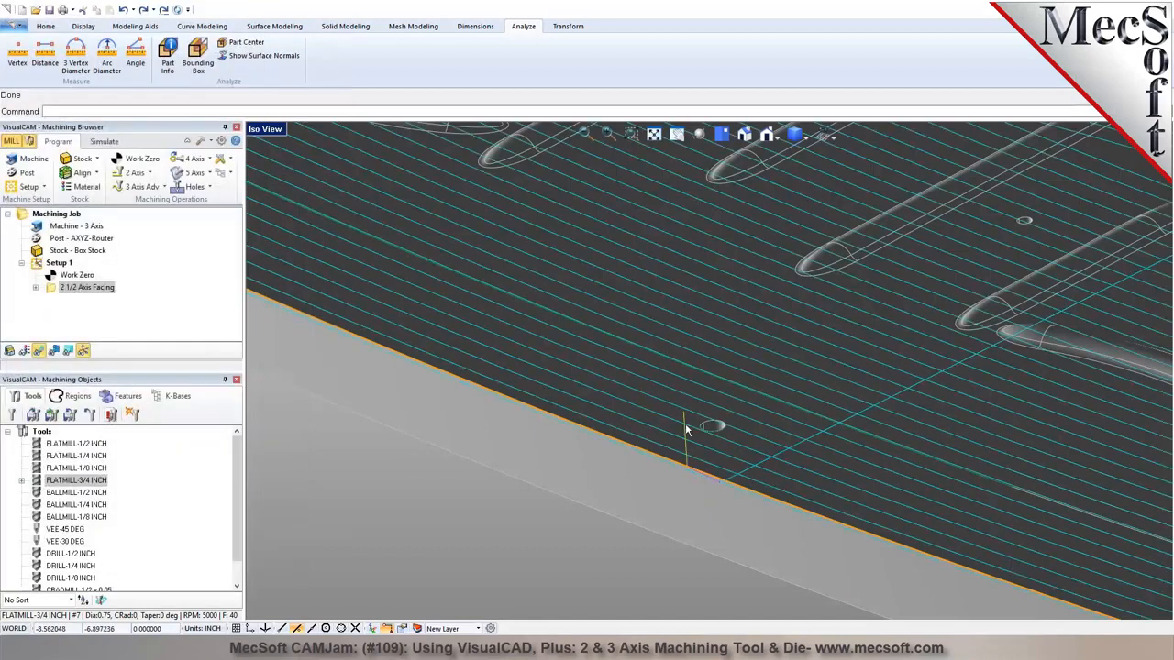
Simulate the regenerated facing toolpath, check the new entry motion and run the simulation to the end
left_click(107, 143)
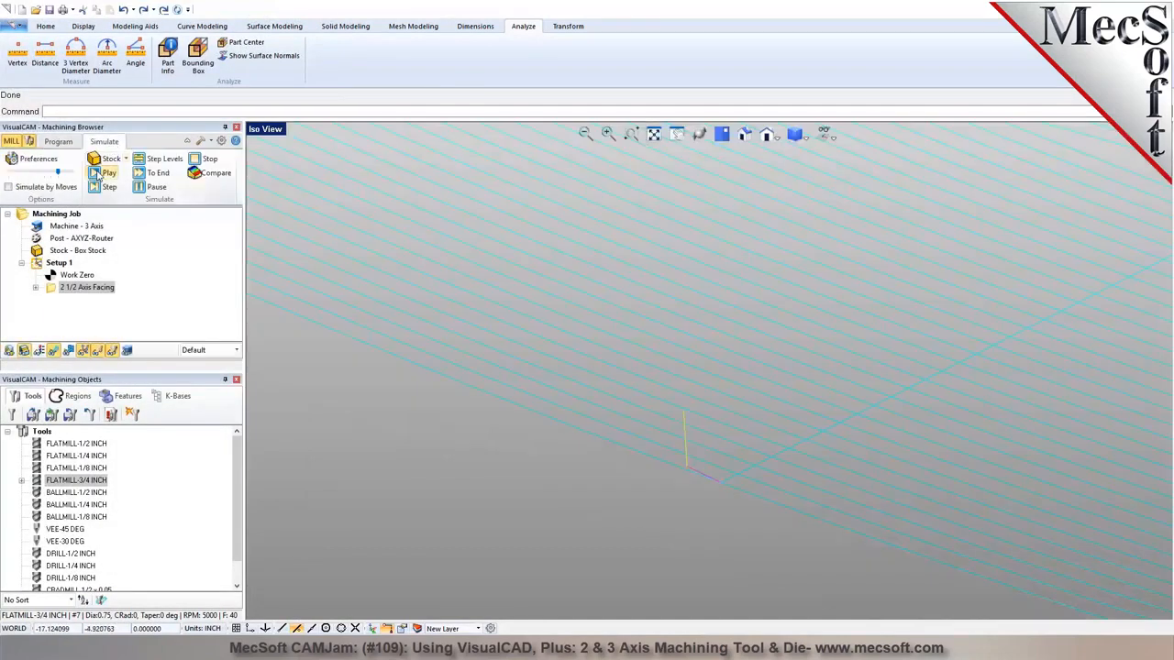
left_click(97, 174)
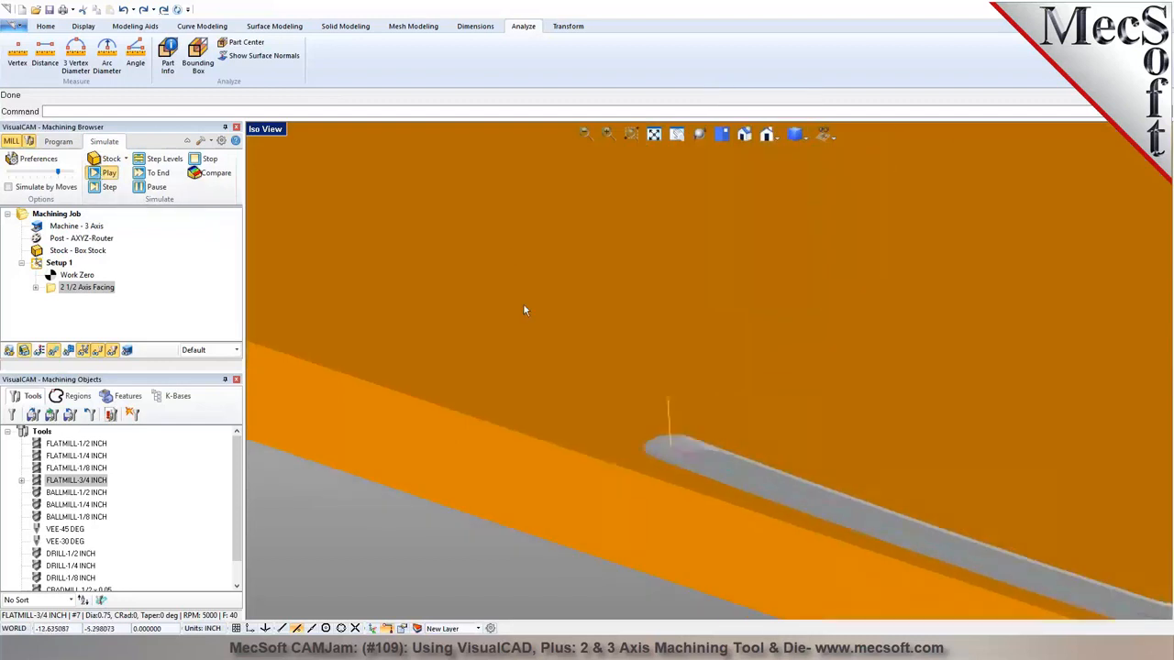
scroll(713, 418, "down", 5)
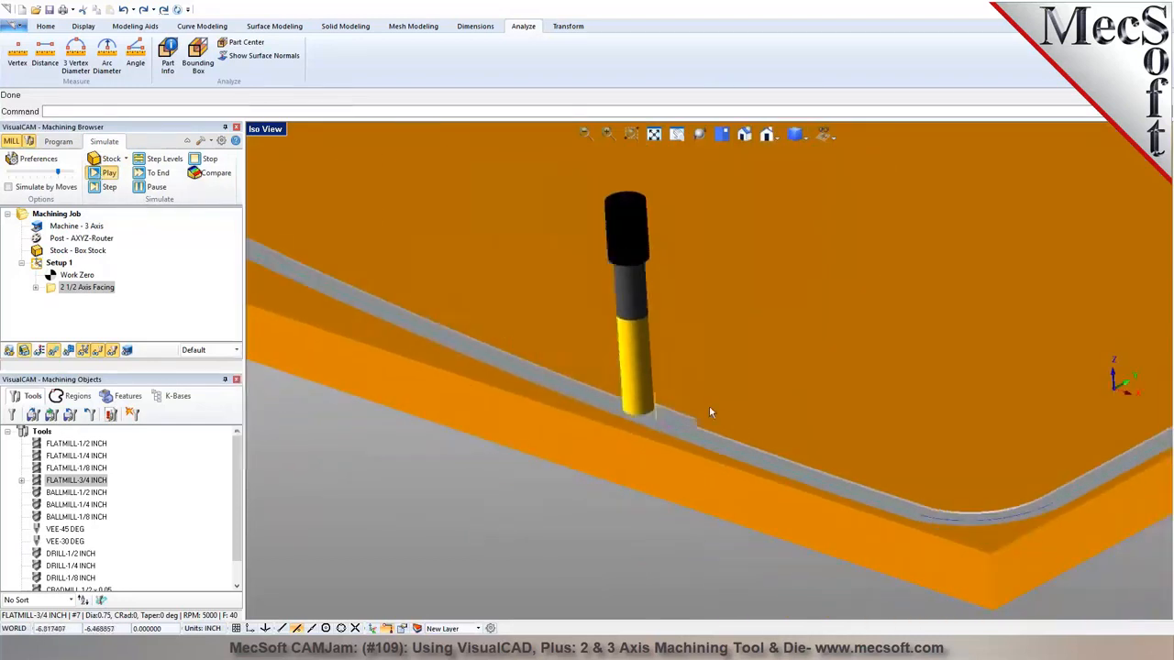
scroll(742, 420, "down", 2)
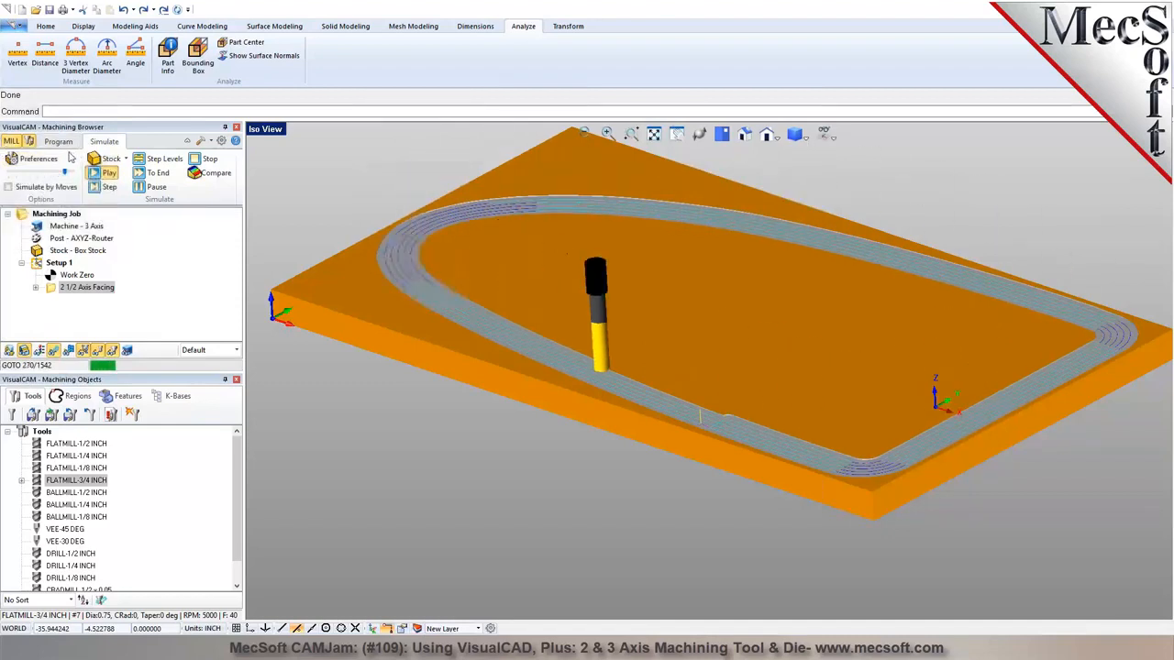
left_click(146, 187)
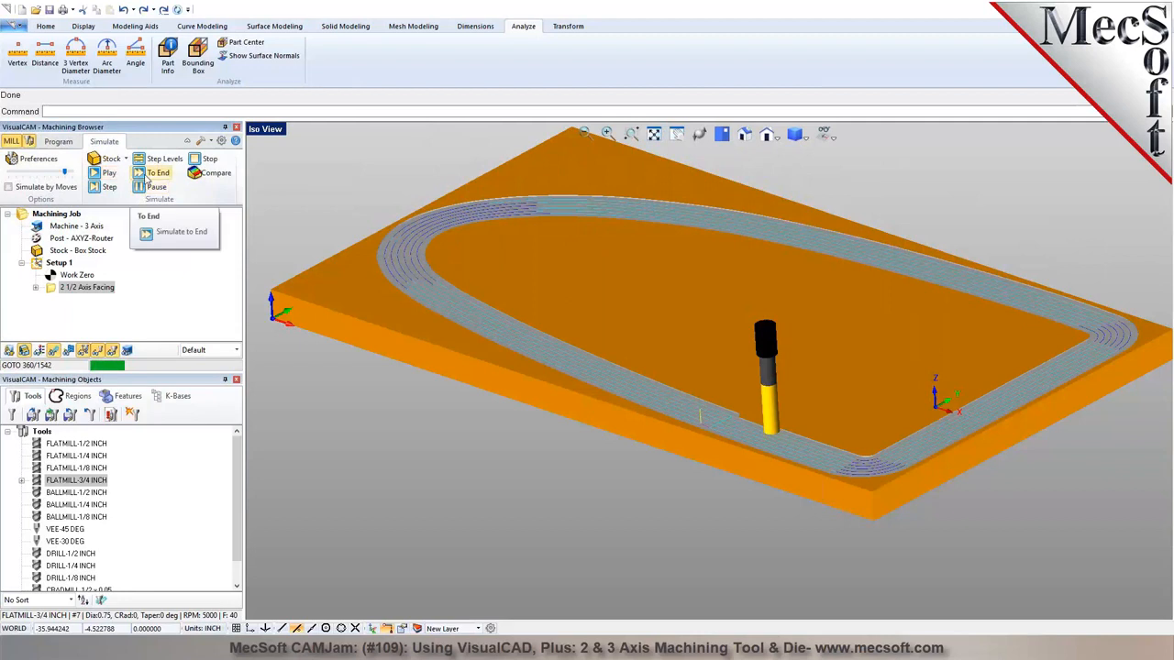
left_click(151, 173)
Hide the toolpath over the simulated stock and open the choices for the simulation's stock coloring
left_click(53, 350)
left_click(236, 350)
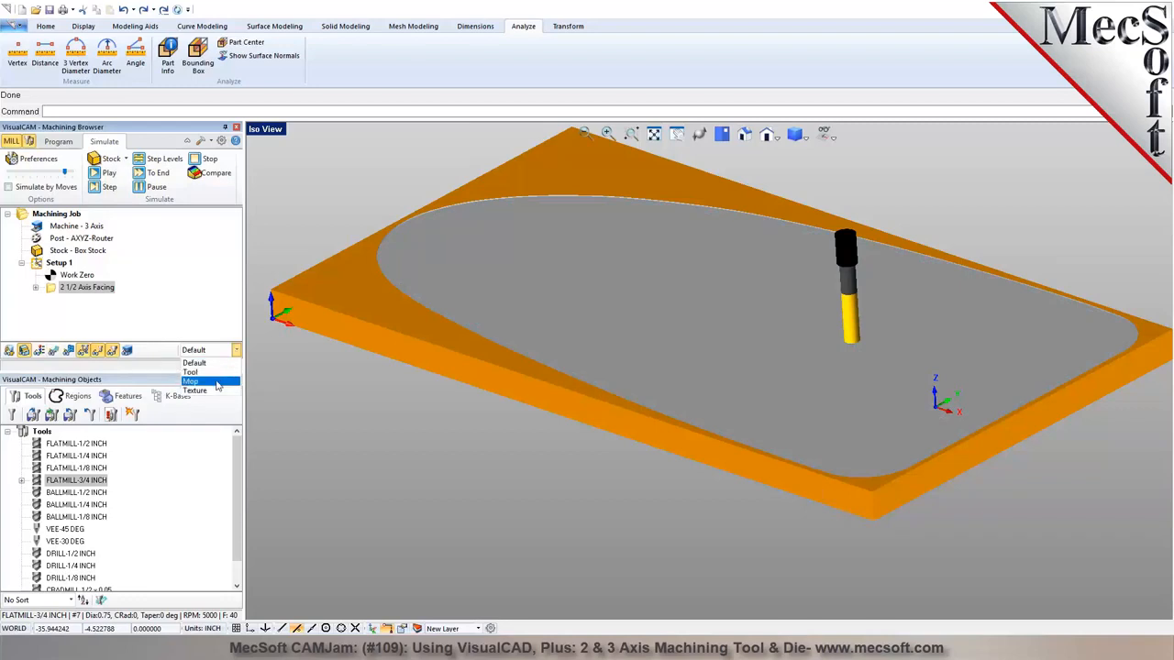
Colour the simulation by Mop and give the 2 1/2 Axis Facing operation an olive simulation color
left_click(218, 383)
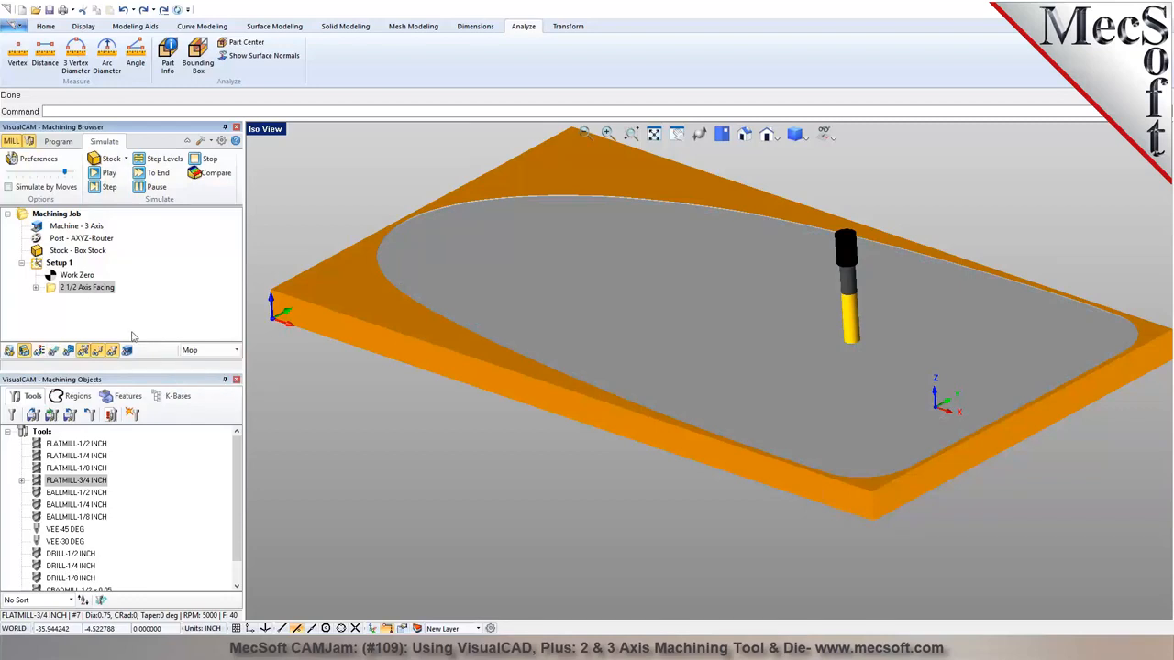
right_click(91, 290)
left_click(128, 542)
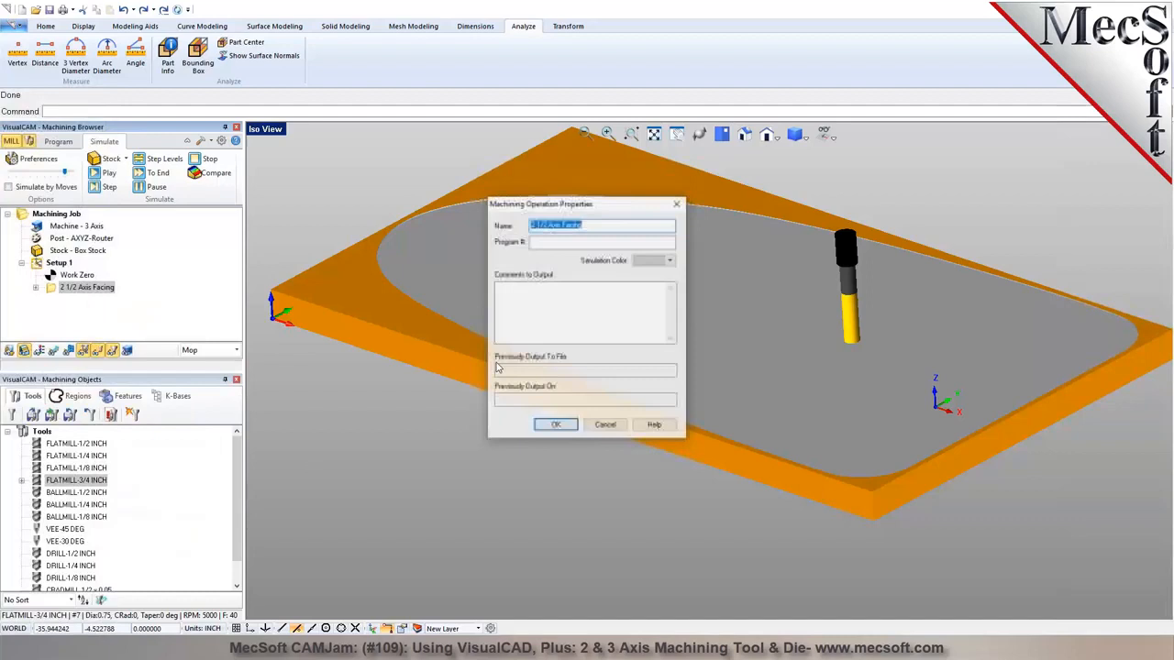
left_click(671, 261)
left_click(663, 303)
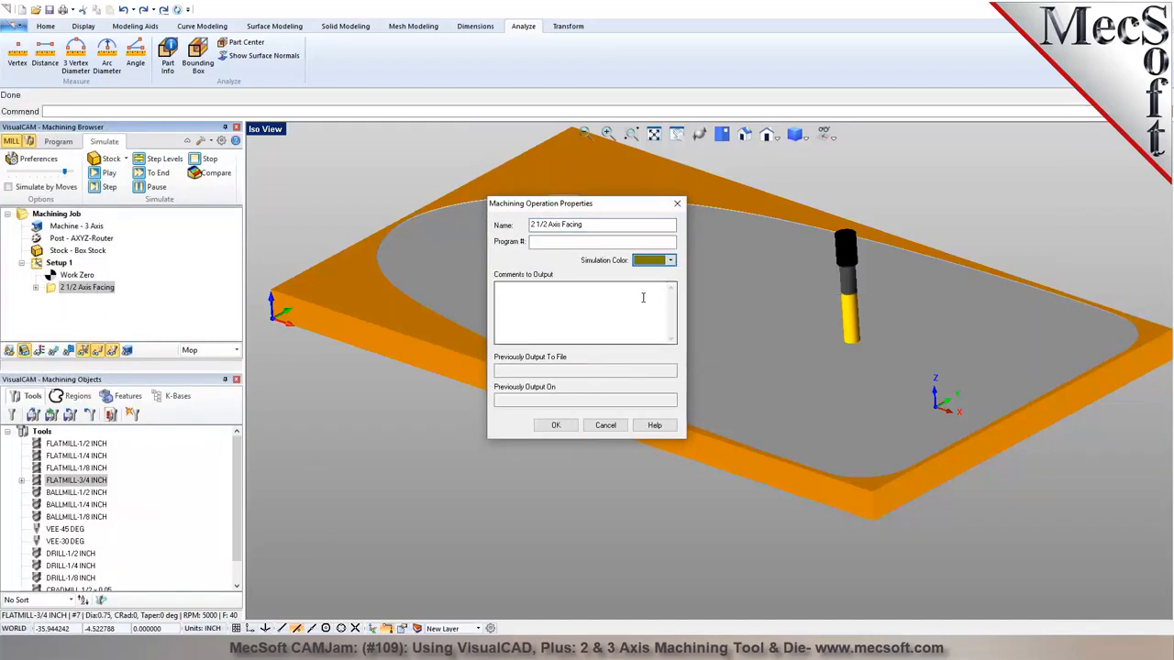
left_click(555, 424)
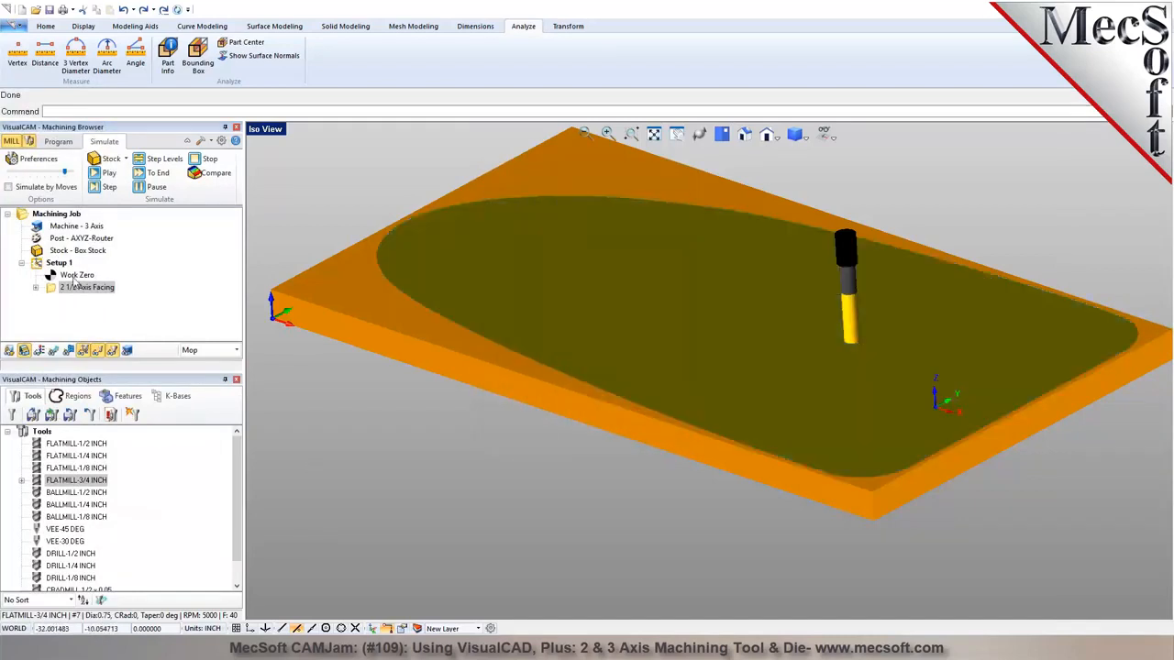
Play the simulation of the 2 1/2 Axis Facing operation and advance it to the end
left_click(87, 286)
left_click(106, 174)
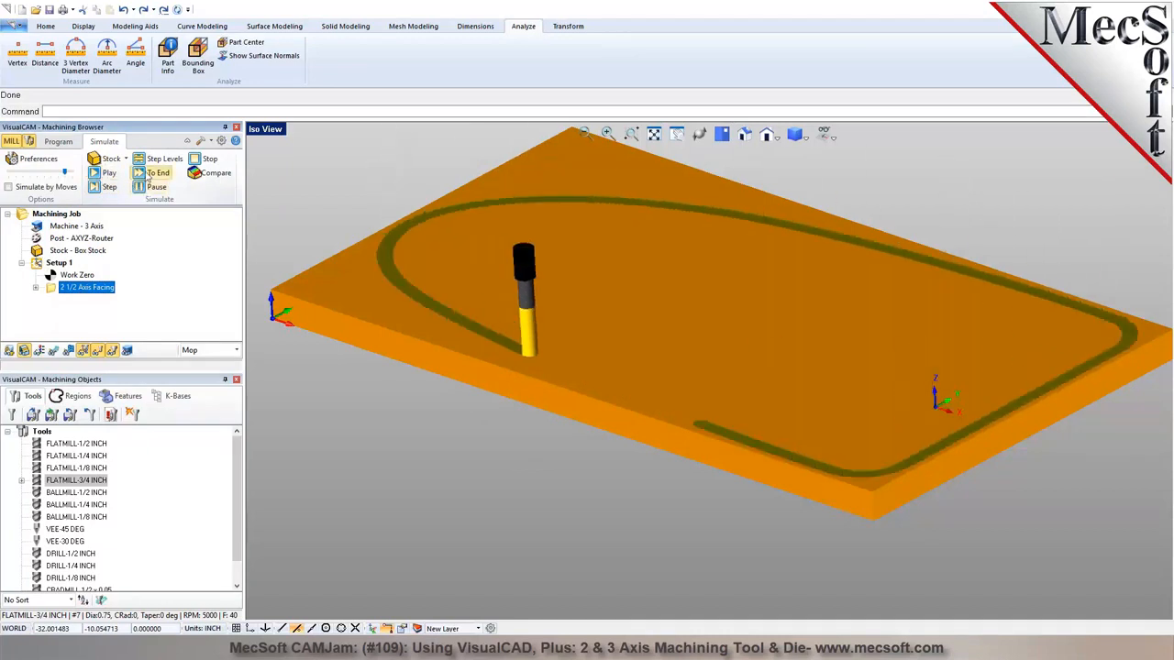
left_click(148, 173)
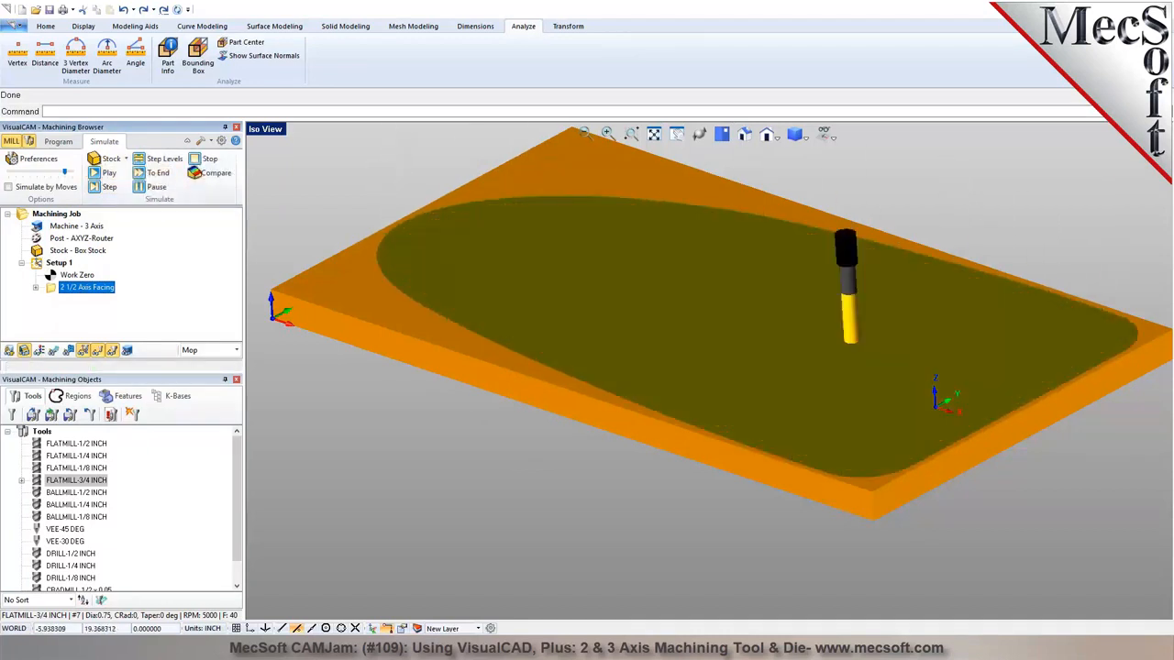
Return from the simulation to machining programming and save the part file
left_click(59, 142)
left_click(104, 142)
left_click(59, 142)
left_click(45, 26)
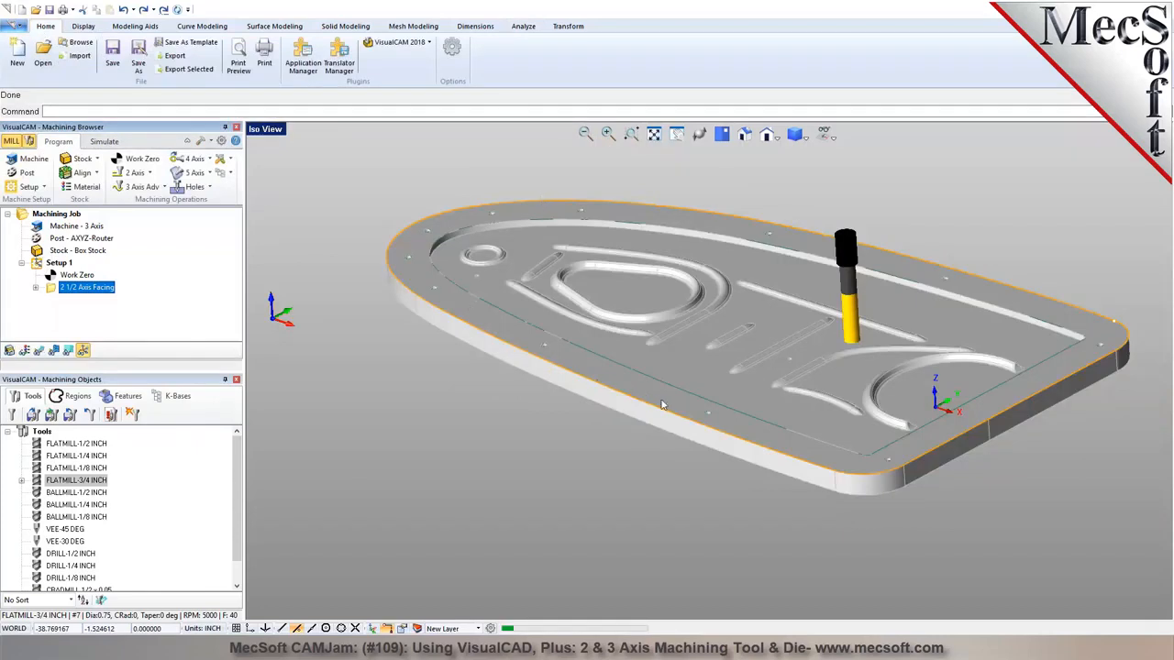
key("ctrl+s")
Measure the arc diameter of a small hole circle on the rim near the plate's rounded end
scroll(405, 257, "up", 4)
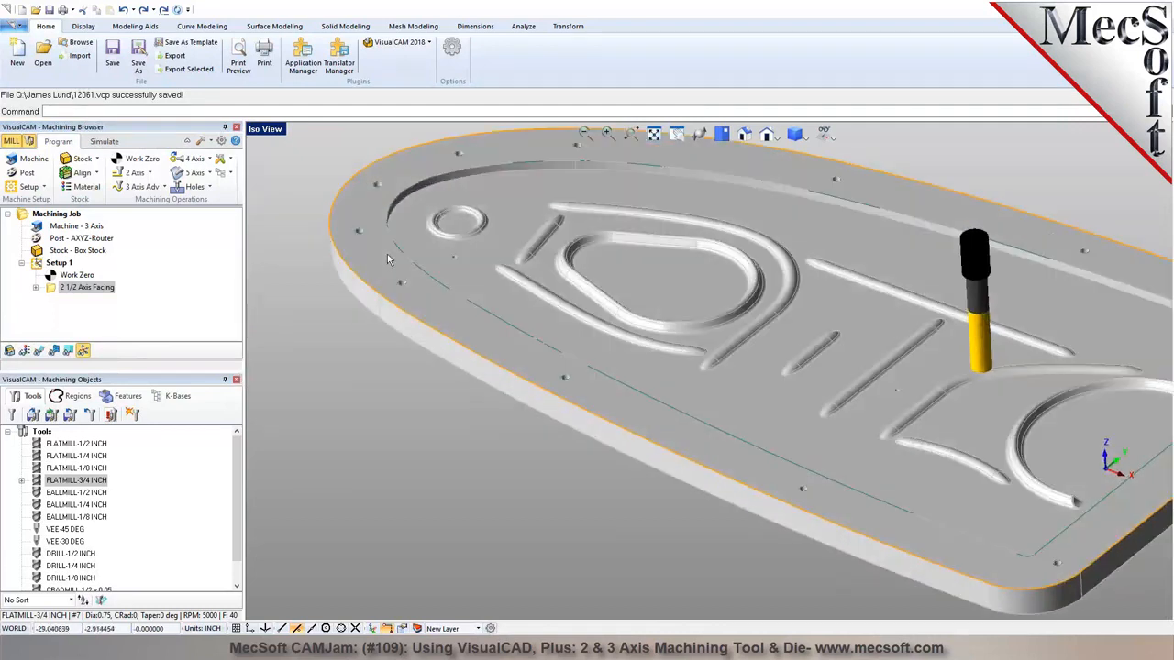
scroll(387, 254, "up", 2)
left_click(404, 283)
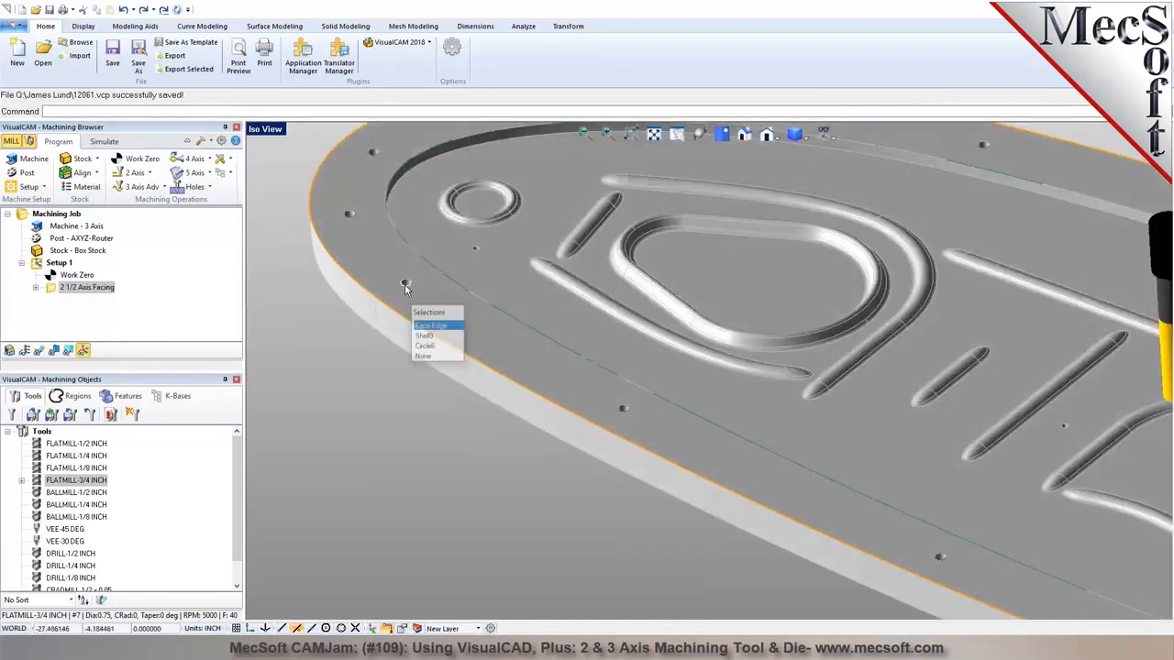
left_click(426, 346)
left_click(566, 27)
left_click(523, 27)
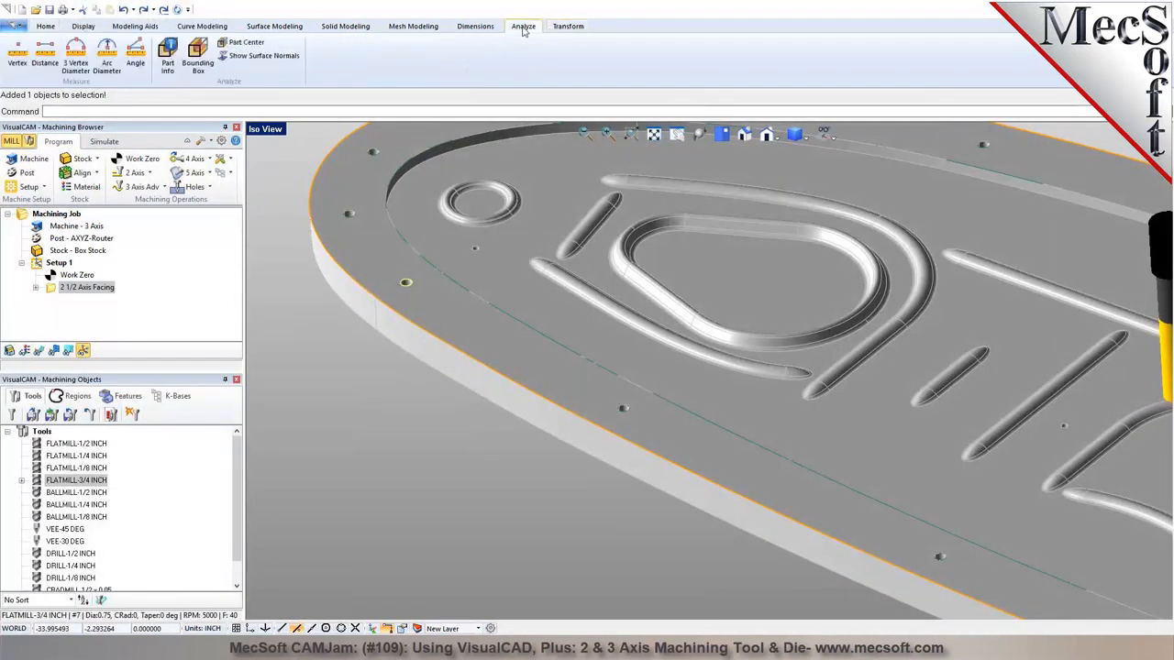
left_click(106, 55)
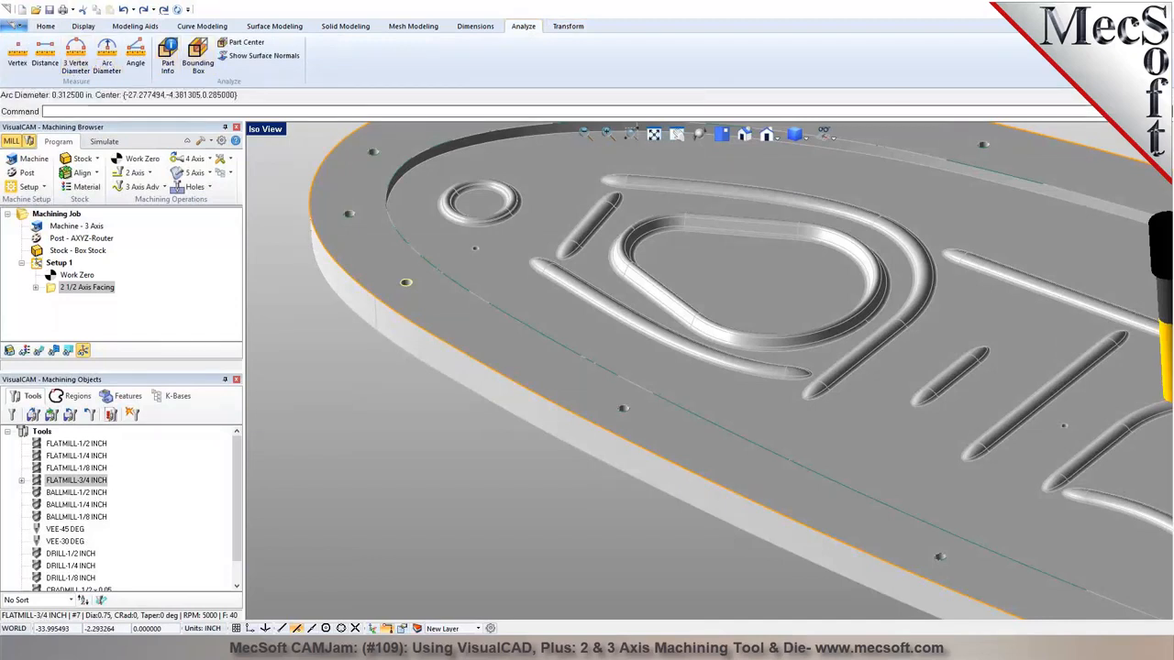
left_click(310, 415)
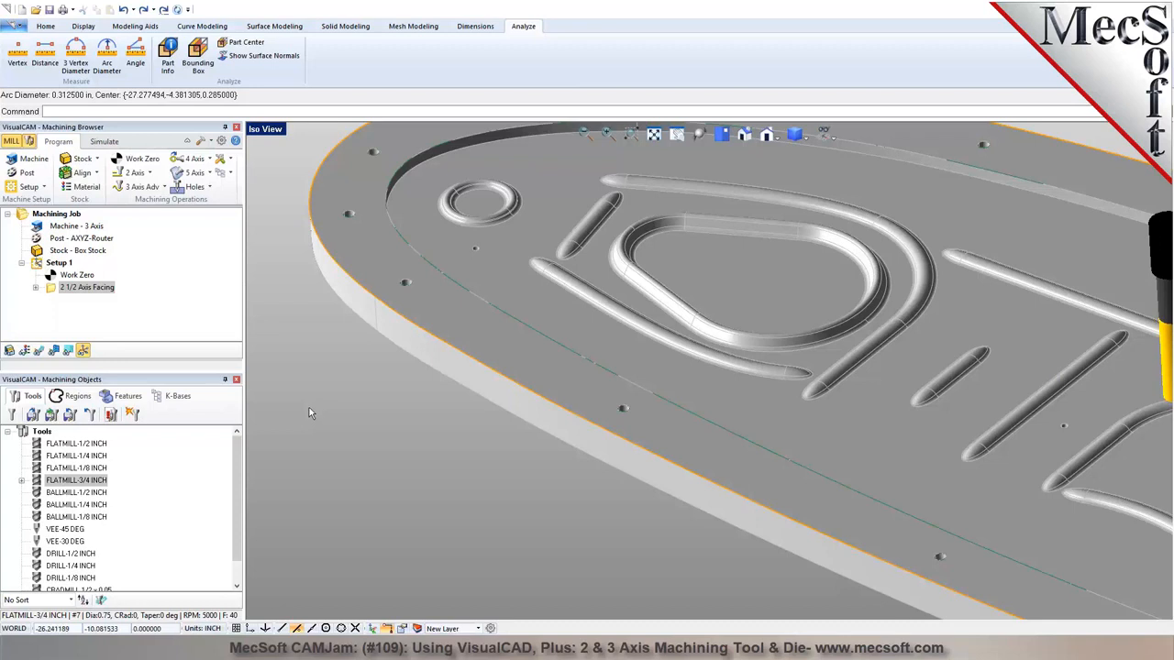
Create a Drilling operation and select all geometry on New Layer as its drill points and circles
scroll(309, 412, "down", 2)
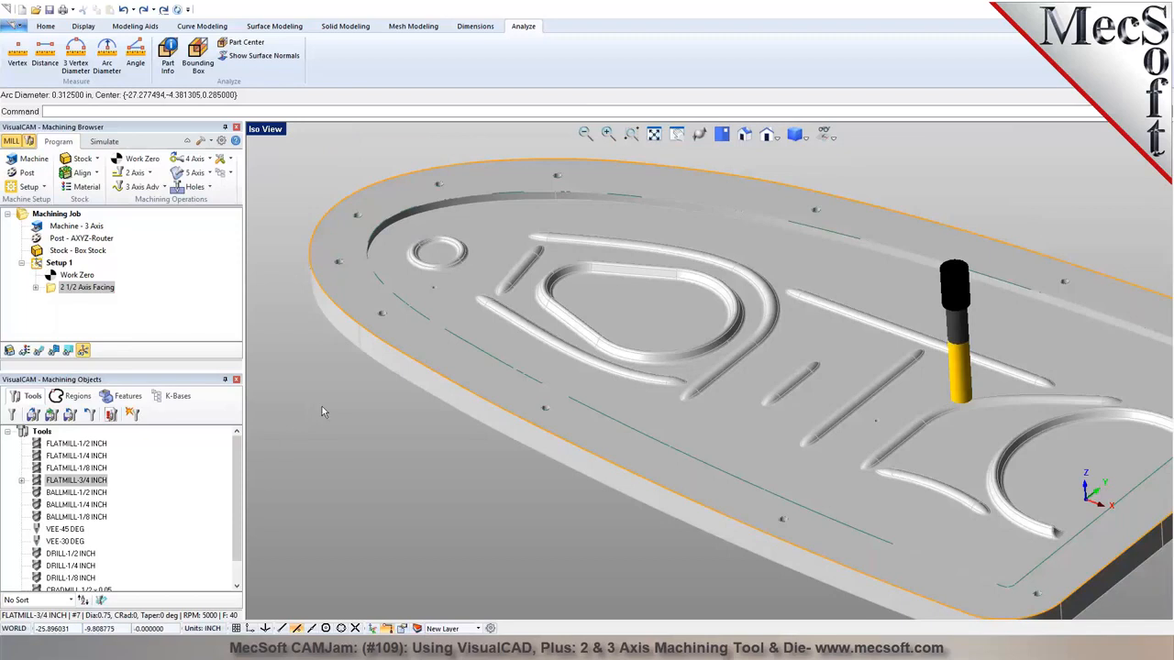
mouse_move(496, 421)
middle_mouse_down()
mouse_move(579, 366)
mouse_move(513, 423)
mouse_move(550, 372)
mouse_move(509, 432)
mouse_move(514, 421)
middle_mouse_up()
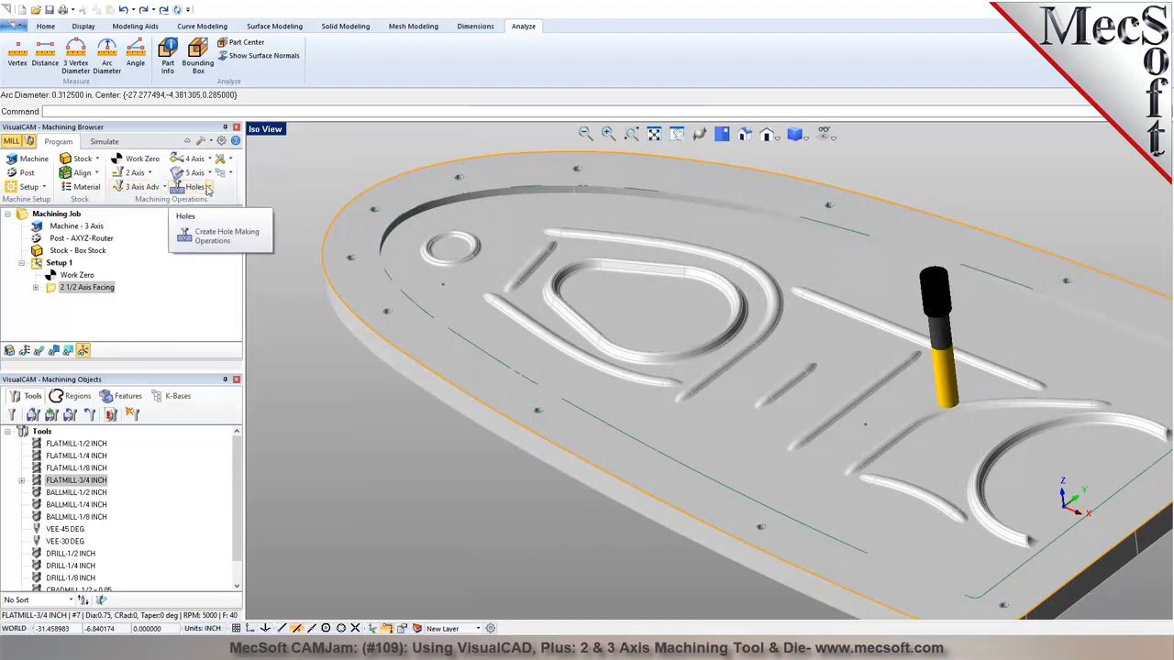
left_click(195, 187)
left_click(199, 211)
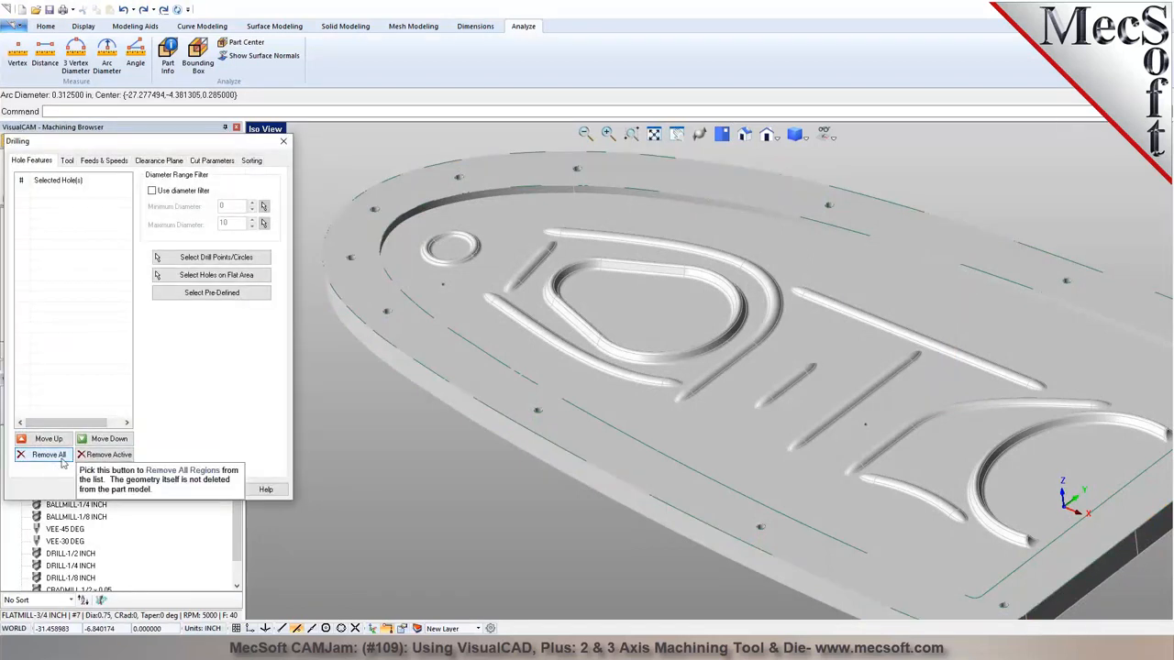
left_click(193, 260)
scroll(446, 254, "down", 3)
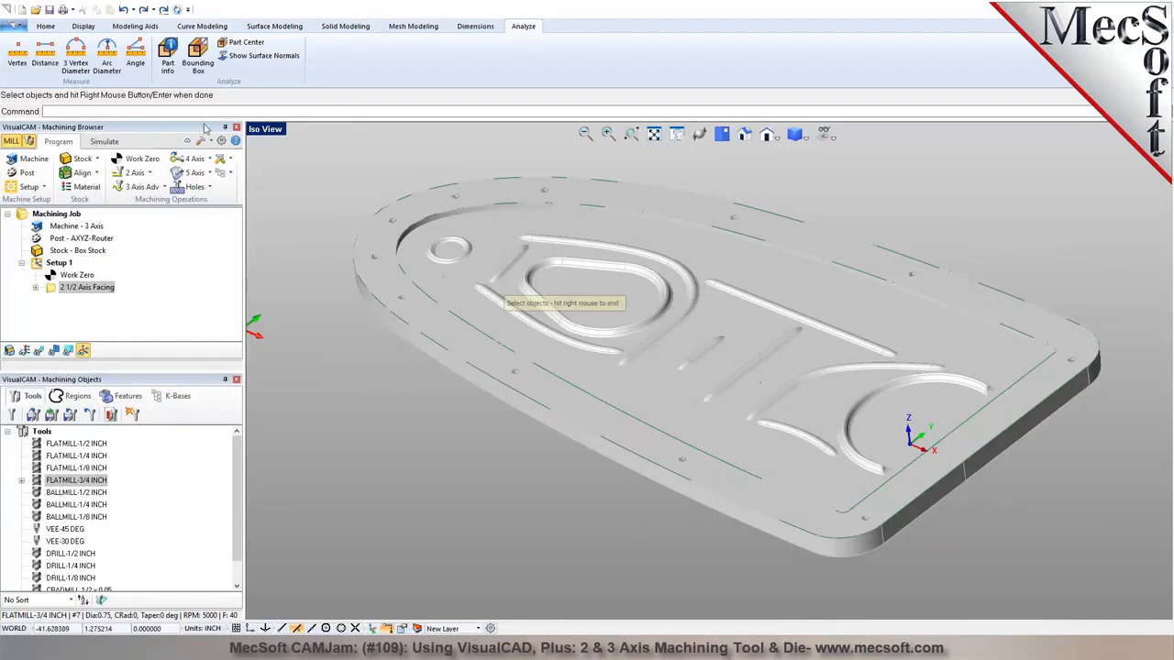
left_click(135, 25)
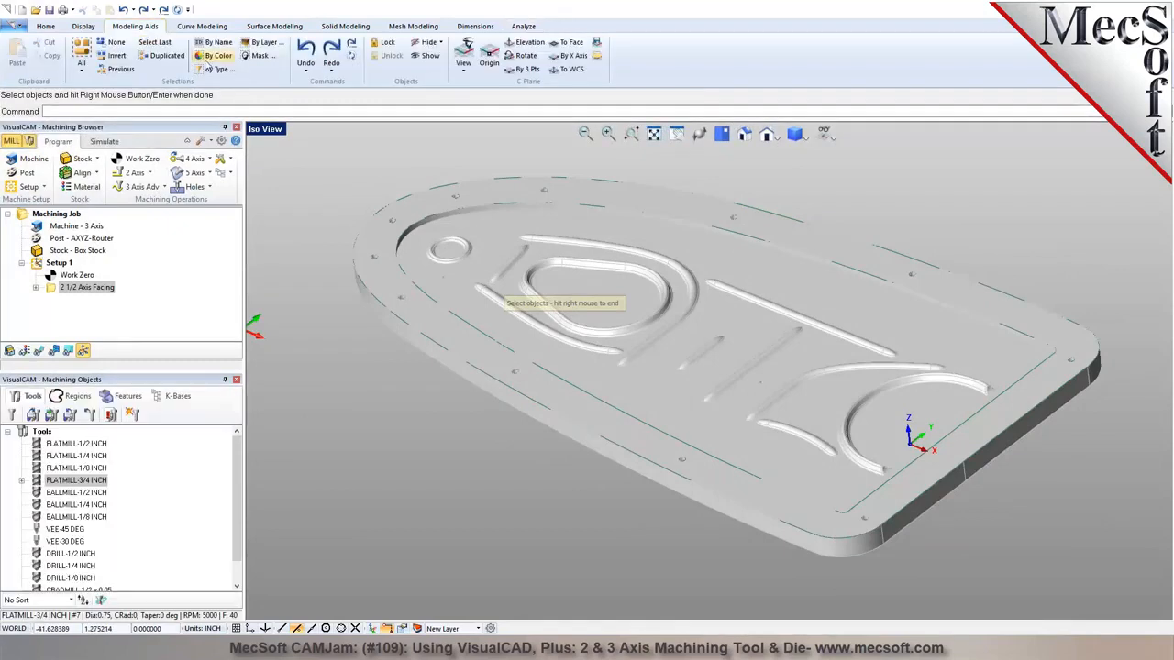
left_click(248, 56)
left_click(11, 58)
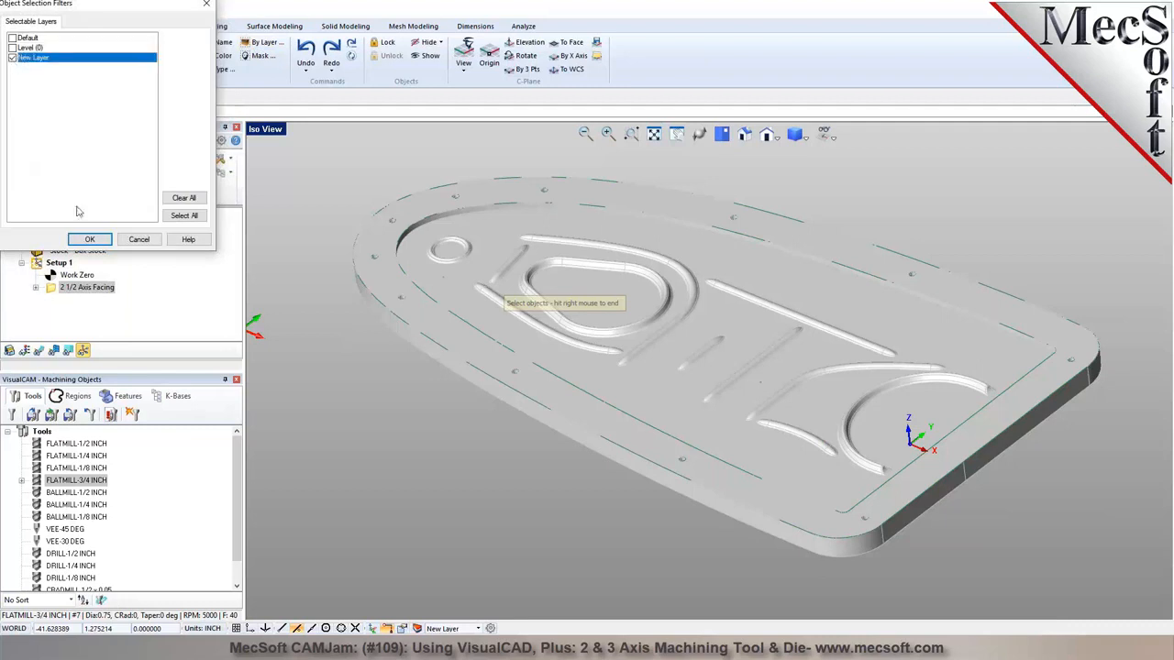
left_click(90, 239)
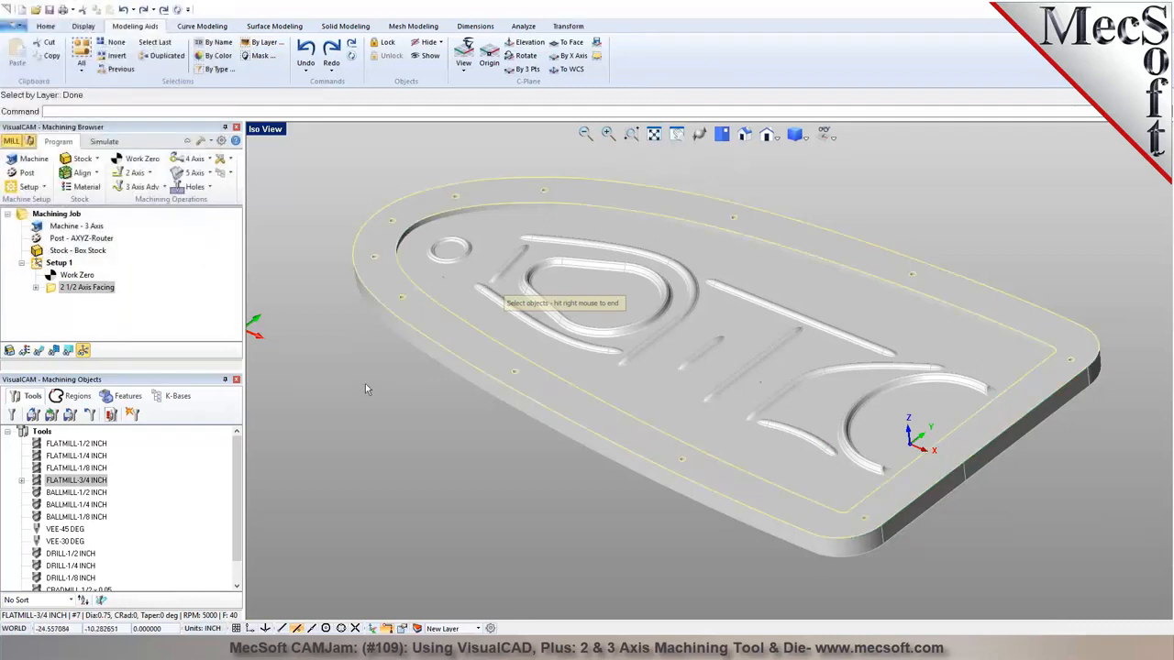
right_click(365, 383)
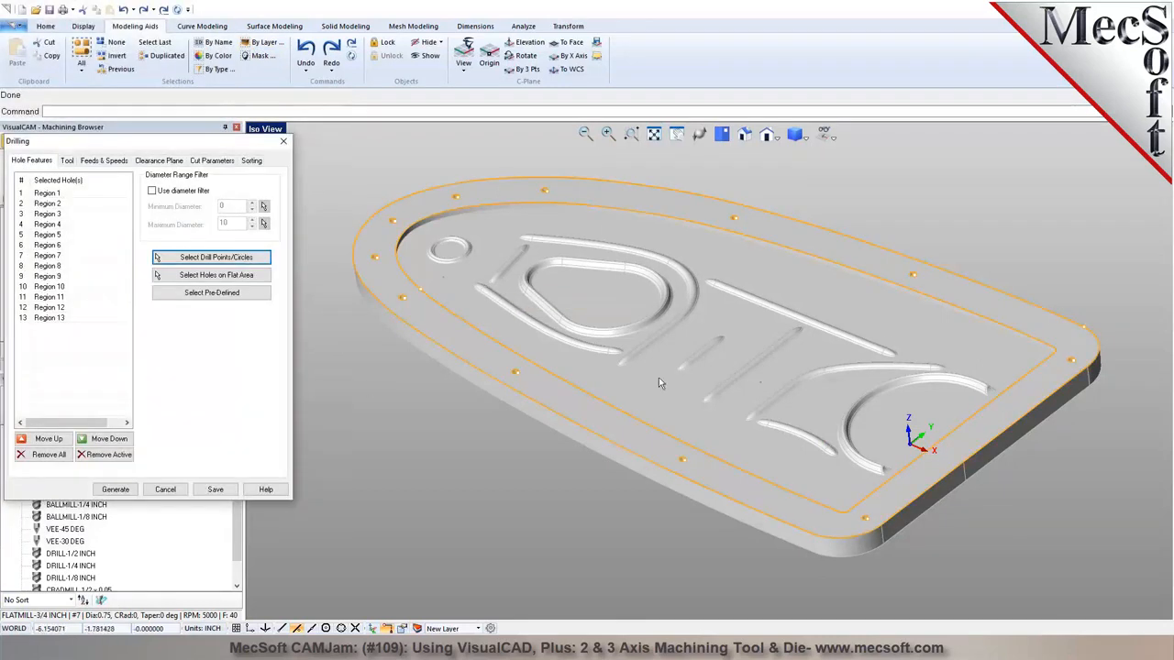
Enable the diameter filter for the selected drill regions and set the maximum diameter to 0.32
left_click(151, 191)
left_click_drag(233, 224, 211, 224)
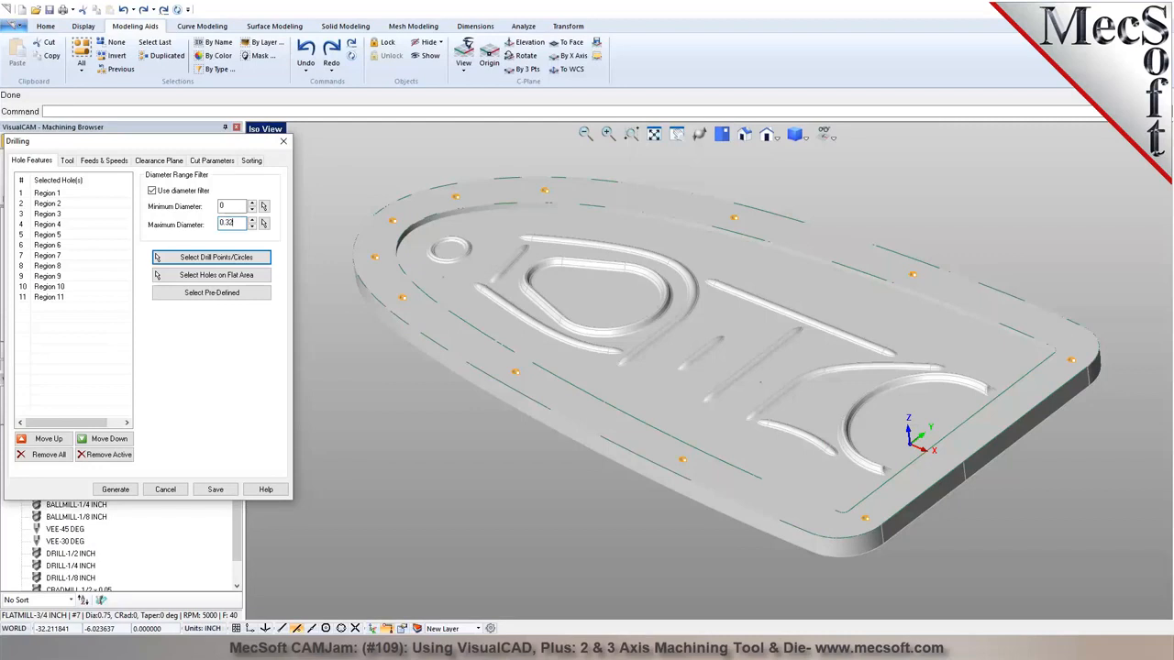
left_click(413, 437)
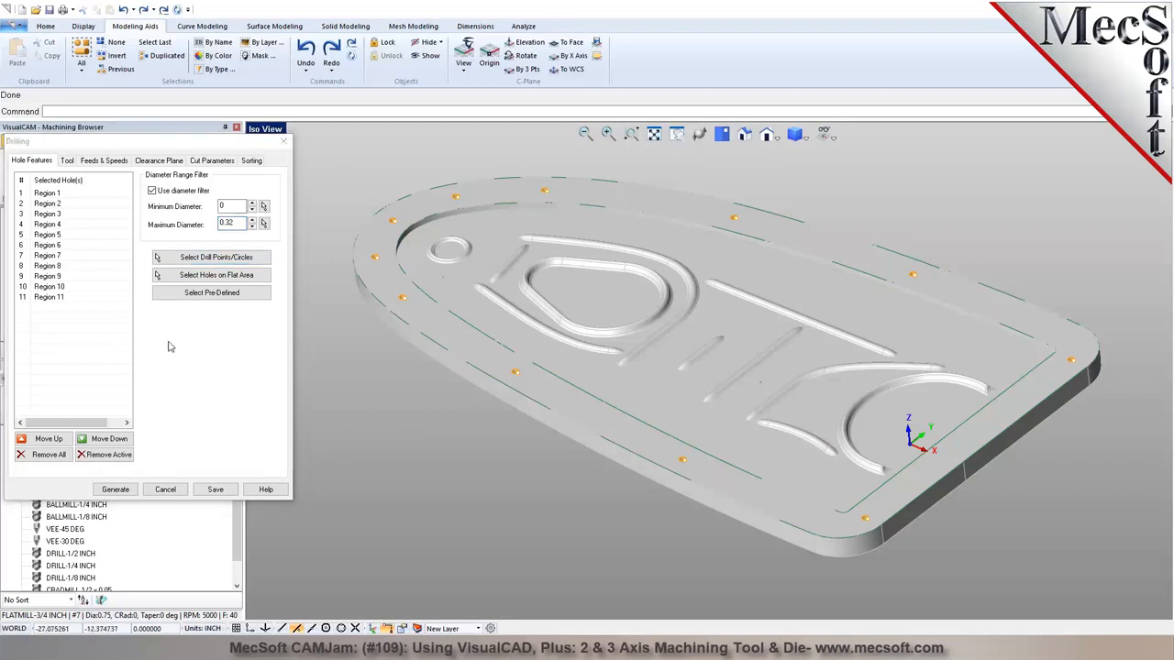
mouse_move(94, 288)
Set the FLATMILL-1/4 INCH tool's material to CARBIDE, save the edit, and choose it as the drilling tool
left_click(67, 160)
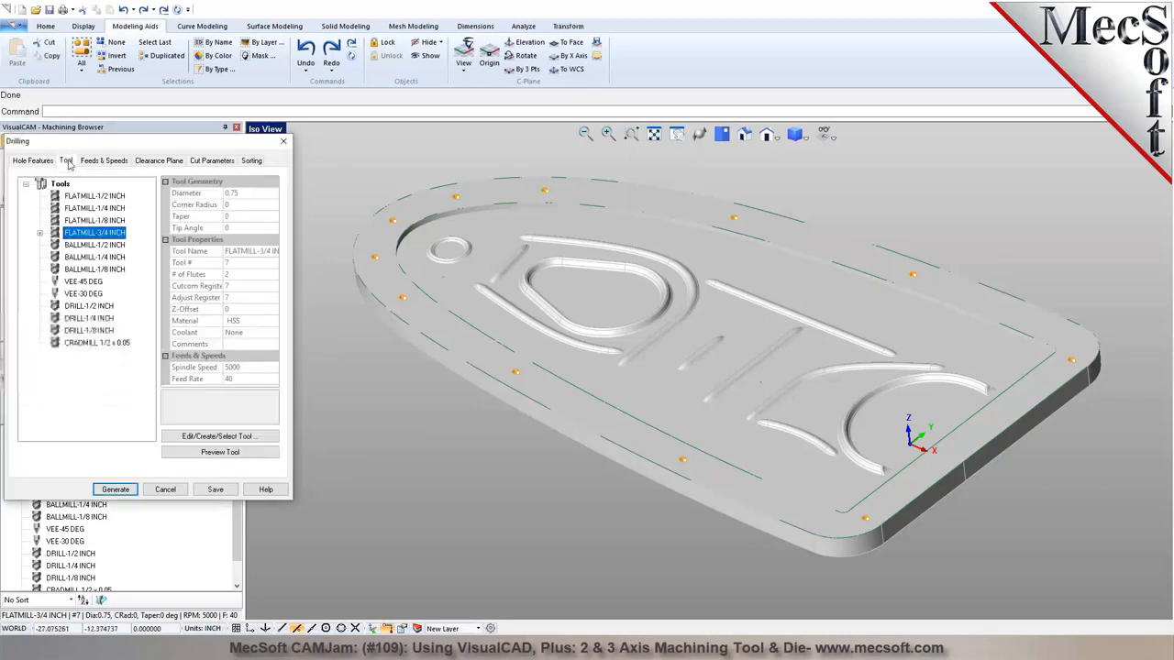
mouse_move(142, 252)
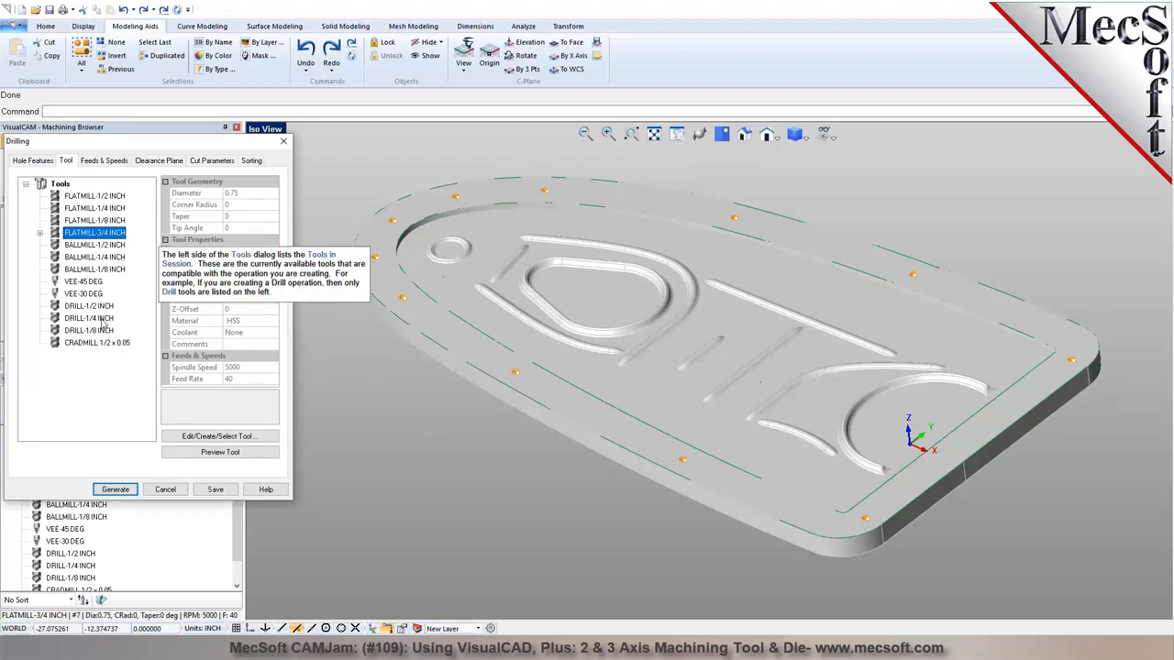
left_click(102, 318)
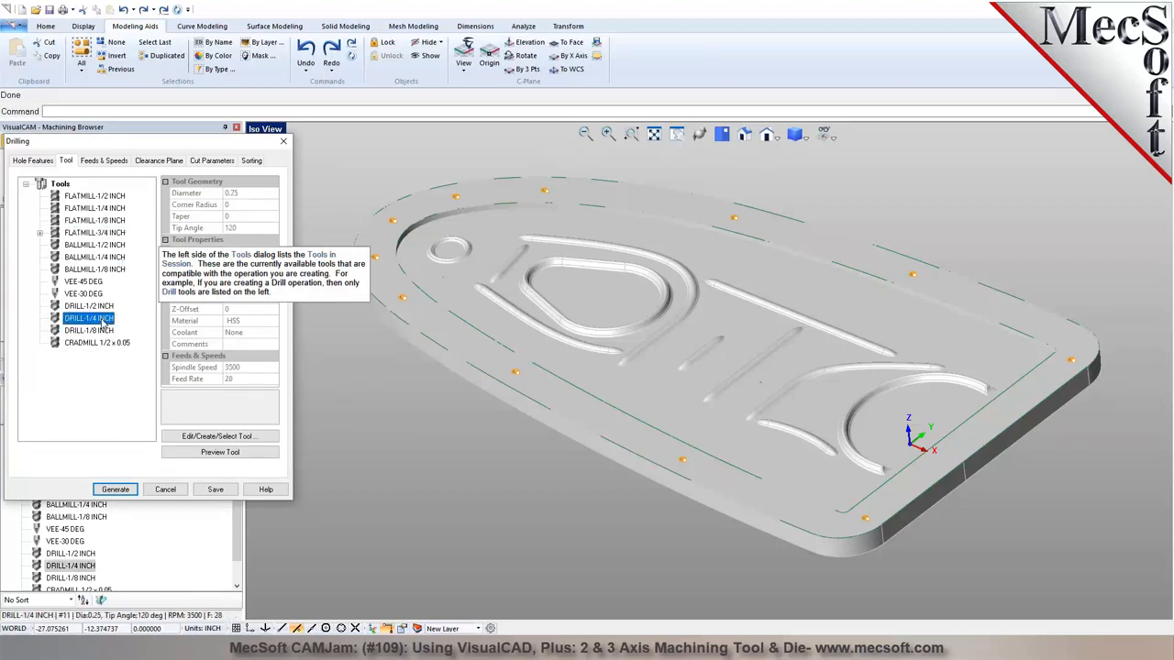
double_click(92, 213)
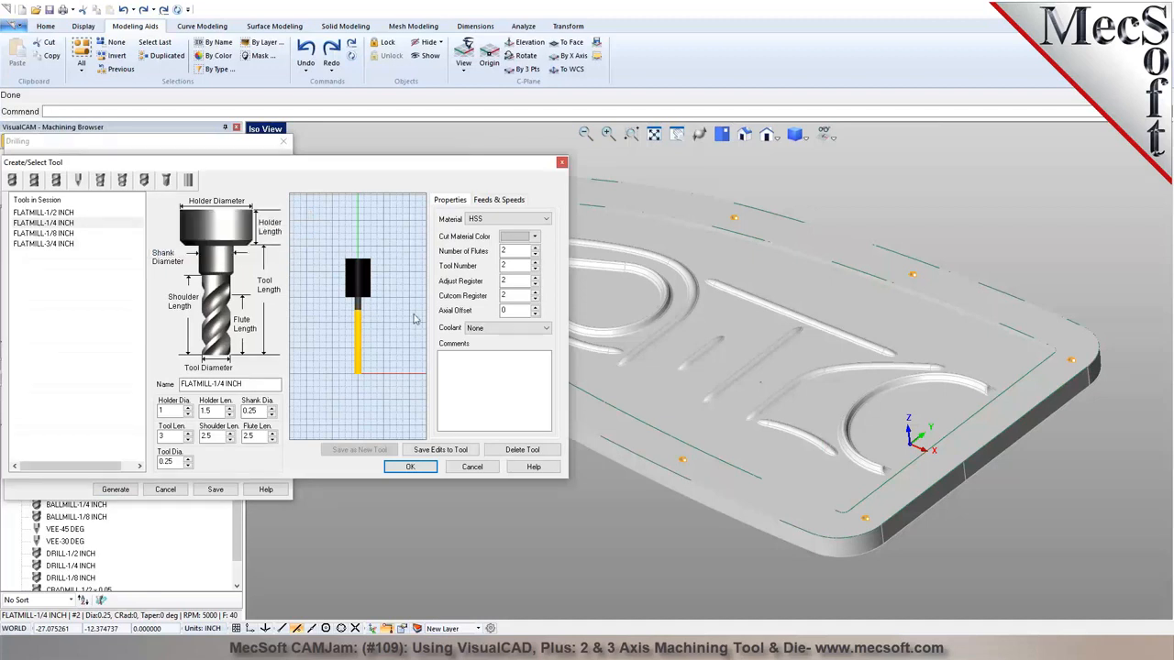
left_click(509, 218)
left_click(486, 241)
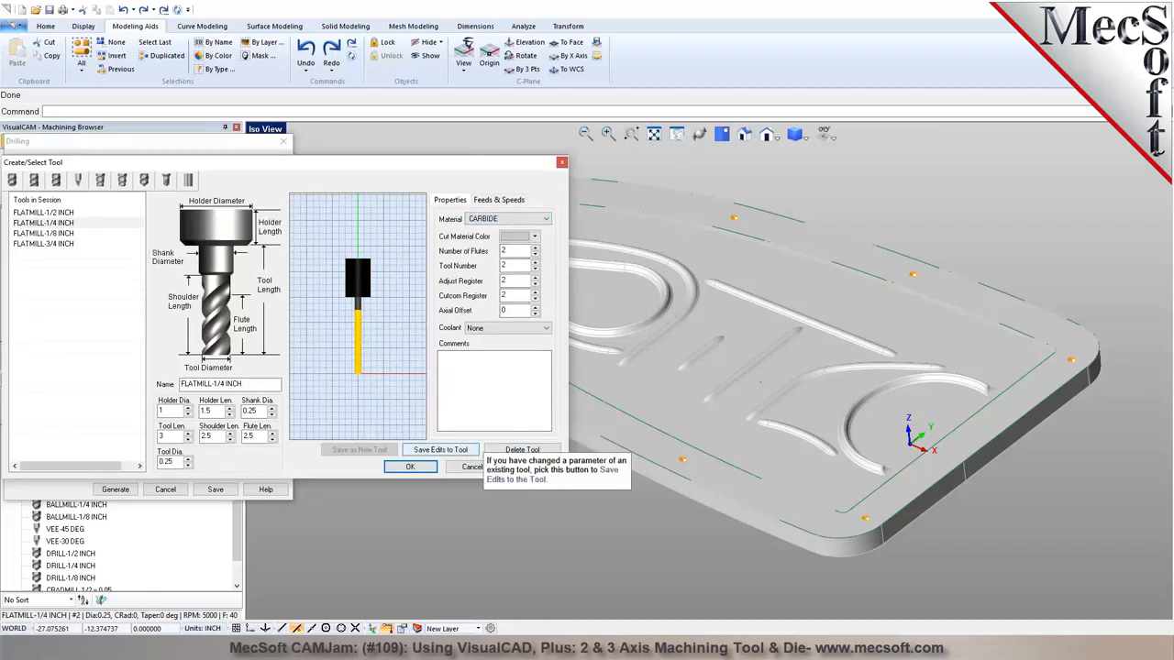
left_click(440, 449)
left_click(608, 364)
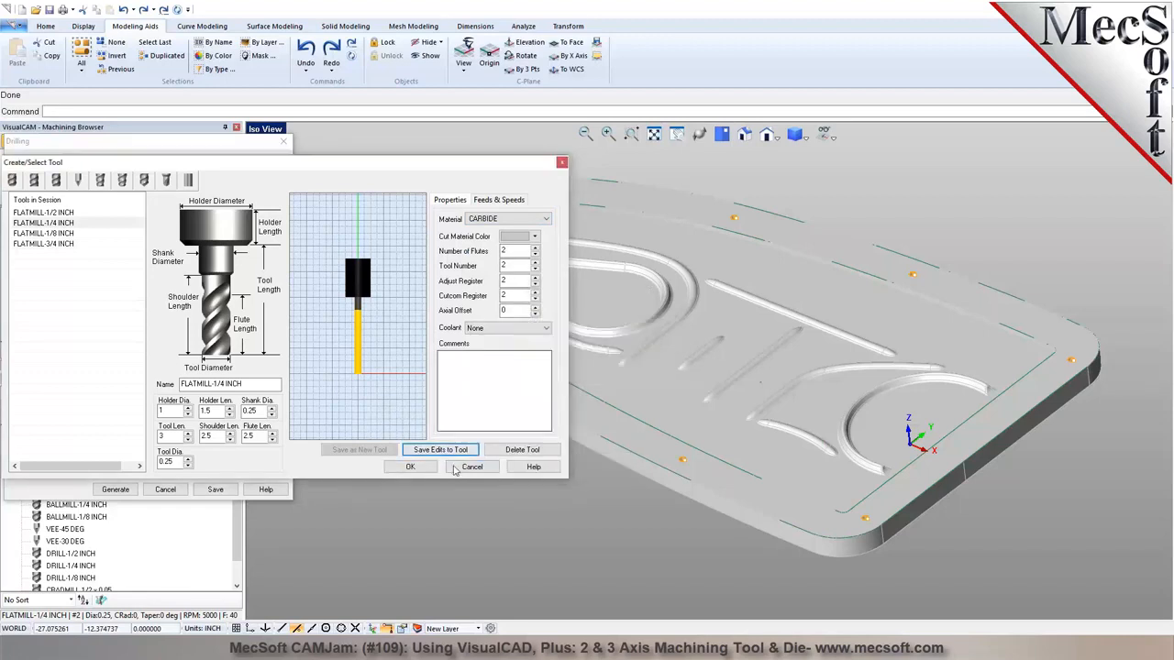
left_click(410, 466)
left_click(81, 209)
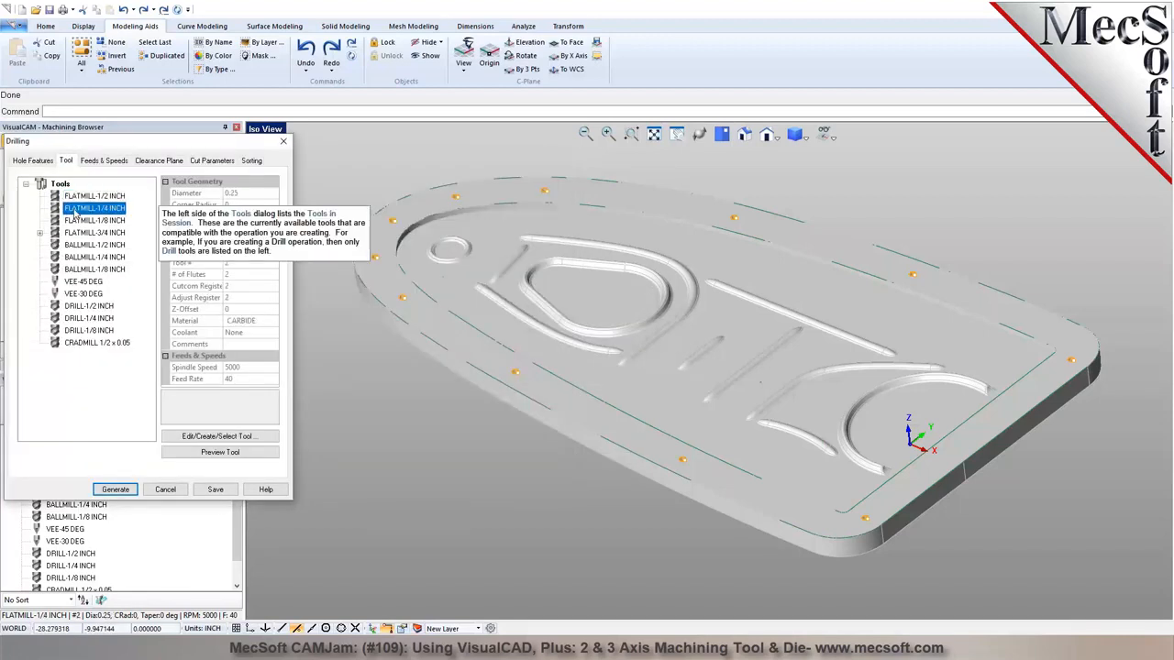
Keep the Standard Drill type and set the drill depth to 1.085 by picking two points spanning the plate's thickness
left_click(112, 163)
left_click(159, 161)
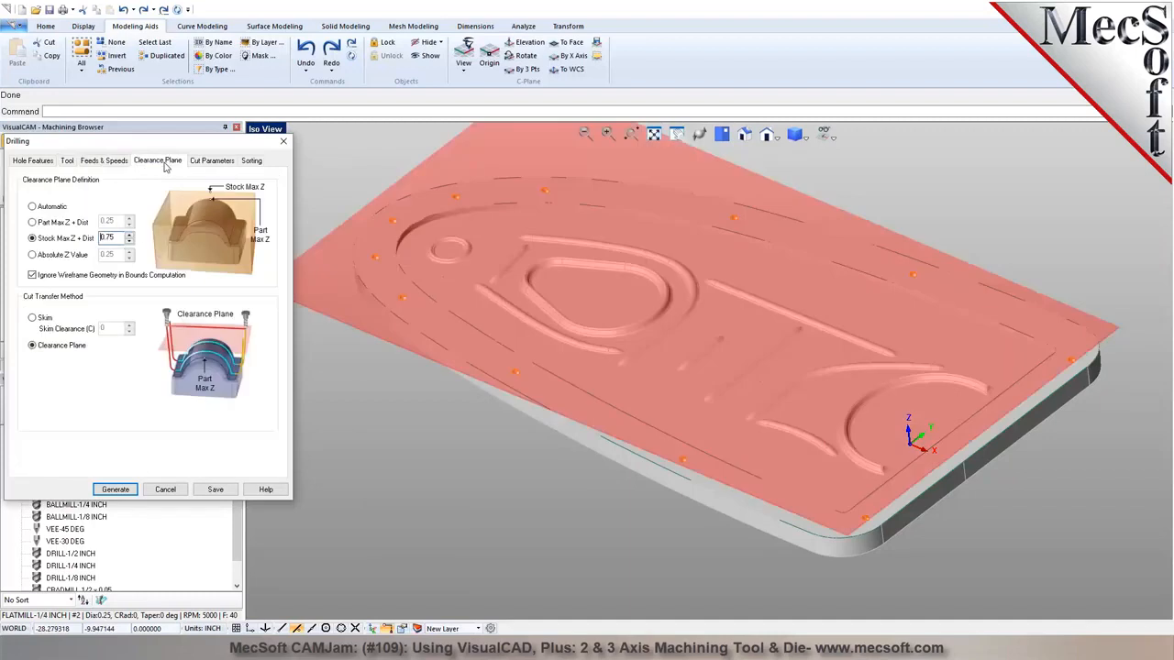
left_click(218, 163)
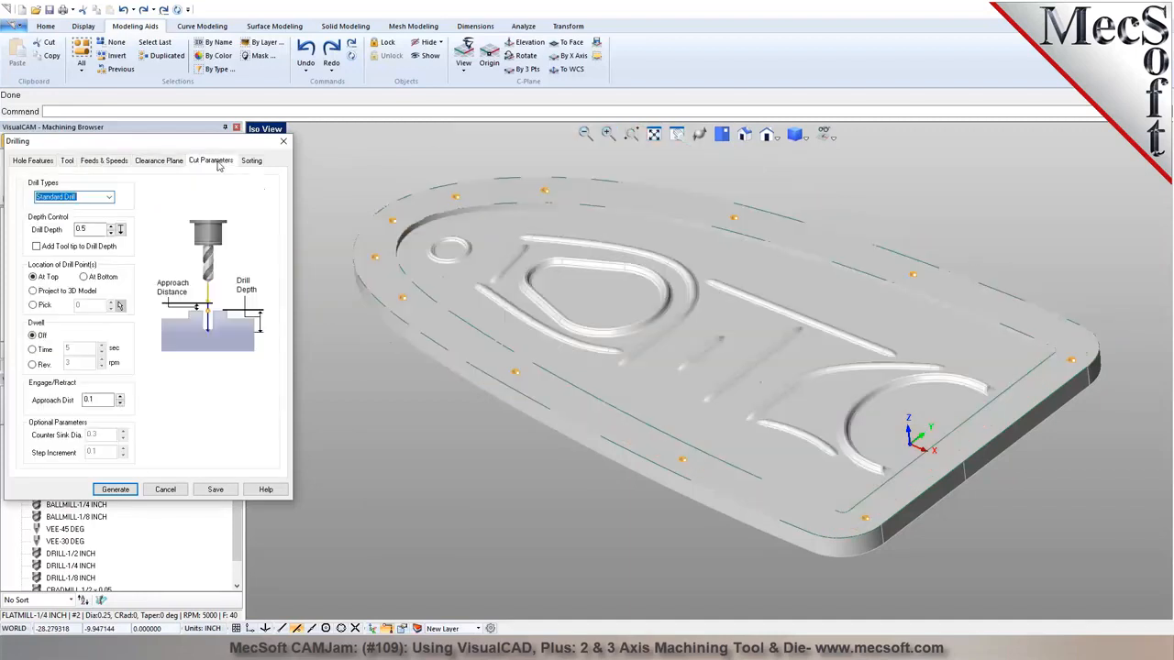
left_click(108, 197)
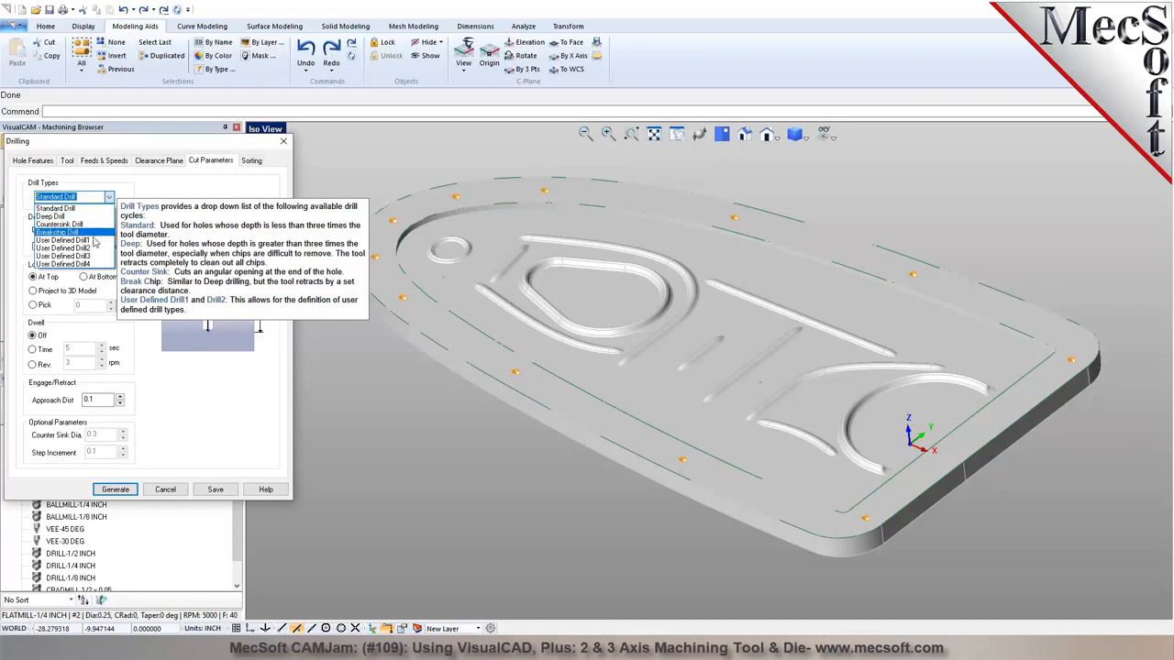
left_click(110, 202)
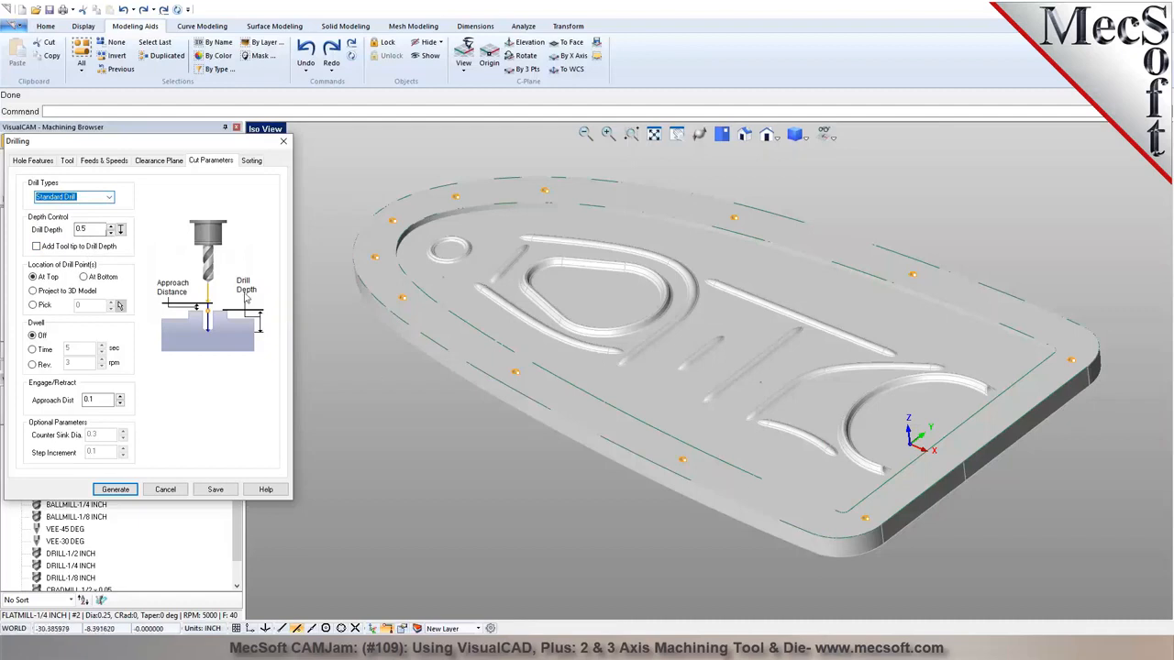
left_click(120, 230)
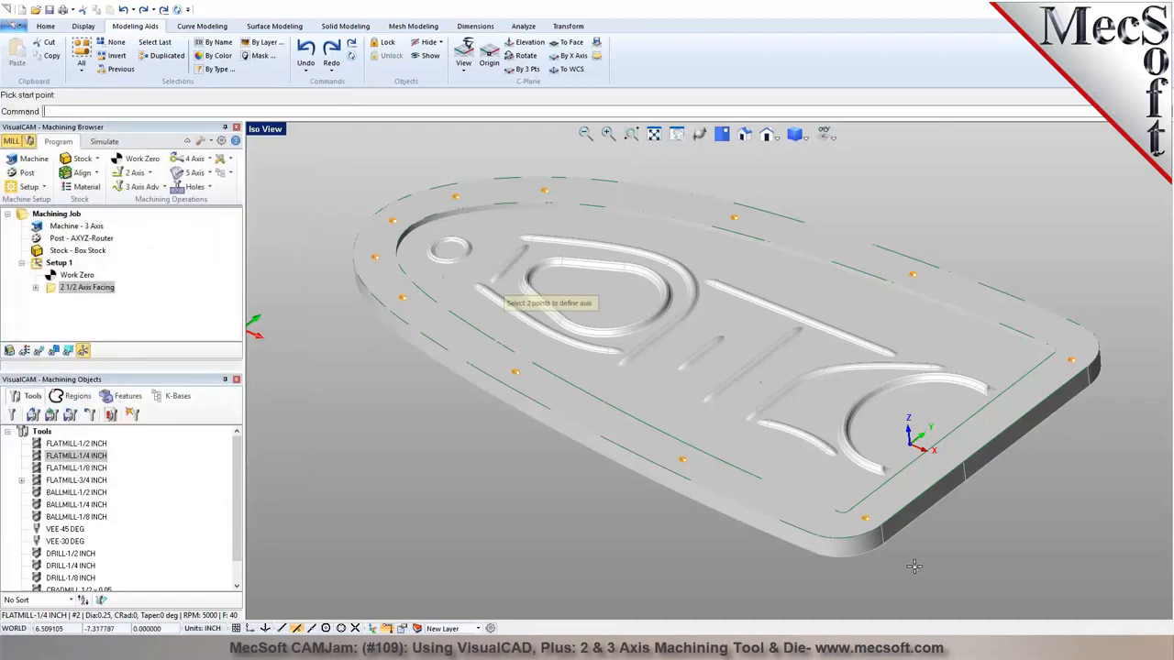
scroll(908, 561, "up", 3)
scroll(904, 559, "up", 2)
left_click(886, 474)
left_click(653, 521)
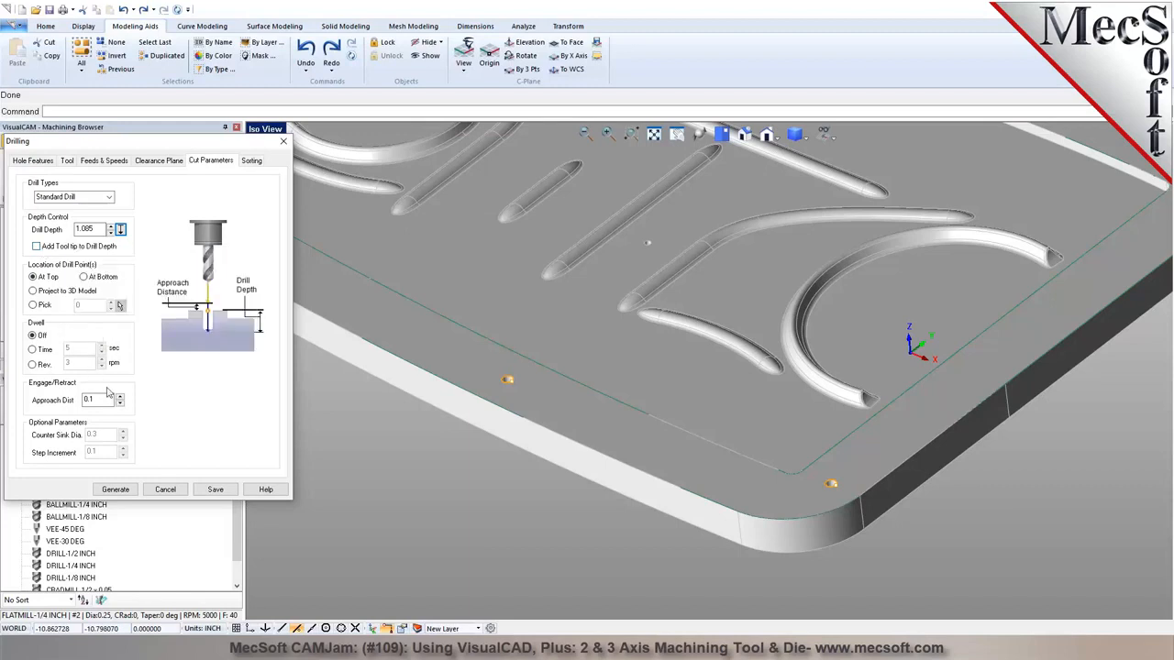
Sort the drill points by Minimum Distance Sort starting from the Lower Left and generate the drilling operation
left_click(251, 161)
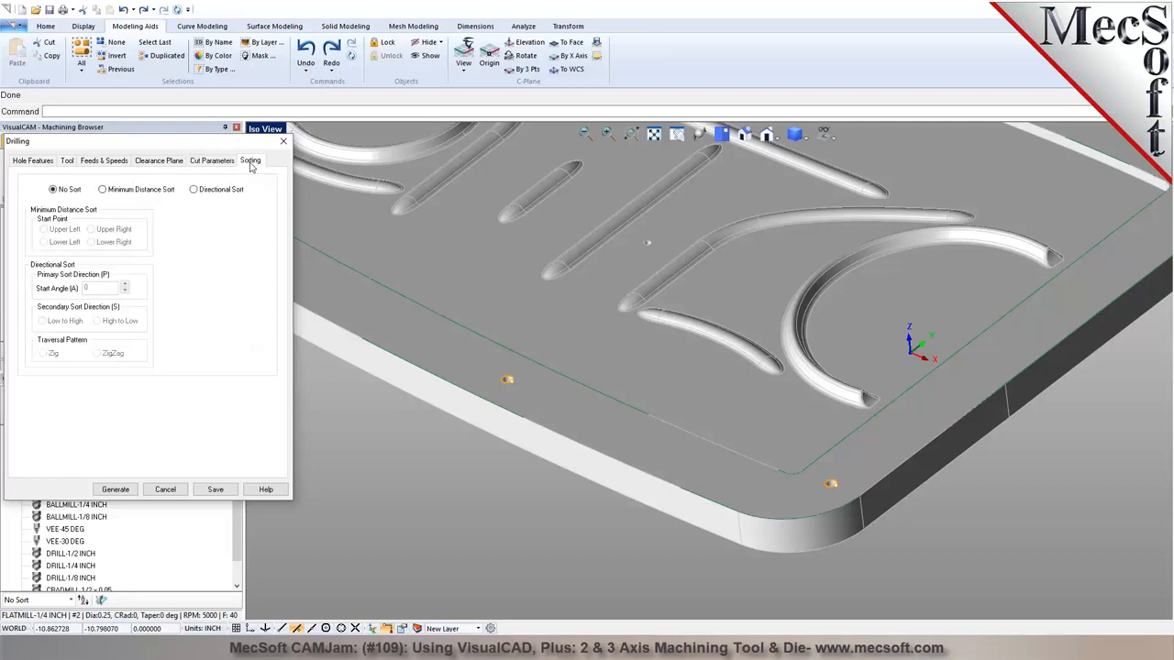
left_click(128, 189)
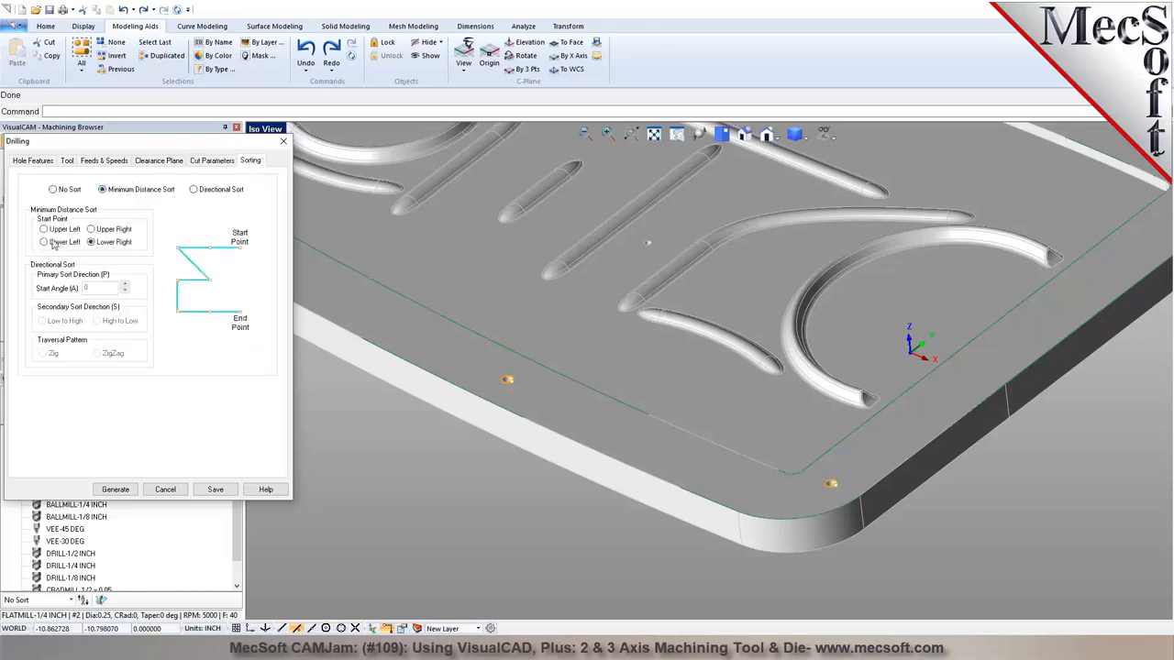
left_click(53, 243)
left_click(126, 488)
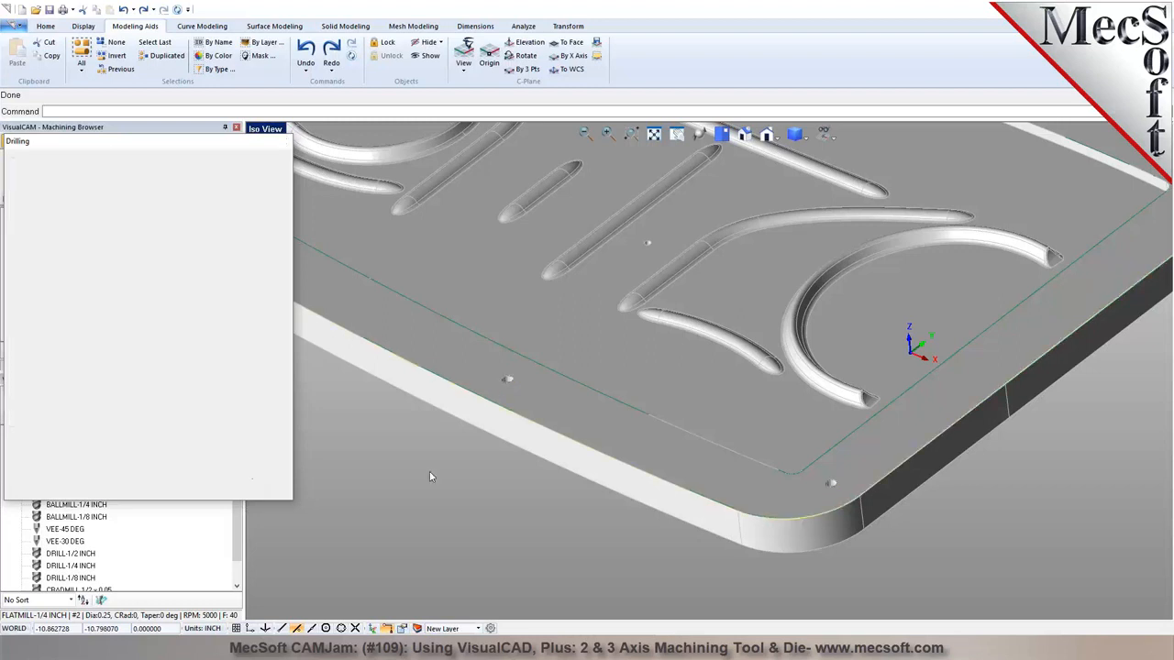
Display the generated drilling toolpath over the whole plate and examine its hole-to-hole route
right_click_drag(932, 418, 884, 482)
scroll(885, 485, "down", 1)
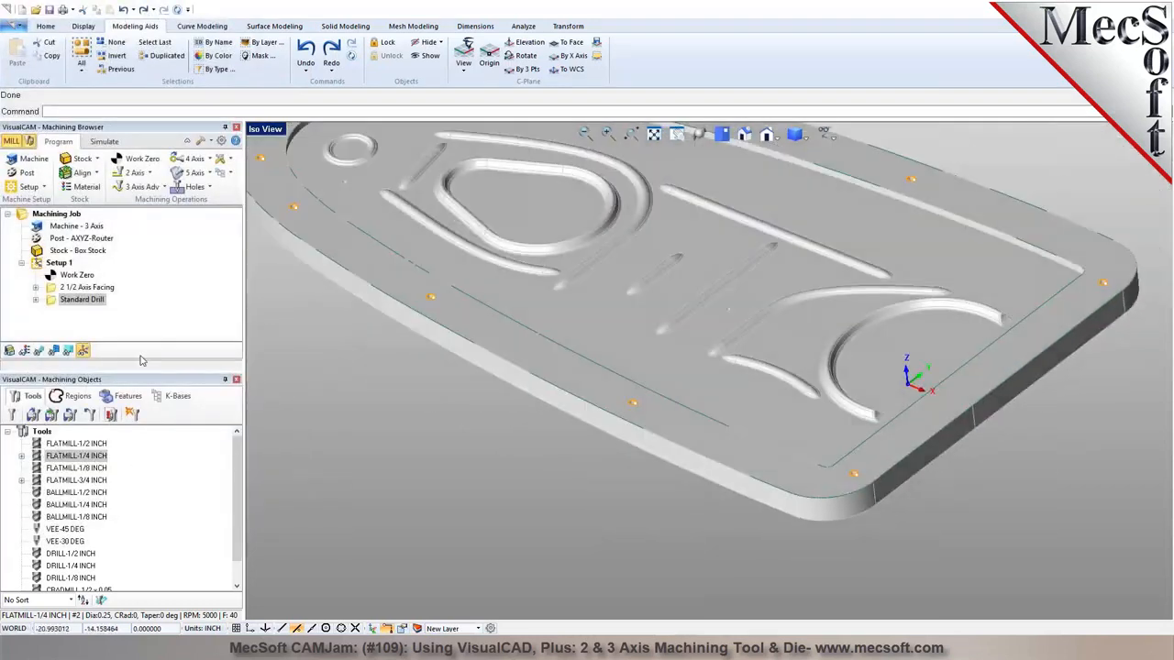
left_click(41, 350)
scroll(683, 427, "down", 1)
scroll(683, 427, "down", 1)
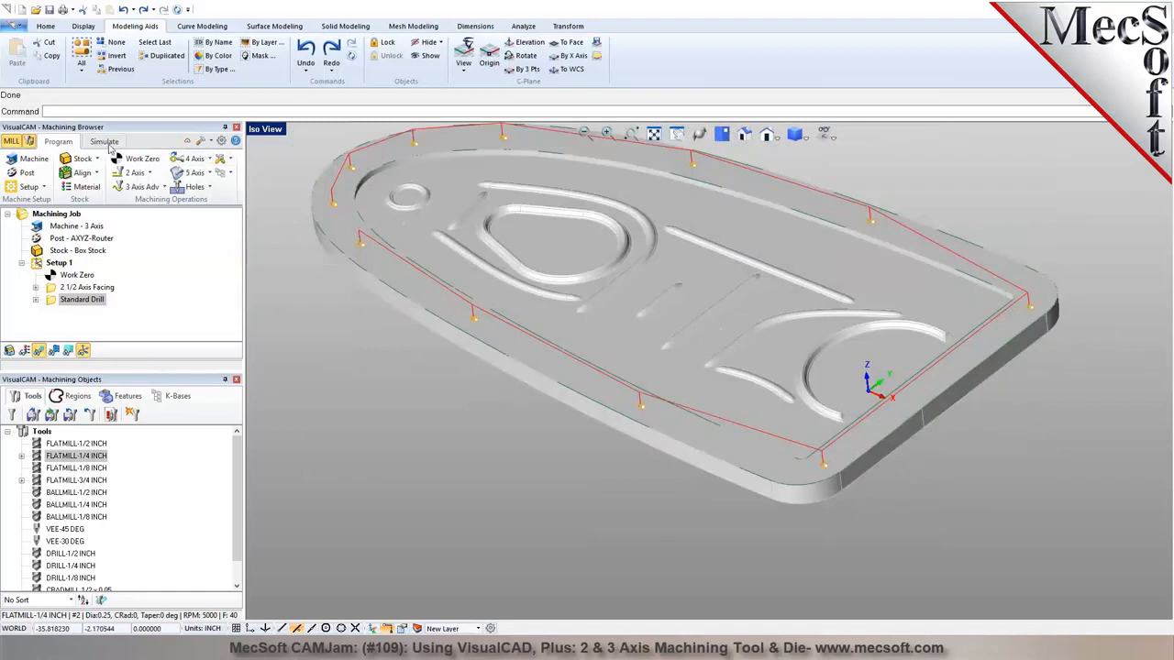
Set the Standard Drill operation's simulation color to blue in its machining operation properties
left_click(107, 142)
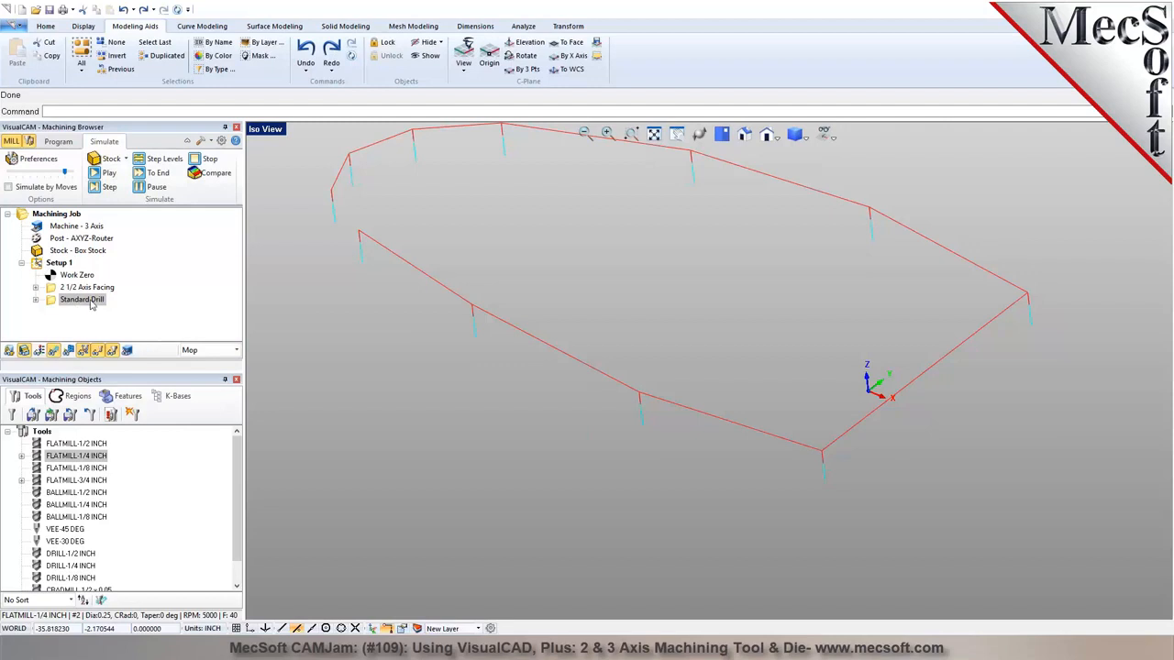
right_click(91, 304)
left_click(162, 553)
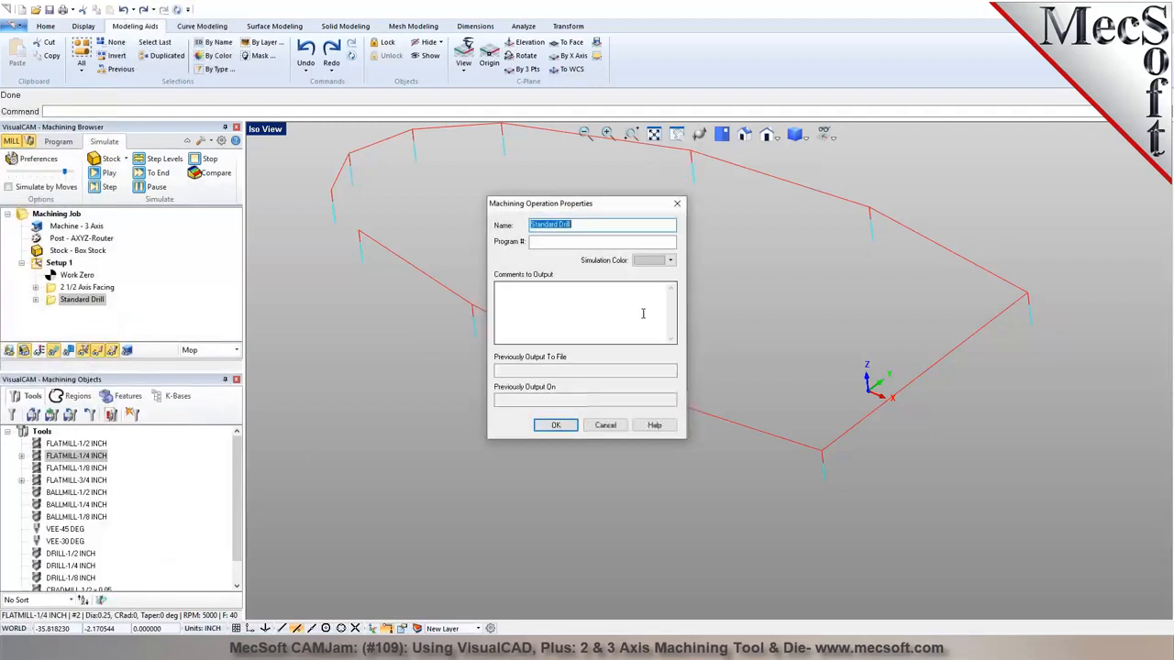
left_click(669, 262)
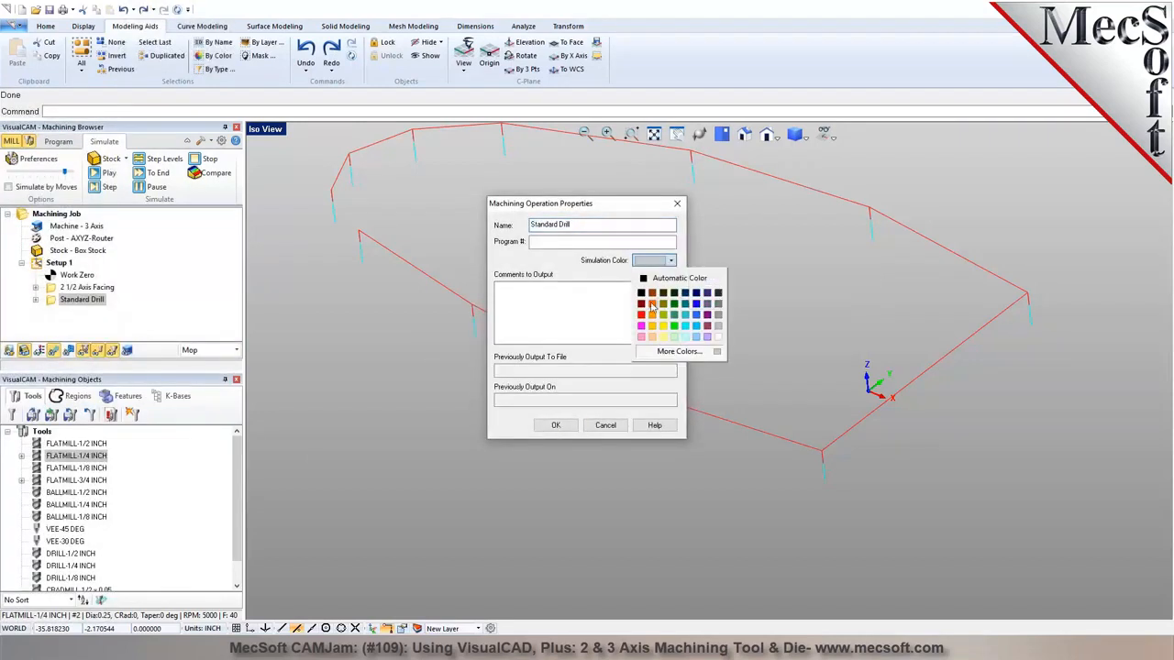
left_click(694, 315)
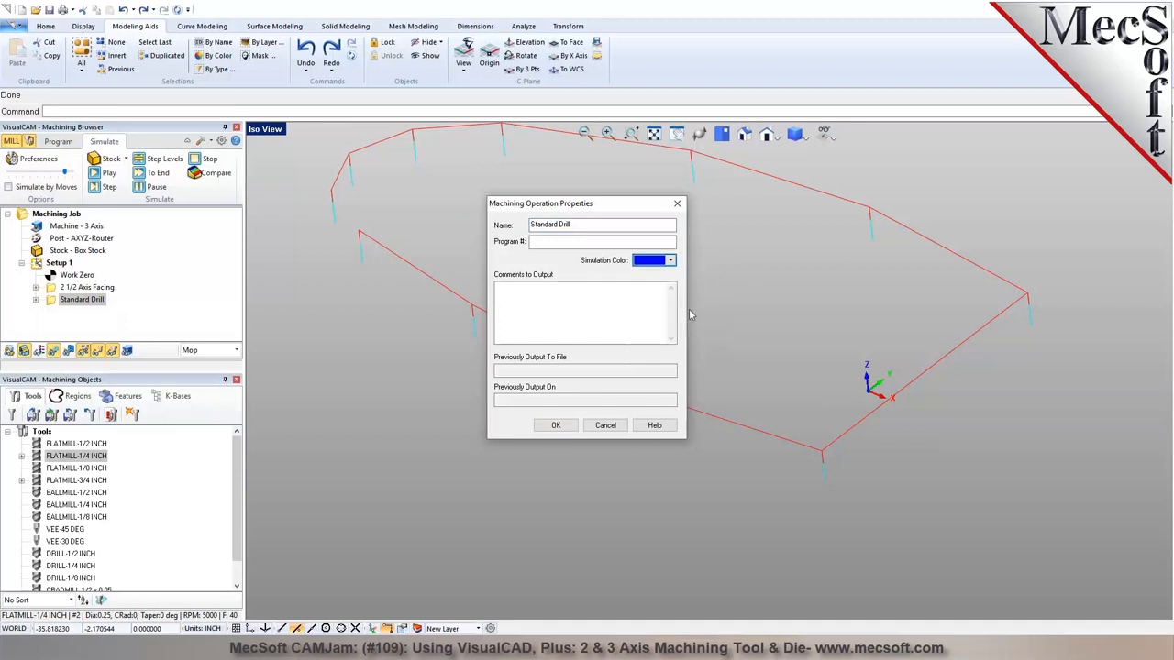
left_click(554, 425)
Simulate the Standard Drill operation and inspect the drilled stock from several angles
left_click(104, 174)
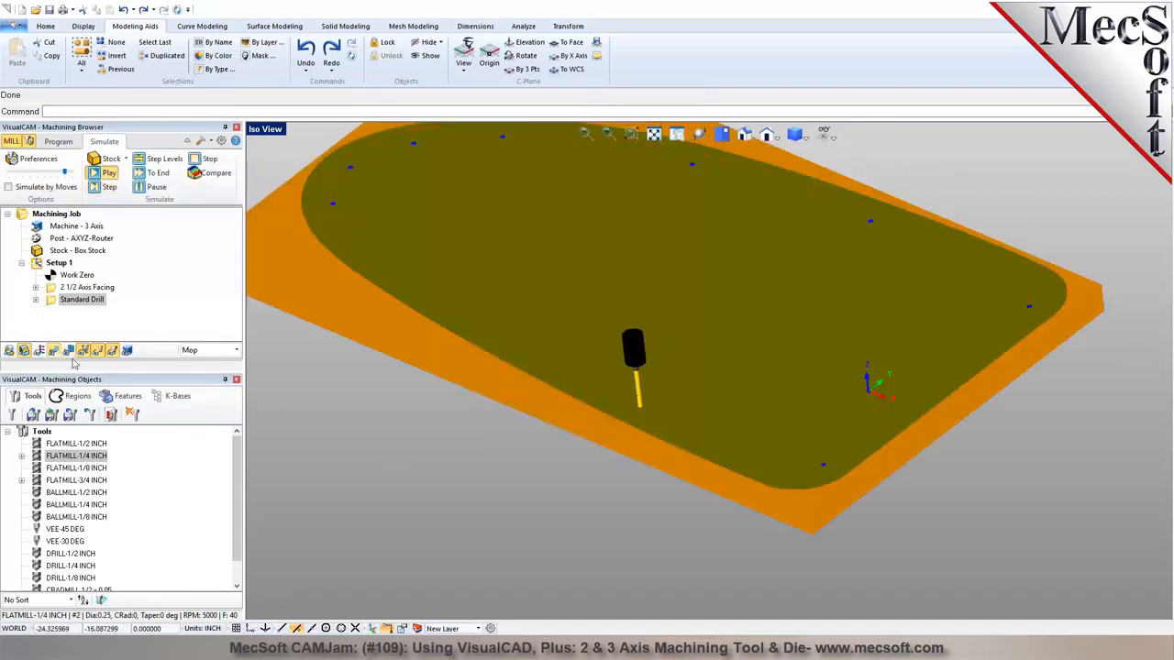
middle_click_drag(612, 385, 595, 365)
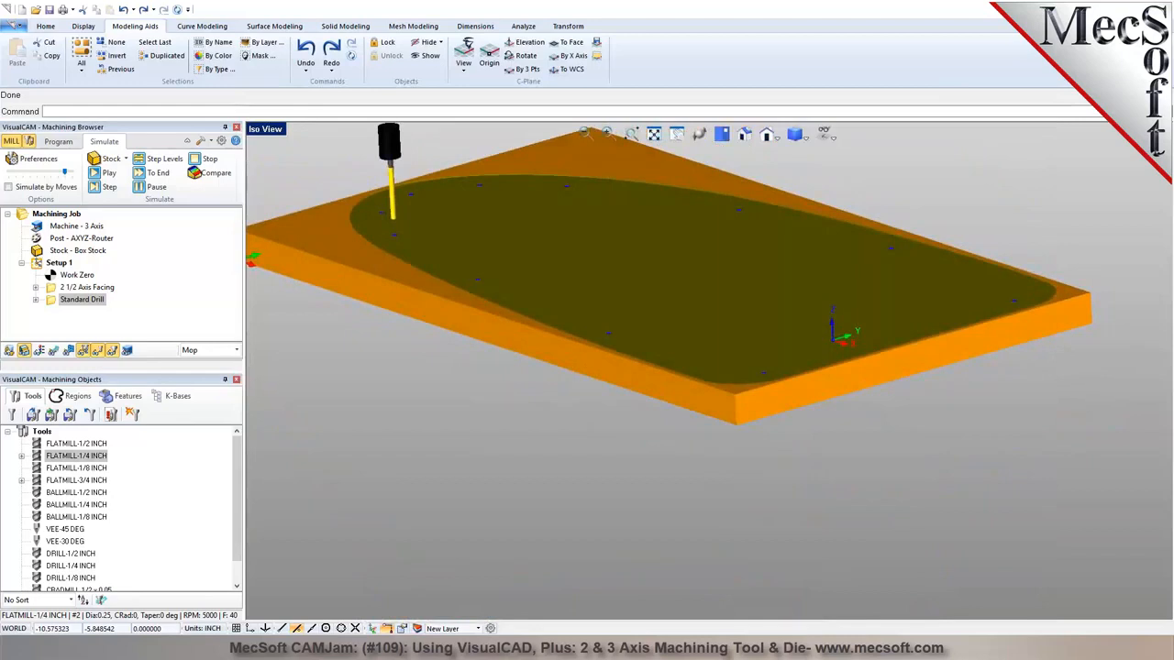
mouse_move(596, 376)
middle_mouse_down()
mouse_move(608, 325)
mouse_move(598, 376)
mouse_move(596, 363)
middle_mouse_up()
Edit the Standard Drill operation, set its drill depth to 1.45, and regenerate the toolpath
left_click(58, 141)
double_click(55, 300)
left_click(210, 162)
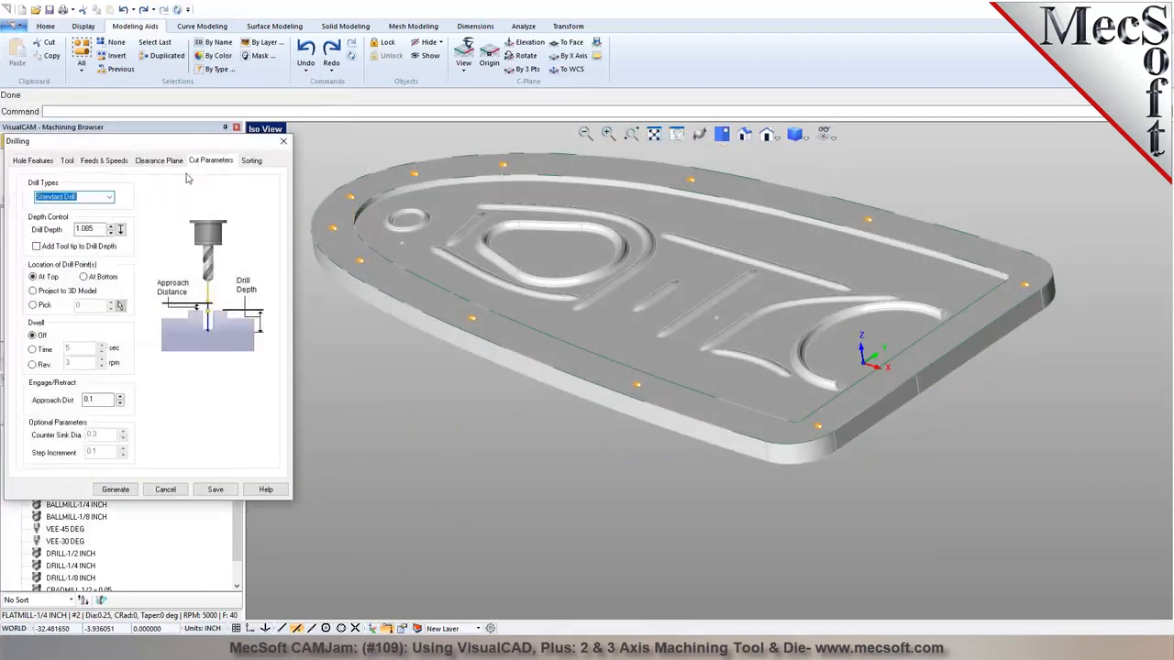
double_click(84, 229)
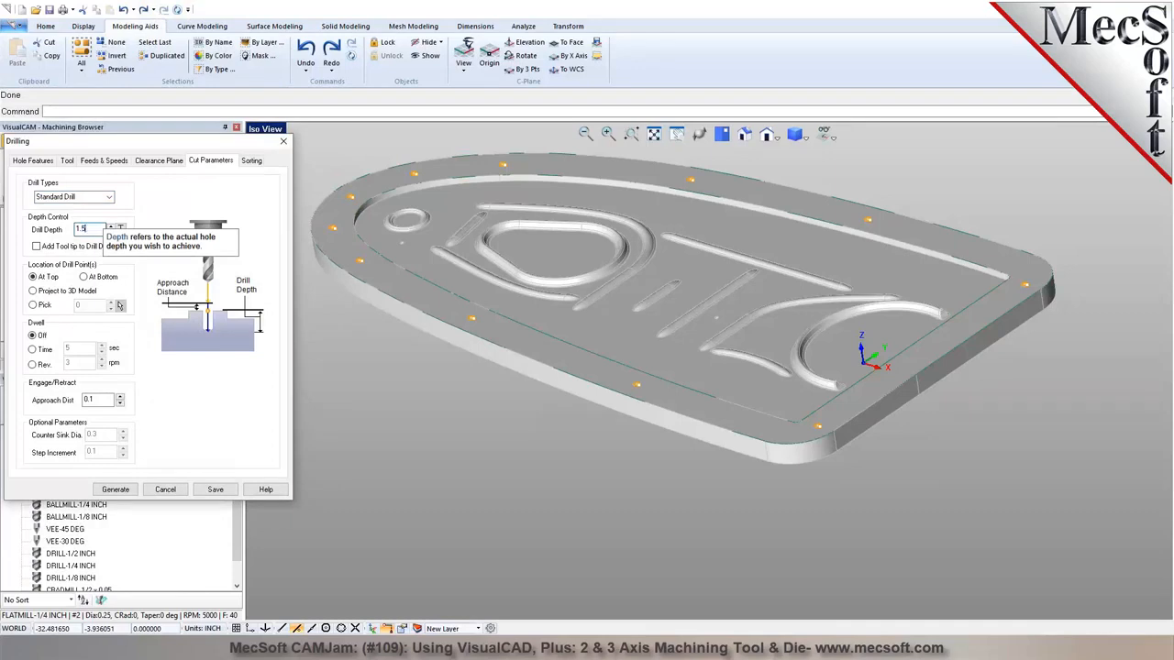
type("-.05")
key("Return")
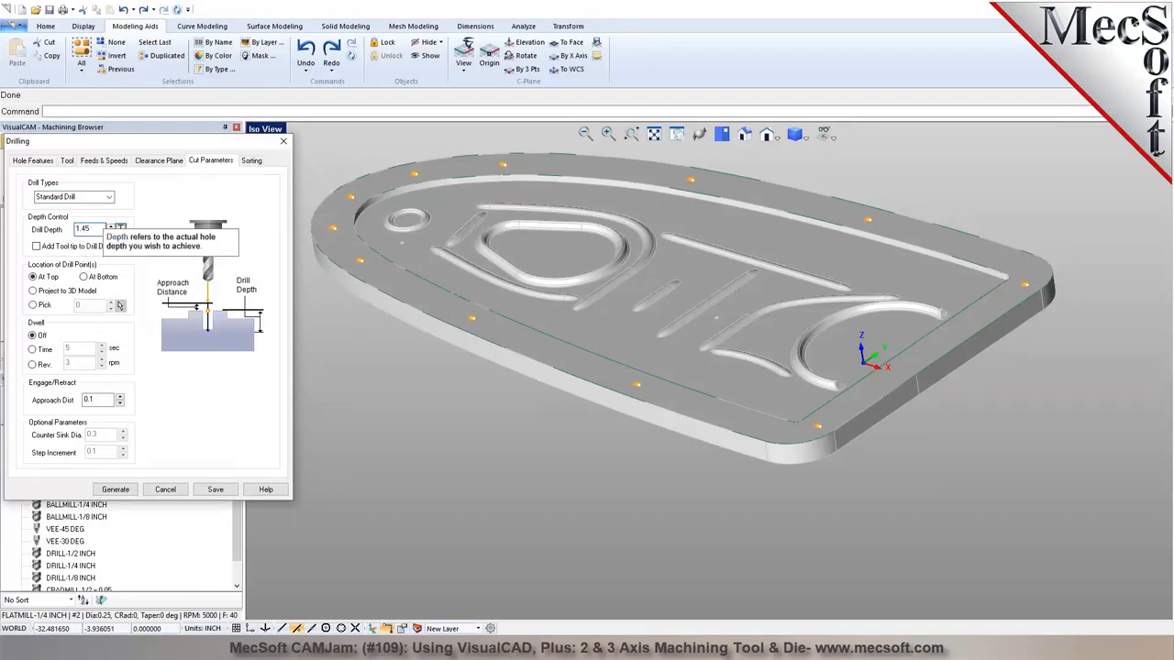
left_click(129, 488)
Simulate the regenerated drilling and check the stock's underside to see whether the holes break through
left_click(110, 143)
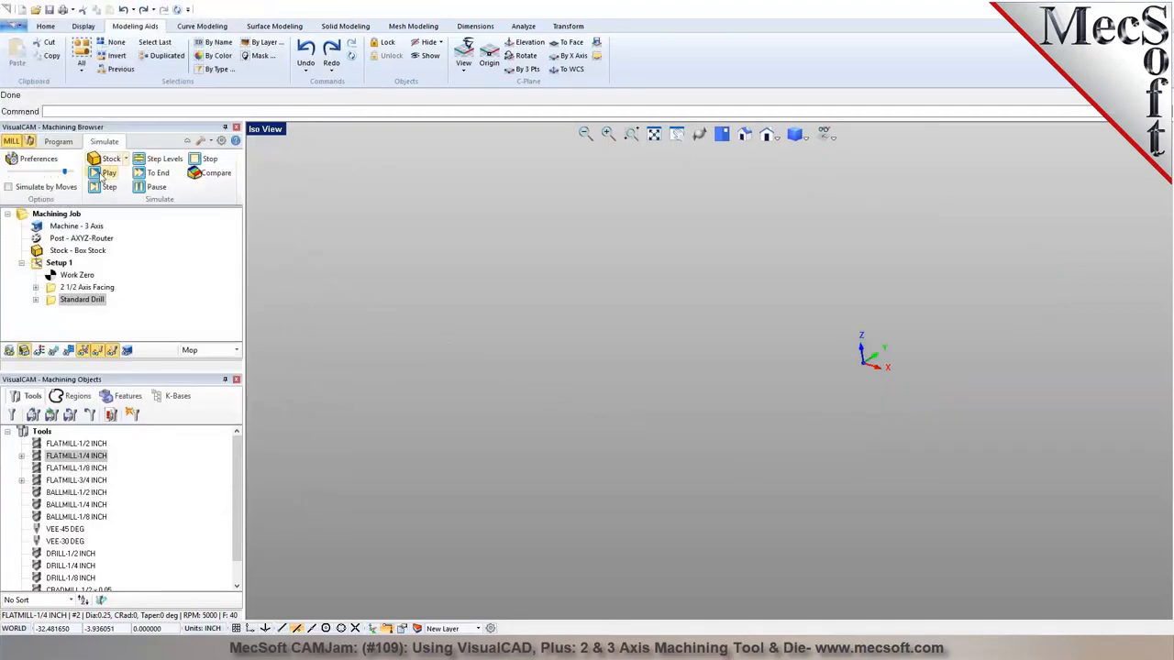
left_click(109, 173)
right_click_drag(530, 443, 557, 388)
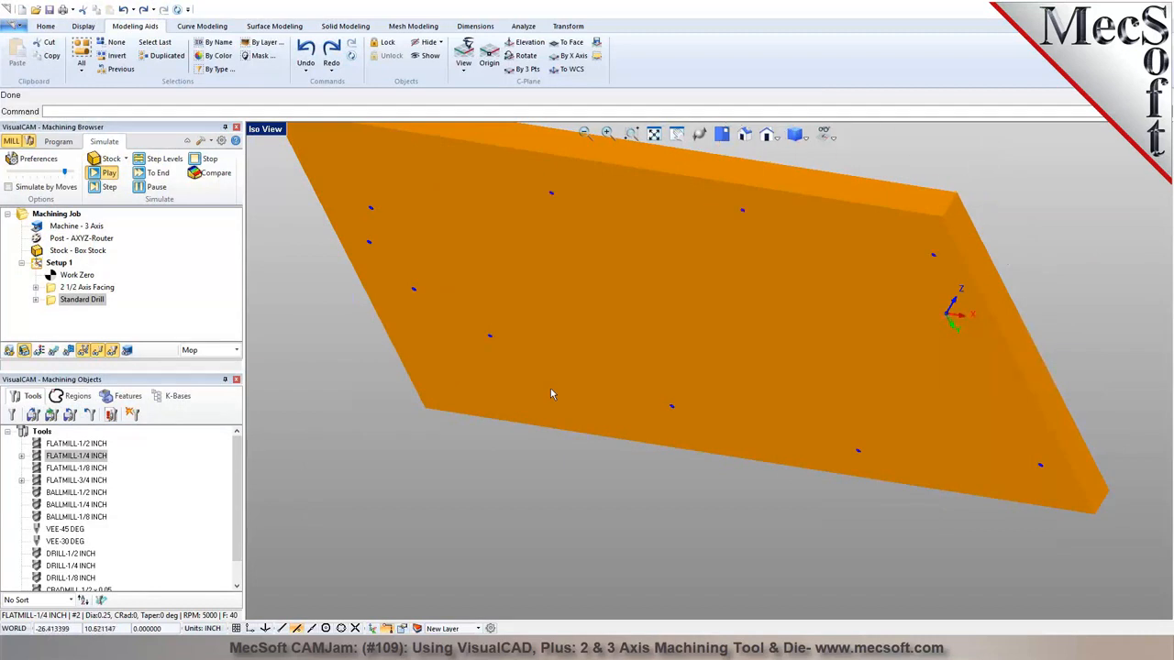
right_click_drag(557, 343, 548, 411)
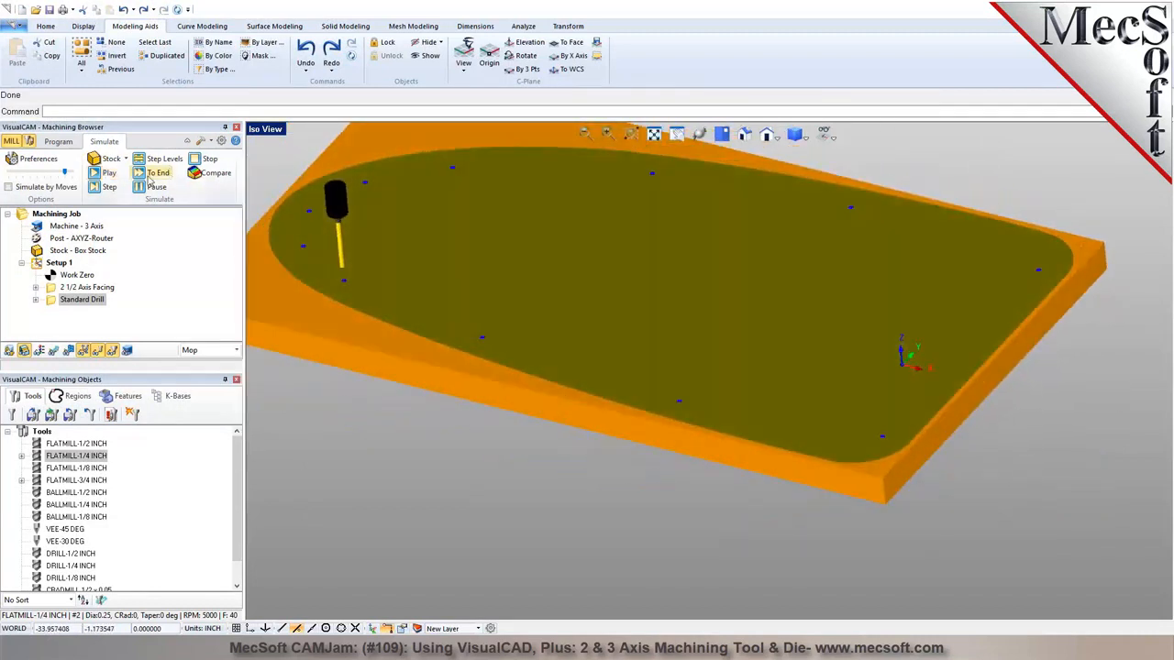
Leave the simulation display and save the part file
left_click(57, 141)
left_click(57, 26)
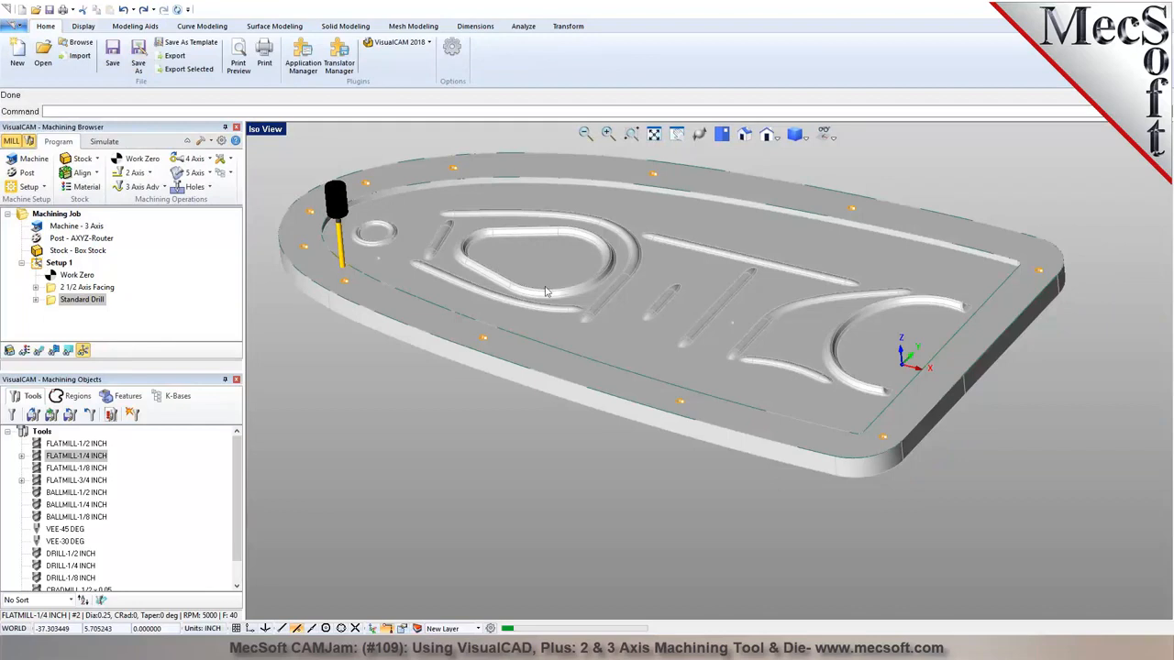
key("ctrl+s")
Create a Horizontal Roughing operation and select Curve12, the plate's inner pocket outline, as its machining region
right_click_drag(548, 285, 680, 290)
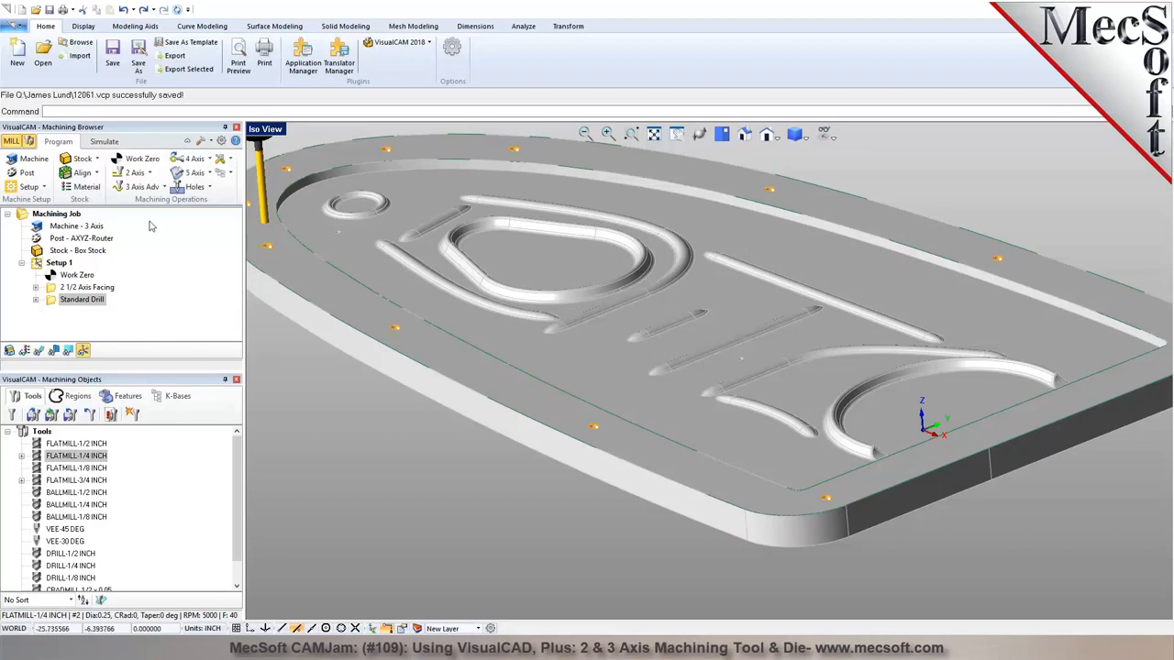
left_click(153, 188)
left_click(139, 213)
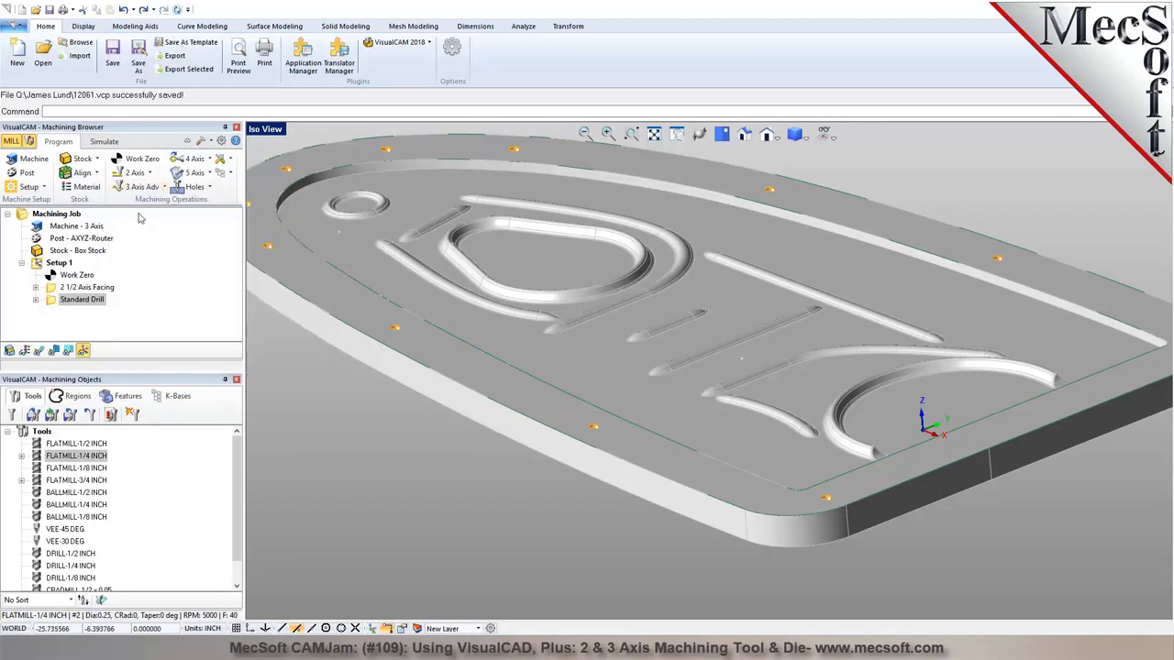
left_click(62, 390)
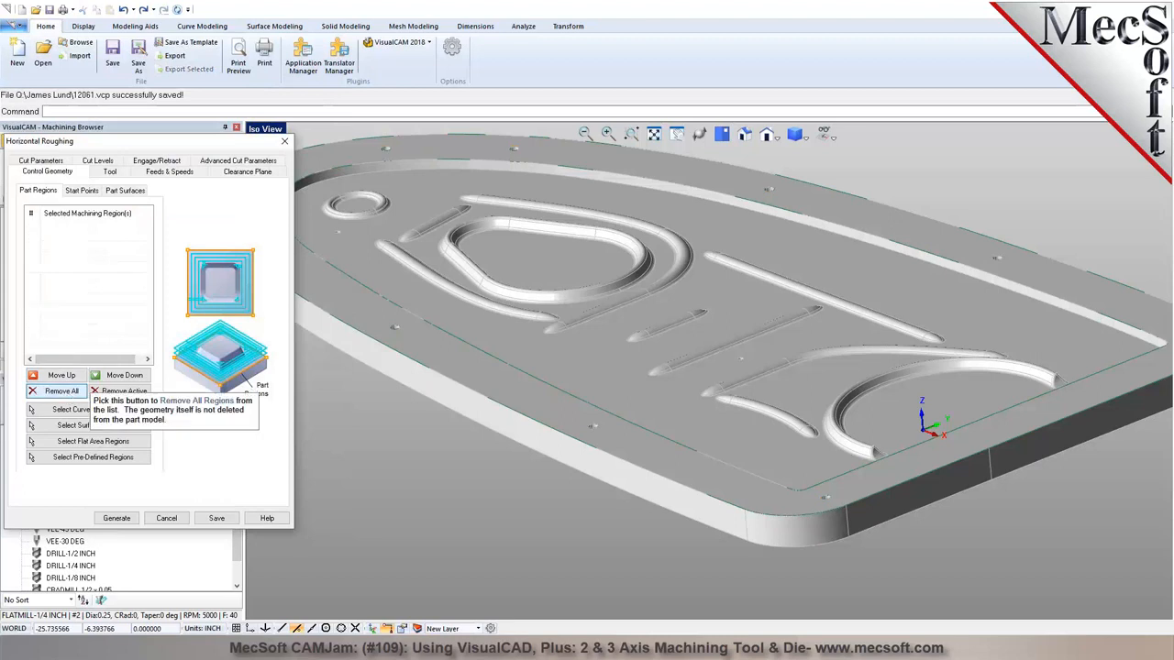
left_click(80, 410)
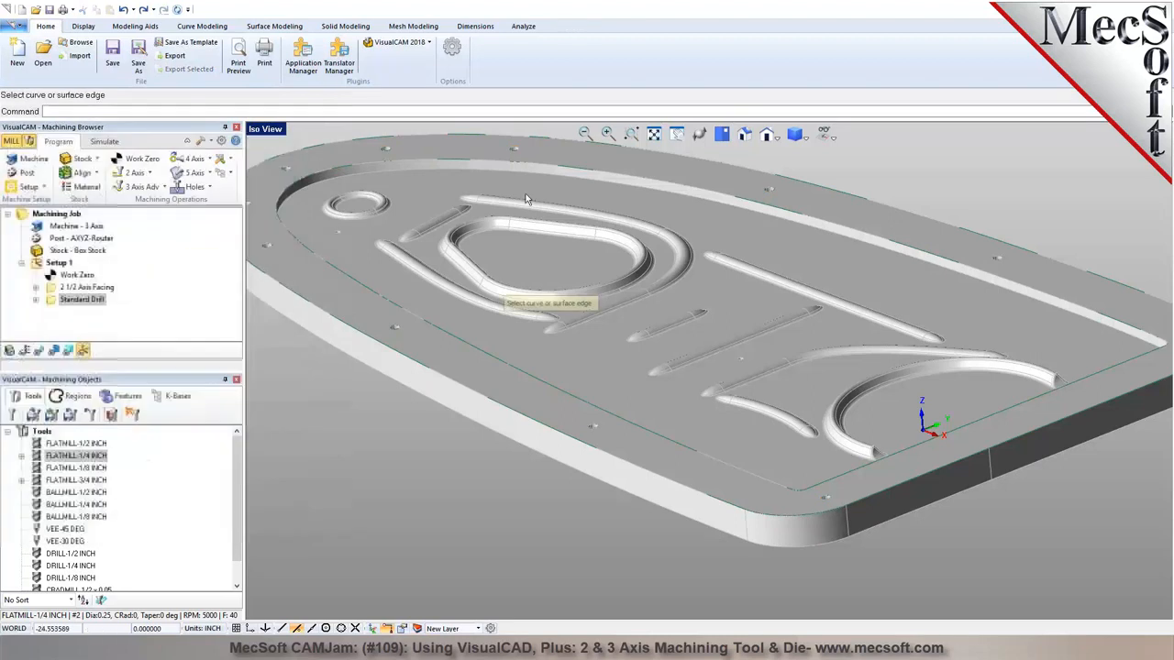
left_click(541, 166)
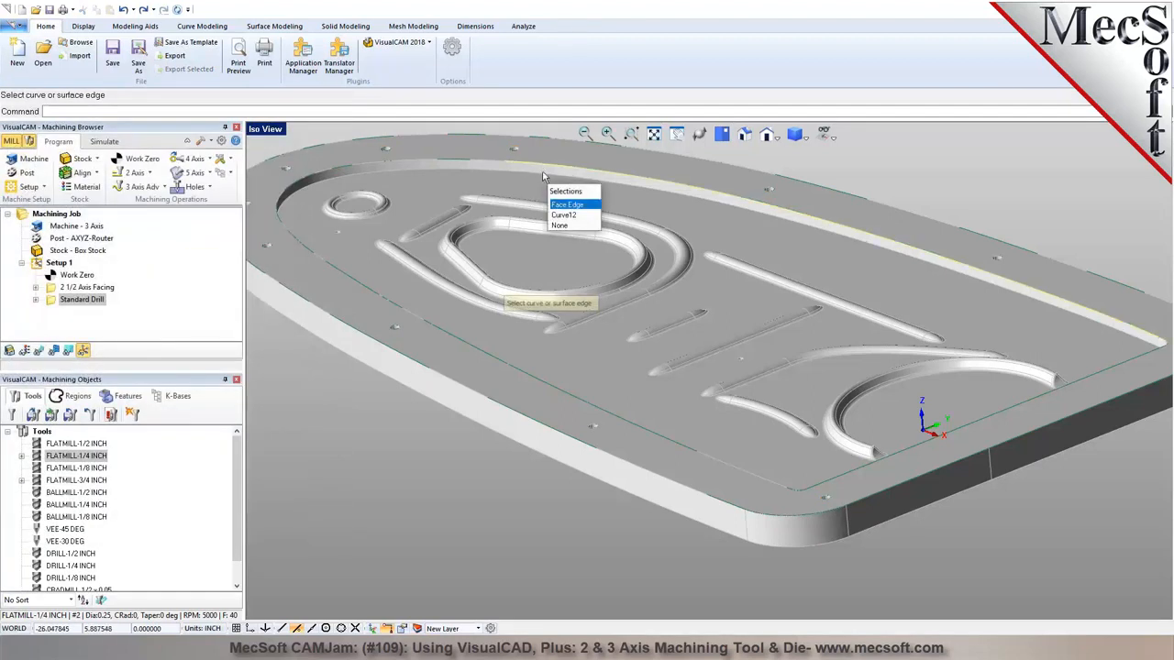
left_click(563, 215)
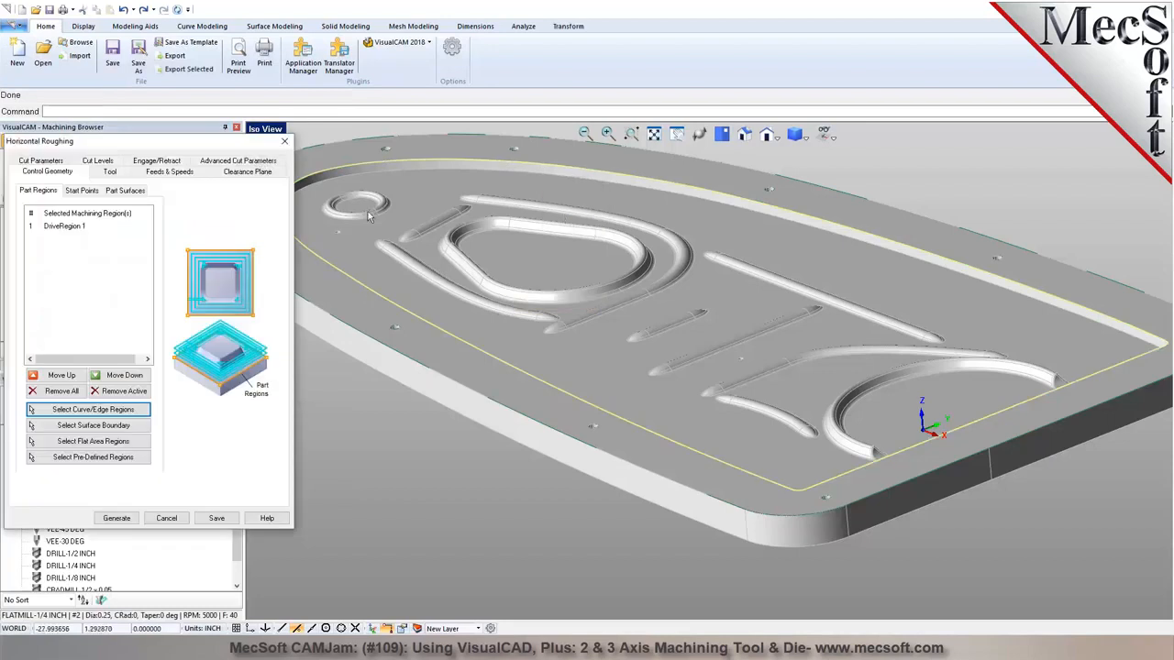
Choose the FLATMILL-3/4 INCH tool for the roughing operation and review its feeds, speeds and clearance plane
left_click(109, 171)
mouse_move(63, 232)
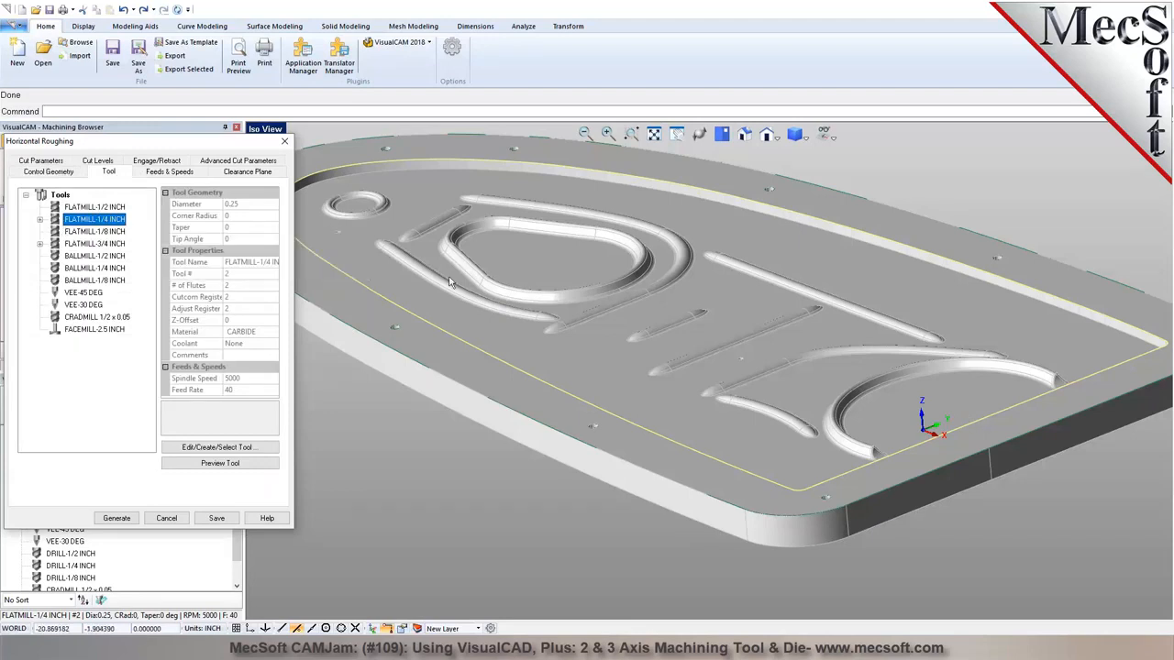
left_click(70, 207)
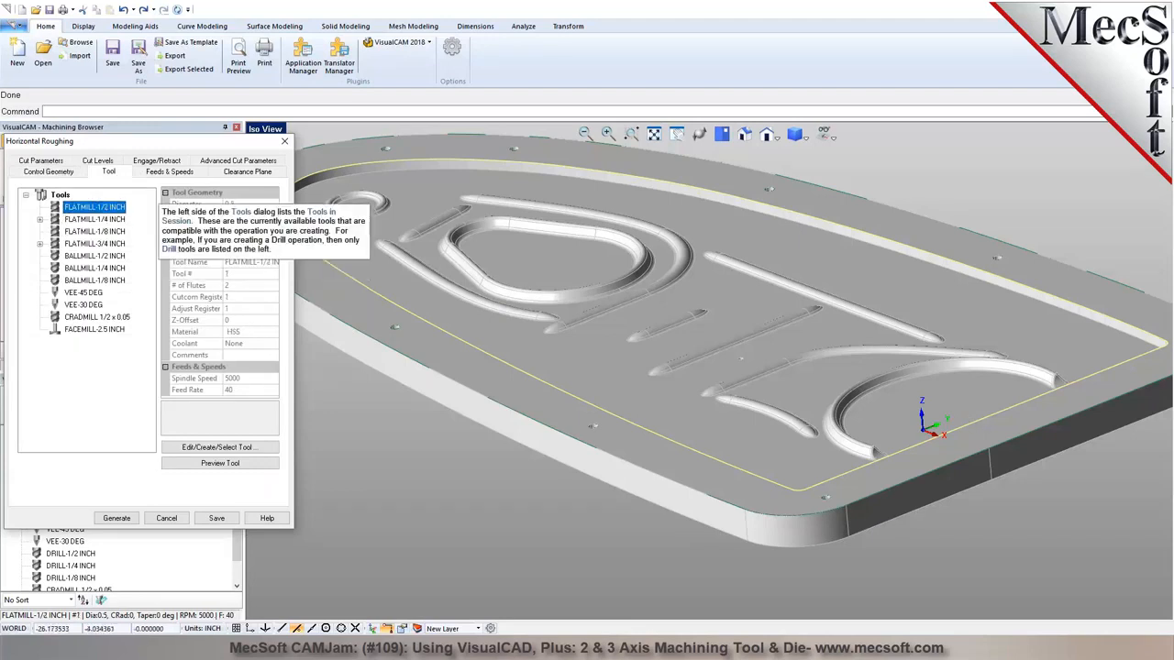
left_click(79, 245)
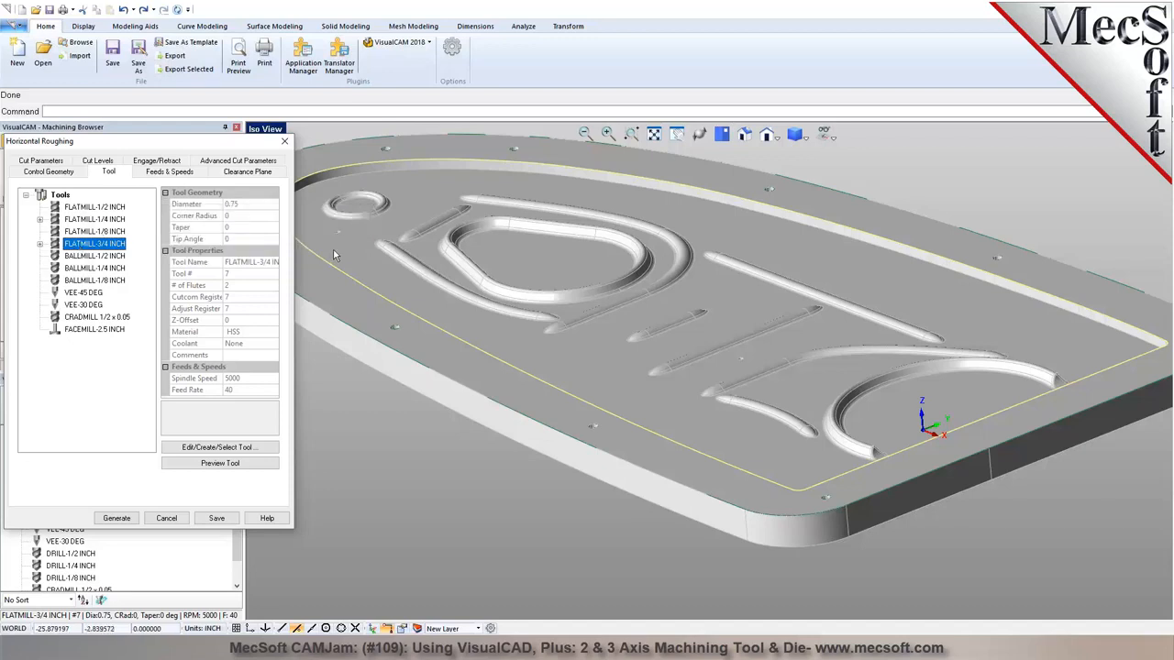
mouse_move(101, 231)
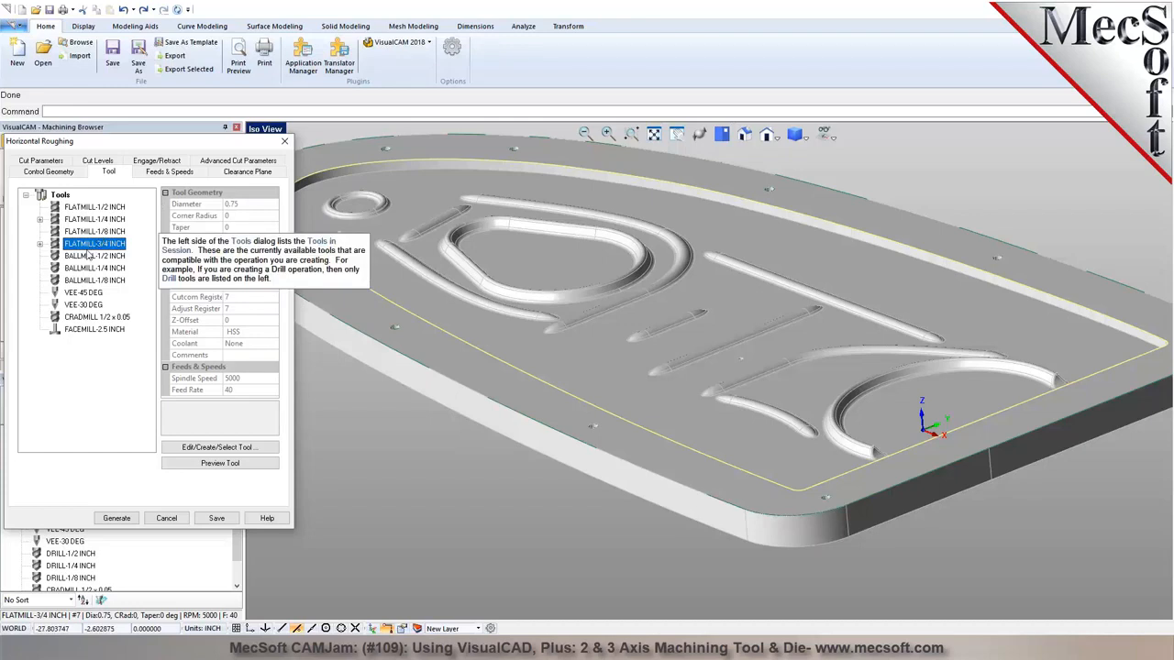
left_click(182, 175)
left_click(241, 175)
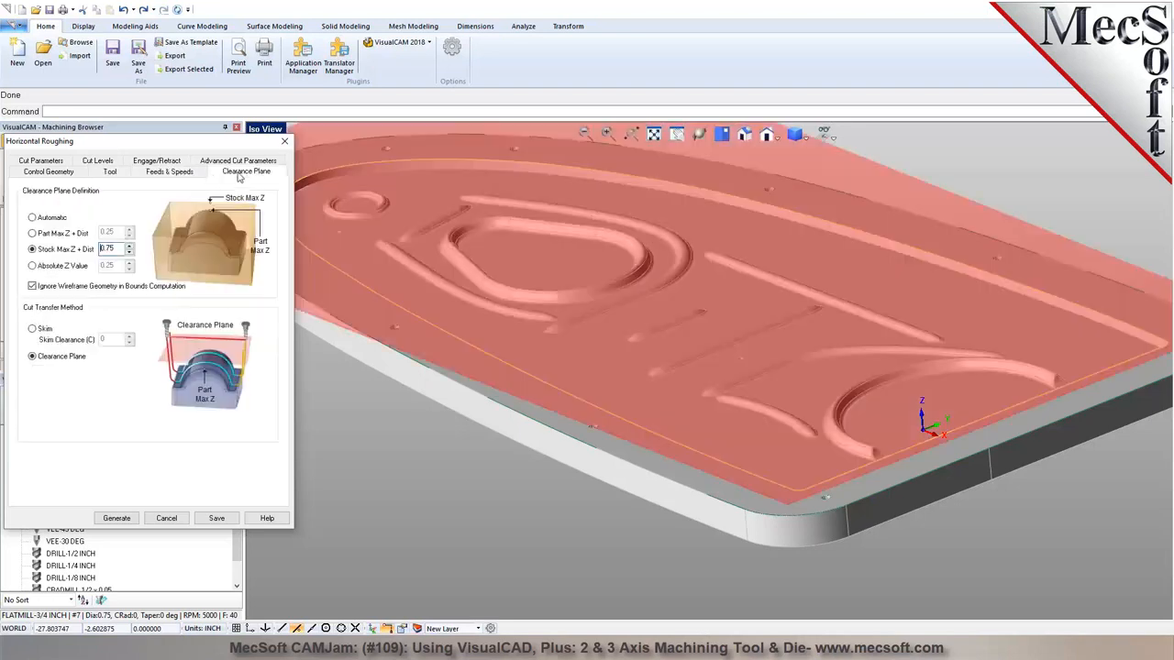
Turn off facing cut patterns for core regions and use the Offset pattern for cavity/pocket regions
left_click(41, 161)
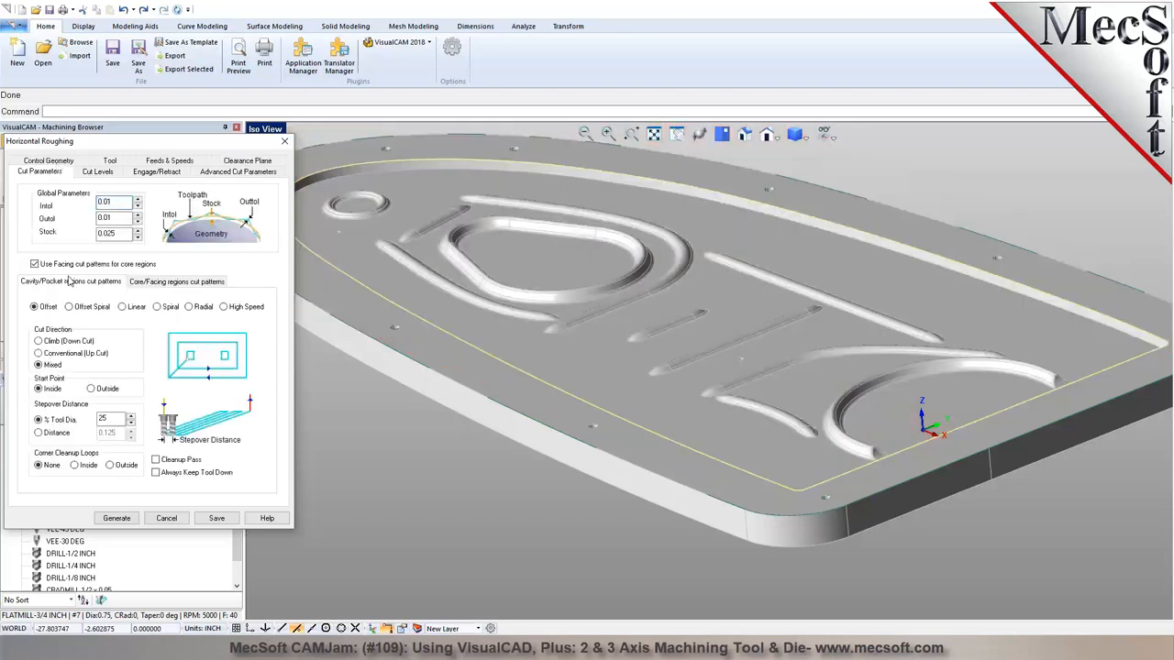
mouse_move(54, 267)
left_click(223, 307)
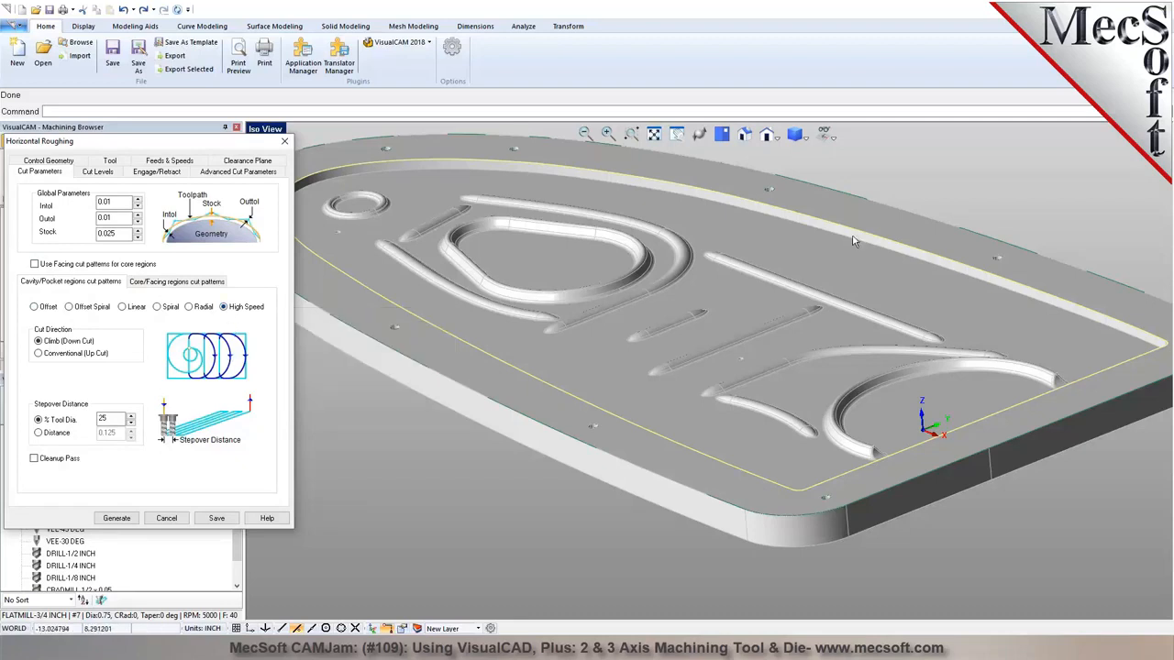
left_click(52, 309)
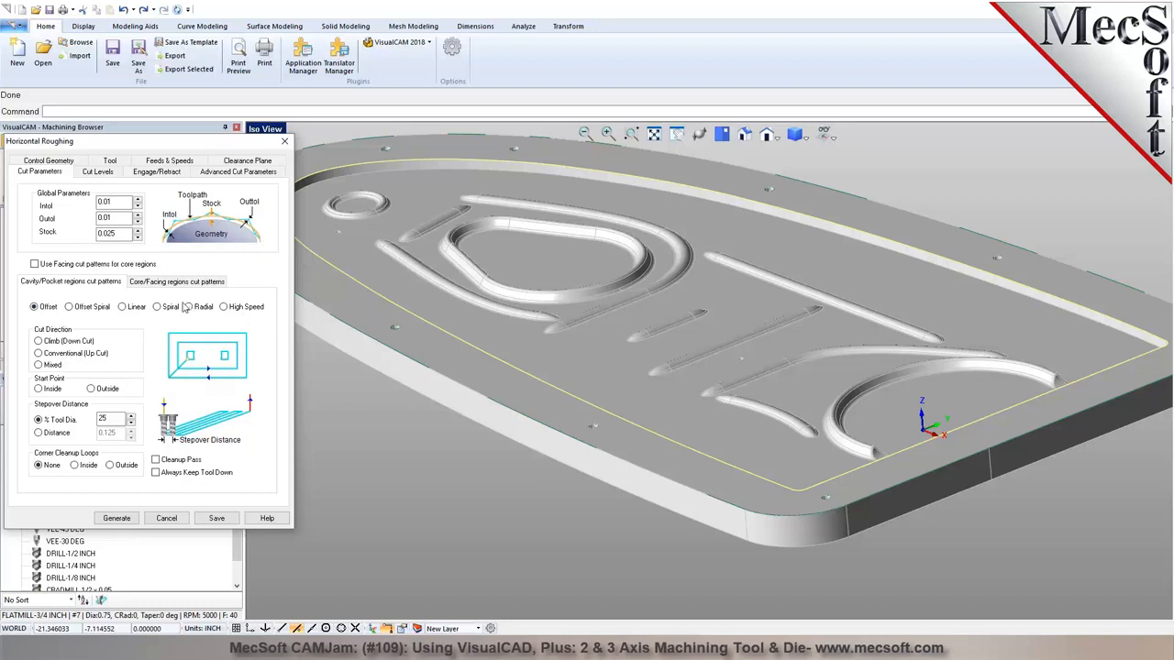
Change the roughing stepover percentage and set the stepdown control to 40% of the tool diameter
left_click(88, 176)
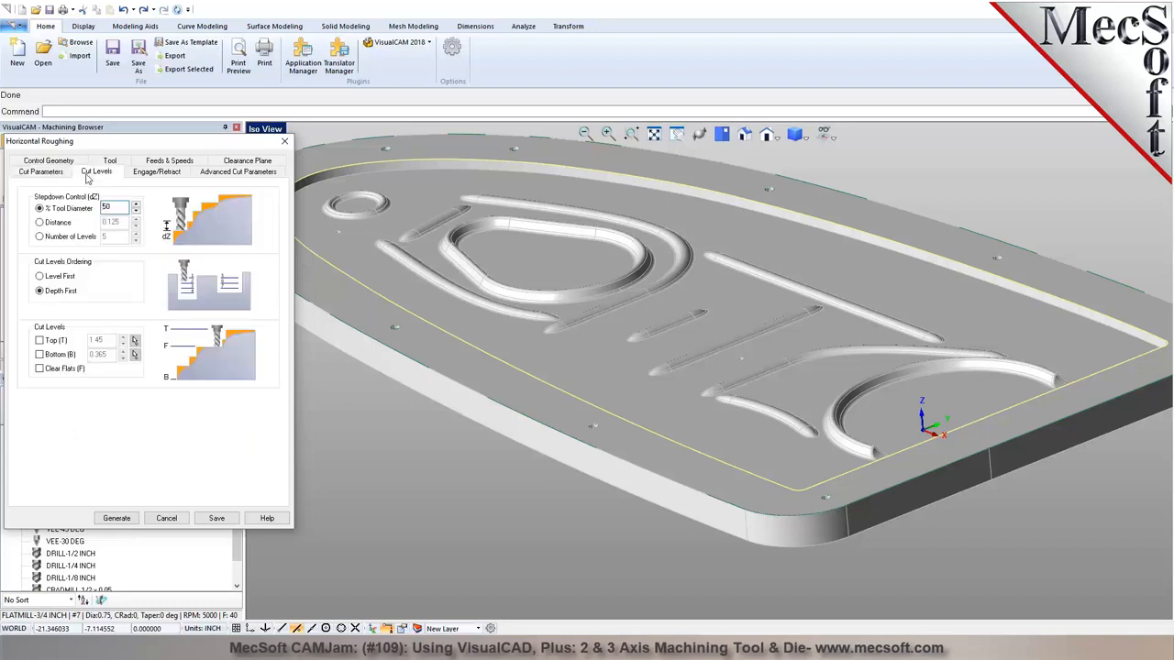
double_click(107, 207)
left_click(48, 173)
double_click(107, 418)
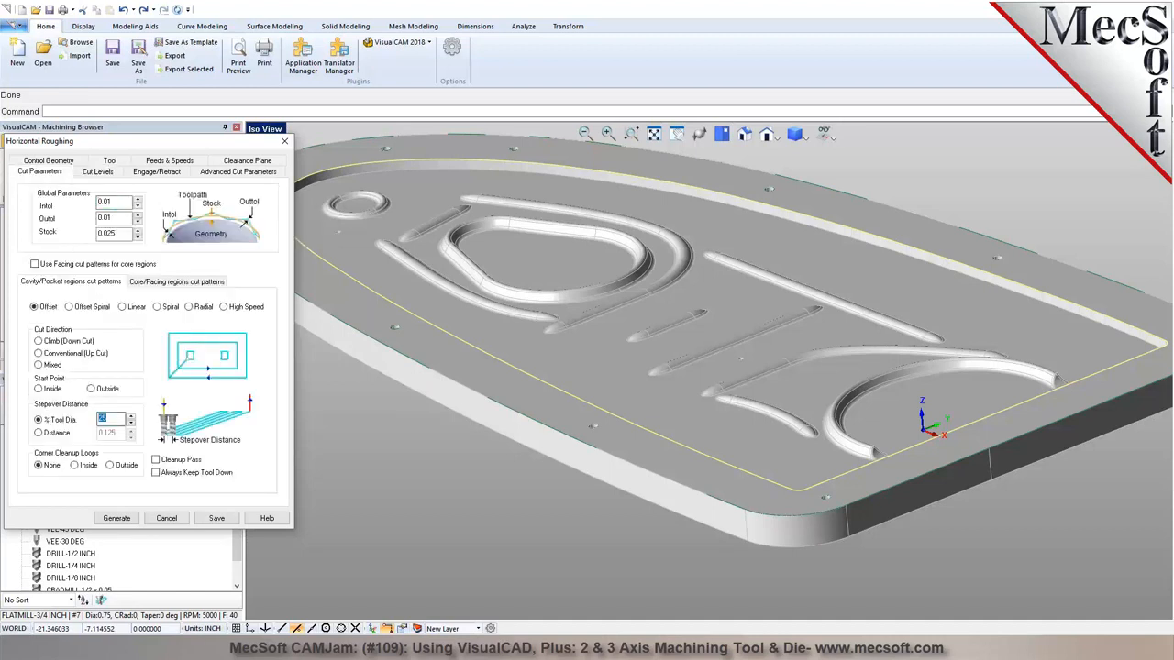
type("4")
left_click(99, 172)
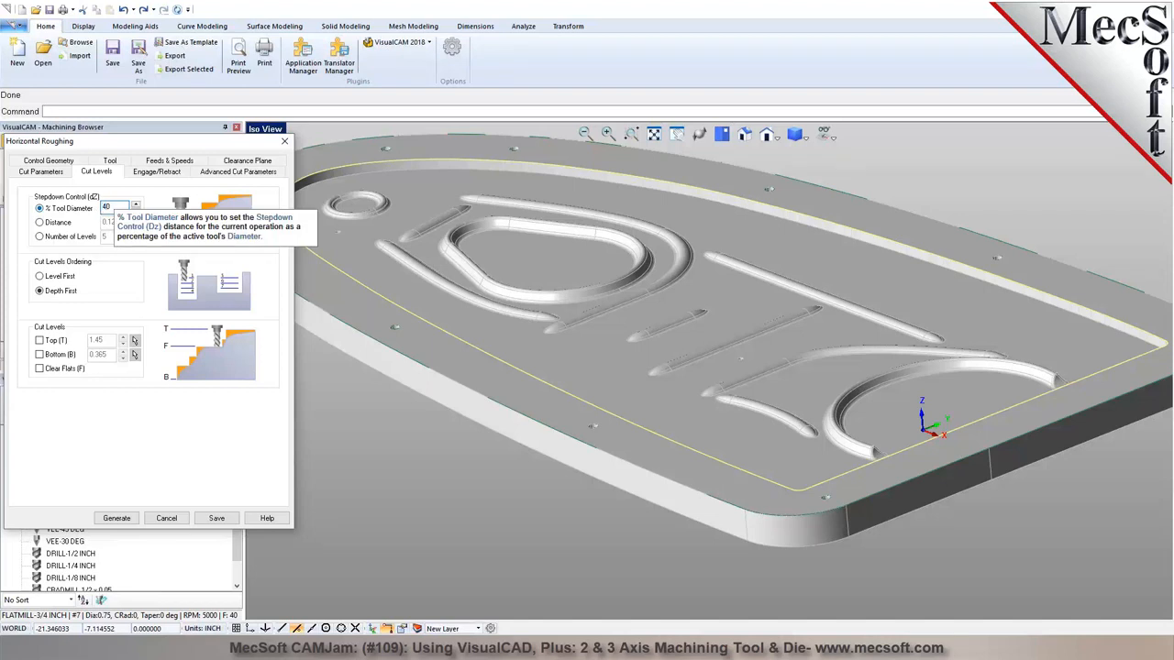
Set the roughing engage ramp to Helix with a radius of 0.125, a height of 0.2 and an angle of 5
left_click(147, 171)
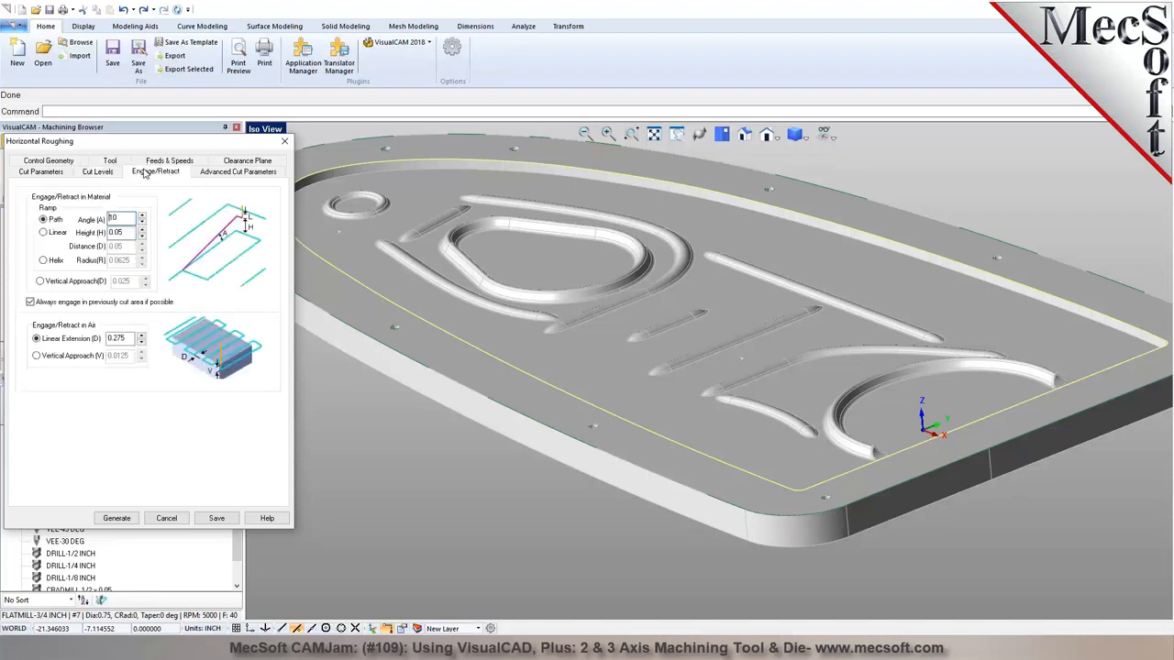
left_click(57, 261)
double_click(119, 260)
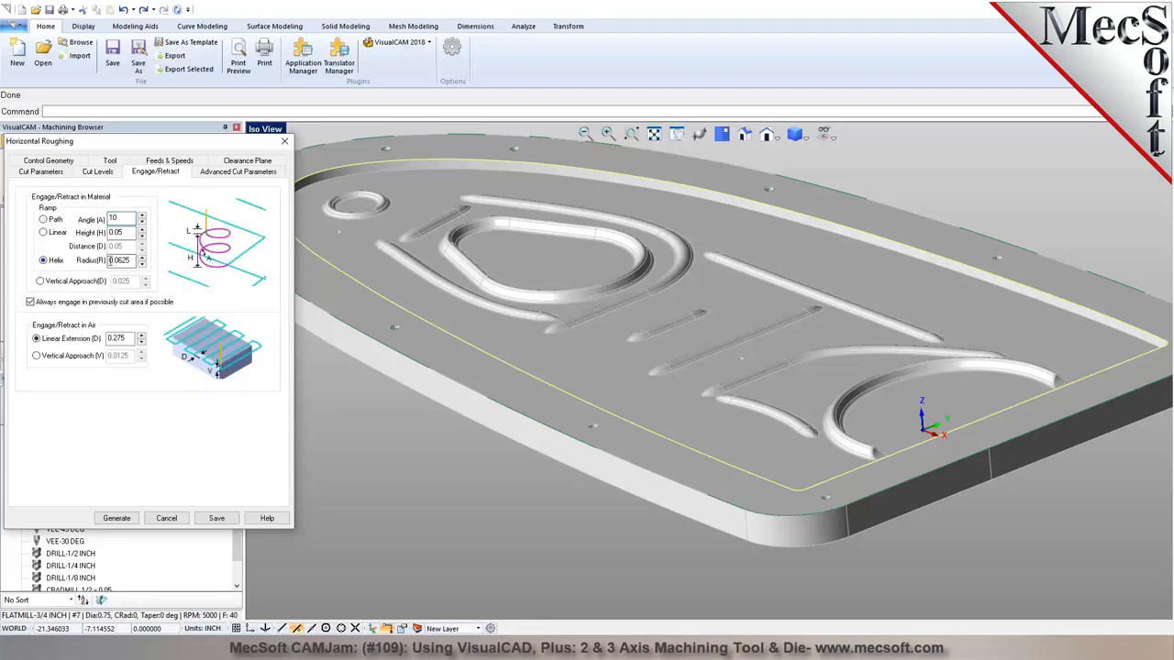
type("0.1")
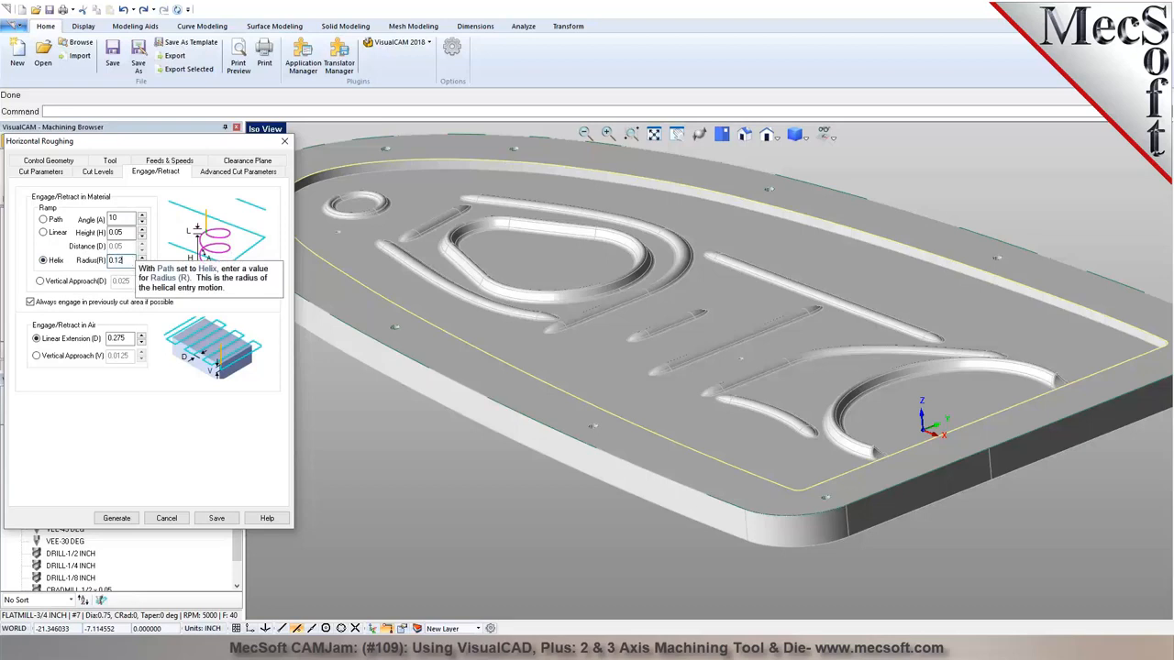
left_click_drag(129, 233, 94, 235)
type(".")
double_click(114, 218)
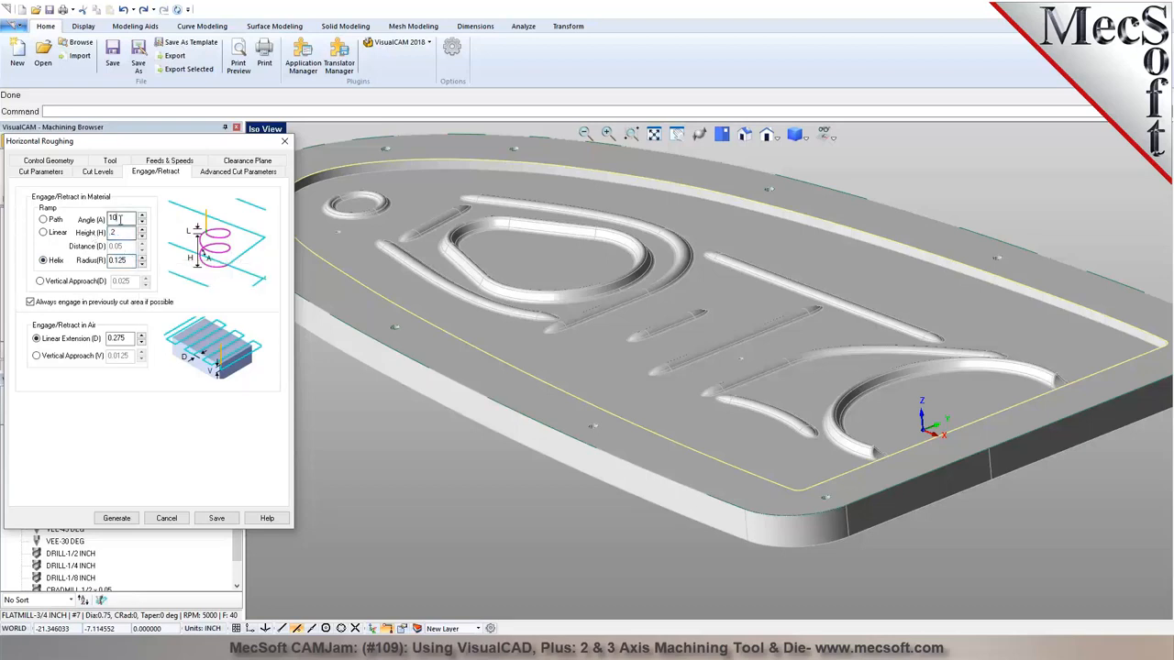
type("5")
Perform arc fitting with a fitting tolerance of 0.02 and generate the Horizontal Roughing toolpath
left_click(240, 172)
double_click(120, 281)
type("0.02")
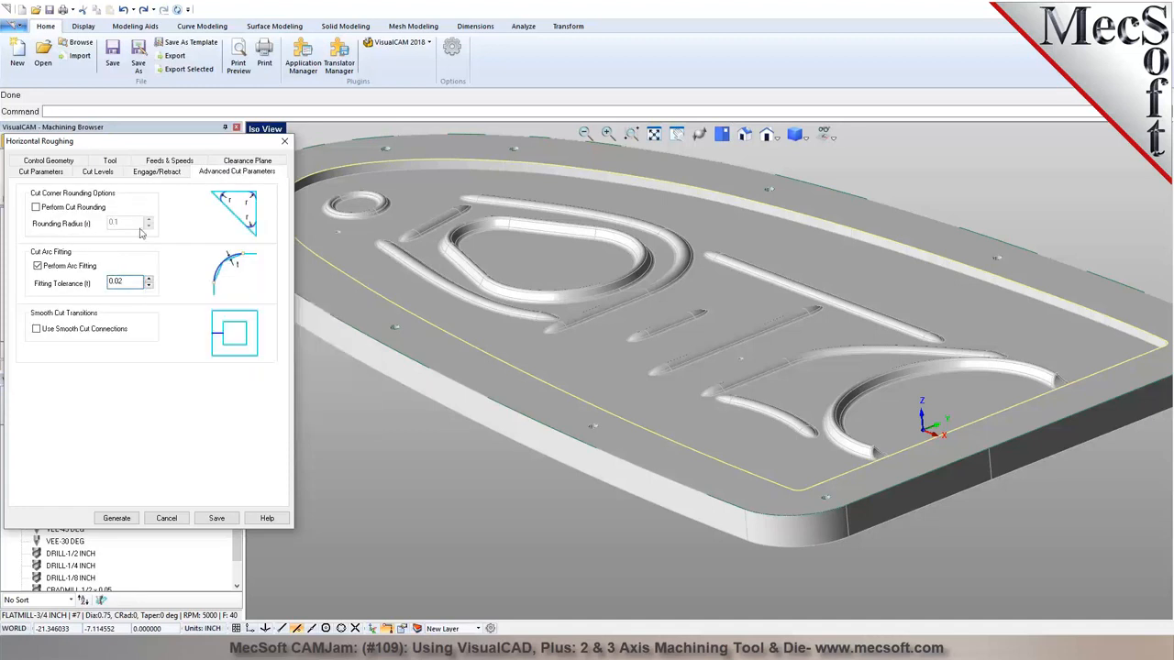
left_click(154, 164)
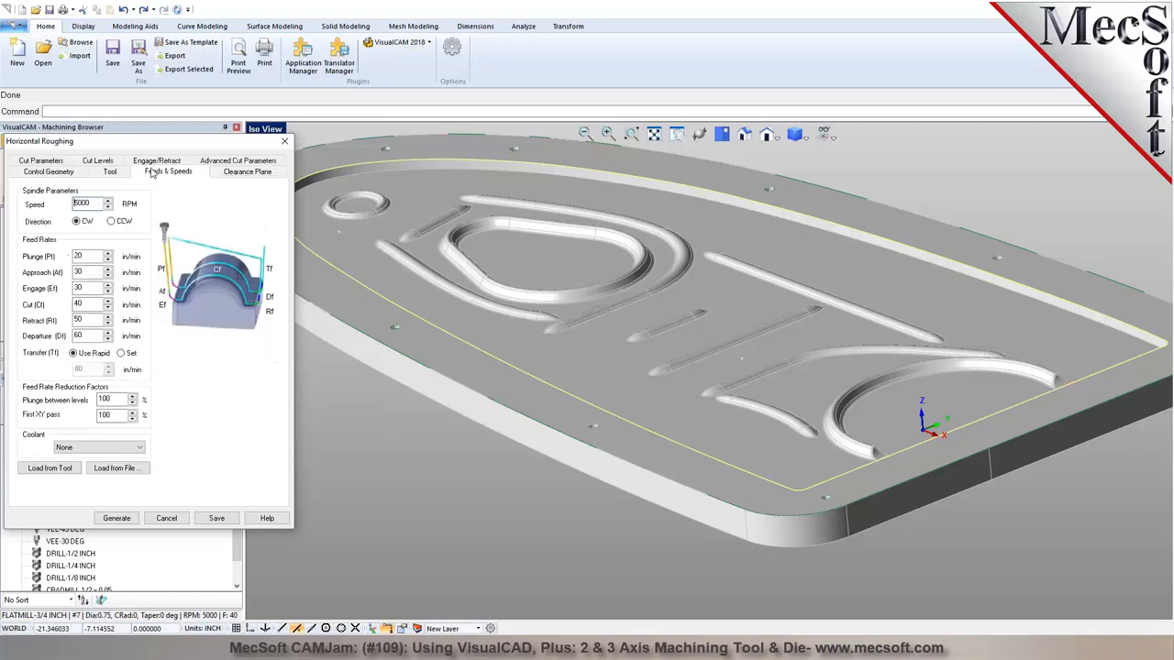
left_click(116, 519)
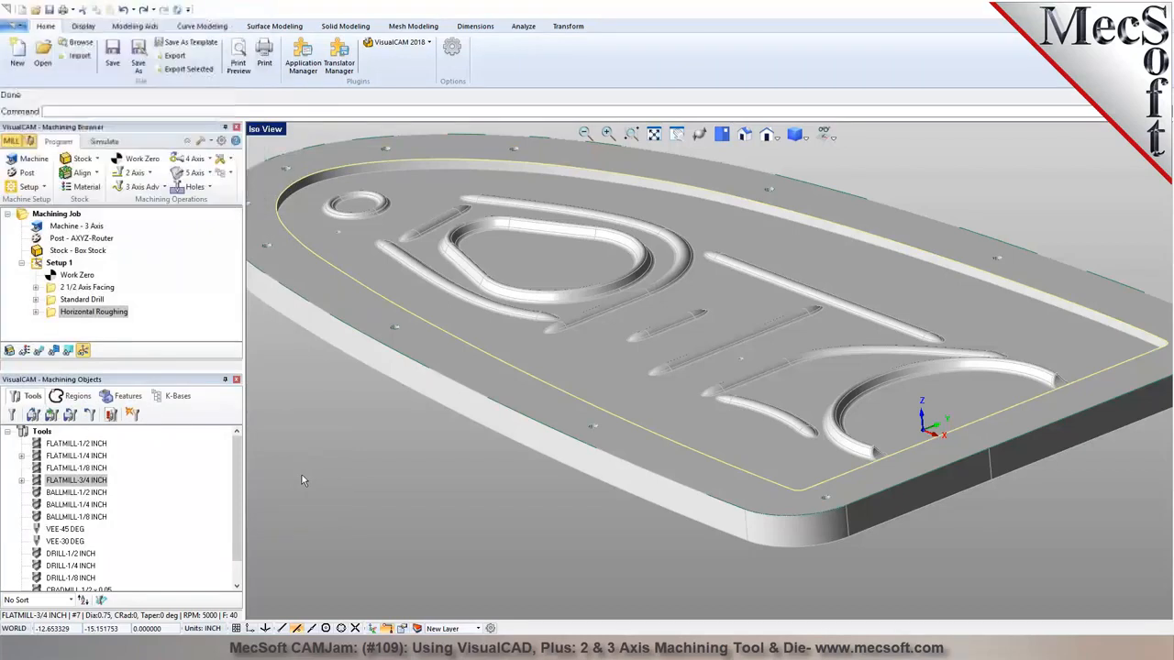
Display the roughing toolpath and examine its cuts and helical entries around the raised features in the pocket
left_click(40, 350)
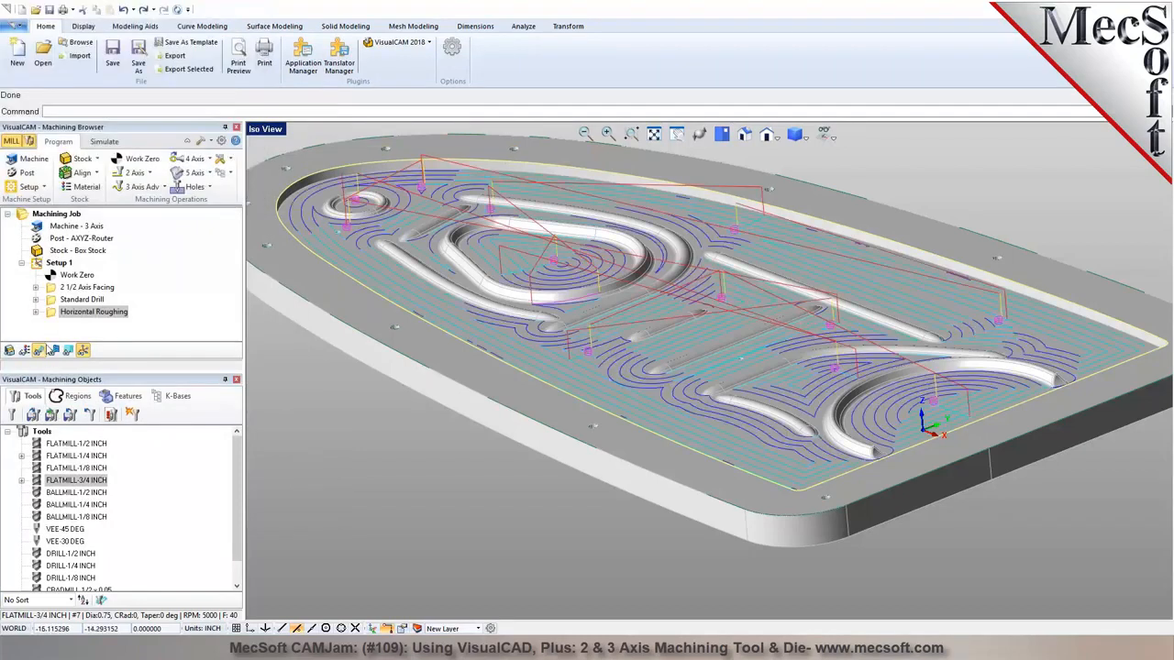
mouse_move(712, 289)
middle_mouse_down()
mouse_move(726, 313)
mouse_move(702, 288)
middle_mouse_up()
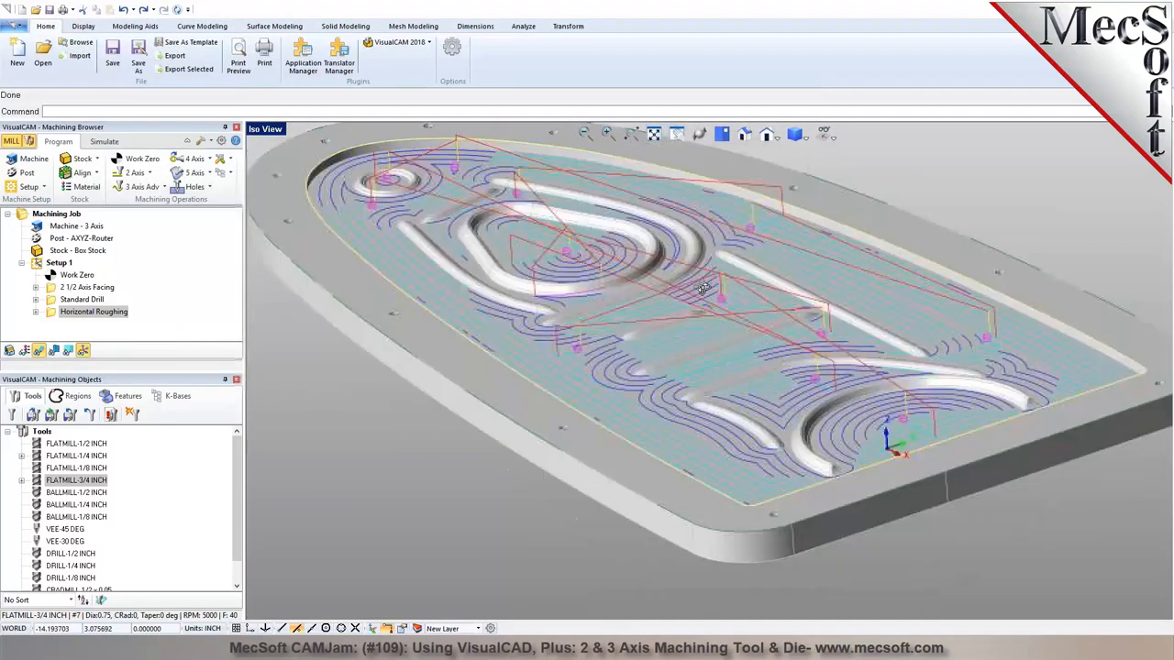
left_click_drag(703, 288, 701, 284)
scroll(509, 220, "up", 1)
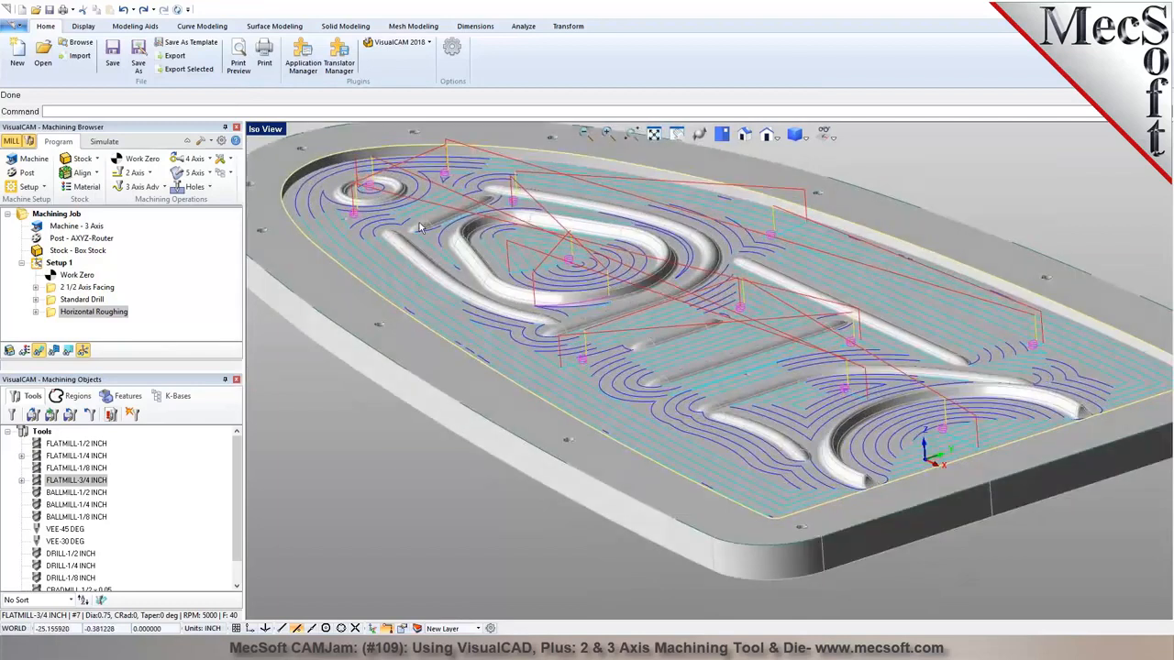
scroll(419, 222, "up", 2)
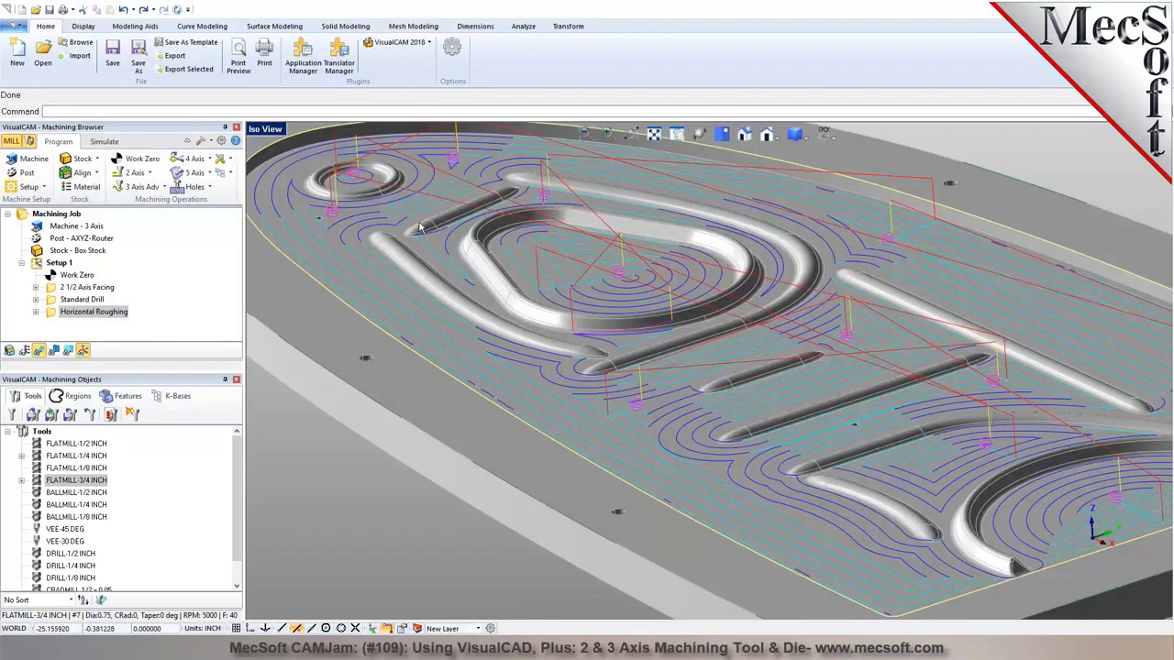
mouse_move(553, 302)
middle_mouse_down()
mouse_move(558, 288)
mouse_move(556, 319)
middle_mouse_up()
Review the Horizontal Roughing operation's cut levels, including the Distance option for stepdown control, and discard any changes
double_click(93, 312)
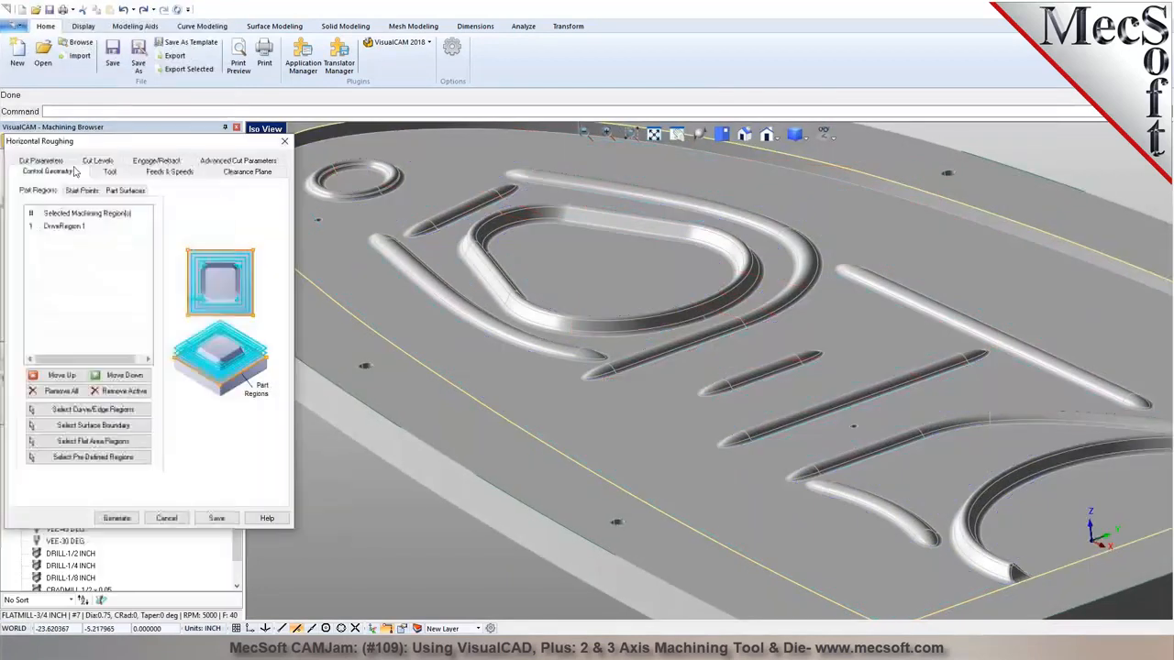
left_click(97, 160)
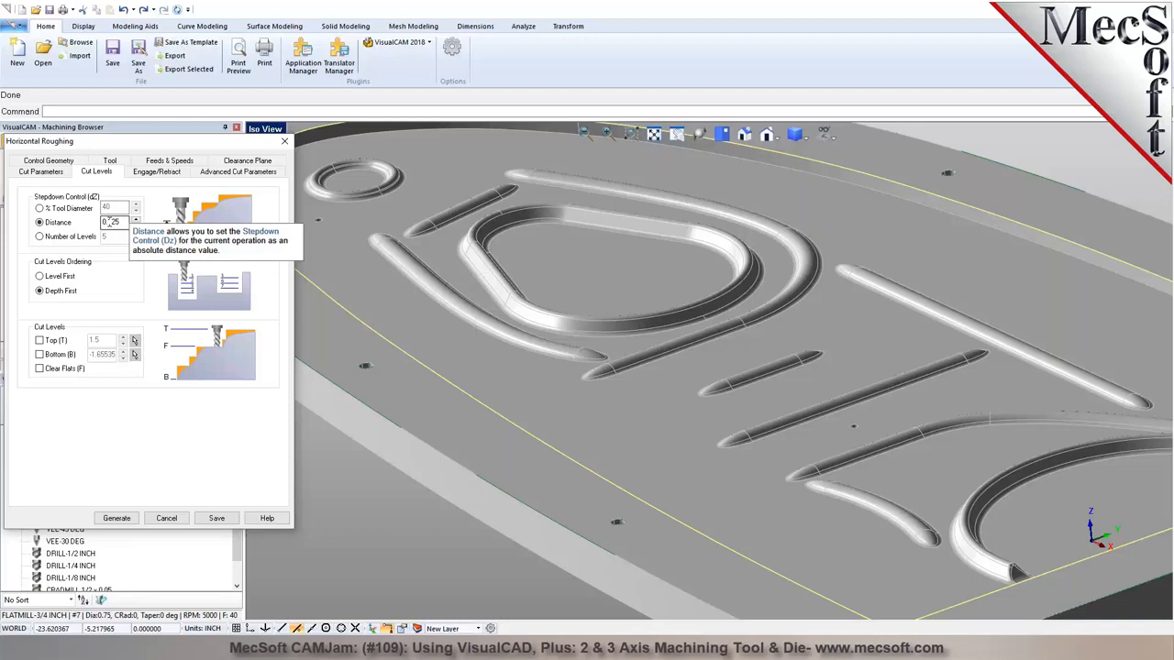
left_click(165, 519)
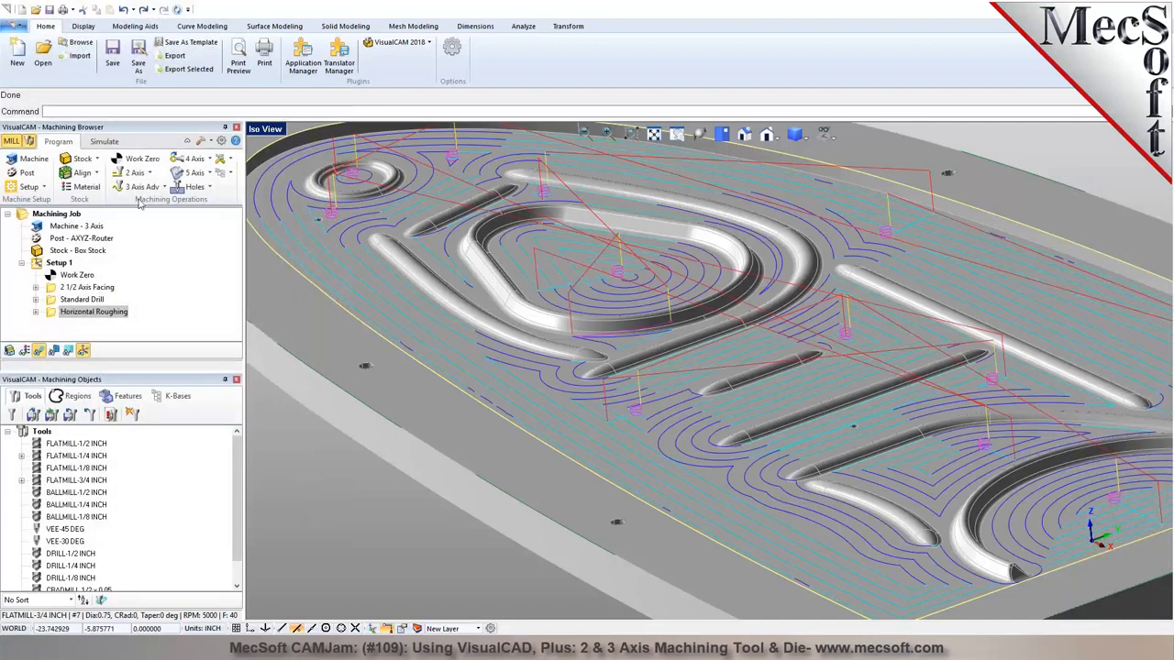
Create a 2 1/2 Axis Pocketing operation and select the inner pocket's main floor as a flat area region
left_click(133, 172)
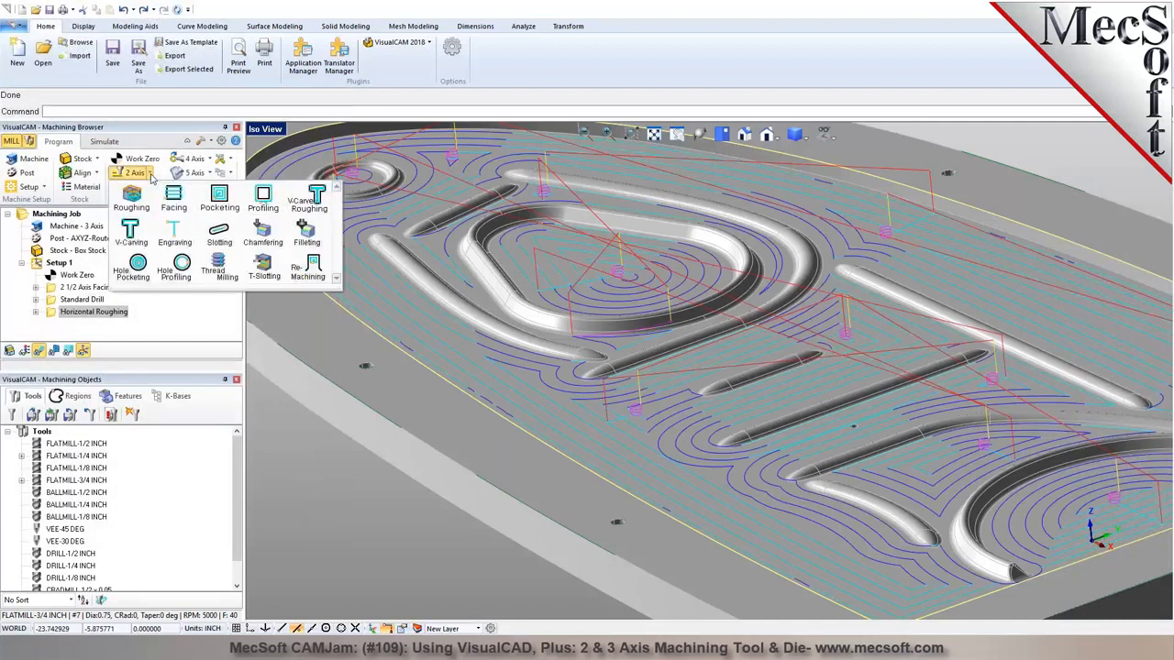
left_click(218, 200)
left_click(72, 394)
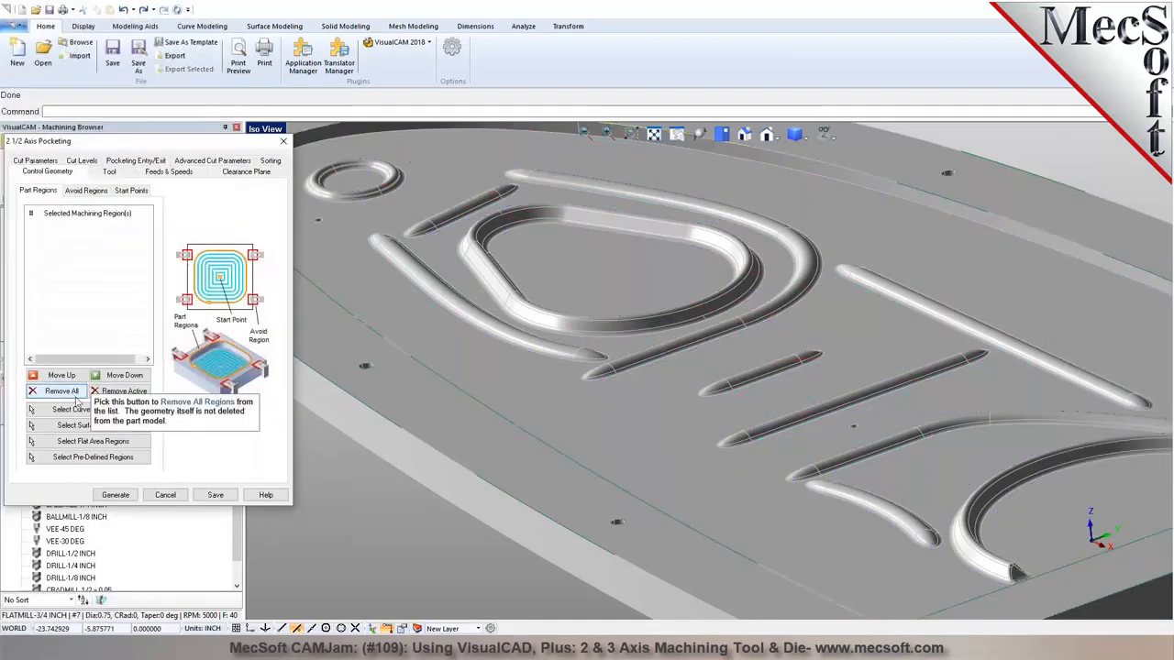
left_click(94, 442)
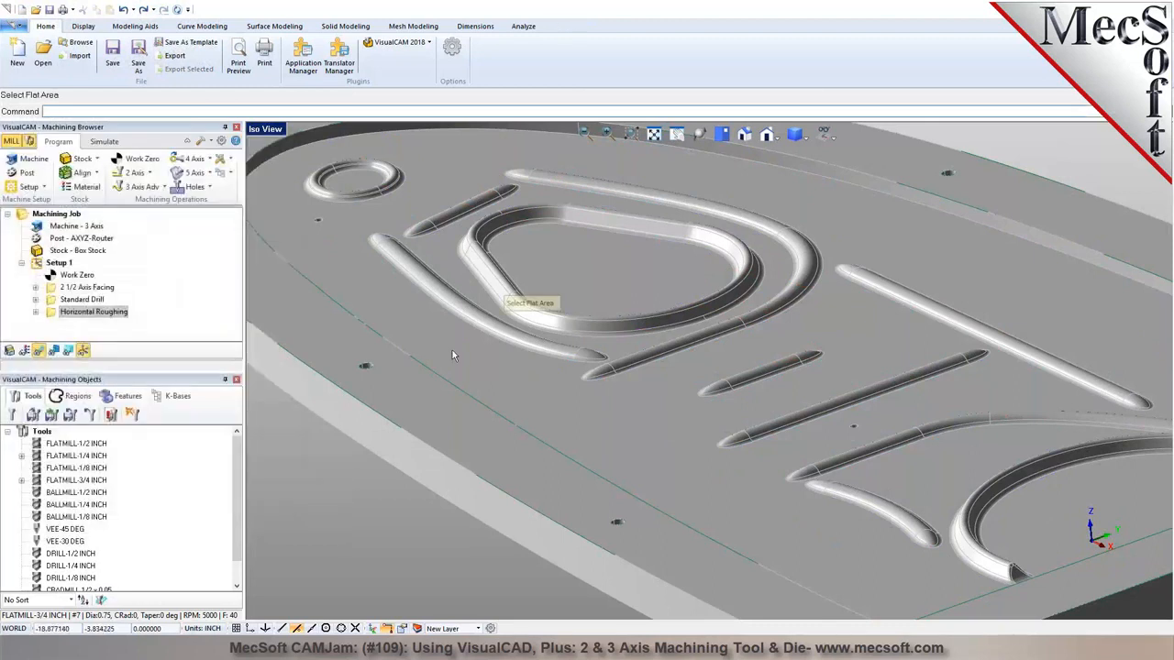
scroll(578, 321, "down", 5)
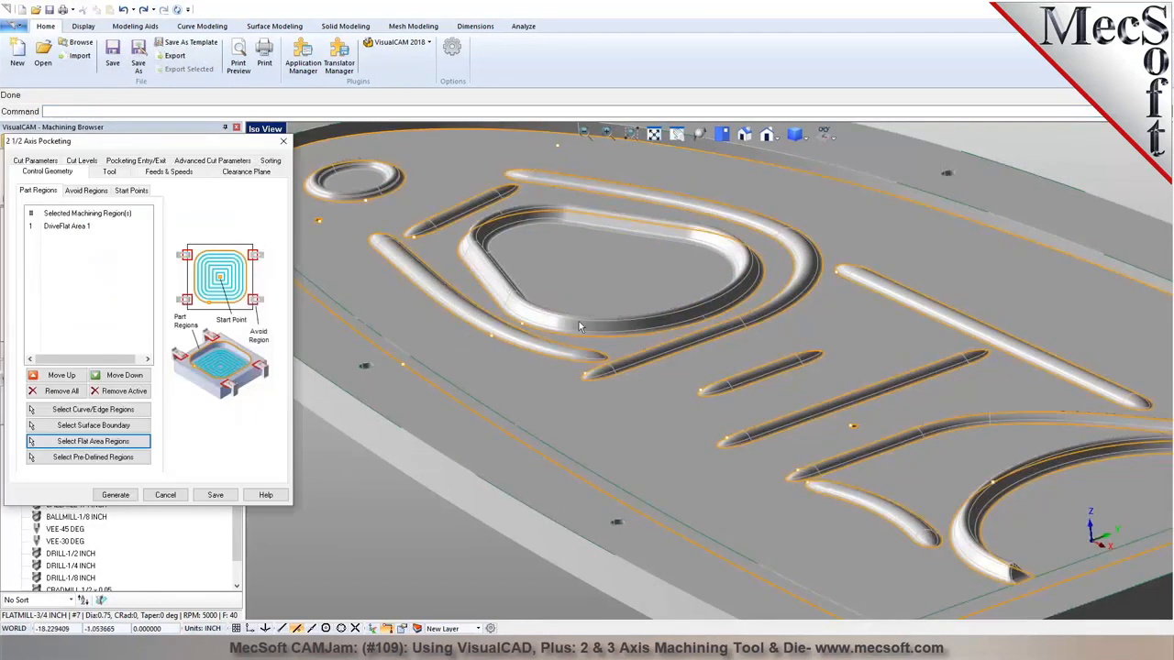
scroll(568, 367, "up", 6)
scroll(567, 367, "down", 2)
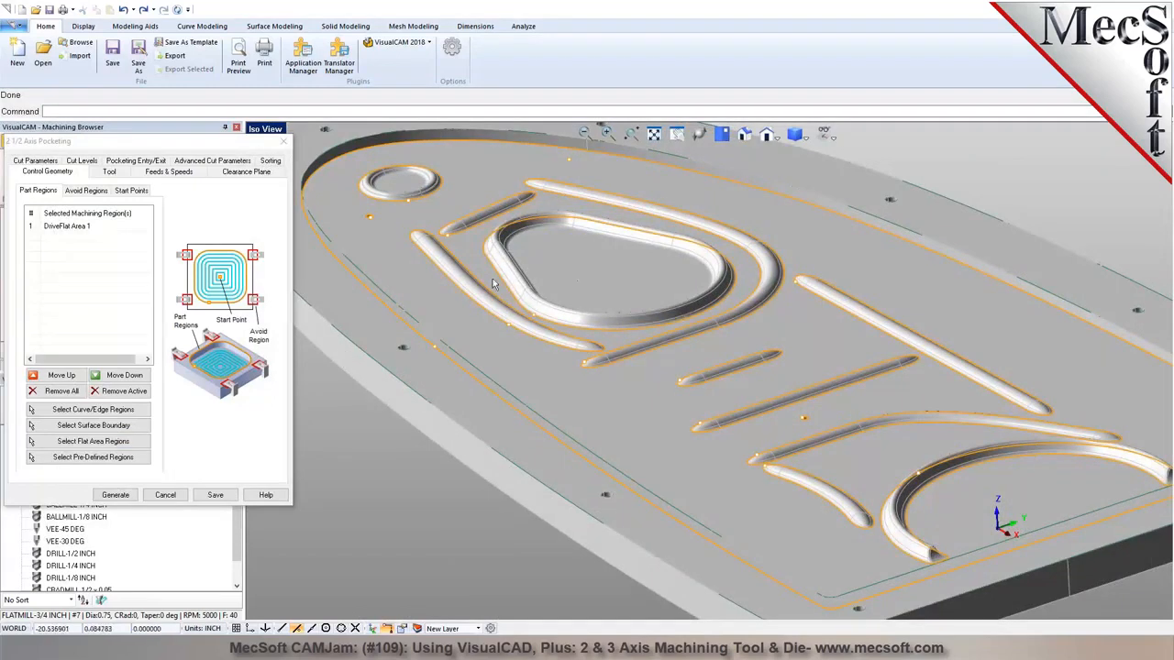
Add the flat floors inside the small ring and the rounded triangular ring as pocketing regions
left_click(128, 440)
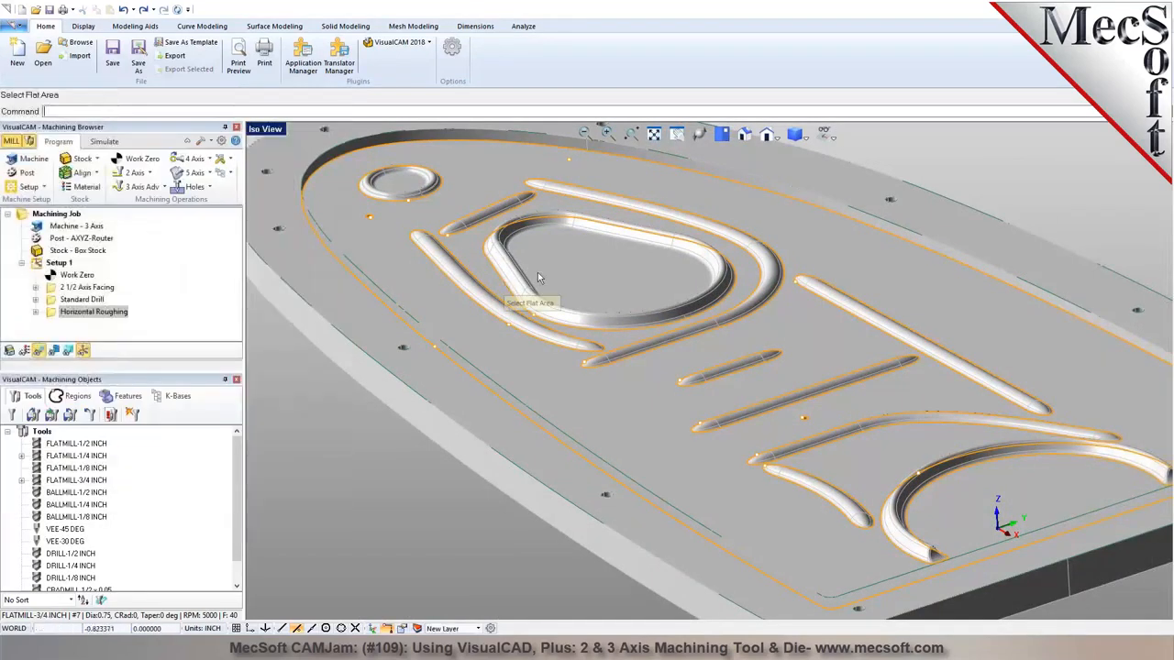
left_click(399, 181)
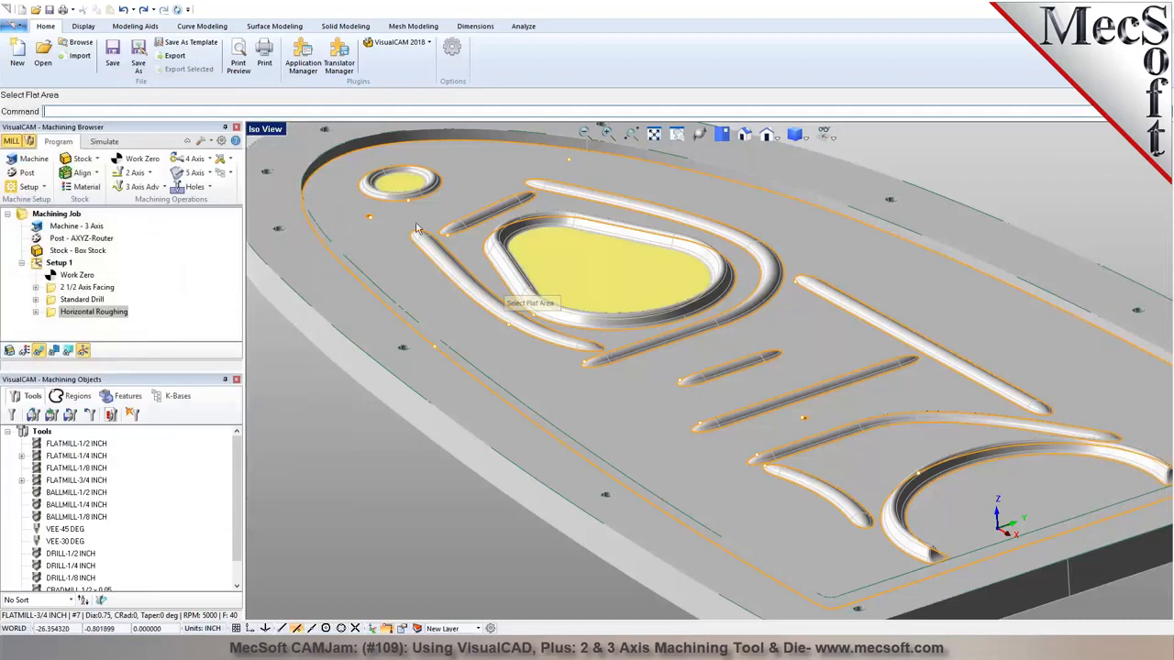
key("Return")
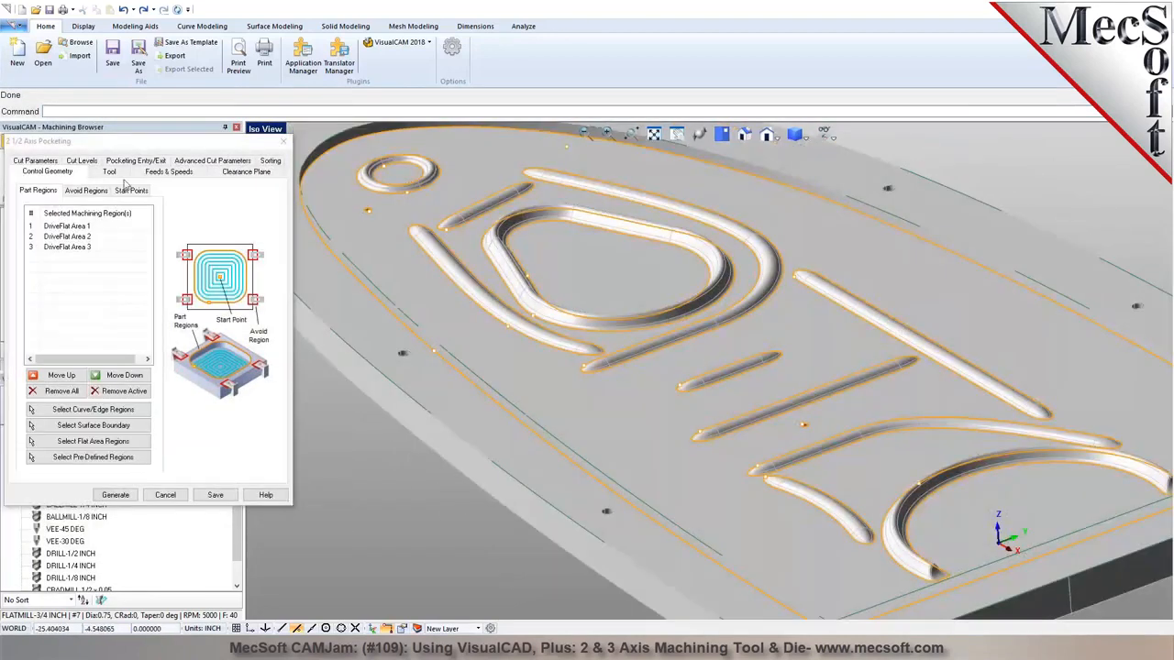
Keep the FLATMILL-3/4 INCH tool and set the pocketing stock to 0.025 and the stepover to 48% of tool diameter
left_click(115, 174)
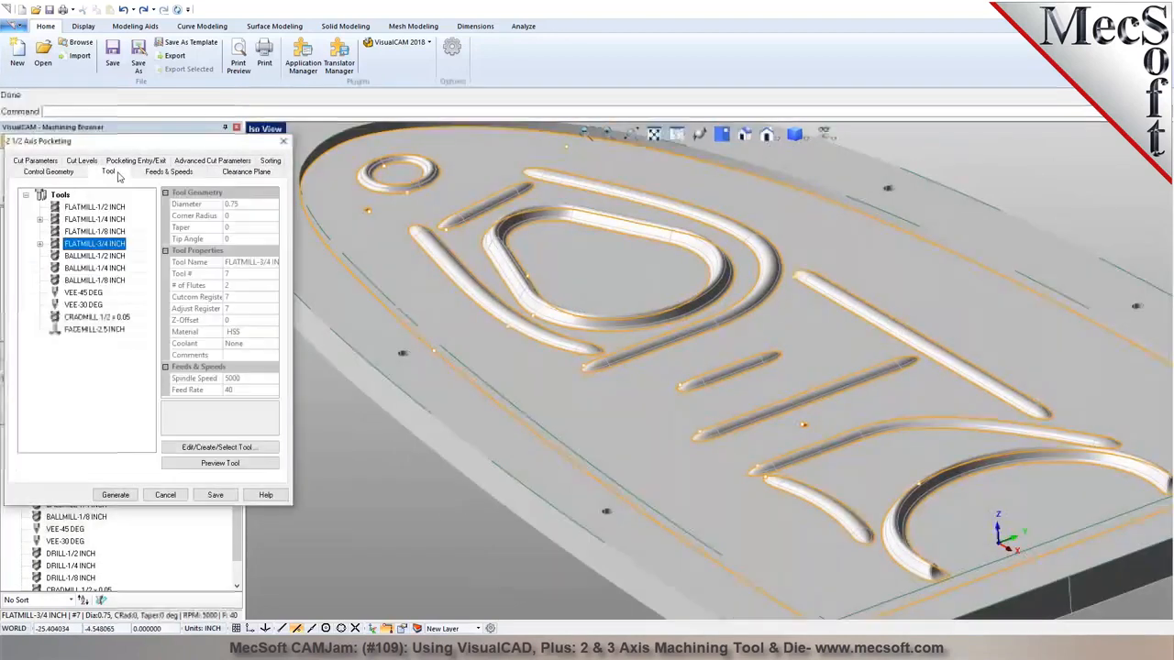
left_click(39, 162)
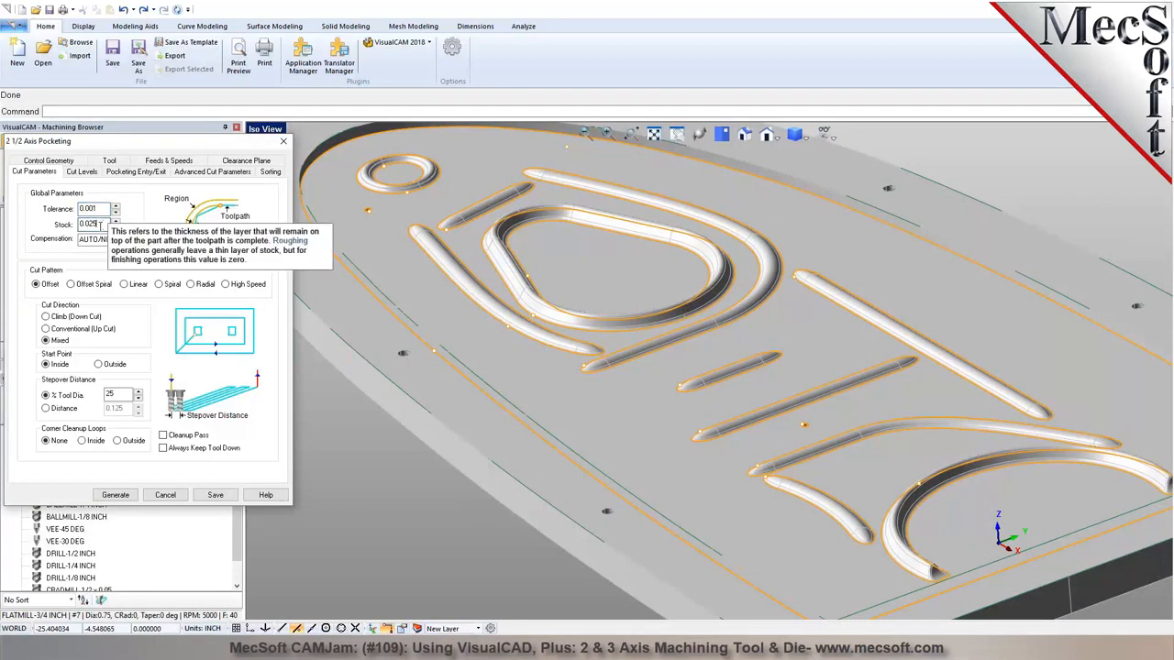
left_click_drag(119, 393, 88, 393)
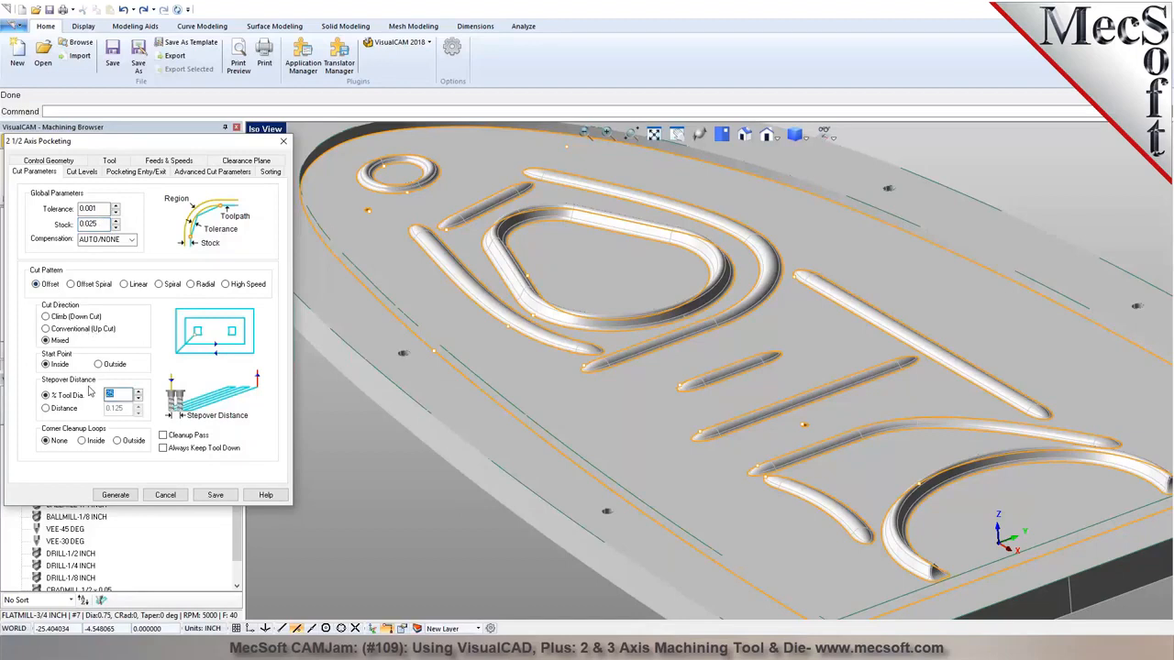
Locate the cut geometry with Pick Top, picking a point on the model to set its height to 1.45
left_click(87, 175)
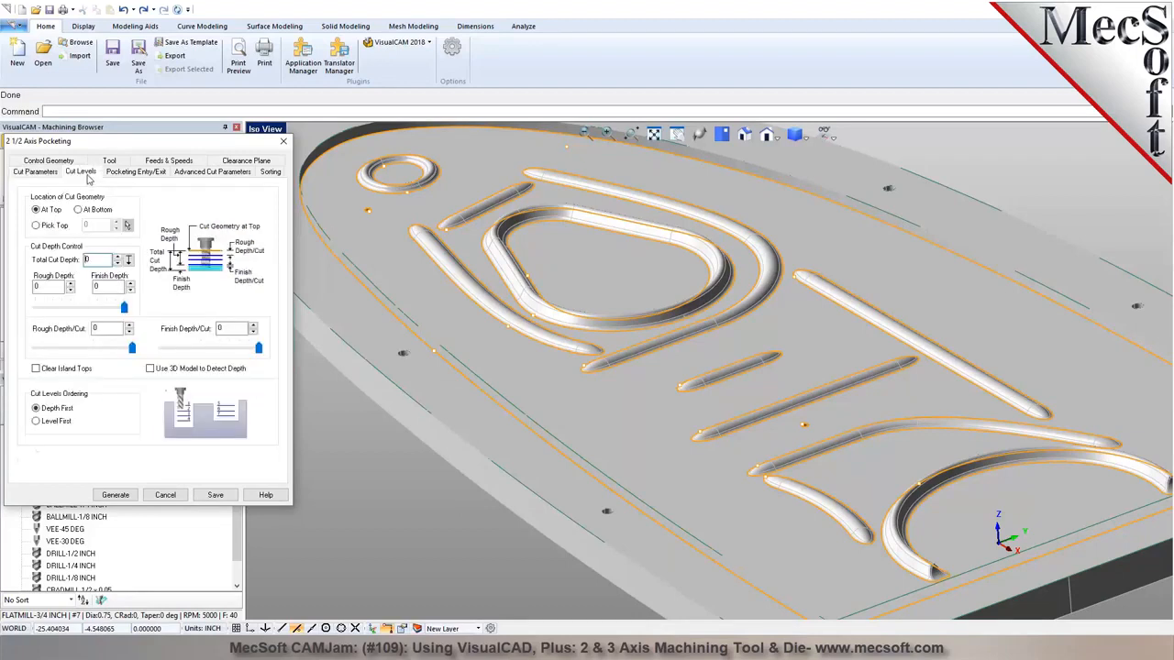
left_click(53, 229)
left_click(128, 225)
scroll(935, 254, "up", 4)
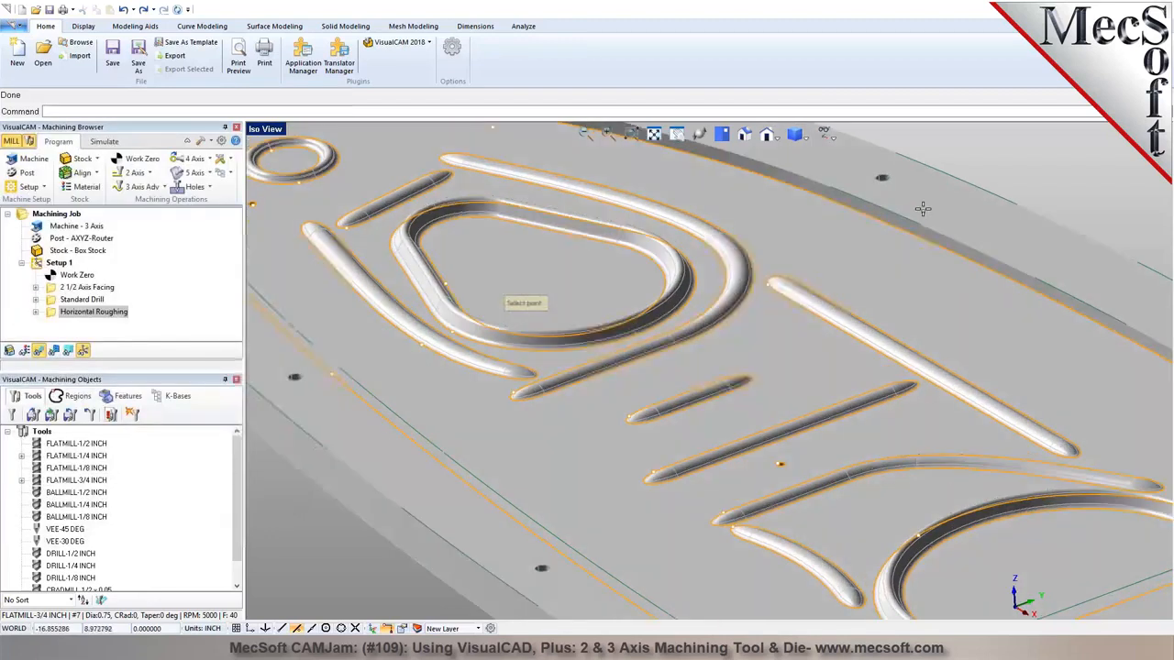
left_click(670, 240)
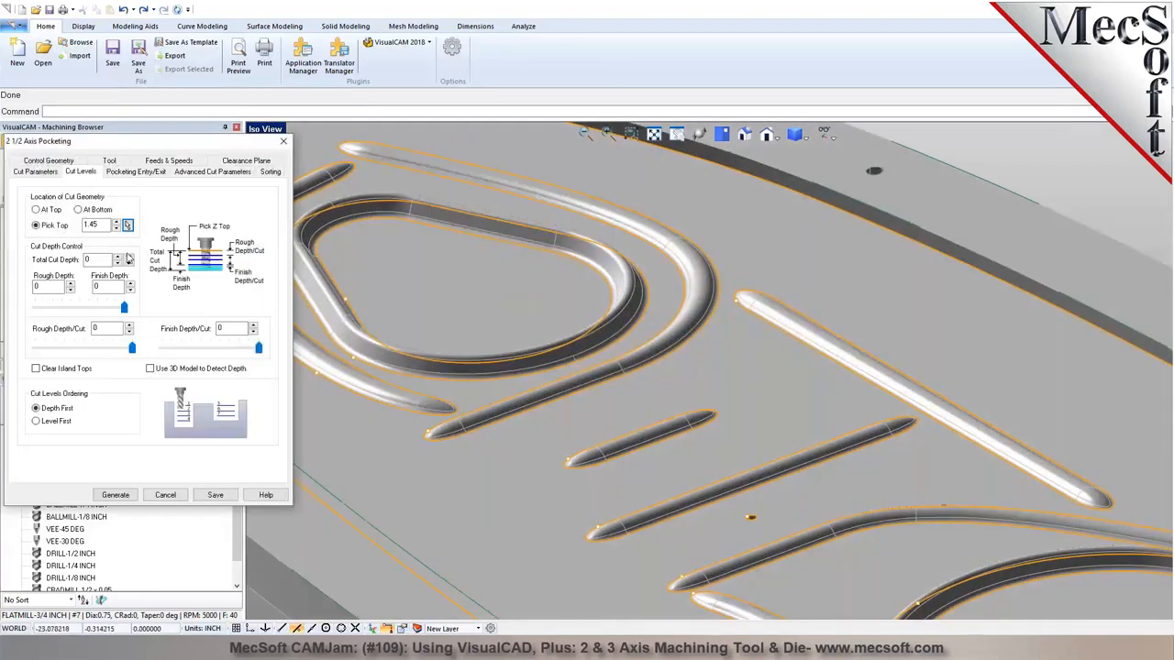
Pick two points on the model to set the total cut depth to 0.335, and edit the rough depth per cut
left_click(129, 261)
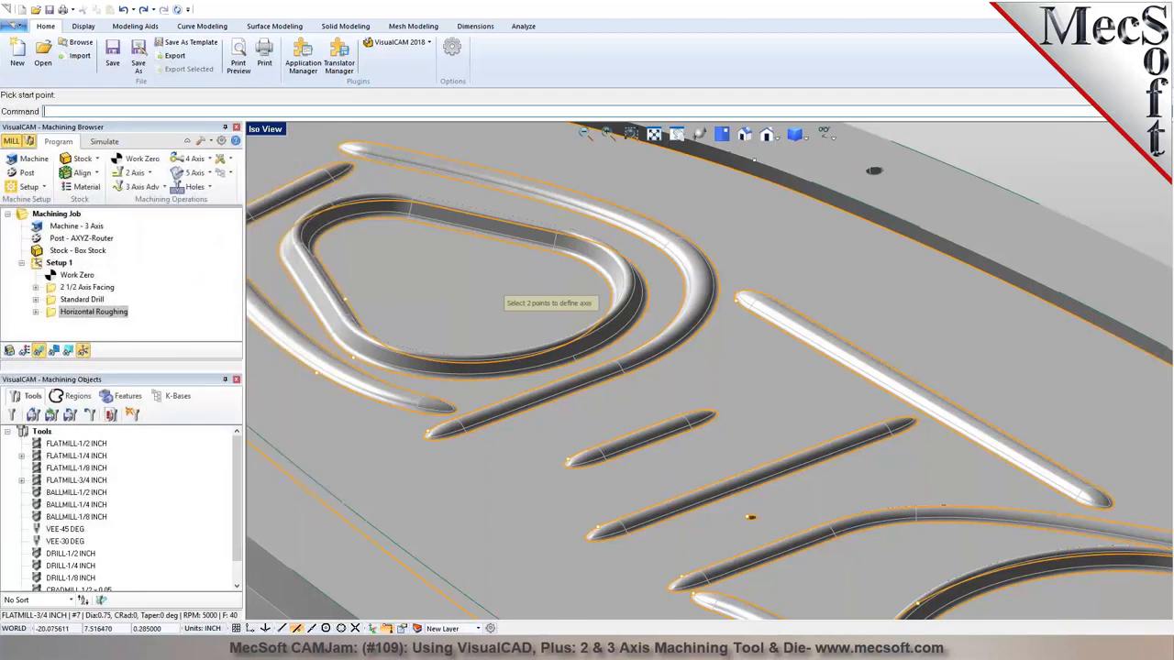
left_click(761, 187)
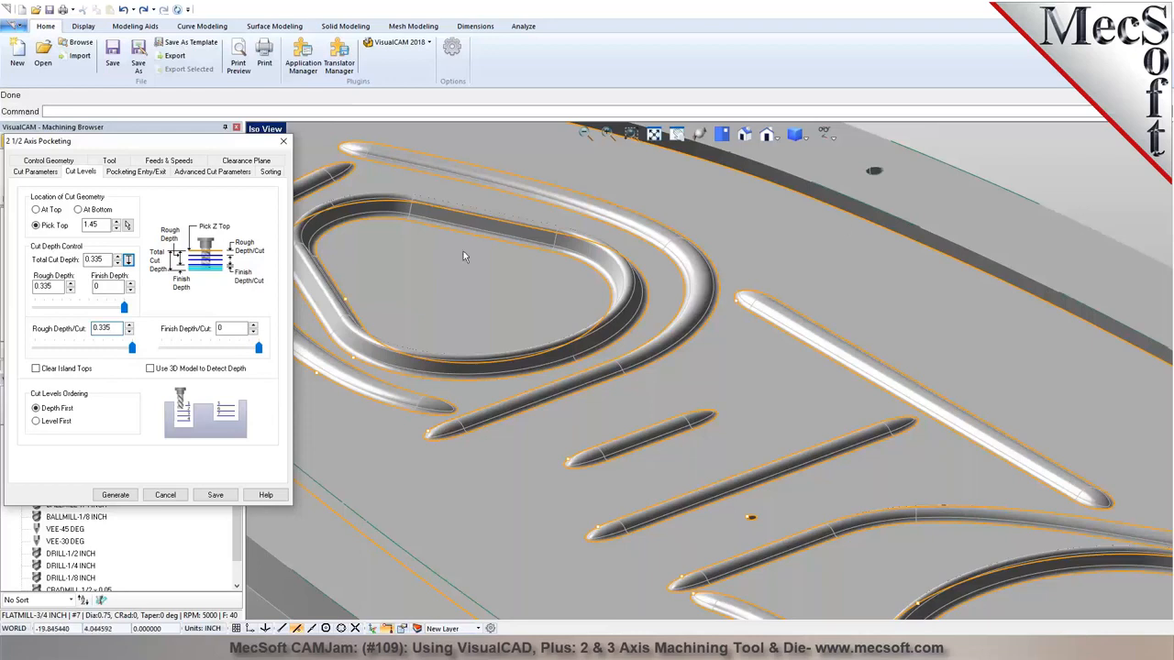
mouse_move(98, 261)
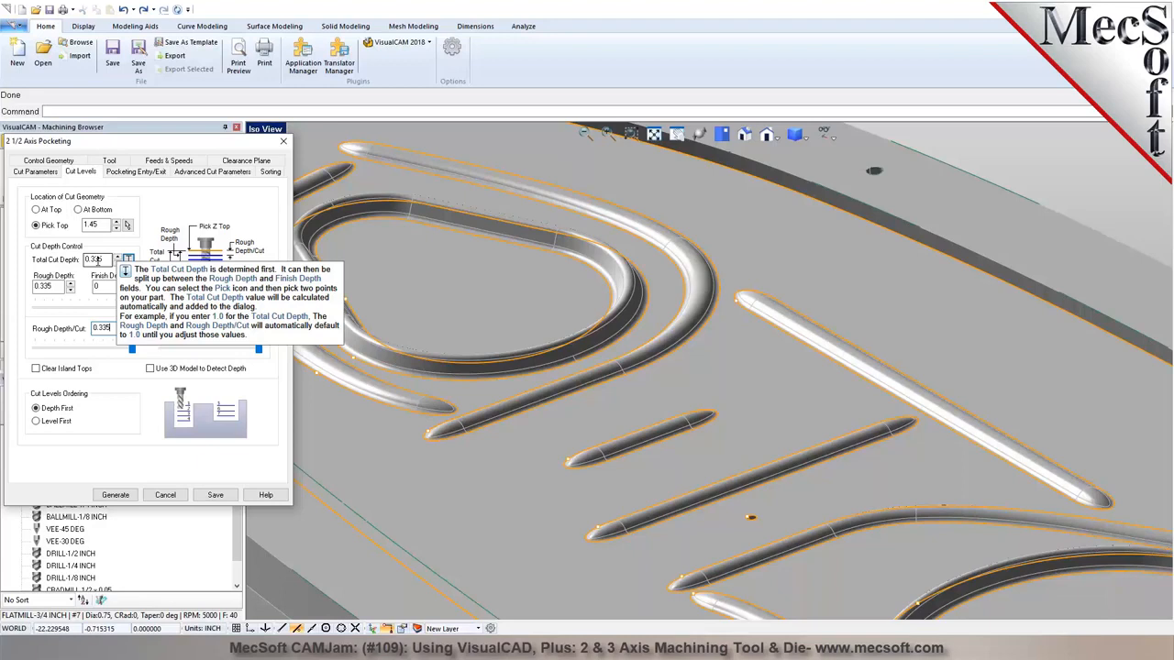
double_click(108, 327)
Set the pocketing entry to a Helix engage motion with angle 5, height 0.2 and radius 0.25
left_click(53, 172)
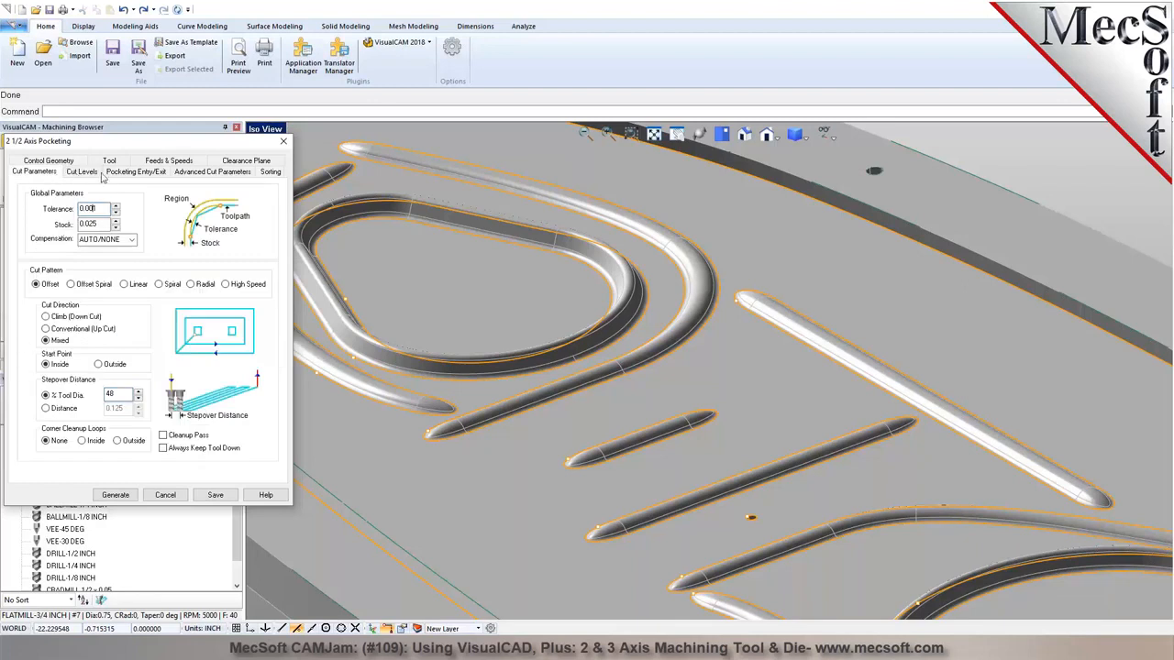
left_click(112, 173)
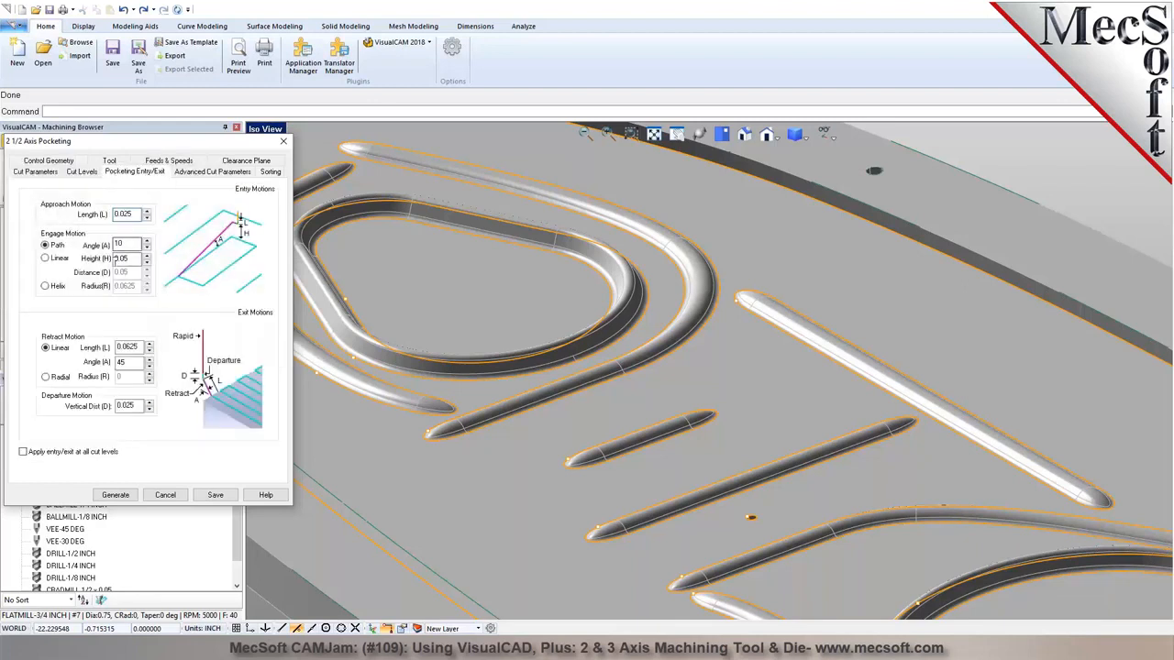
left_click(54, 286)
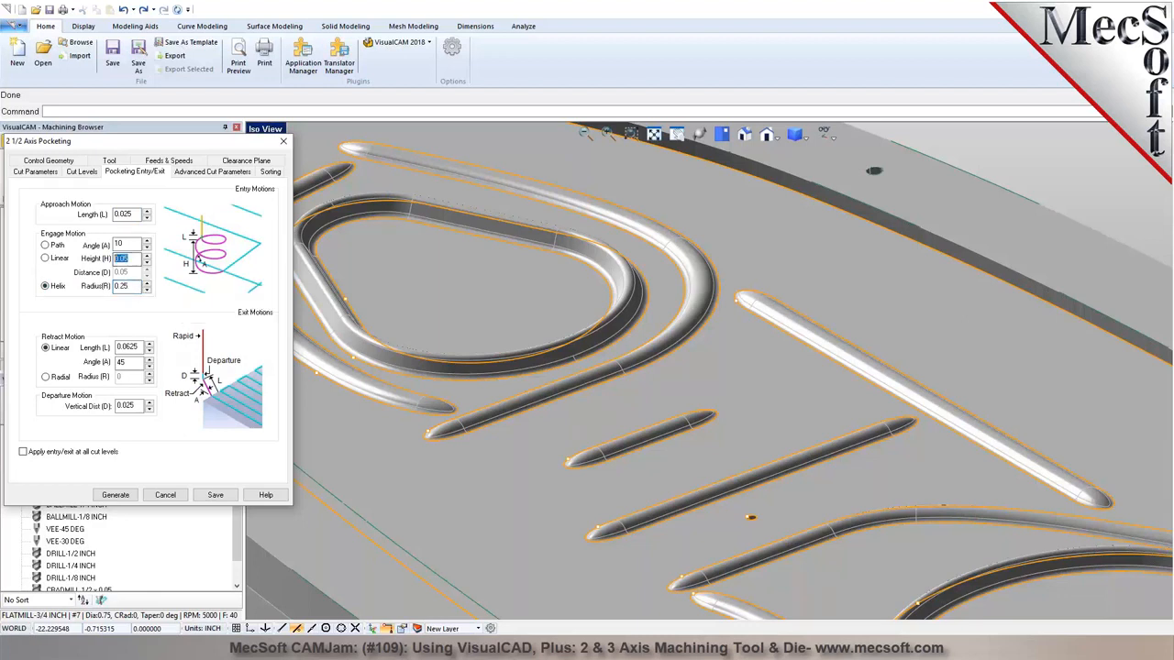
type("0")
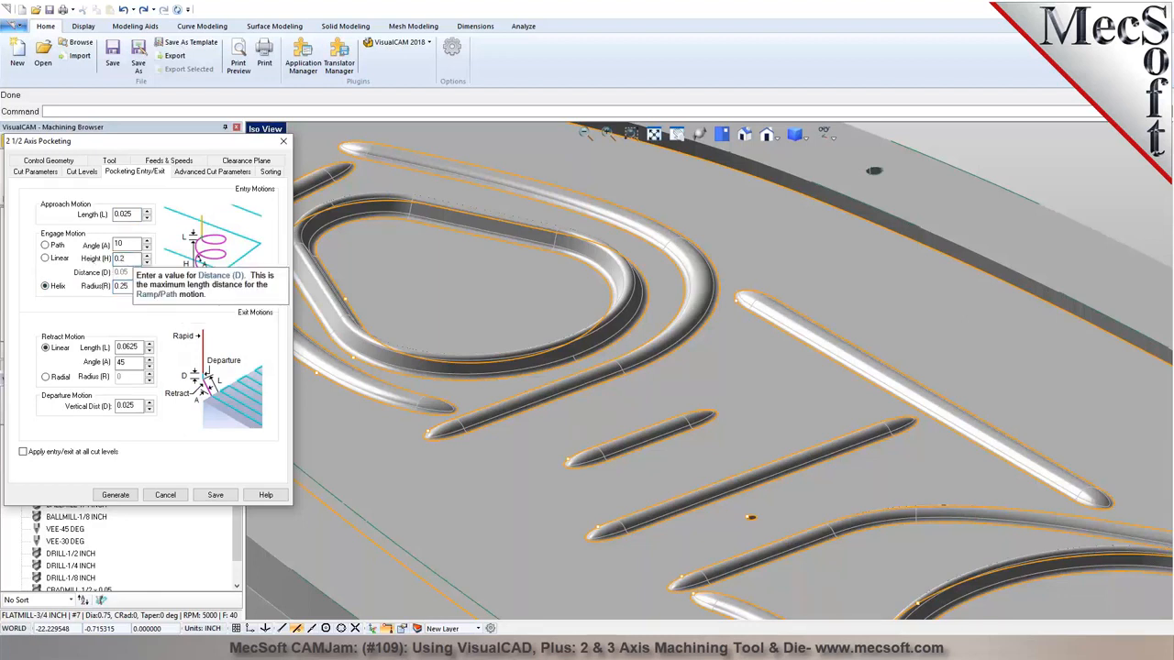
left_click_drag(135, 244, 89, 251)
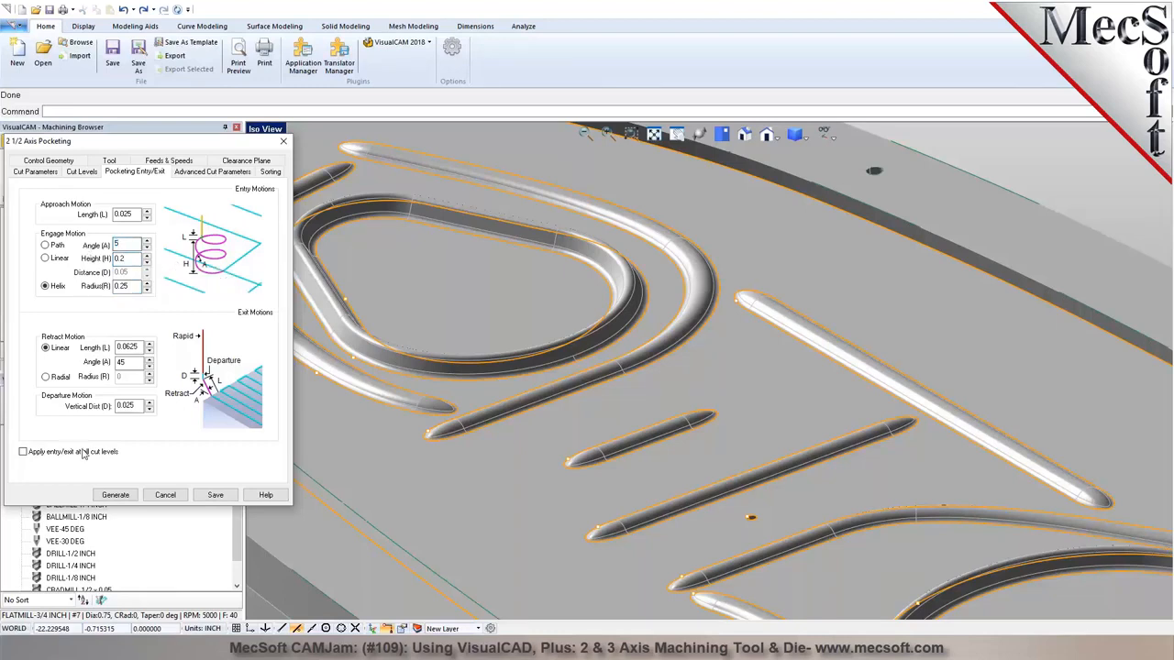
Check the advanced cut parameters and generate the 2 1/2 Axis Pocketing toolpath
left_click(210, 173)
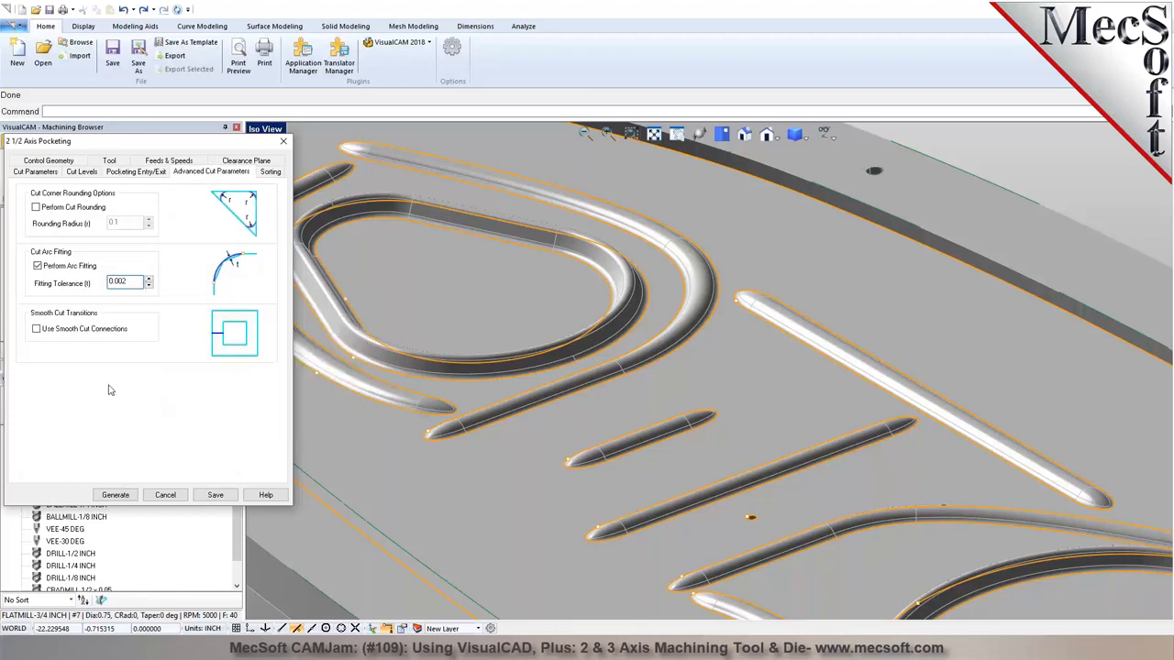
left_click(116, 495)
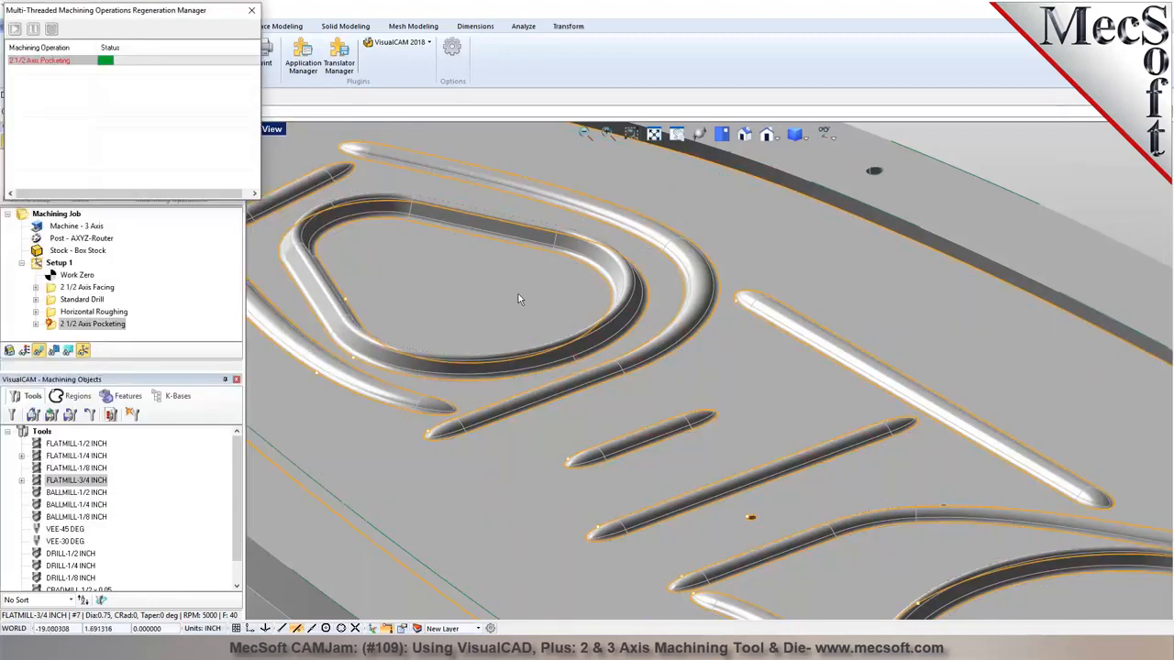
scroll(720, 315, "down", 5)
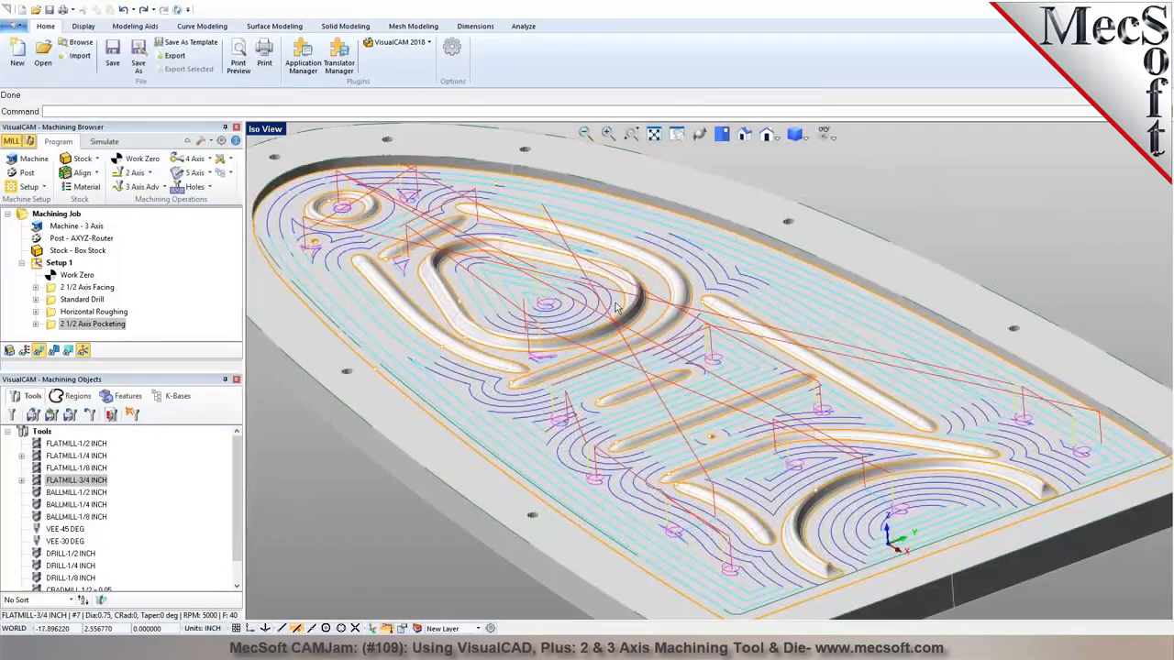
scroll(616, 309, "down", 1)
Enable the Cleanup Pass for the pocketing, regenerate its toolpath, and move the operation ahead of Horizontal Roughing
left_click(79, 312)
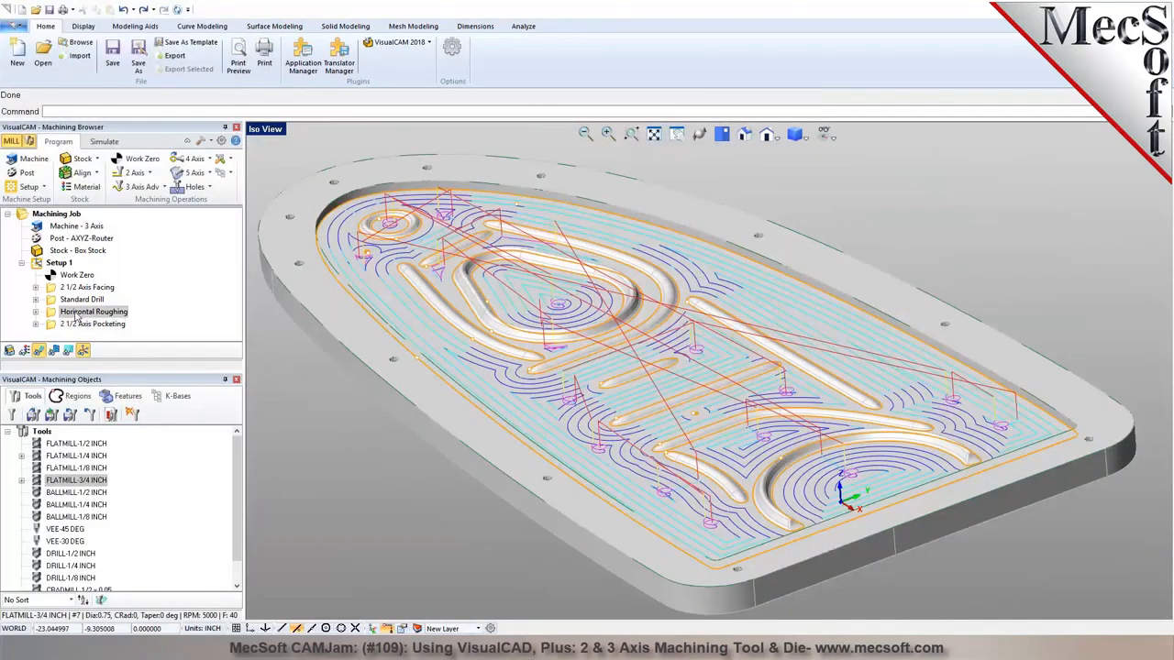
left_click(80, 326)
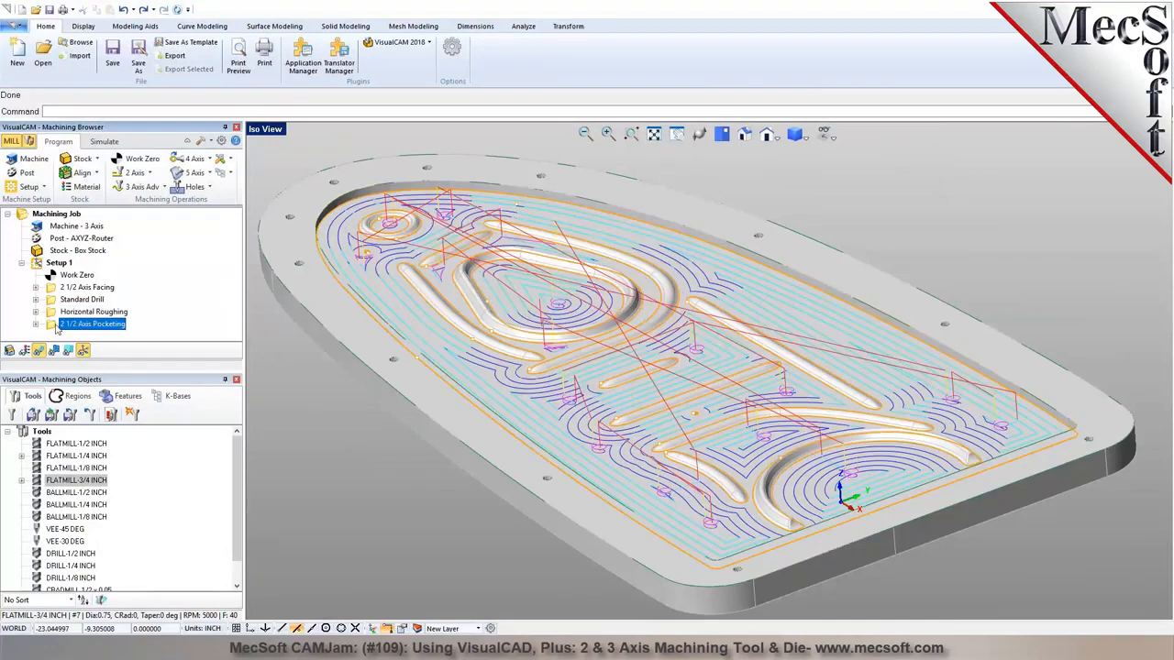
double_click(82, 324)
left_click(46, 170)
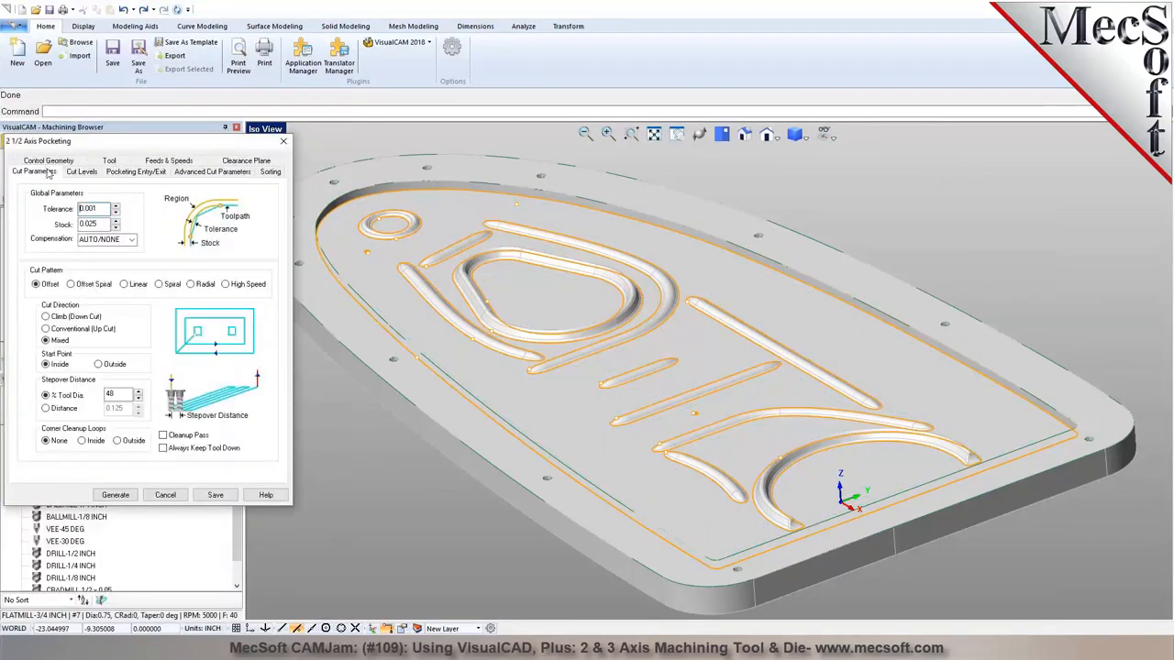
left_click(127, 498)
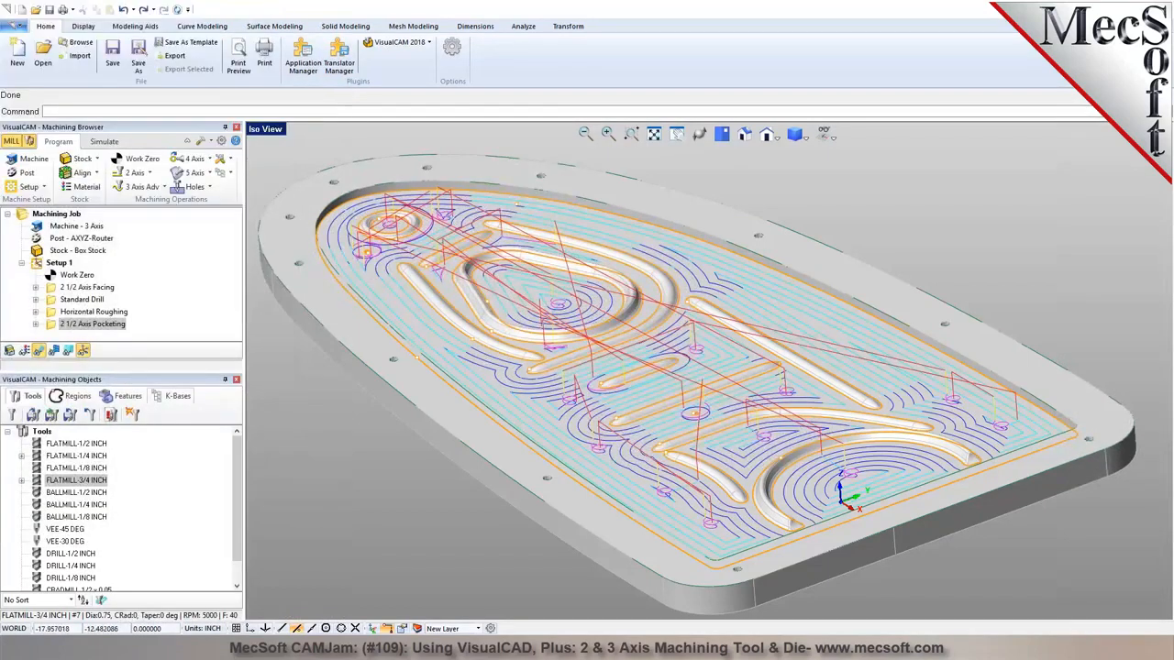
left_click_drag(50, 328, 56, 312)
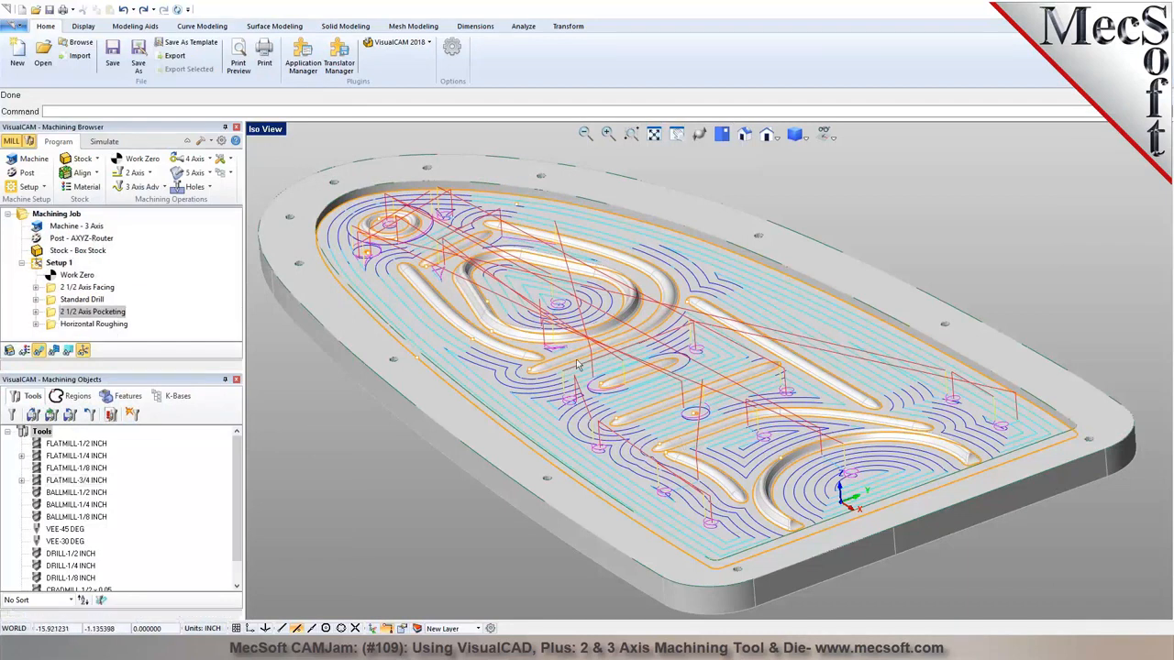
Try the High Speed cut pattern on the 2 1/2 Axis Pocketing and regenerate the toolpath
double_click(52, 314)
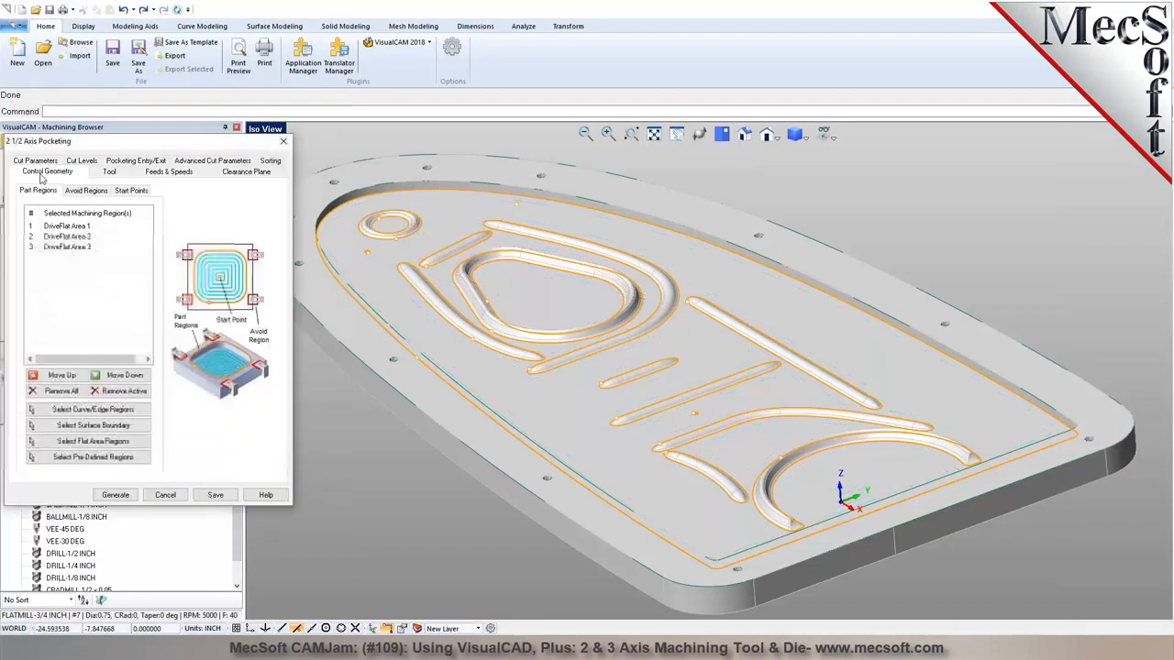
left_click(227, 284)
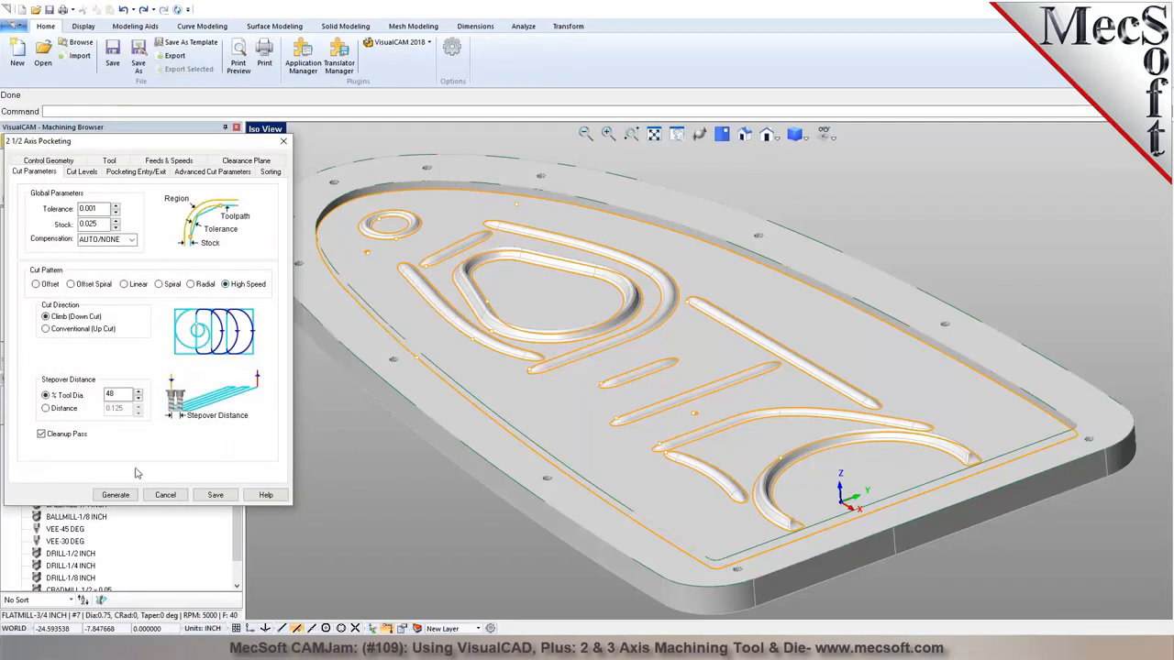
left_click(116, 495)
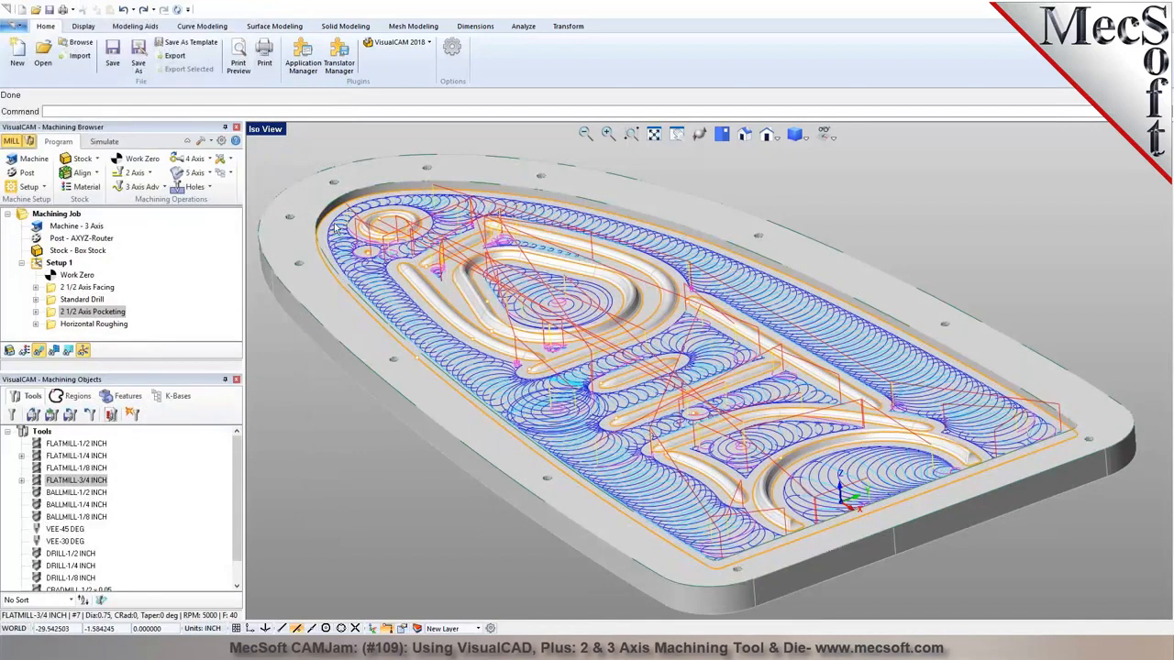
Examine the high-speed pocketing toolpath around the ribs, the small ring and the outer edge of the pocket
scroll(335, 229, "up", 2)
scroll(367, 262, "up", 2)
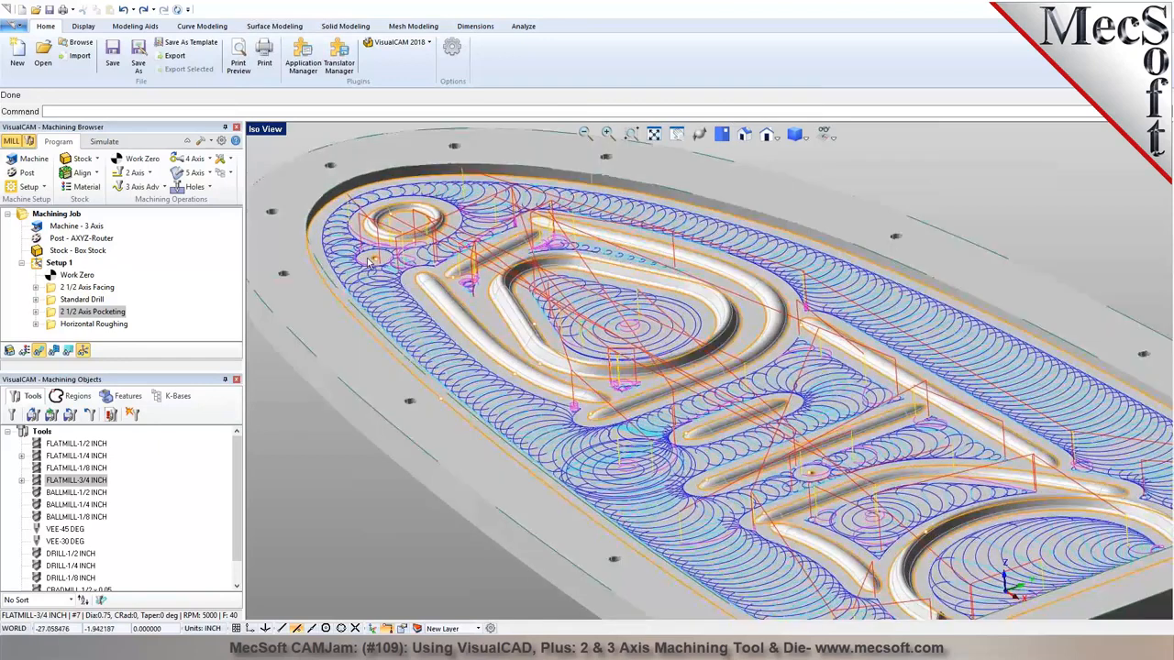
scroll(367, 262, "up", 2)
scroll(368, 262, "up", 2)
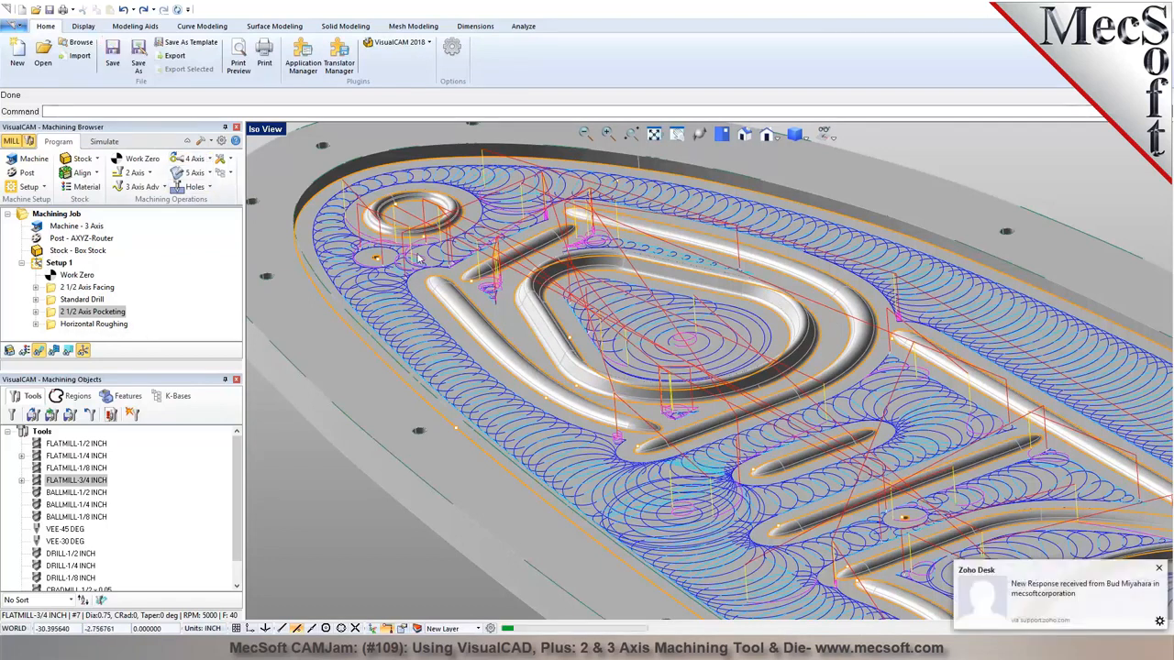
left_click(1158, 568)
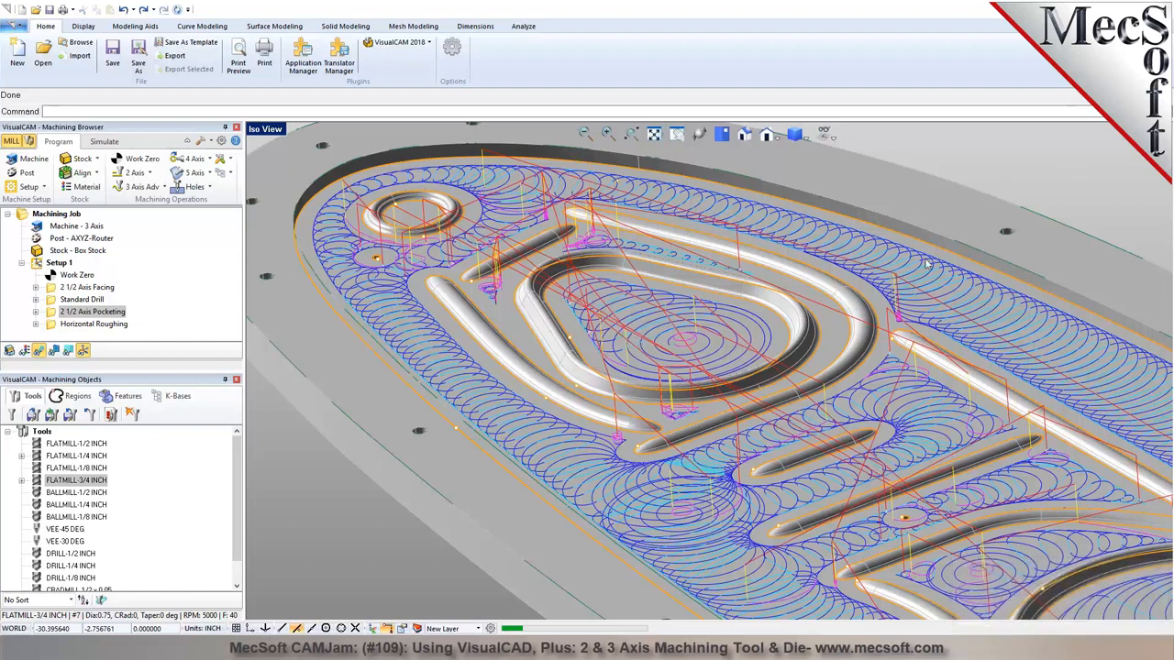
scroll(829, 305, "down", 2)
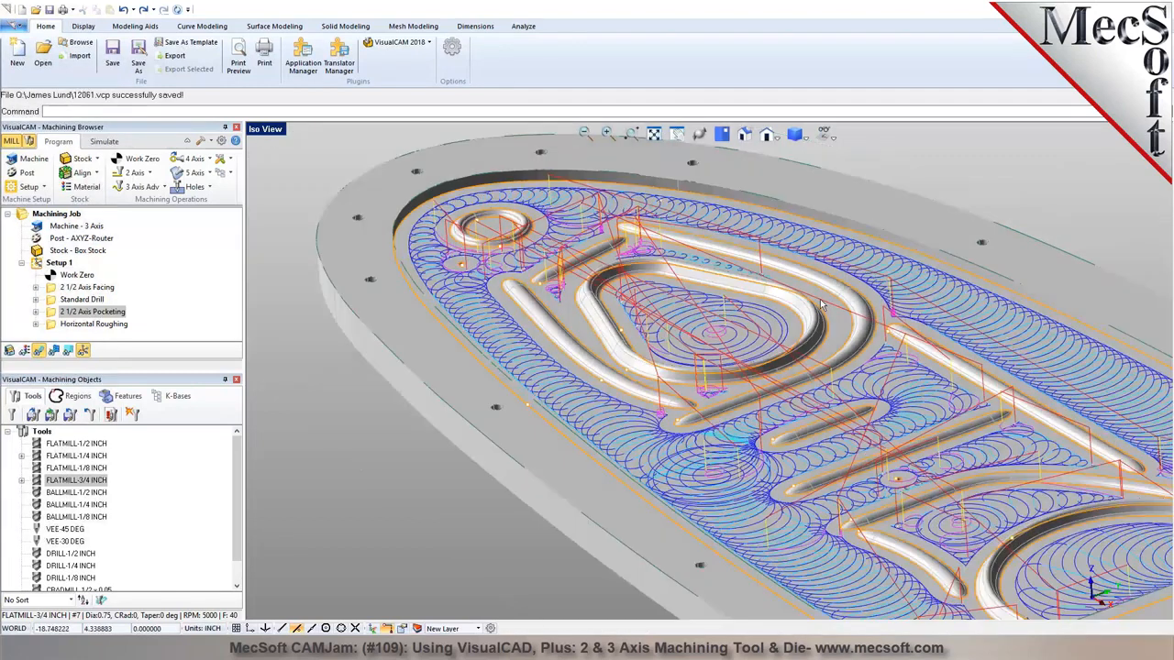
scroll(823, 305, "up", 2)
scroll(542, 248, "down", 3)
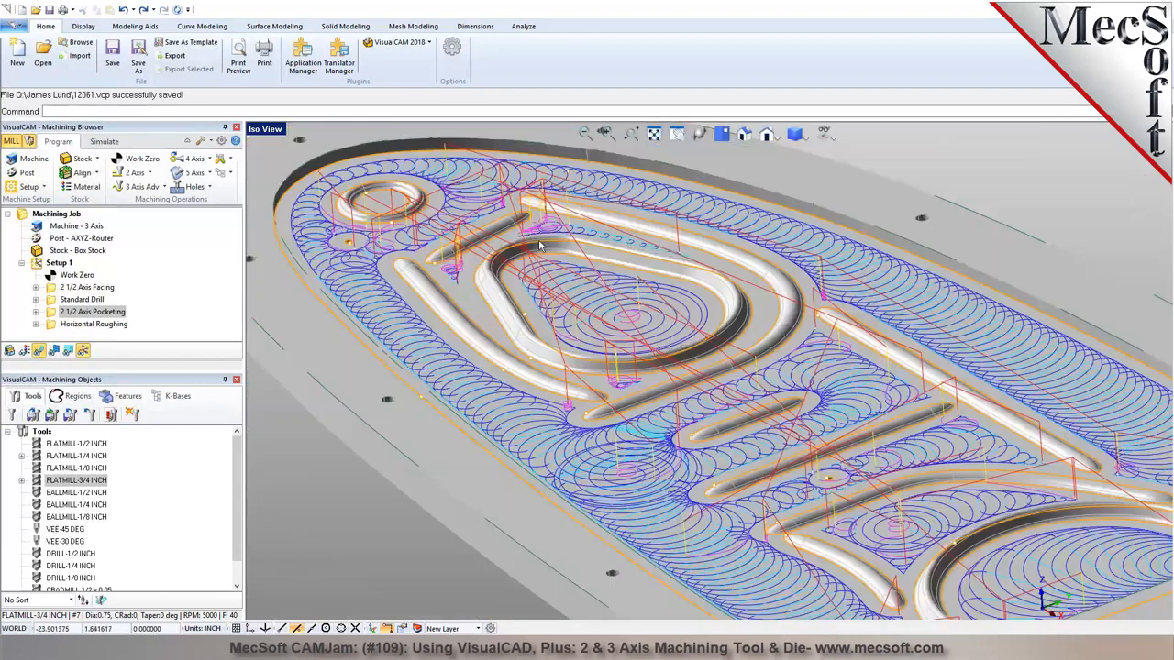
scroll(1036, 387, "up", 1)
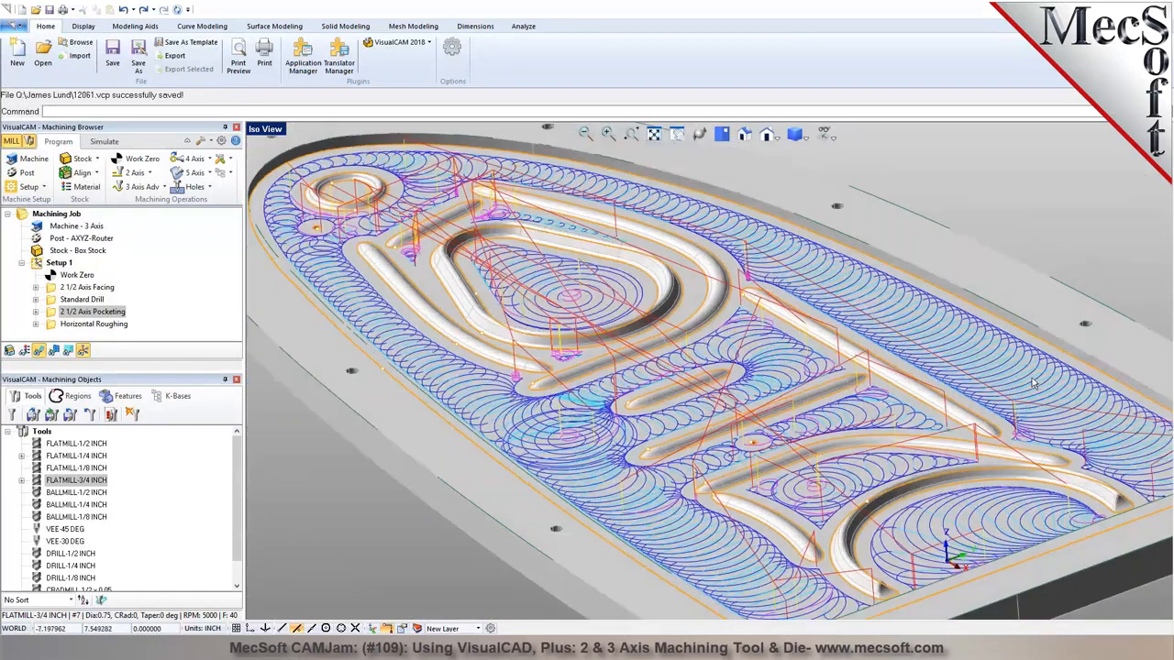
Set the pocketing to the Offset cut pattern with Mixed cut direction and regenerate the toolpath
double_click(55, 316)
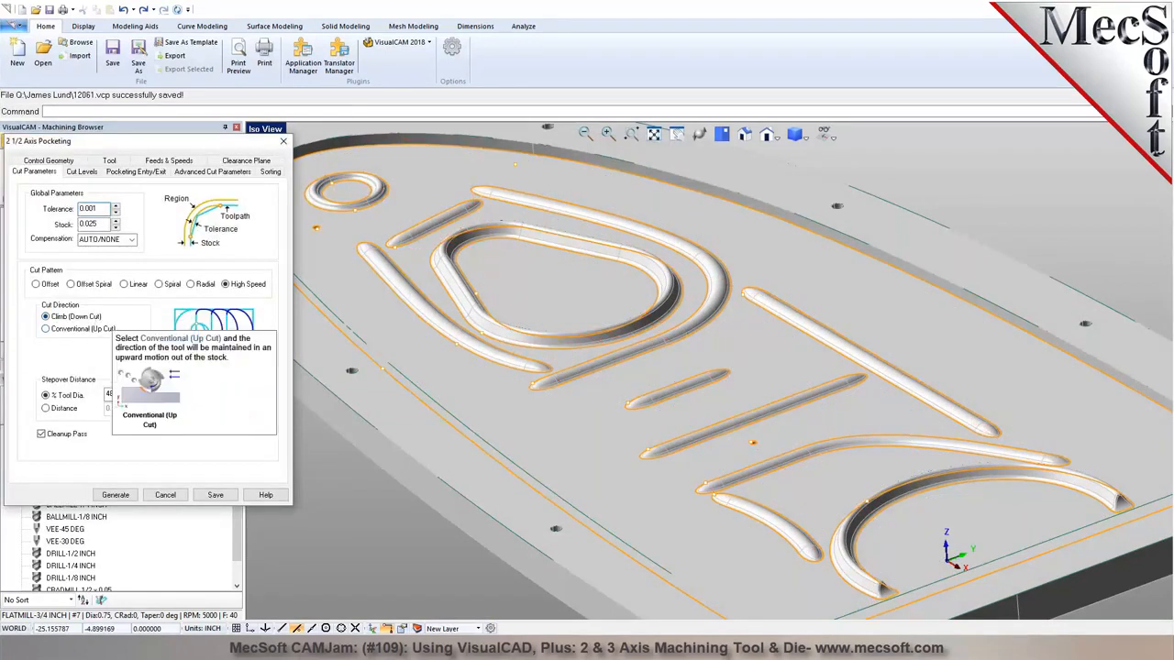
left_click(36, 285)
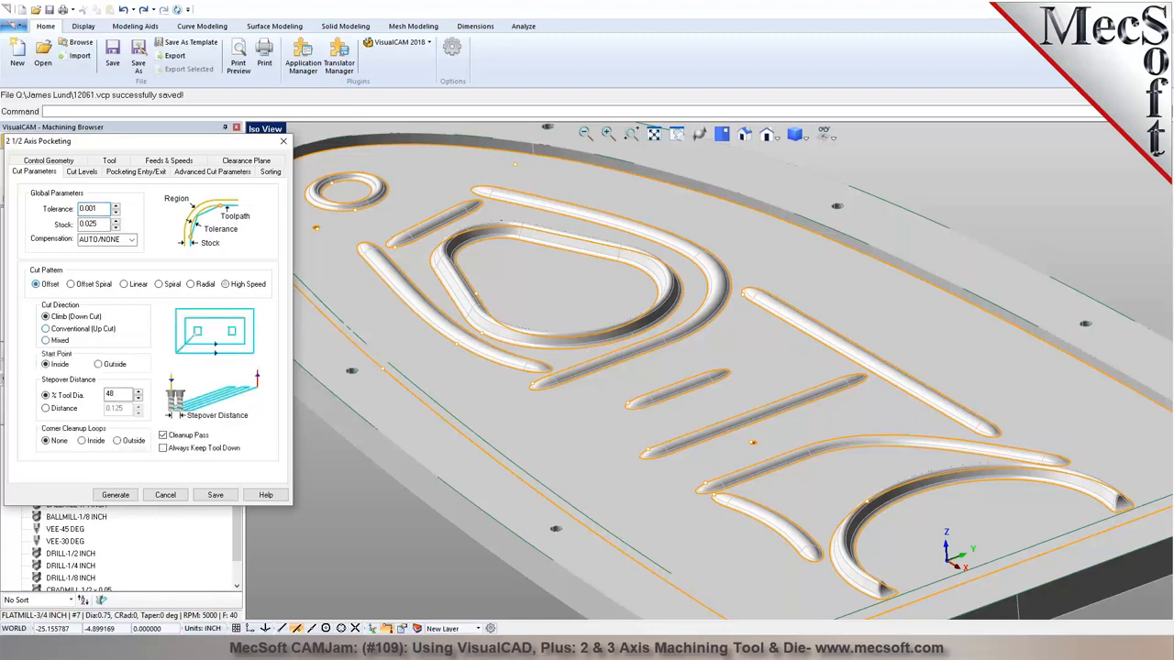
left_click(57, 341)
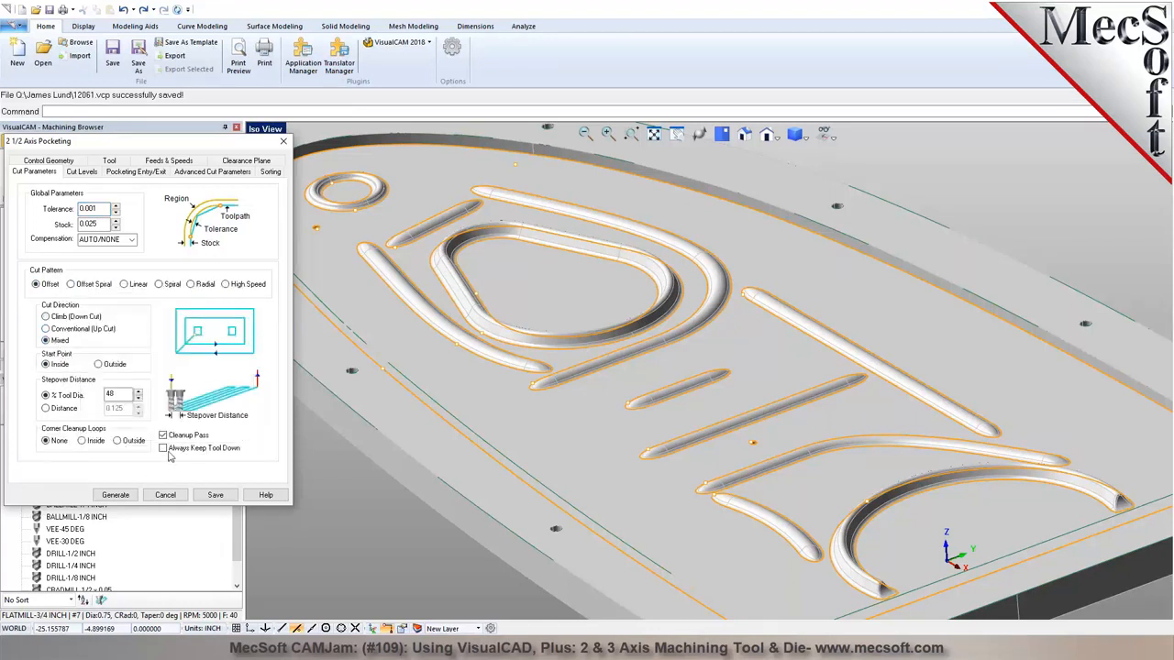
left_click(115, 495)
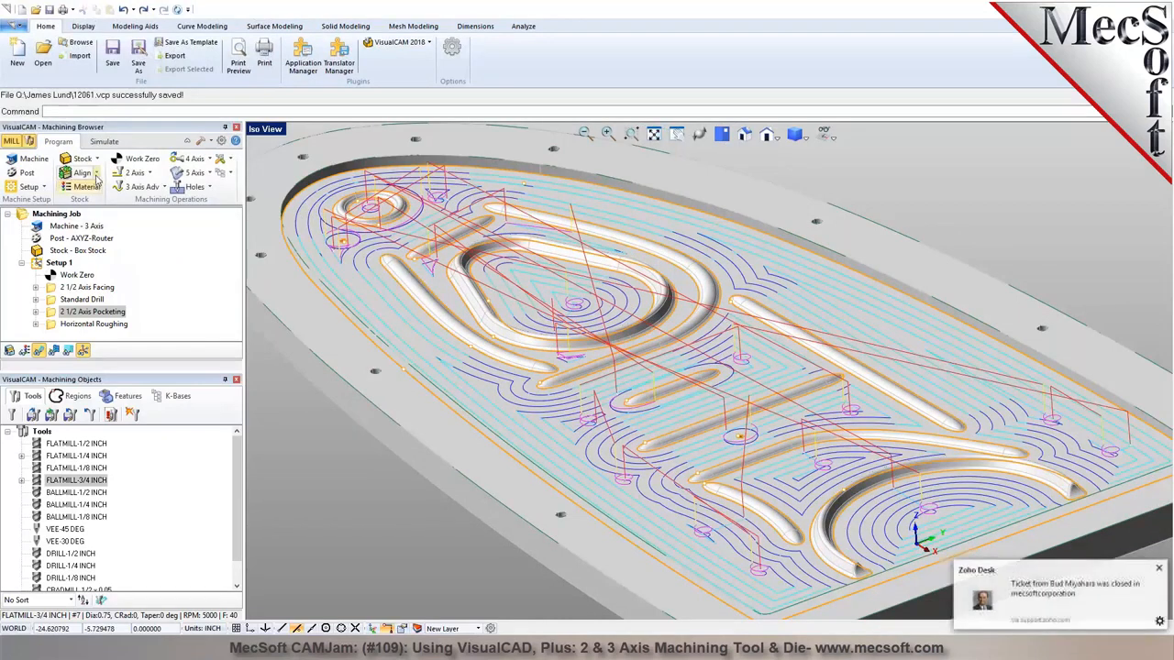
Assign a yellow-green simulation color to the 2 1/2 Axis Pocketing operation in its properties
left_click(103, 142)
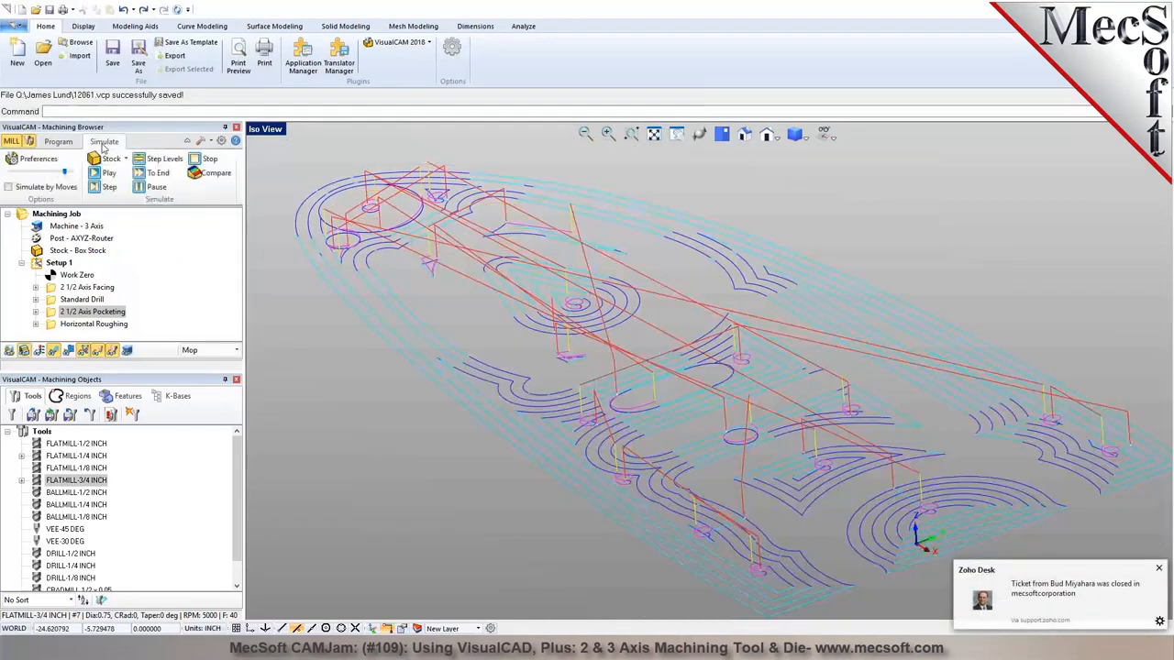
left_click(1158, 569)
right_click(94, 312)
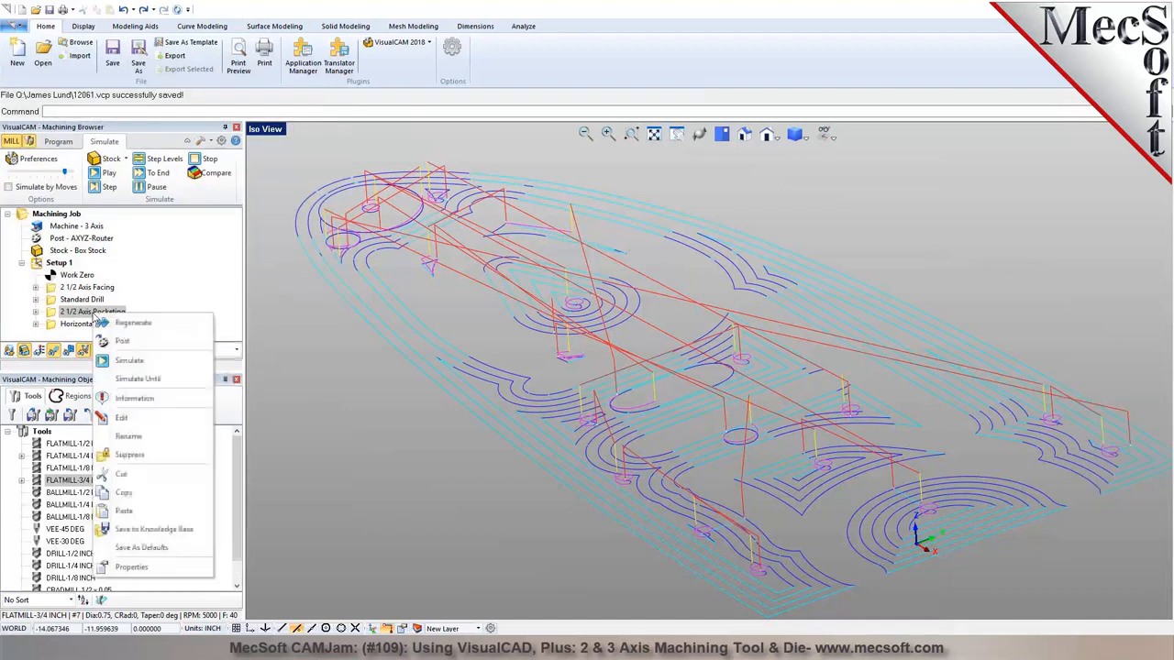
left_click(137, 566)
left_click(670, 262)
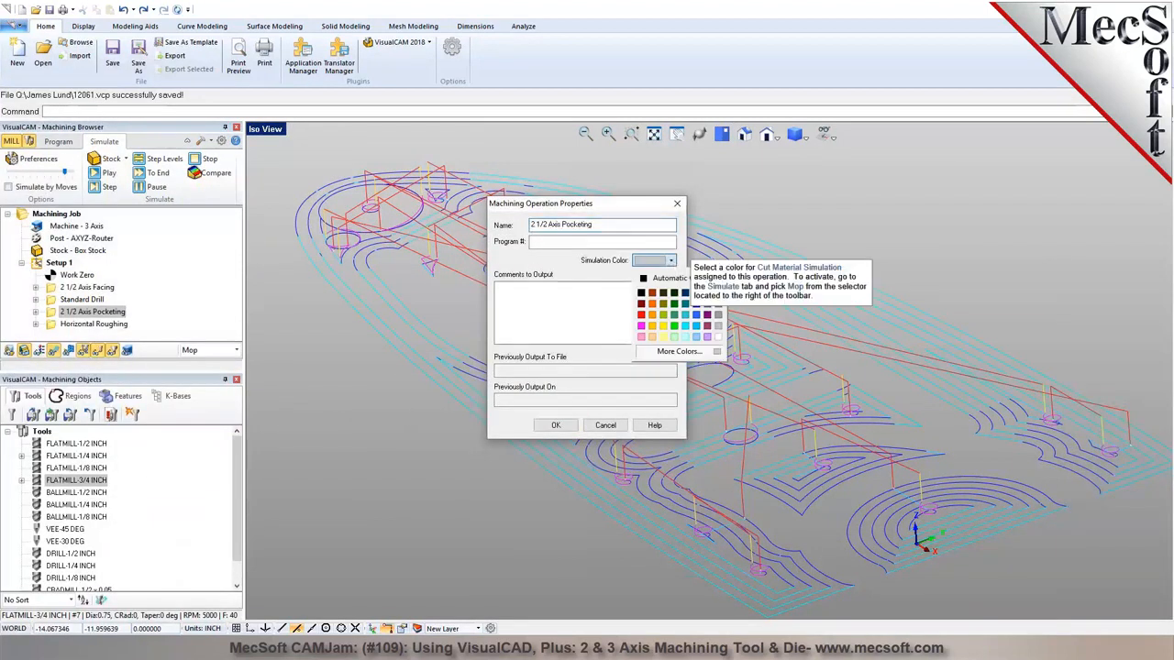
left_click(664, 318)
left_click(555, 425)
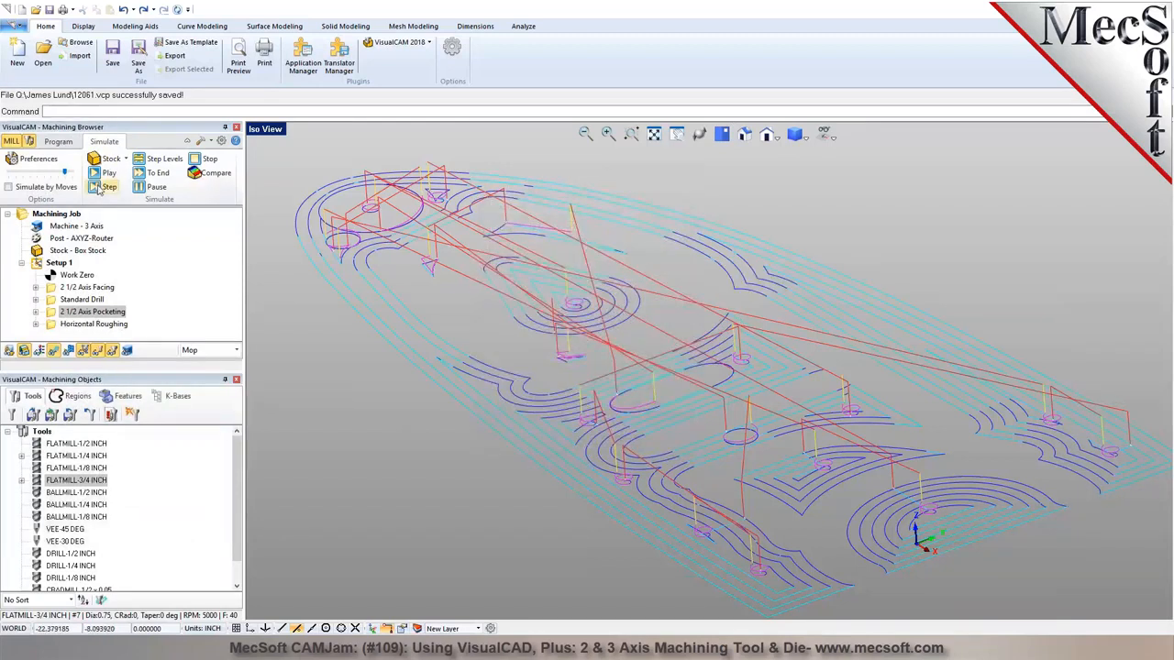
Simulate the material removal of the 2 1/2 Axis Pocketing operation through to its end
left_click(104, 172)
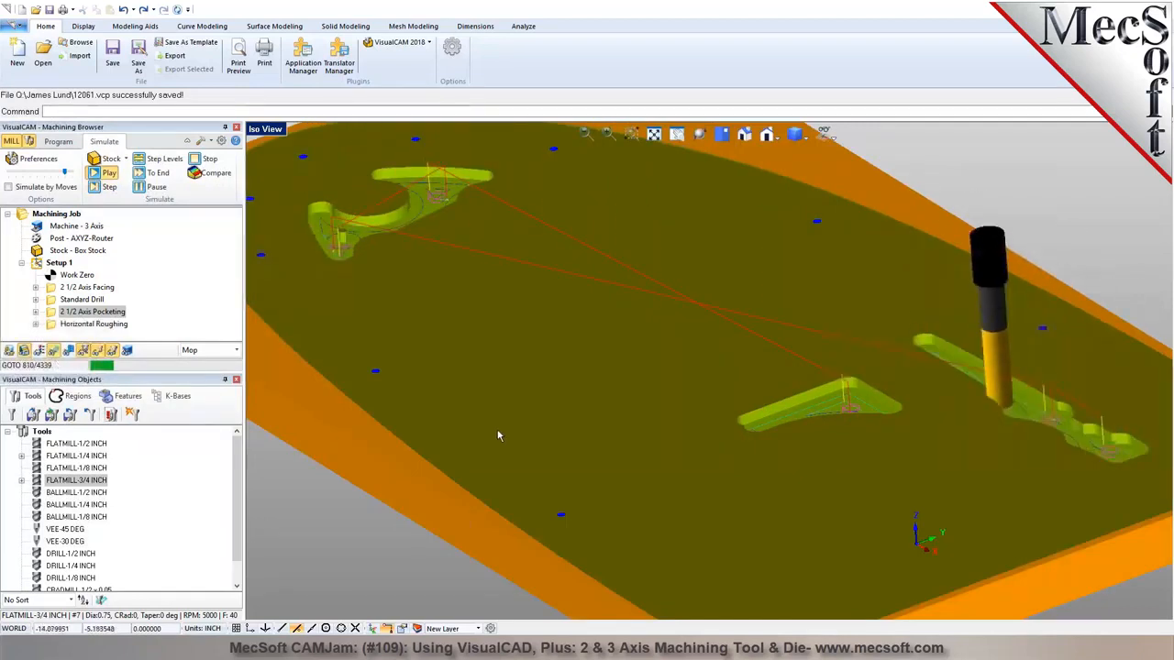
scroll(550, 427, "down", 5)
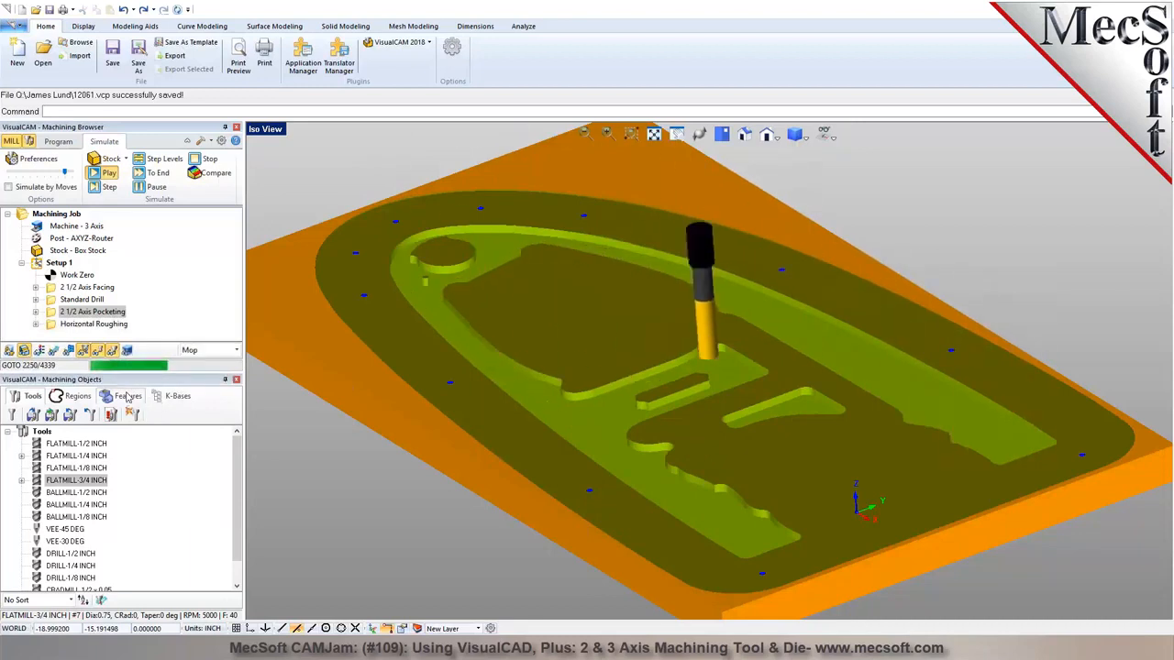
left_click(156, 173)
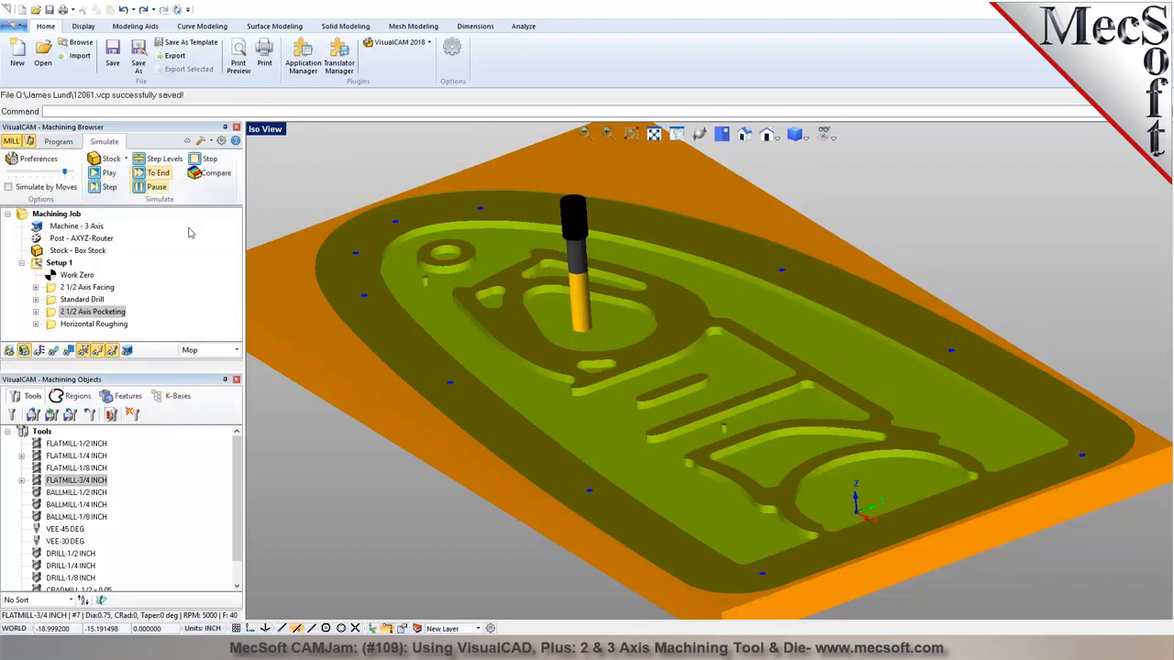
mouse_move(623, 393)
middle_mouse_down()
mouse_move(649, 417)
mouse_move(629, 421)
mouse_move(641, 383)
middle_mouse_up()
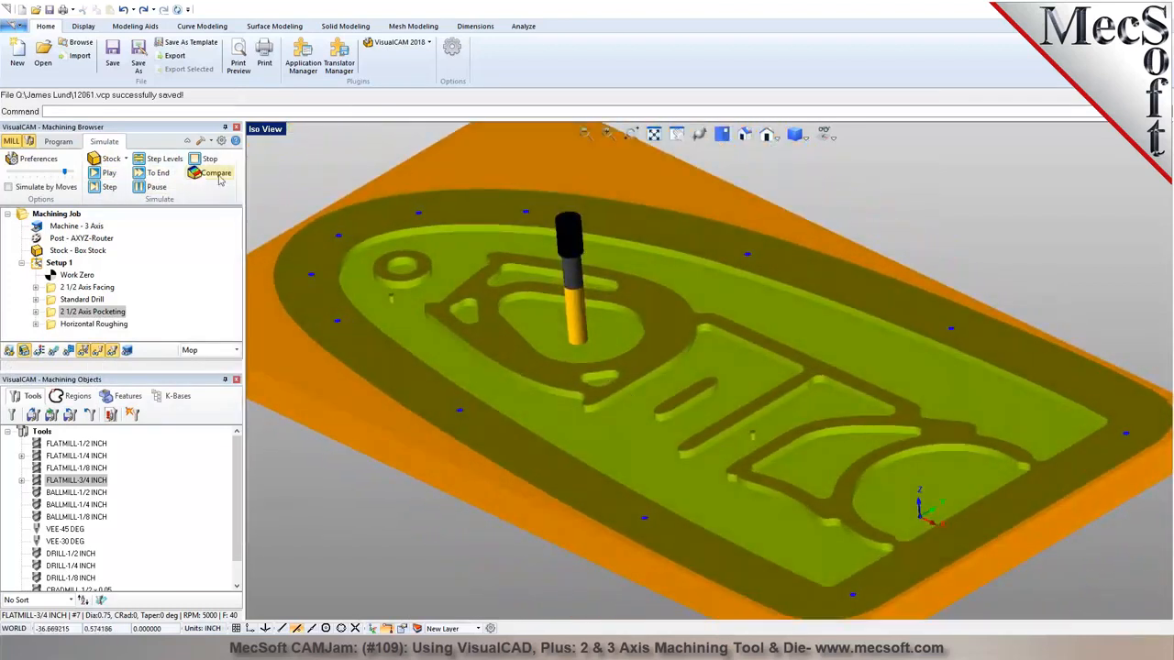
Return to programming the machining job and save the file
left_click(57, 141)
left_click(112, 57)
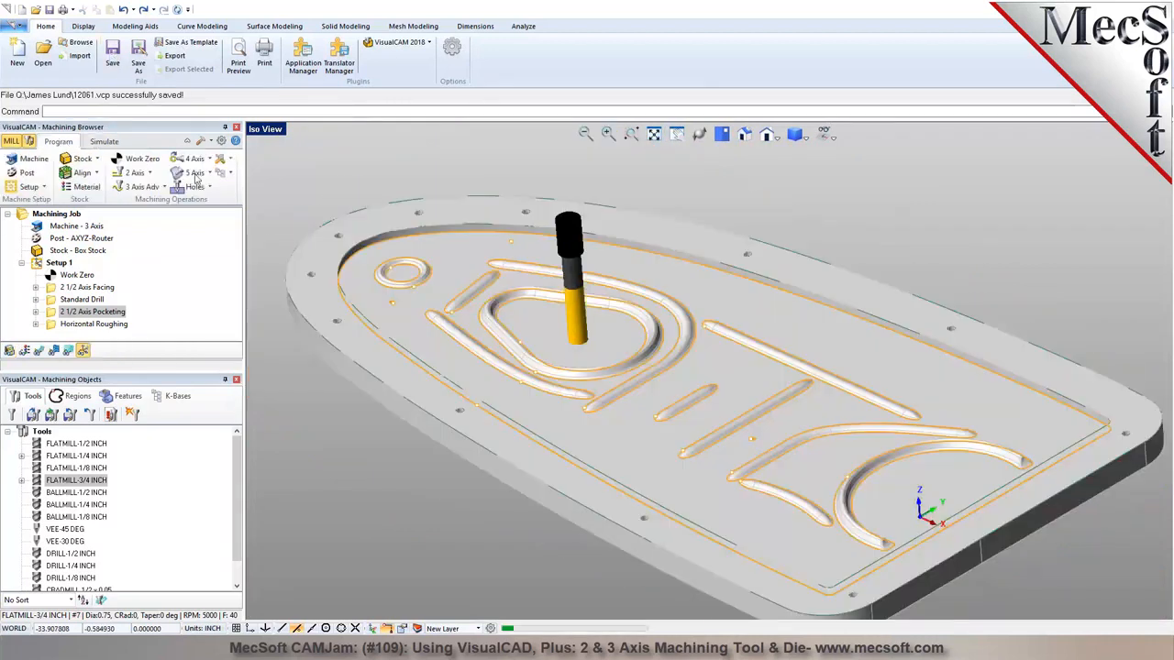
Create a 2-1/2 Axis Re-machining operation using the main pocket floor, inner island floor and small circle's flat areas as regions
left_click(149, 173)
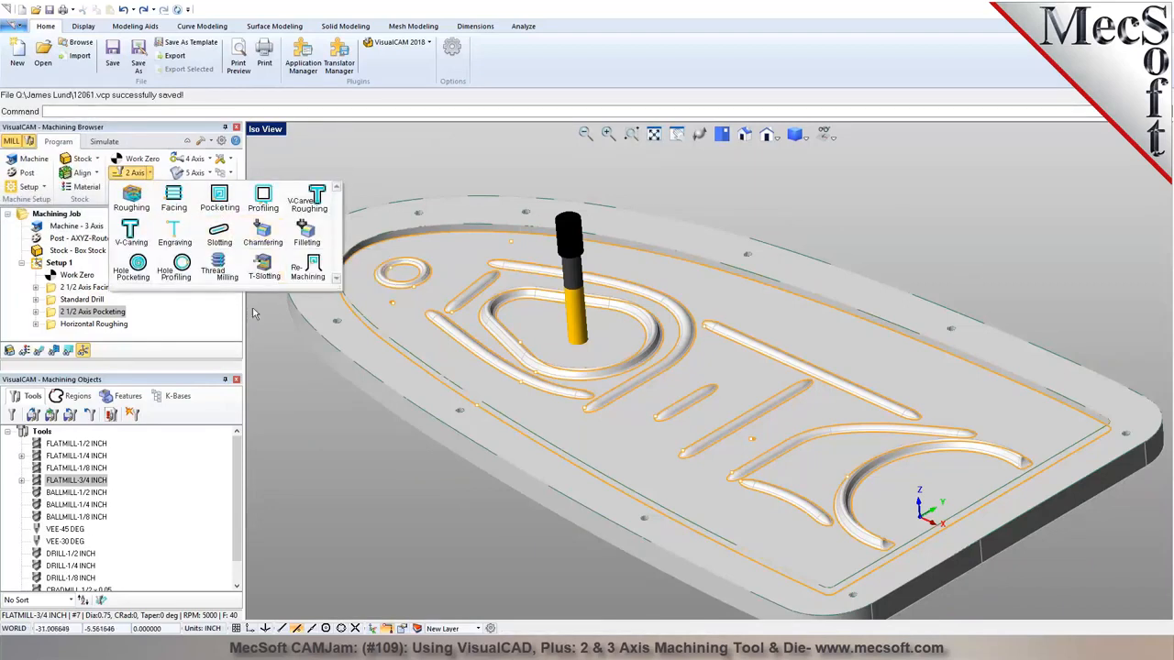
left_click(299, 273)
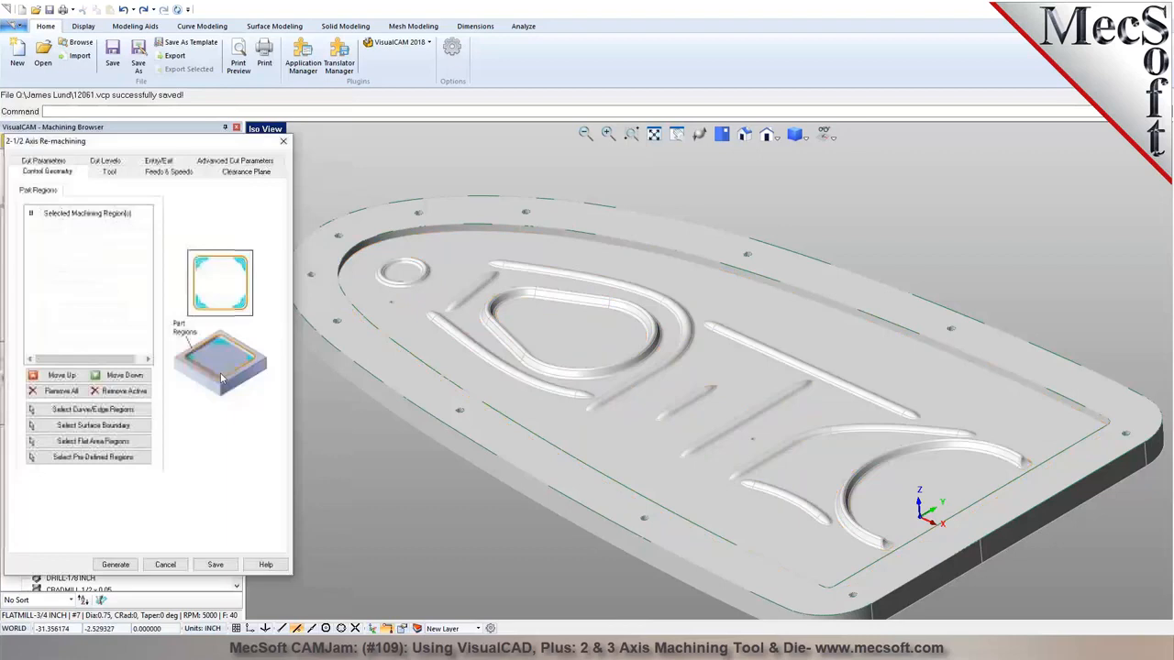
left_click(93, 441)
left_click(539, 423)
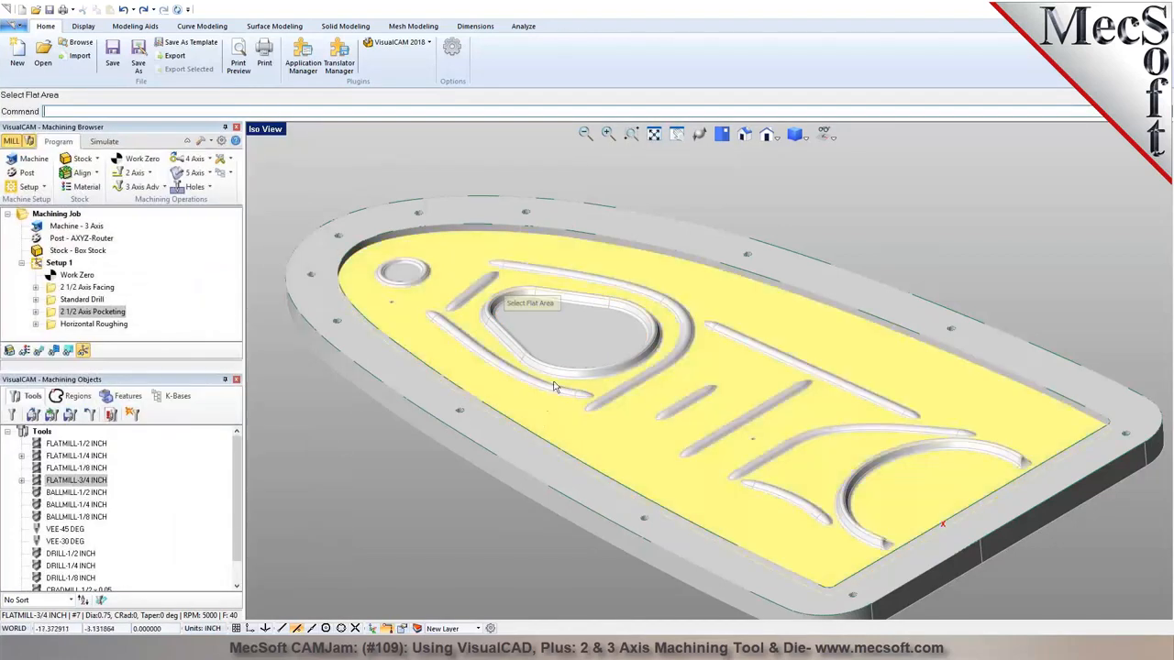
left_click(571, 343)
left_click(408, 276)
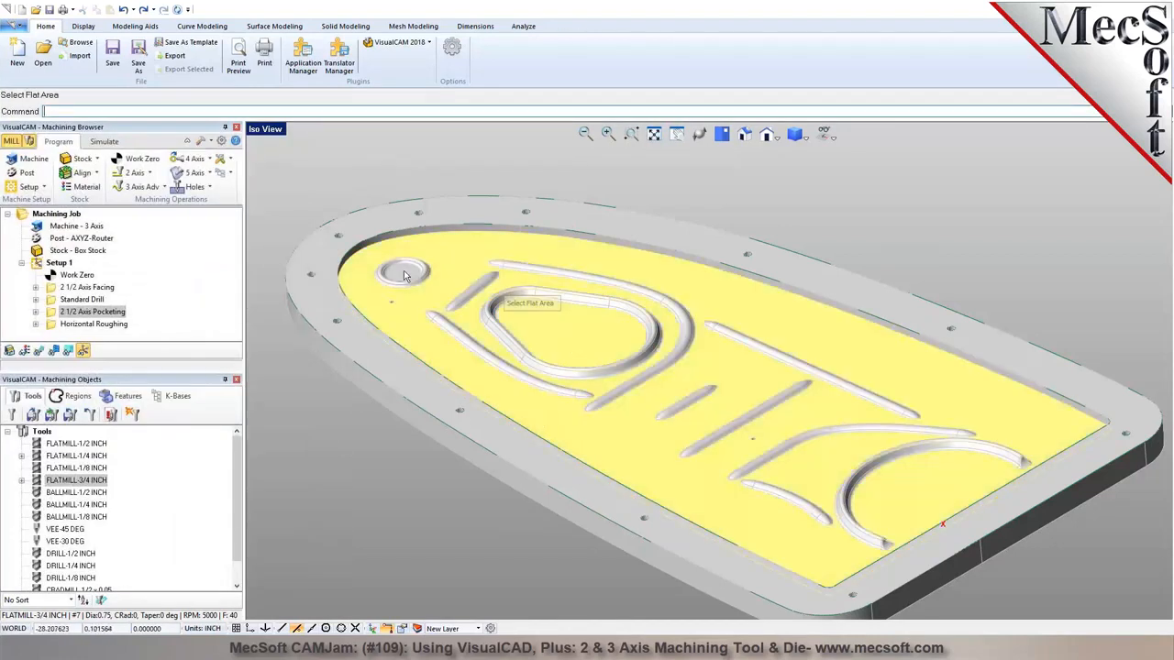
key("Return")
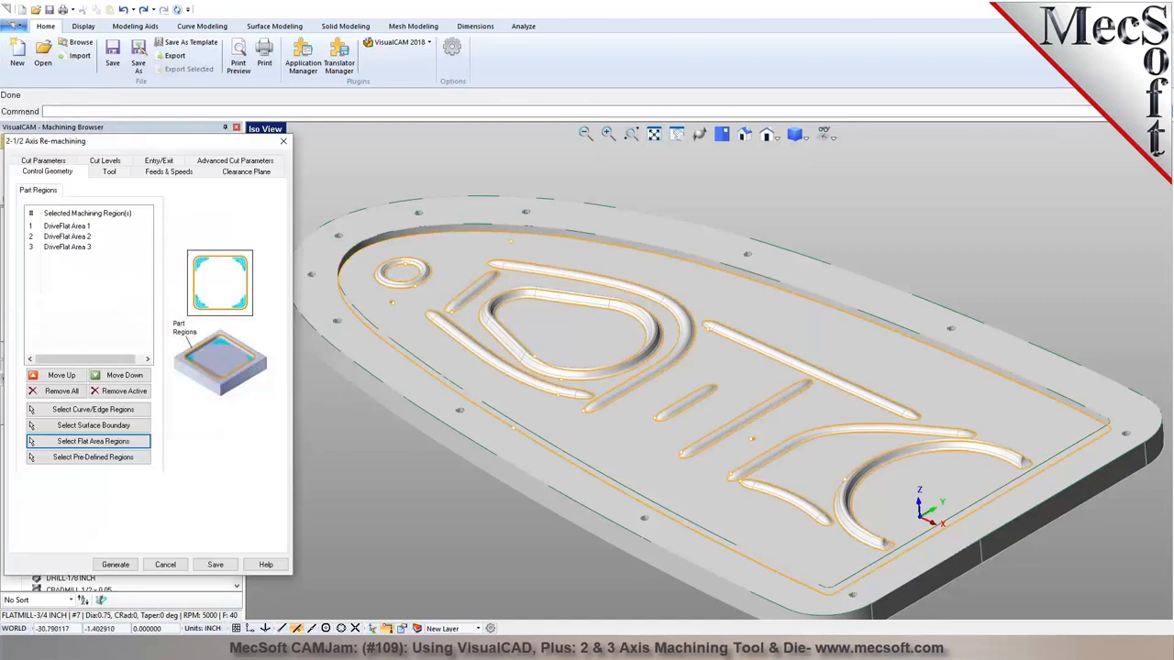
Assign the FLATMILL-1/4 INCH tool to the re-machining operation and set its reference tool diameter to 0.8
left_click(110, 172)
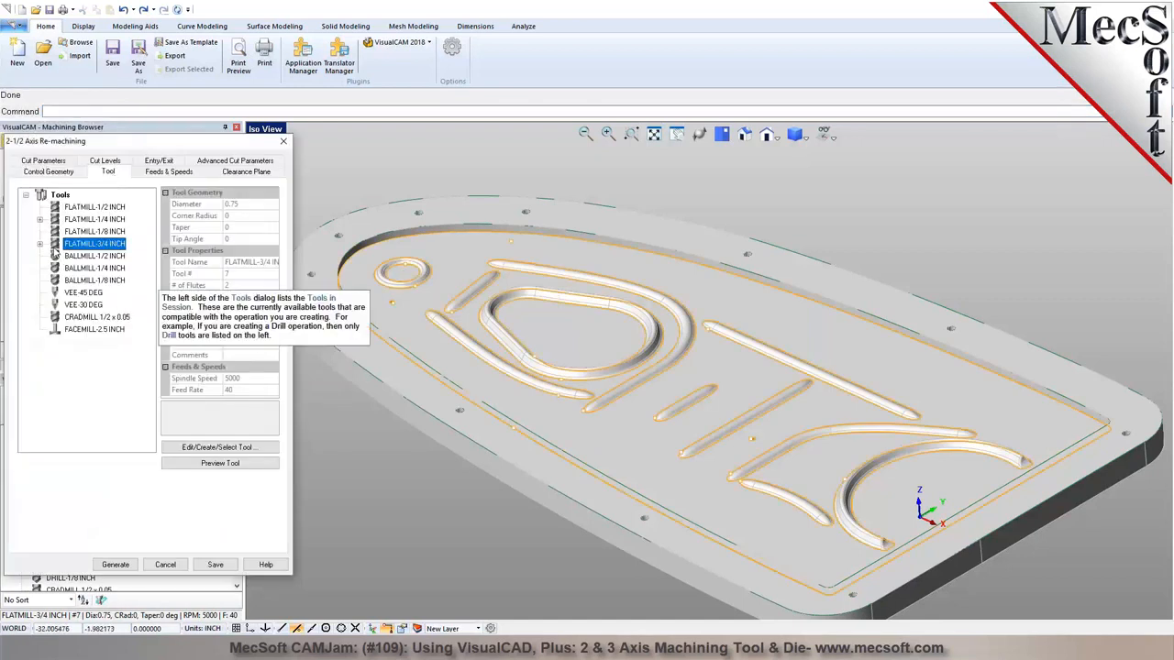
left_click(60, 220)
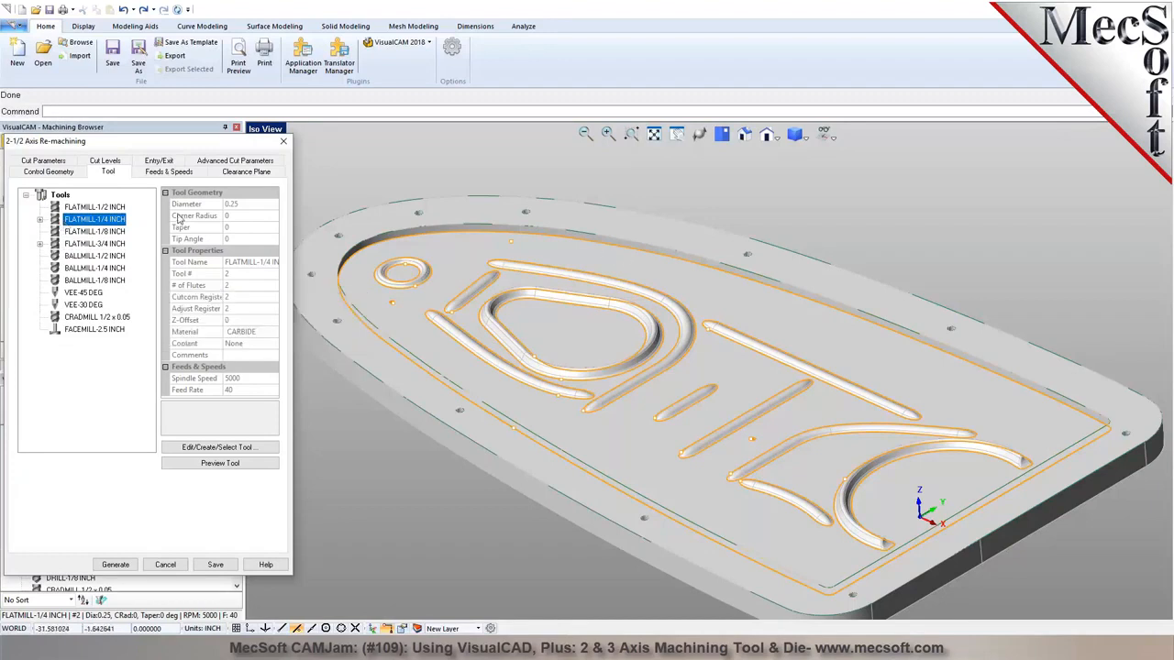
left_click(164, 173)
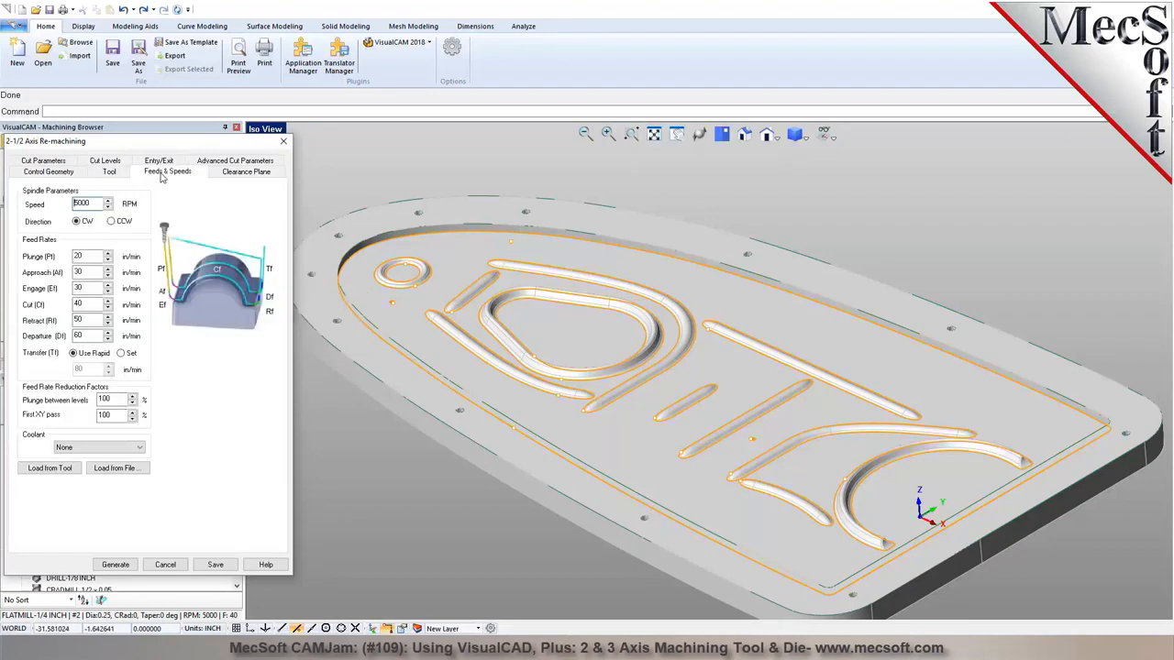
left_click(237, 172)
left_click(46, 161)
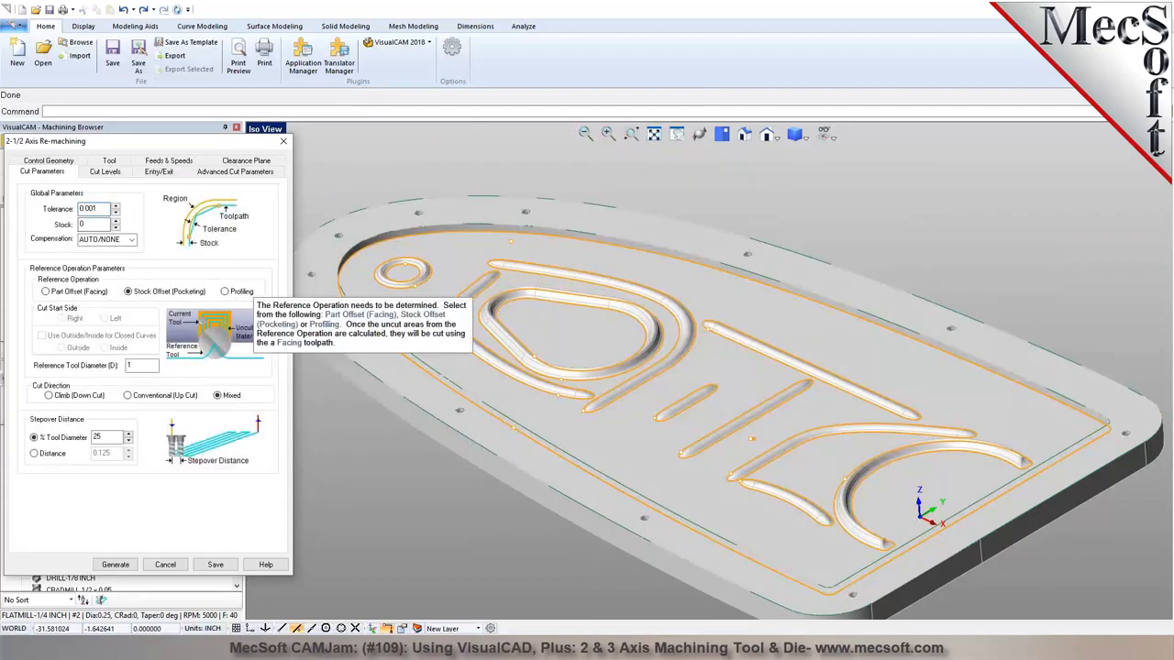
double_click(137, 366)
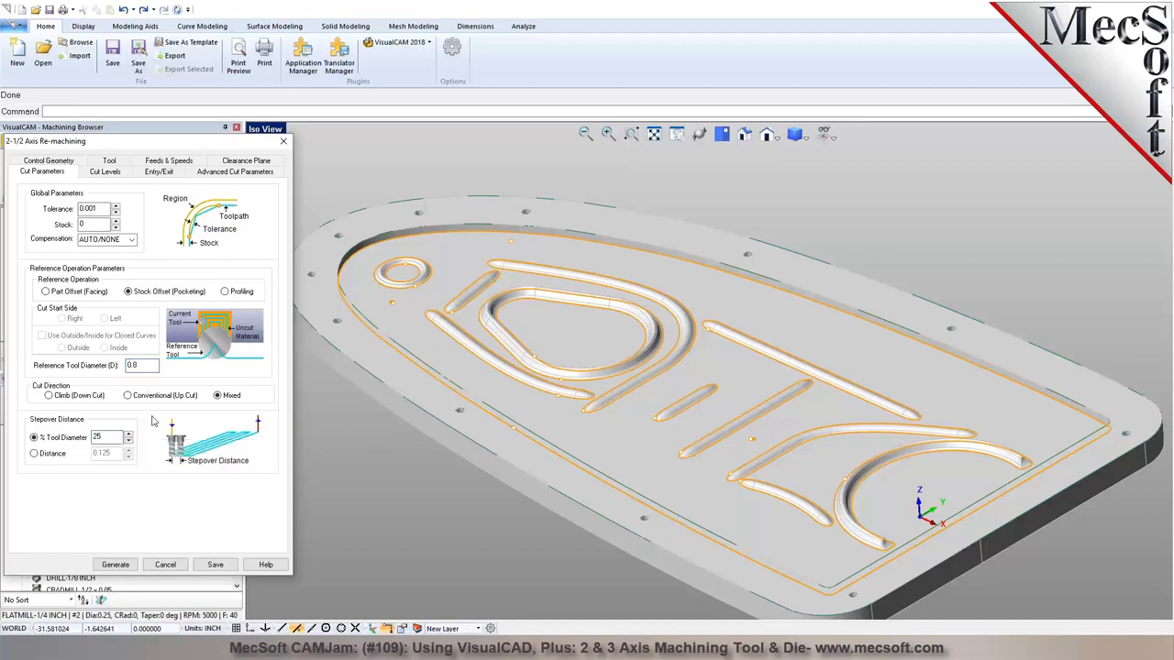
Set the re-machining cut geometry location to At Bottom and the entry motion to Along Path
left_click(101, 172)
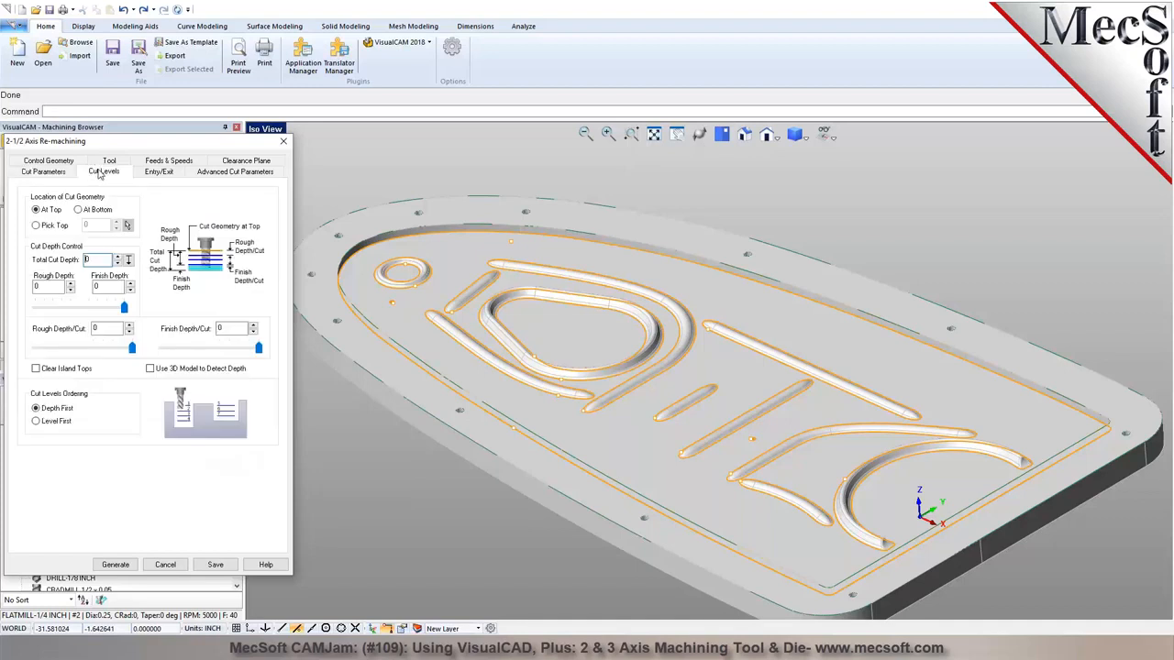
left_click(79, 210)
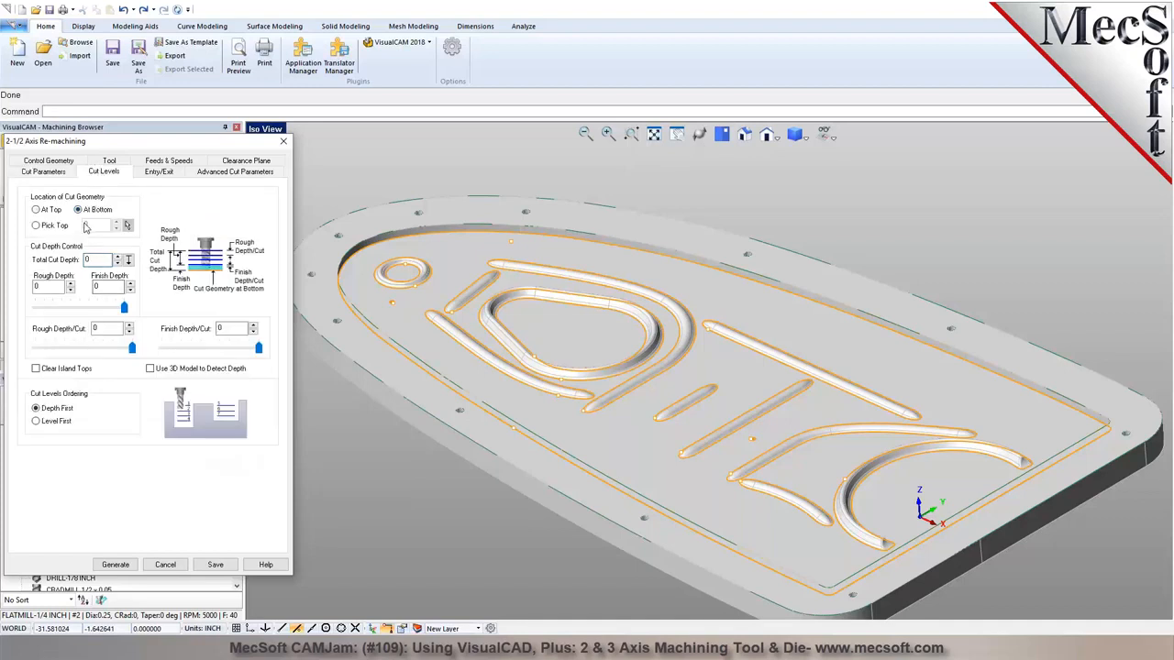
left_click(161, 174)
left_click(87, 196)
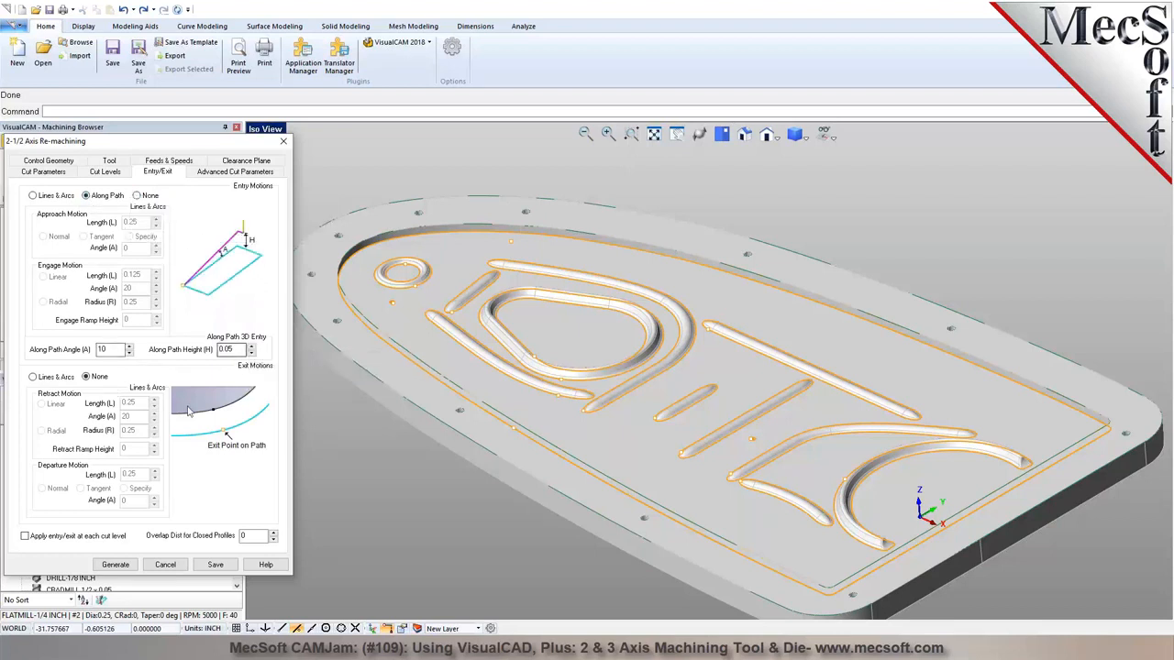
Enable arc fitting with a 0.002 tolerance, save the re-machining operation and regenerate its toolpath
left_click(214, 172)
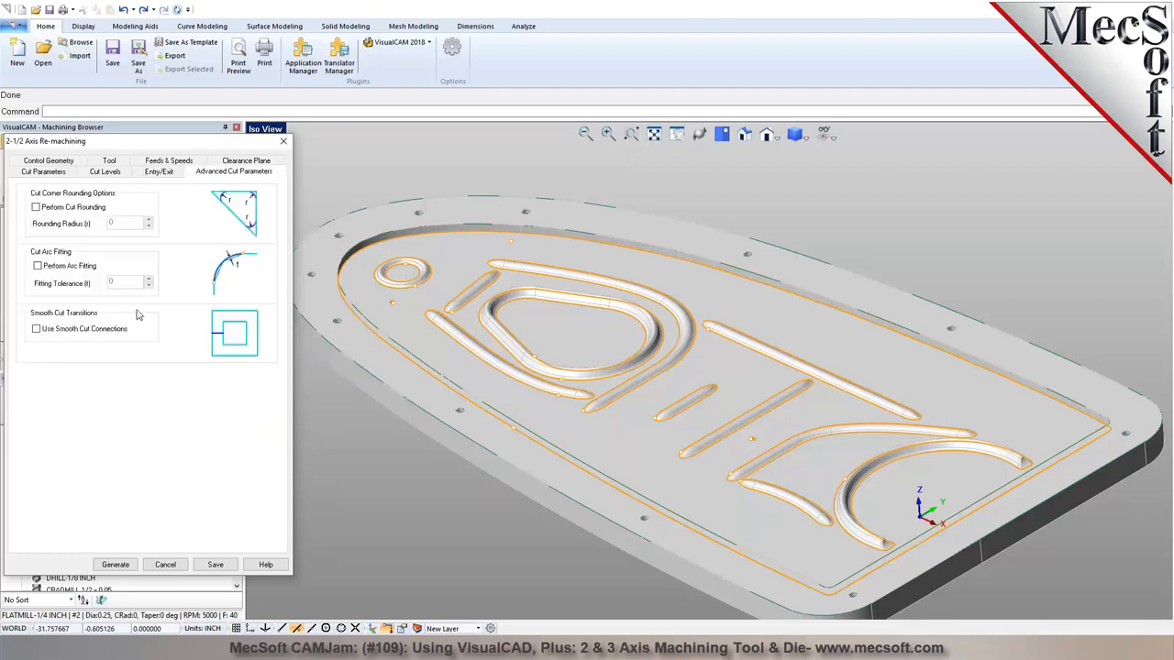
left_click(69, 267)
left_click(131, 281)
left_click(214, 564)
right_click(88, 328)
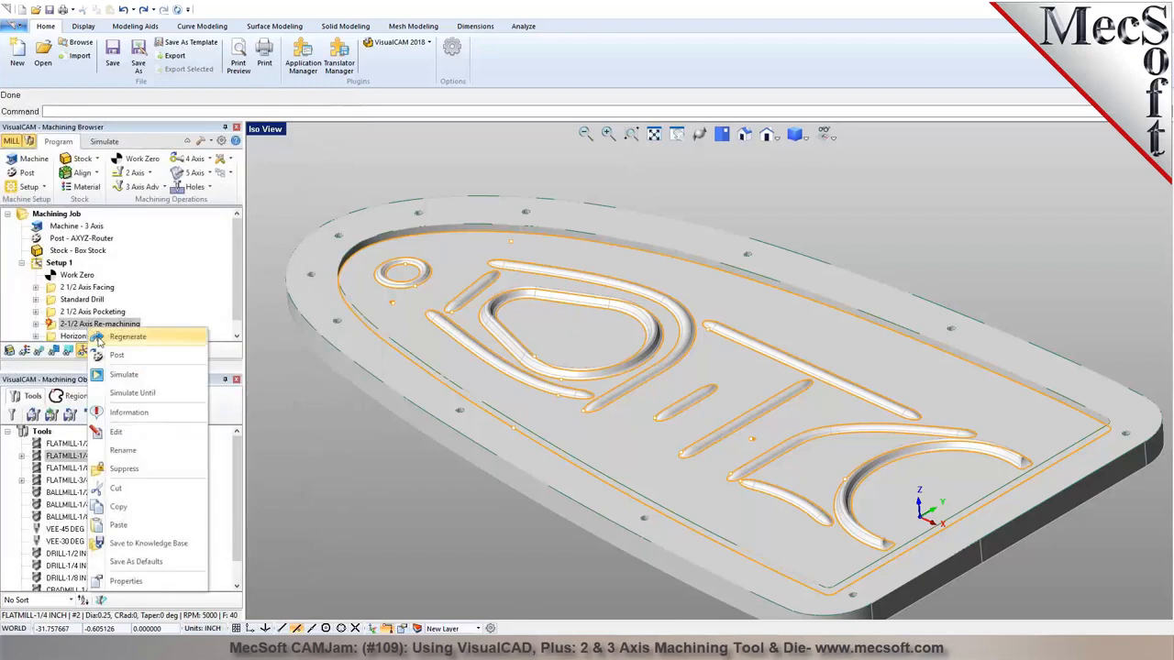
left_click(108, 336)
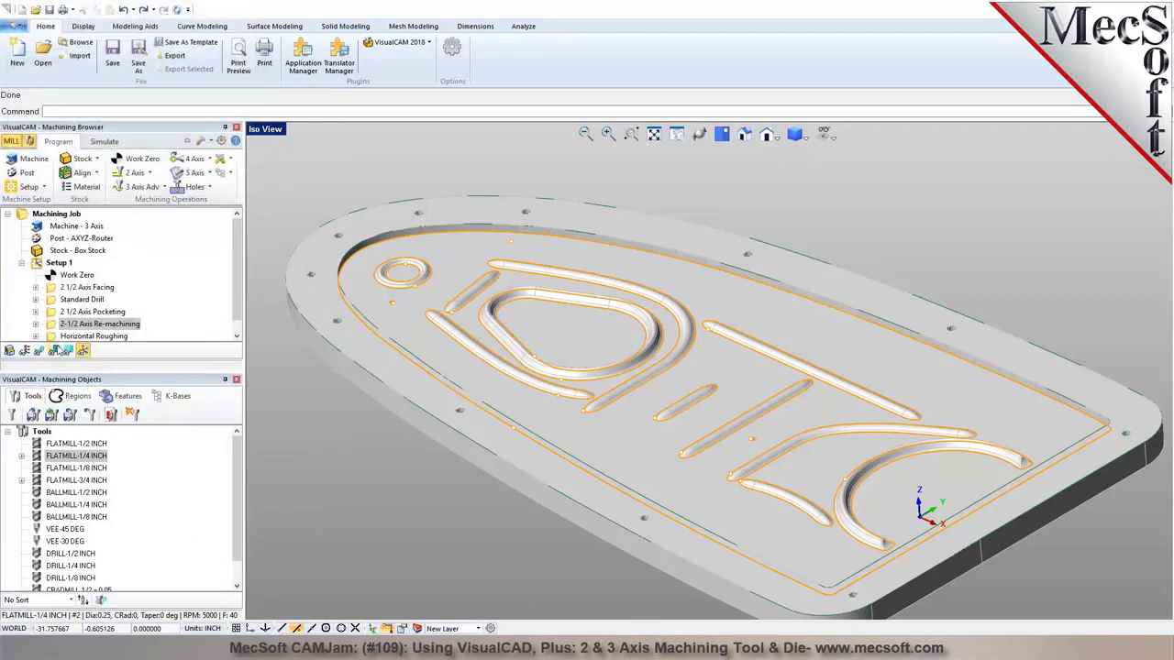
Examine the 2-1/2 Axis Re-machining toolpath around the ribs and review the operation's cut parameters without changing them
left_click(39, 351)
scroll(536, 334, "up", 2)
scroll(535, 334, "up", 2)
middle_click_drag(536, 334, 572, 284)
double_click(59, 326)
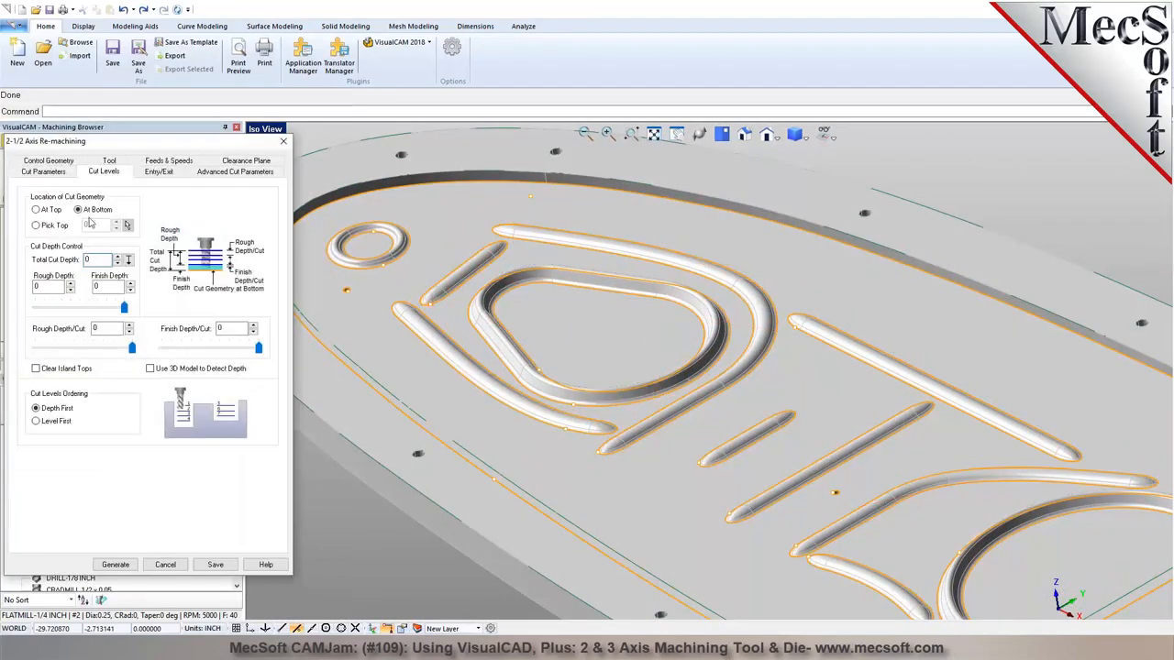
left_click(43, 171)
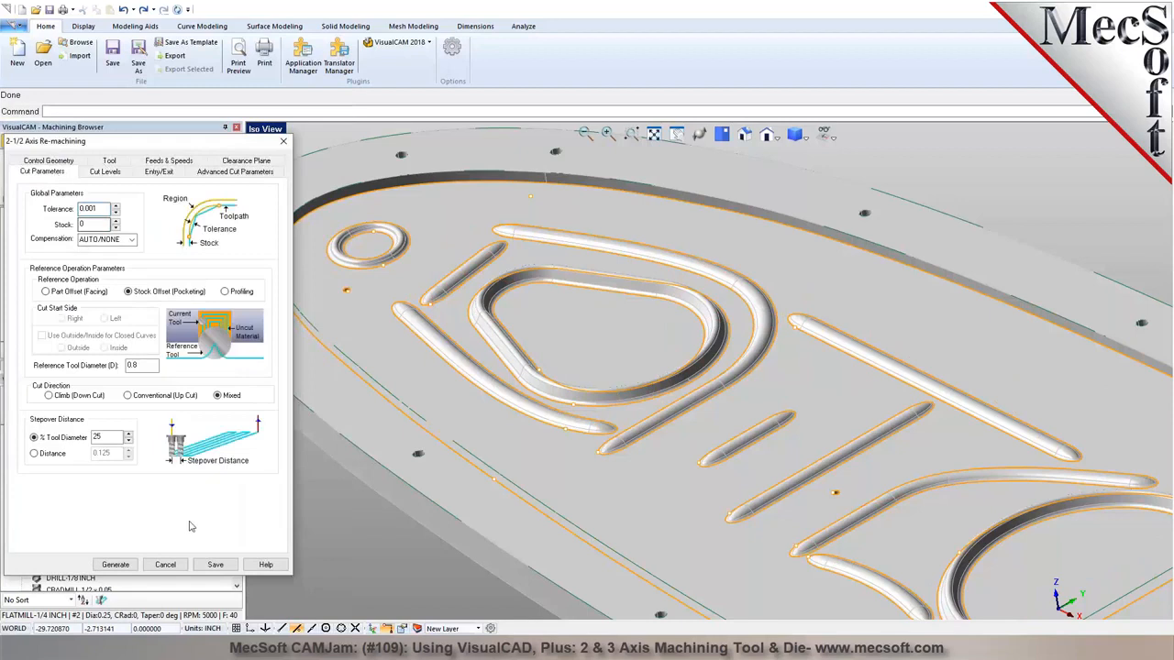
left_click(165, 563)
scroll(527, 376, "down", 3)
middle_click_drag(572, 405, 590, 378)
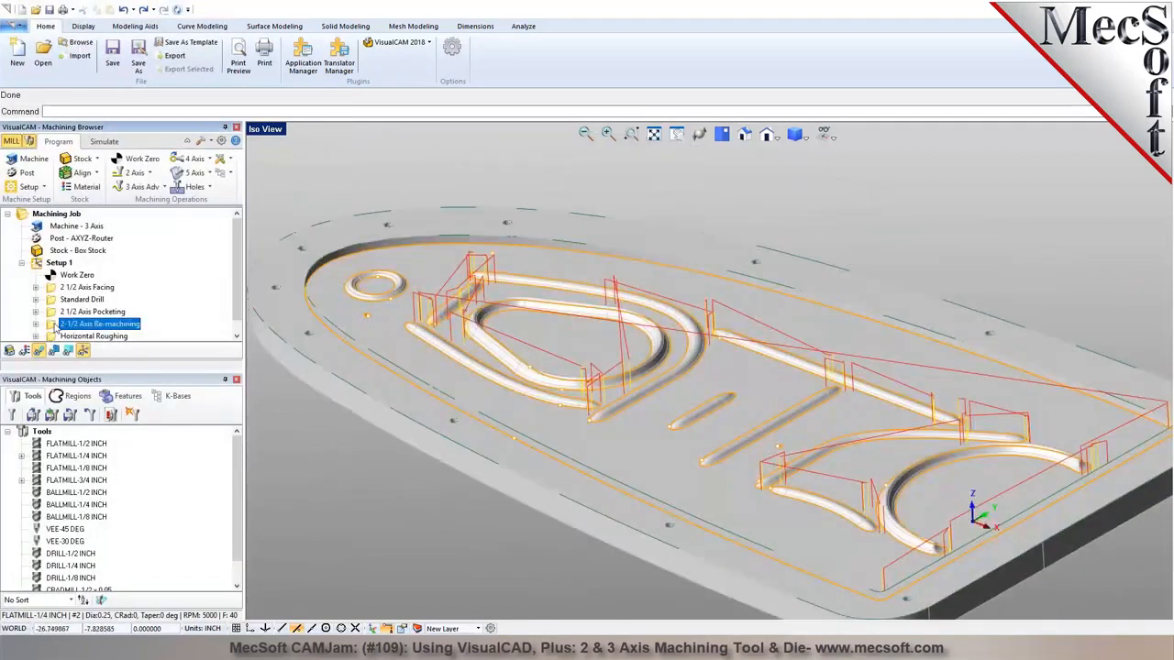
double_click(60, 324)
left_click(174, 566)
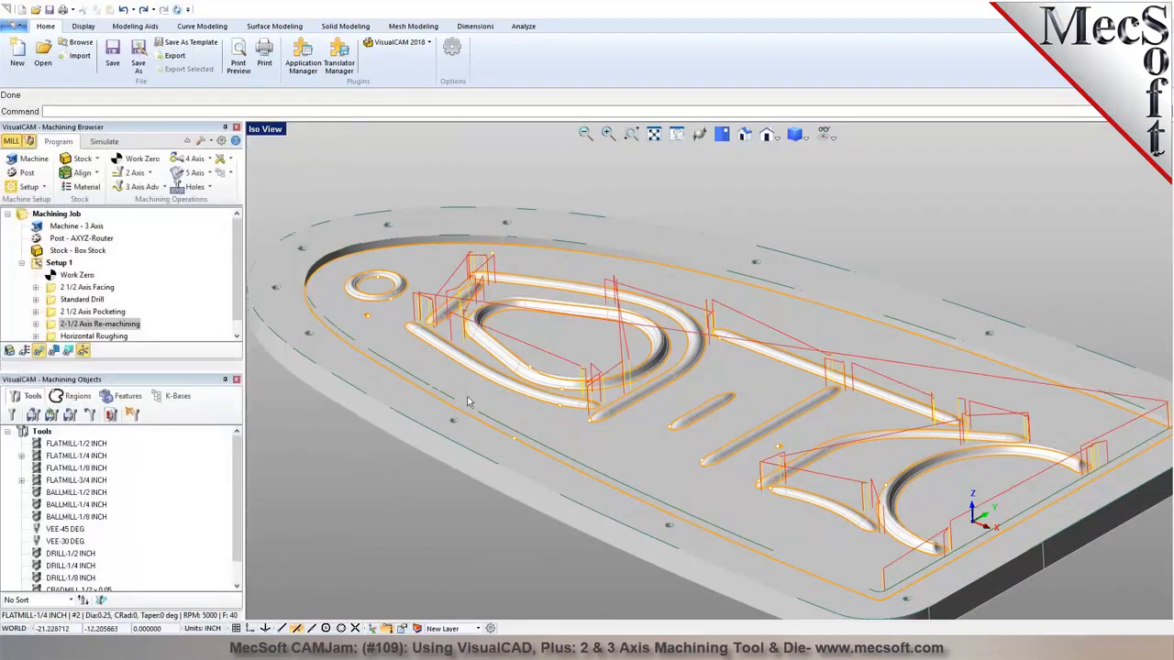
left_click(56, 352)
mouse_move(595, 387)
middle_mouse_down()
mouse_move(600, 445)
mouse_move(599, 398)
middle_mouse_up()
Turn off arc fitting in the re-machining operation, set its reference tool diameter to 0.75 and save it
double_click(52, 324)
left_click(216, 162)
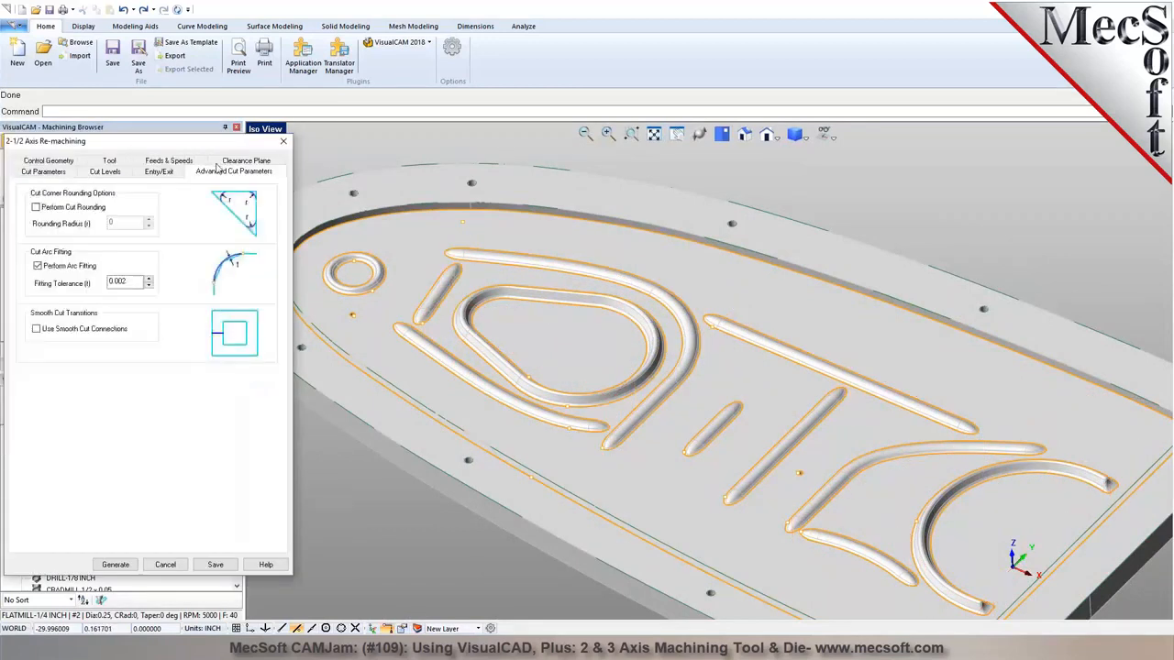
left_click(81, 268)
left_click(44, 173)
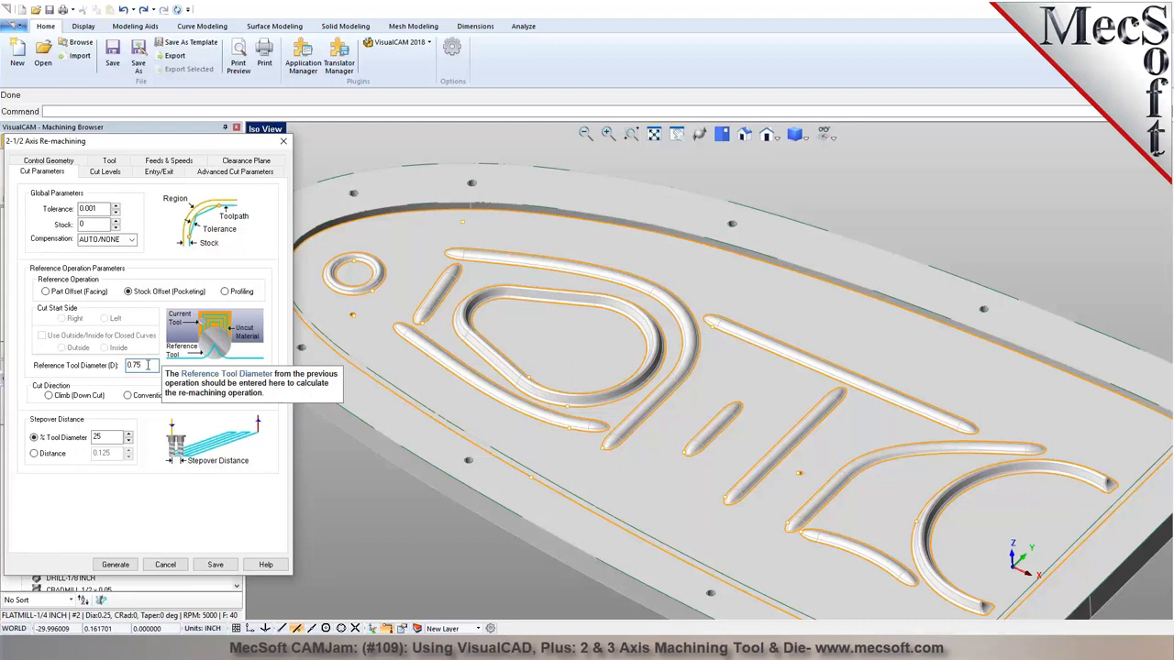
left_click(195, 568)
Set the stock allowance of the 2 1/2 Axis Pocketing operation to 0 and regenerate its toolpath
left_click(76, 301)
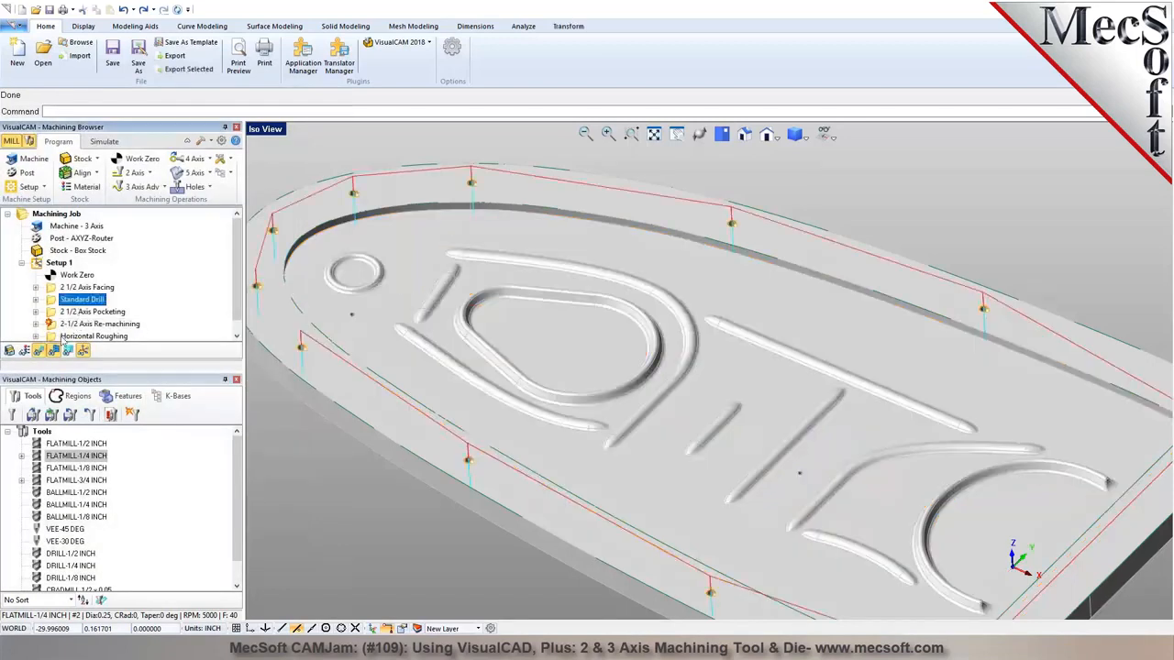
left_click(60, 314)
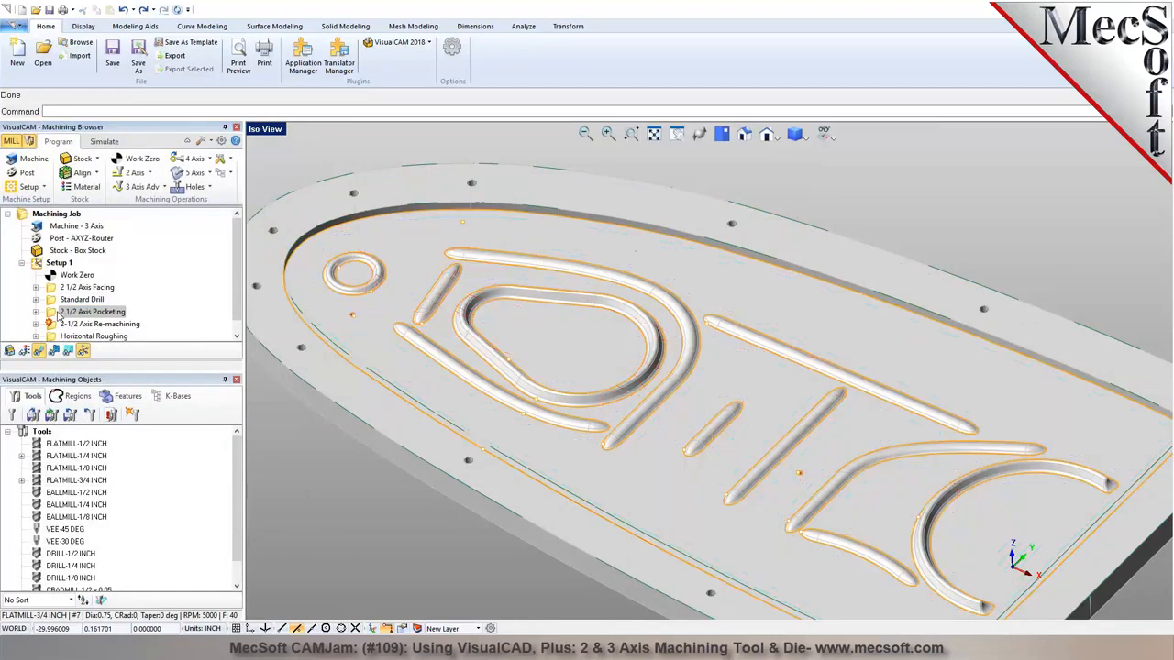
double_click(61, 313)
left_click(37, 162)
left_click_drag(102, 224, 46, 226)
type("0")
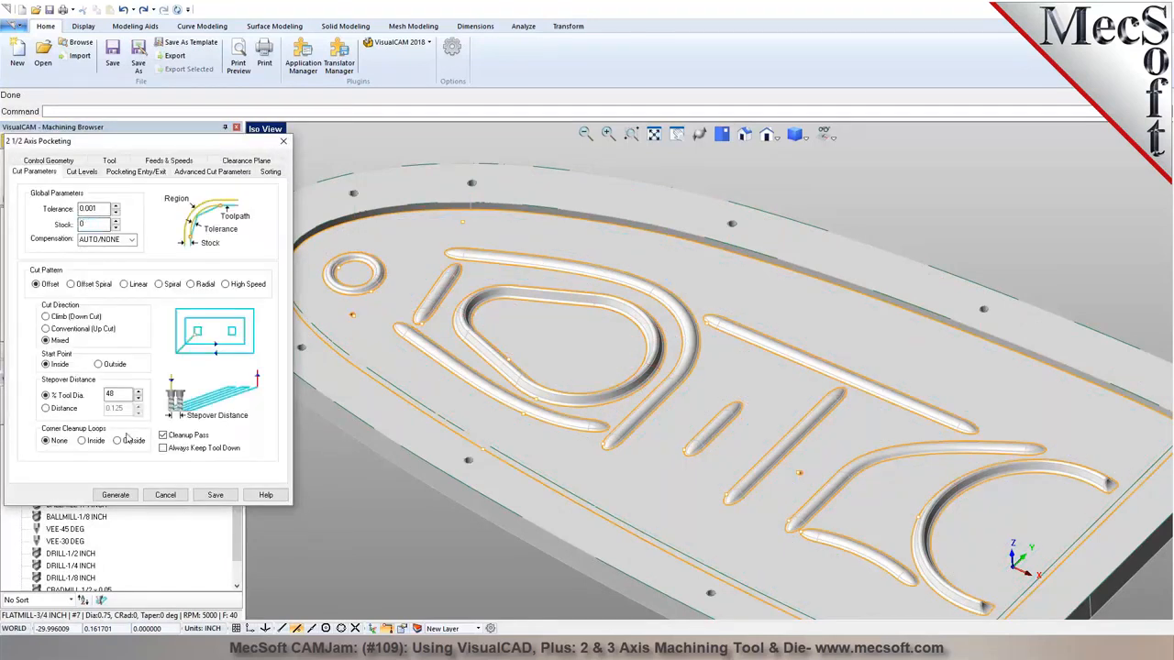
left_click(117, 494)
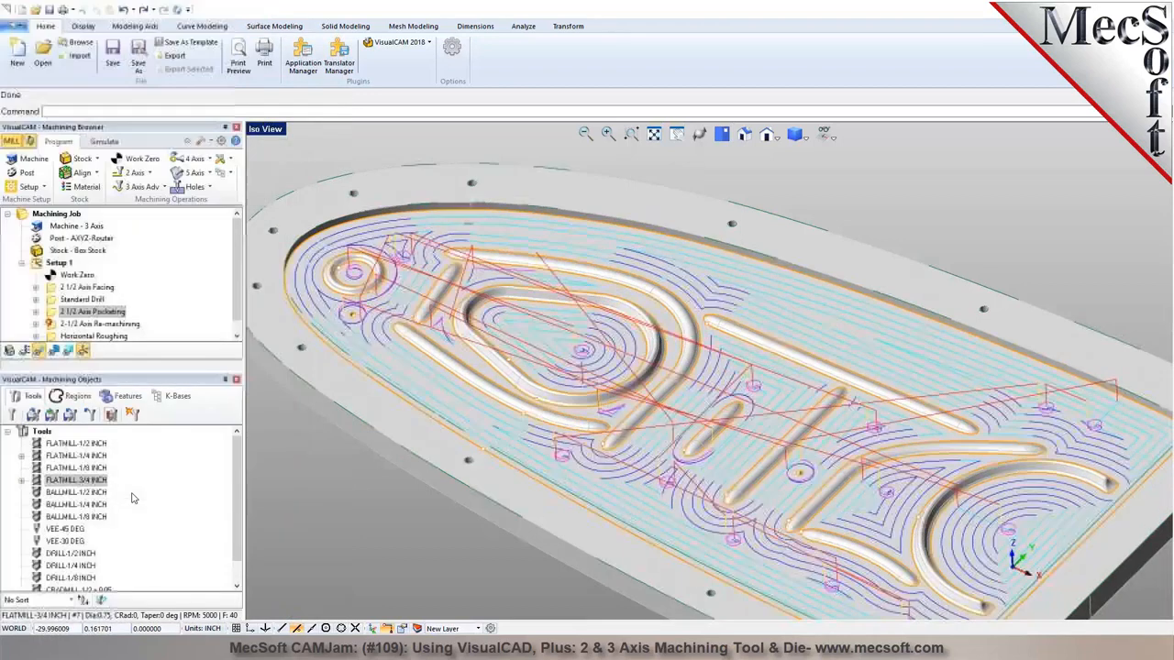
Simulate the regenerated pocketing through to its end and inspect the cut stock with the toolpath hidden
left_click(104, 141)
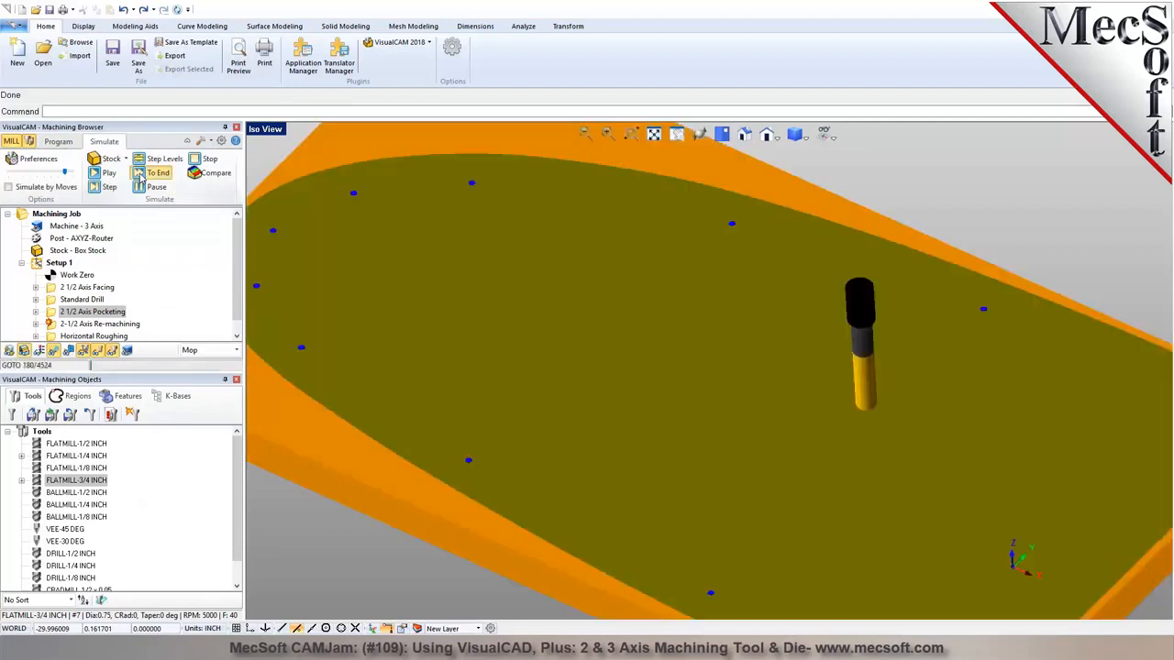
left_click(139, 175)
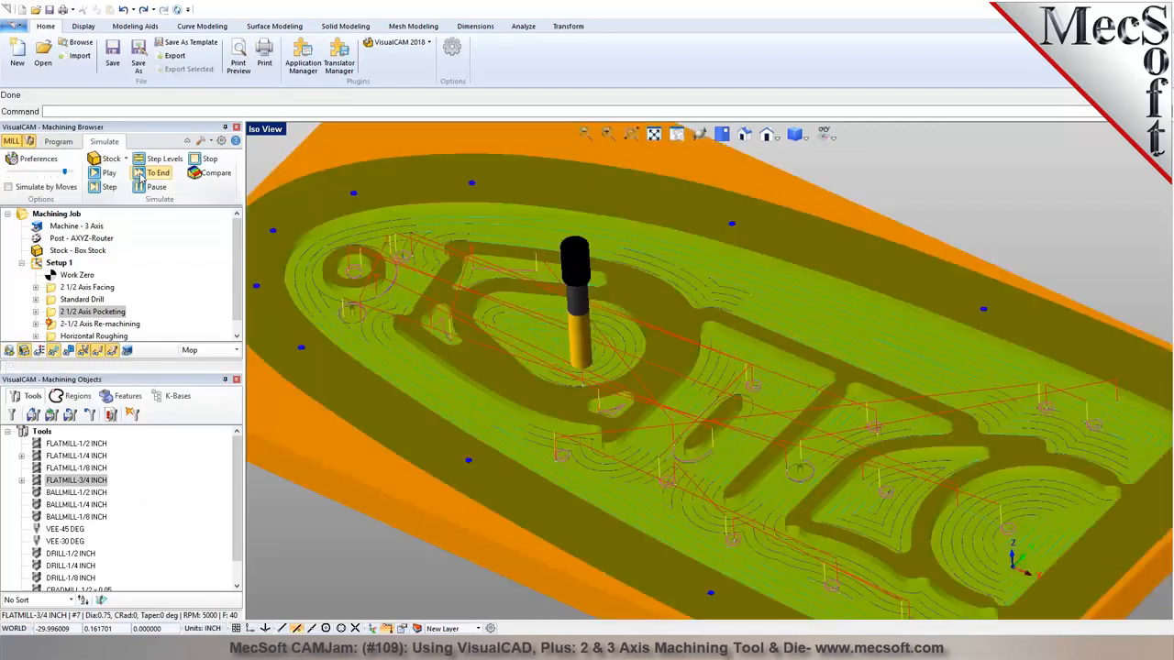
left_click(56, 352)
mouse_move(641, 365)
middle_mouse_down()
mouse_move(657, 393)
mouse_move(623, 357)
mouse_move(647, 353)
middle_mouse_up()
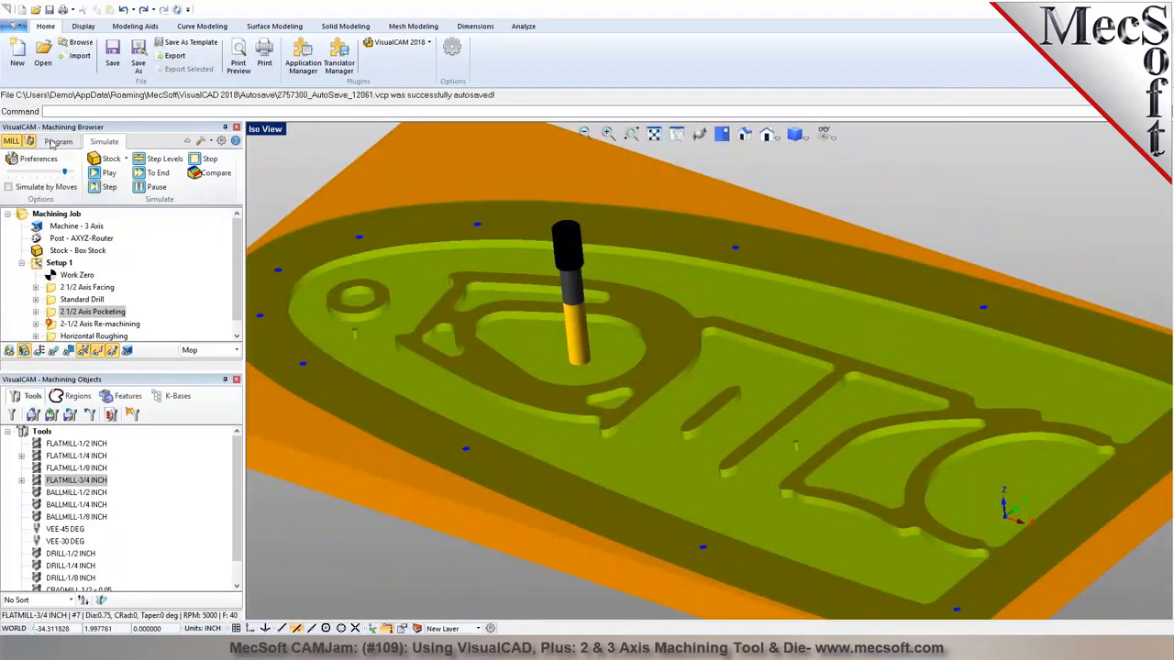
Return to programming and extract flat area curves from the part, clearing the highlighted pocketing regions
left_click(57, 143)
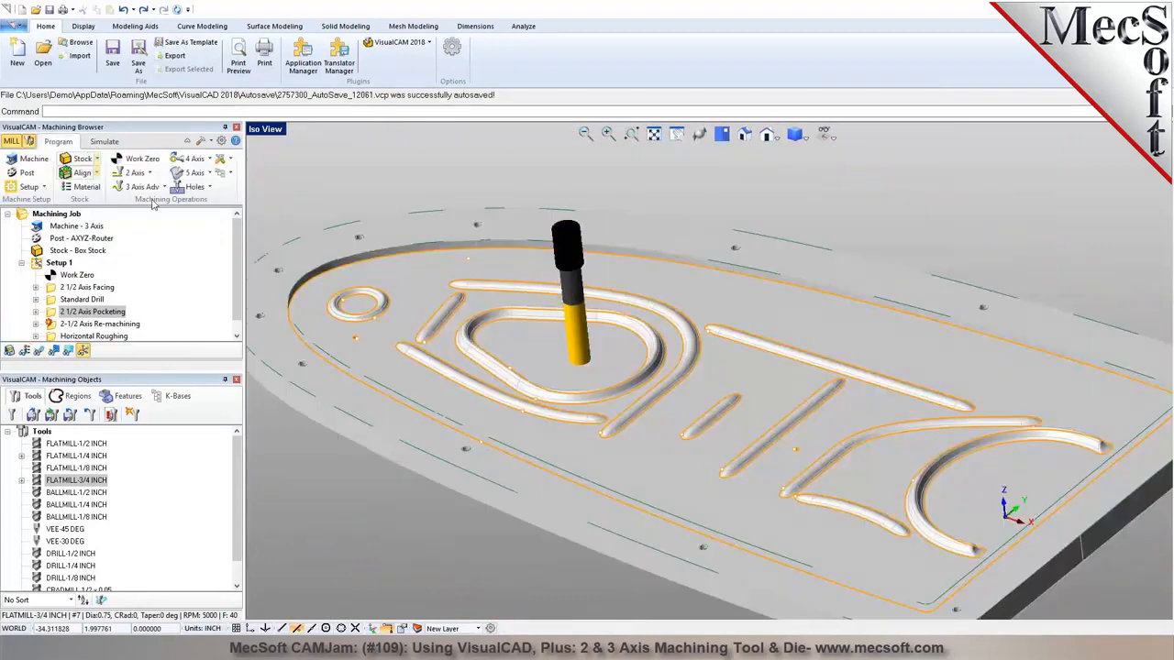
left_click(202, 28)
left_click(313, 44)
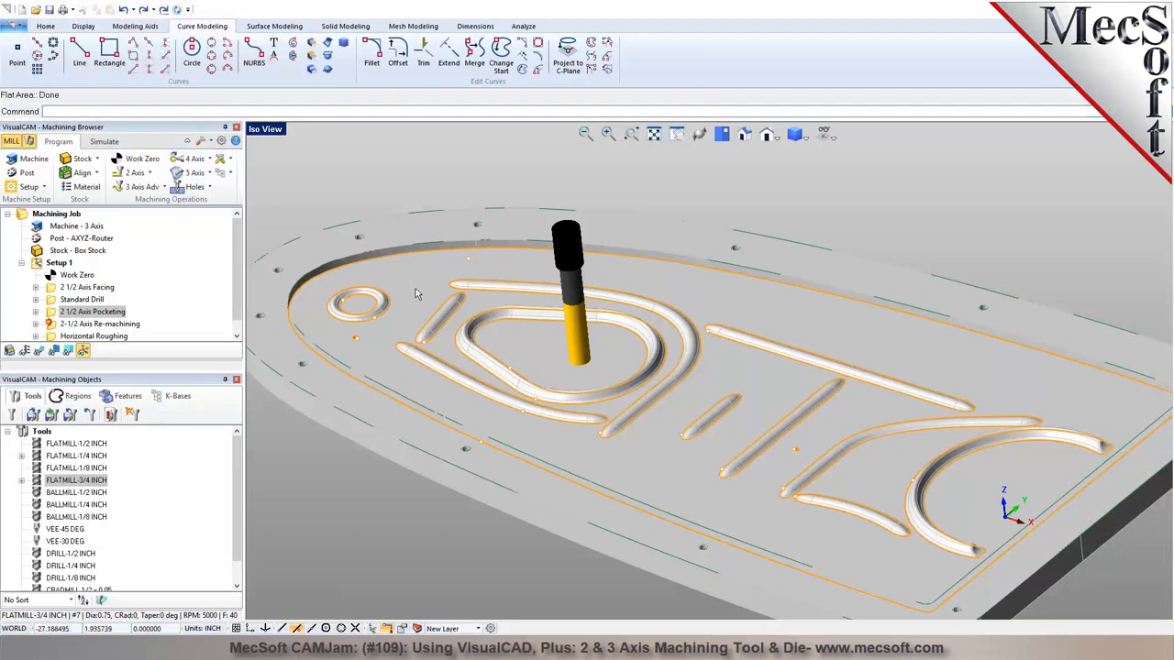
scroll(416, 294, "up", 1)
left_click(57, 215)
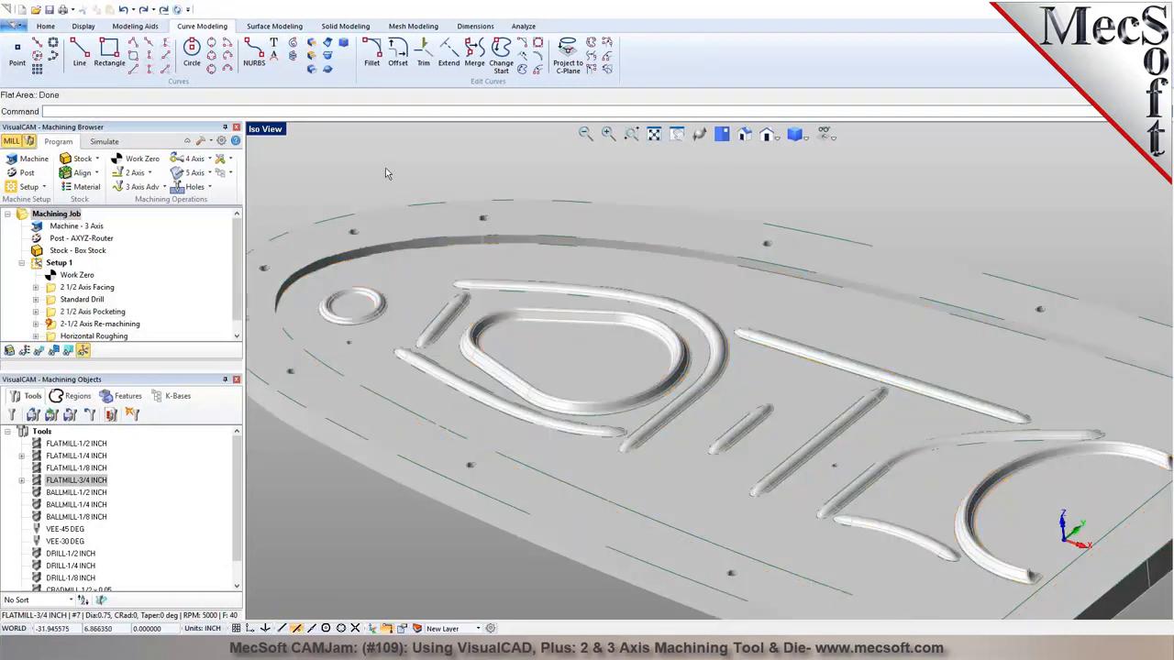
Open the 2-1/2 Axis Re-machining operation for editing and remove all its selected machining regions
scroll(385, 168, "up", 2)
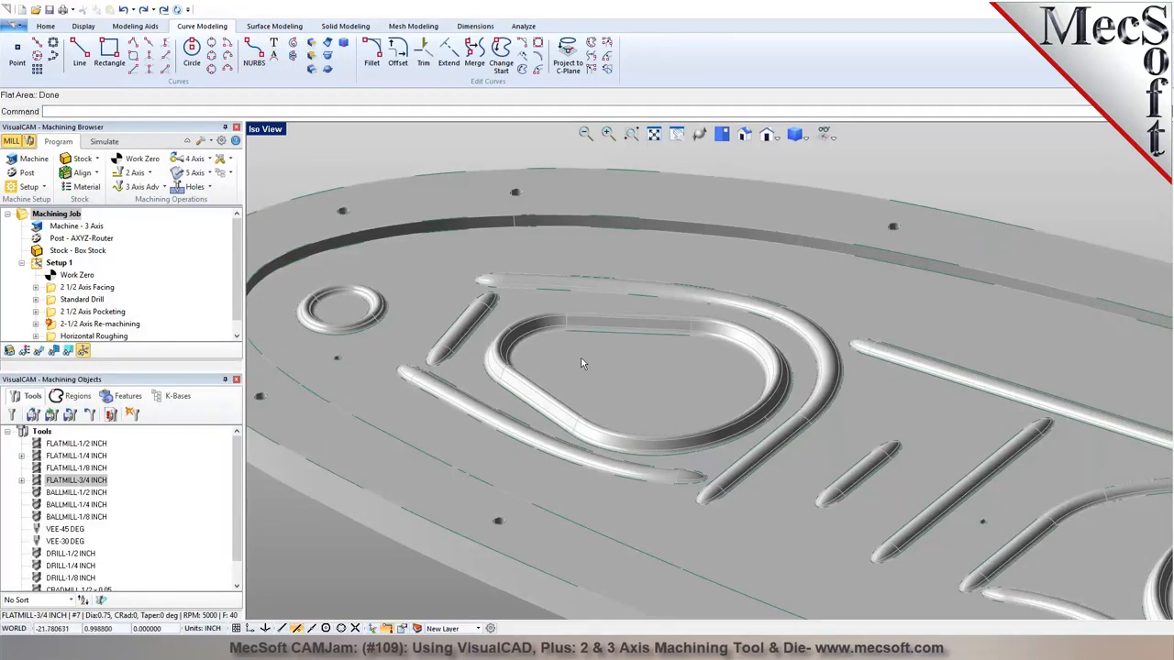
scroll(580, 363, "down", 1)
double_click(92, 323)
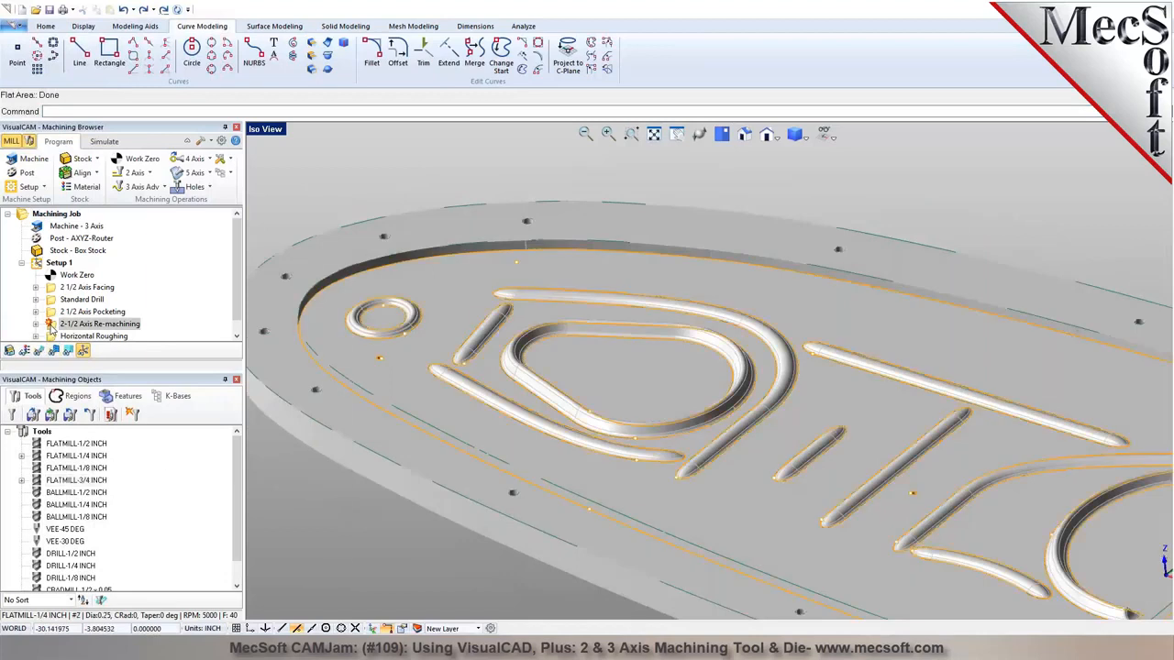
left_click(62, 390)
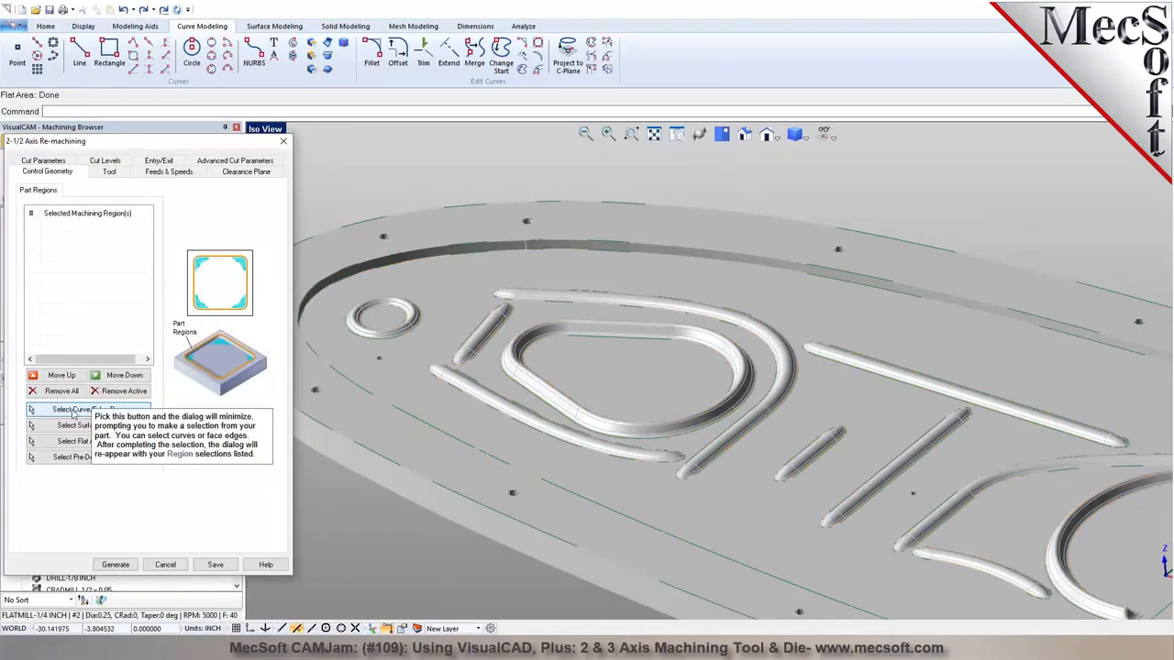
Start selecting curve regions for the re-machining: the pocket floor outline, the small ring's outer circle and the outlines of the two grooves nearest it
left_click(73, 412)
left_click(360, 314)
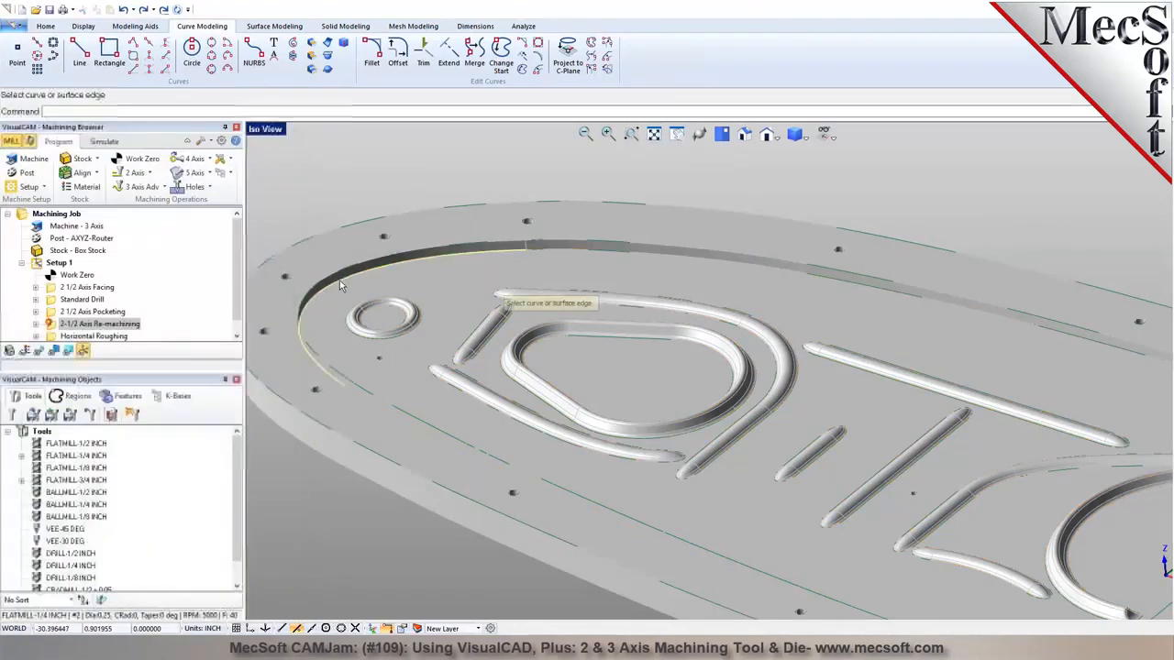
left_click(364, 320)
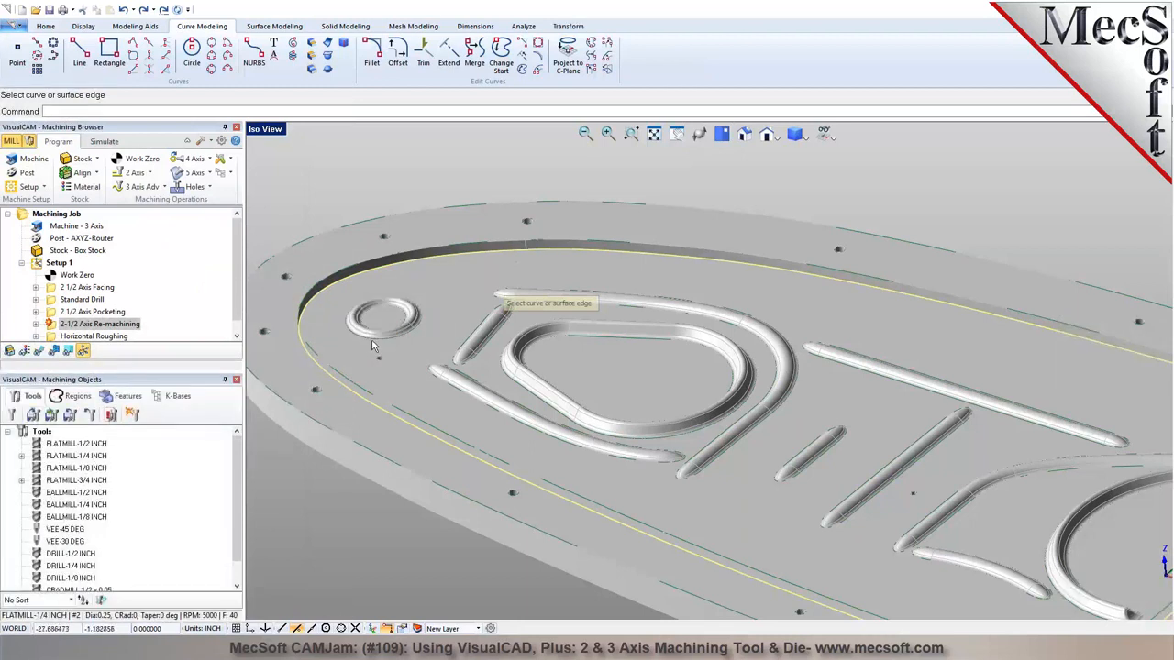
left_click(380, 349)
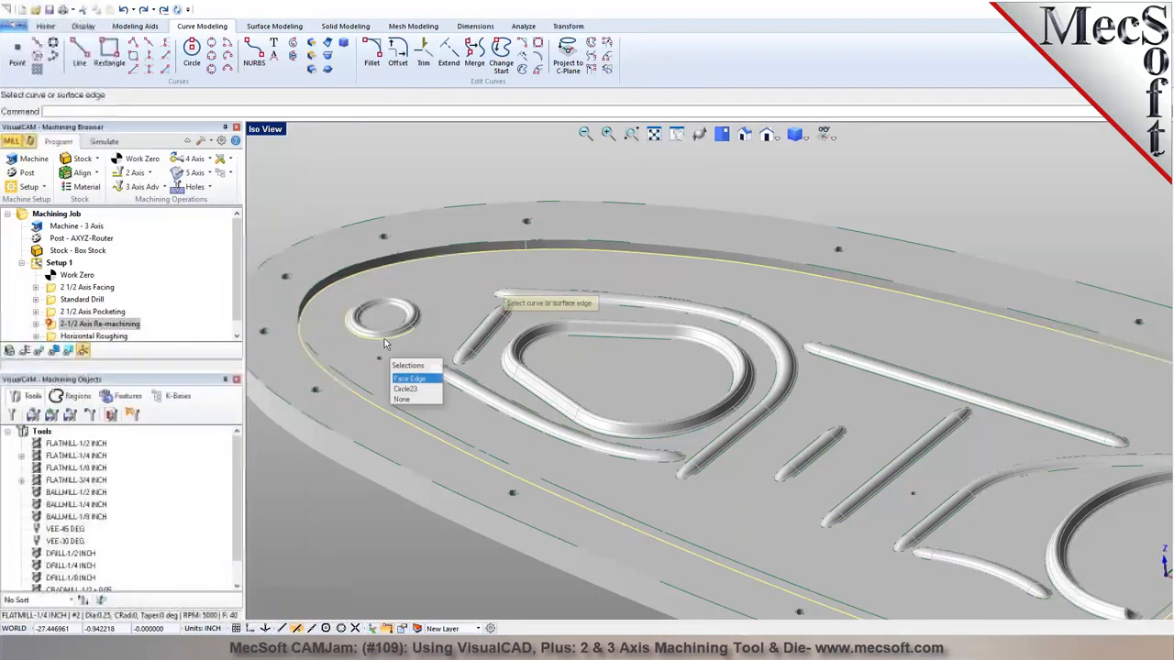
left_click(414, 391)
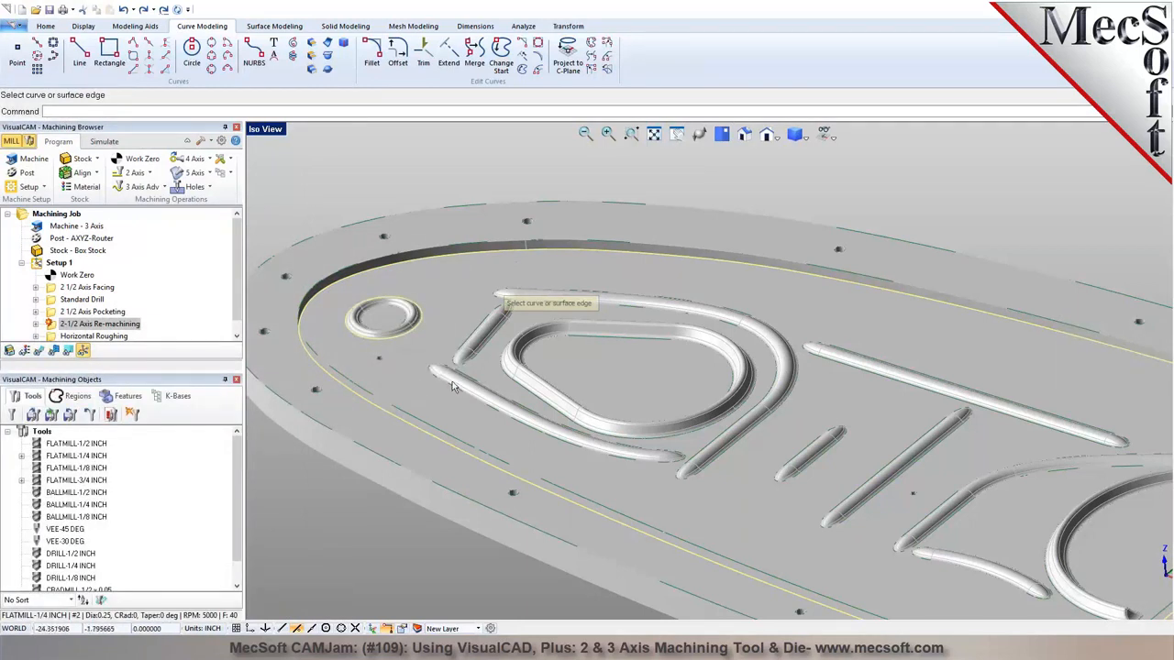
left_click(454, 389)
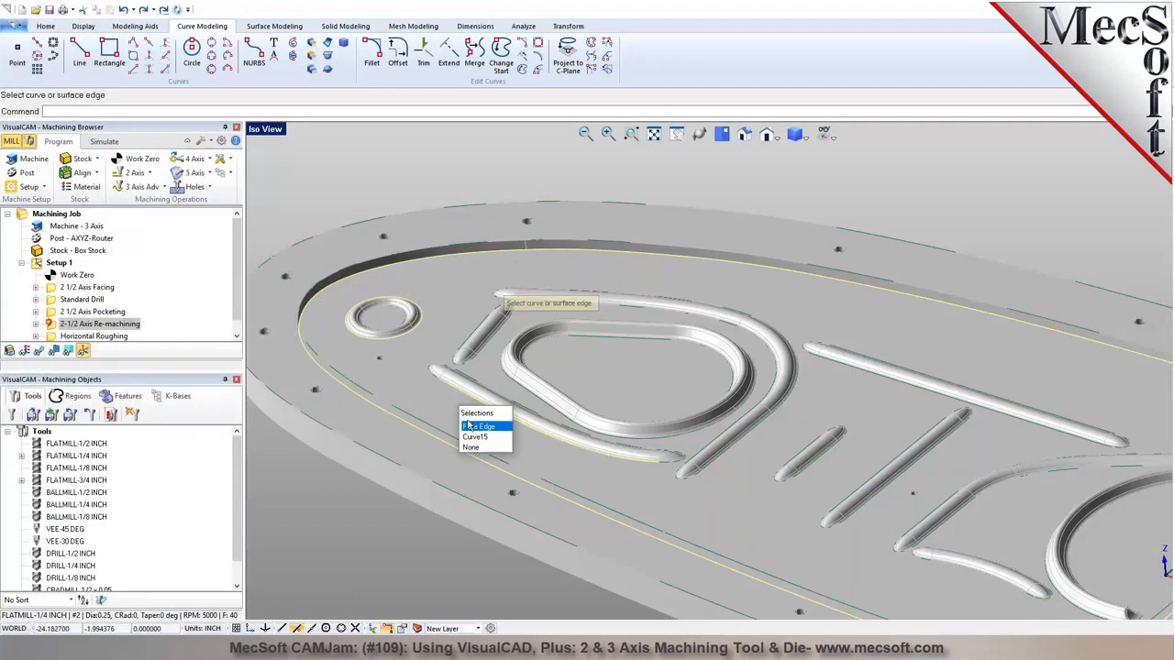
left_click(470, 436)
left_click(483, 379)
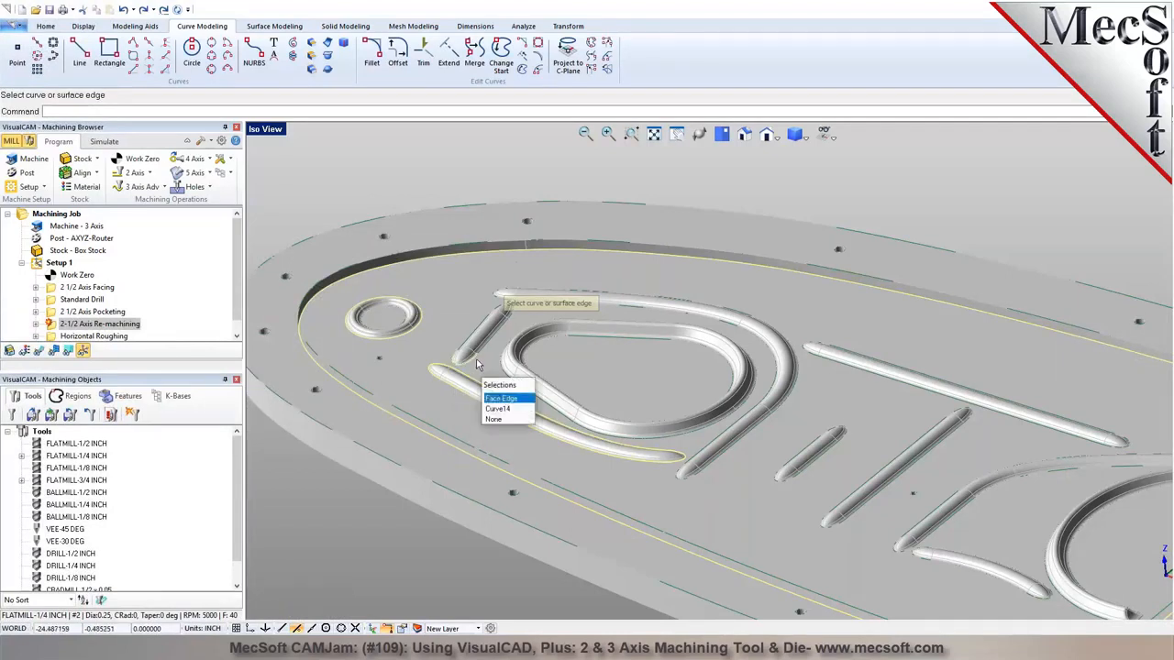
left_click(505, 411)
Add the inner and outer loops of the rounded triangular ring and the long curved groove around it as regions
left_click(574, 335)
left_click(600, 388)
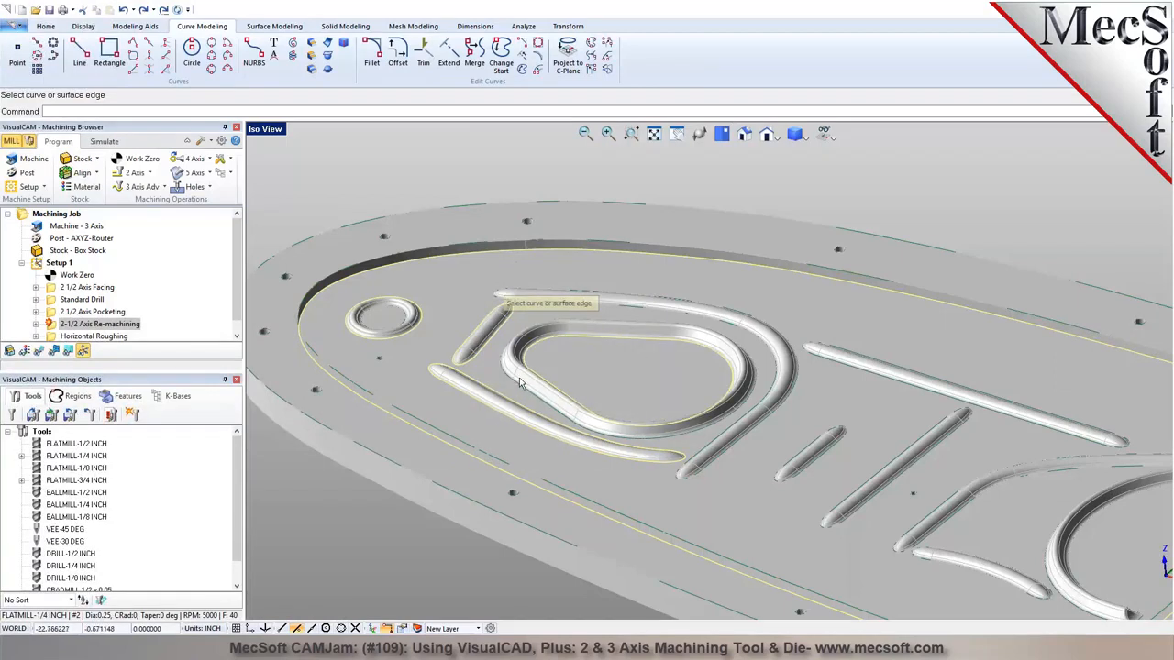
left_click(522, 393)
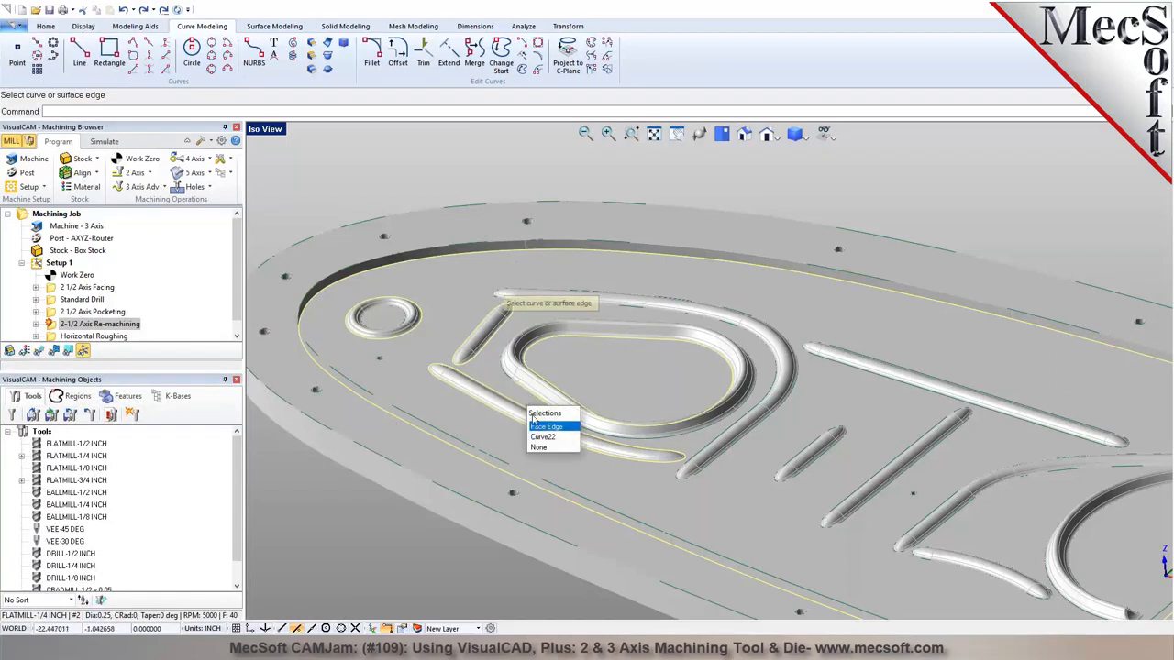
left_click(549, 427)
left_click(696, 476)
left_click(724, 524)
Add the outlines of the short and long parallel straight grooves and the short curved groove beside them as regions
left_click(811, 469)
left_click(856, 516)
left_click(856, 511)
left_click(908, 561)
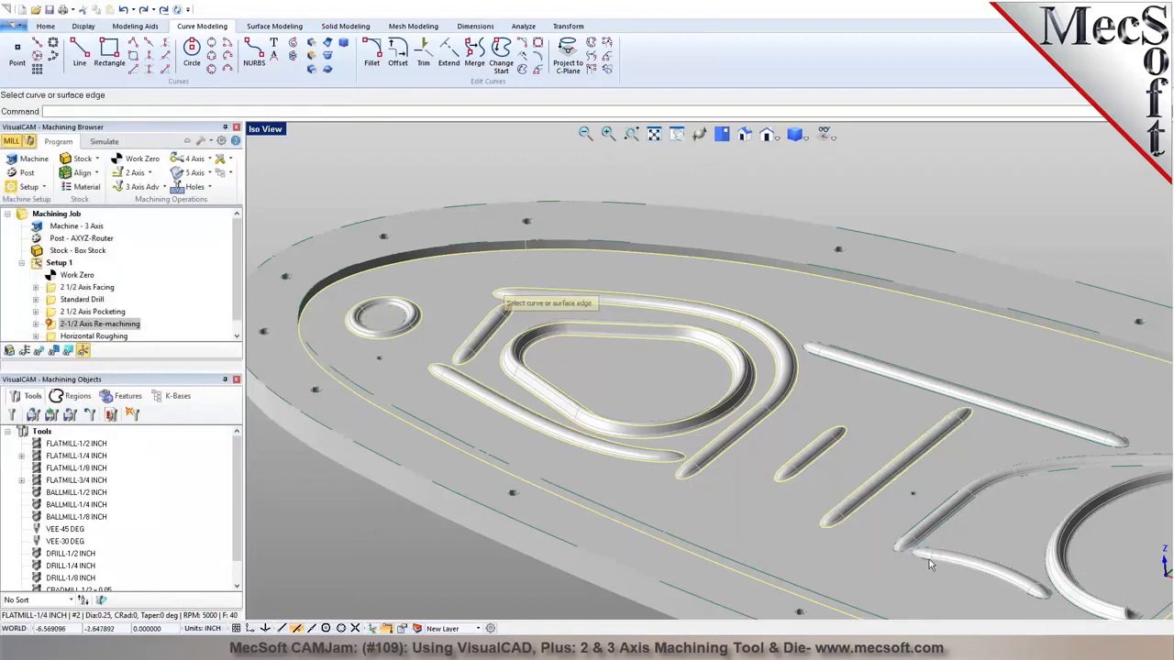
left_click(929, 560)
left_click(958, 610)
Add the long bent groove, the straight groove along the far side and the large C-shaped ridge as regions, and finish the selection
left_click(949, 520)
left_click(972, 561)
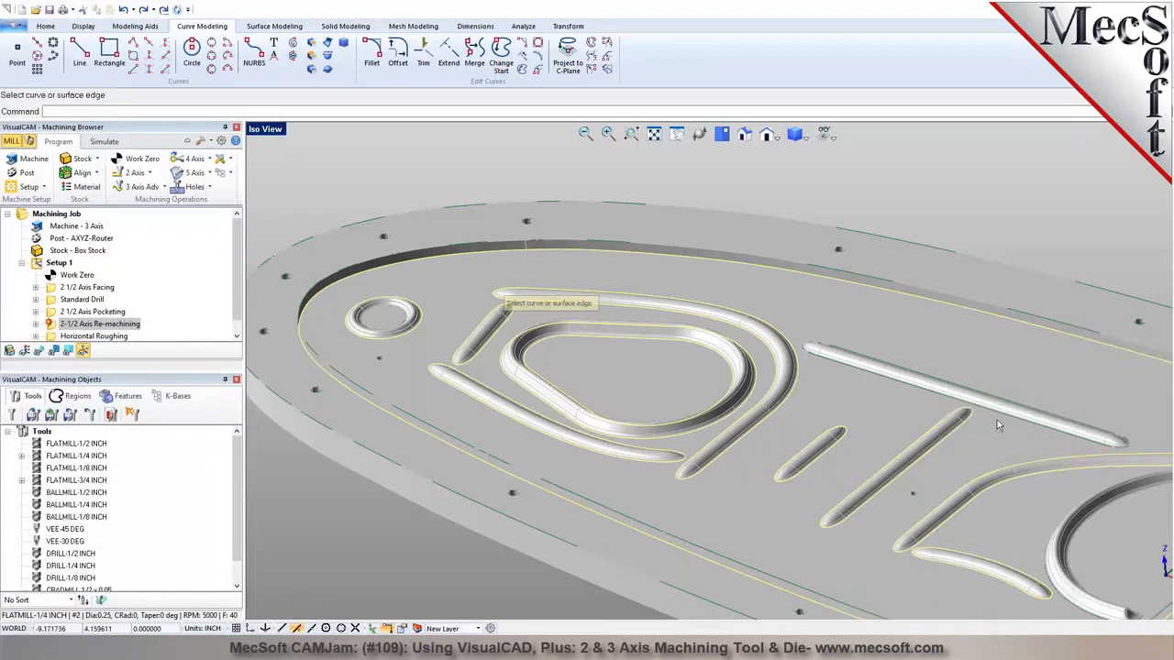
left_click(1001, 413)
left_click(1018, 464)
scroll(795, 415, "down", 2)
left_click(1097, 478)
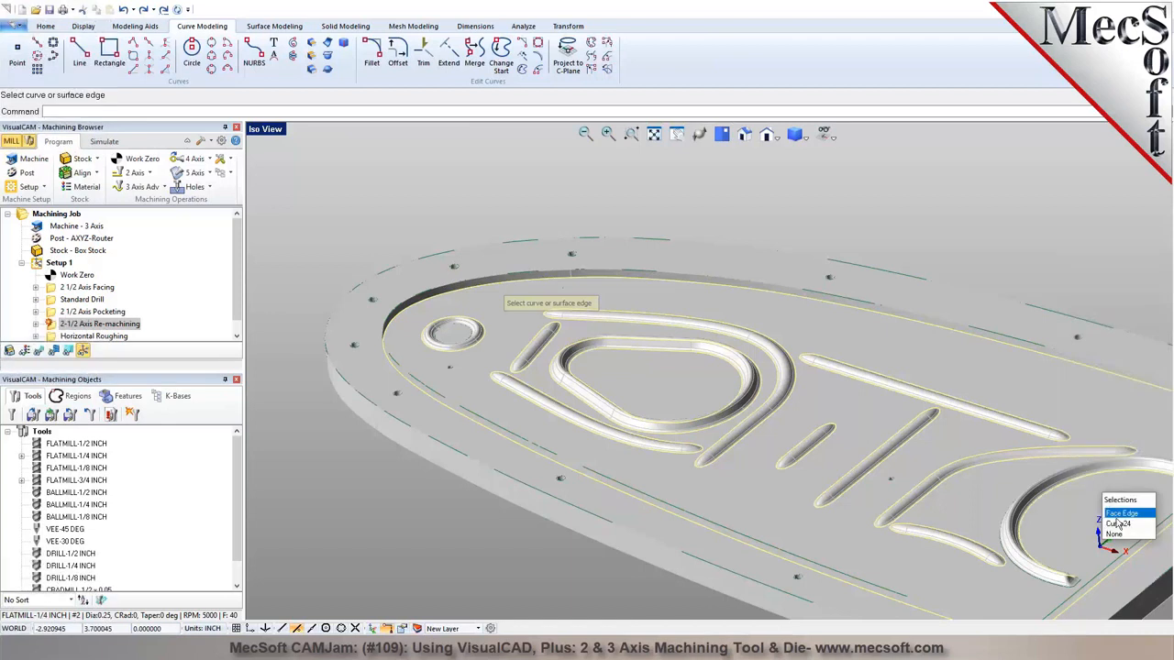
left_click(1118, 517)
scroll(953, 449, "down", 3)
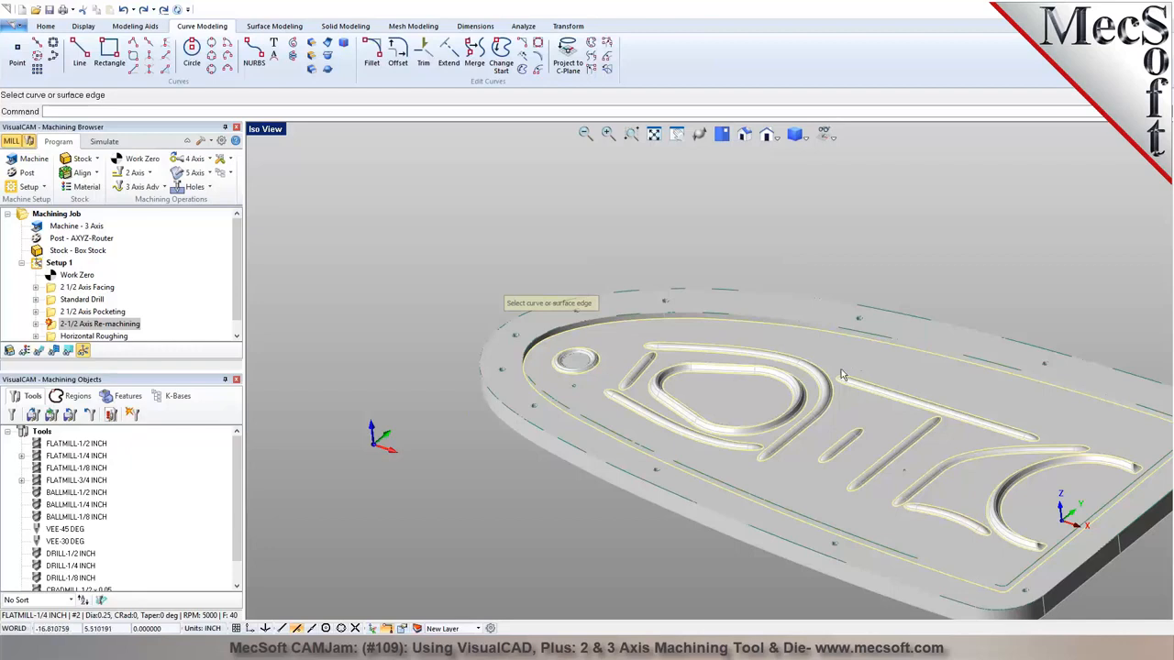
scroll(1073, 413, "up", 2)
scroll(1072, 413, "up", 2)
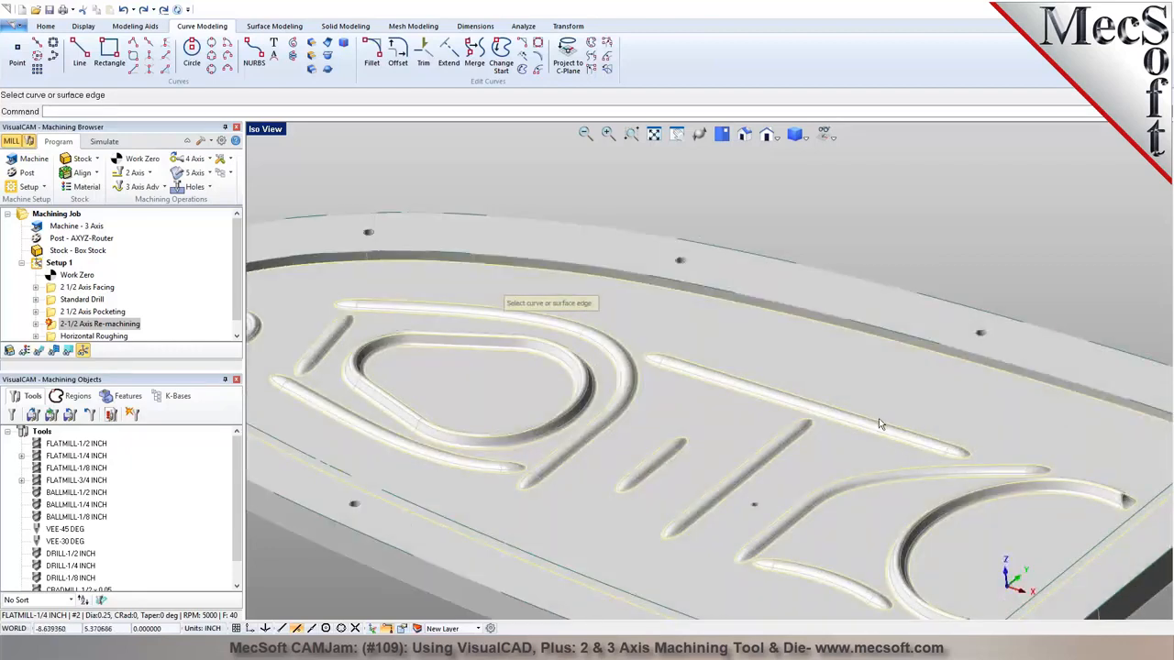
scroll(887, 419, "down", 2)
right_click(918, 424)
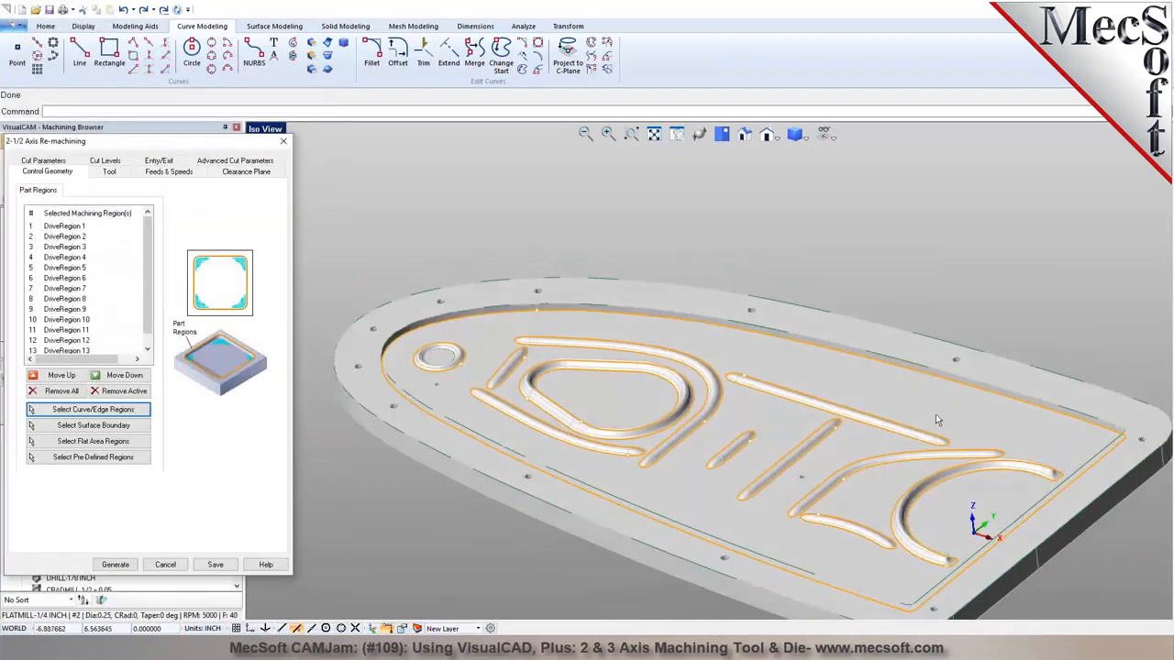
scroll(472, 388, "up", 2)
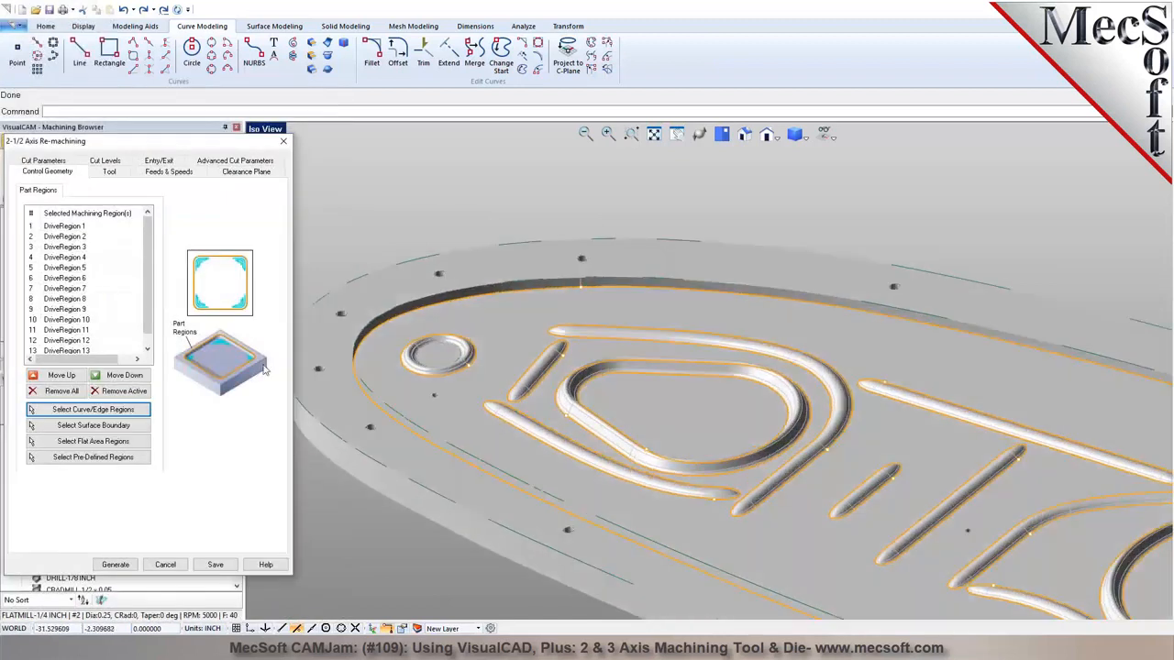
left_click(124, 410)
right_click(423, 353)
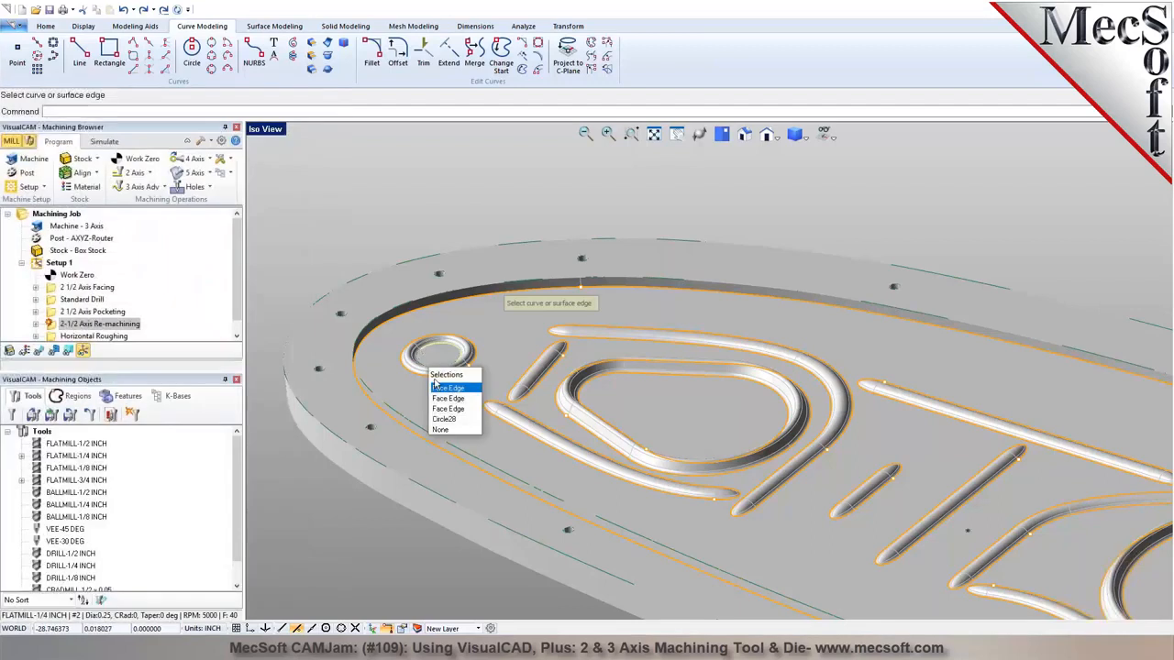
left_click(444, 433)
scroll(408, 347, "down", 1)
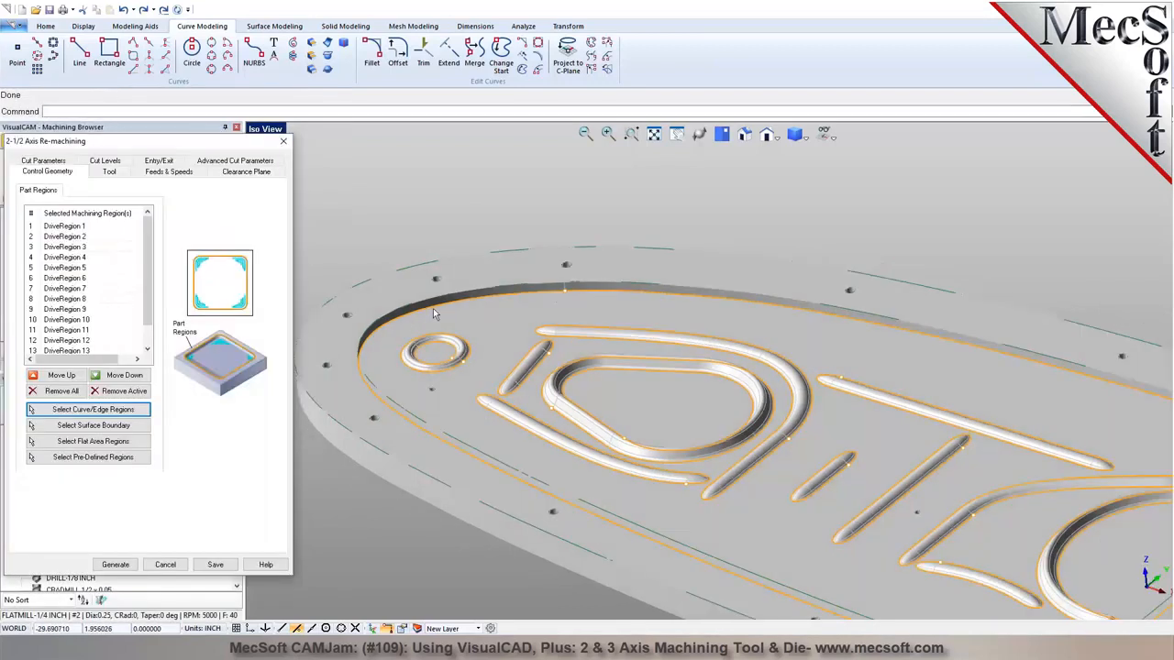
Assign the FLATMILL-1/8 INCH tool to the re-machining and pick the cut geometry's top at the pocket's upper edge, 1.45
left_click(110, 173)
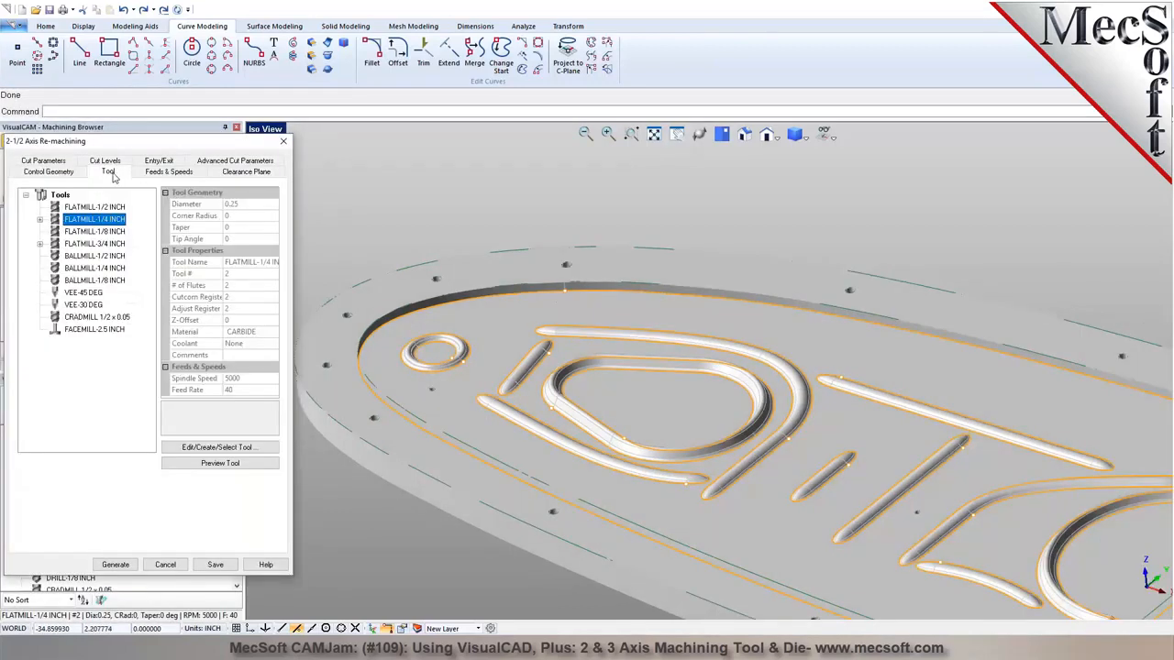
left_click(119, 232)
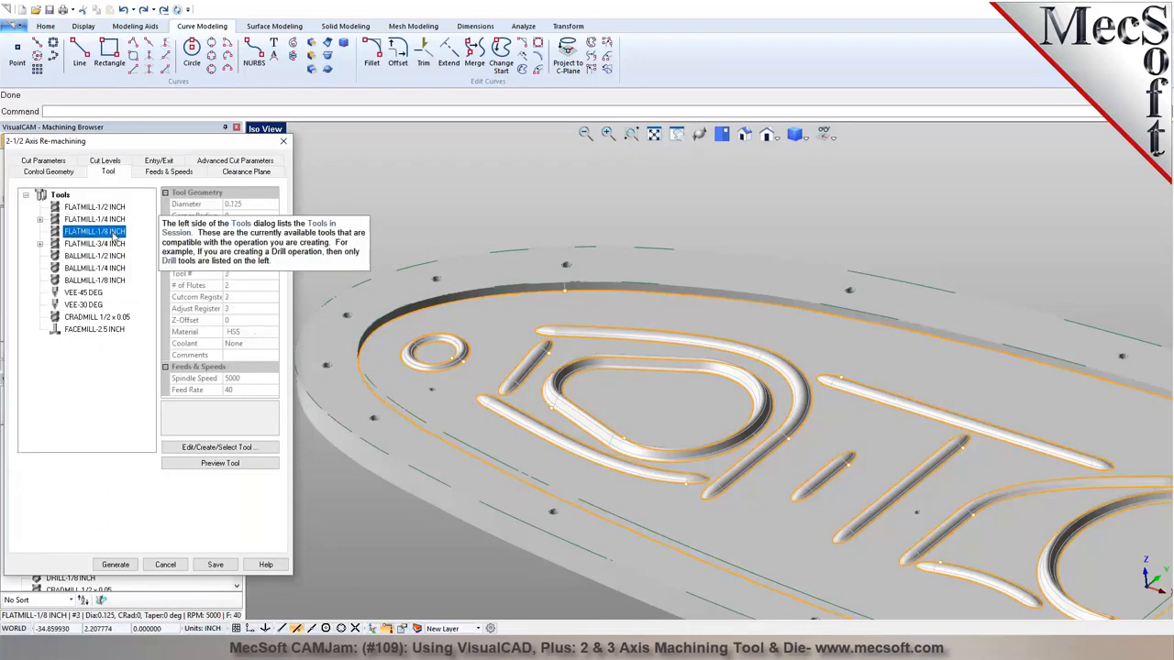
left_click(93, 163)
left_click(48, 226)
left_click(127, 225)
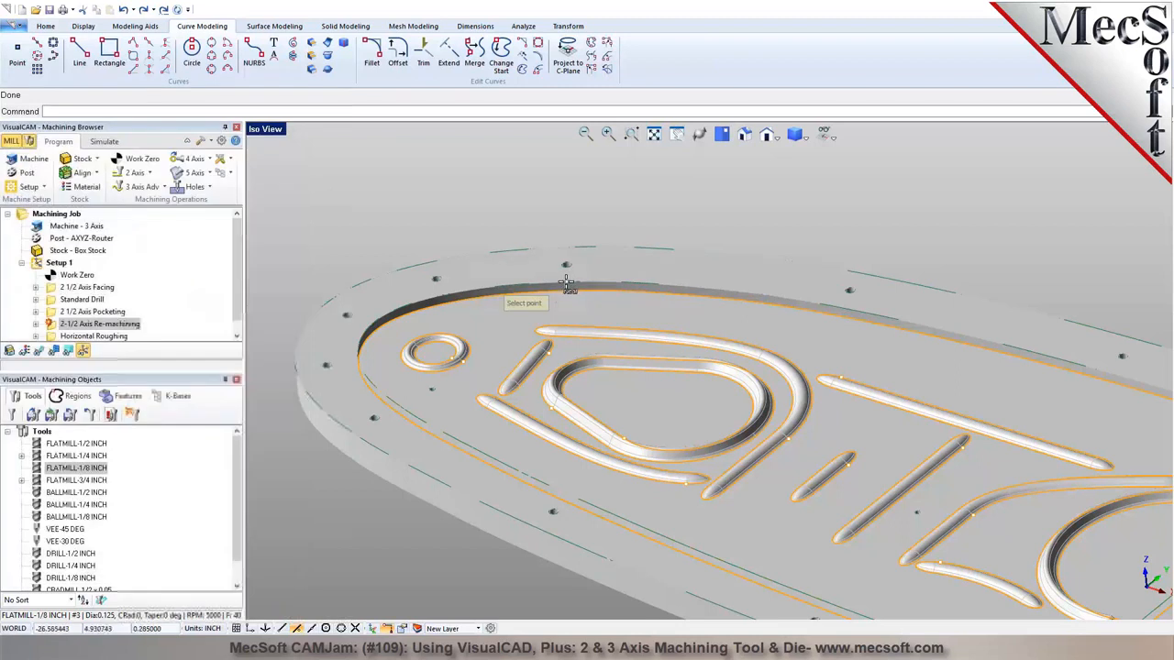
left_click(566, 286)
Set the total cut depth to 0.335 by picking two points across the pocket wall, and generate the re-machining toolpath
left_click(129, 261)
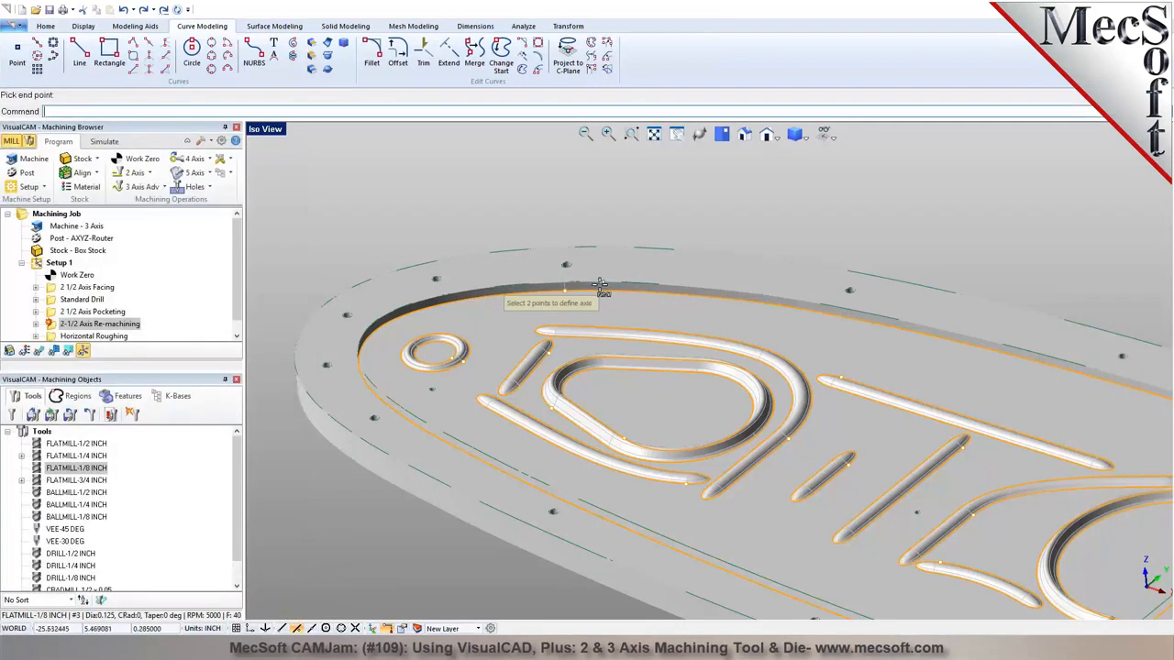
scroll(601, 282, "up", 4)
left_click(535, 281)
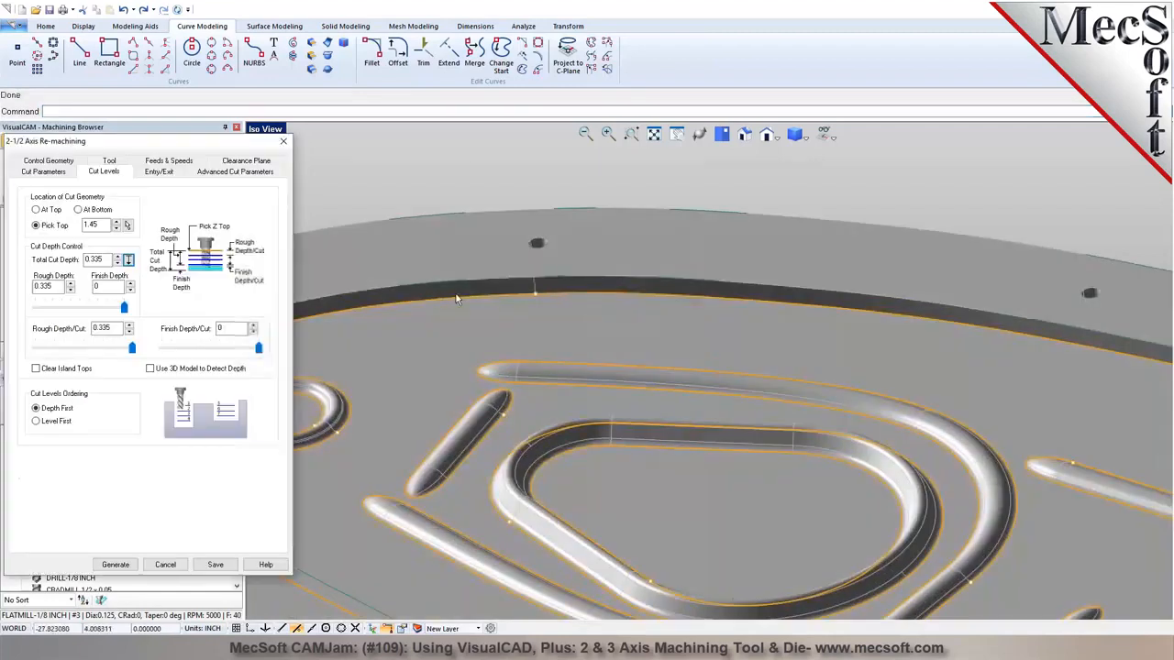
scroll(518, 221, "down", 3)
scroll(530, 193, "down", 3)
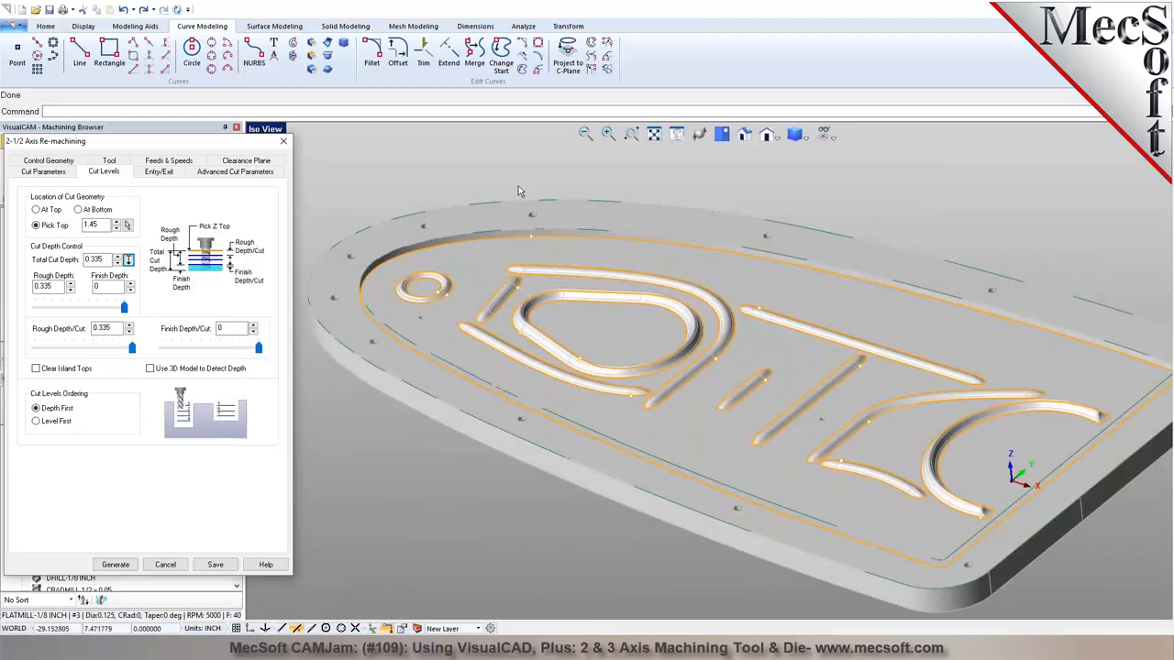
left_click(115, 563)
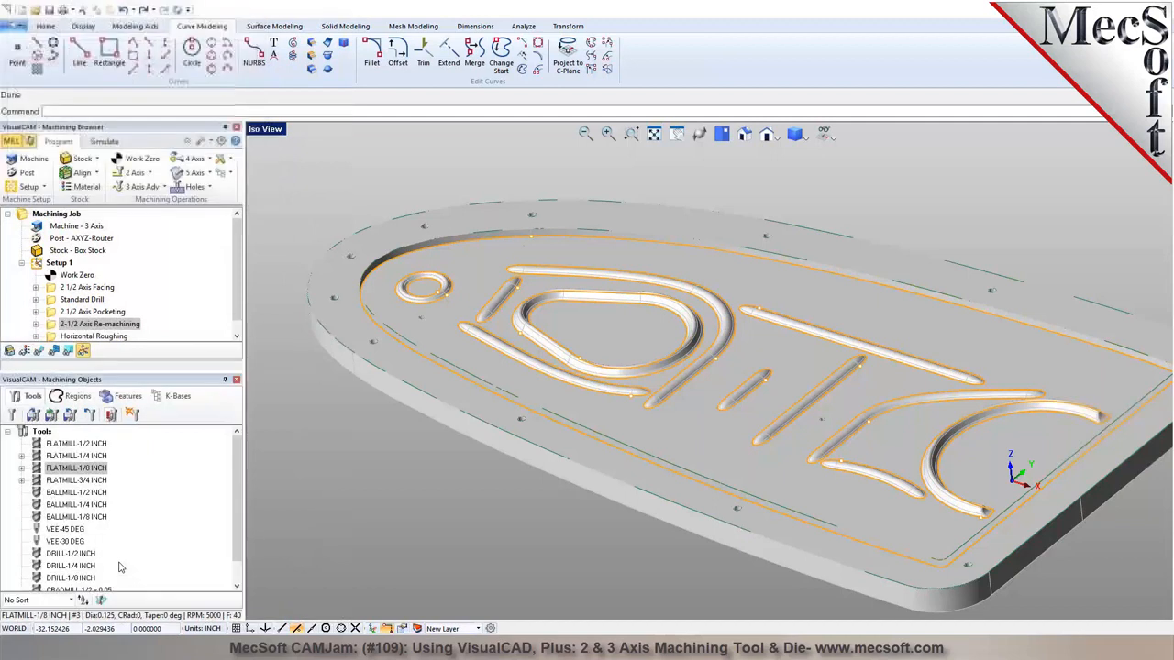
Hide the re-machining toolpath and suppress the 2-1/2 Axis Re-machining operation
left_click(38, 351)
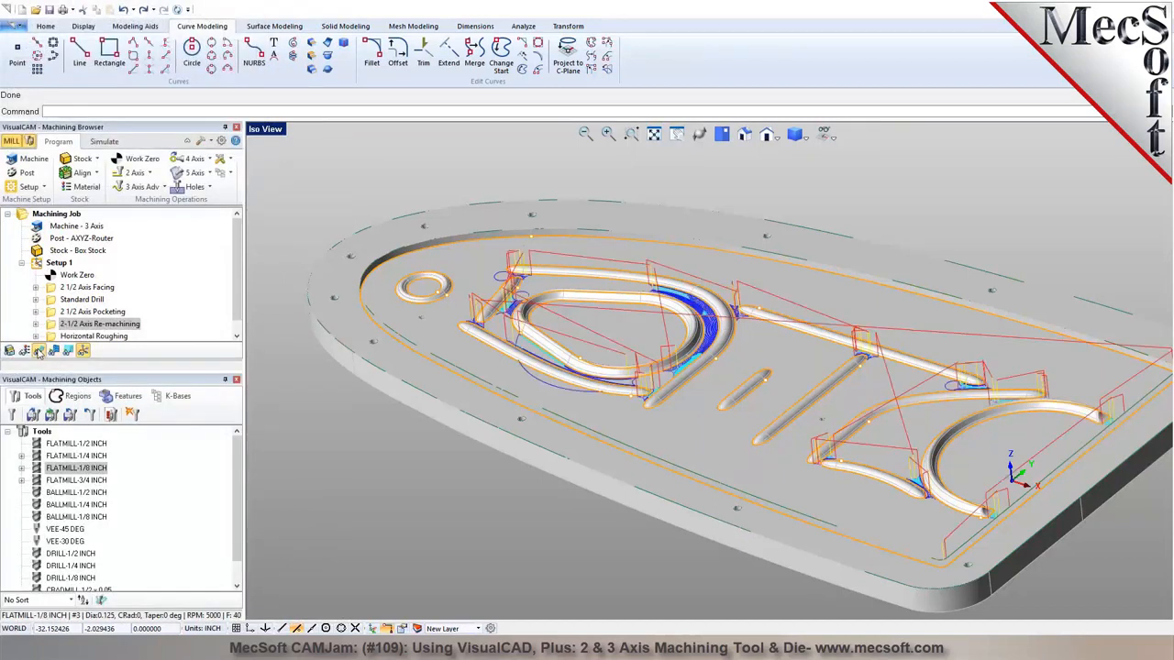
left_click(38, 351)
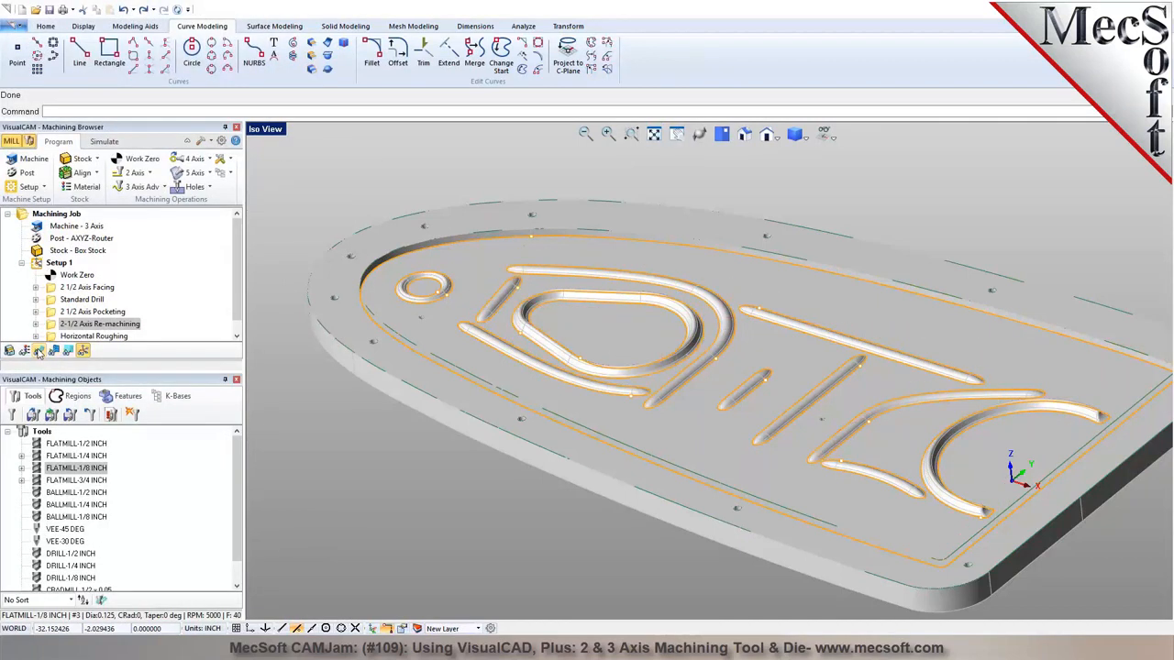
right_click(55, 325)
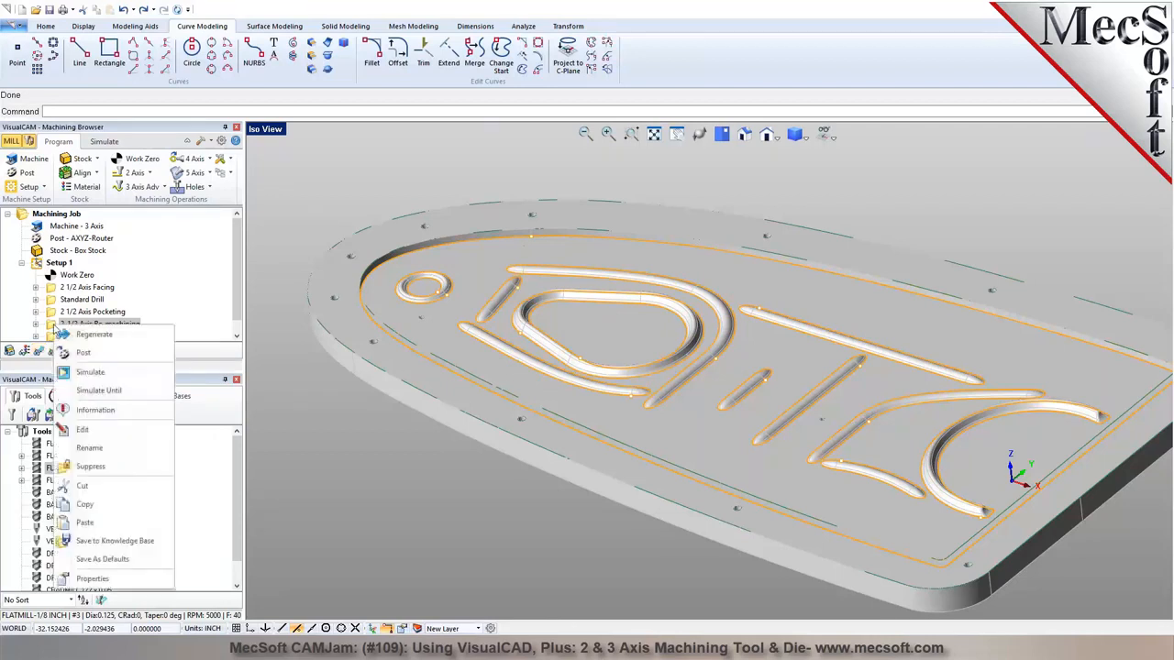
left_click(93, 471)
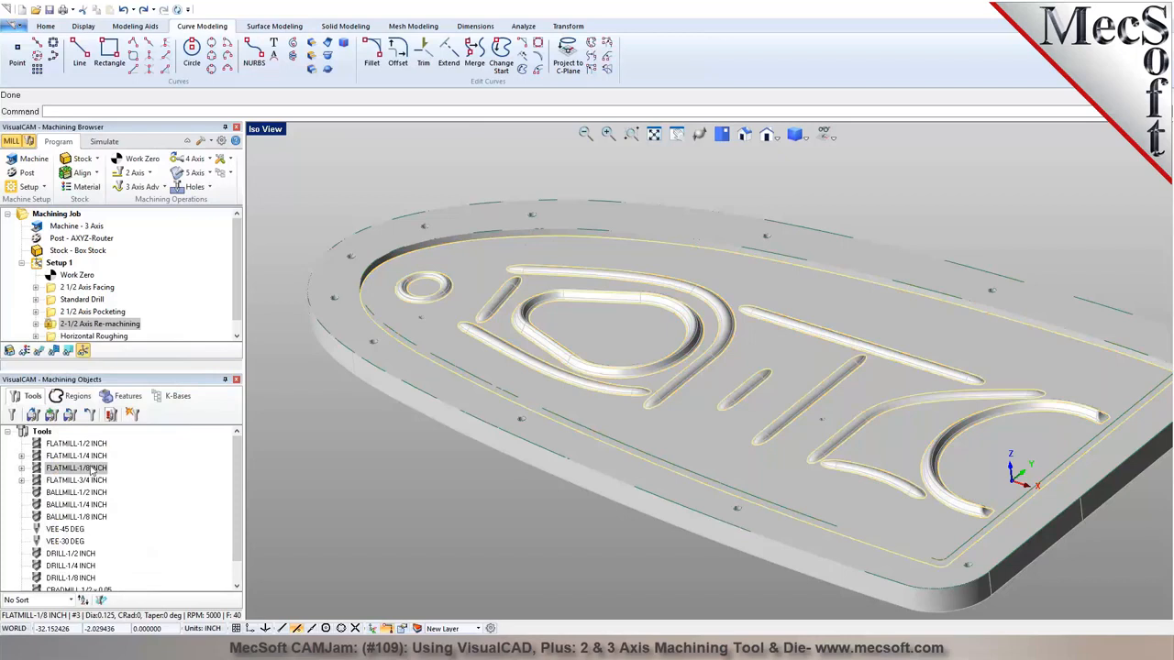
Show the whole part in the top view and move Horizontal Roughing ahead of 2 1/2 Axis Pocketing in the job
left_click(654, 134)
left_click(722, 135)
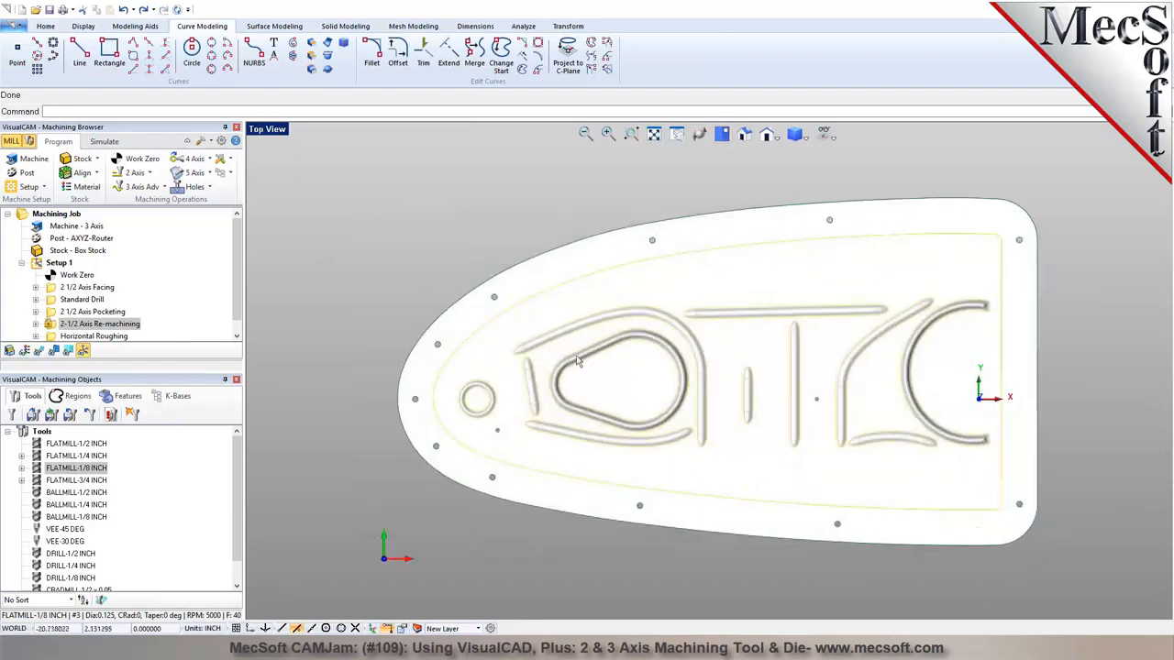
left_click(63, 335)
left_click_drag(60, 325, 57, 301)
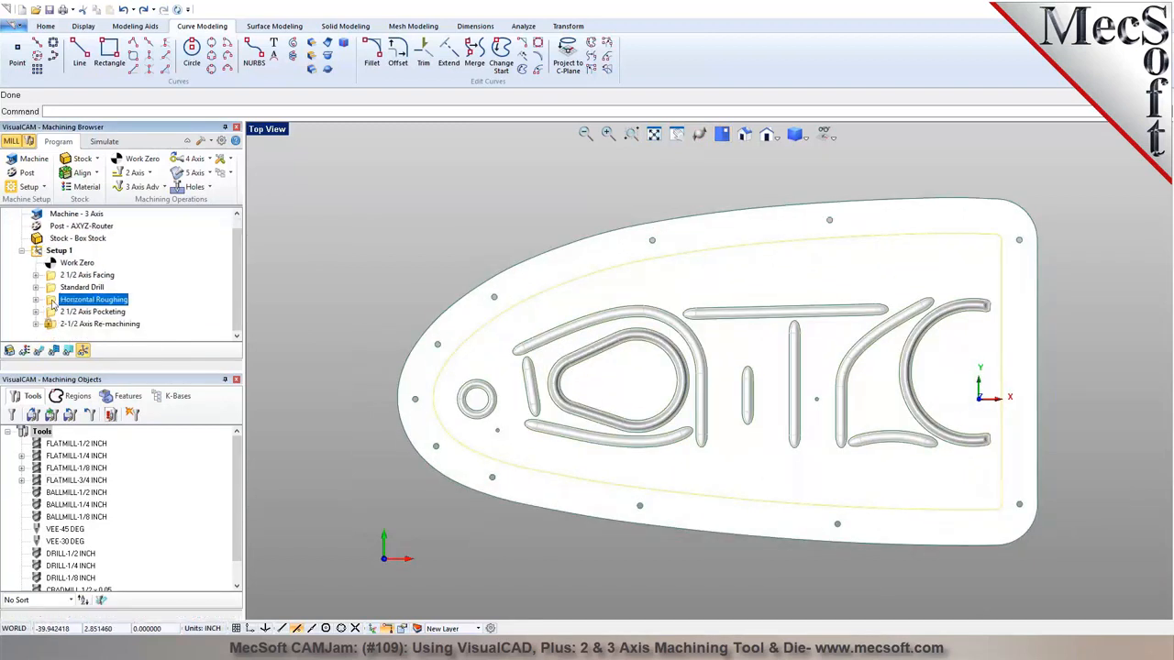
Open the Horizontal Roughing operation for editing and enable Clear Flats in its cut levels
double_click(53, 303)
left_click(52, 164)
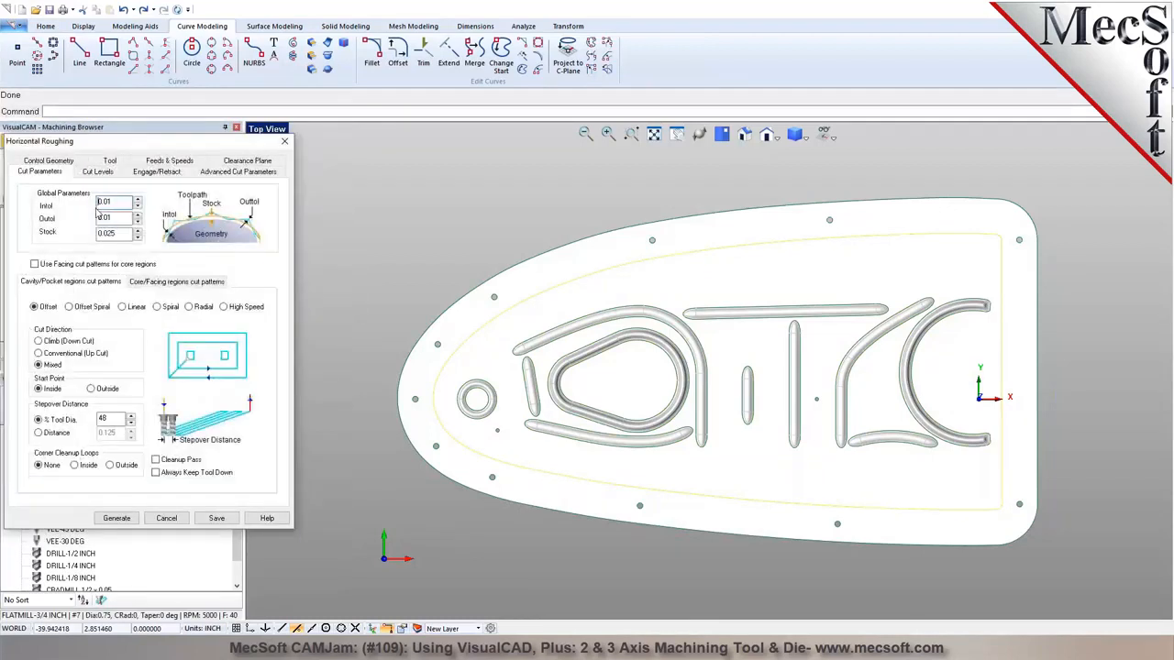
mouse_move(107, 202)
left_click(107, 233)
left_click(97, 171)
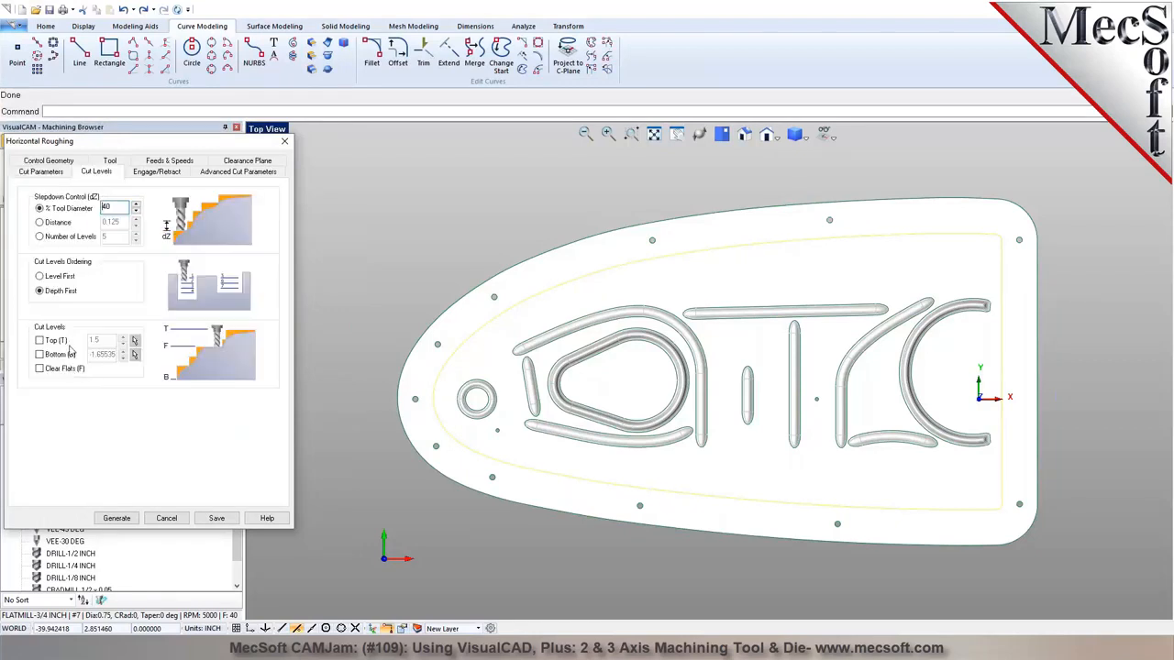
left_click(55, 370)
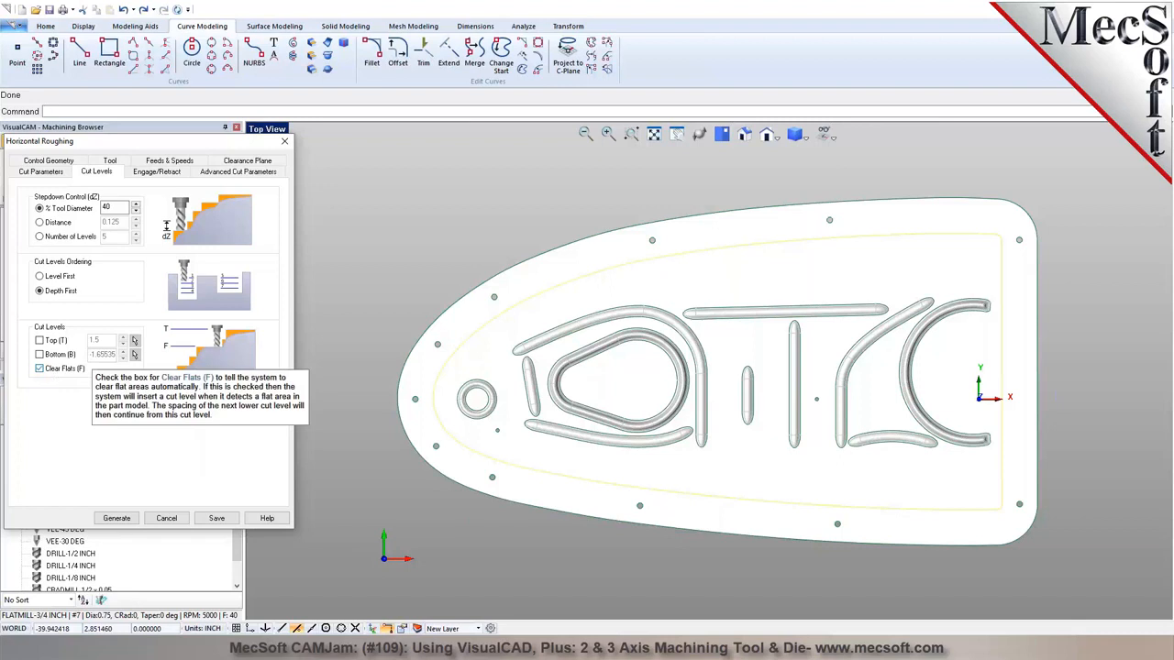
Set Horizontal Roughing's top cut level to 1.44 by picking a point on the pocket's upper edge, and generate the toolpath
left_click(46, 341)
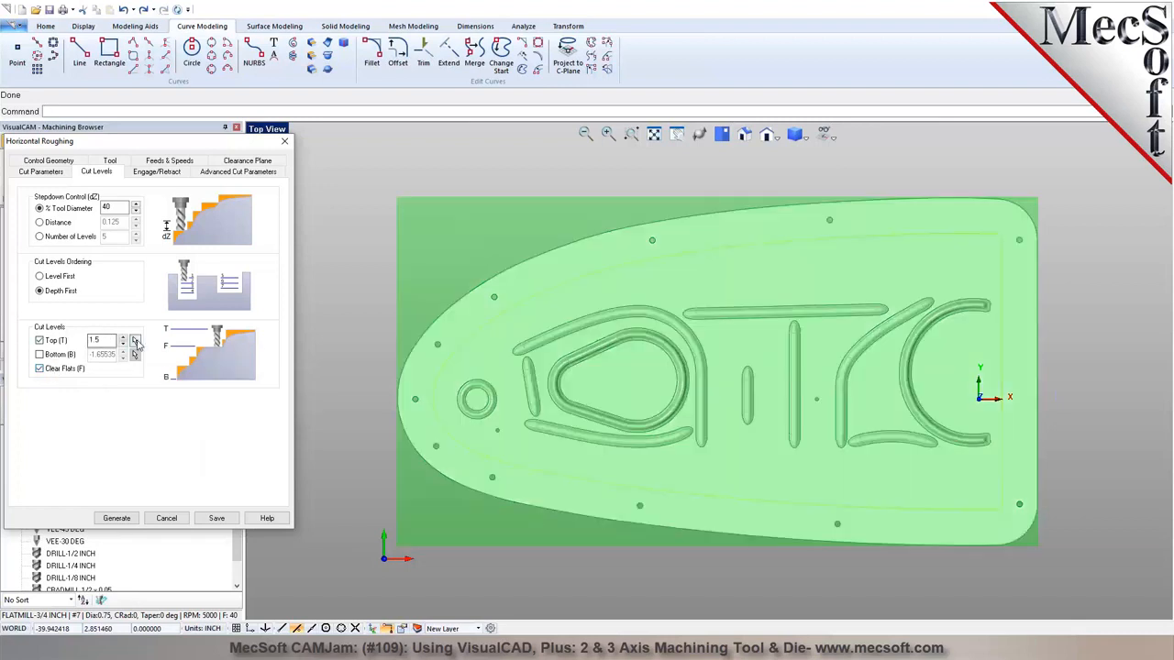
left_click(138, 342)
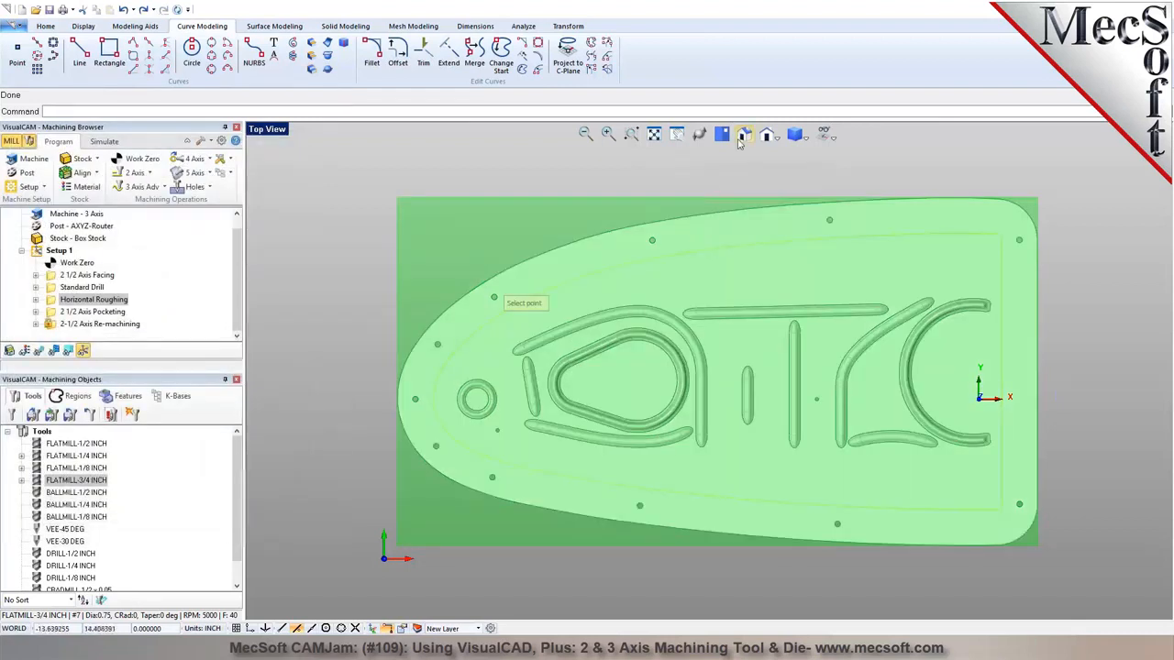
left_click(744, 136)
scroll(680, 307, "up", 4)
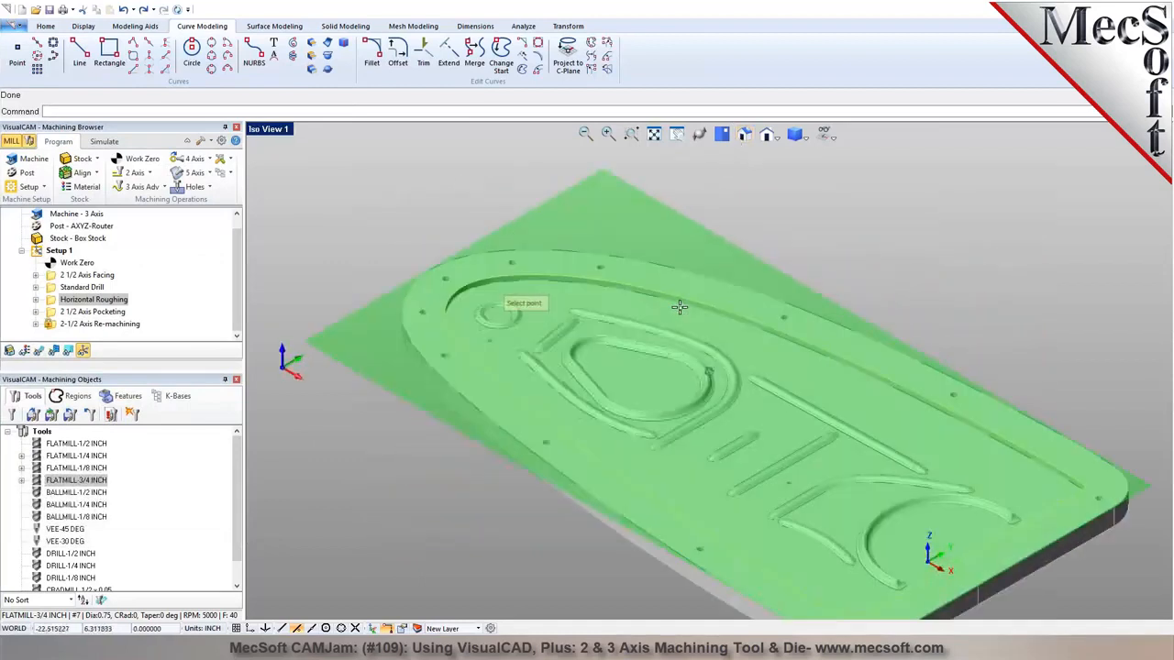
left_click(673, 295)
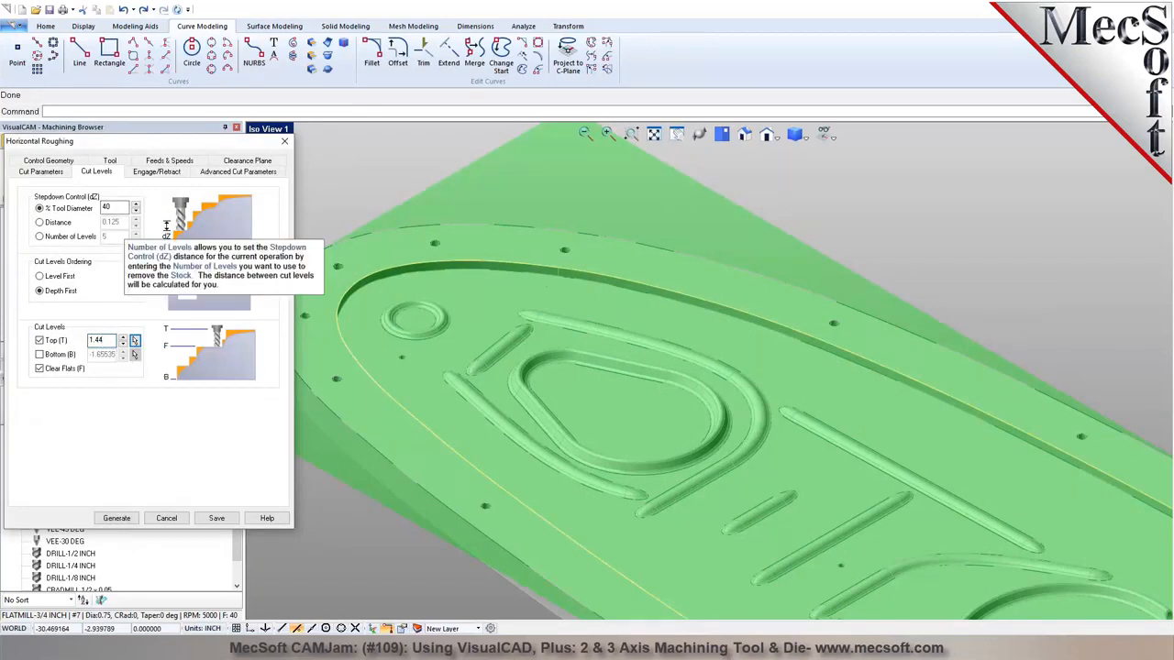
left_click(222, 174)
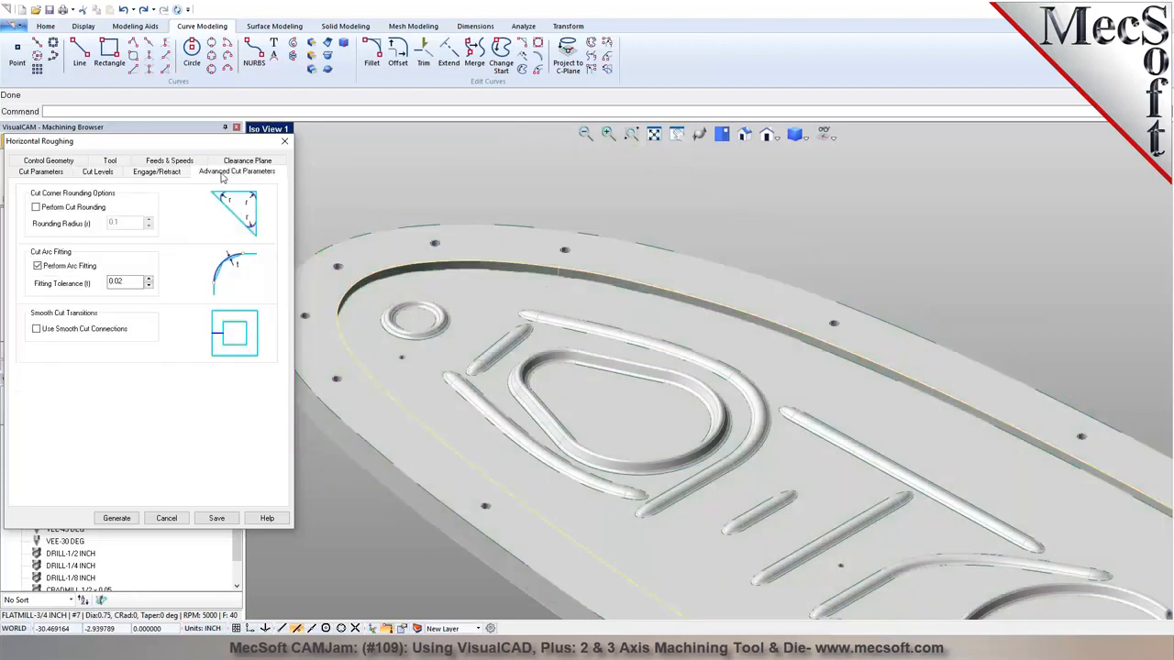
left_click(116, 518)
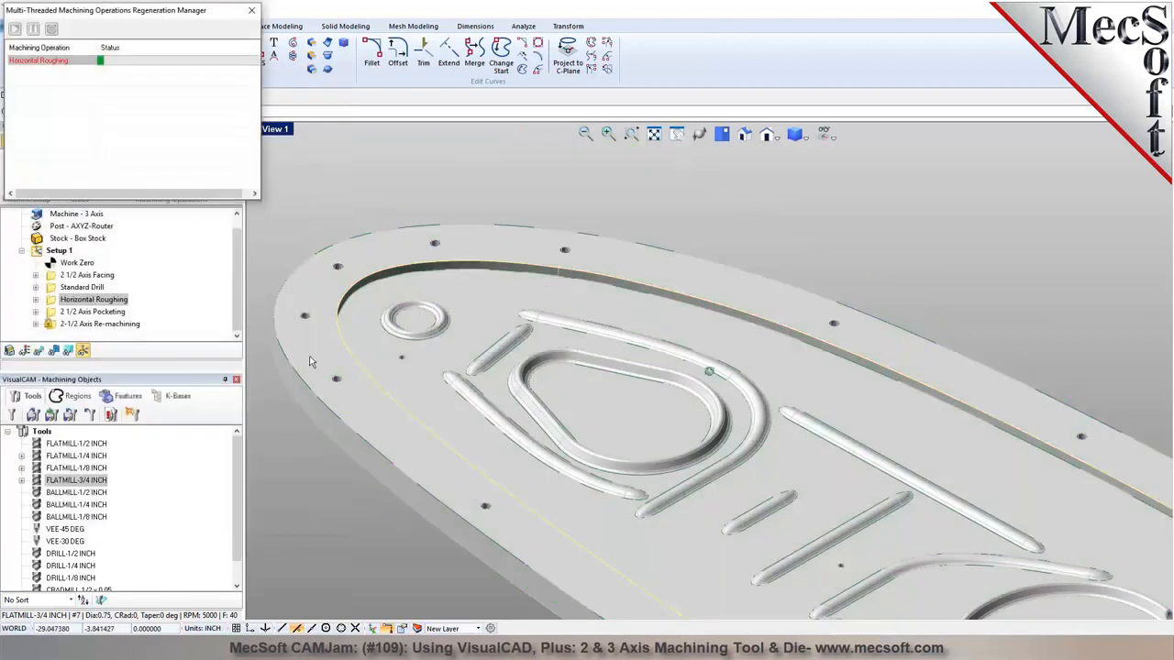
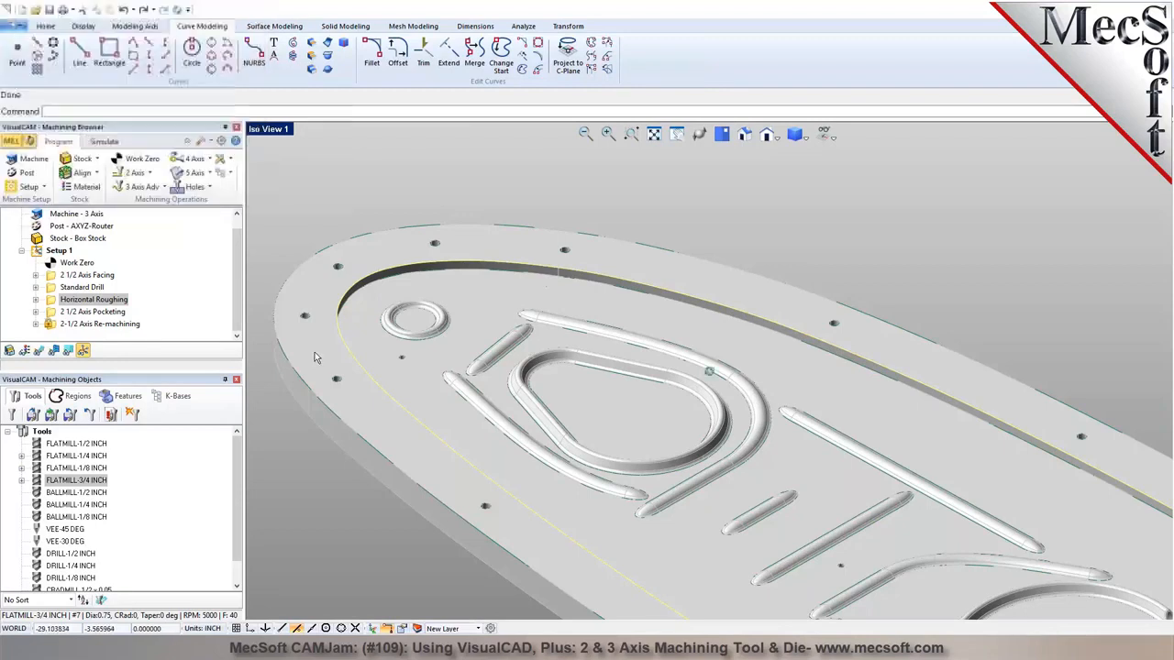
Simulate Horizontal Roughing to its end and hide the toolpath to inspect the cut stock
left_click(39, 351)
left_click(101, 142)
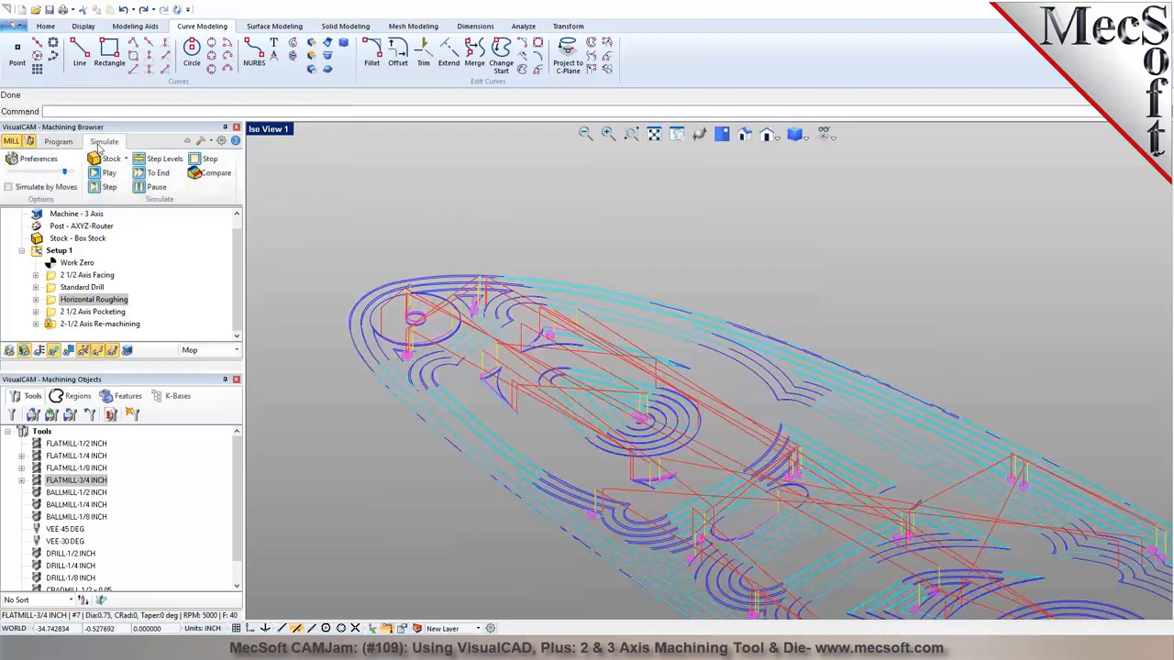
left_click(145, 174)
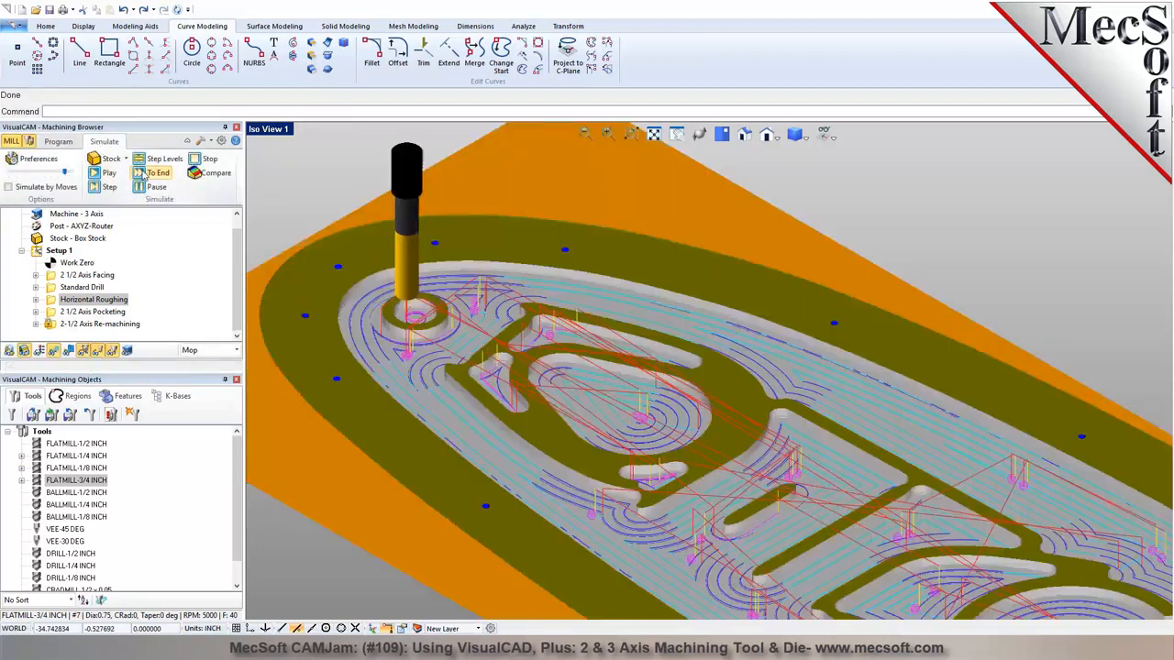
left_click(54, 352)
scroll(440, 242, "down", 4)
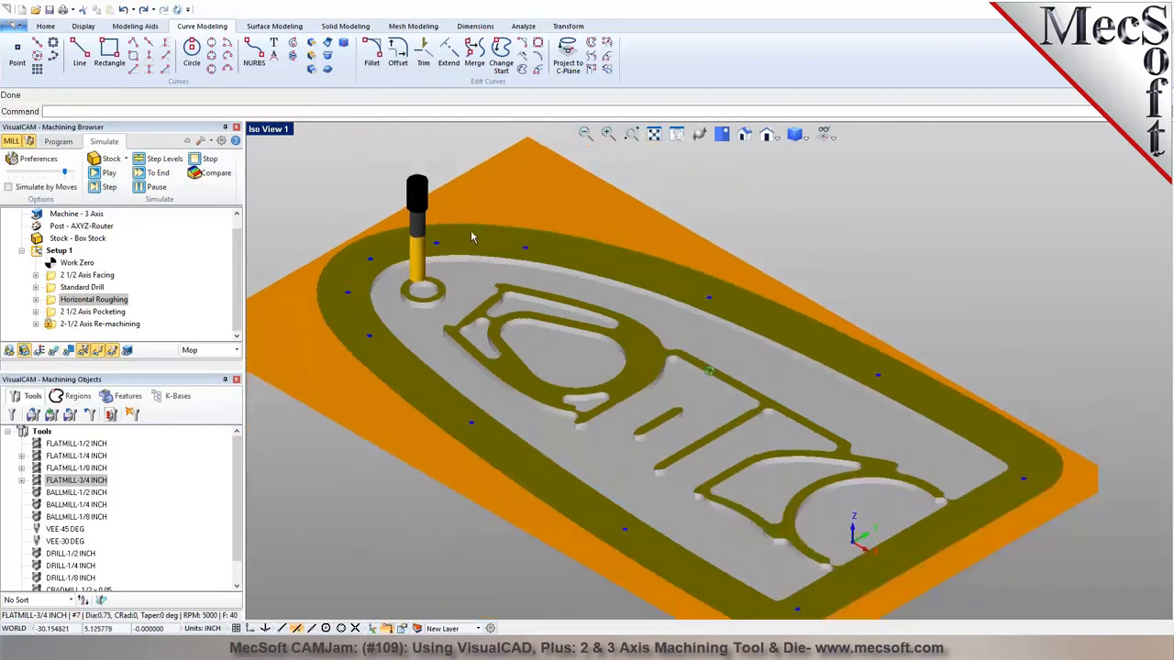
Enable Cleanup Pass and Always Keep Tool Down in Horizontal Roughing and regenerate its toolpath
left_click(58, 142)
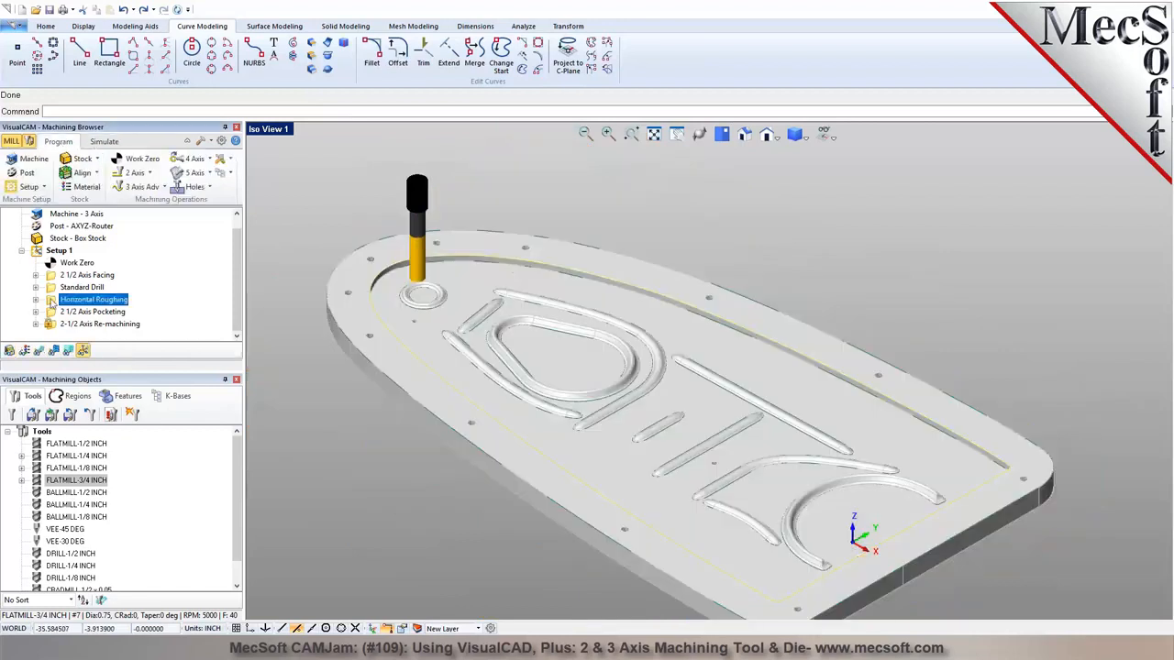
double_click(52, 301)
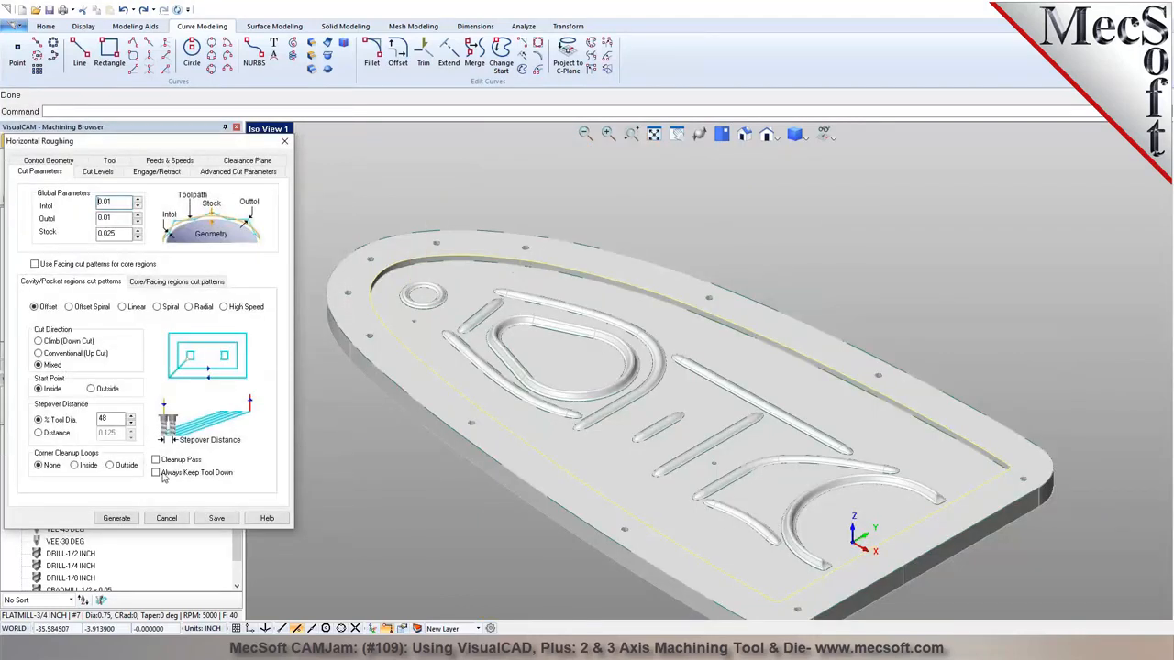
left_click(174, 475)
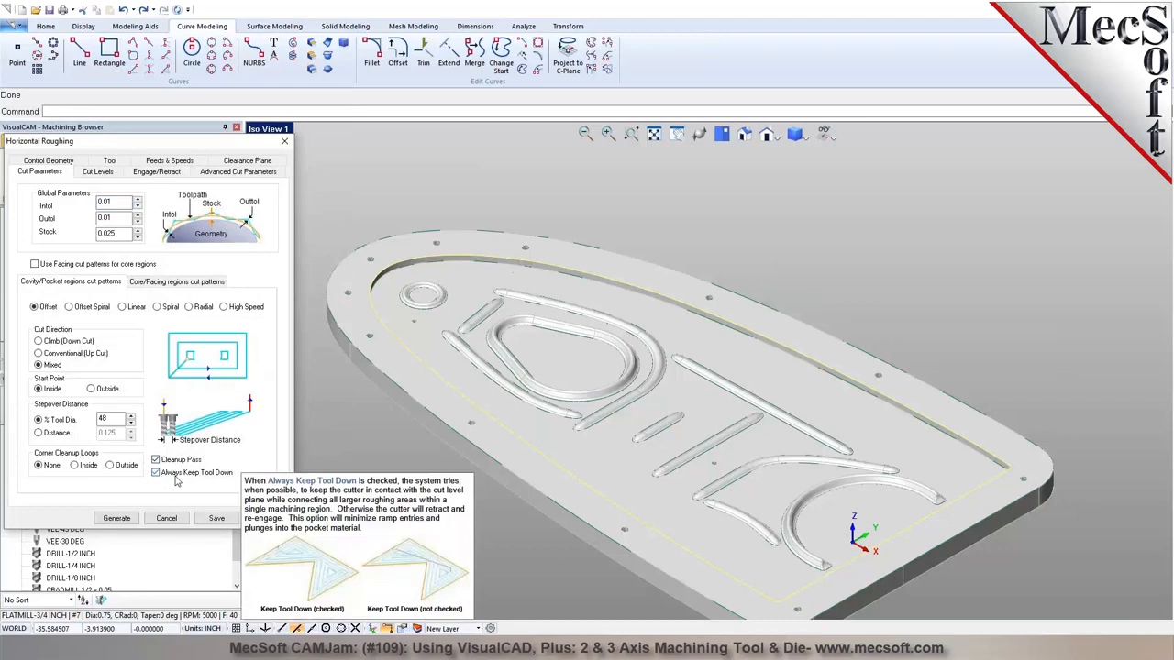
left_click(117, 519)
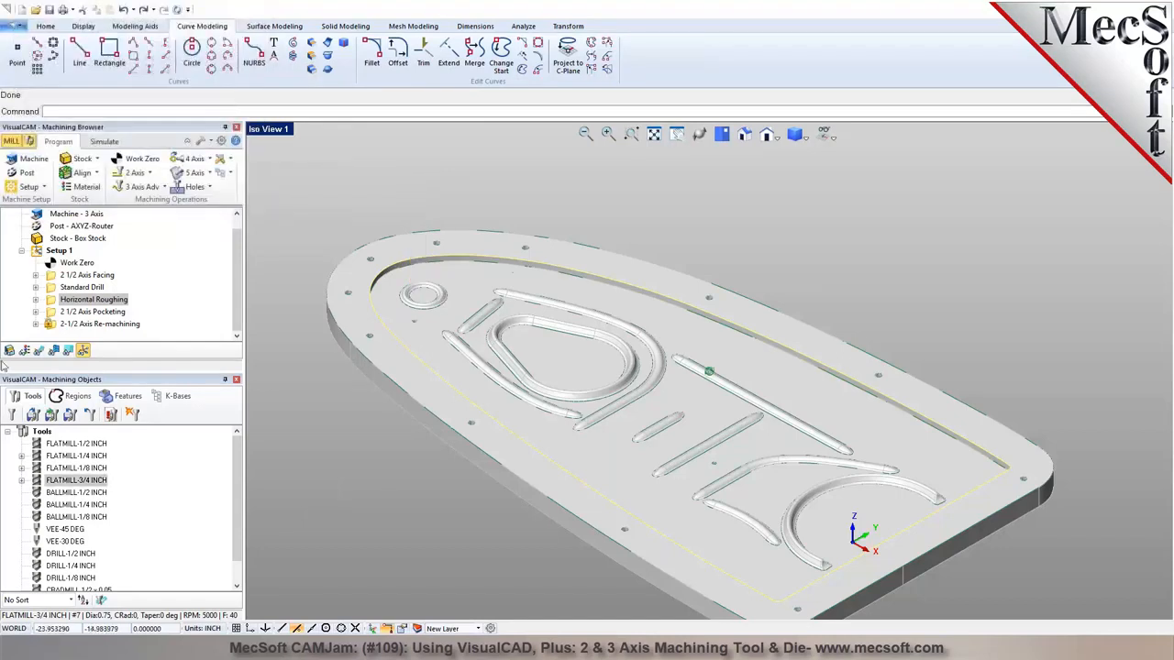
Display the regenerated roughing toolpath, play its cutting simulation and skip to the end
left_click(39, 351)
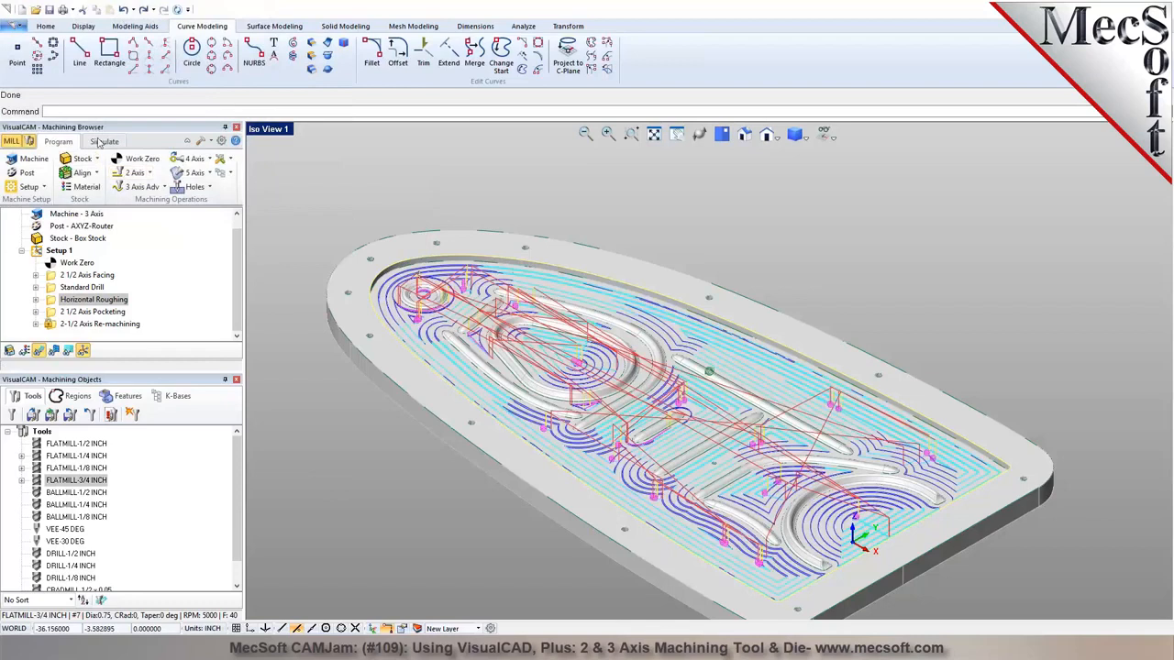
left_click(102, 141)
left_click(104, 173)
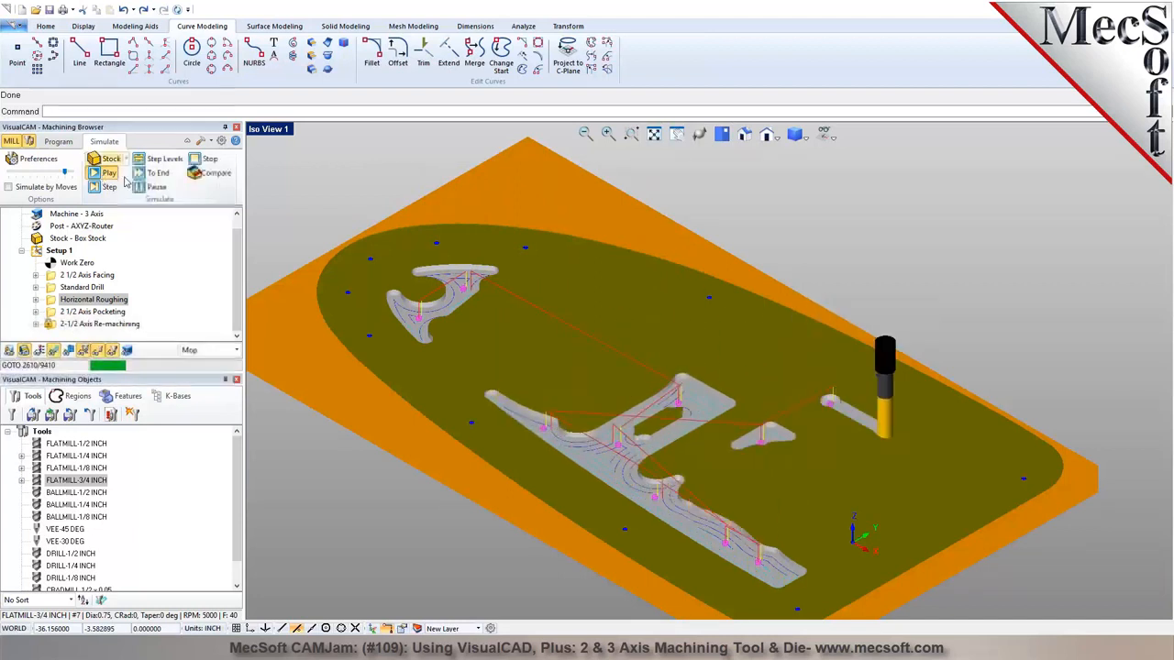
left_click(139, 173)
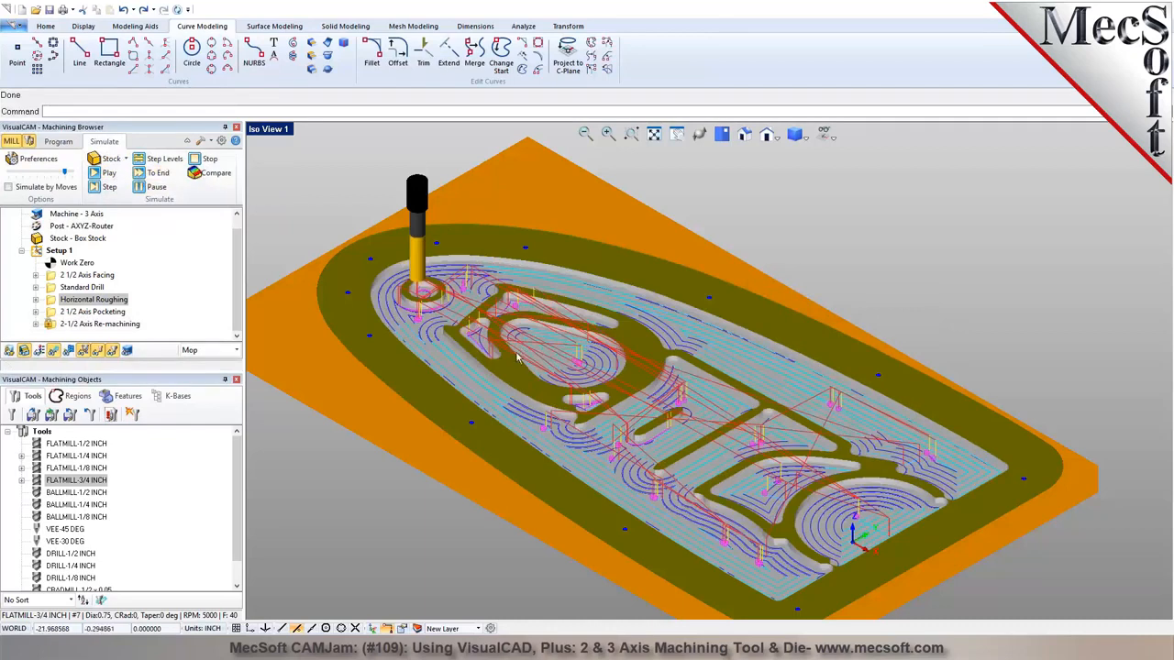
Save the file and add a Horizontal Re-Roughing operation after Horizontal Roughing
left_click(58, 142)
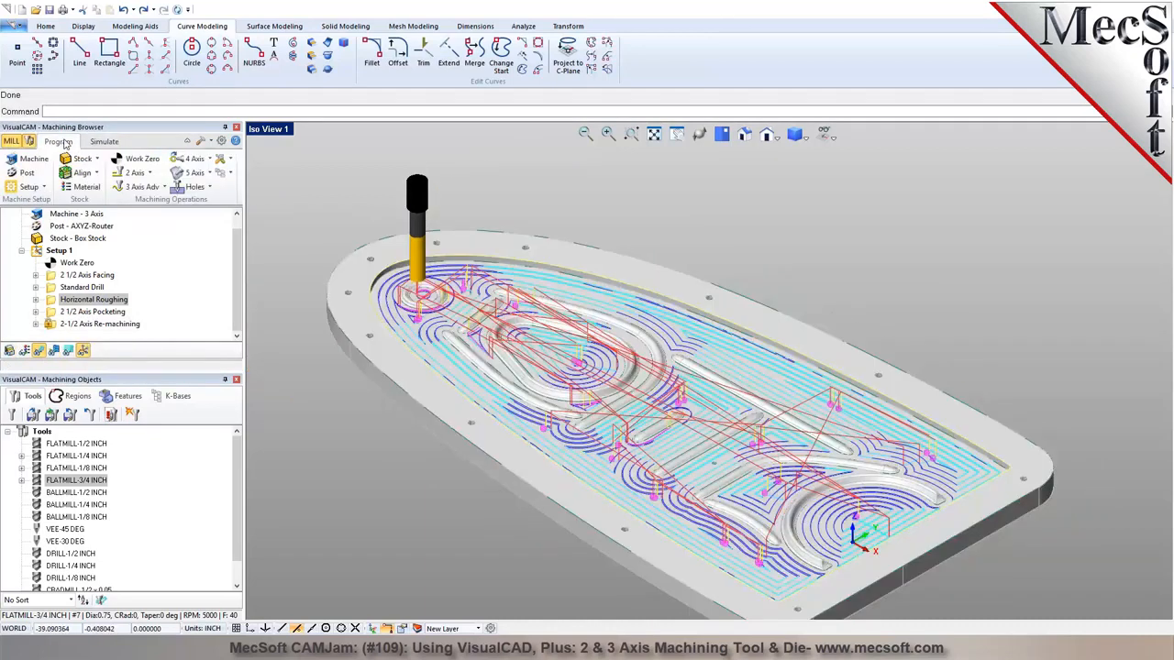
left_click(45, 25)
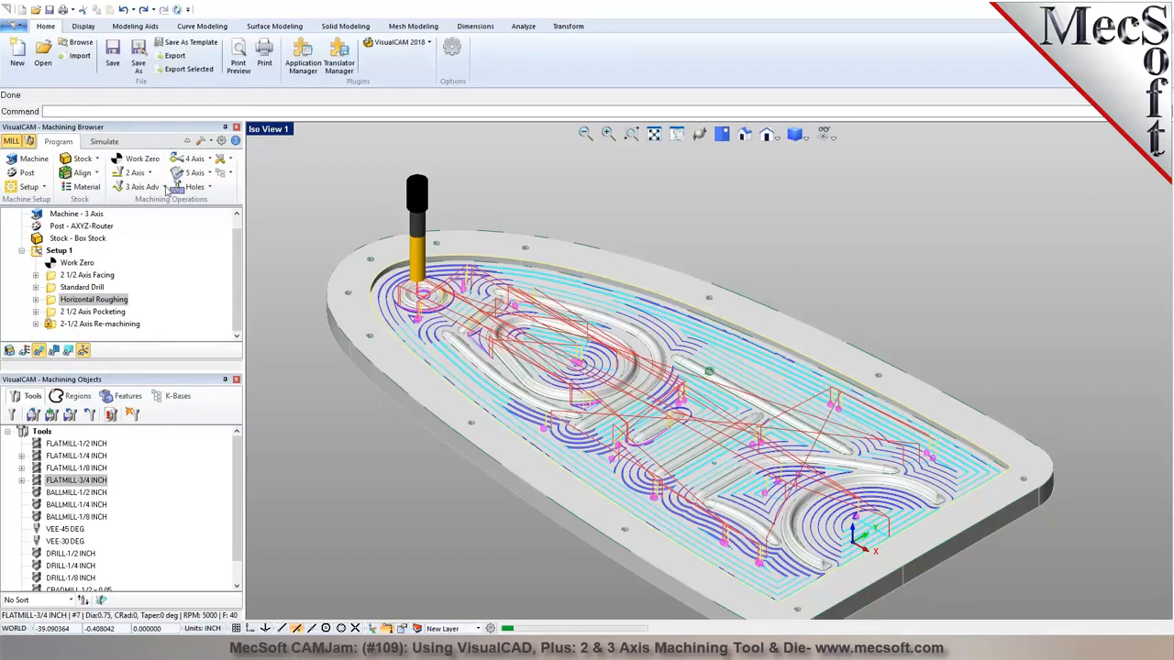
left_click(164, 188)
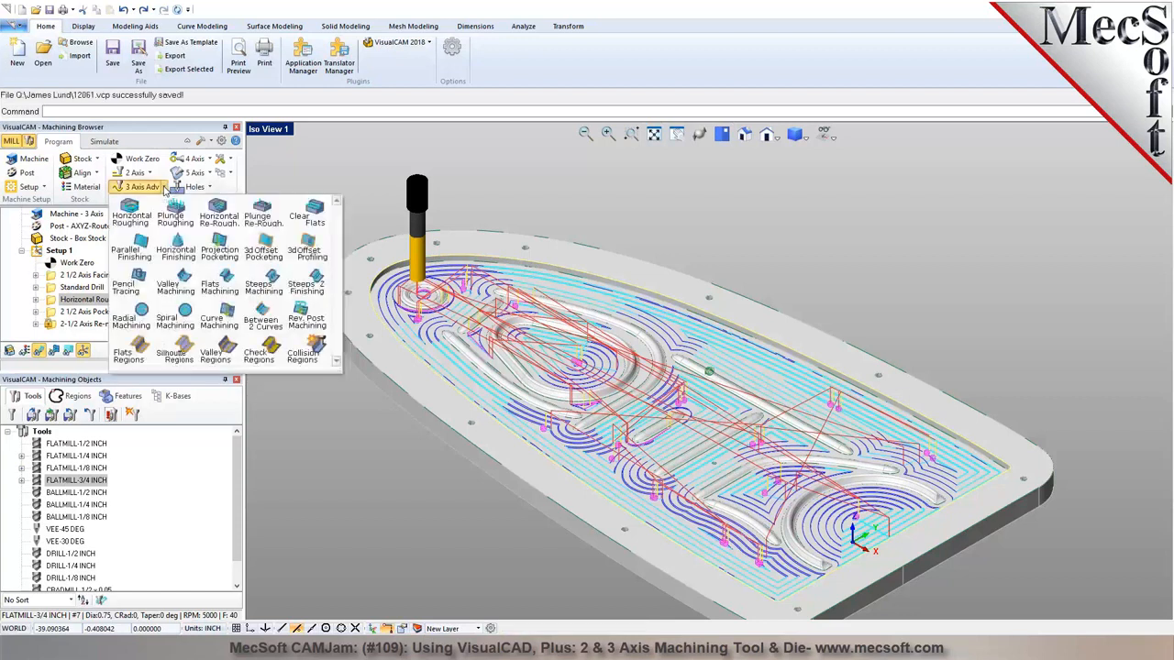
left_click(229, 229)
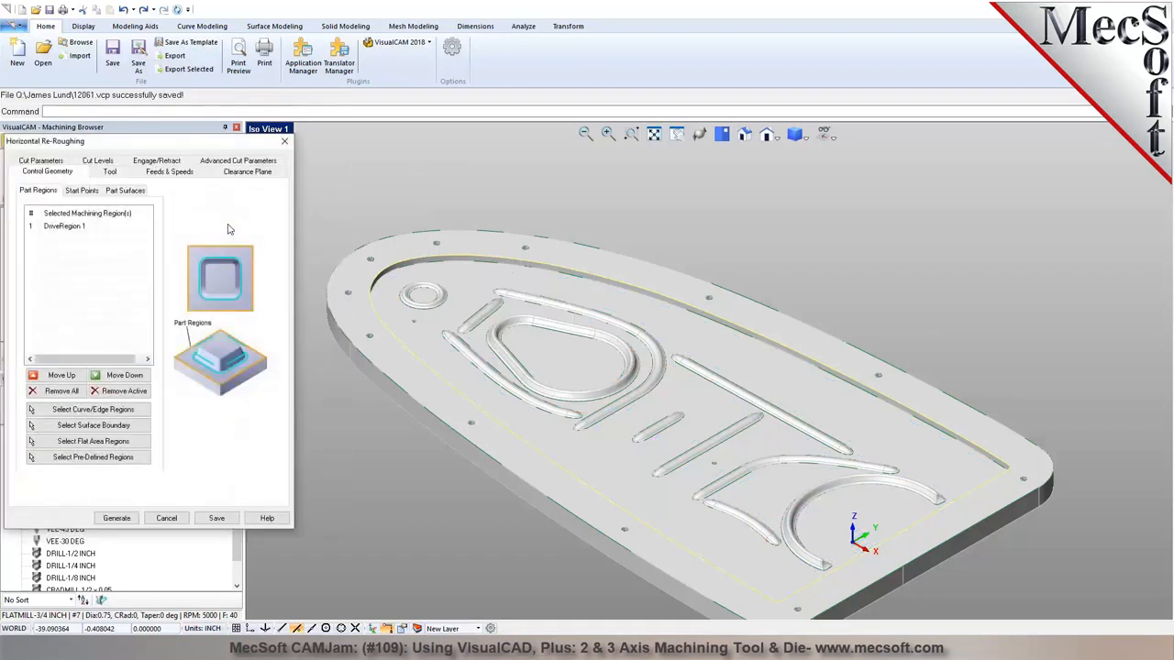
Assign the FLATMILL-1/8 INCH tool to the Horizontal Re-Roughing operation
left_click(108, 173)
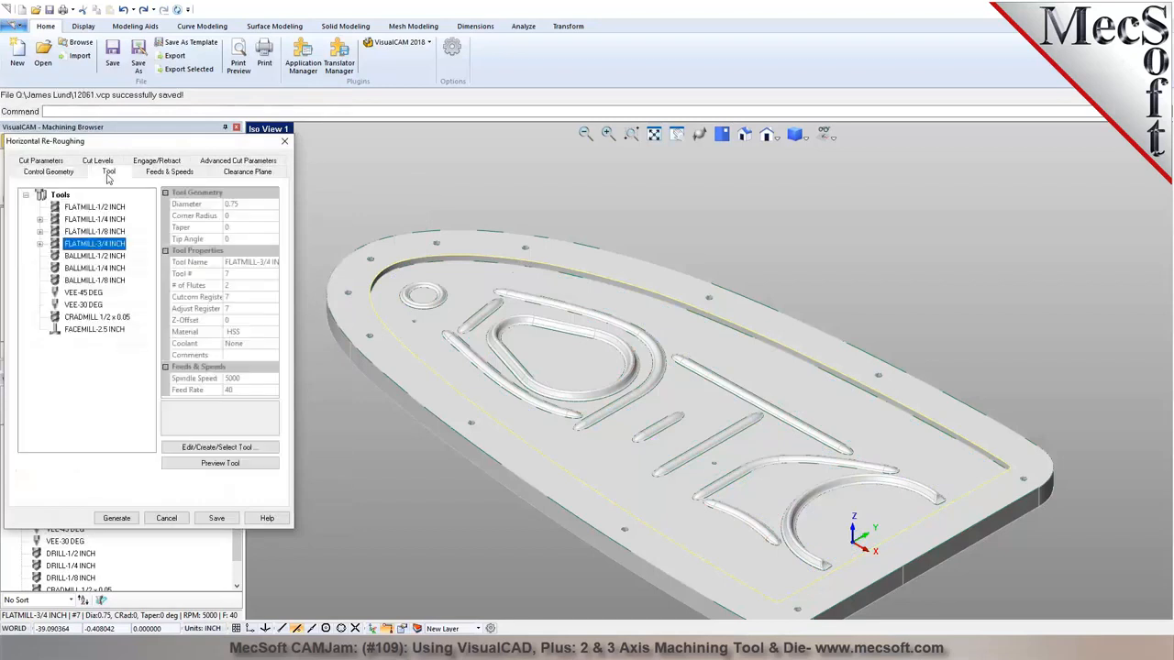
left_click(105, 220)
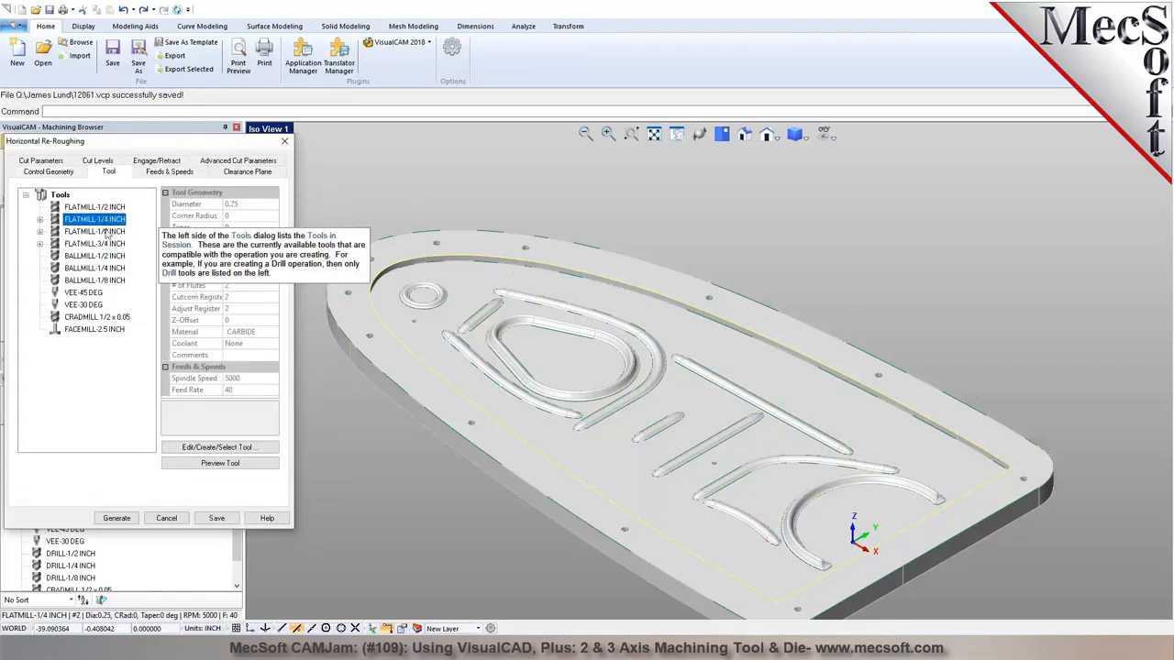
left_click(105, 232)
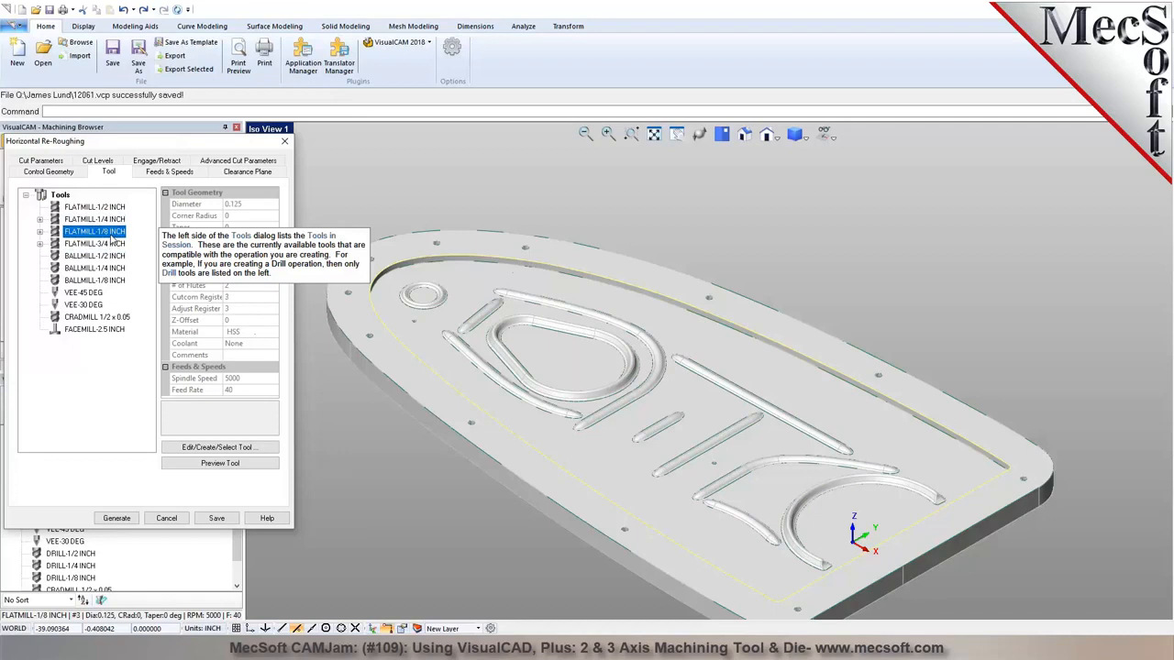
Turn off facing cut patterns for core regions and enable Cleanup Pass in the re-roughing cut parameters
left_click(55, 162)
left_click_drag(118, 233, 94, 234)
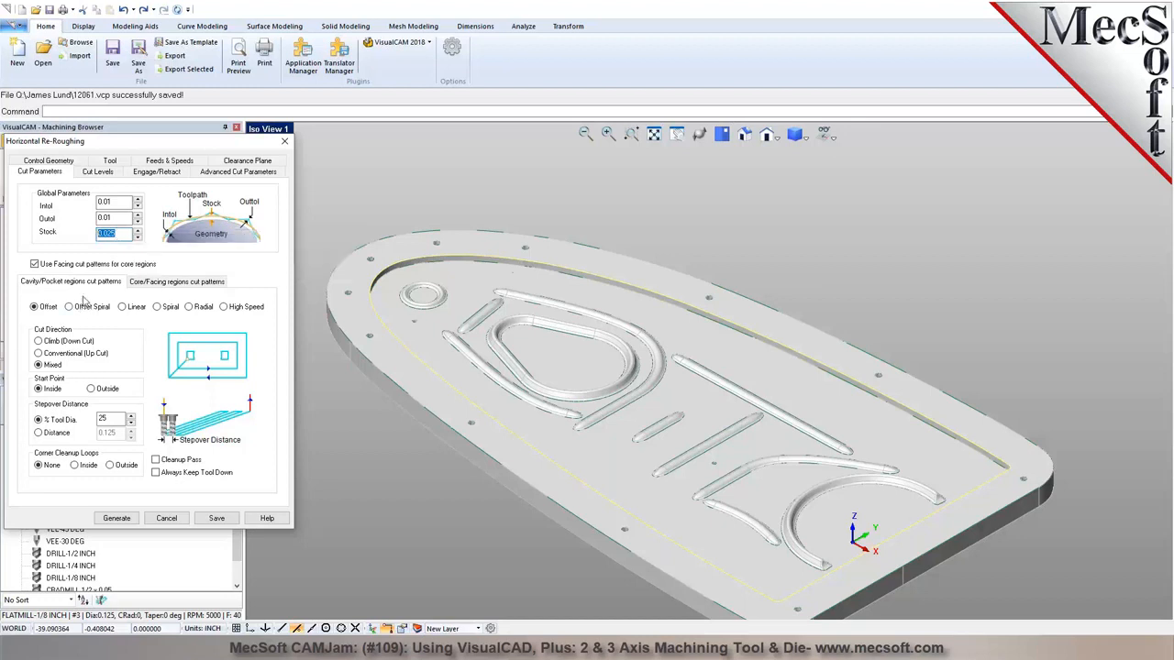
left_click(79, 269)
left_click(154, 459)
Set the re-roughing's top cut level to 1.44 by picking the pocket's upper edge, and save the operation without generating it
left_click(101, 176)
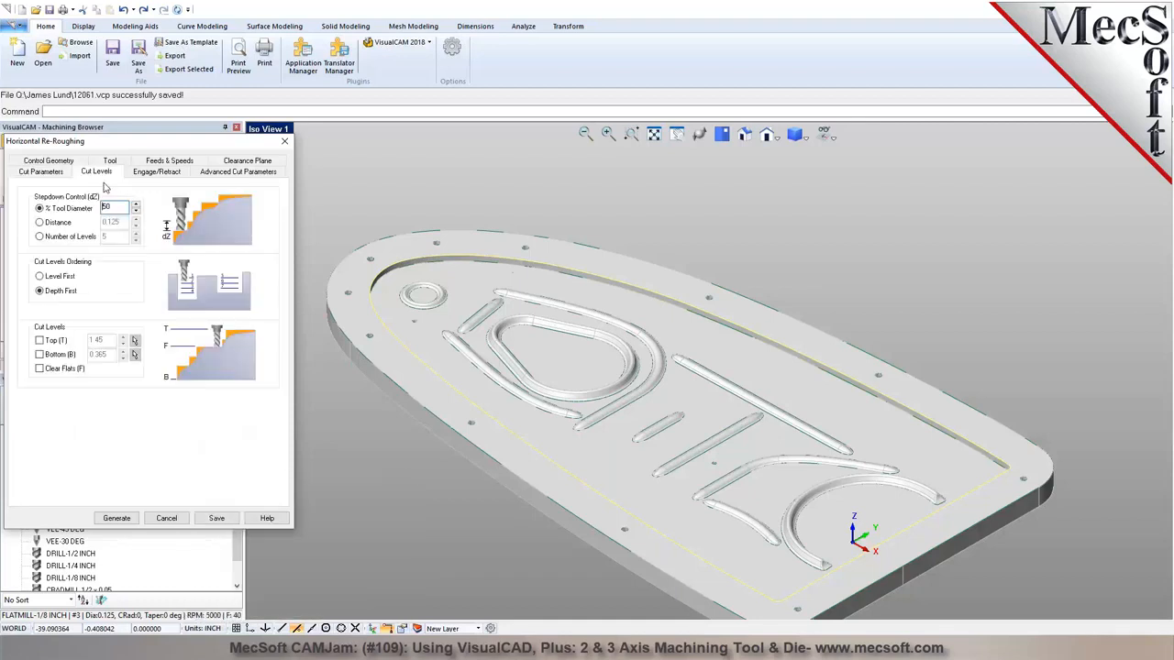
left_click(51, 341)
left_click(135, 341)
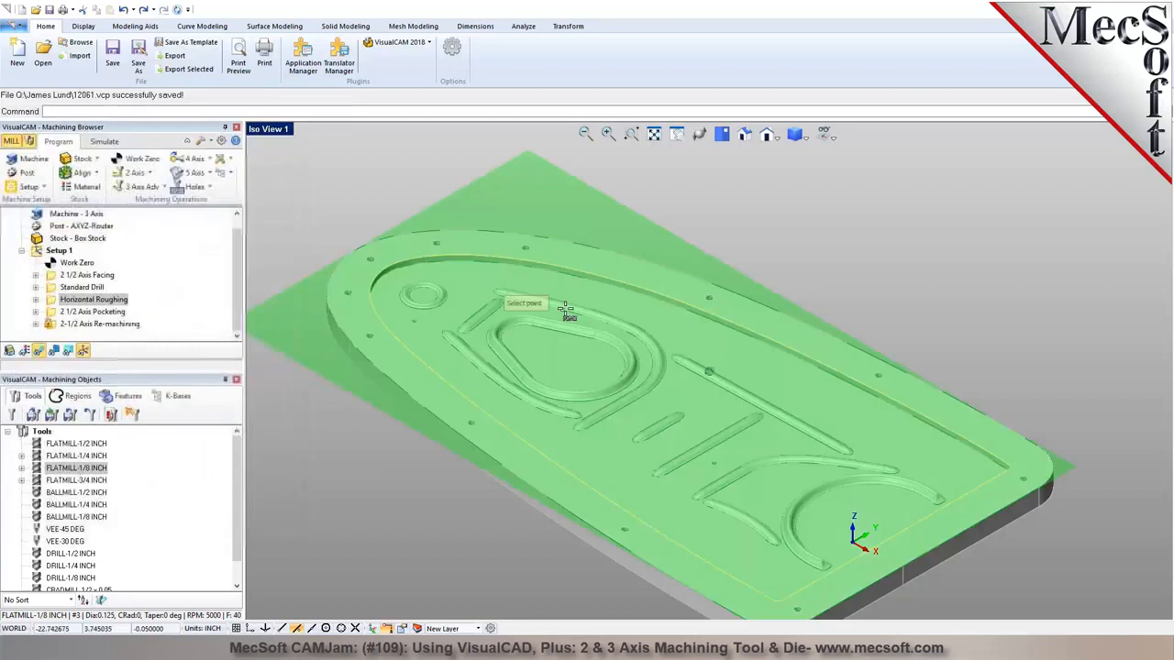
left_click(596, 270)
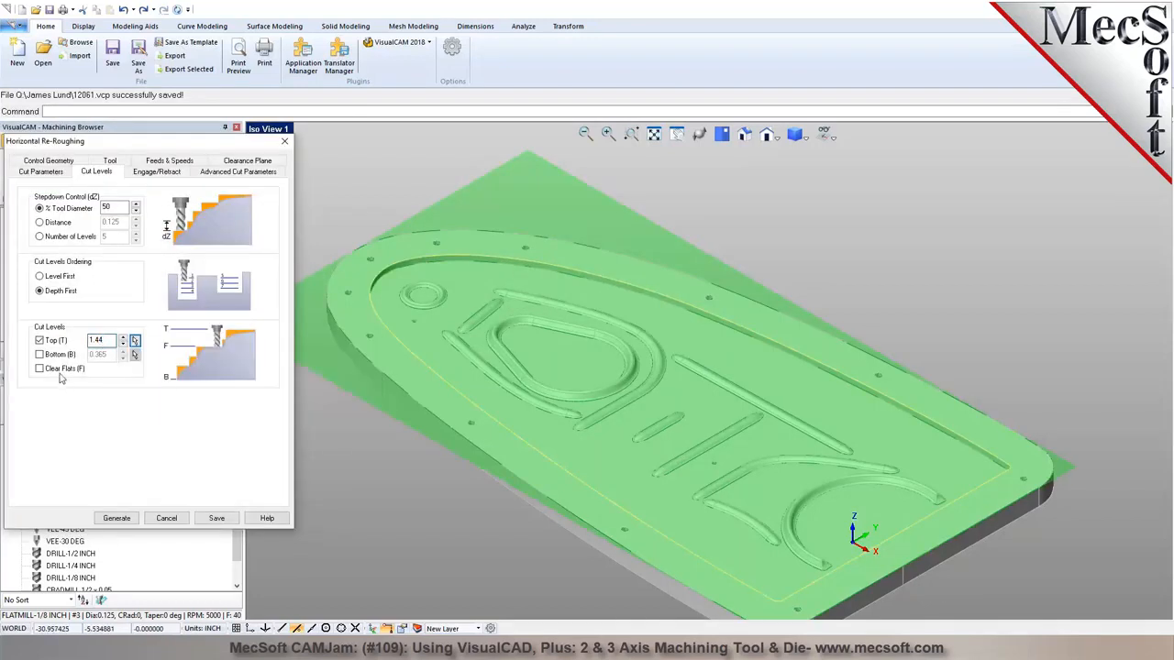
left_click(154, 172)
left_click(221, 174)
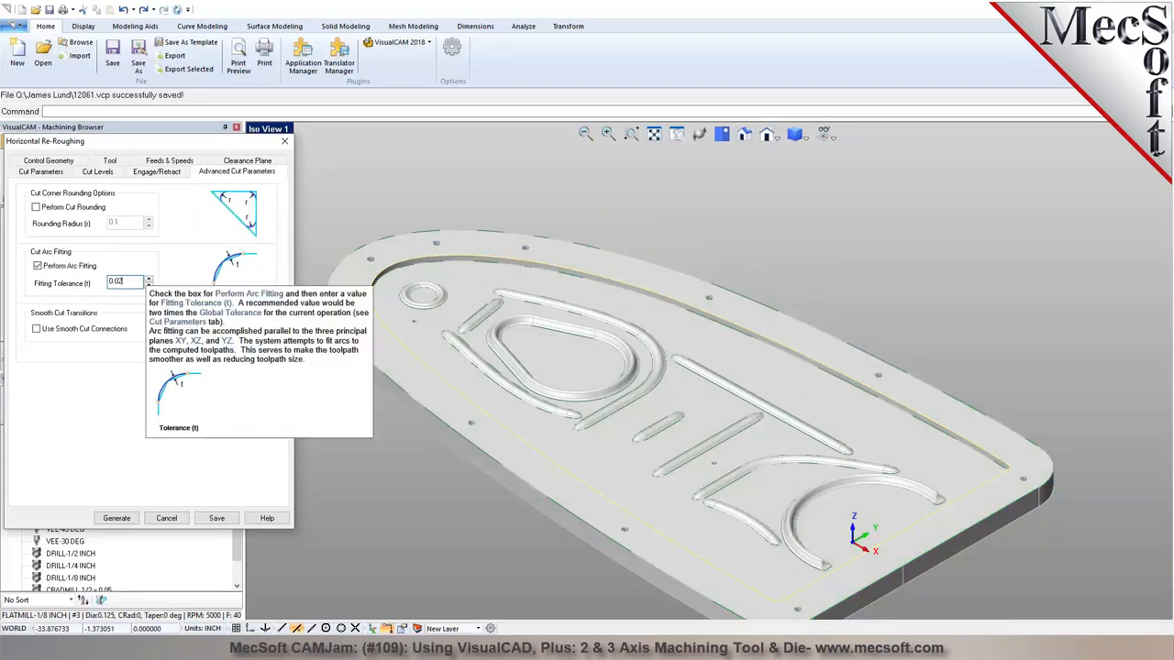
left_click(216, 518)
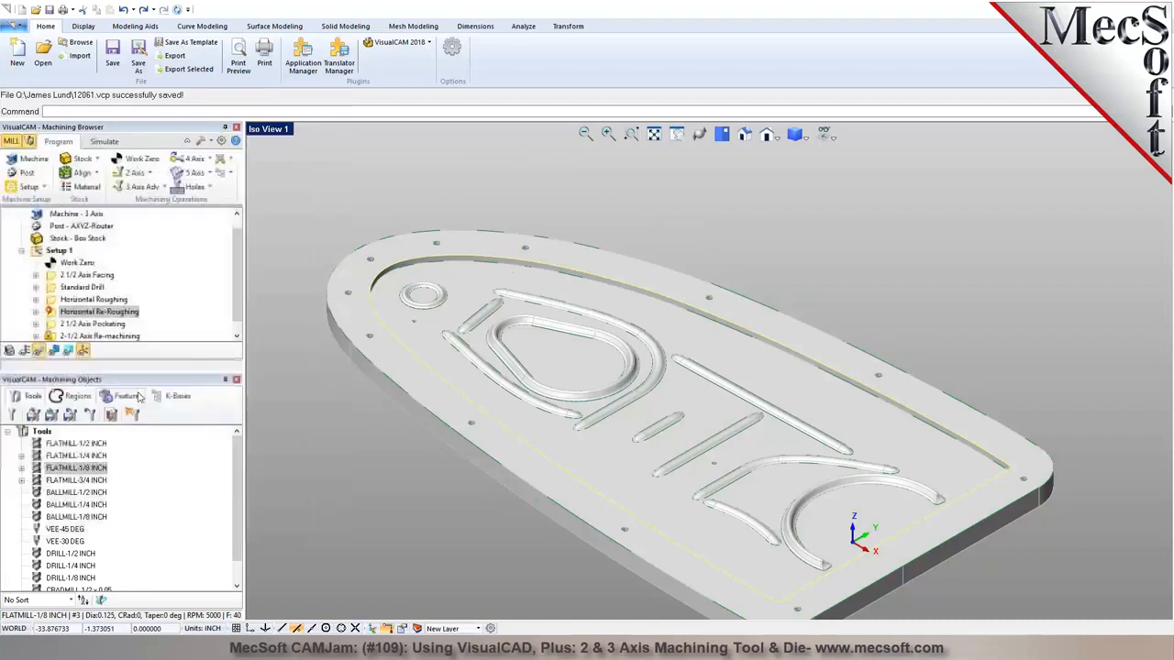
Inspect the simulated stock left by Horizontal Roughing with the toolpath hidden
left_click(95, 300)
left_click(104, 142)
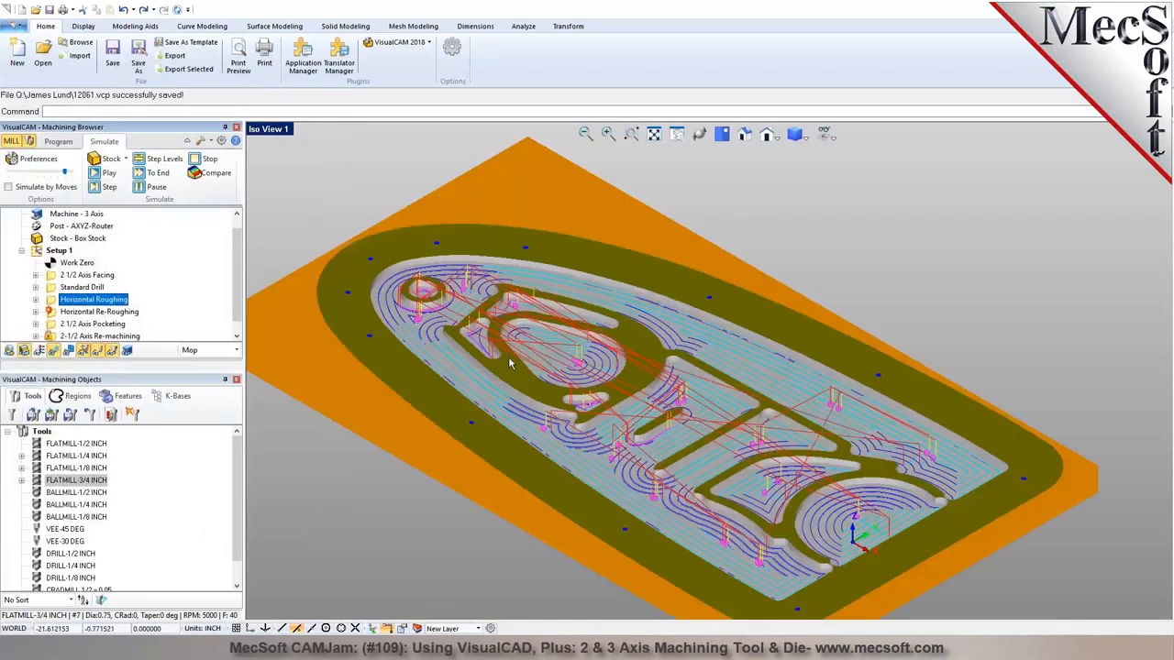
left_click(53, 351)
mouse_move(485, 394)
middle_mouse_down()
mouse_move(514, 430)
mouse_move(497, 421)
mouse_move(504, 408)
middle_mouse_up()
left_click(9, 352)
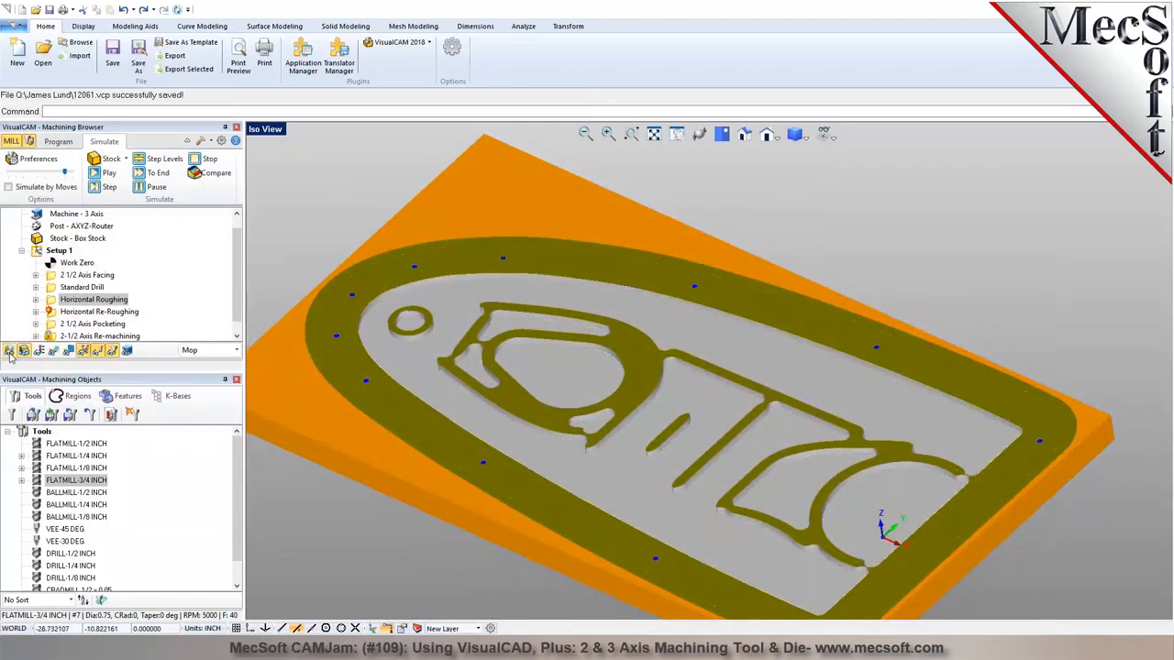
Regenerate the toolpath of the Horizontal Re-Roughing operation
left_click(80, 312)
right_click(81, 312)
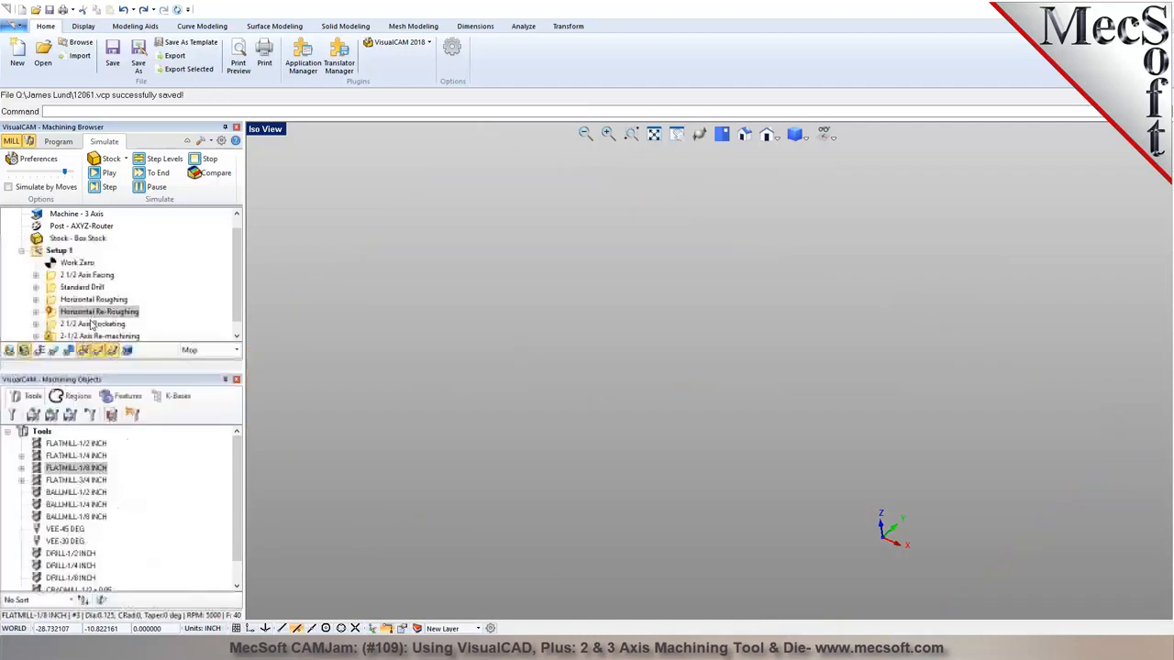
left_click(93, 323)
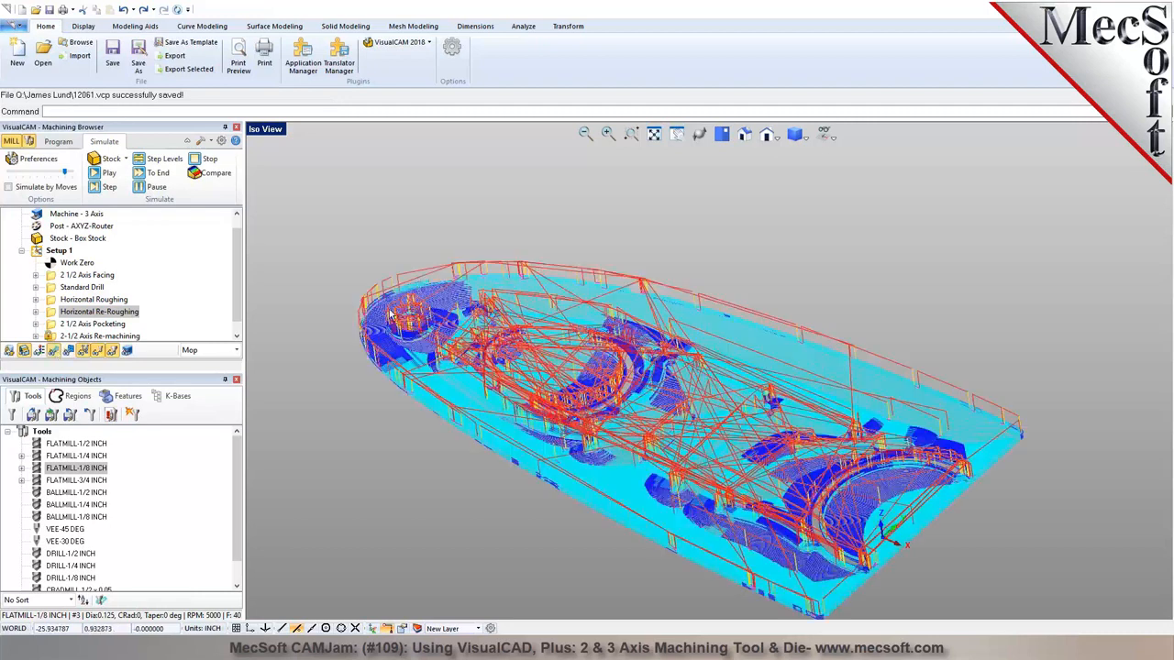
Reopen the Horizontal Re-Roughing settings, save the operation and regenerate its toolpath again
left_click(59, 141)
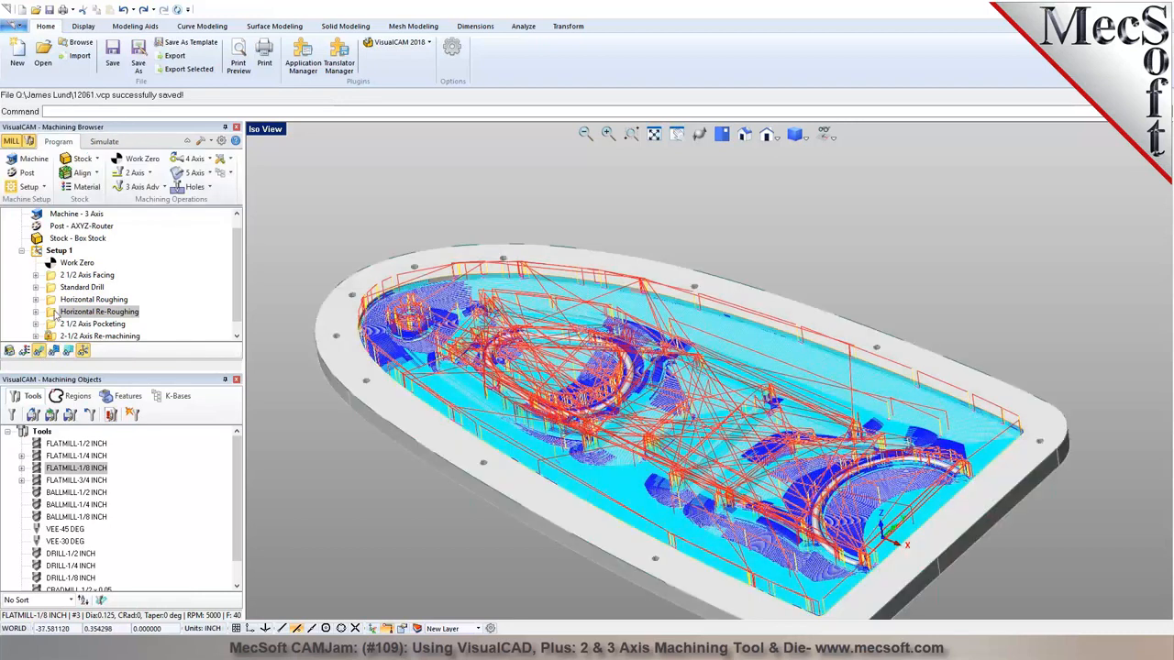
double_click(53, 313)
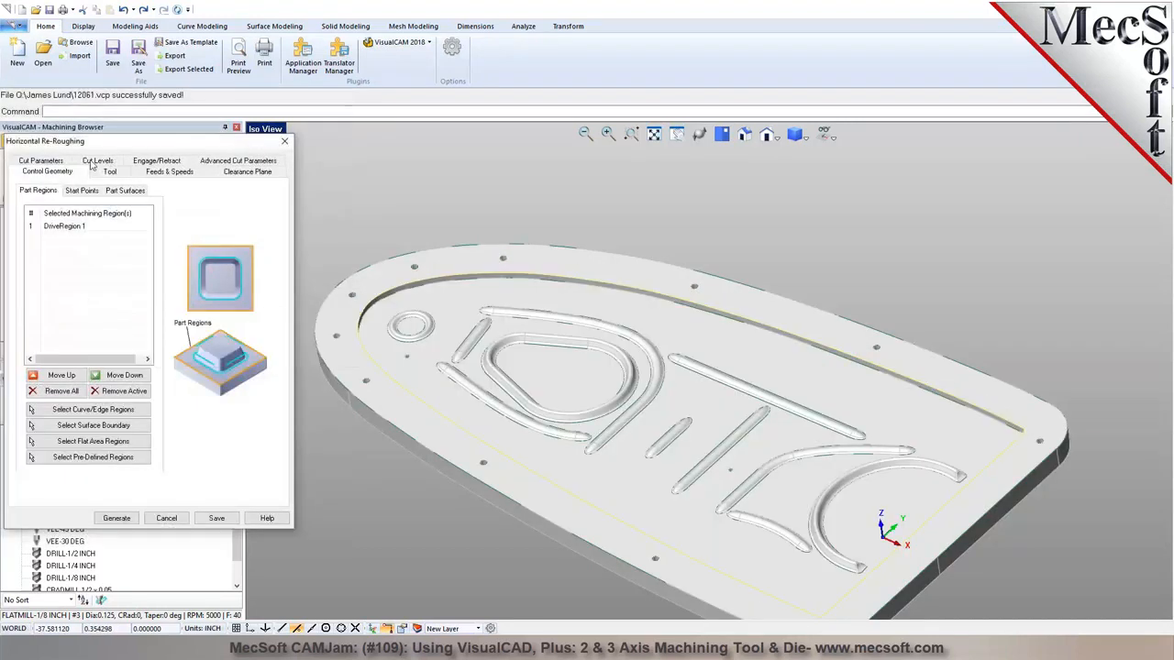
left_click(93, 171)
left_click(216, 518)
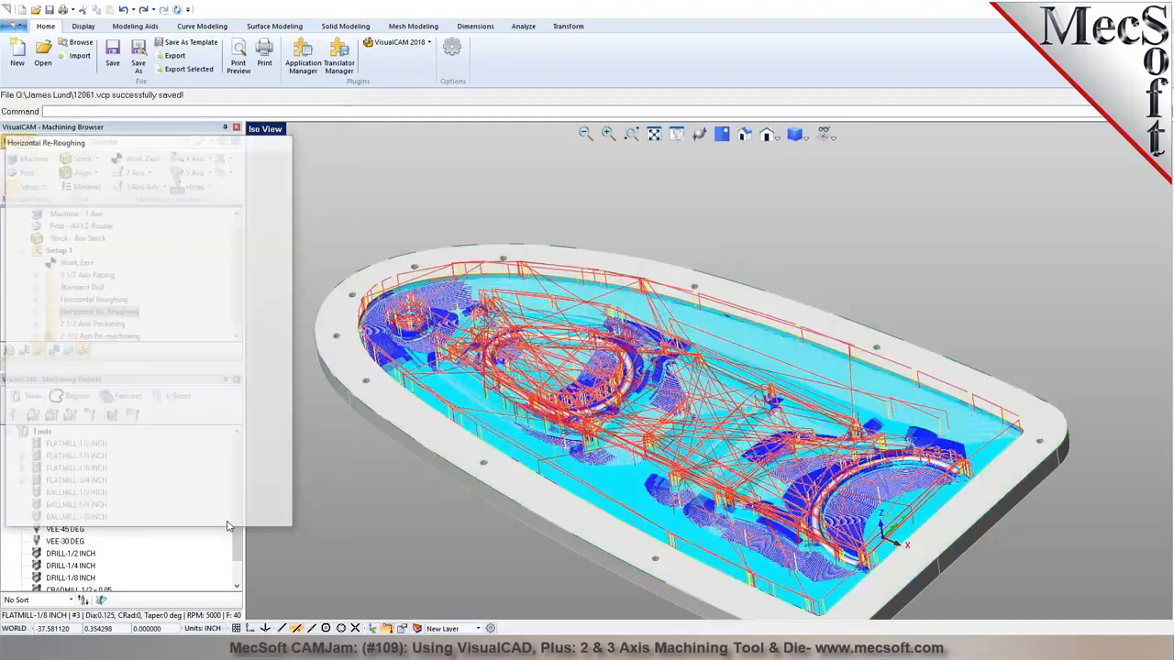
right_click(57, 316)
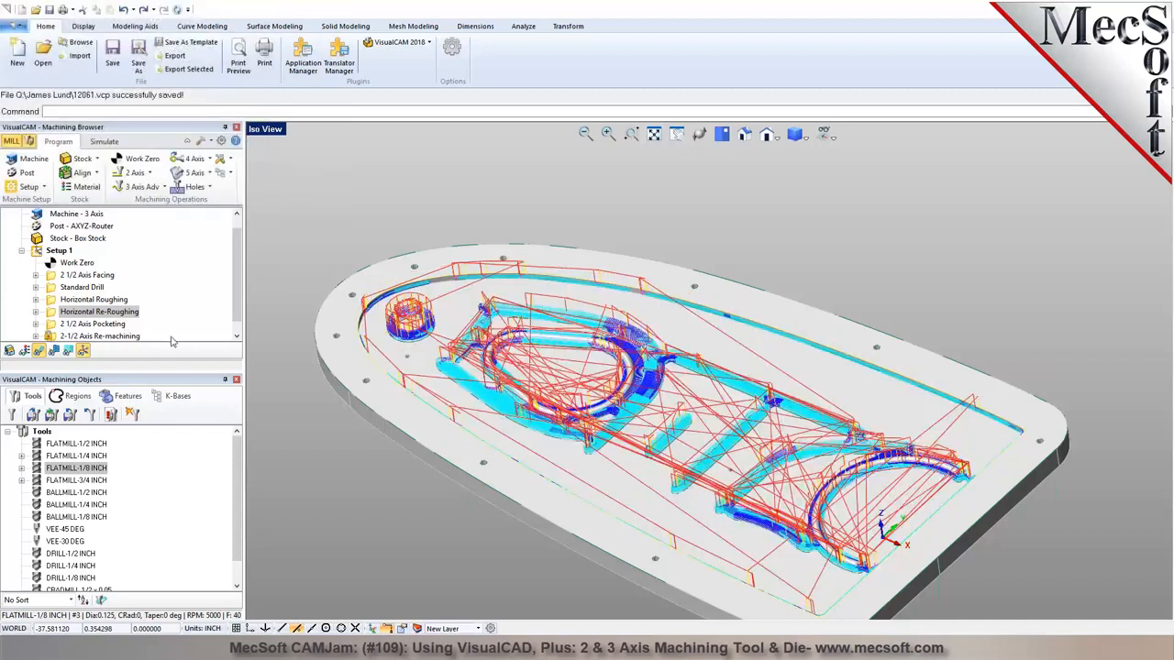
Simulate the Horizontal Re-Roughing to its end and inspect the cut stock around the ribs with the toolpath hidden
mouse_move(627, 342)
middle_mouse_down()
mouse_move(627, 356)
mouse_move(628, 312)
mouse_move(624, 330)
middle_mouse_up()
left_click(104, 142)
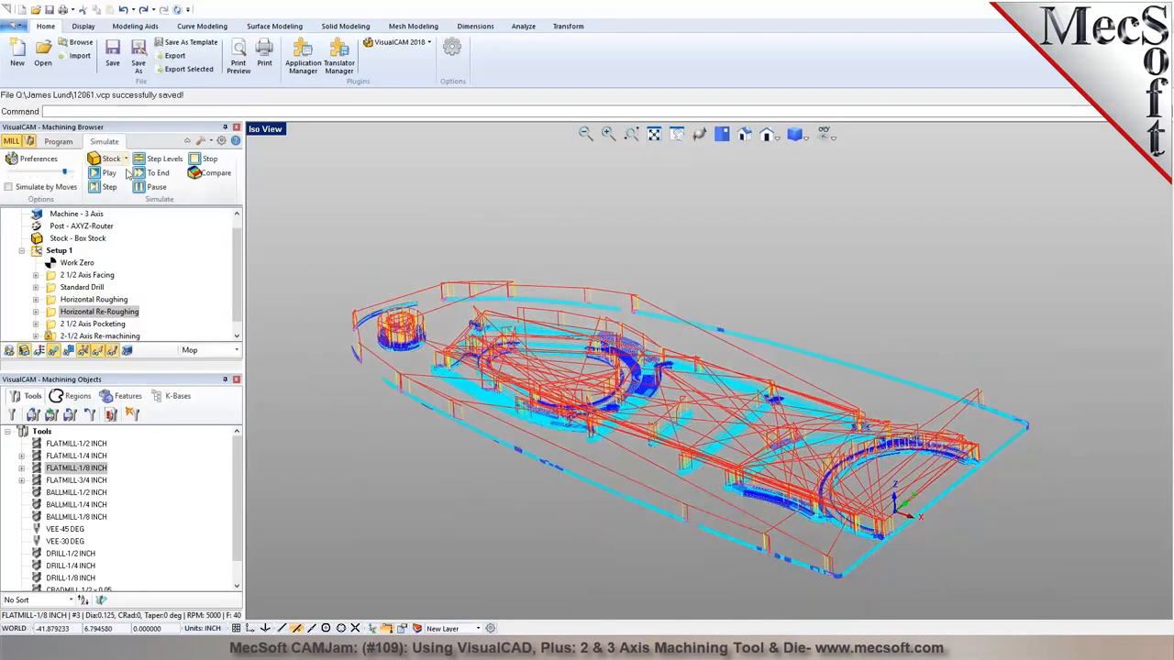
left_click(158, 172)
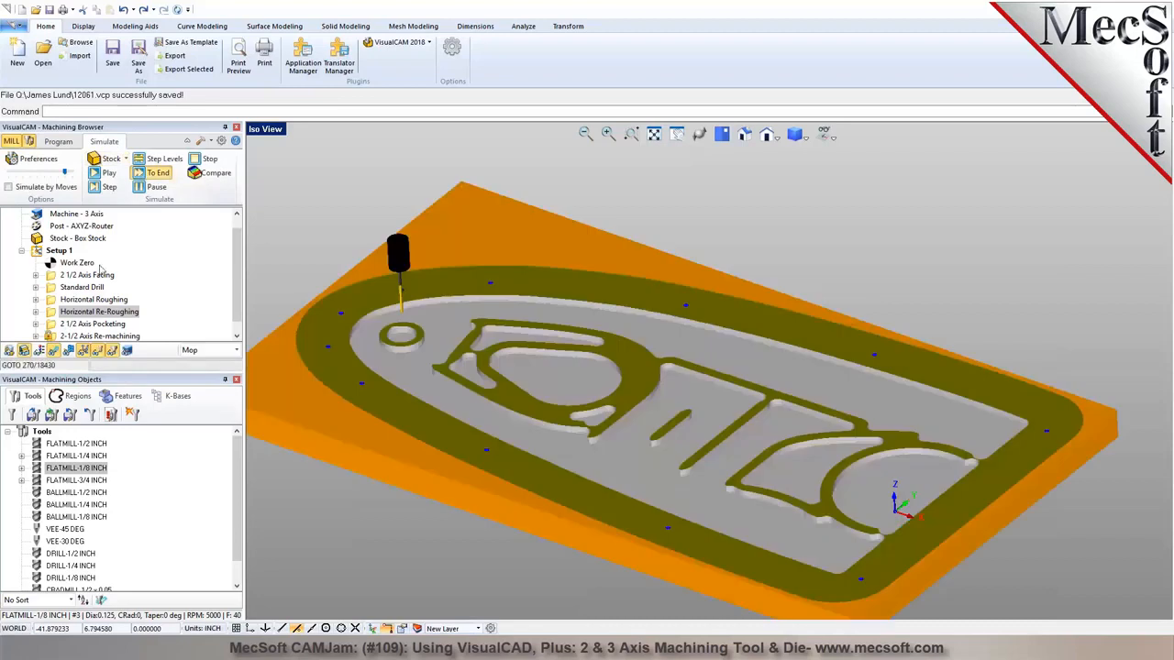
left_click(54, 355)
middle_click_drag(605, 348, 599, 381)
scroll(596, 381, "up", 3)
Start a 2 1/2 Axis Profiling operation following the pocketing, and hide the Level (0) layer to show only the curves from above
left_click(71, 142)
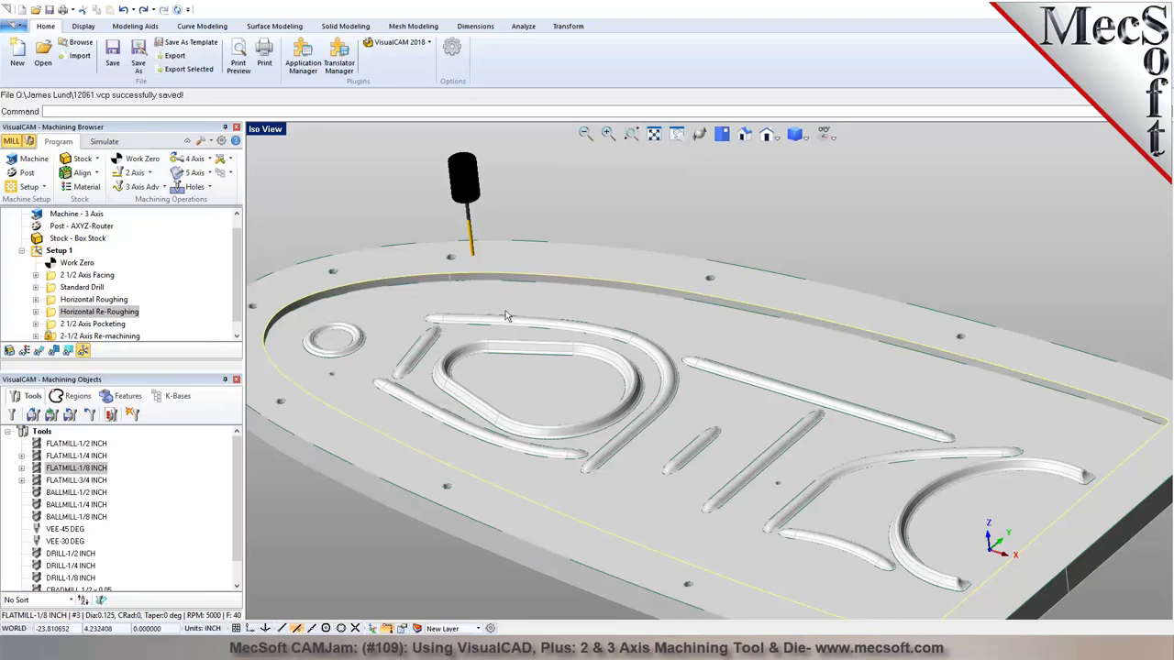
left_click(116, 324)
left_click(145, 174)
left_click(263, 198)
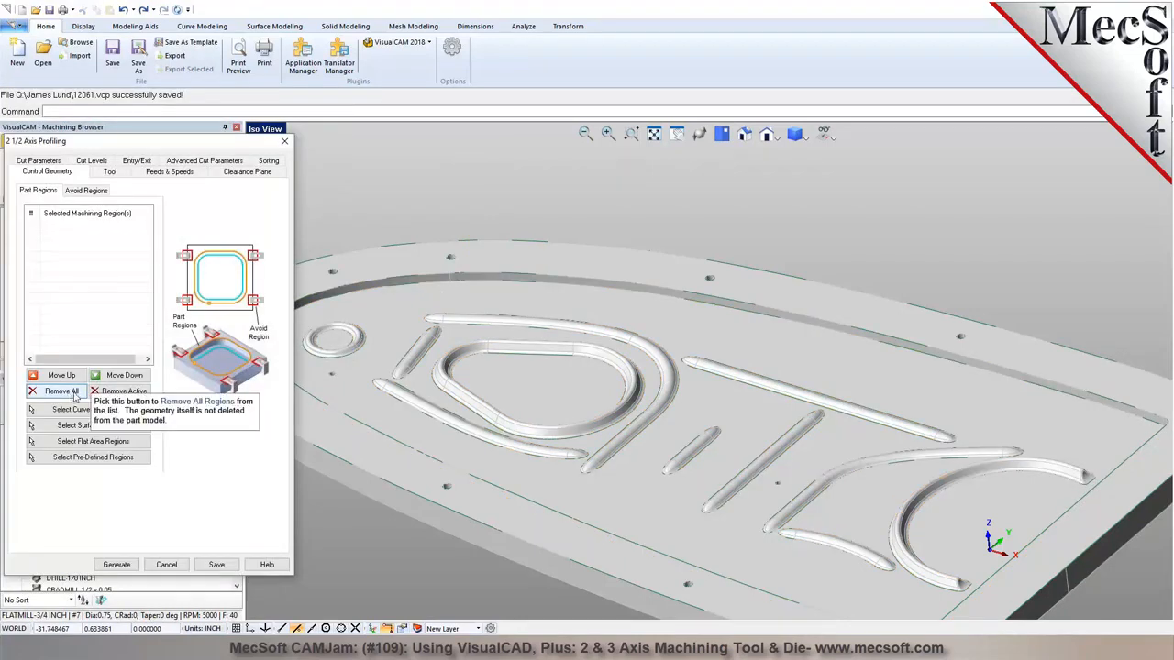
left_click(417, 629)
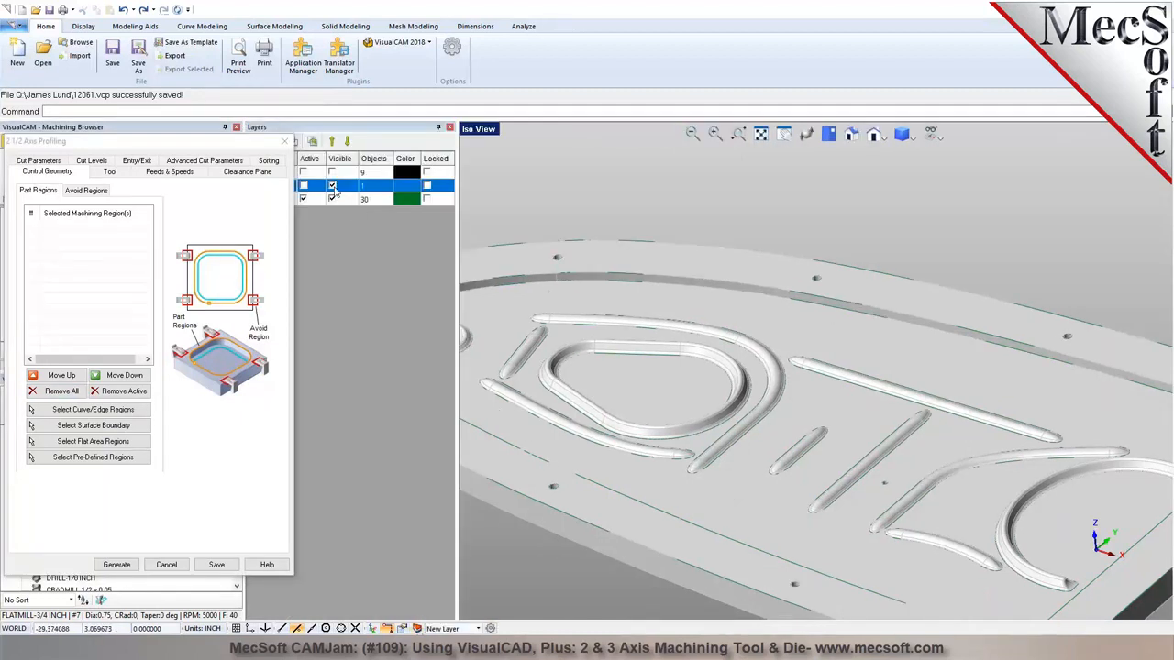
left_click(332, 186)
left_click(826, 135)
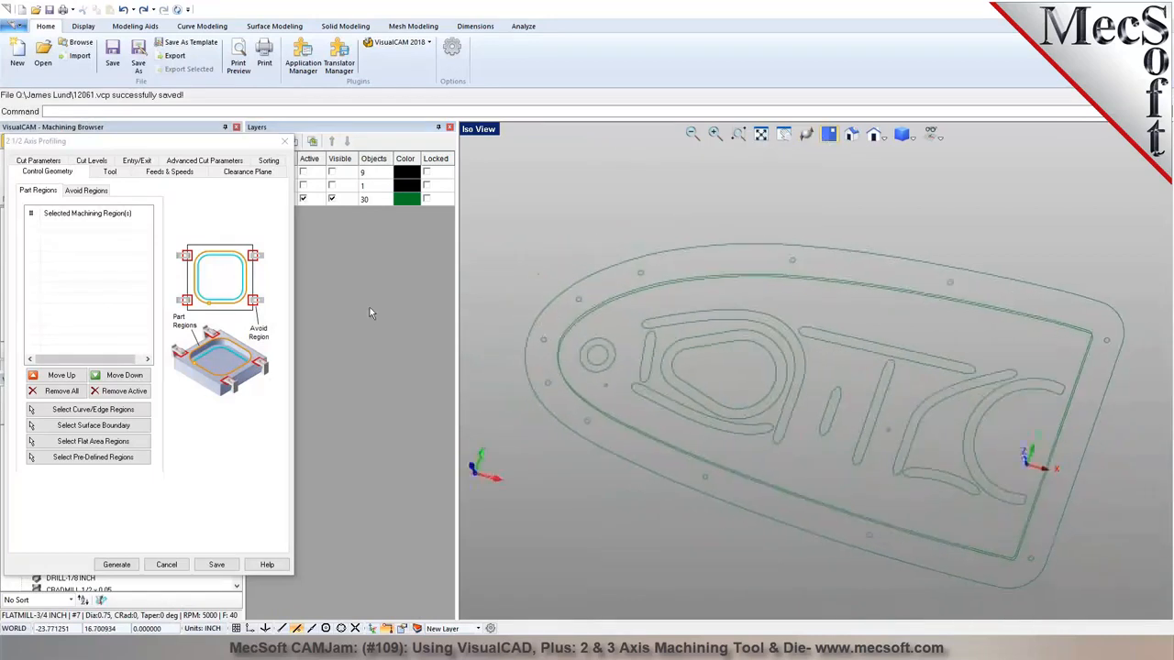
Select all the rib outlines and the pocket's boundary curve as profiling part regions, and show the Level (0) layer again
left_click(82, 411)
left_click_drag(604, 283, 1009, 446)
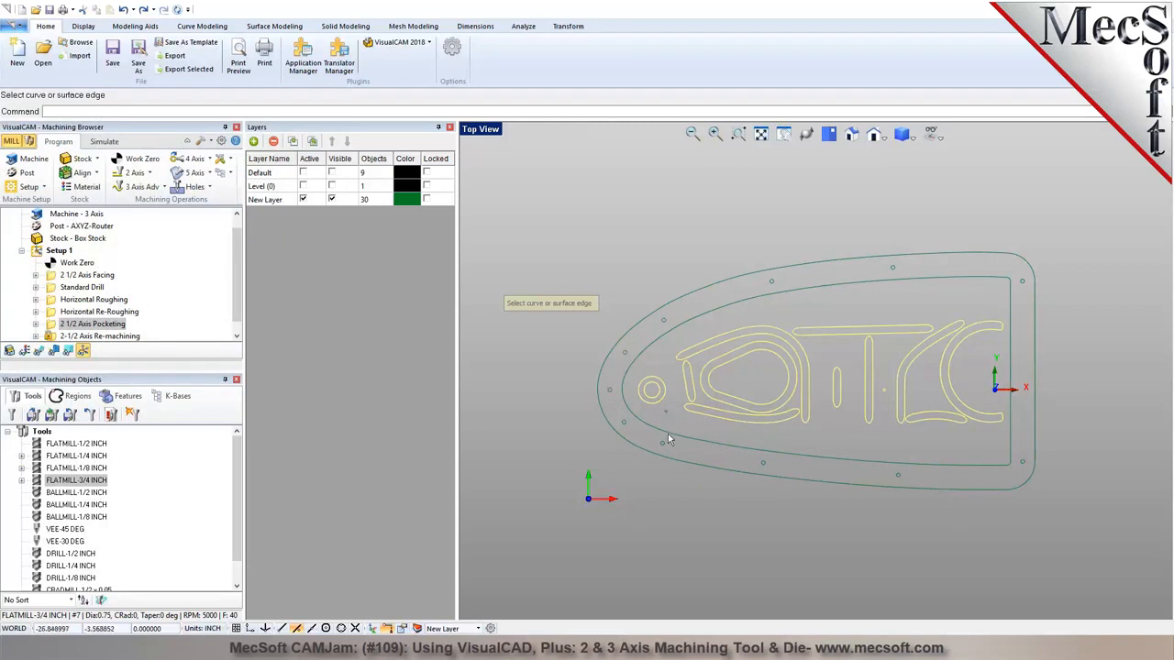
left_click(844, 458)
left_click(332, 185)
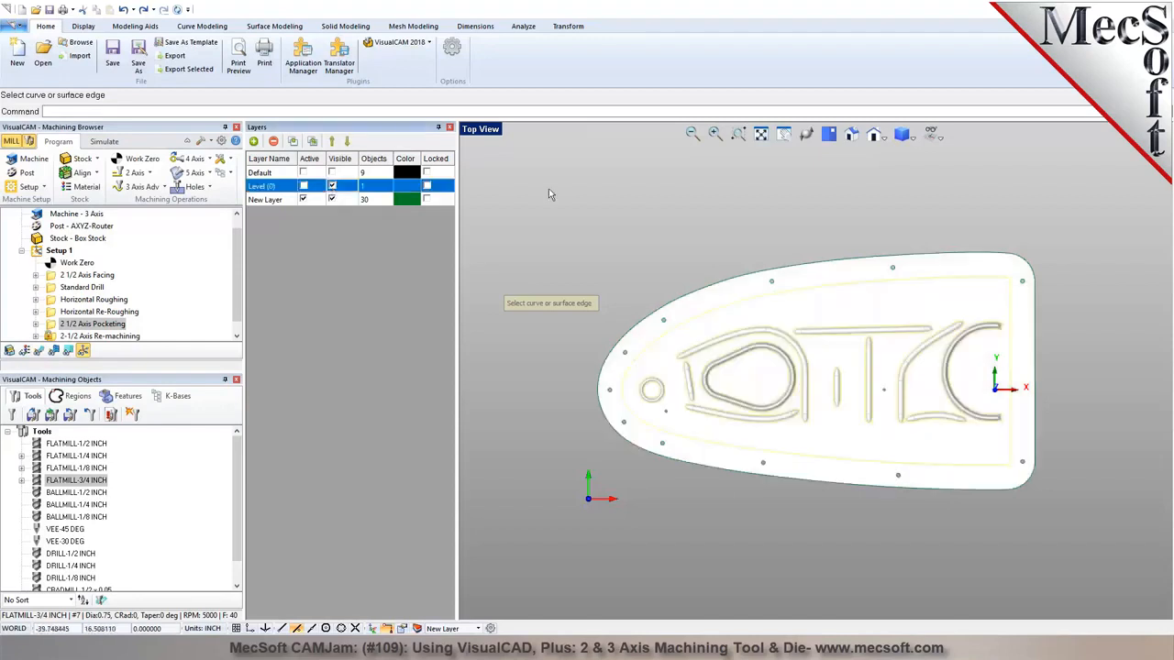
key("Return")
Assign the FLATMILL-1/4 INCH tool to the profiling, with Climb (Down Cut) direction and the cut side determined using the 3D model
left_click(110, 171)
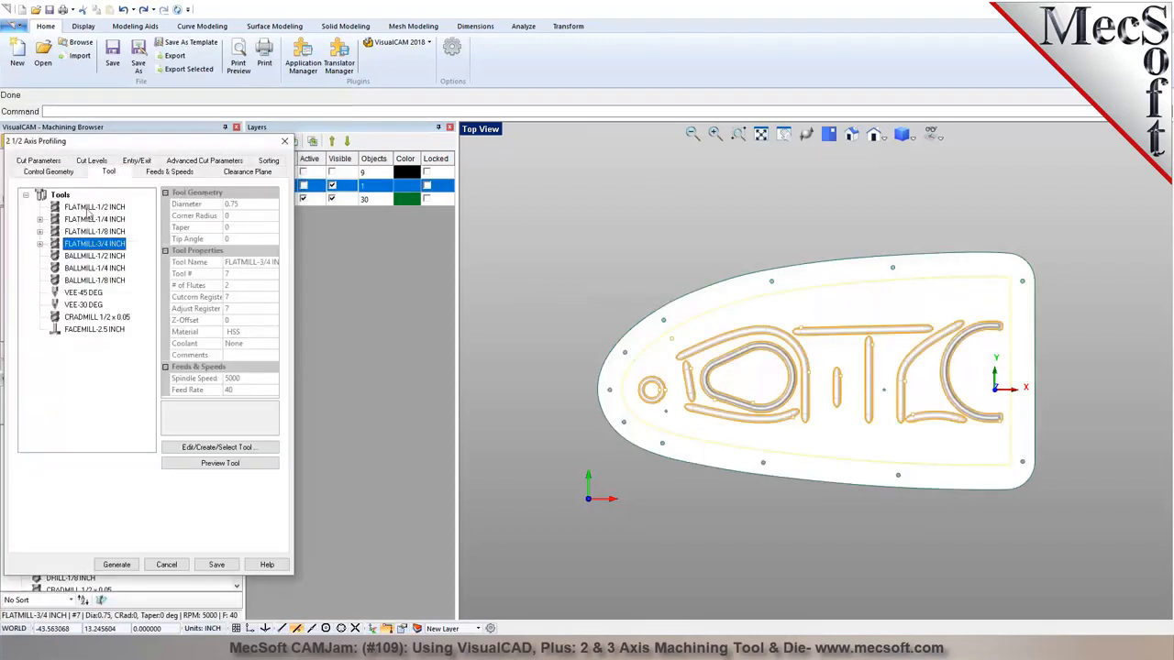
left_click(66, 221)
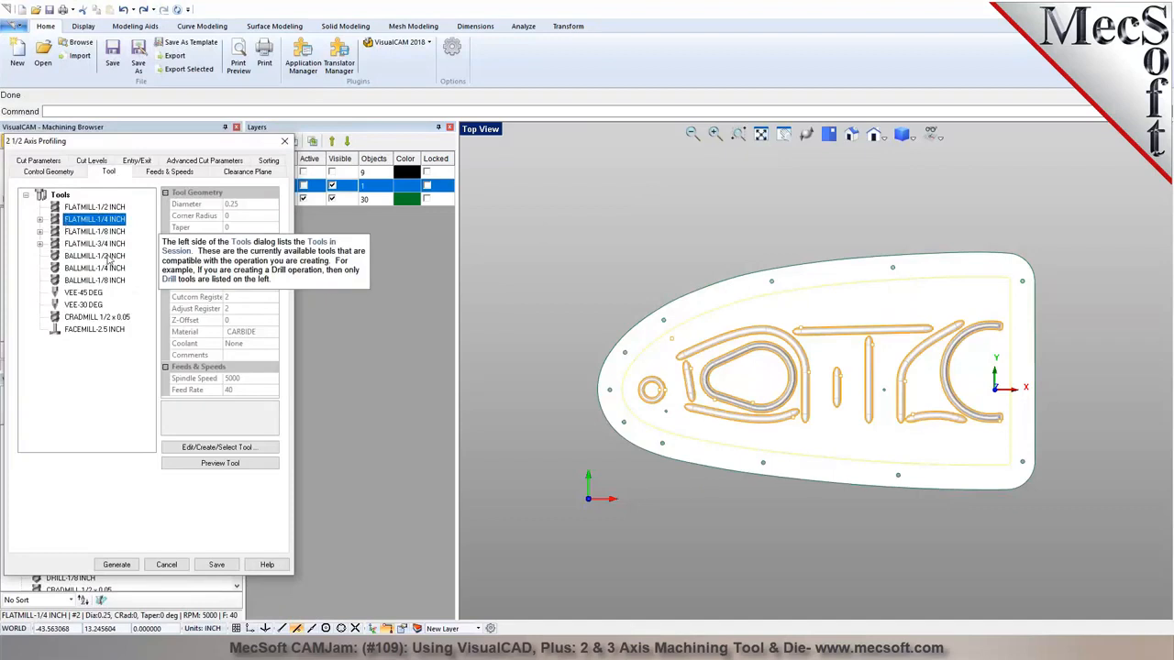
left_click(54, 161)
left_click(46, 280)
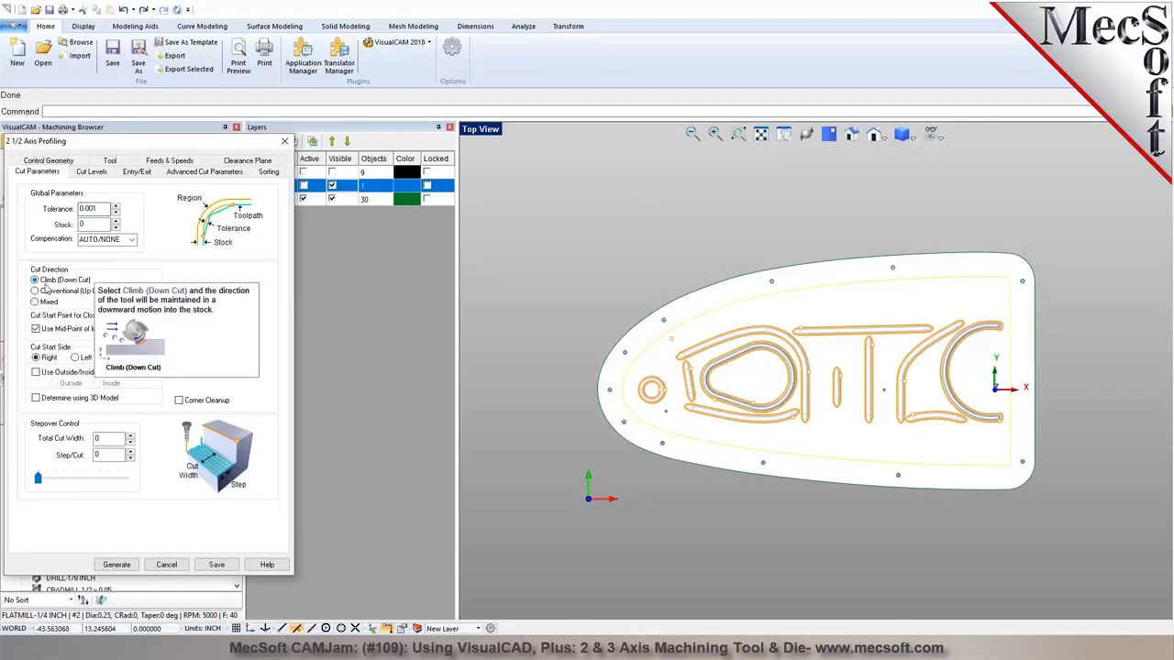
left_click(53, 374)
left_click(45, 378)
left_click(35, 398)
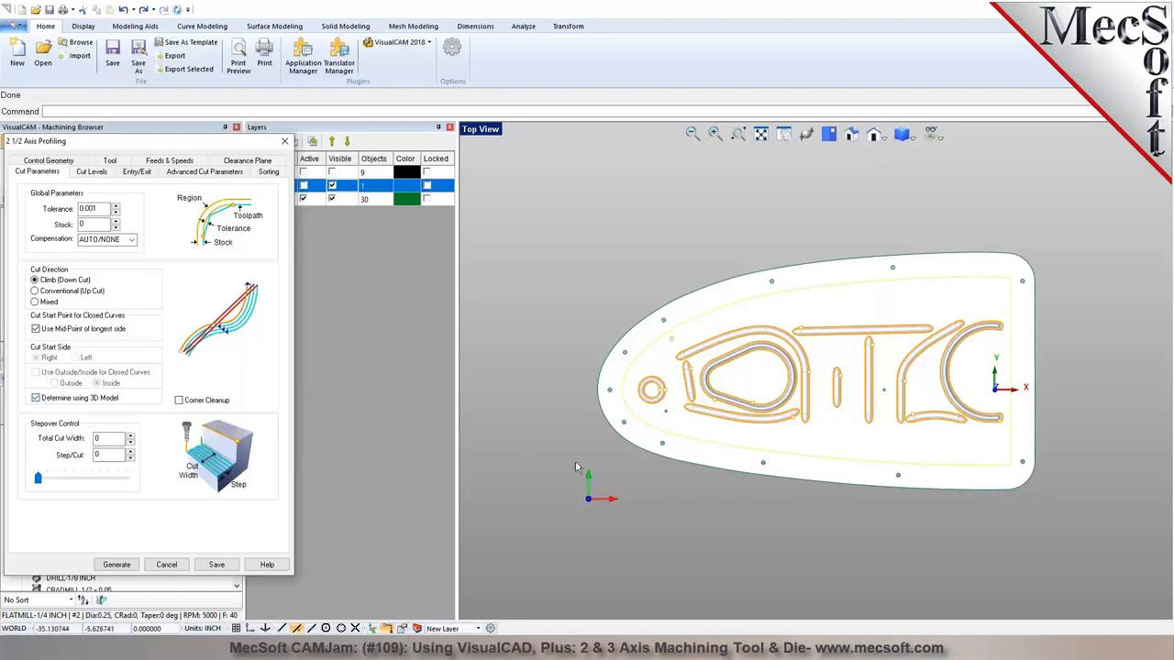
Set the profiling's entry motions to Along Path with a 10 degree angle and 0.05 height
left_click(851, 135)
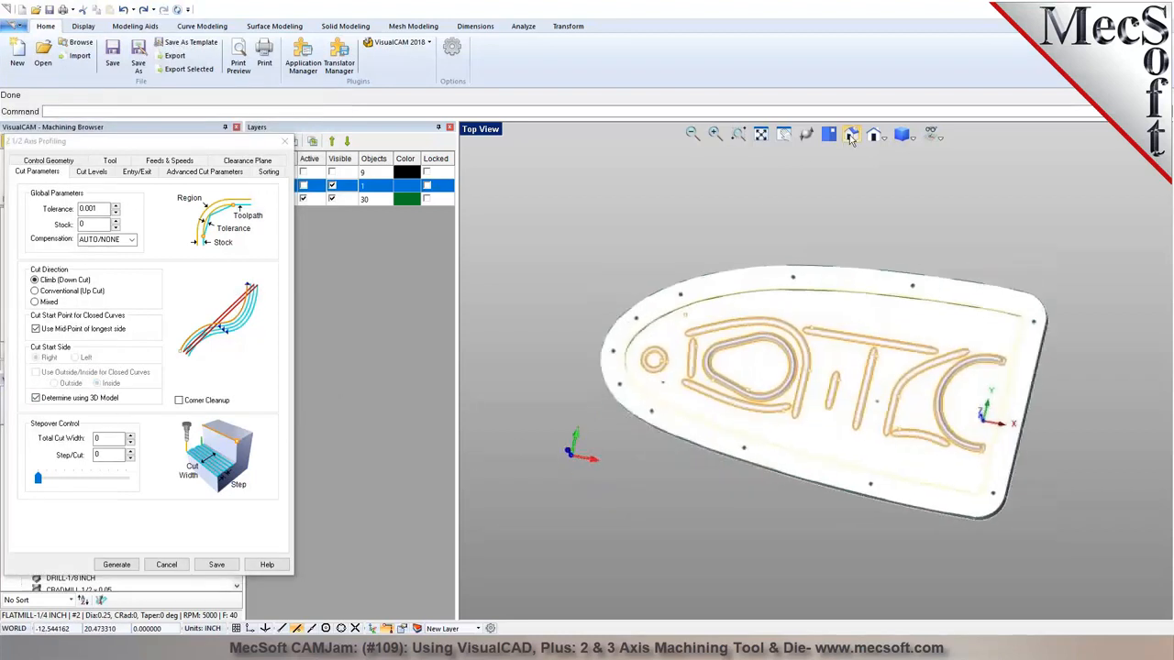
left_click(81, 174)
left_click(139, 173)
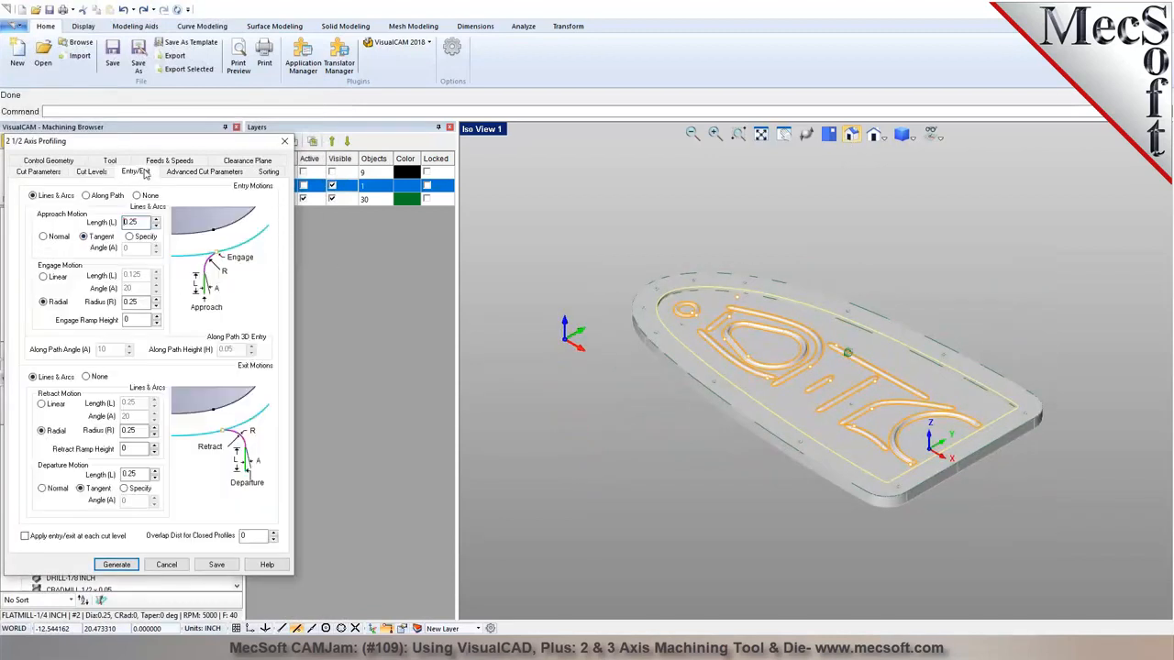
left_click(105, 196)
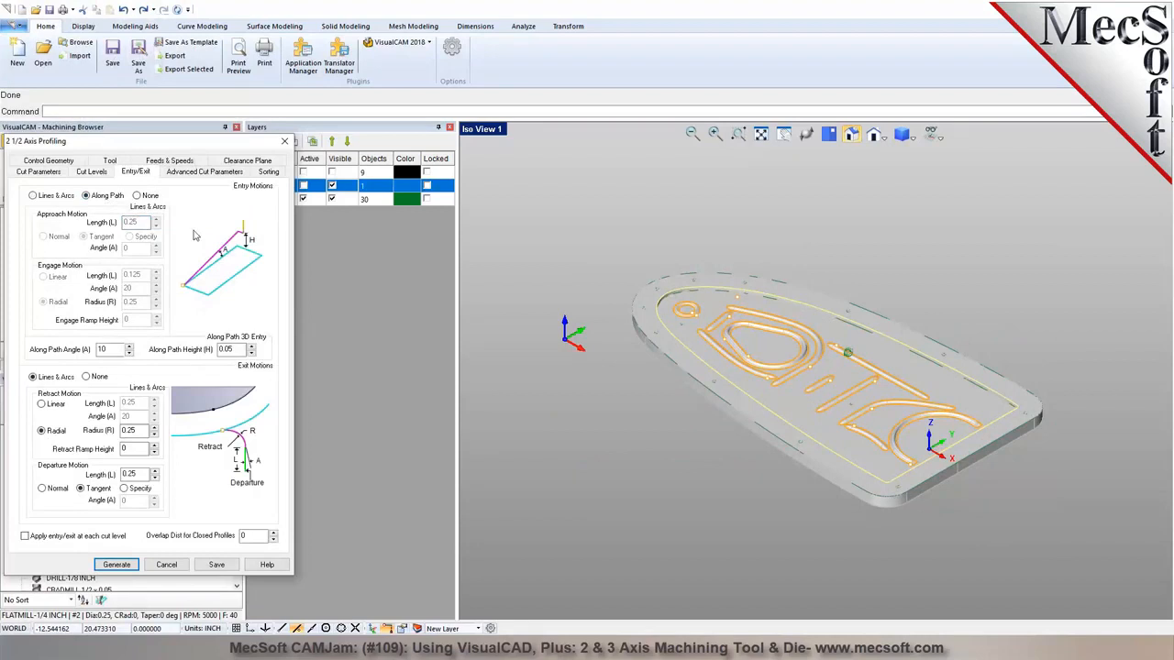
Generate the 2 1/2 Axis Profiling toolpath and move the operation ahead of 2 1/2 Axis Pocketing in Setup 1
left_click(204, 175)
left_click_drag(121, 282, 123, 281)
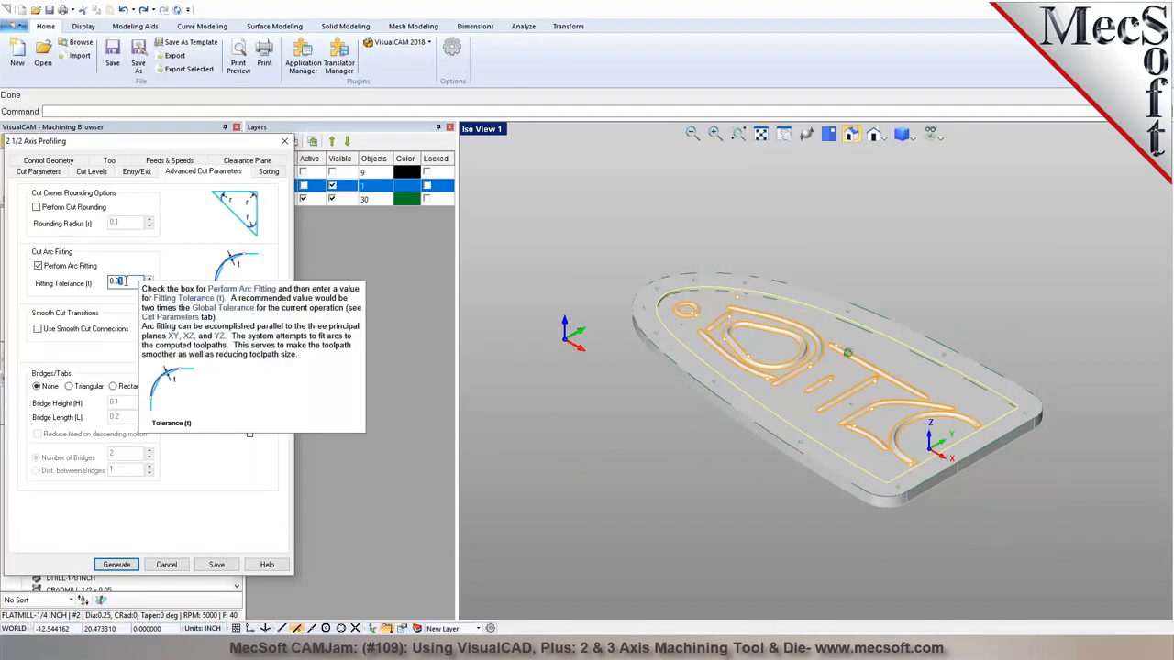
left_click(267, 172)
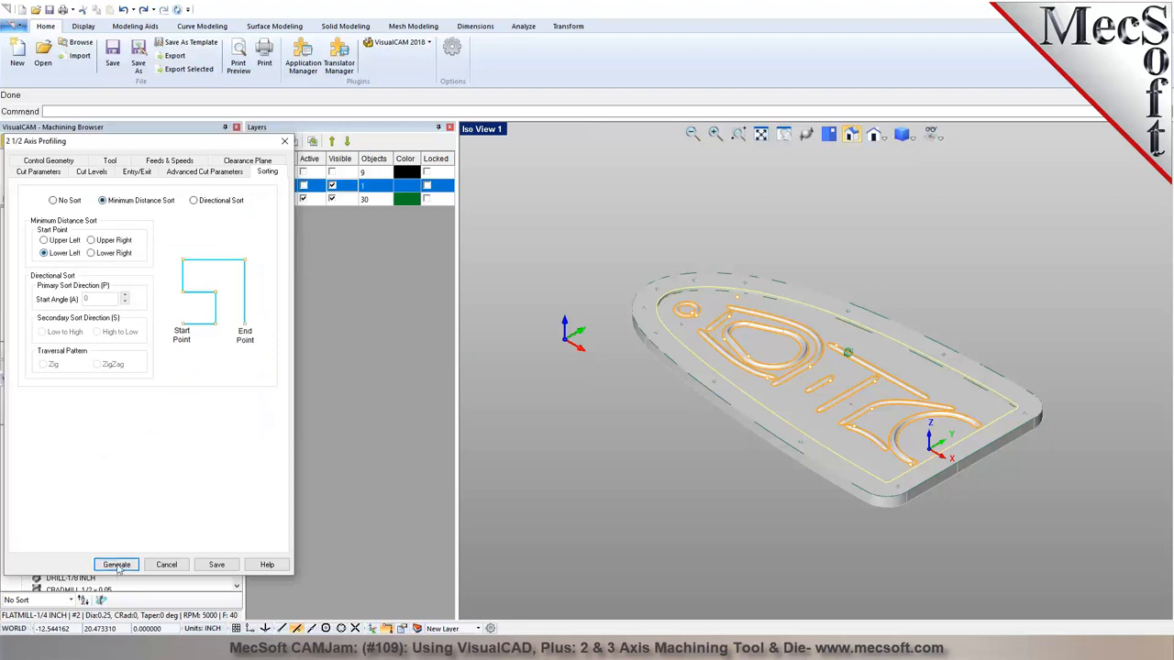
left_click(117, 565)
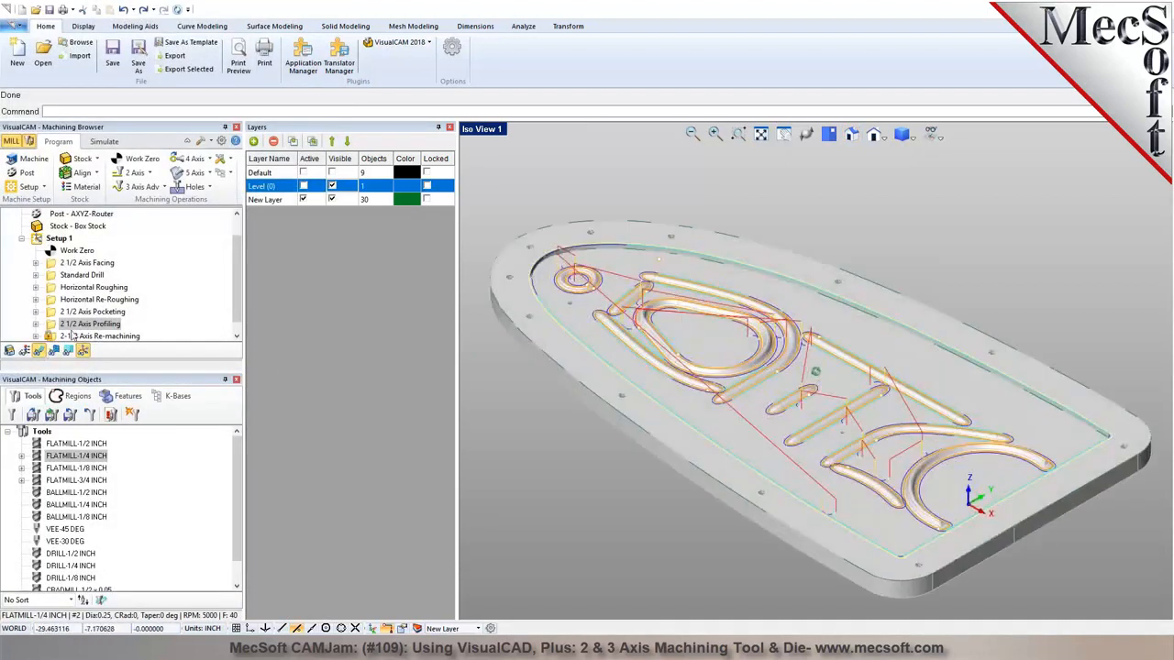
left_click_drag(52, 327, 57, 310)
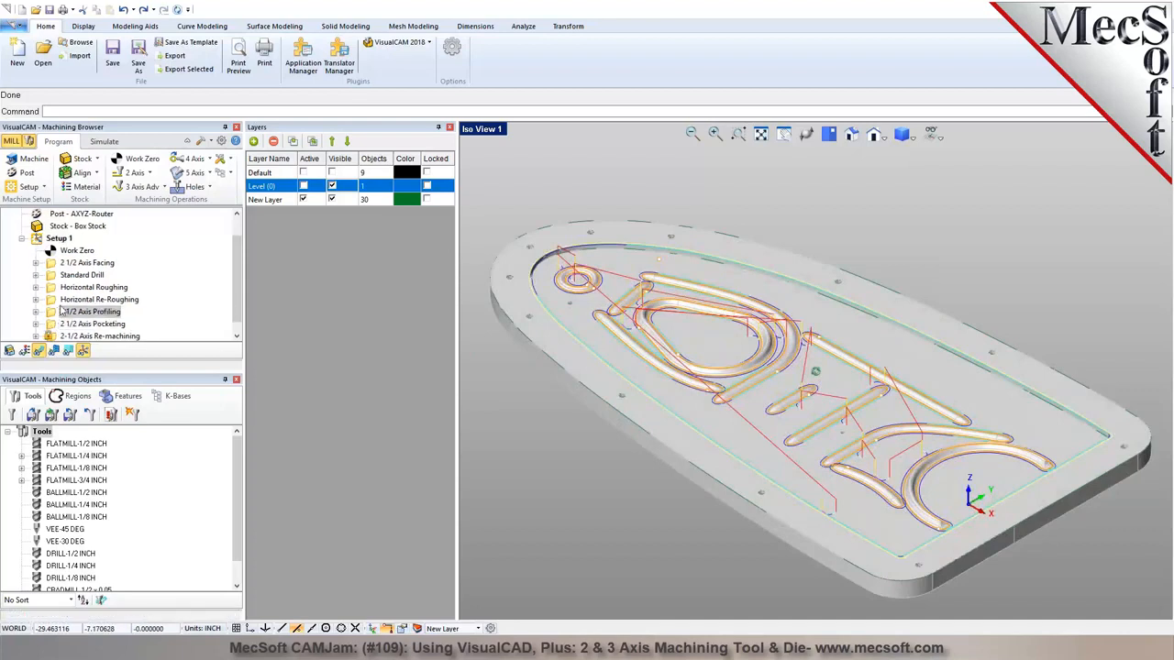
Set the profiling's exit motions to None and regenerate its toolpath
scroll(683, 287, "up", 3)
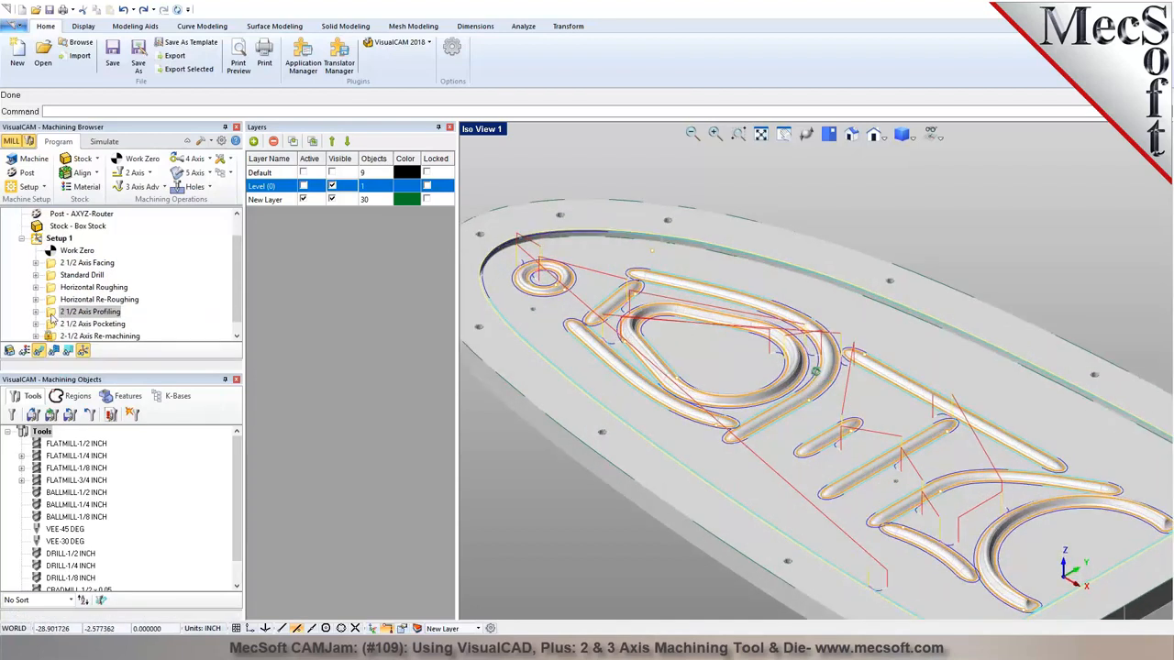
double_click(55, 313)
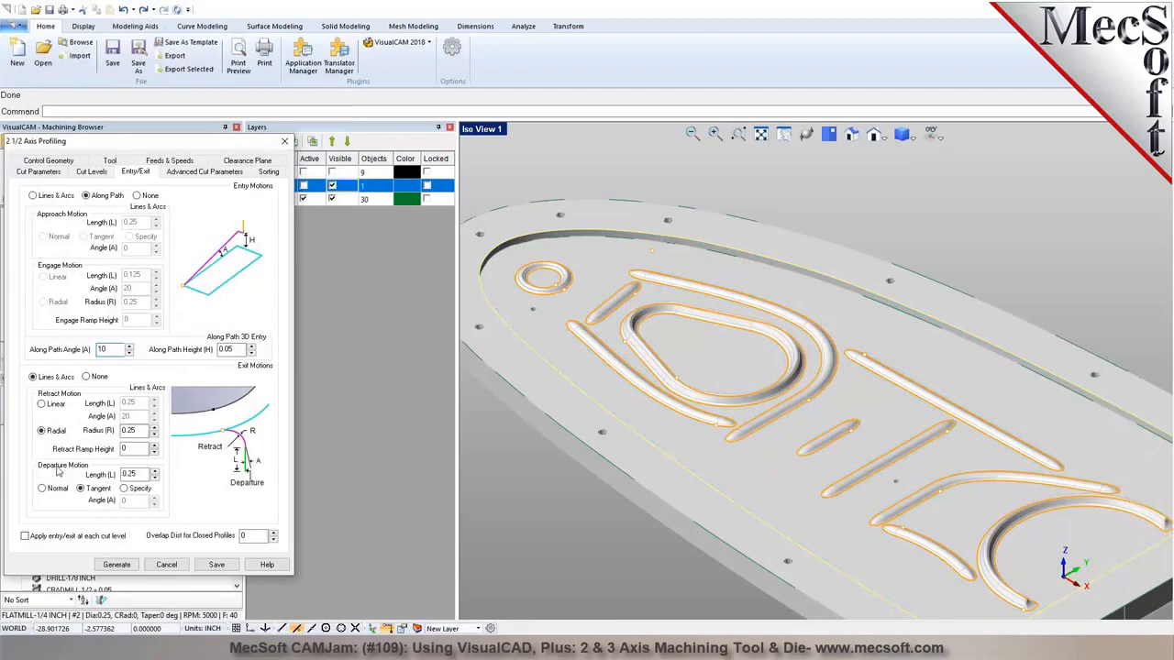
left_click(95, 378)
left_click(116, 564)
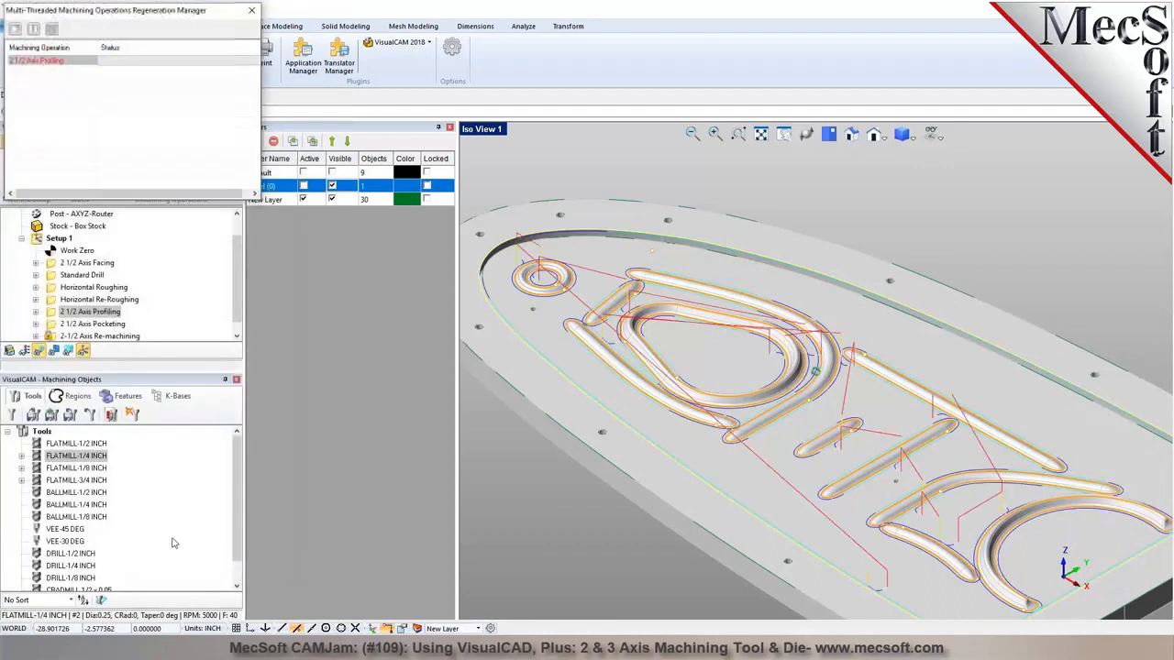
Play the simulation of the 2 1/2 Axis Profiling toolpath around the ribs and the pocket boundary
left_click(104, 141)
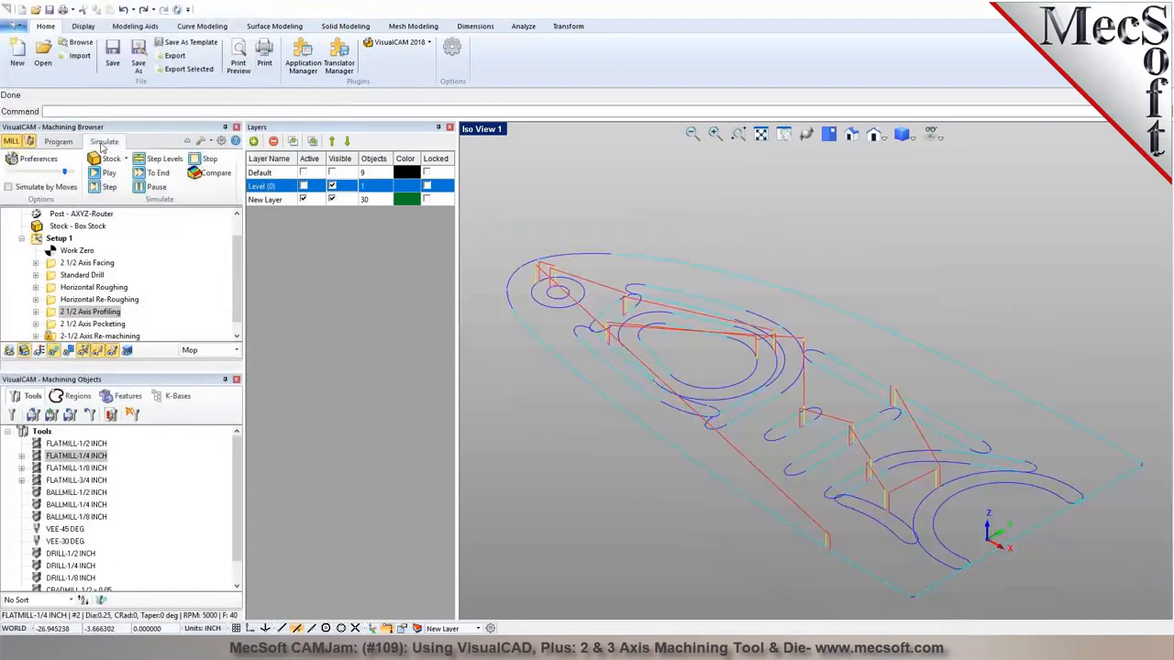
left_click(105, 172)
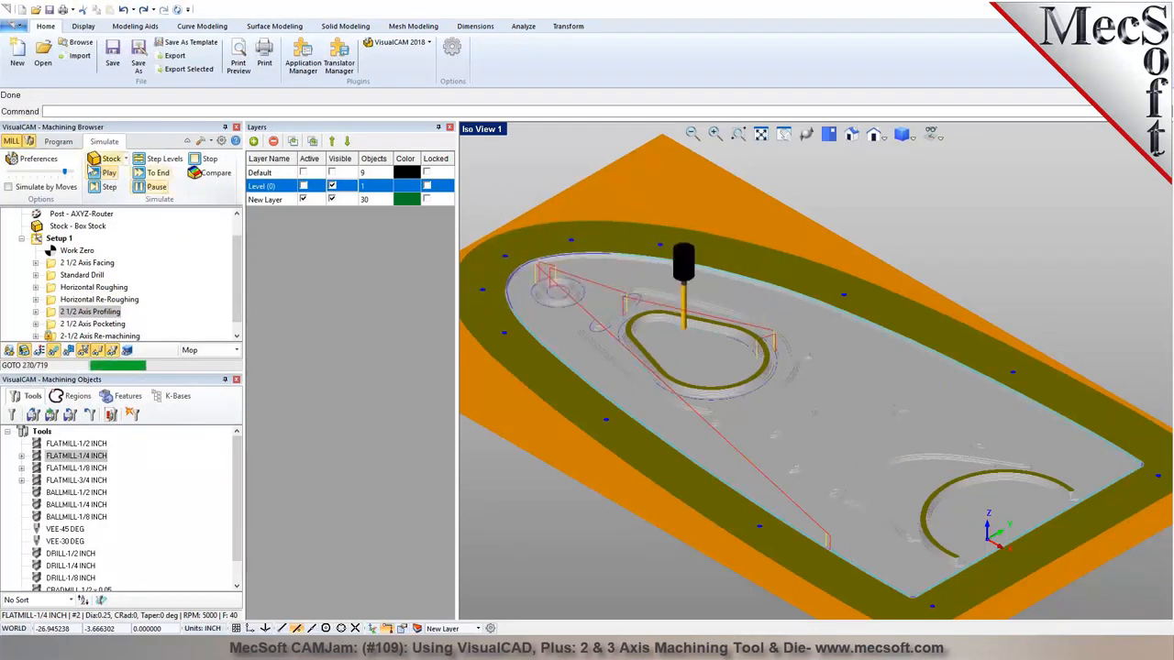
left_click(58, 142)
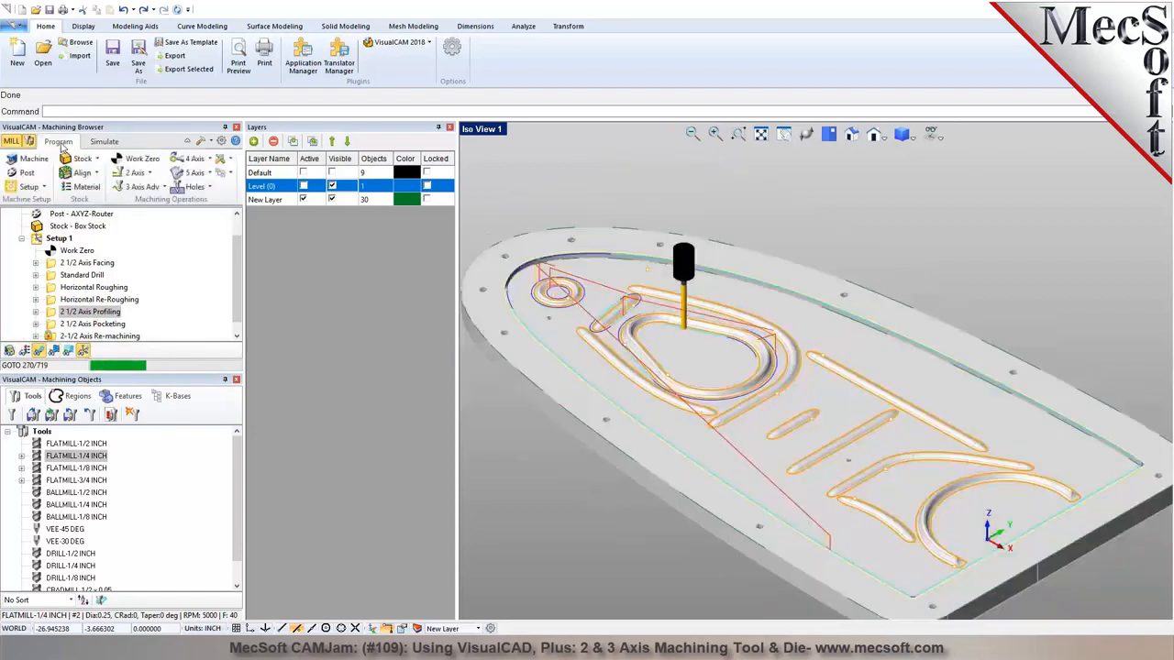
Set the profiling's cut geometry location to Pick Top at 1.43733 by picking a point at the pocket's upper edge
double_click(60, 312)
left_click(92, 160)
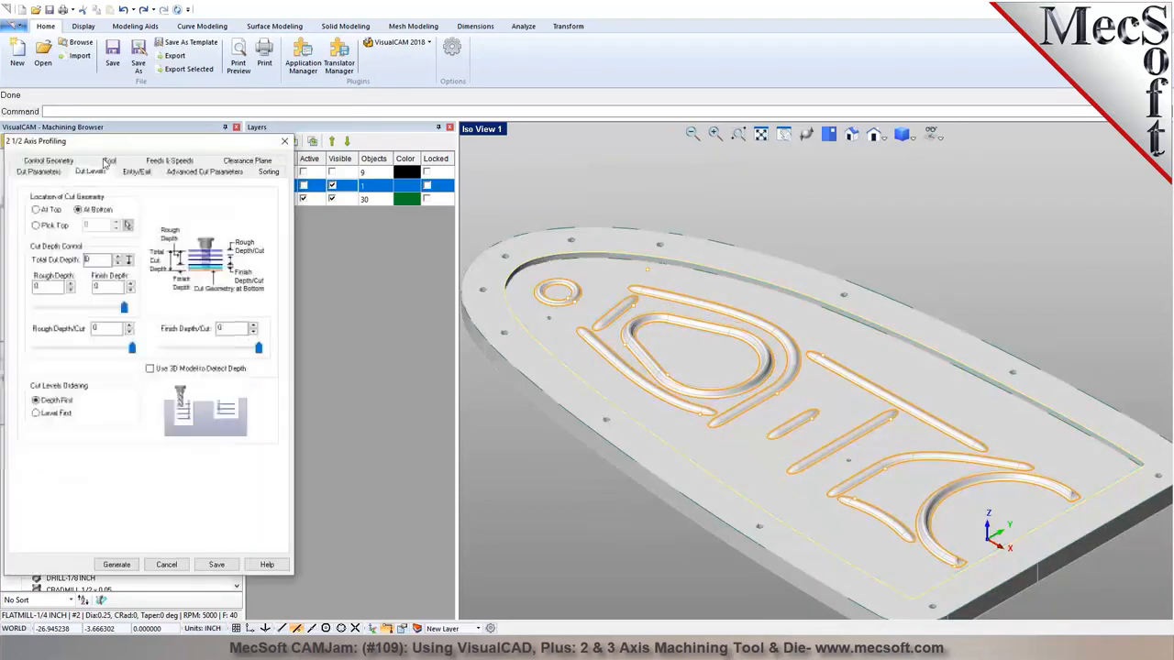
left_click(58, 228)
left_click(127, 225)
scroll(658, 259, "up", 3)
left_click(659, 259)
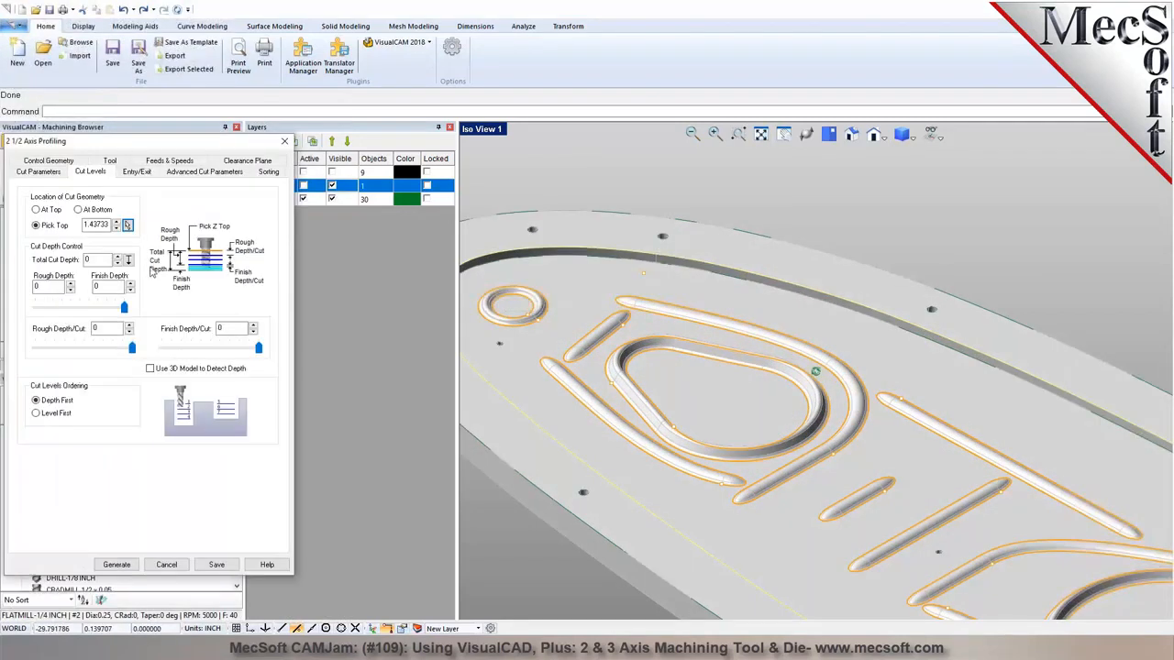
Set the profiling total cut depth to 0.335 inch by picking the pocket wall's upper and lower edges, and generate the toolpath
left_click(128, 261)
left_click(793, 285)
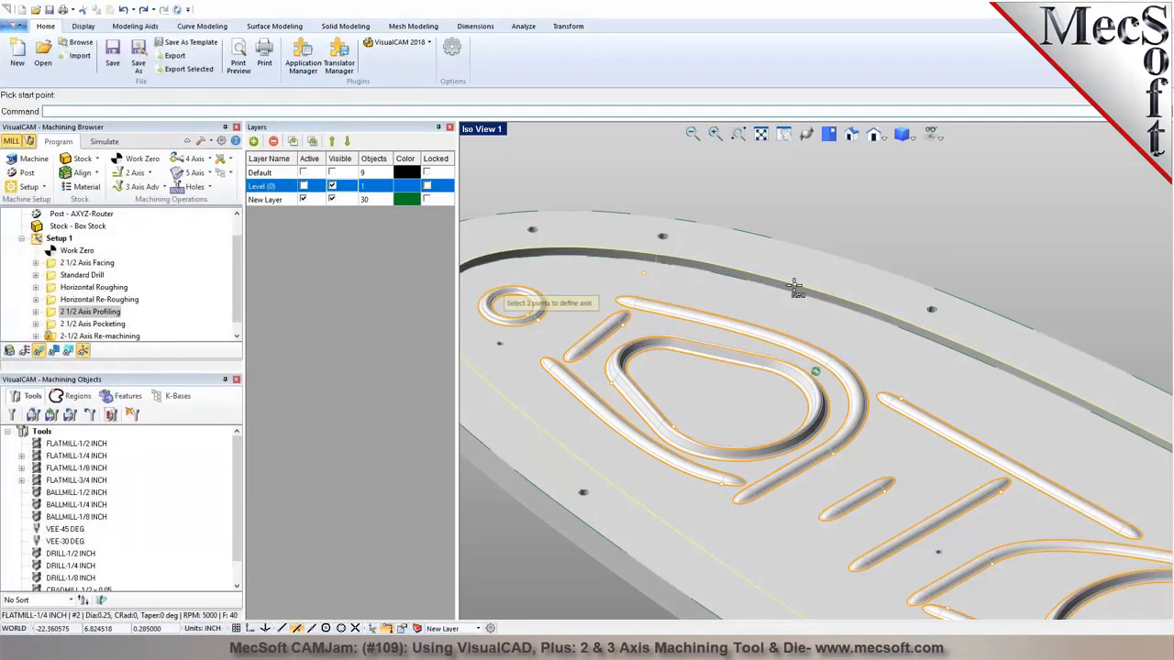
scroll(702, 285, "up", 4)
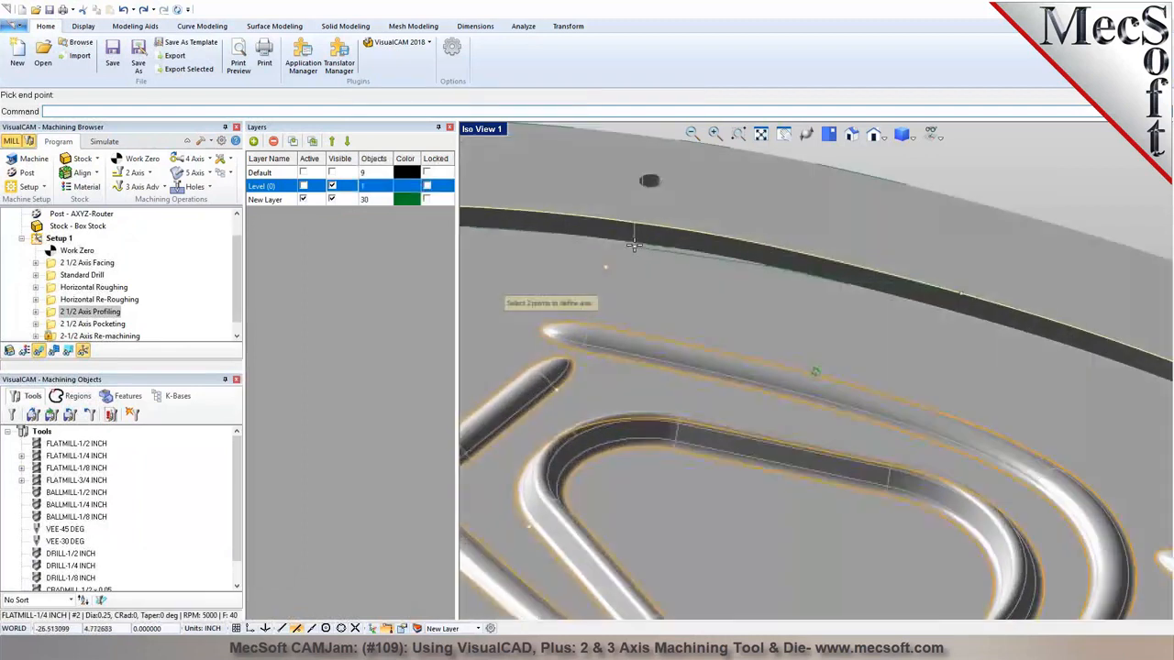
left_click(635, 243)
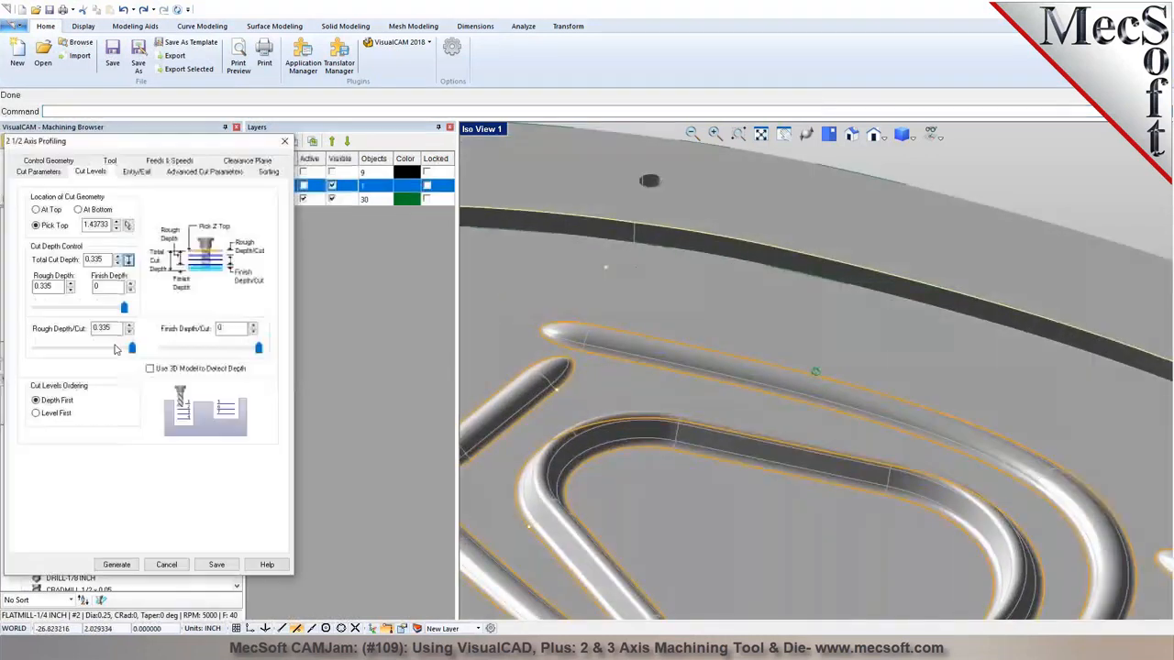
left_click(117, 564)
scroll(783, 359, "down", 5)
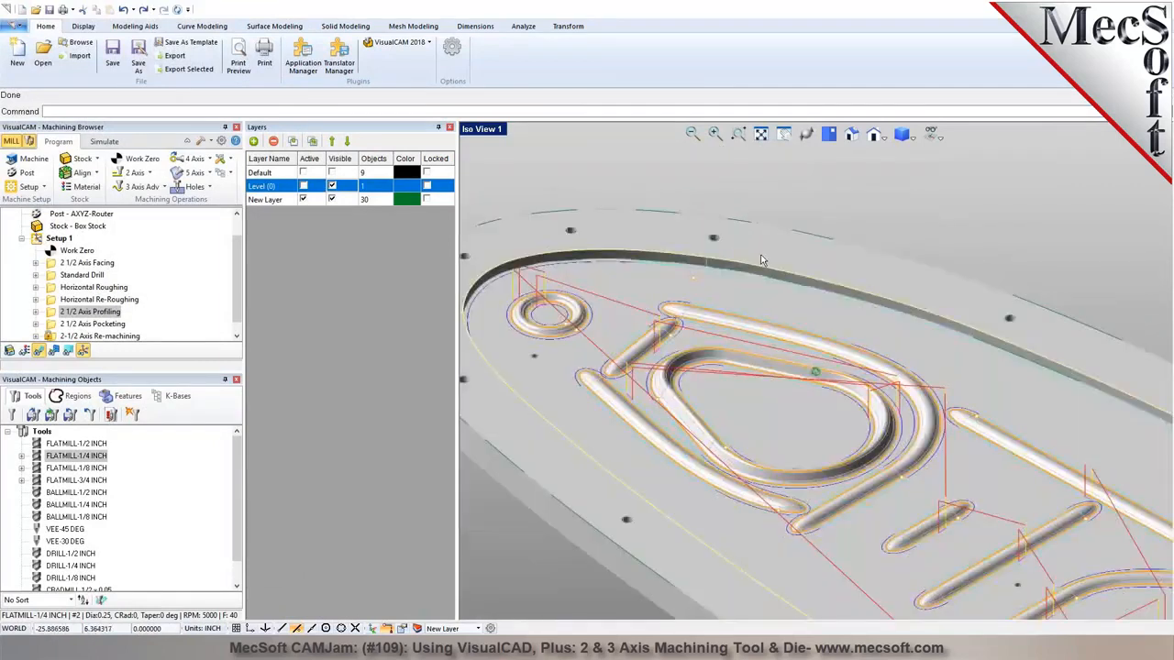
Simulate the 2 1/2 Axis Profiling toolpath with the 1/4 inch flat mill
left_click(104, 141)
left_click(110, 173)
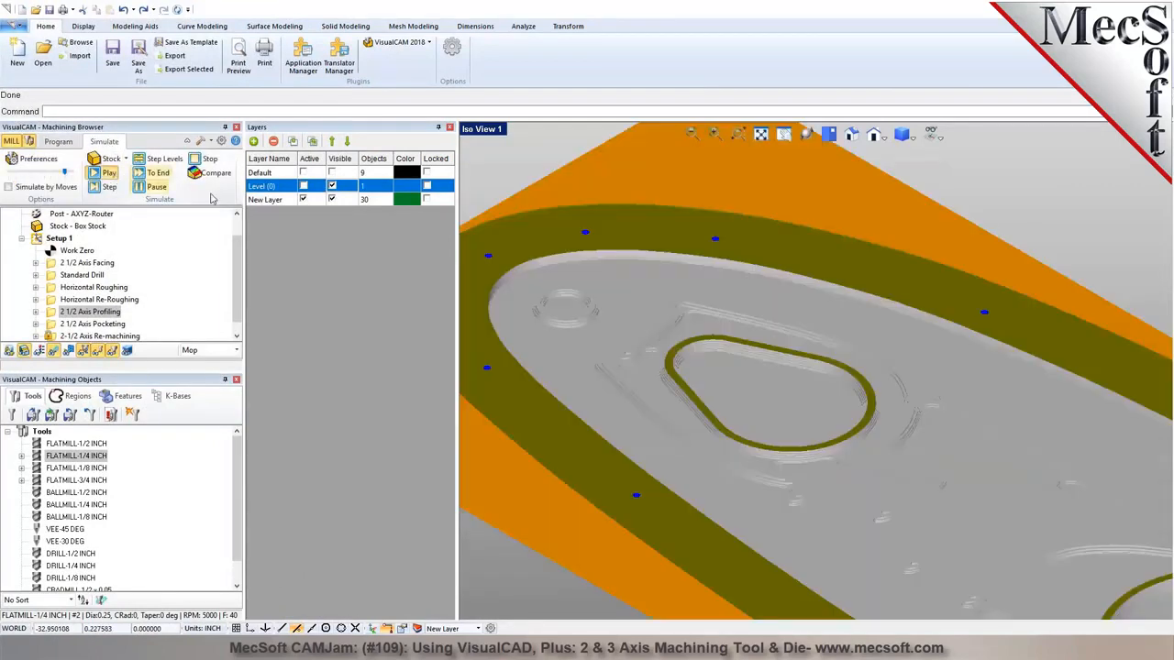
scroll(496, 252, "down", 2)
scroll(641, 250, "down", 1)
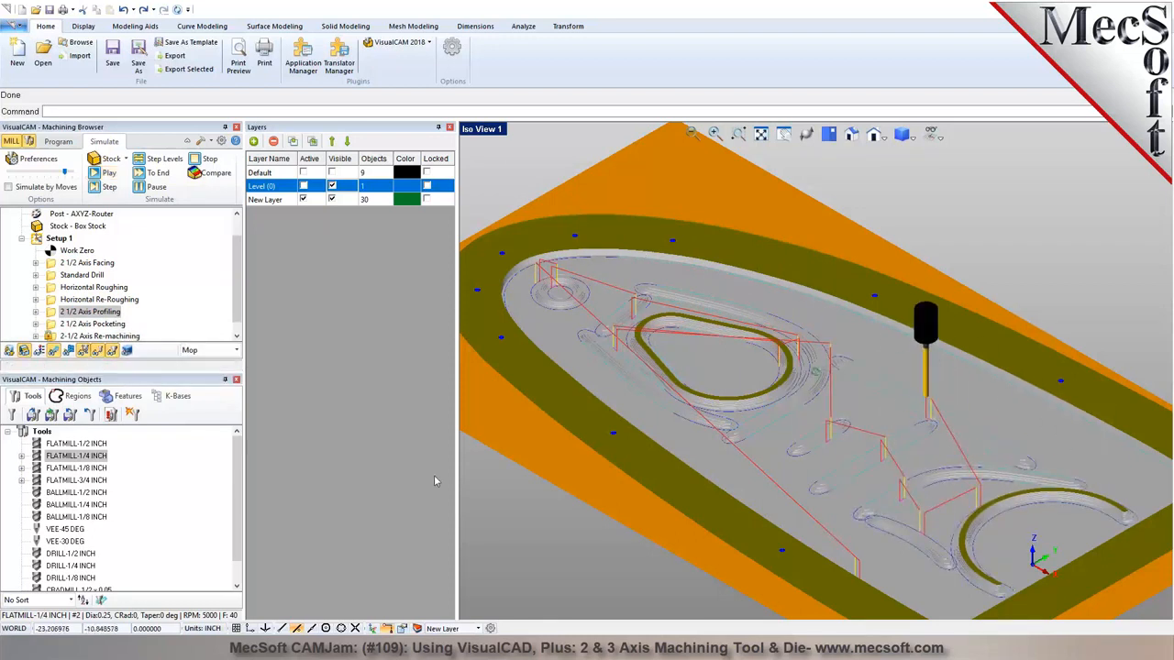
Assign the FLATMILL-1/8 INCH tool to the 2 1/2 Axis Profiling operation and regenerate its toolpath
left_click(35, 469)
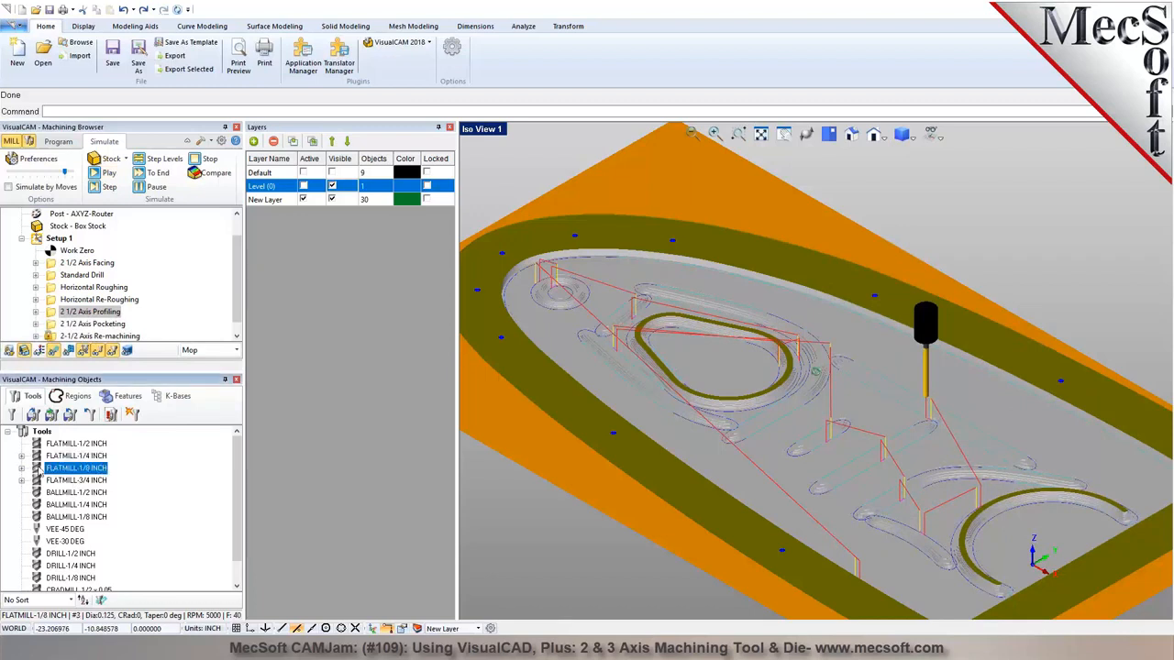
left_click(41, 431)
right_click(55, 313)
left_click(66, 323)
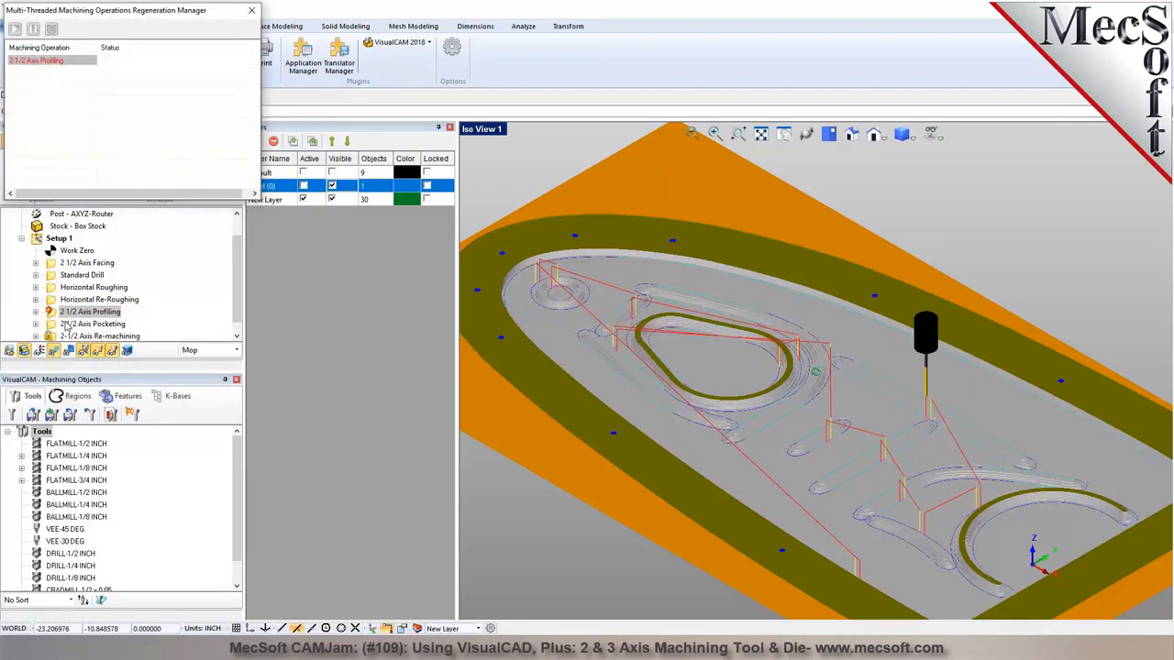
Simulate the profiling operation with the 1/8 inch flat mill through to the end, and close the layer list
left_click(105, 175)
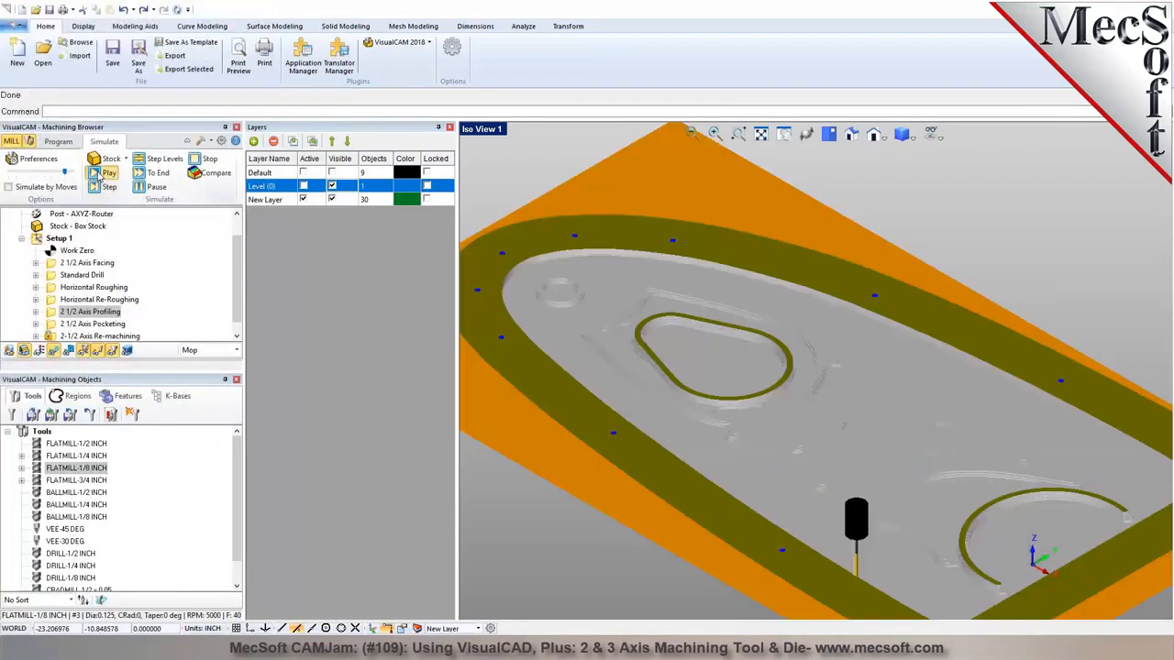
left_click(149, 187)
left_click(147, 175)
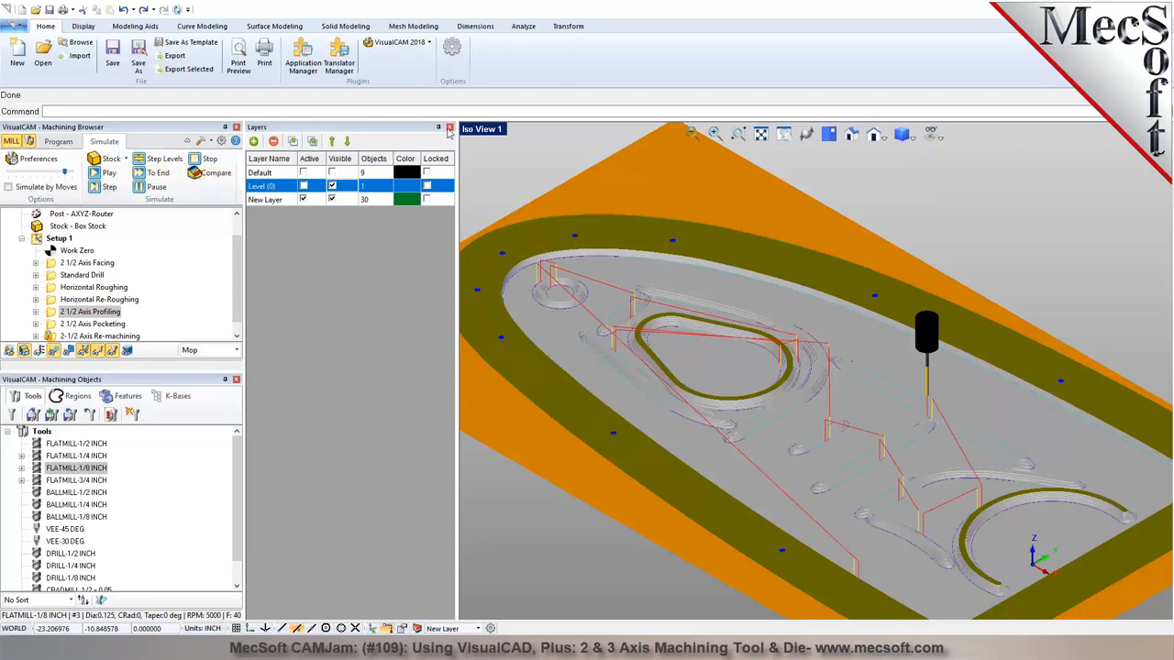
left_click(449, 128)
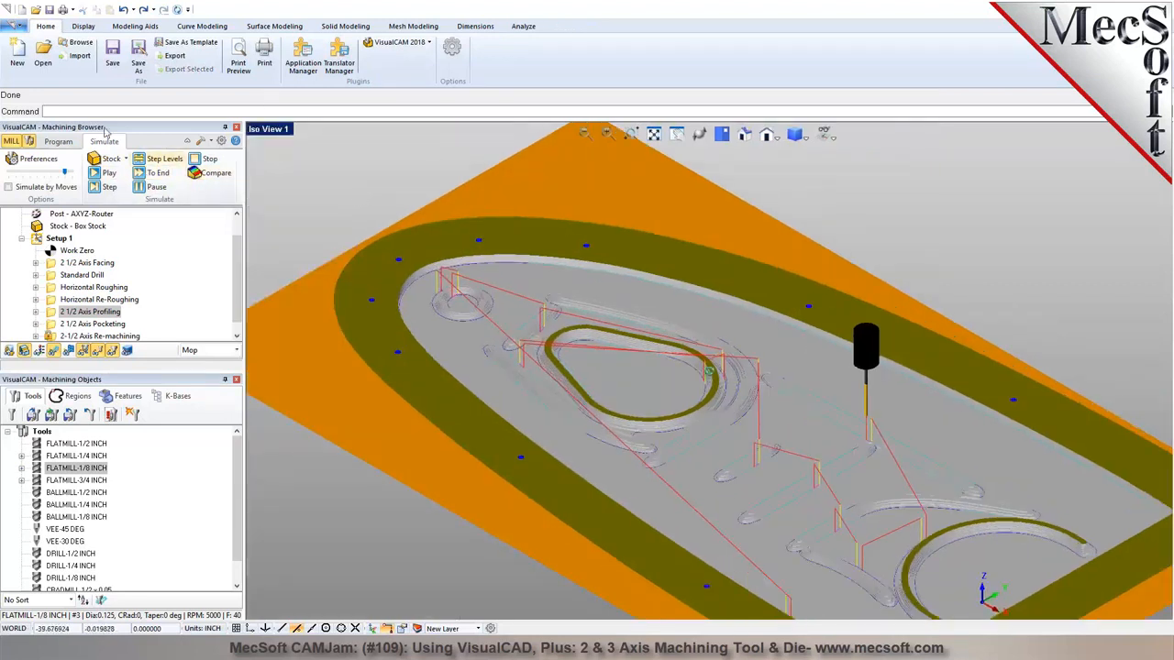
Start a Horizontal Finishing operation and choose Curve13 along the pocket's inner boundary as its part region
left_click(56, 143)
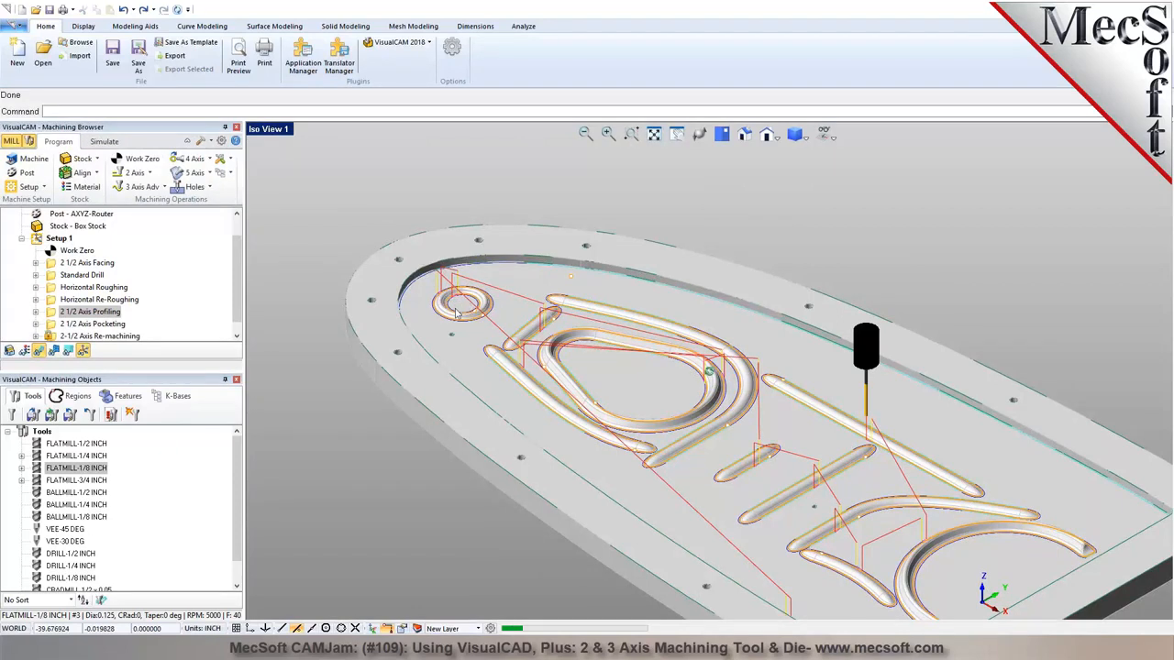
scroll(455, 311, "up", 1)
left_click(157, 188)
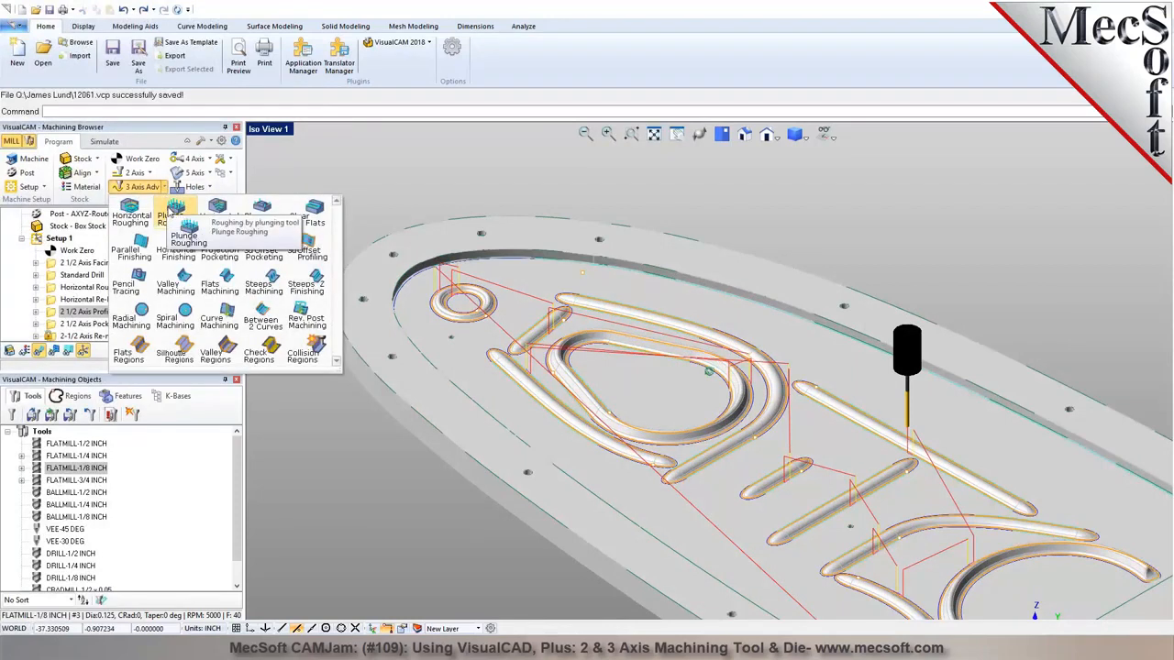
left_click(181, 259)
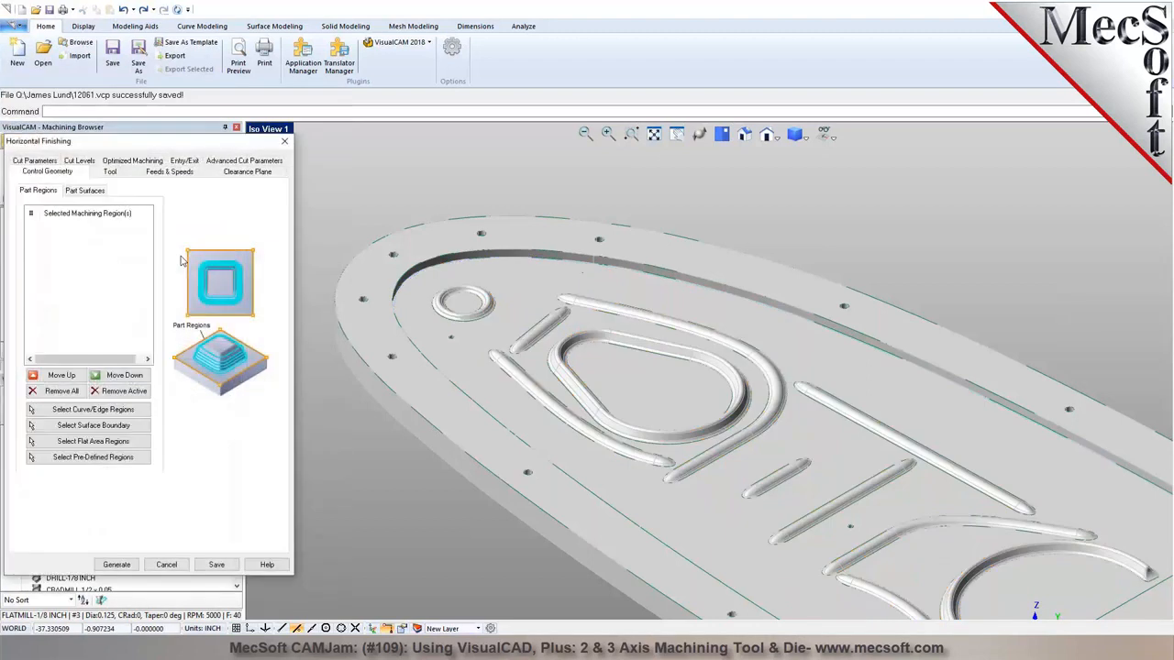
left_click(101, 410)
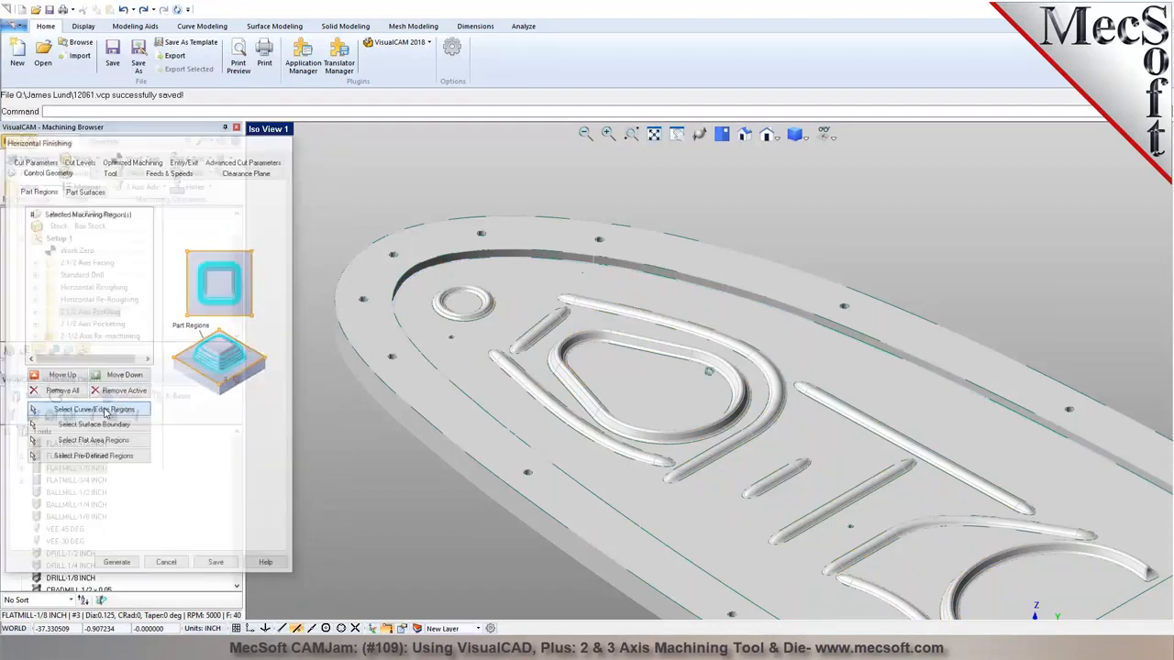
left_click(423, 277)
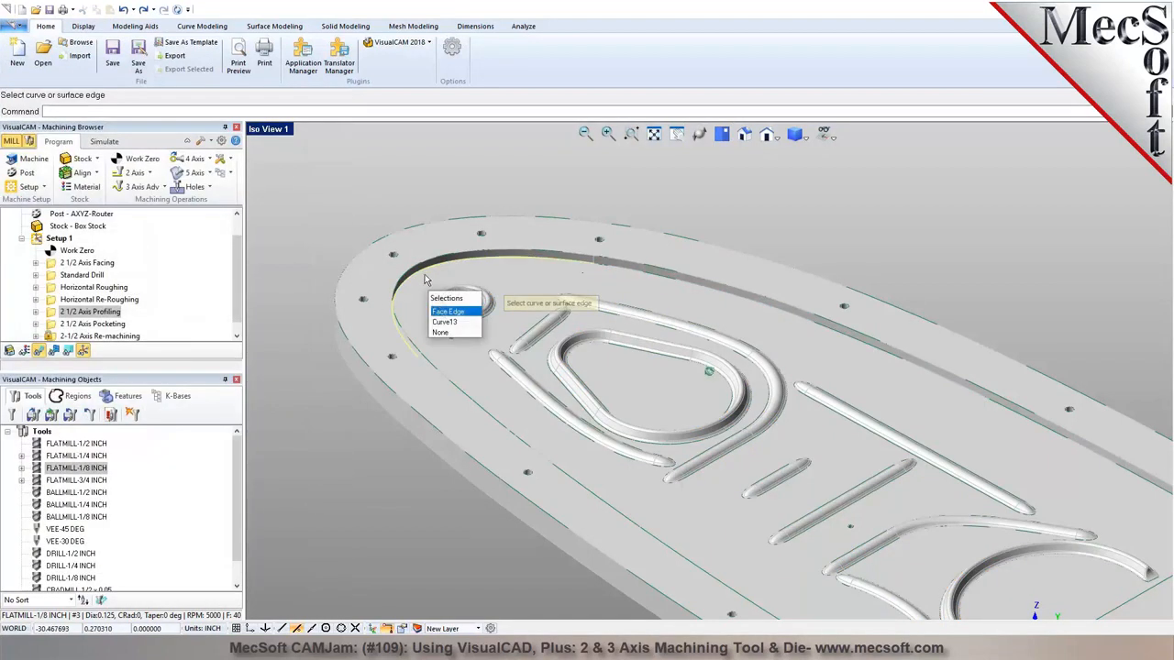
left_click(444, 322)
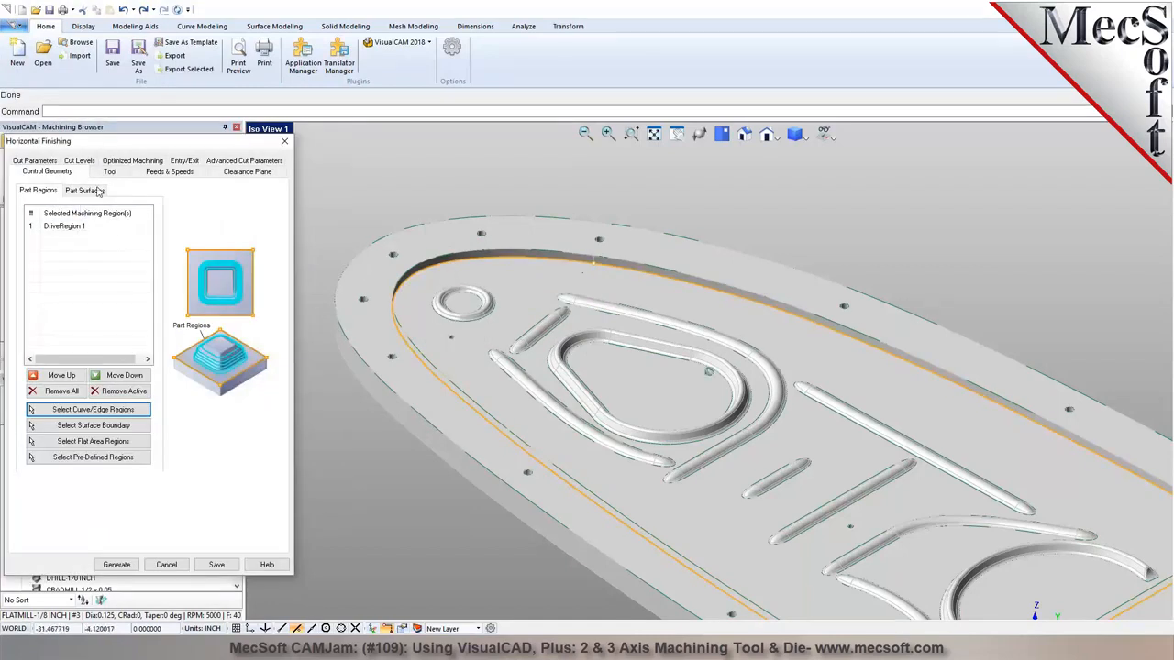
Base a new tool on CRADMILL 1/2 x 0.05, with 0.25 tool and shank diameters, 0.06 corner radius and the name CRADMILL 1/4 x 0.06
left_click(109, 172)
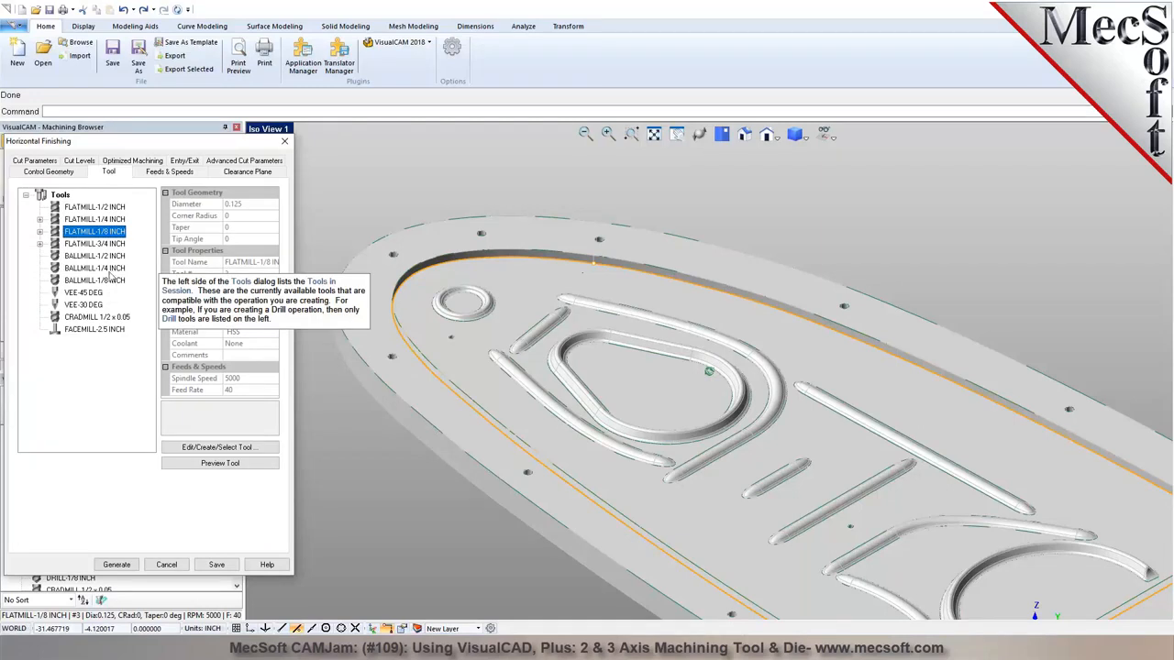
left_click(101, 268)
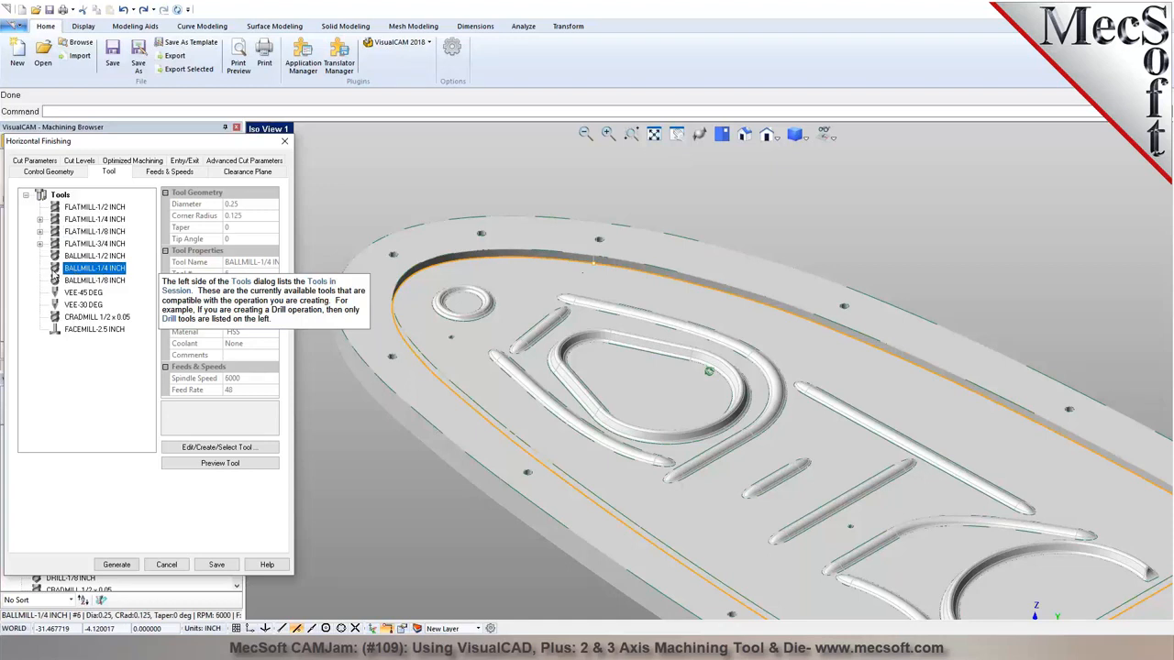
double_click(63, 318)
left_click(165, 501)
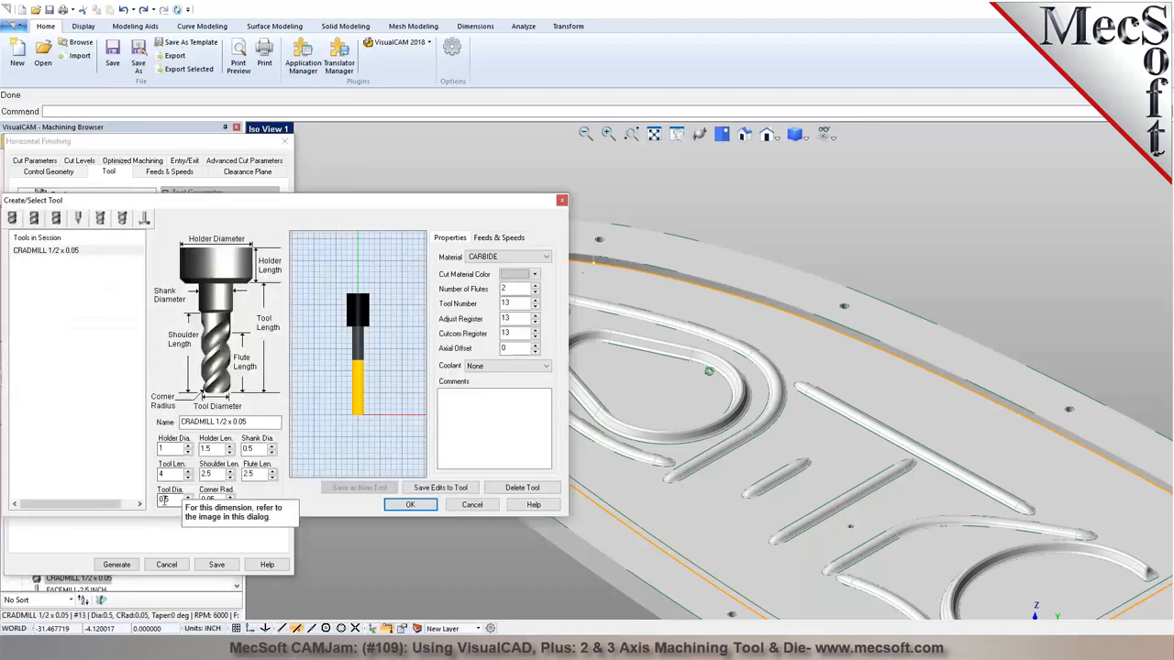
type("2")
key("Tab")
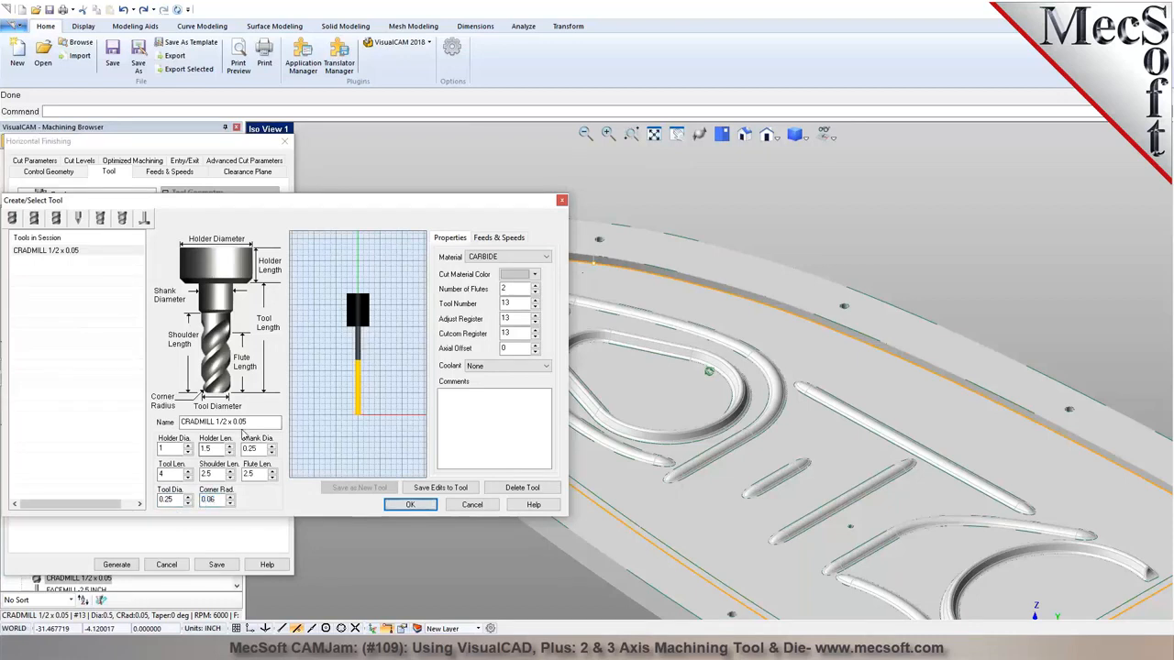
left_click(222, 422)
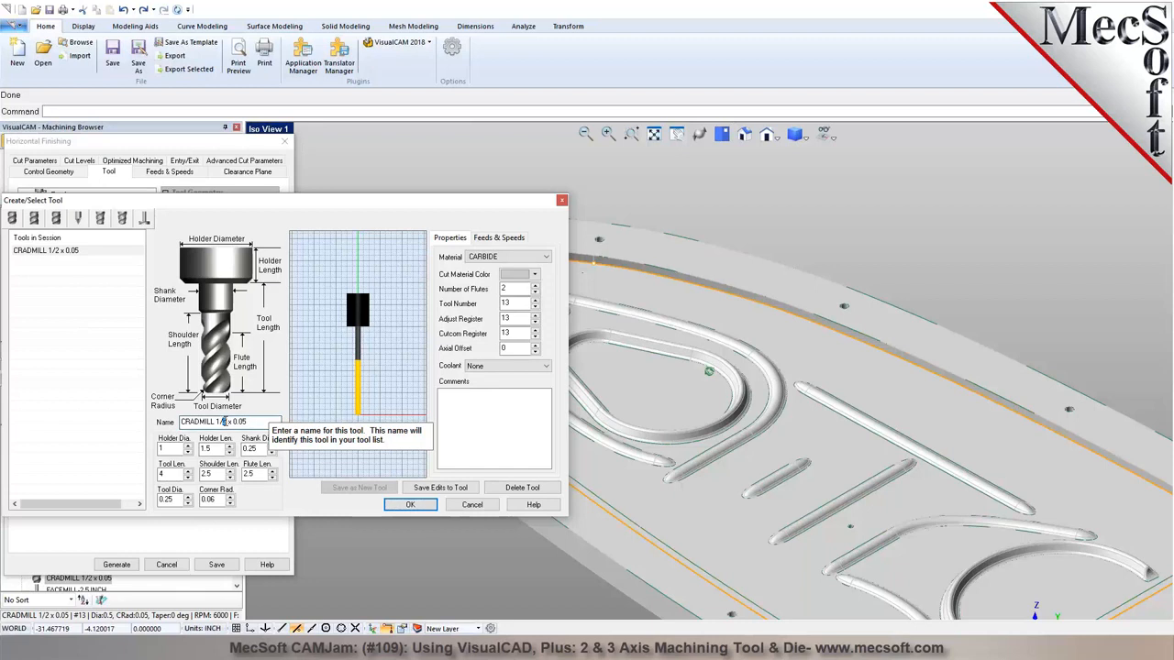
type("4")
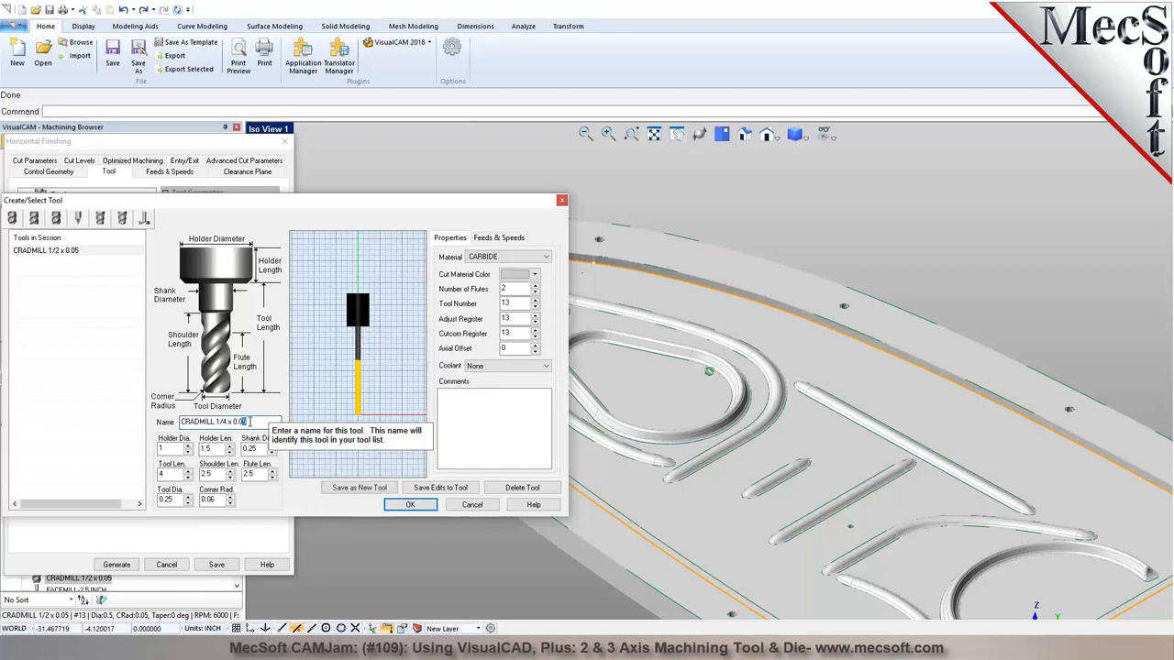
Set the tool number, adjust register and cutcom register to 4, and save the corner-radius mill as a new tool for the operation
double_click(507, 304)
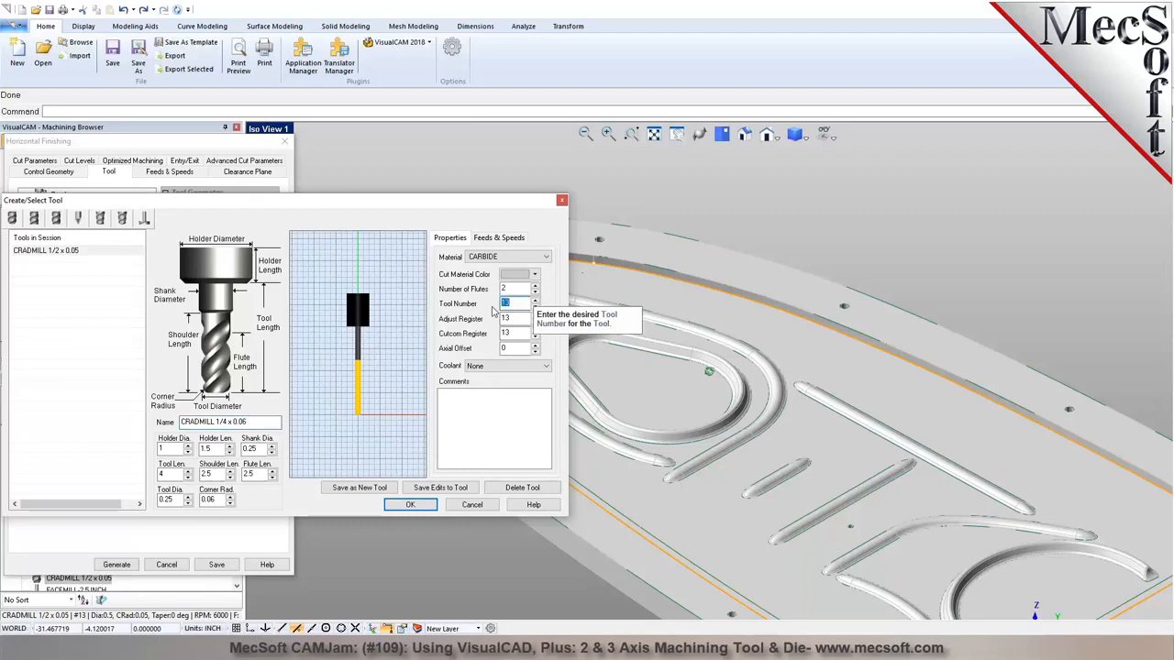
type("4")
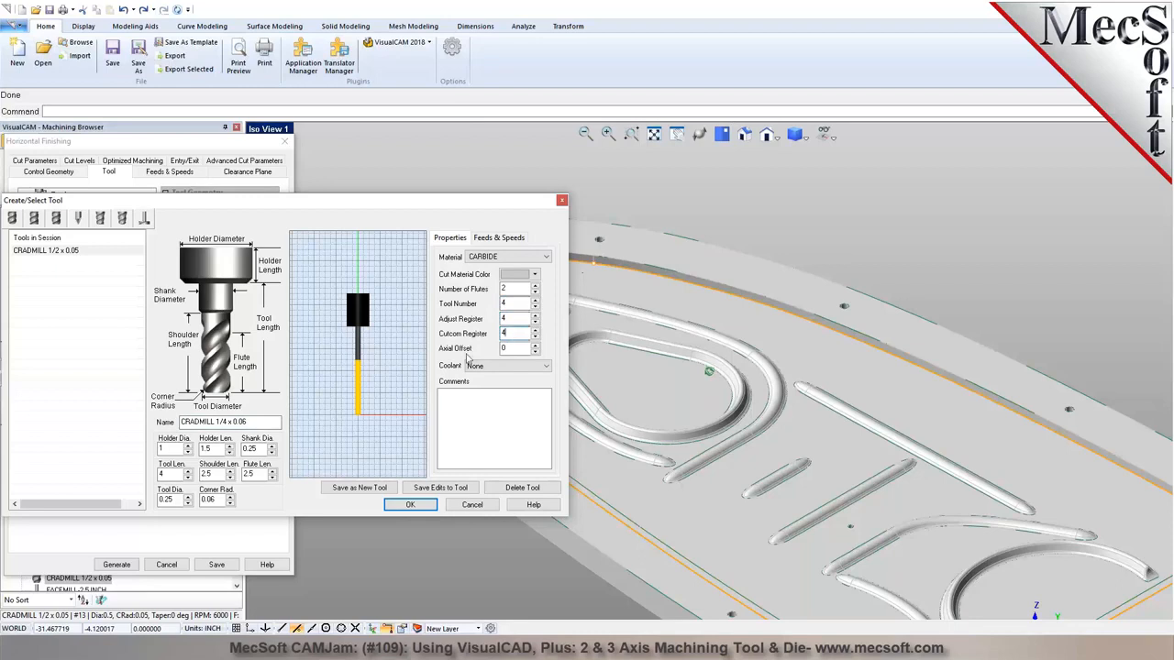
left_click(360, 487)
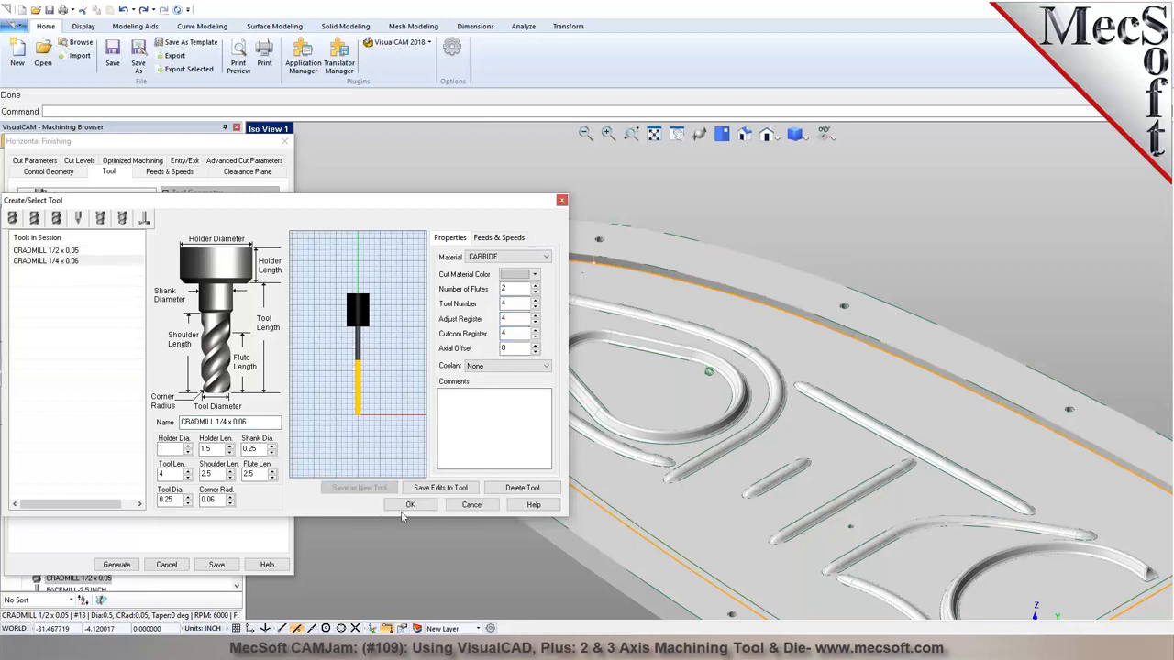
left_click(405, 505)
Set the Horizontal Finishing stepdown to 10% of the tool diameter, turn on Clear Flats and generate the toolpath
left_click(38, 162)
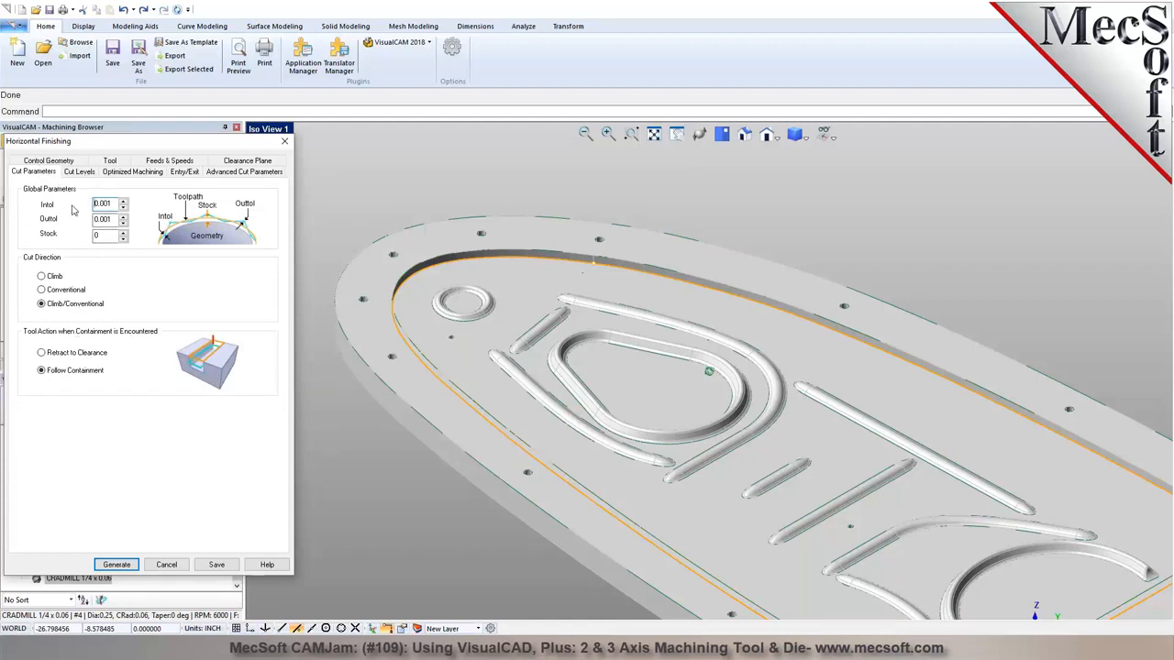
left_click(80, 172)
double_click(106, 208)
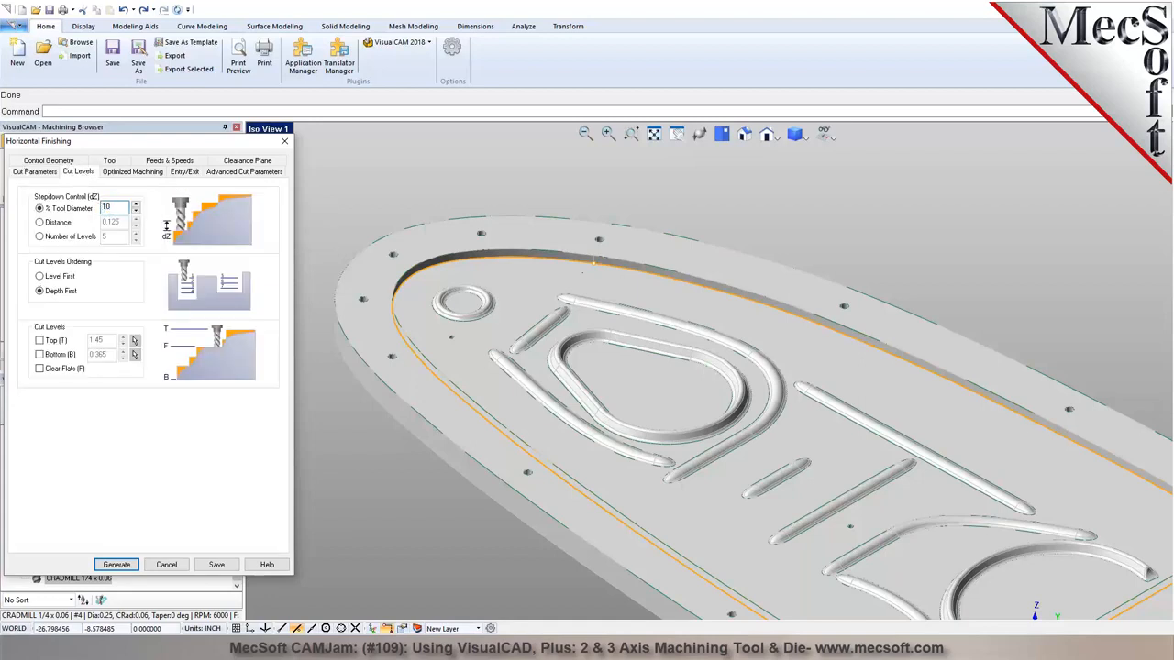
left_click(40, 370)
left_click(131, 173)
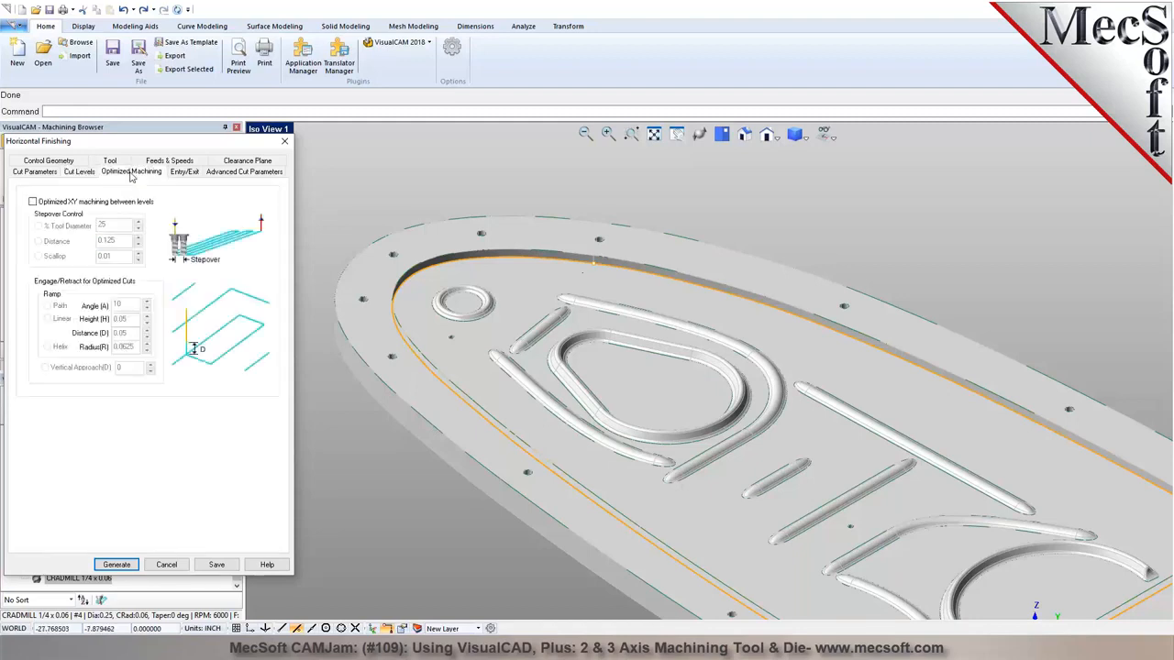
left_click(184, 173)
left_click(230, 175)
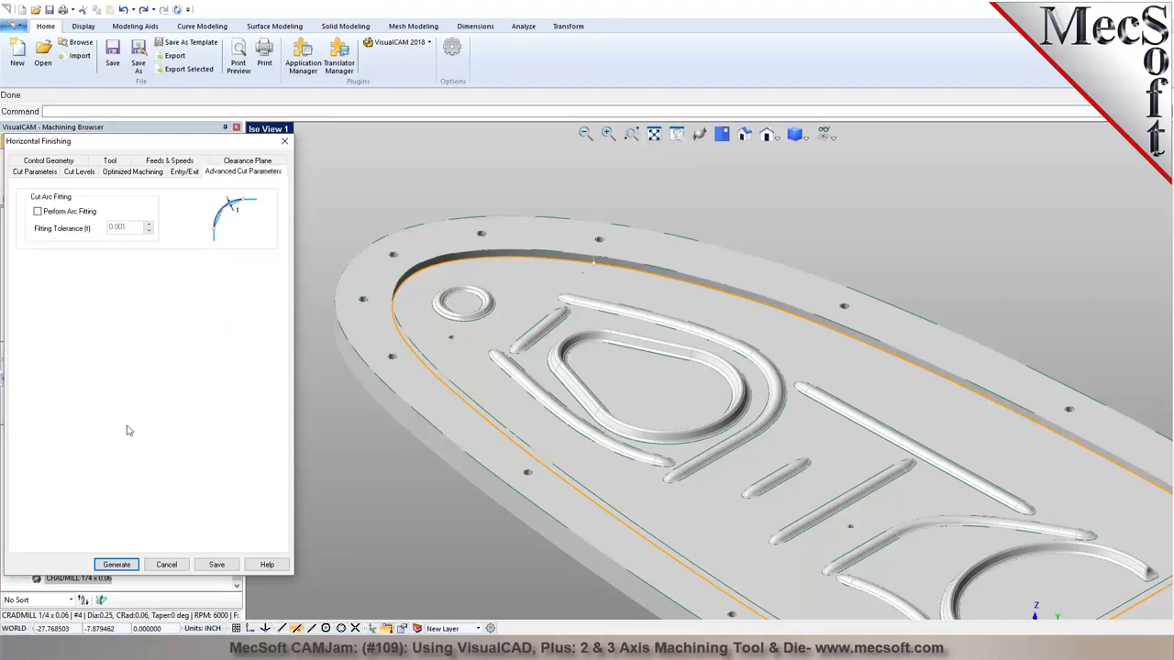
left_click(117, 564)
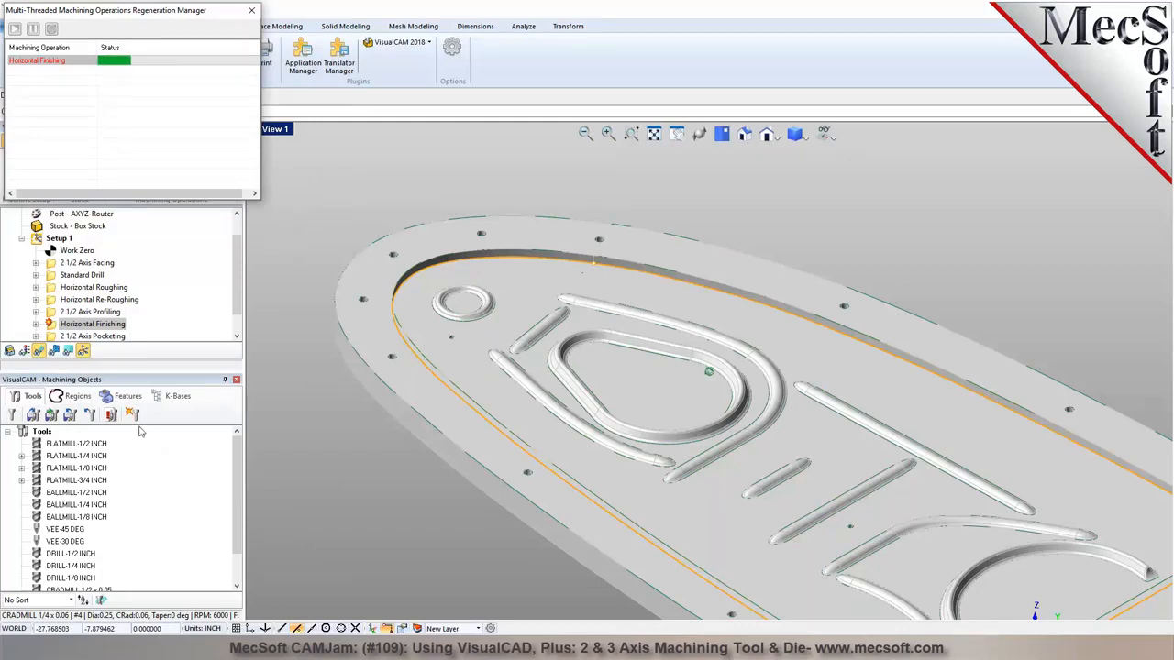
Inspect the Horizontal Finishing passes around the raised ribs and simulate the operation
scroll(540, 401, "up", 5)
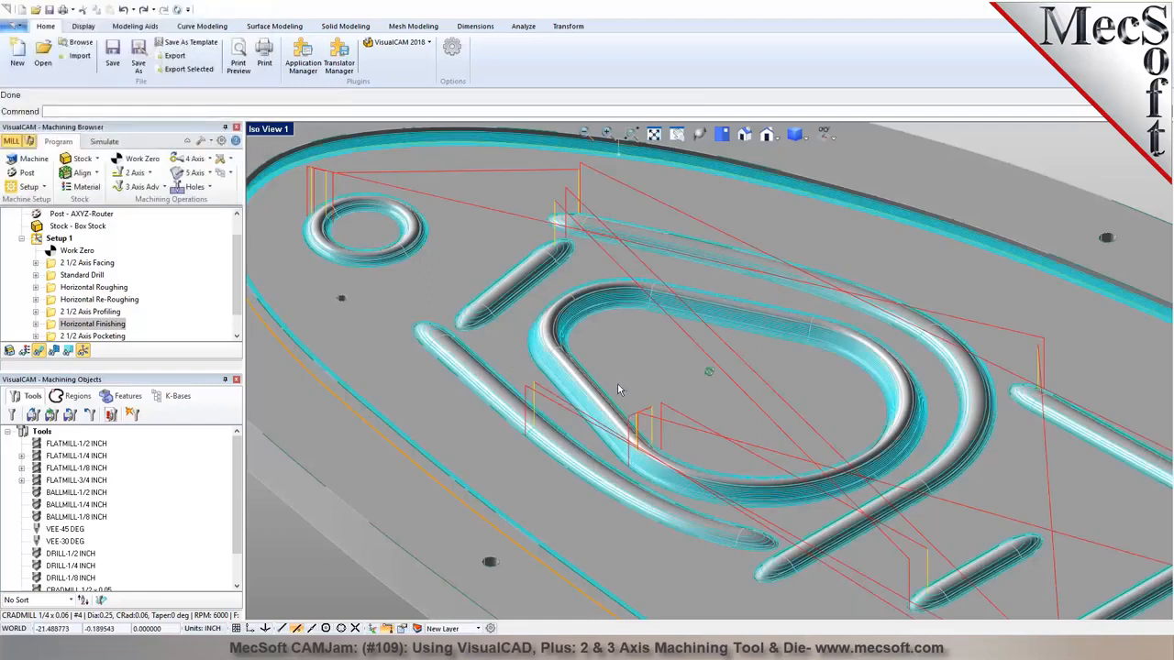
scroll(614, 383, "up", 2)
scroll(611, 386, "up", 3)
scroll(548, 390, "down", 6)
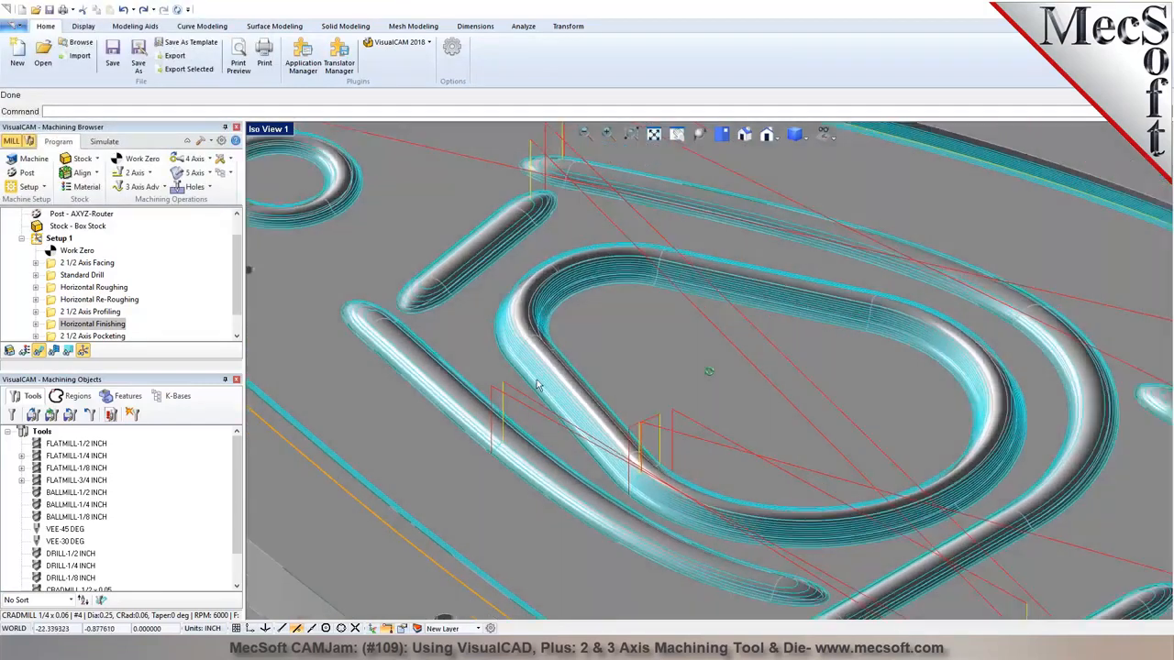
scroll(521, 312, "down", 4)
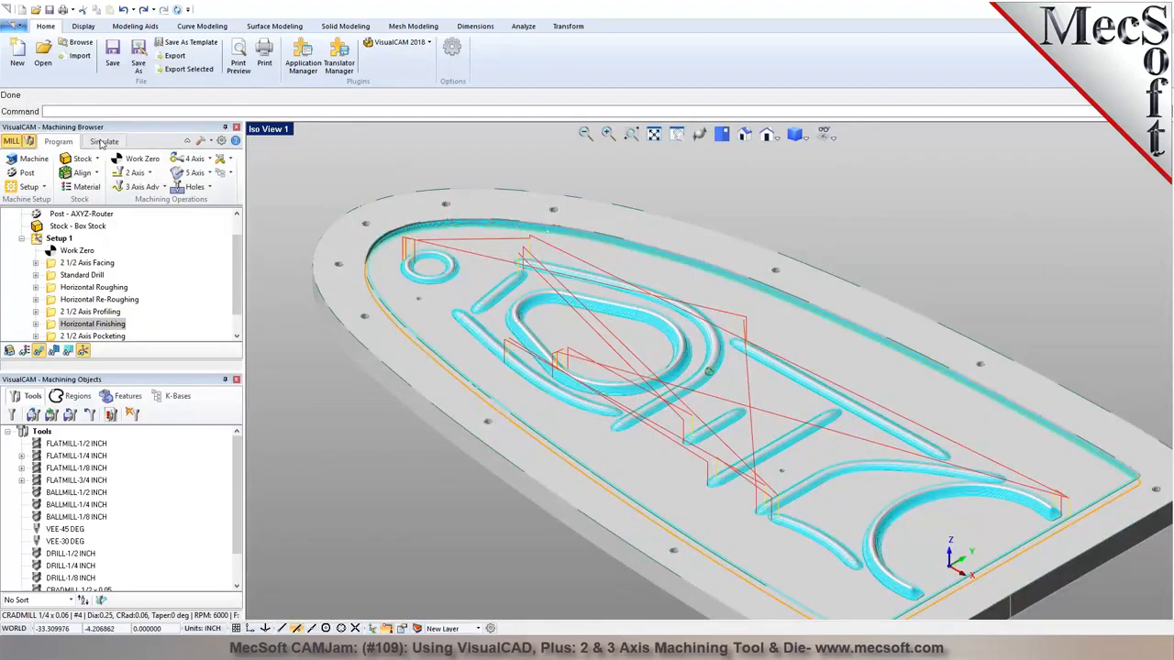
left_click(101, 142)
left_click(103, 174)
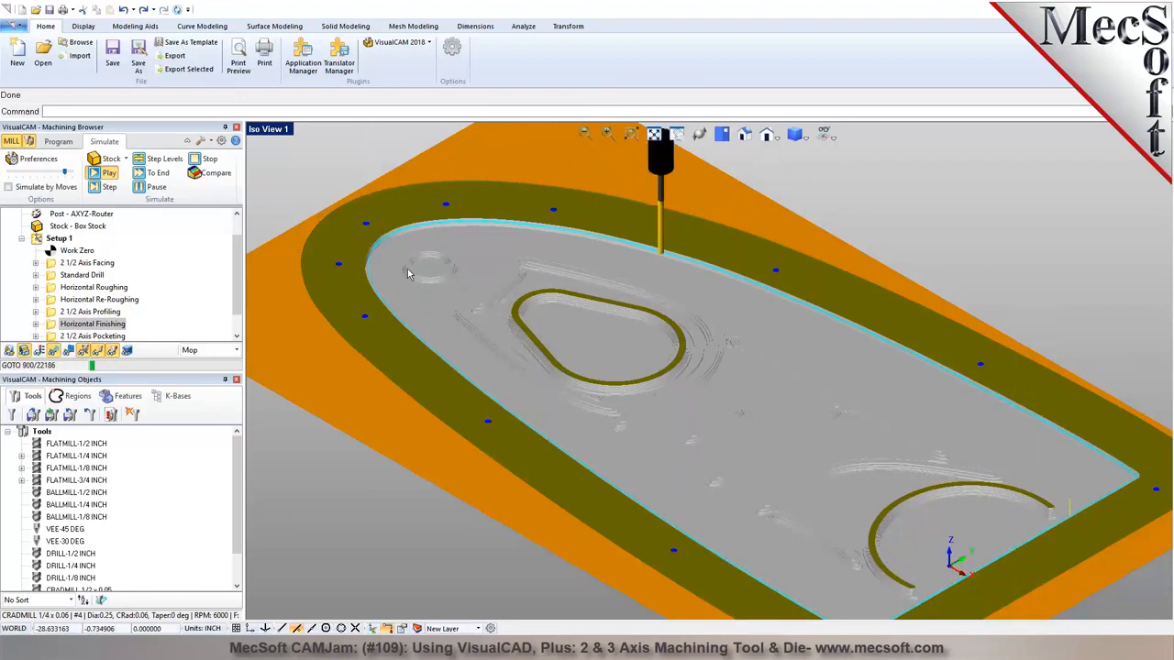
Run the Horizontal Finishing simulation to its end, hide the toolpath and inspect the cut ribs
left_click(146, 174)
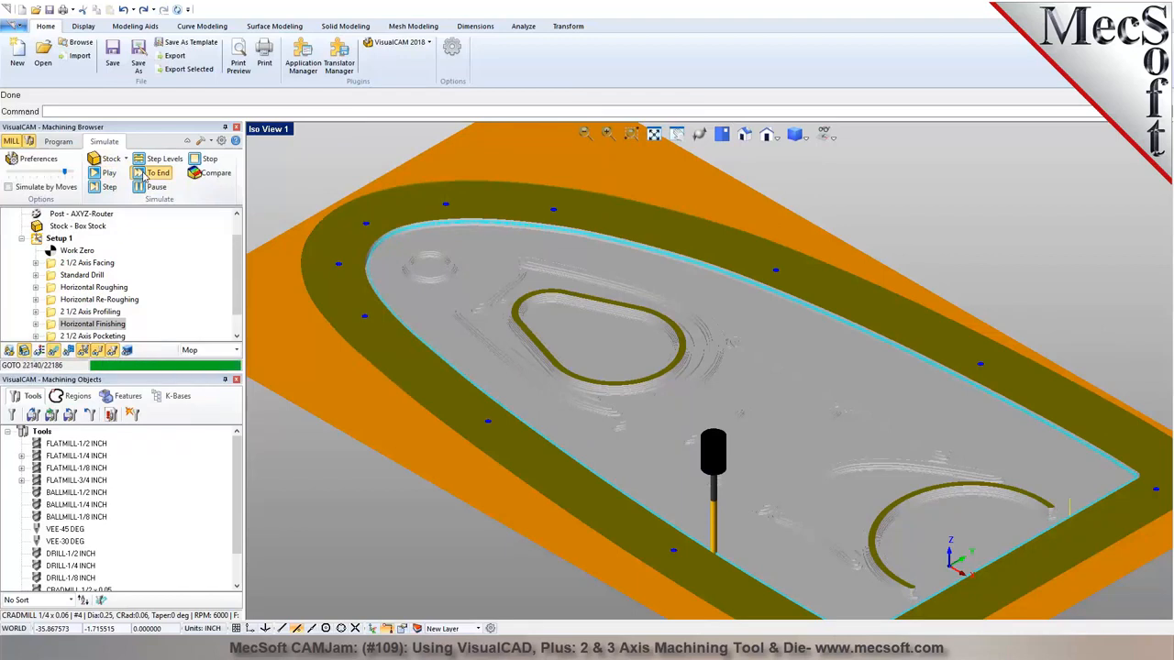
left_click(57, 353)
mouse_move(586, 343)
middle_mouse_down()
mouse_move(608, 374)
mouse_move(577, 371)
mouse_move(592, 348)
middle_mouse_up()
scroll(423, 347, "up", 4)
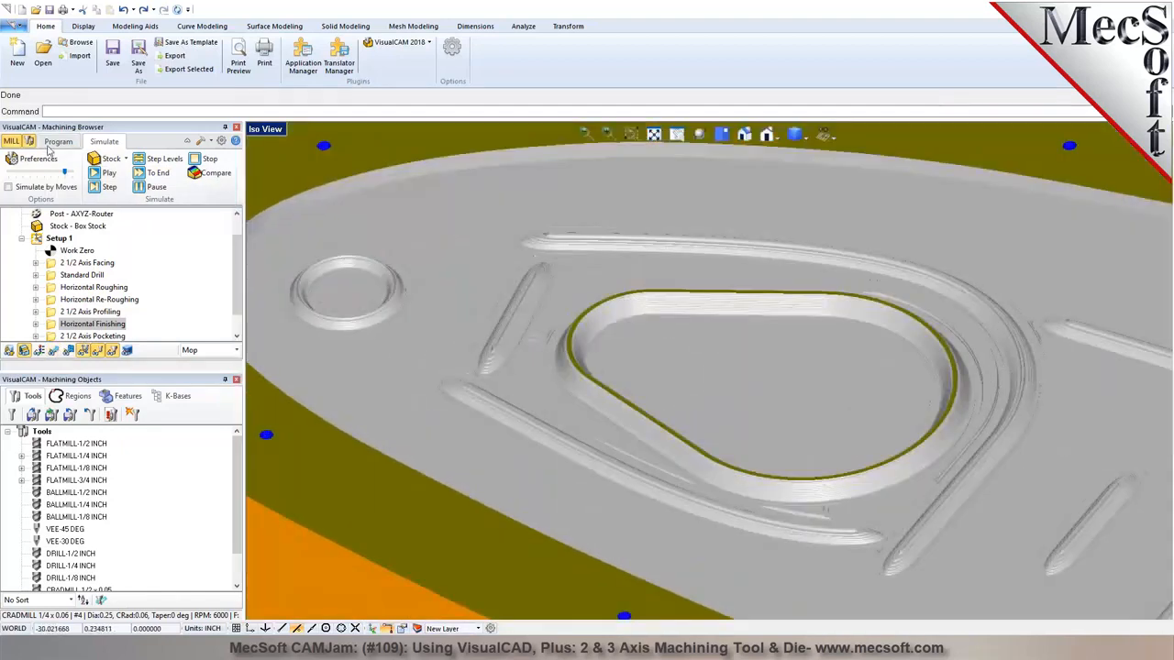
Start a 3D Offset Pocketing operation on the outline of the short straight rib between the circular and teardrop-shaped ribs
left_click(58, 141)
scroll(519, 378, "up", 3)
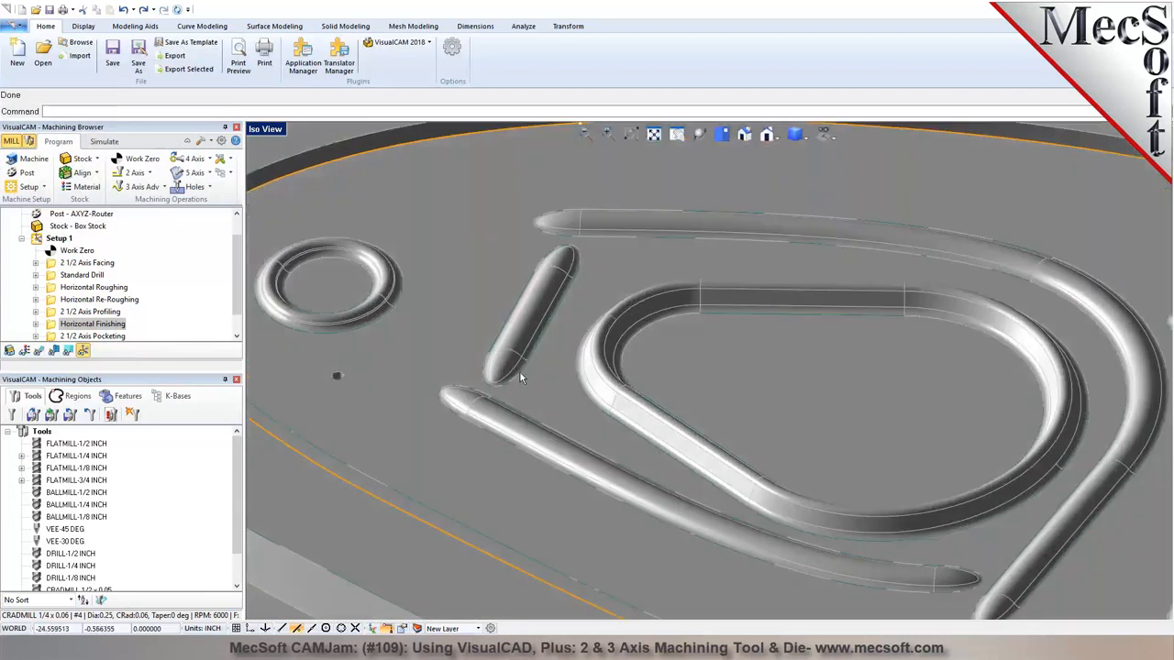
left_click(520, 378)
left_click(545, 434)
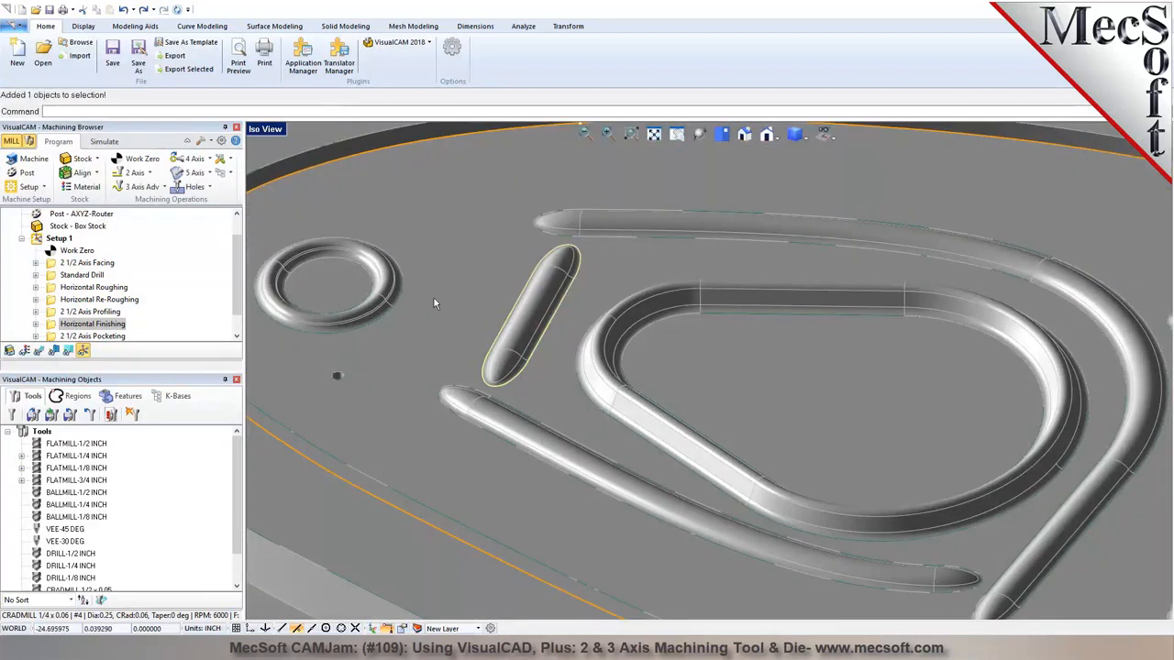
left_click(142, 186)
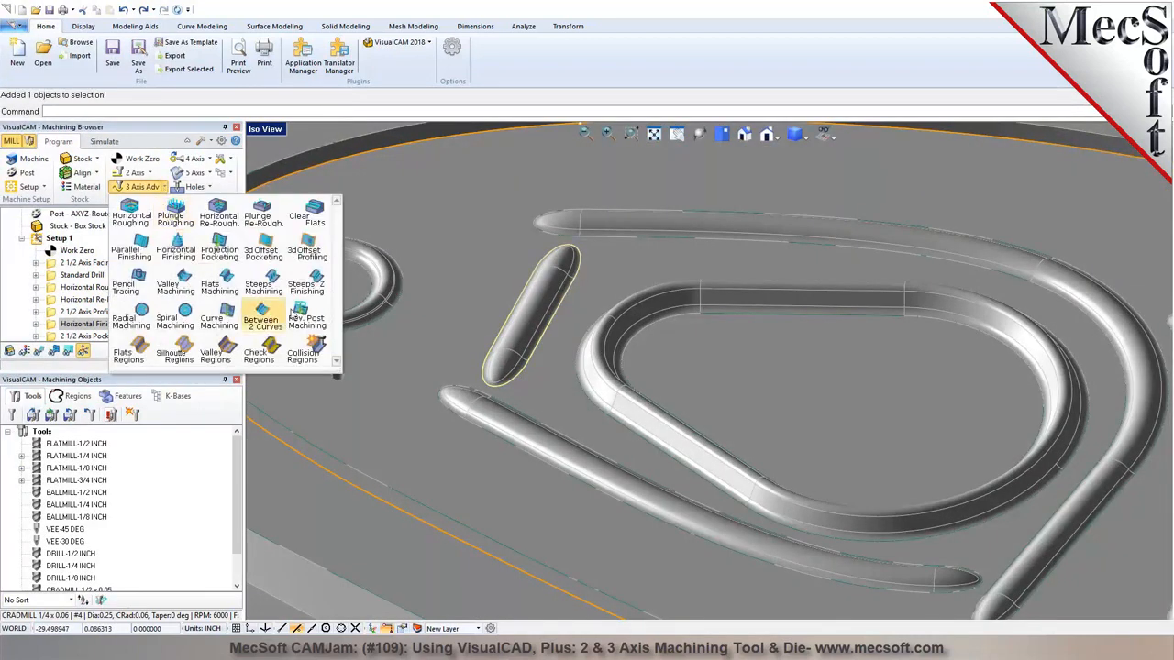
left_click(256, 262)
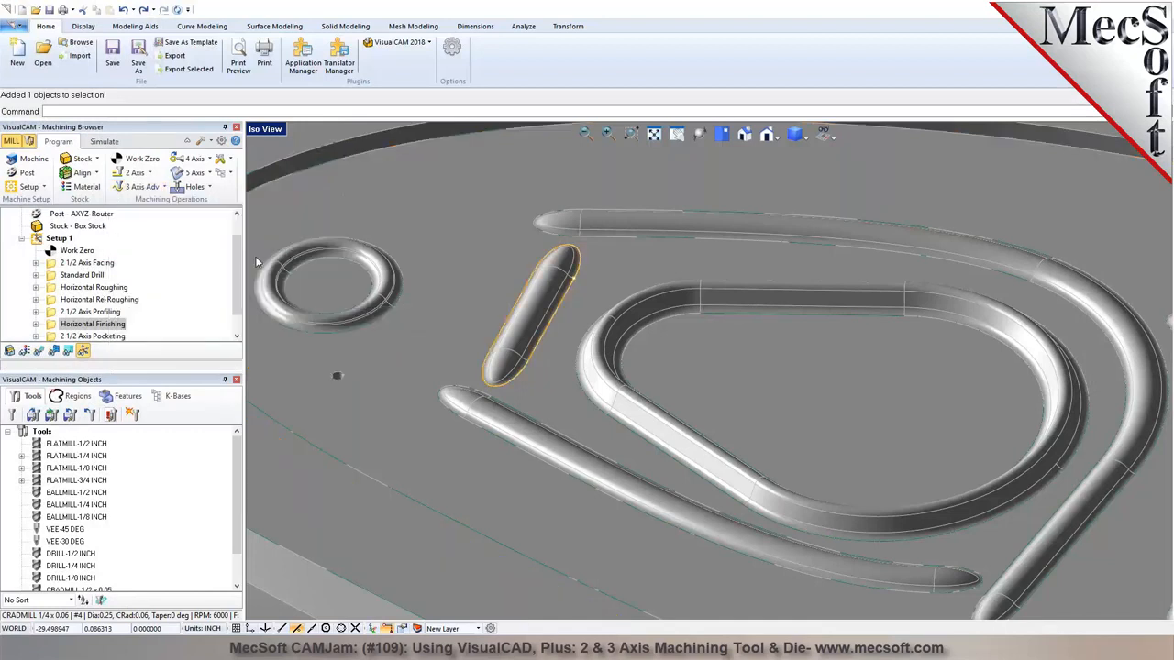
Keep the CRADMILL 1/4 x 0.06 tool, set the stepover to 10% of the tool diameter and generate the toolpath
left_click(76, 161)
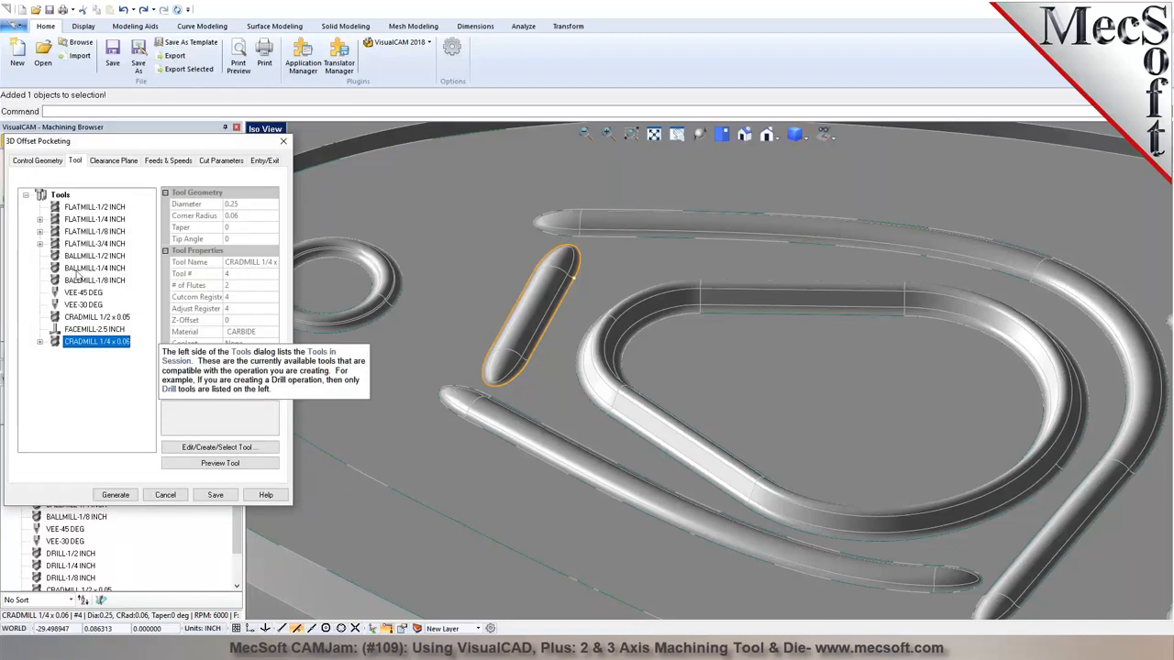
left_click(221, 162)
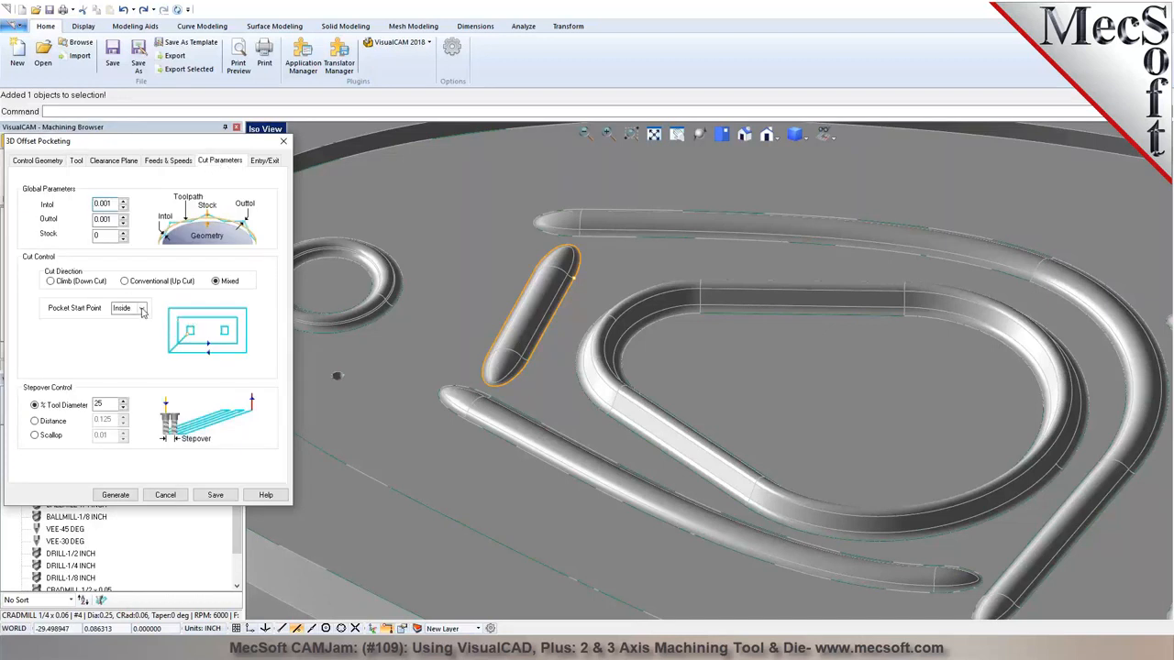
type("10")
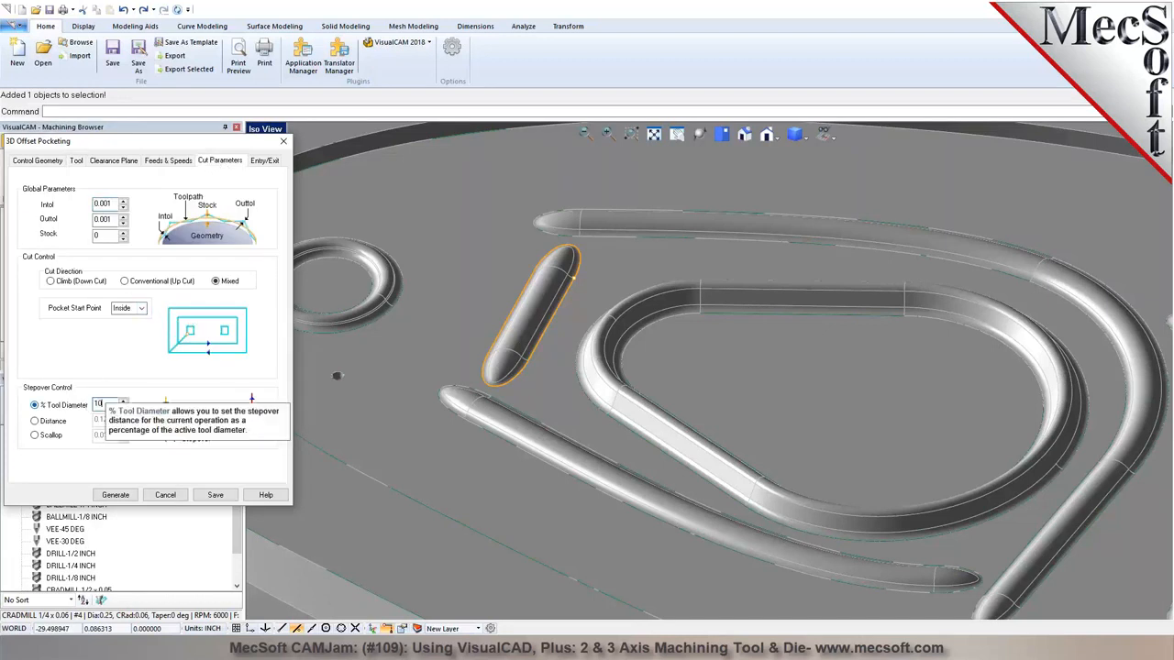
left_click(125, 496)
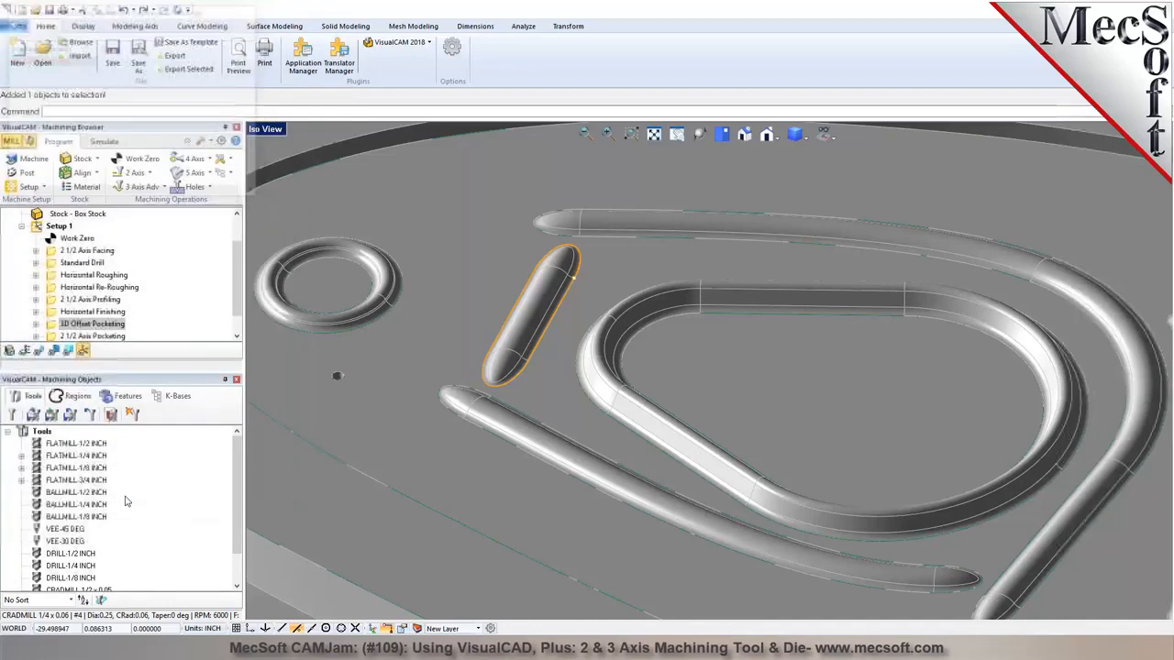
Show the 3D Offset Pocketing toolpath and simulate it on the short straight rib
left_click(37, 353)
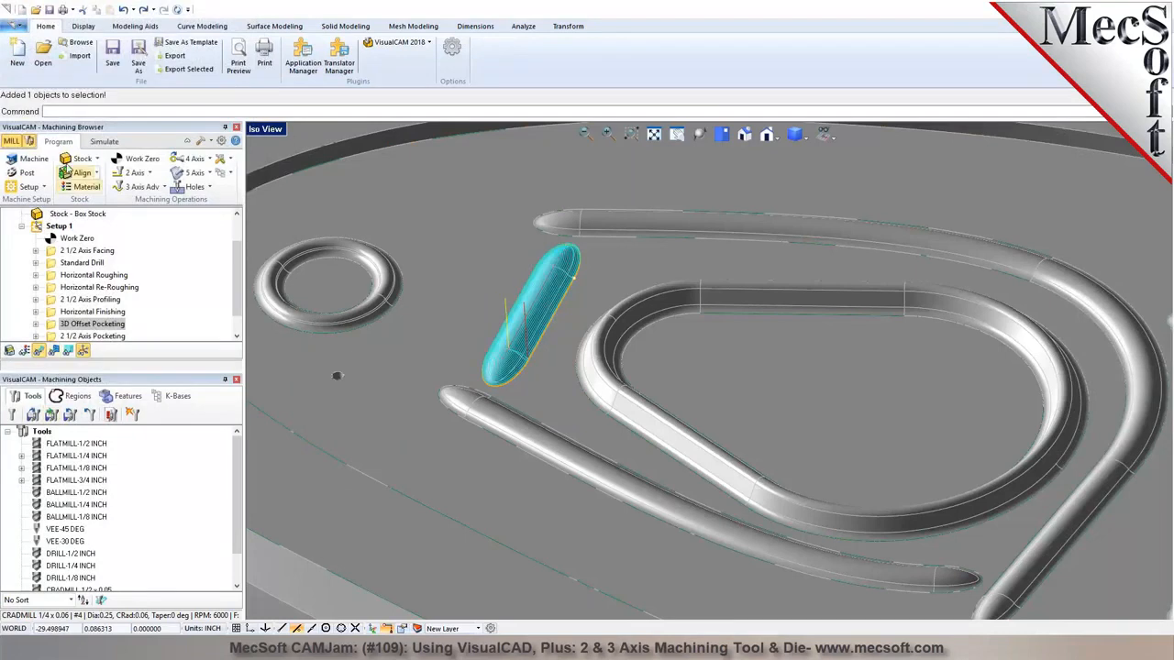
left_click(103, 142)
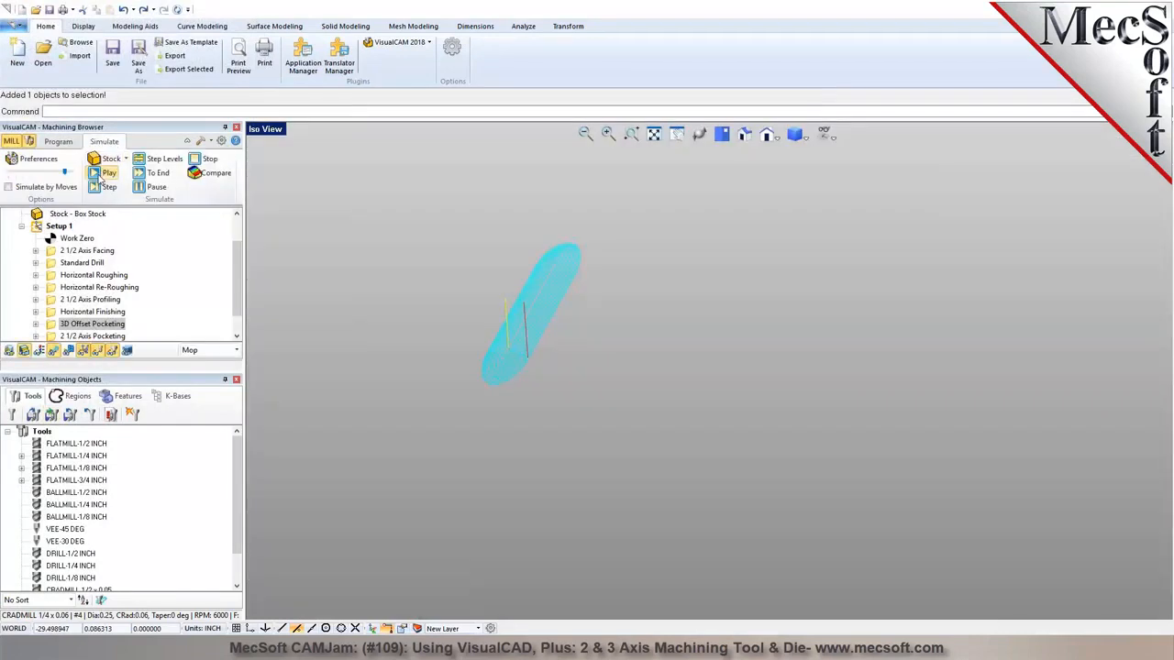
left_click(104, 173)
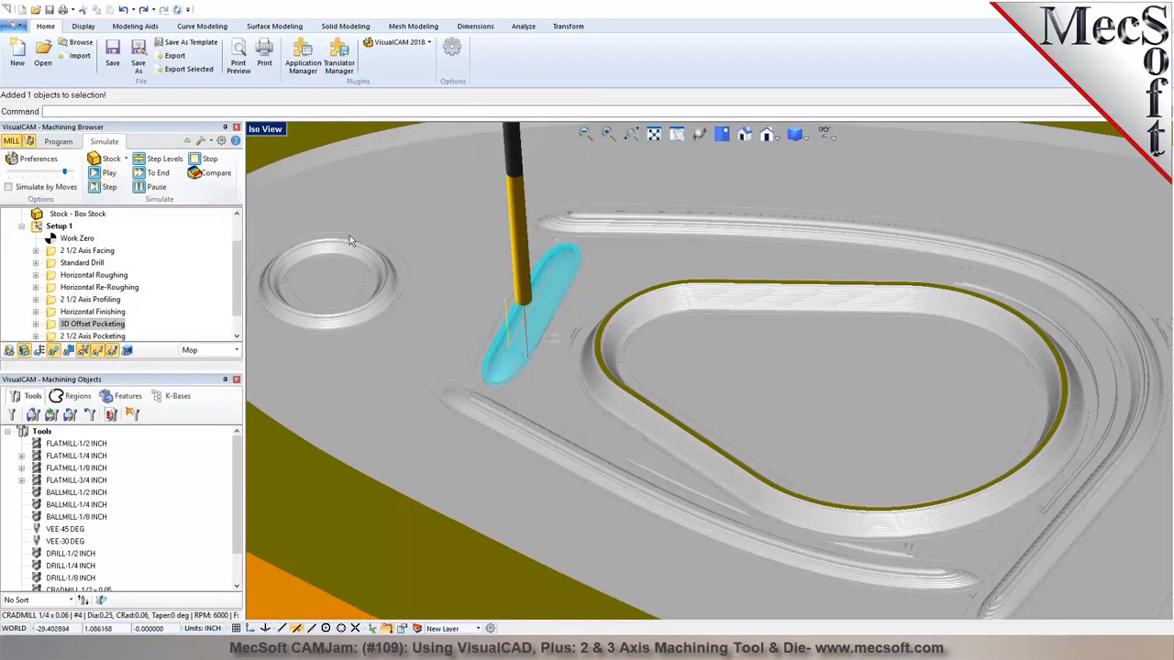
scroll(354, 238, "down", 3)
scroll(347, 242, "down", 1)
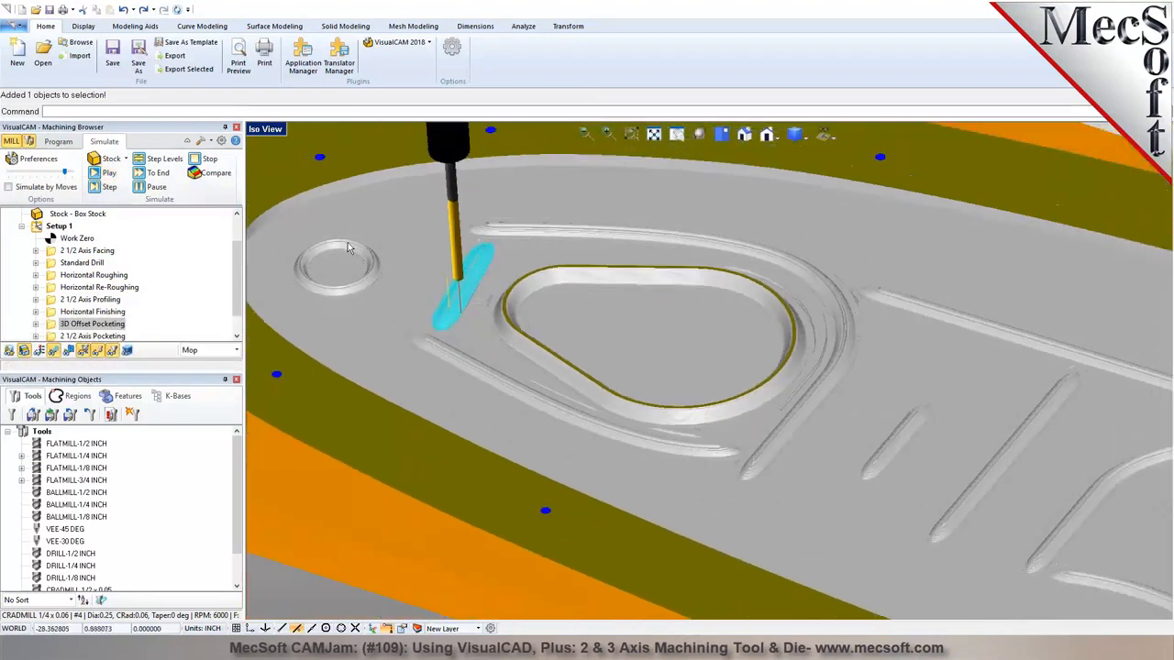
Duplicate the 3D Offset Pocketing operation and open the copy for editing
left_click(58, 141)
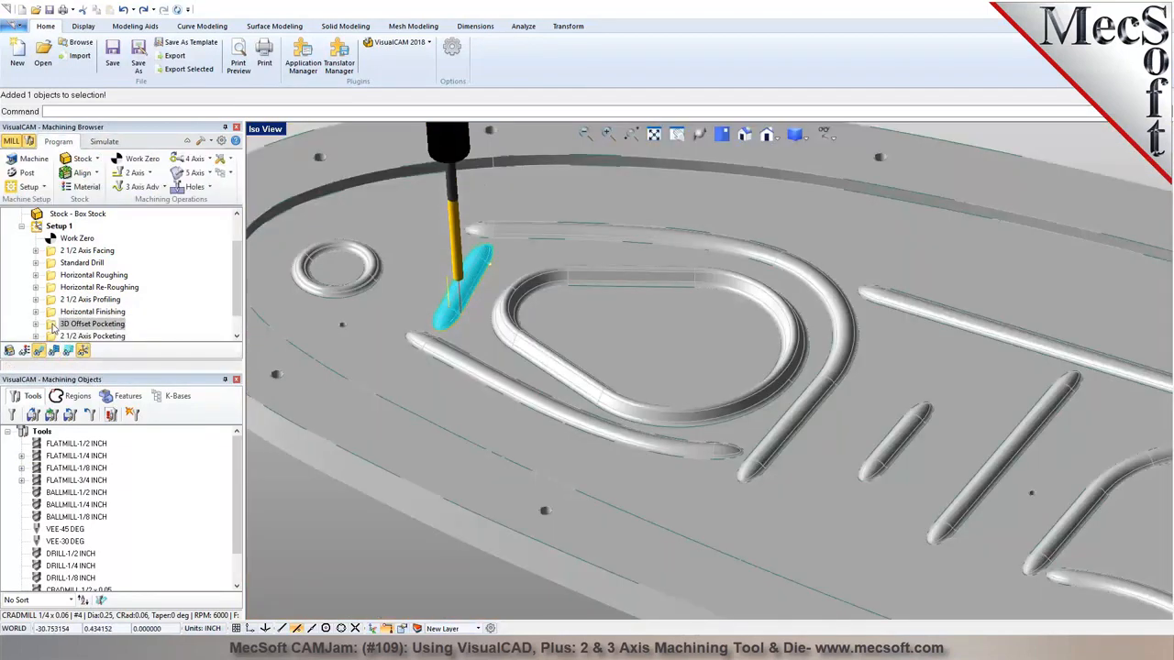
left_click(53, 325)
key("ctrl+v")
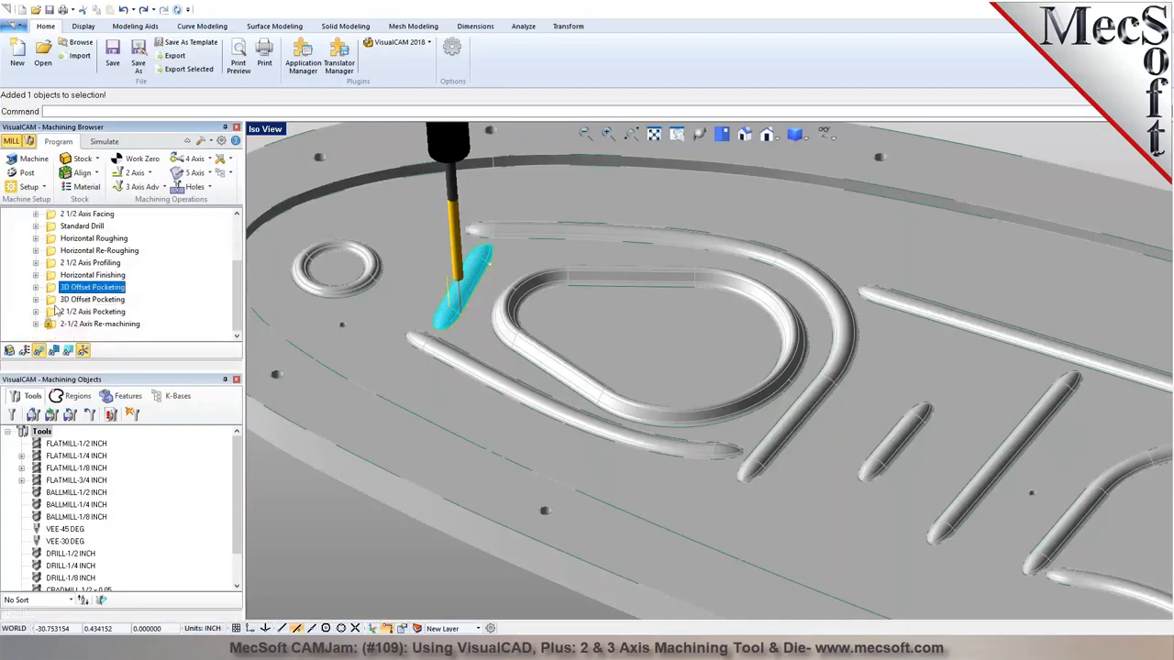
double_click(87, 299)
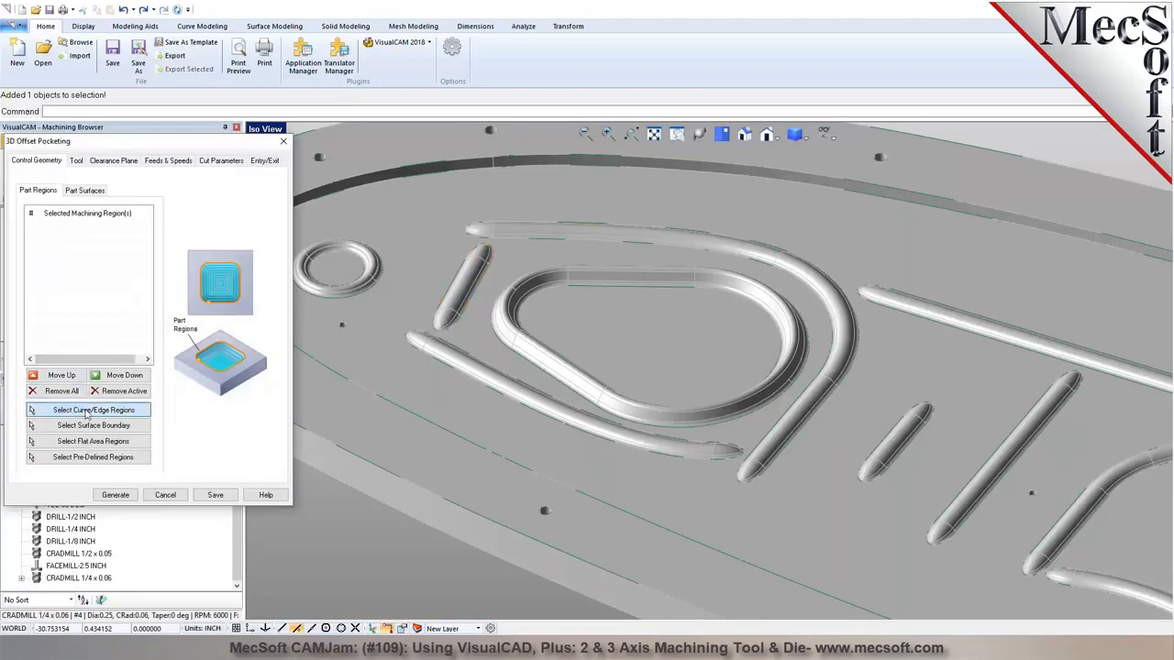
Assign the outer and inner edges of the teardrop-shaped rib as the copied operation's machining regions and generate its toolpath
left_click(87, 413)
scroll(661, 410, "down", 1)
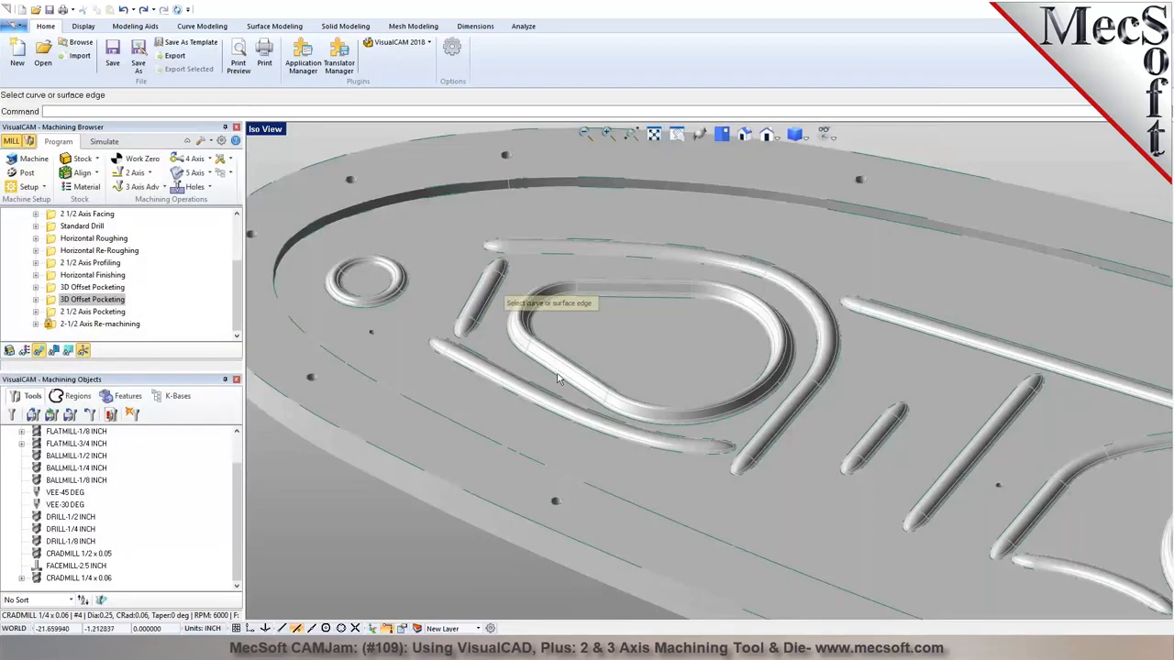
left_click(539, 367)
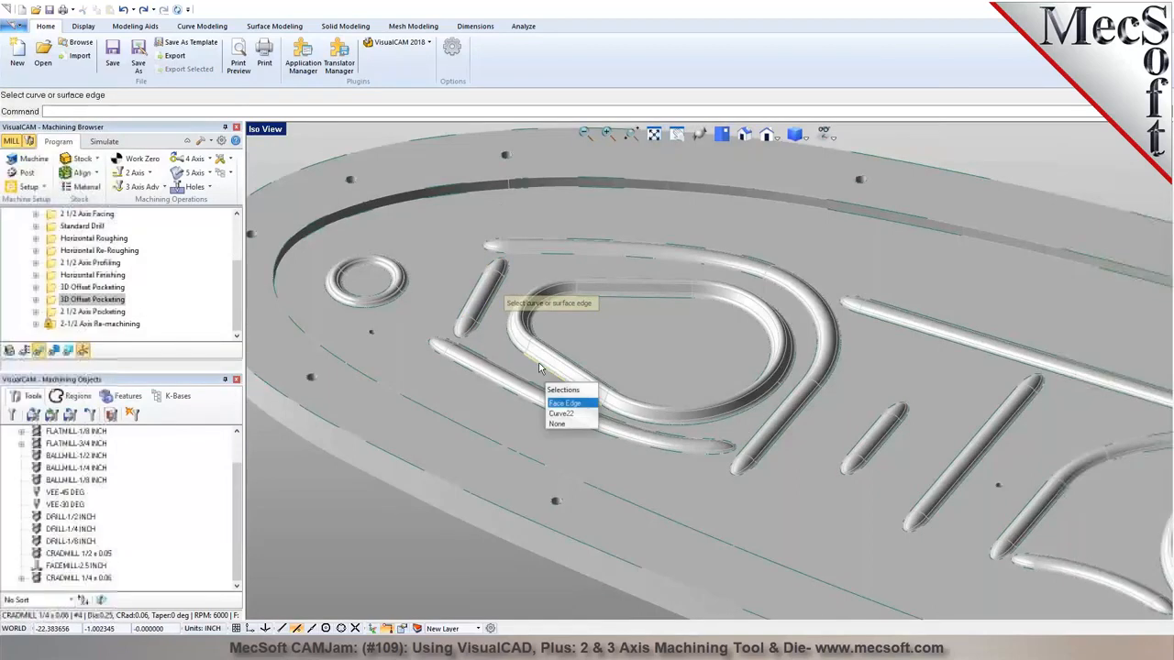
left_click(564, 402)
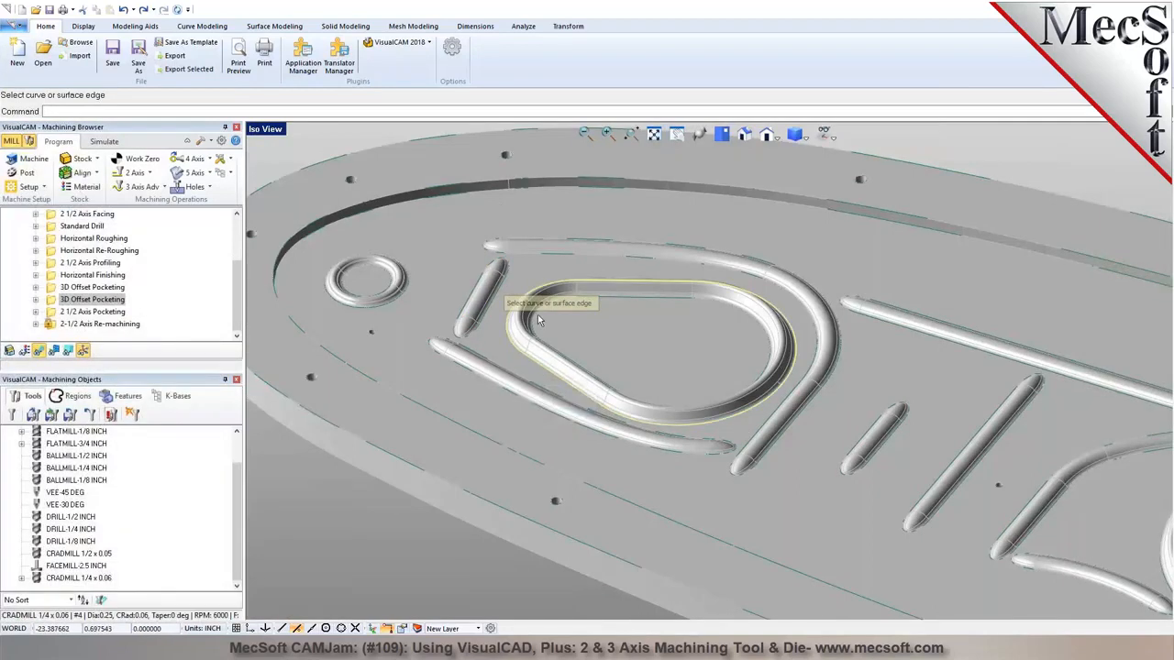
left_click(645, 300)
left_click(662, 349)
right_click(620, 370)
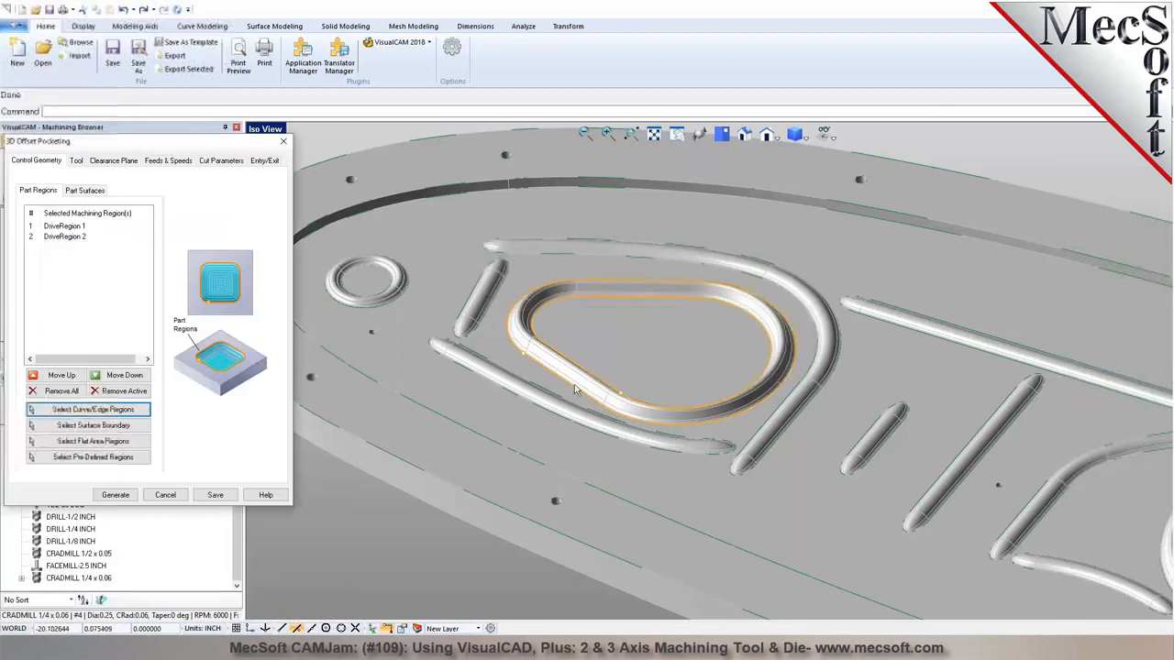
left_click(115, 495)
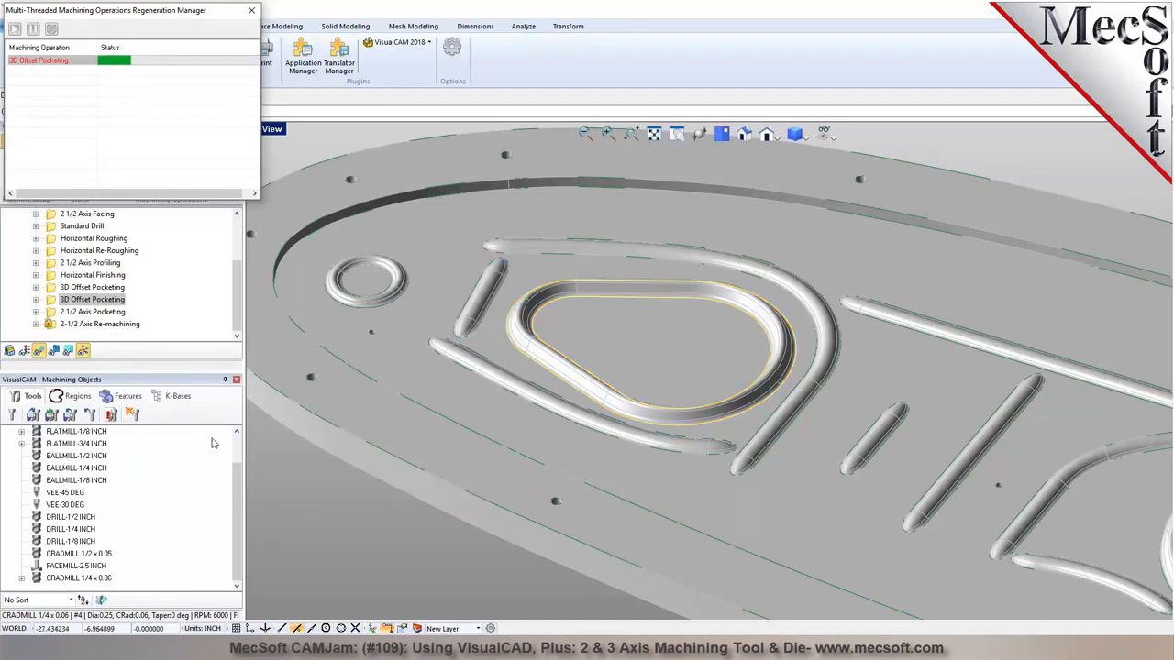
Create a machining region from the outer edge curve of the teardrop-shaped rib and hide the pocketing toolpath
left_click(78, 395)
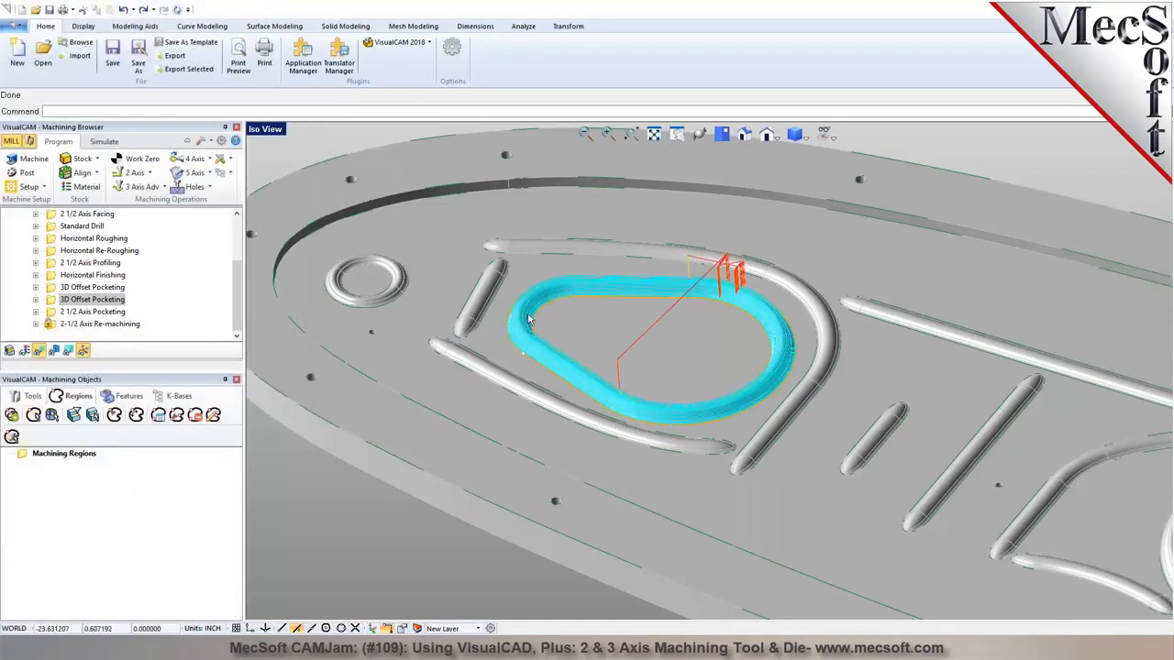
scroll(538, 317, "up", 1)
scroll(538, 317, "up", 2)
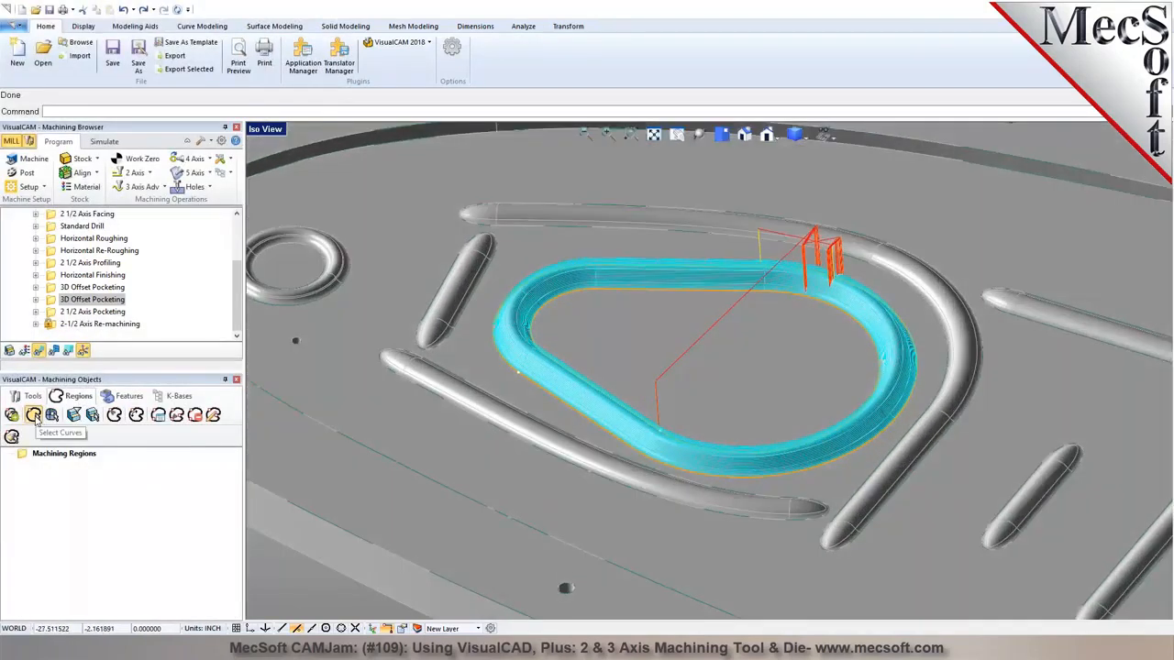
left_click(33, 414)
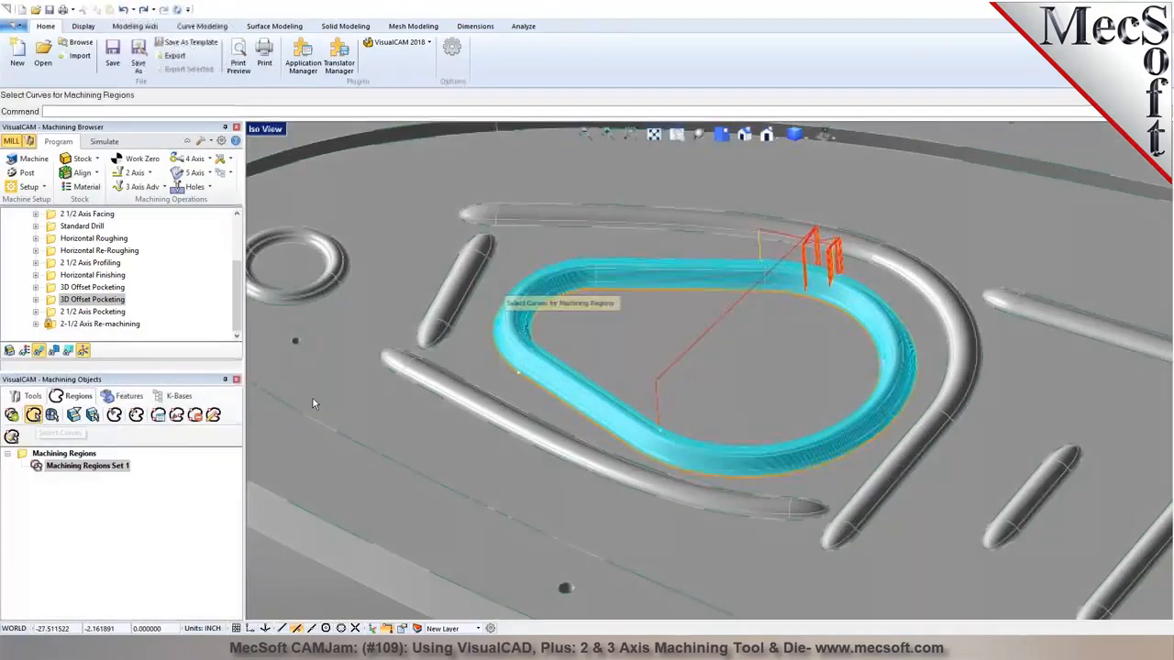
left_click(513, 371)
left_click(532, 421)
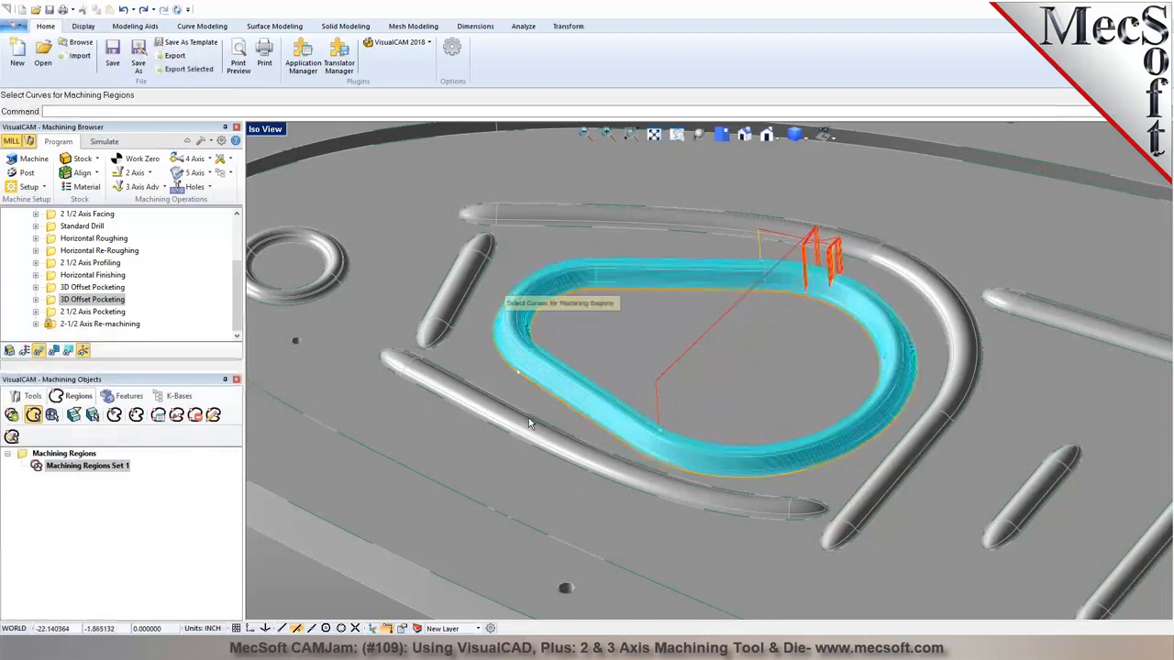
key("Return")
scroll(74, 239, "up", 3)
left_click(61, 217)
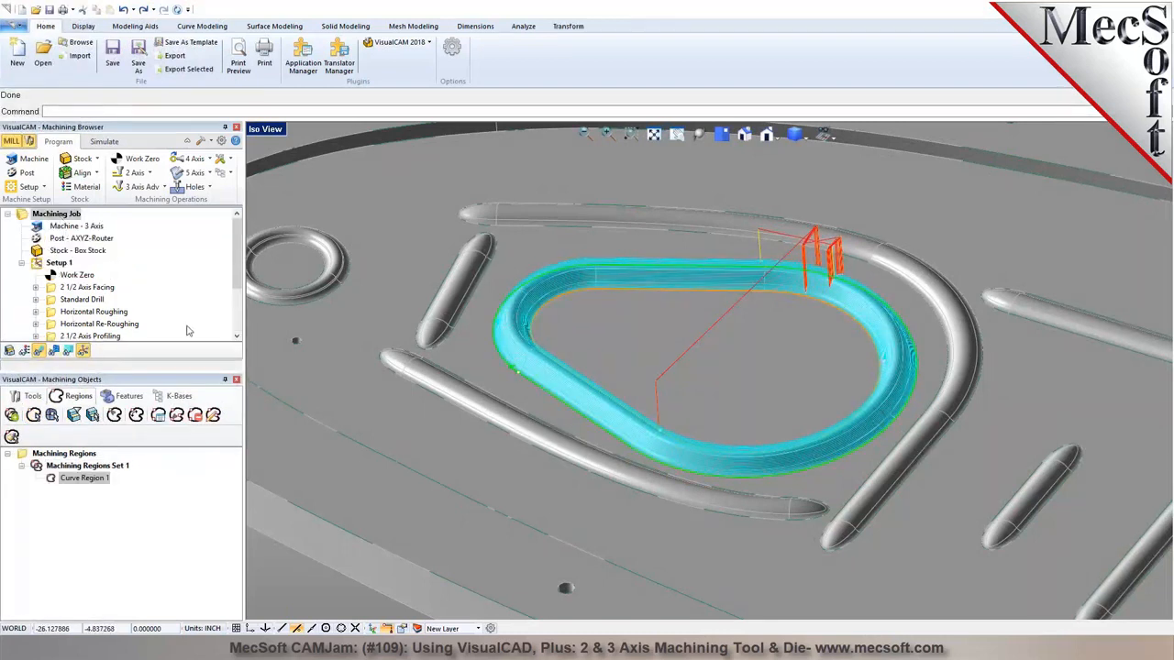
left_click(284, 579)
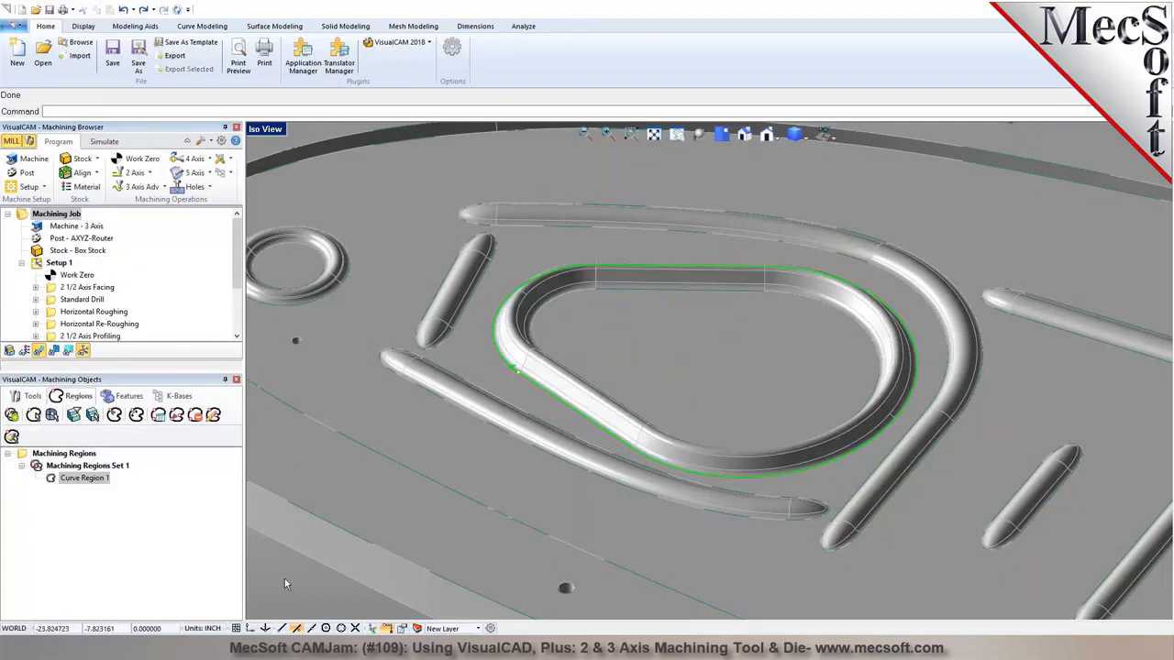
Add a second machining region from the inner edge of the teardrop-shaped rib, choosing Curve29
left_click(33, 415)
left_click(623, 290)
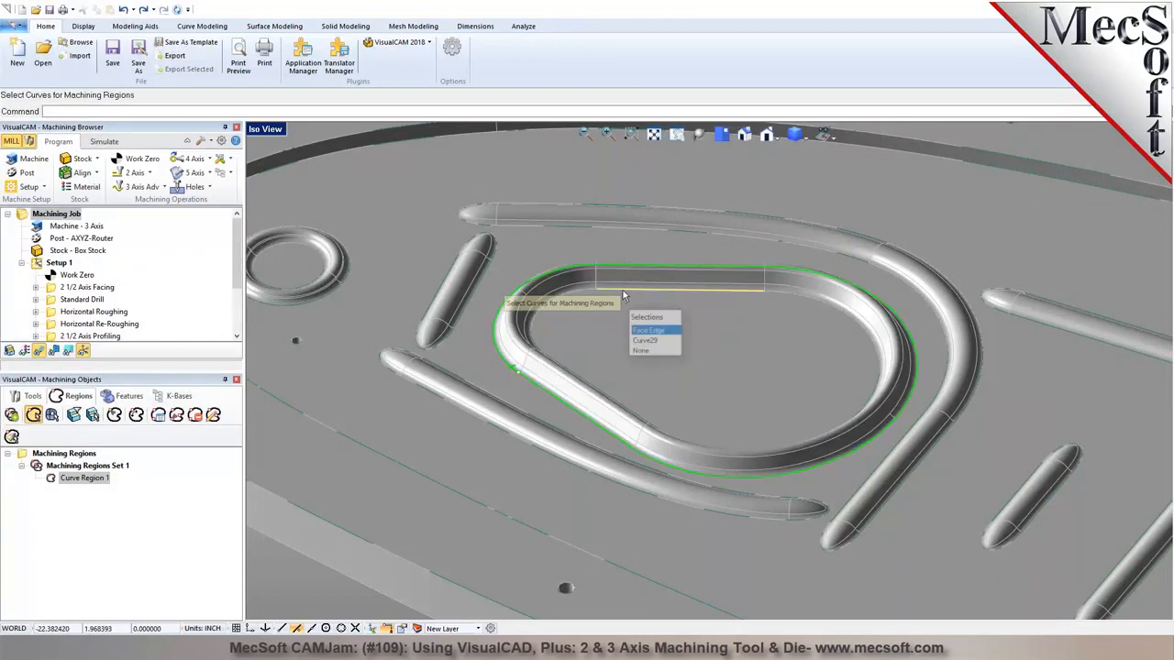
left_click(644, 341)
key("Return")
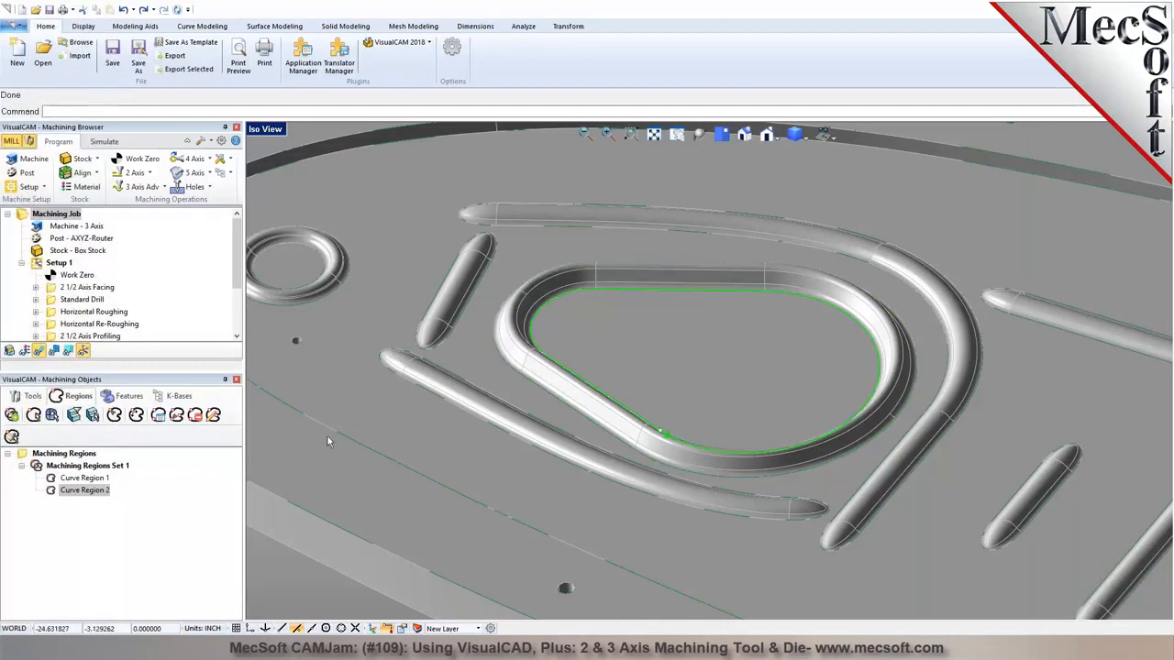
Move the start point of Curve Region 1 along the outer edge to the seam opposite the inner region's start point
left_click(88, 468)
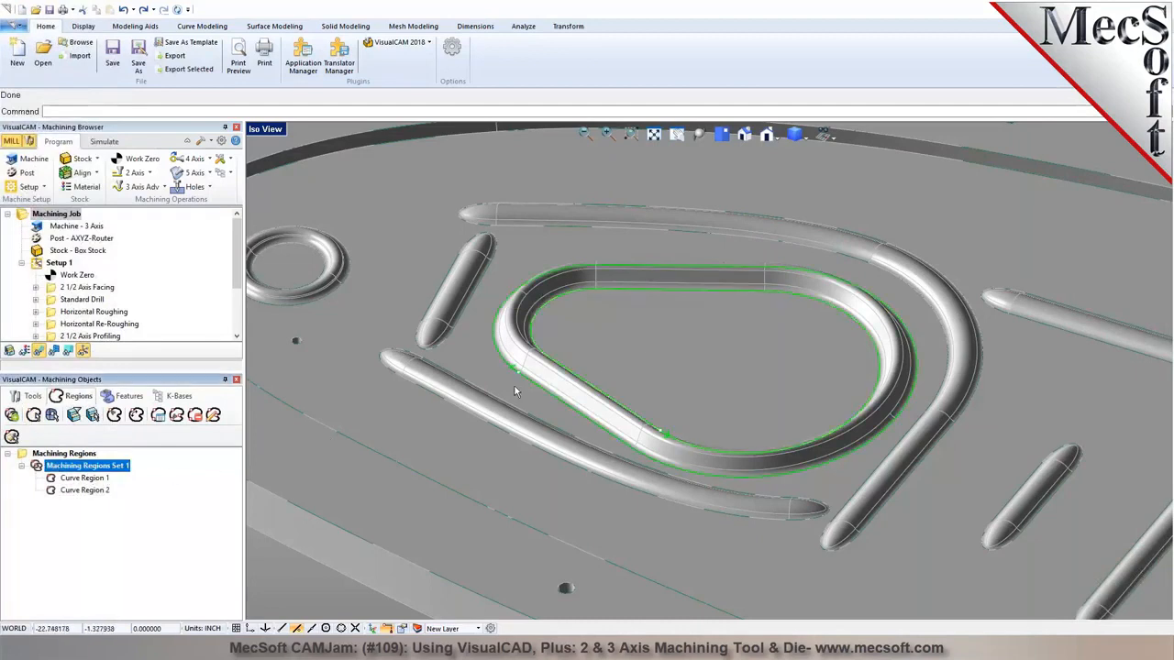
scroll(543, 364, "up", 2)
left_click(97, 479)
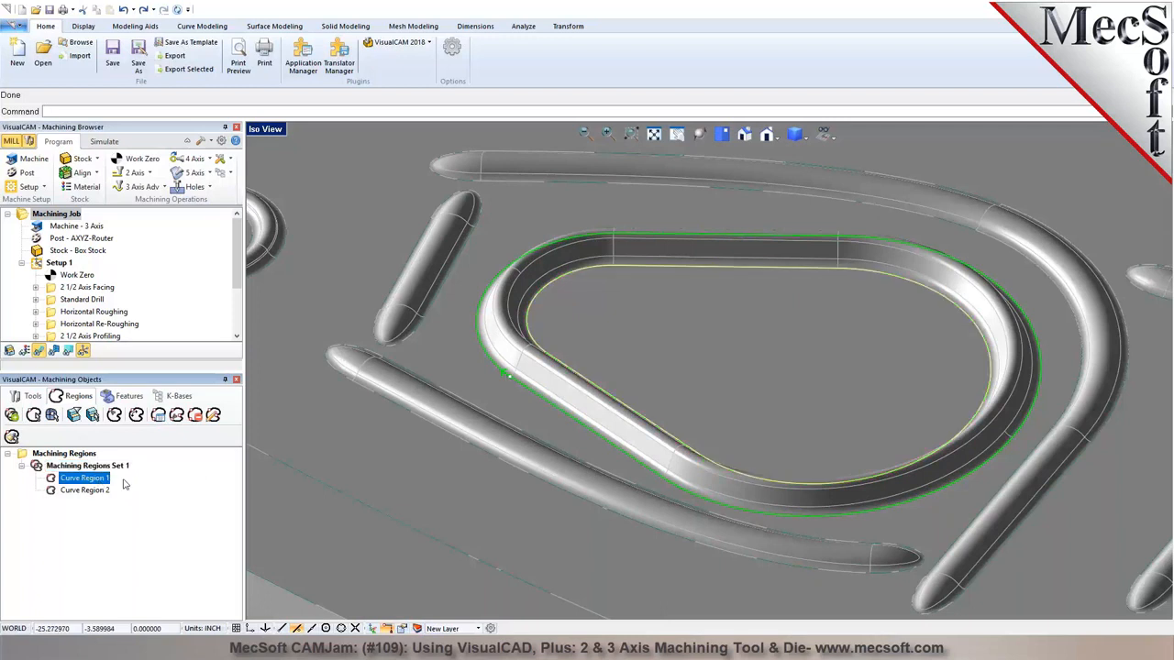
left_click(113, 415)
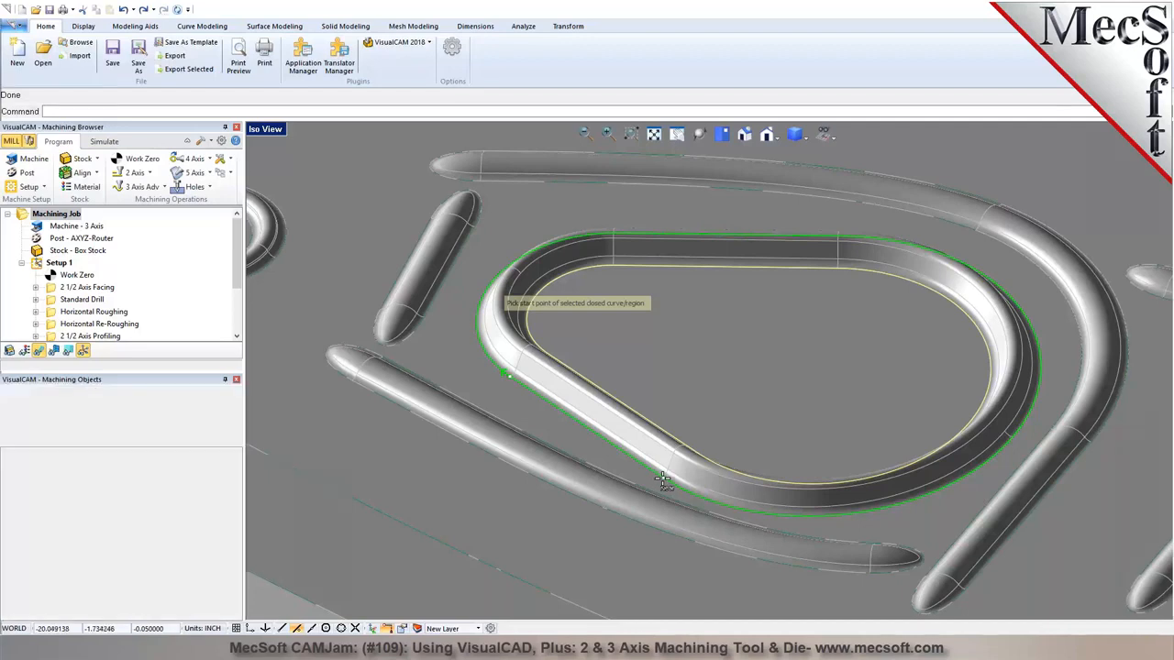
left_click(662, 477)
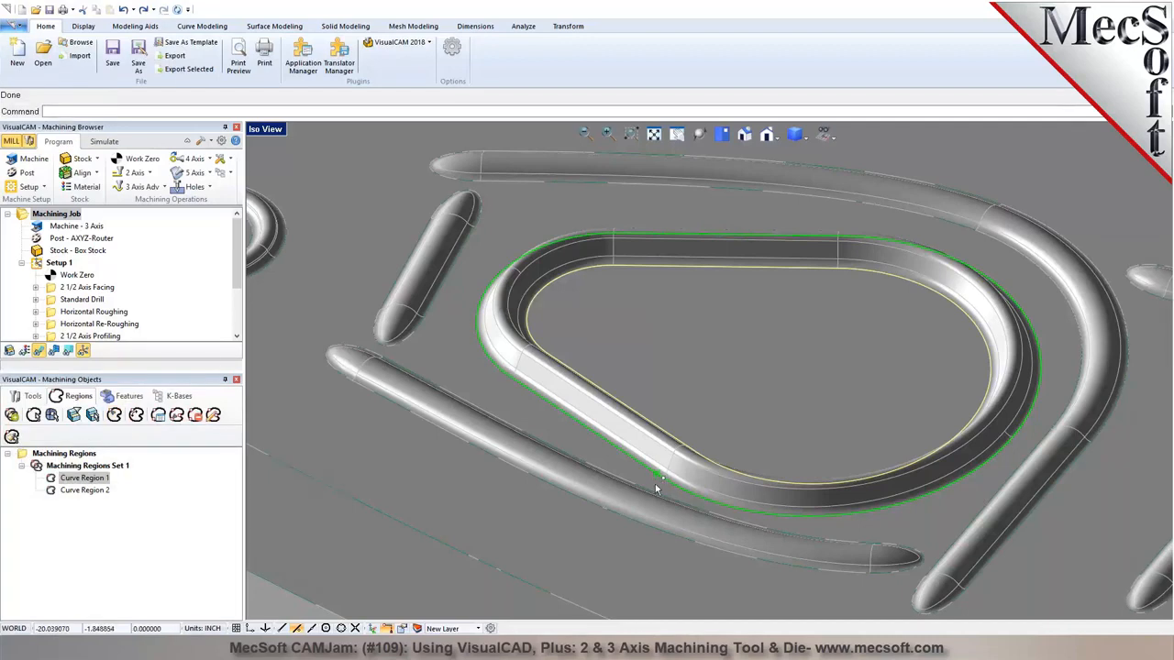
Reverse the direction of Curve Region 1 to match Curve Region 2 and check the start points of both regions
left_click(57, 470)
scroll(688, 463, "up", 5)
middle_click_drag(696, 459, 680, 469)
left_click(103, 479)
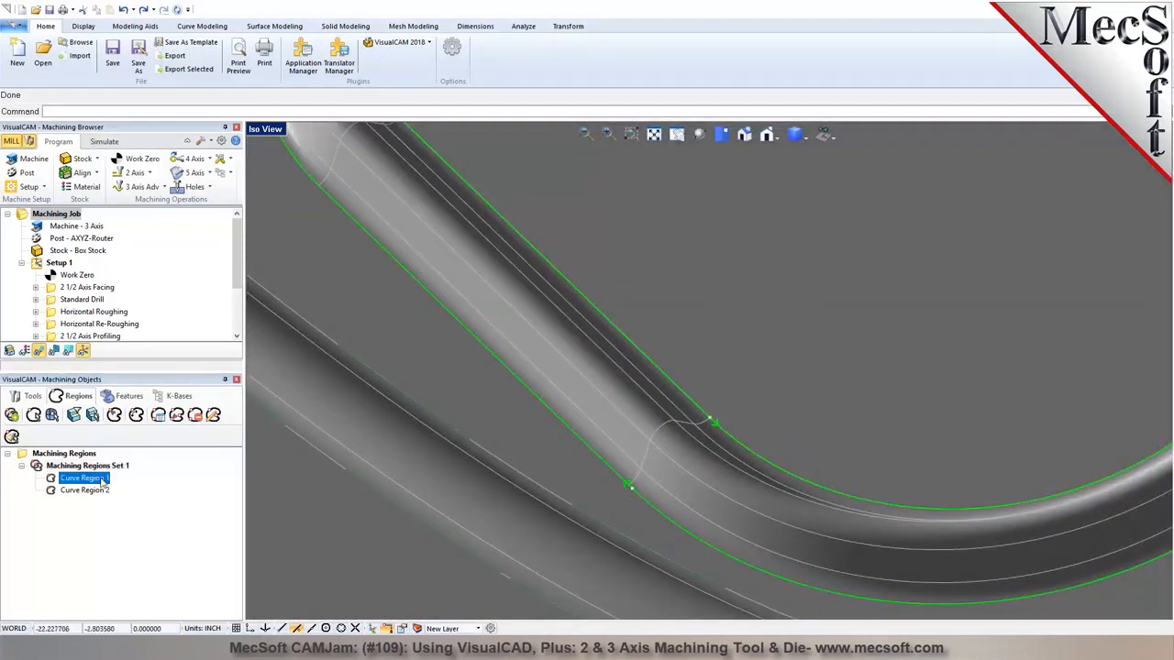
left_click(136, 417)
scroll(543, 432, "down", 1)
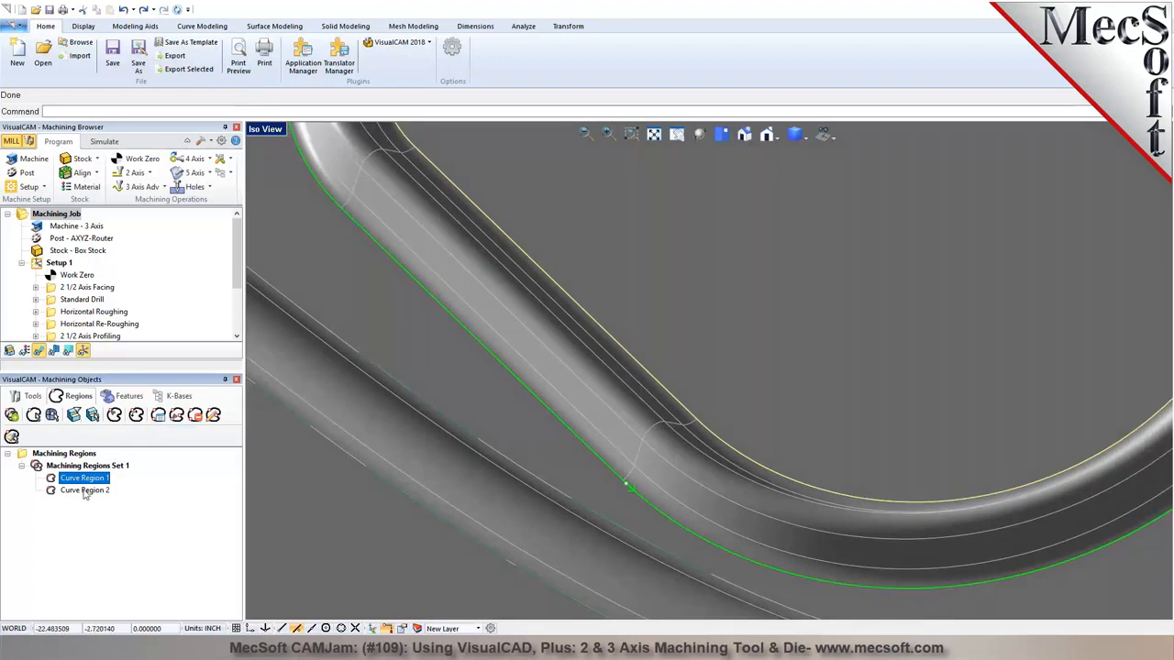
left_click(85, 490)
left_click(87, 466)
scroll(459, 449, "down", 1)
scroll(628, 430, "up", 2)
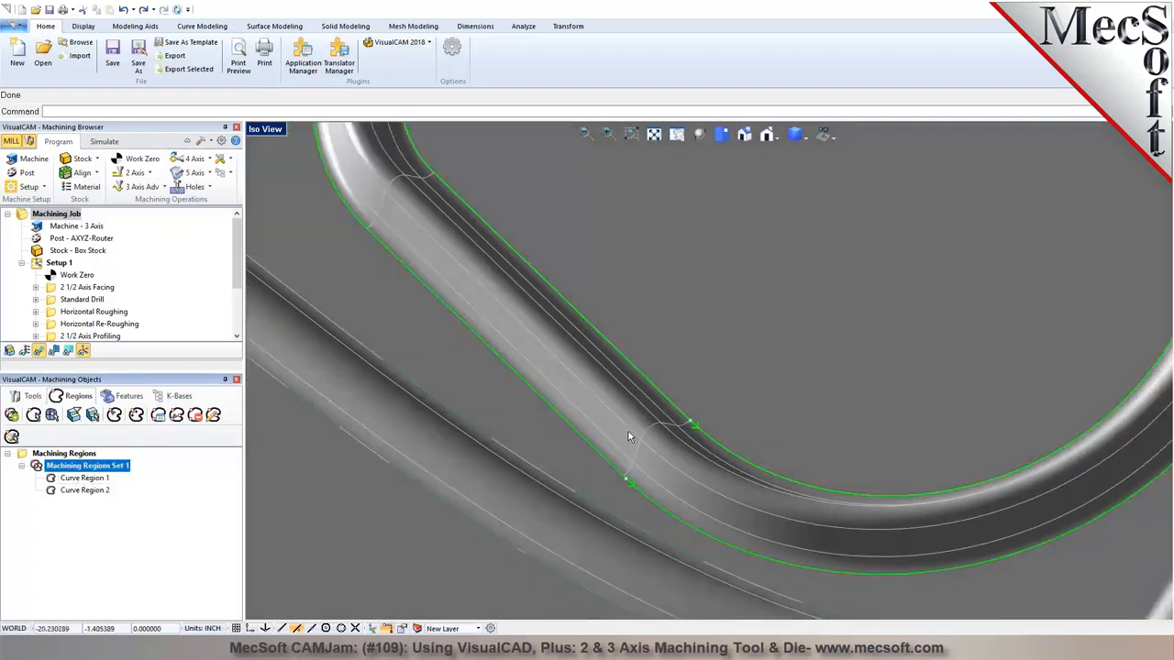
scroll(231, 294, "down", 1)
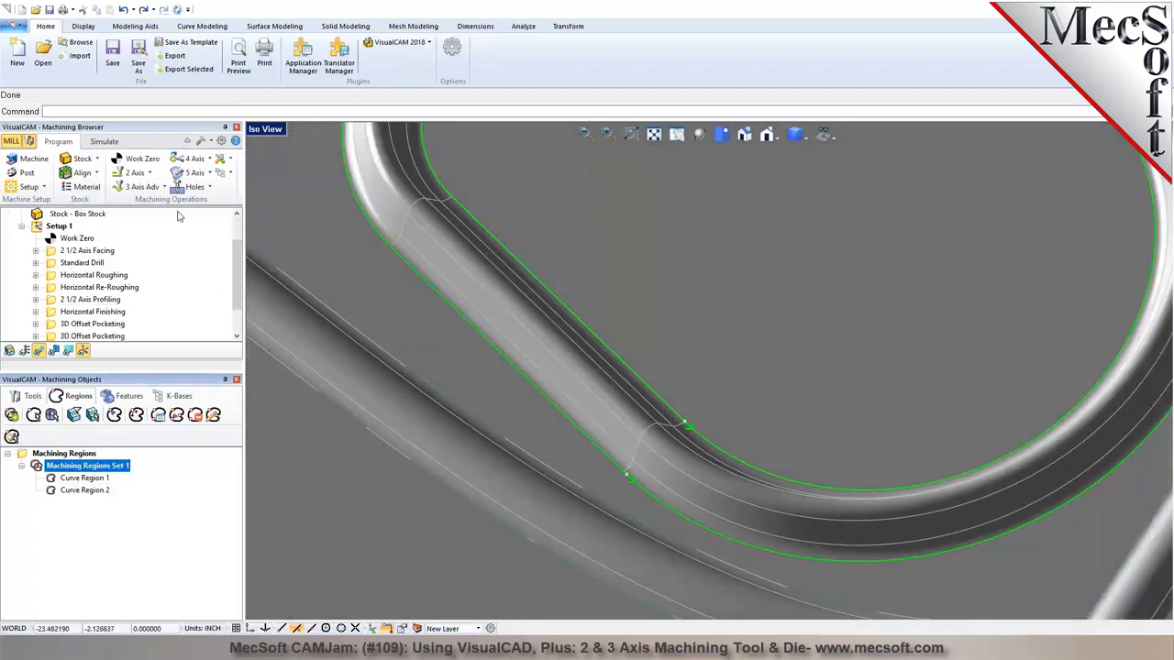
Create a 3-axis Between 2 Curves Finishing operation and assign the predefined Machining Regions Set 1 in place of its listed regions
left_click(142, 186)
left_click(258, 317)
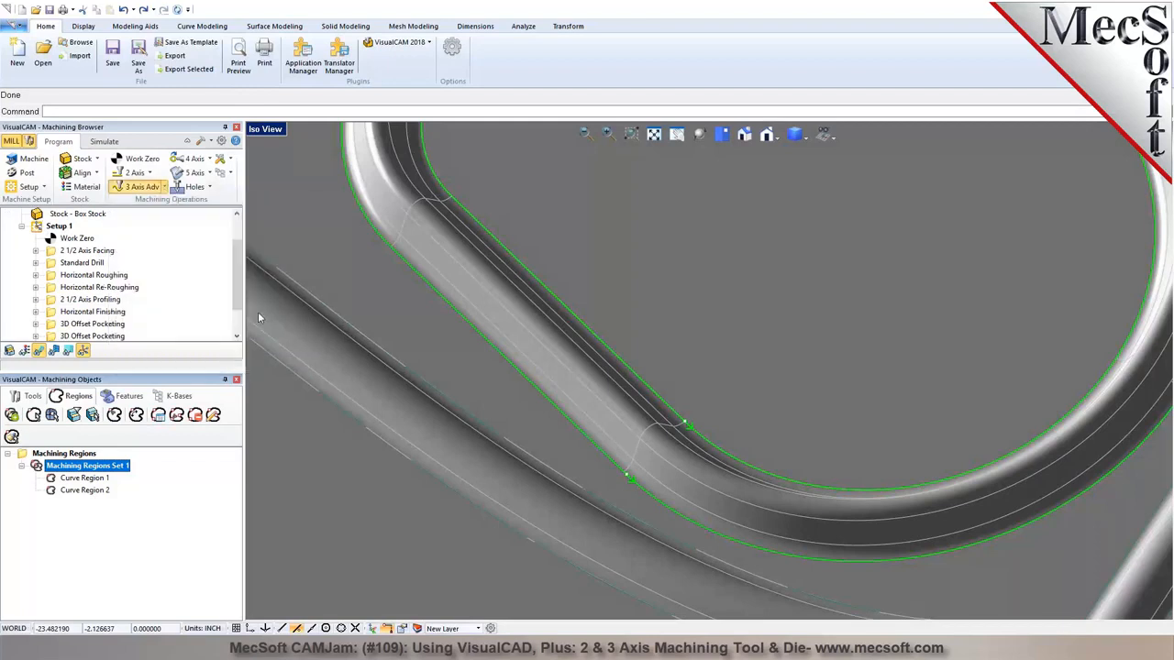
left_click(66, 392)
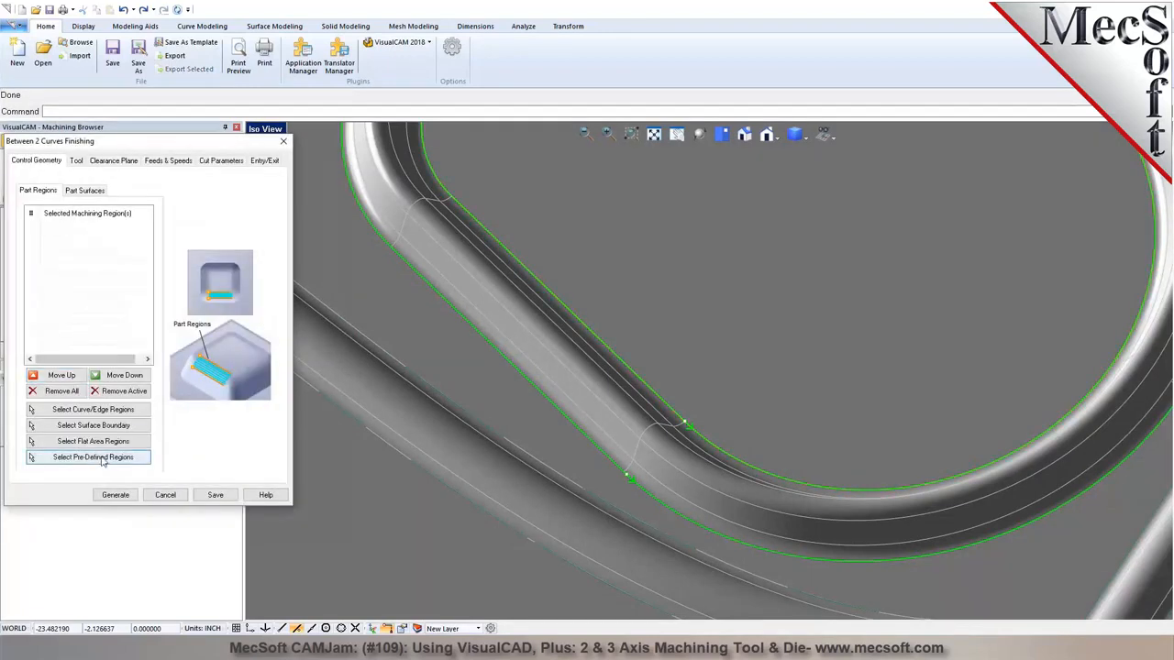
left_click(101, 457)
left_click(154, 231)
left_click(99, 440)
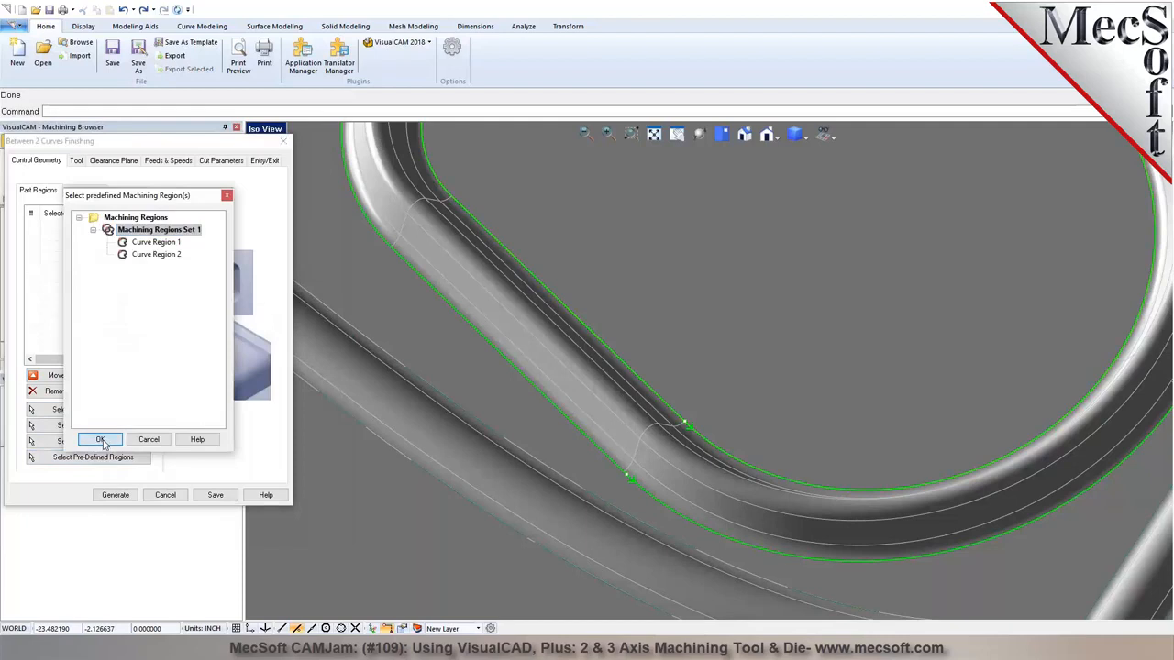
Generate the toolpath with a stepover of 10% of the tool diameter and move the operation to the end of Setup 1
left_click(79, 162)
left_click(220, 160)
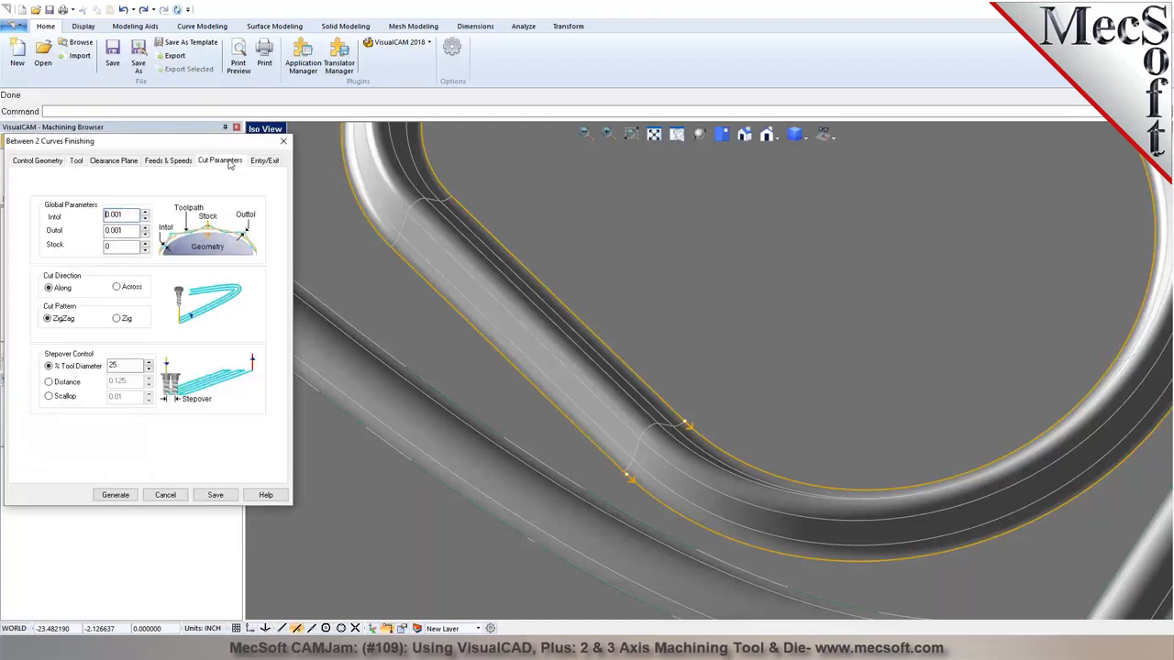
double_click(108, 366)
type("10")
left_click(128, 494)
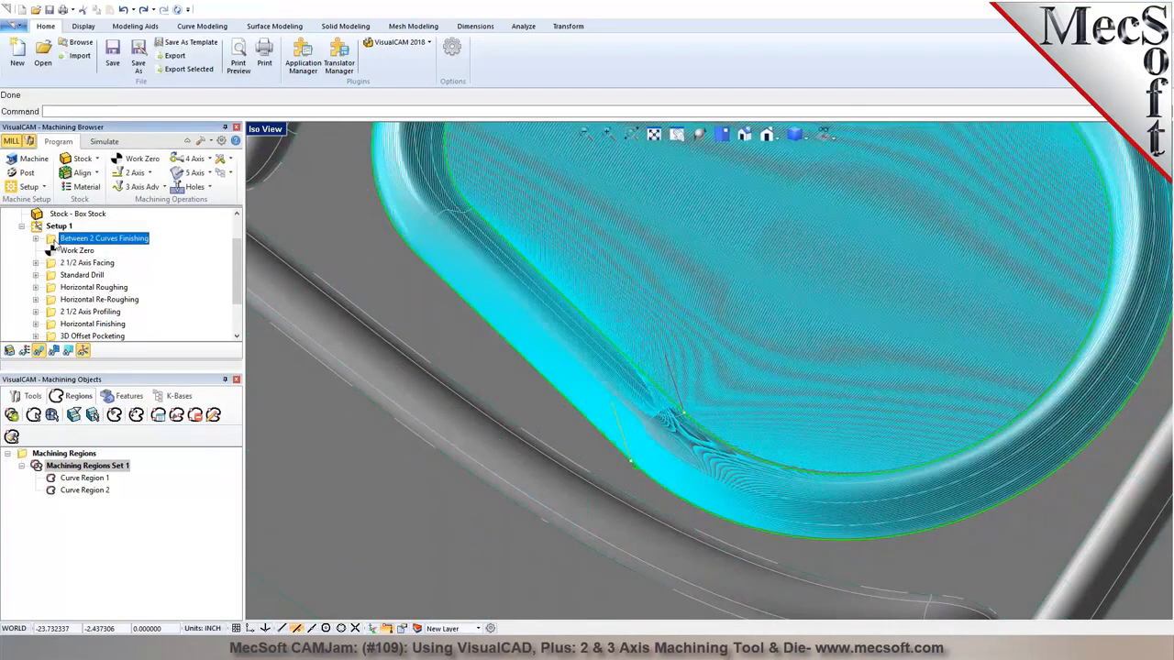
left_click_drag(58, 243, 59, 332)
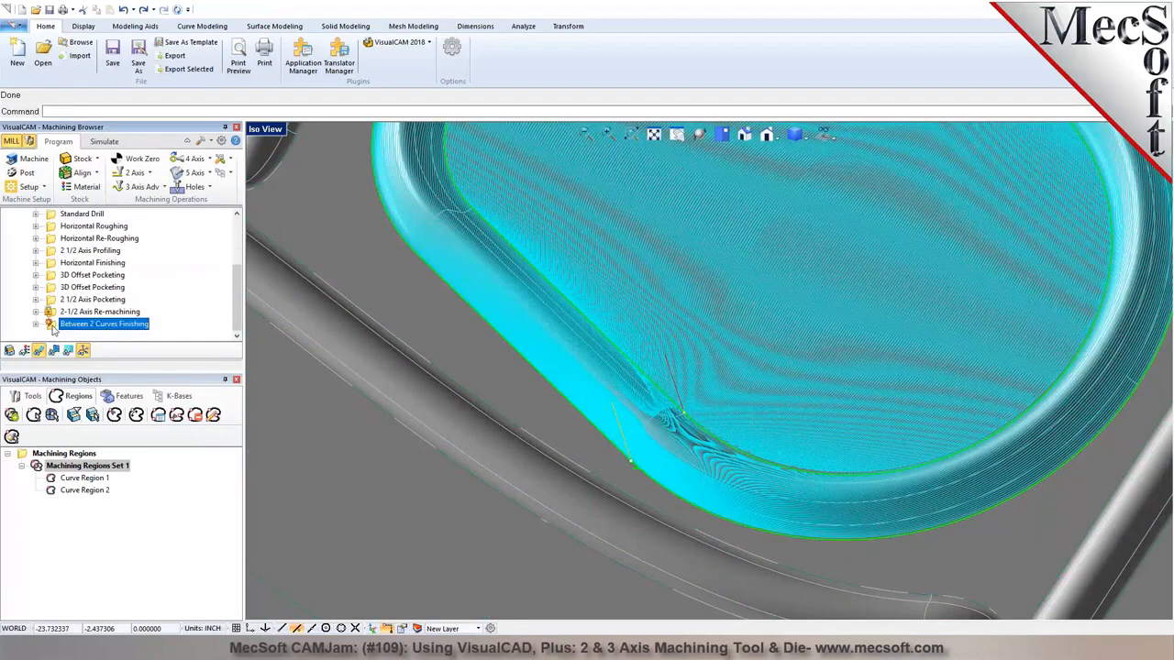
Clear the Between 2 Curves Finishing regions and select the face edges around the outside of the teardrop-shaped rib instead
double_click(58, 323)
left_click(62, 391)
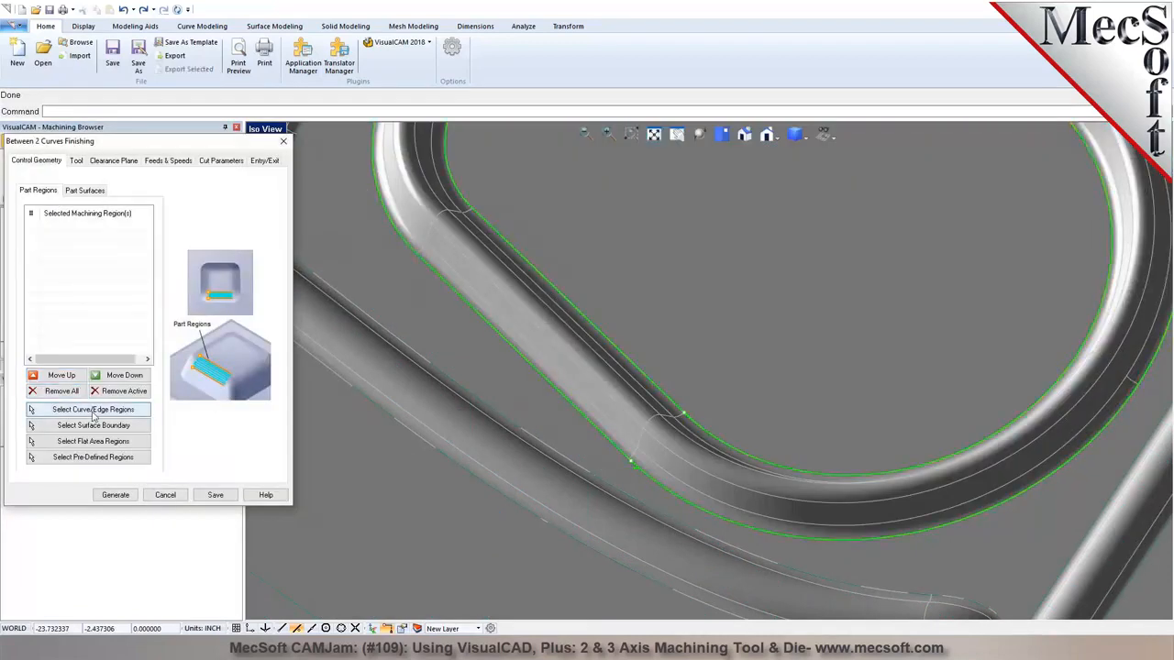
left_click(91, 409)
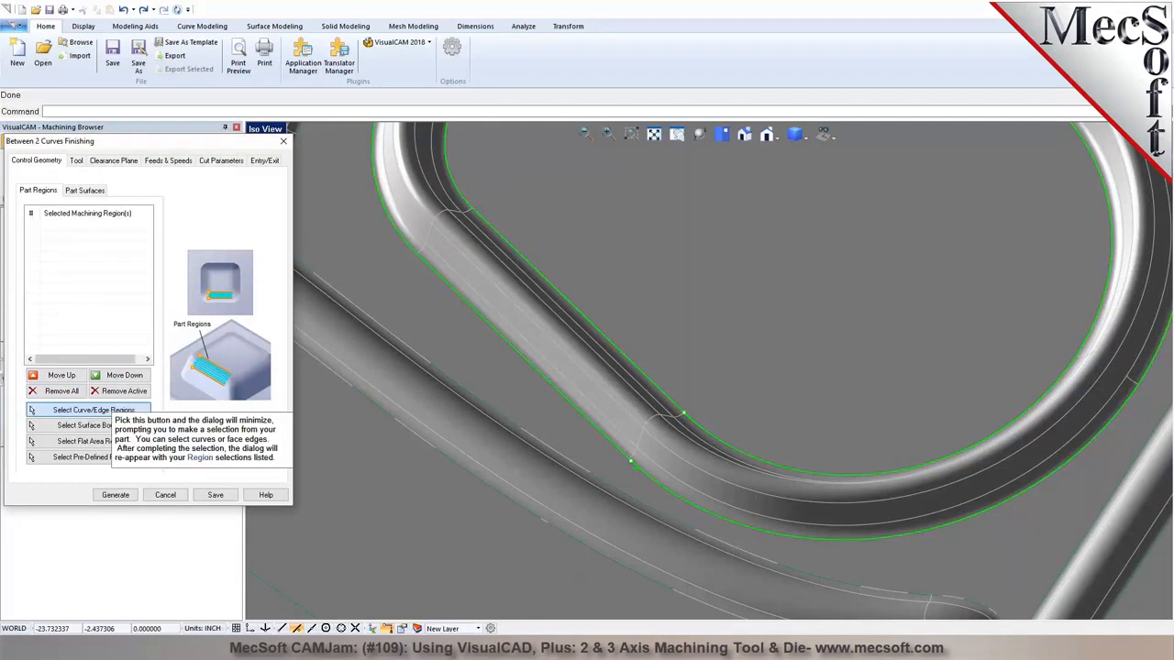
left_click(557, 394)
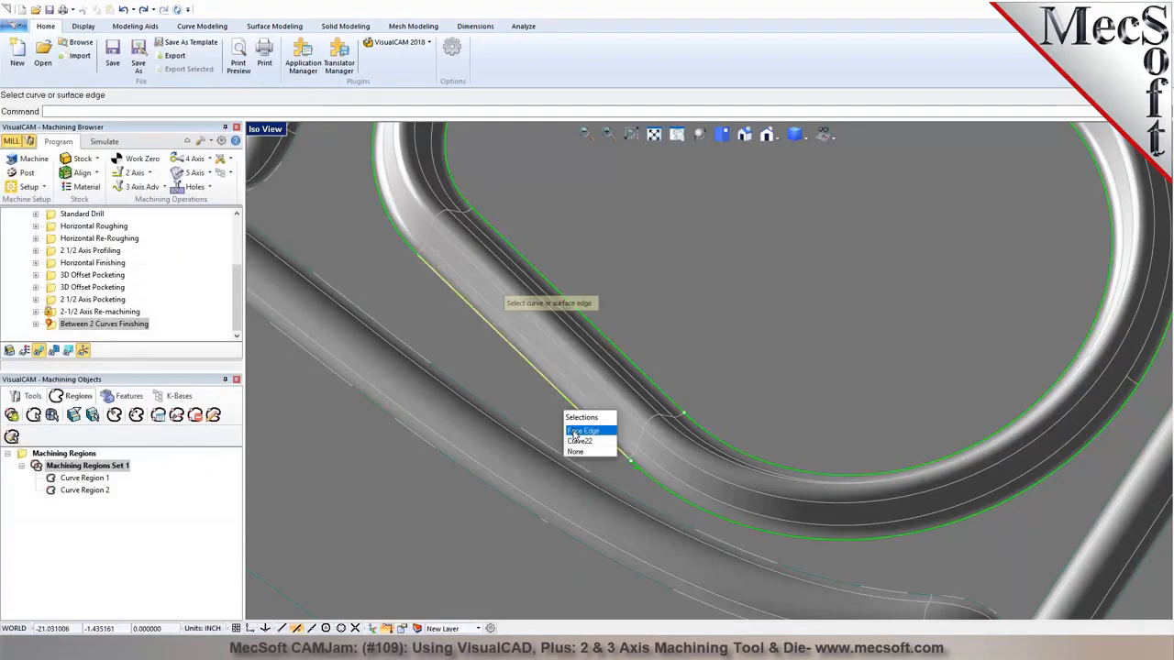
left_click(576, 431)
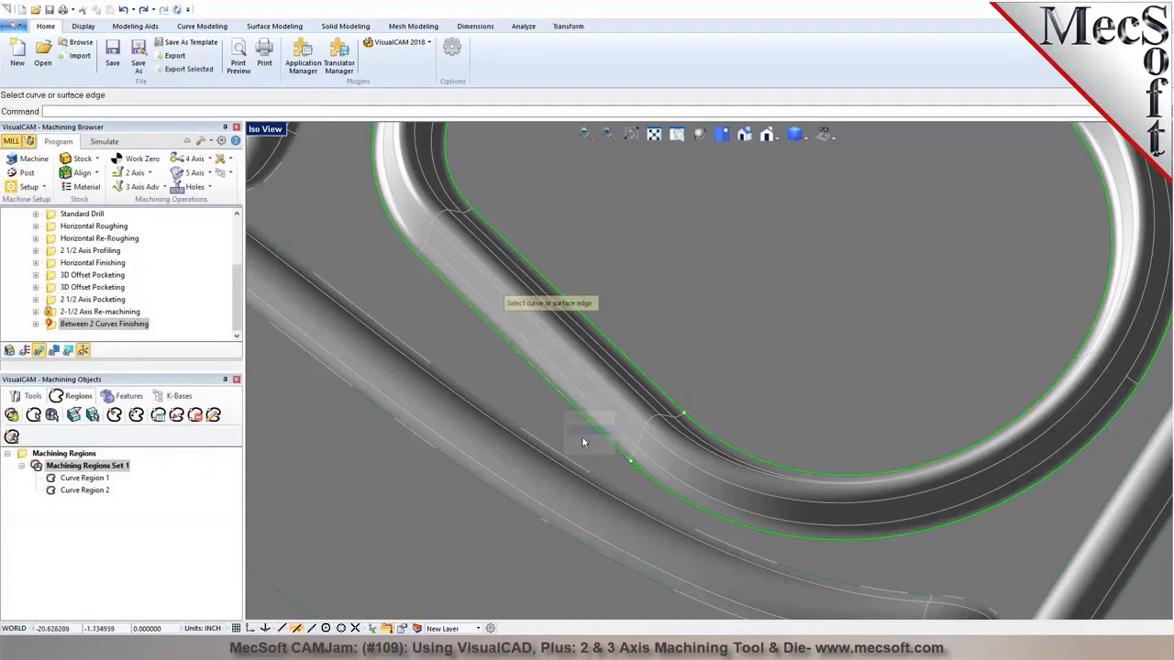
left_click(644, 479)
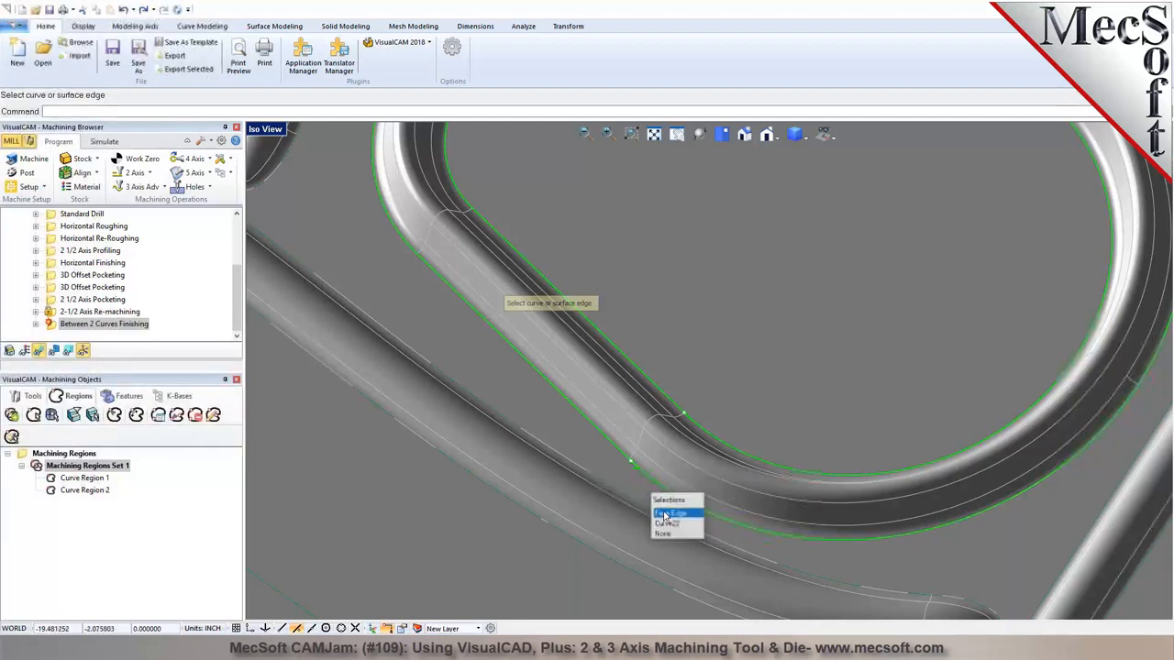
left_click(665, 510)
scroll(674, 420, "down", 3)
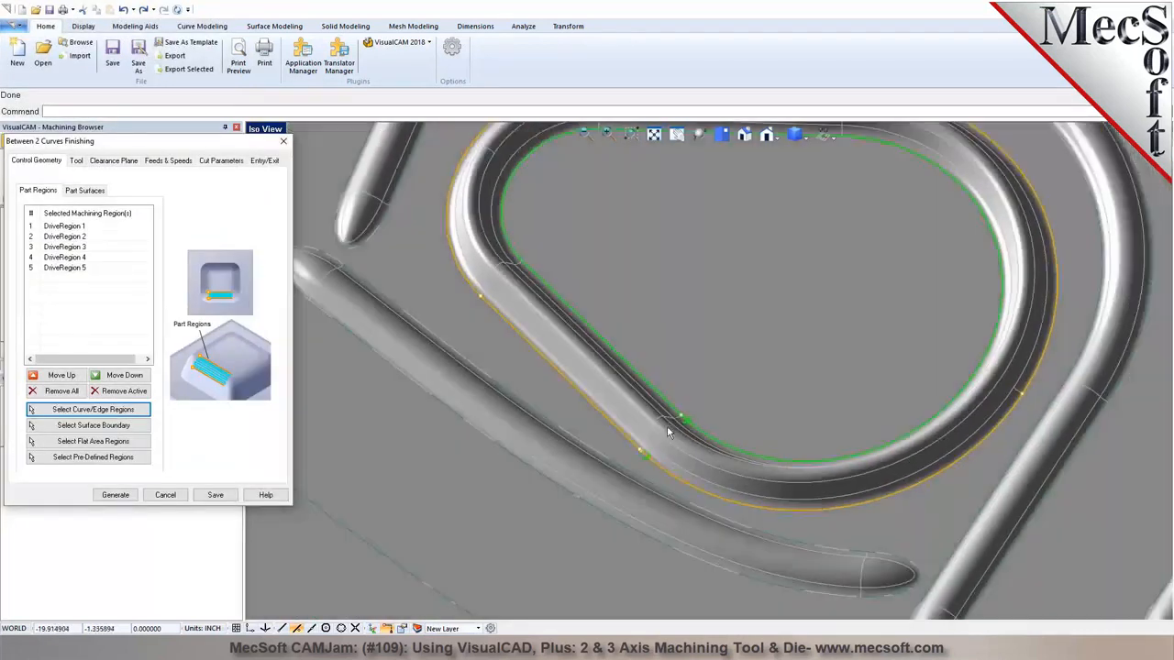
Try to add the inner face edges of the teardrop-shaped rib as regions and regenerate the finishing toolpath
middle_click_drag(669, 435, 680, 419)
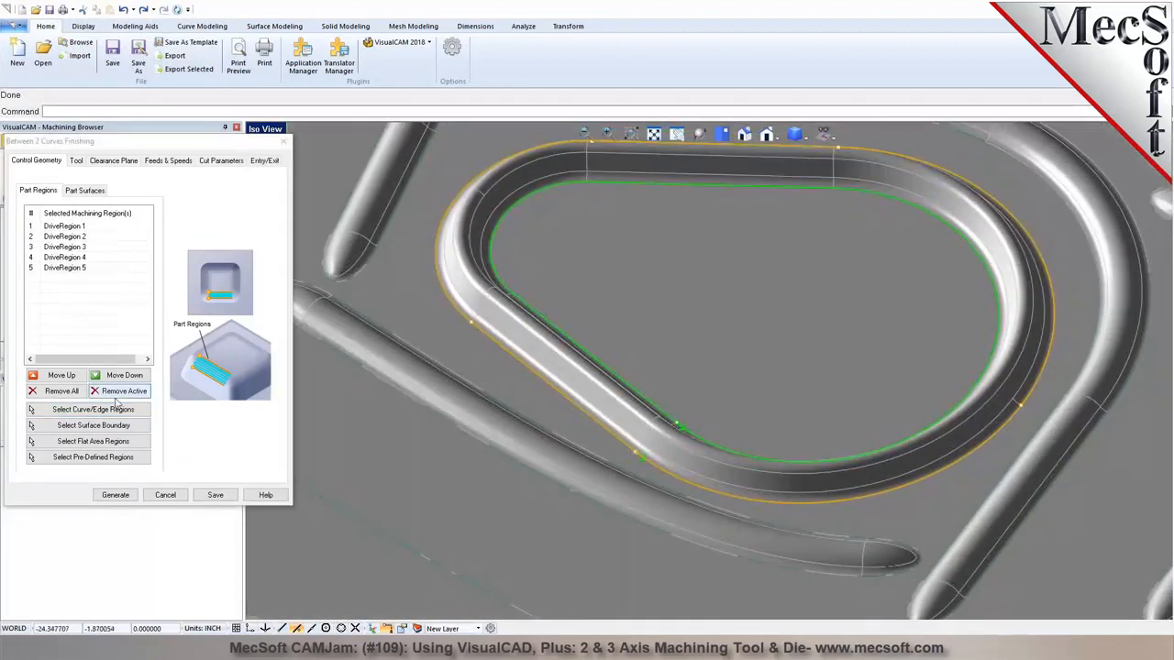
left_click(114, 413)
left_click(628, 182)
left_click(651, 223)
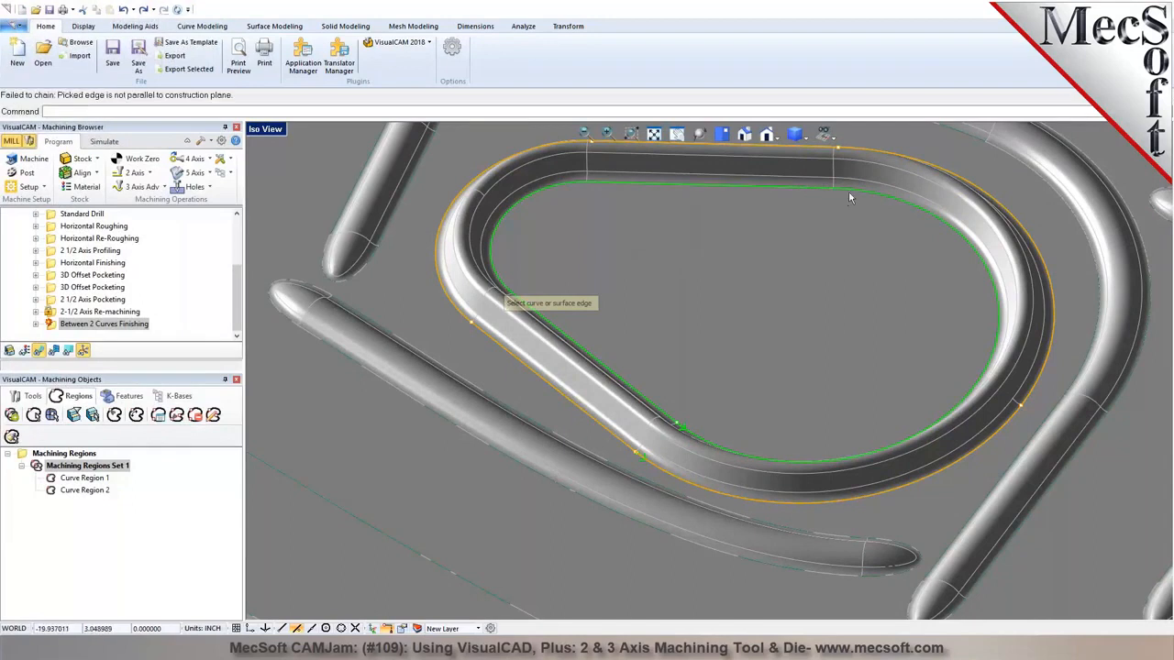
left_click(851, 190)
left_click(871, 230)
right_click(871, 231)
left_click(120, 495)
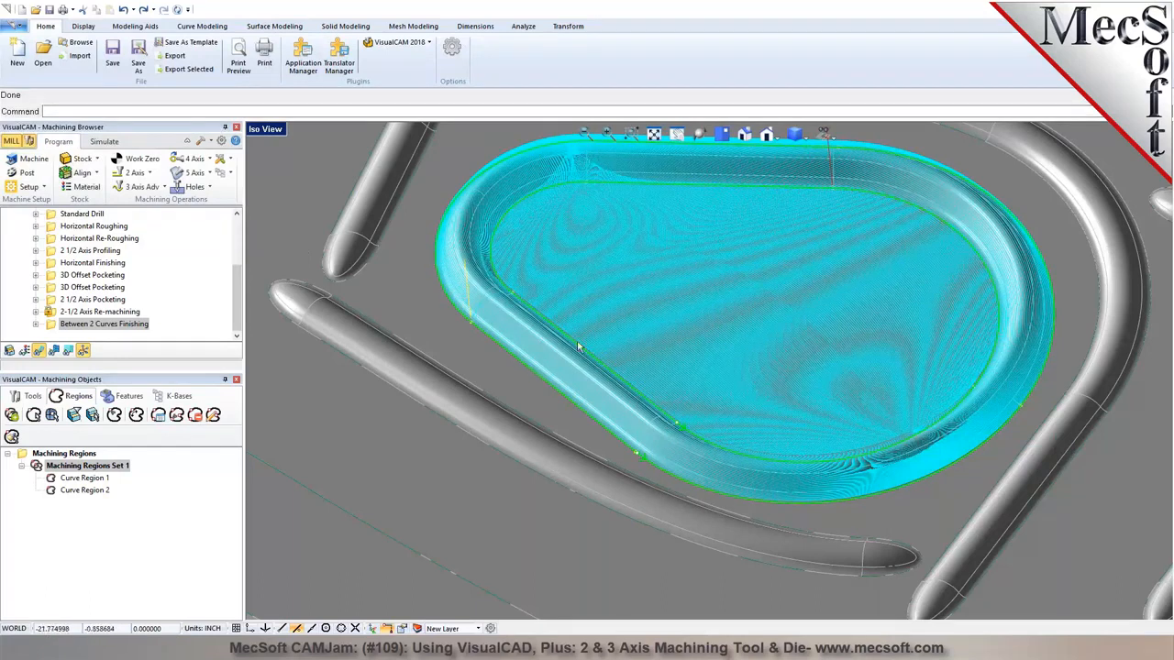
Hide the finishing toolpath and the machining region highlights, and inspect the curves along the teardrop-shaped rib
left_click(57, 466)
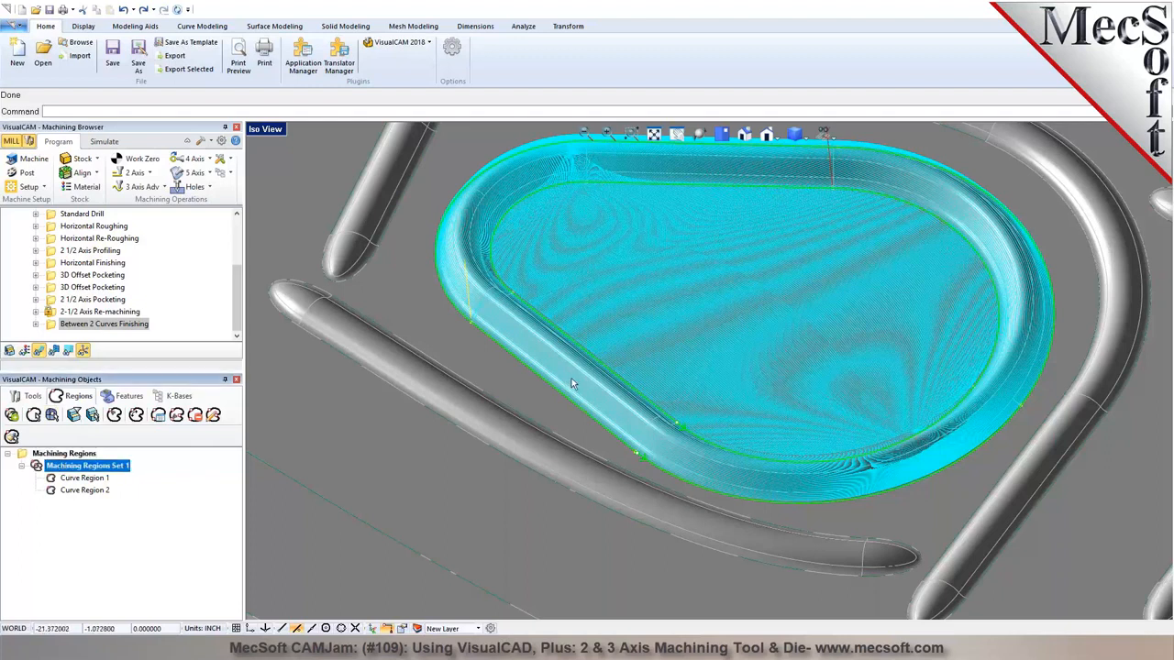
left_click(239, 224)
left_click(61, 217)
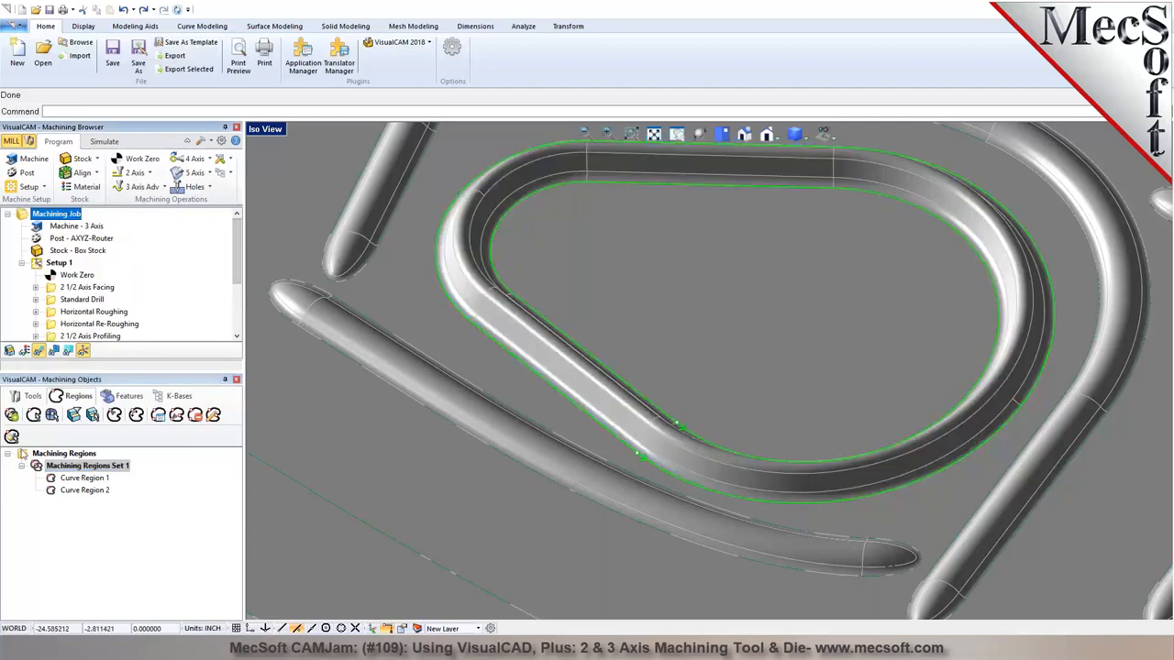
left_click(32, 395)
scroll(577, 453, "down", 5)
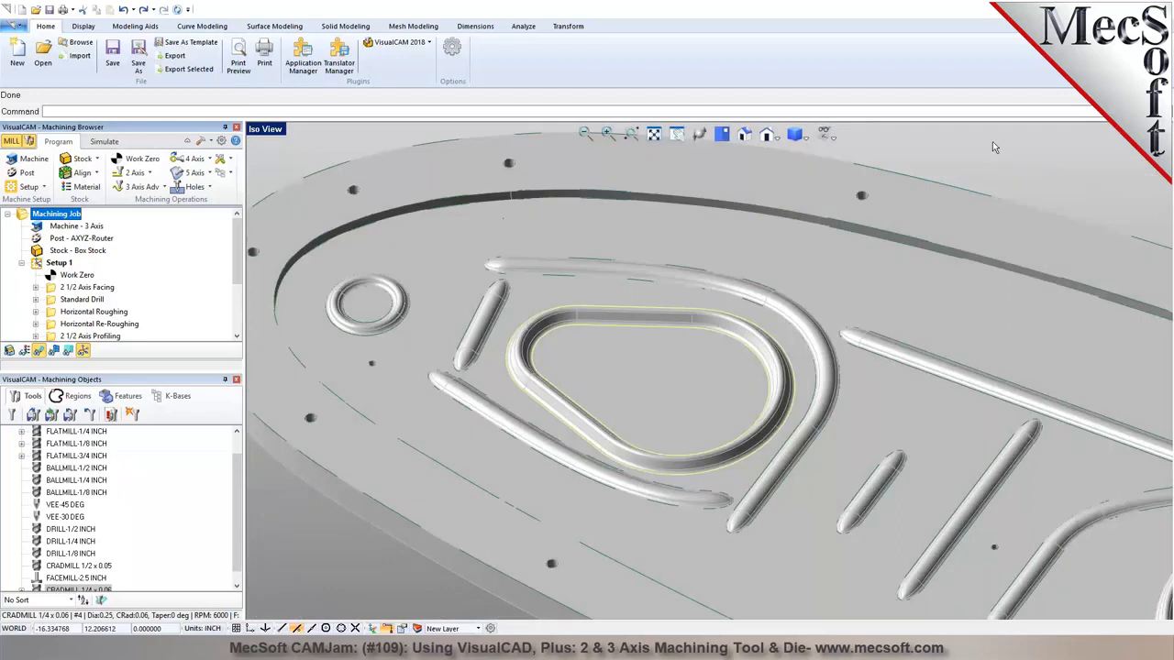
left_click(992, 147)
scroll(570, 421, "up", 5)
left_click(490, 629)
left_click(615, 273)
left_click(620, 504)
scroll(623, 464, "up", 5)
middle_click_drag(538, 396, 578, 392)
Hide the Level (0) layer and view the remaining curves from the top
left_click(417, 629)
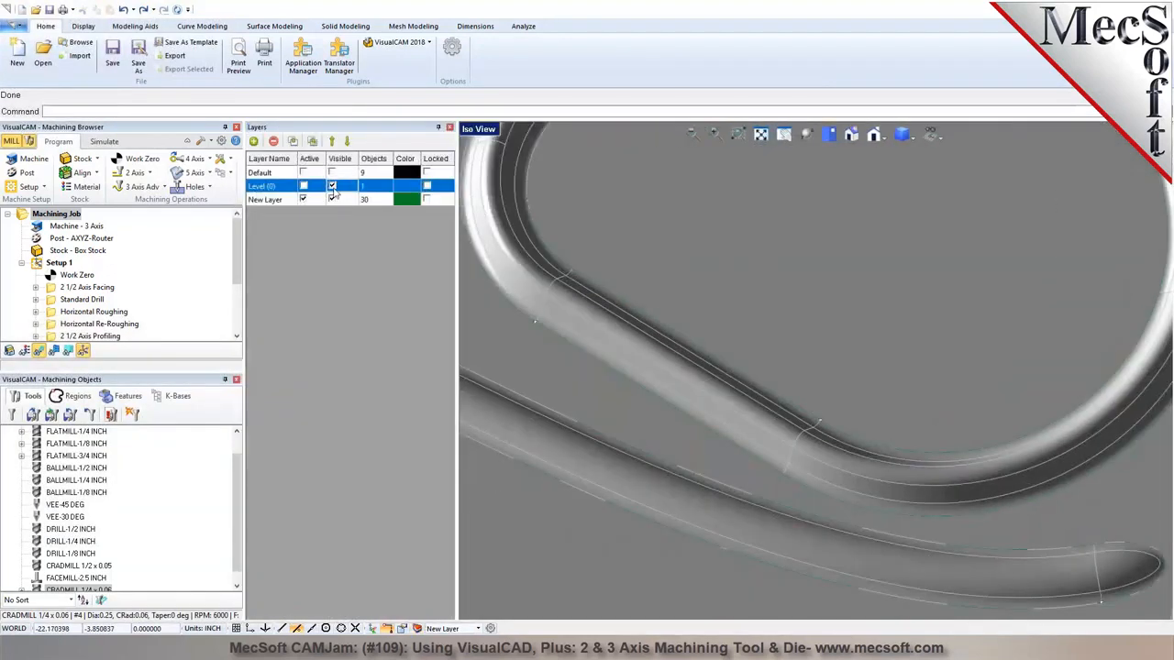
left_click(332, 186)
left_click(811, 136)
scroll(745, 420, "up", 5)
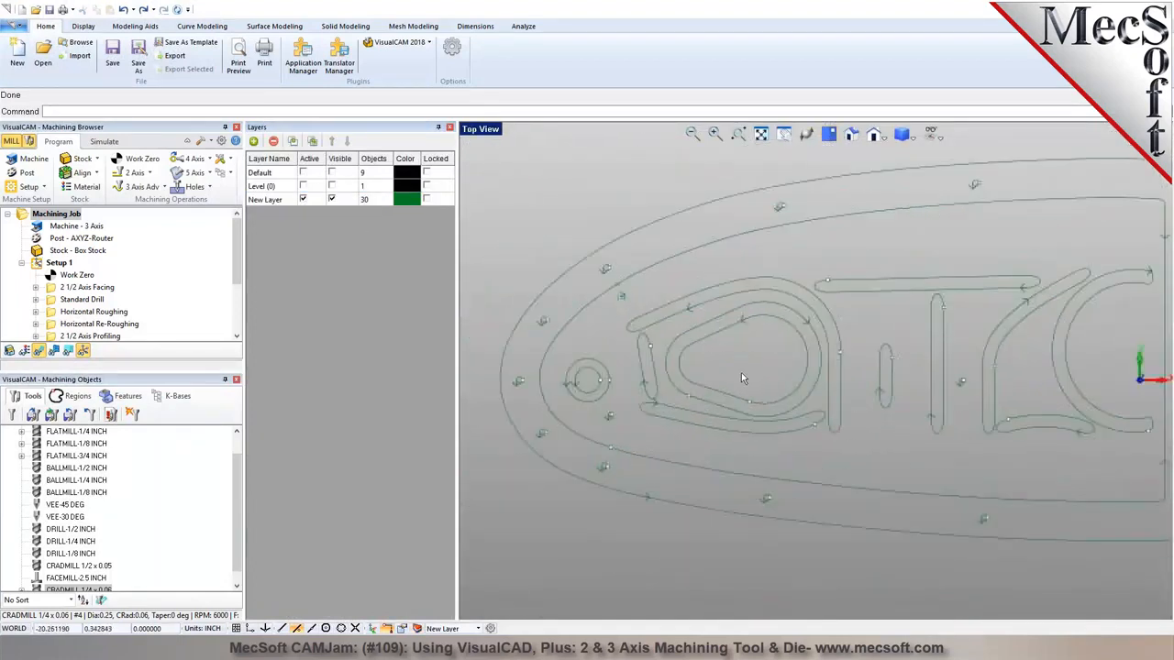
Change the inner teardrop curve's start point to the corner beside the outer curve's start point, and reverse the curve's direction
left_click(682, 415)
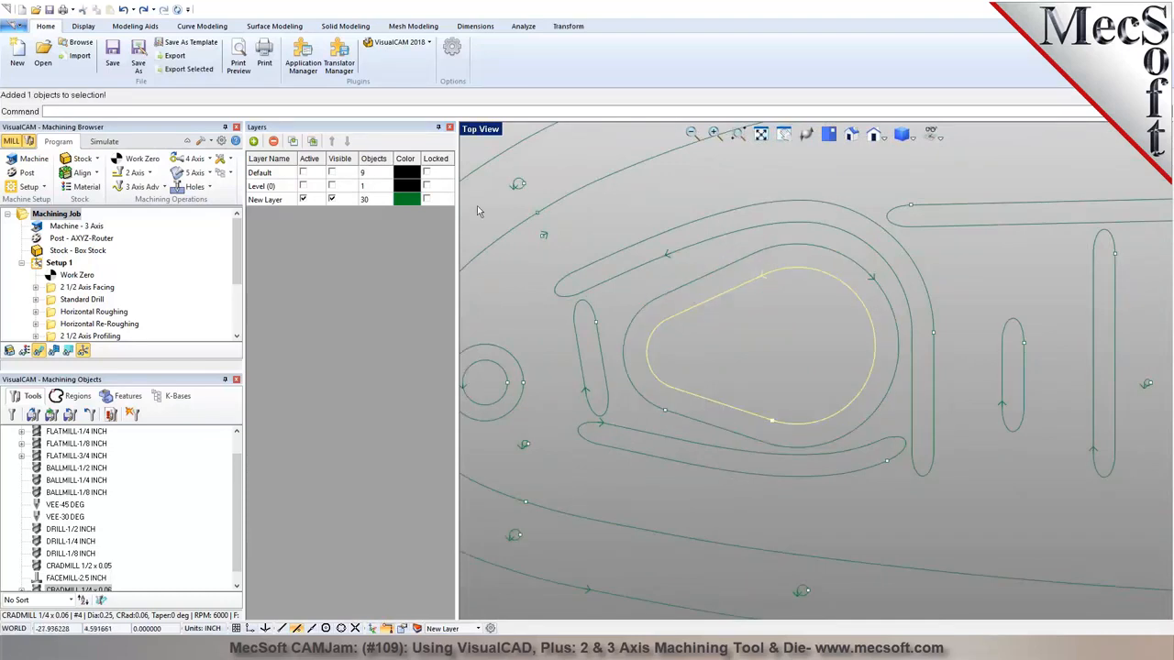
left_click(201, 26)
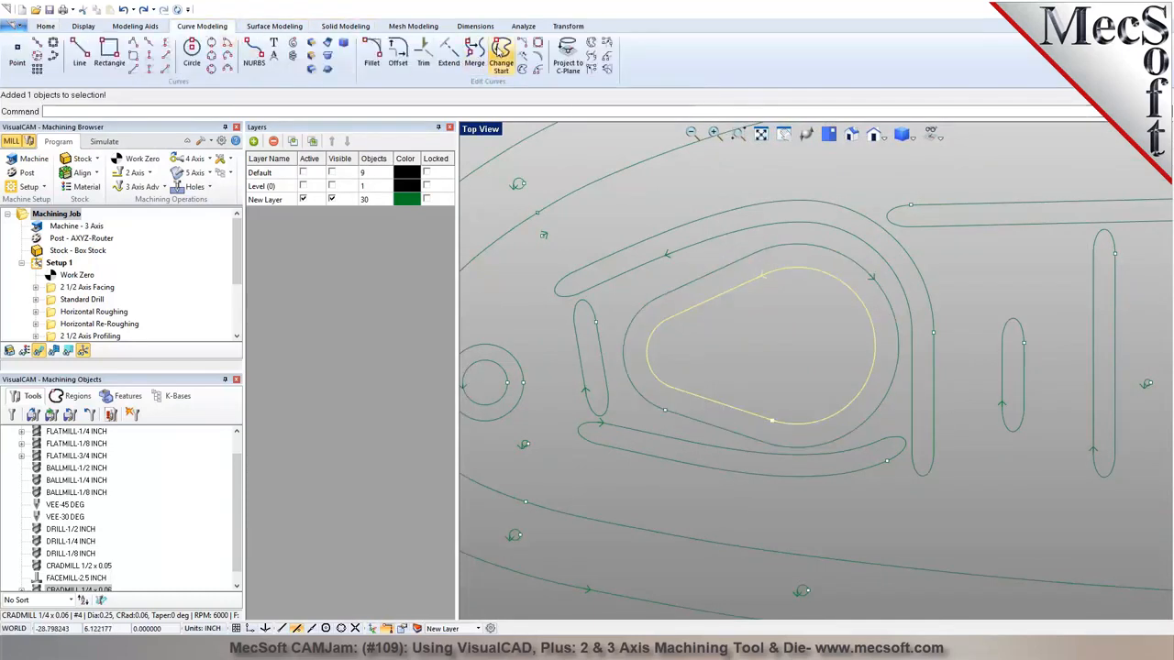
left_click(501, 55)
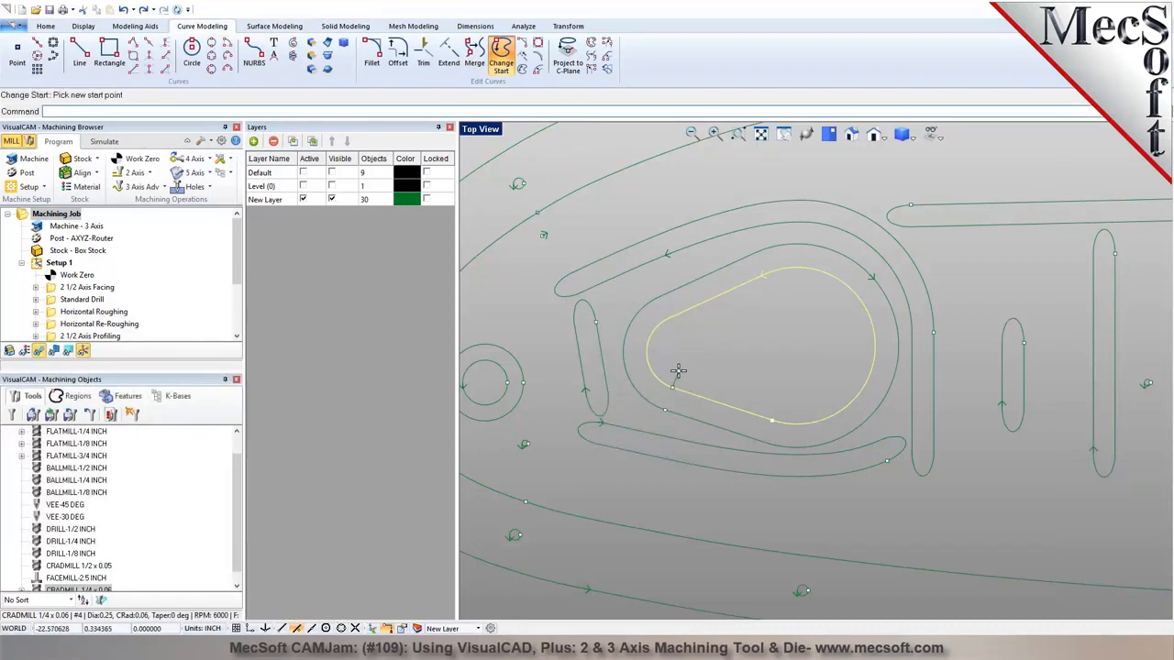
left_click(694, 397)
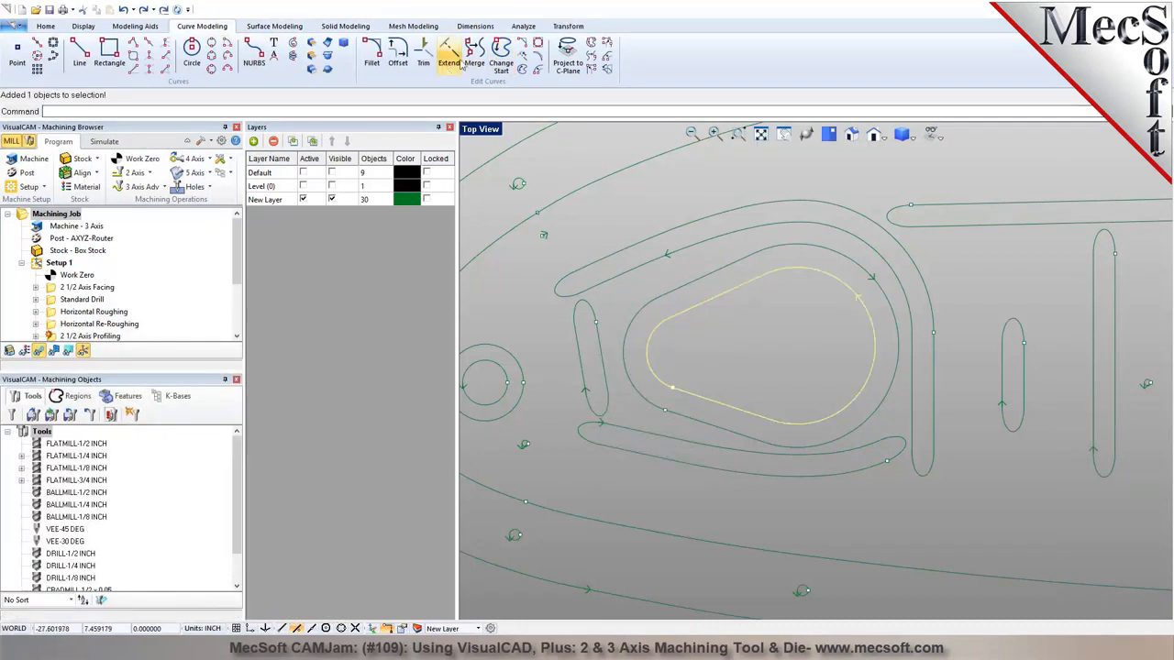
left_click(522, 70)
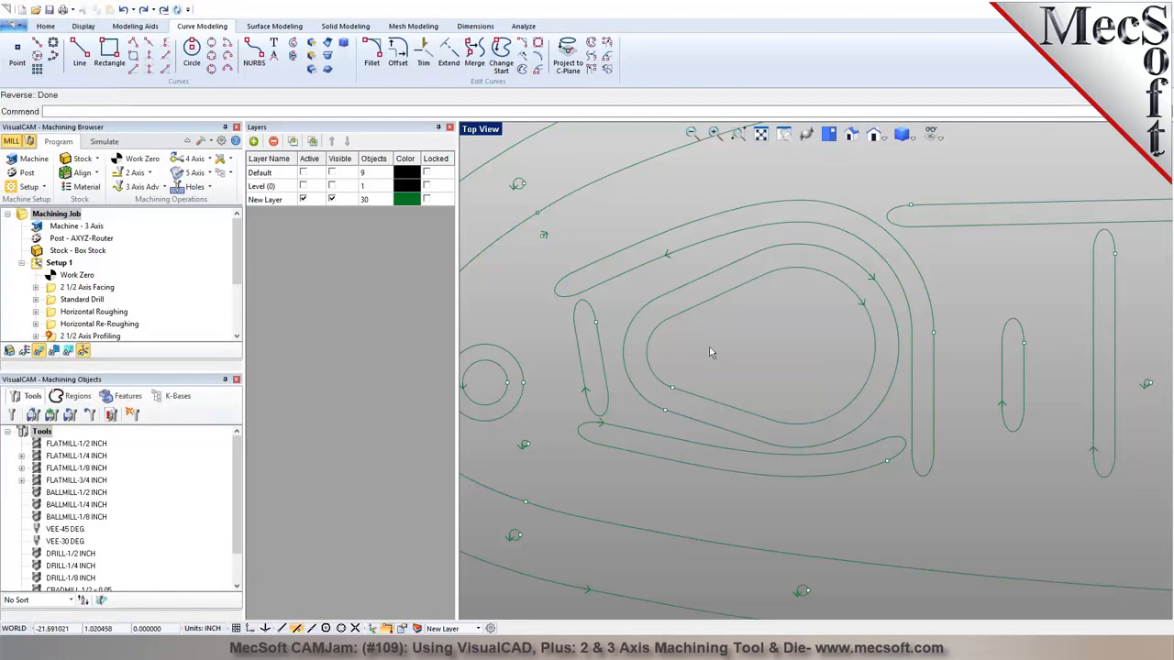
Show the Level (0) layer and remove all regions from the Between 2 Curves Finishing operation
left_click(332, 186)
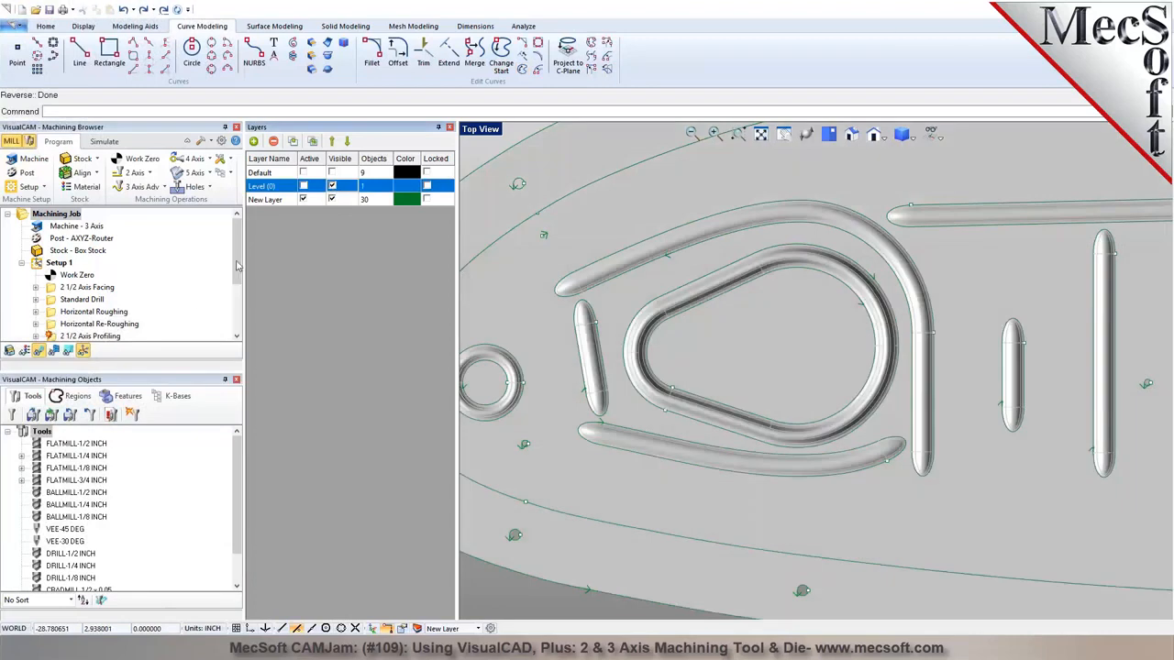
scroll(55, 339, "down", 2)
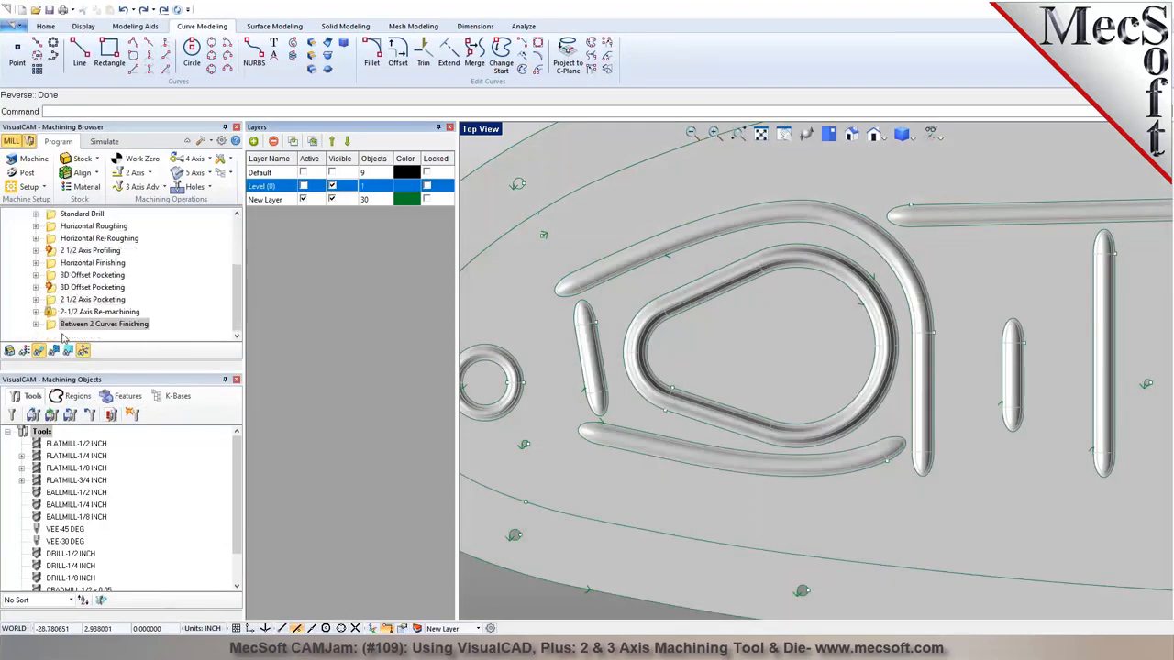
double_click(64, 335)
left_click(62, 392)
Assign the outer and inner teardrop curves as the operation's regions, generate the toolpath and view it in isometric
left_click(79, 410)
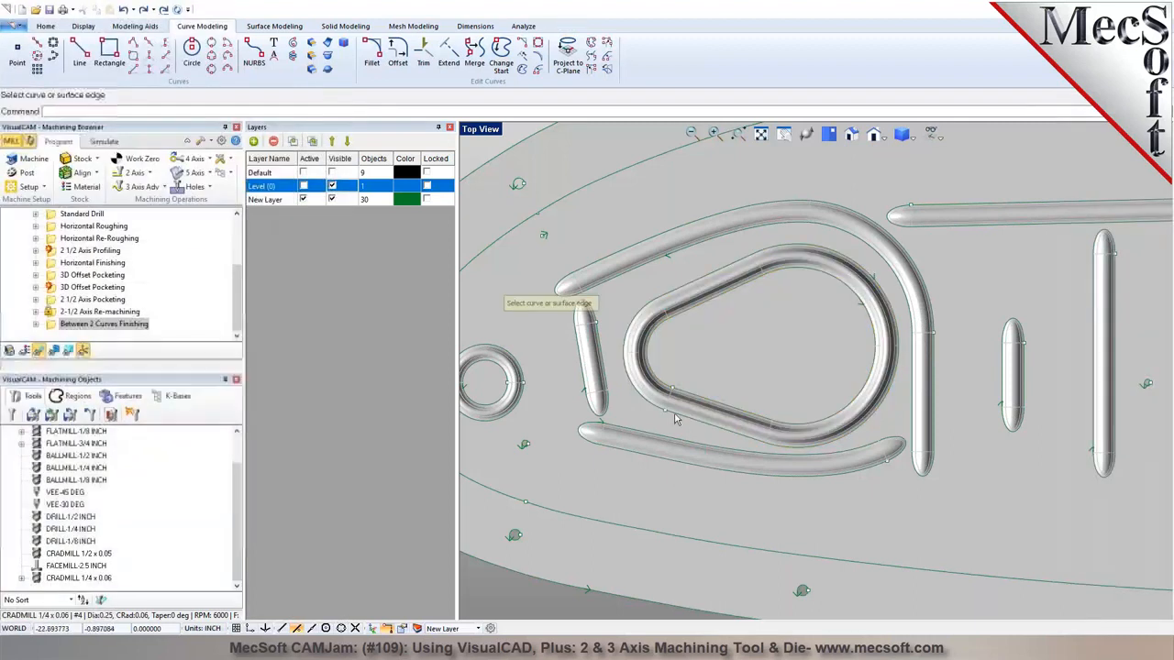
left_click(675, 420)
left_click(701, 465)
left_click(690, 395)
left_click(707, 443)
right_click(704, 445)
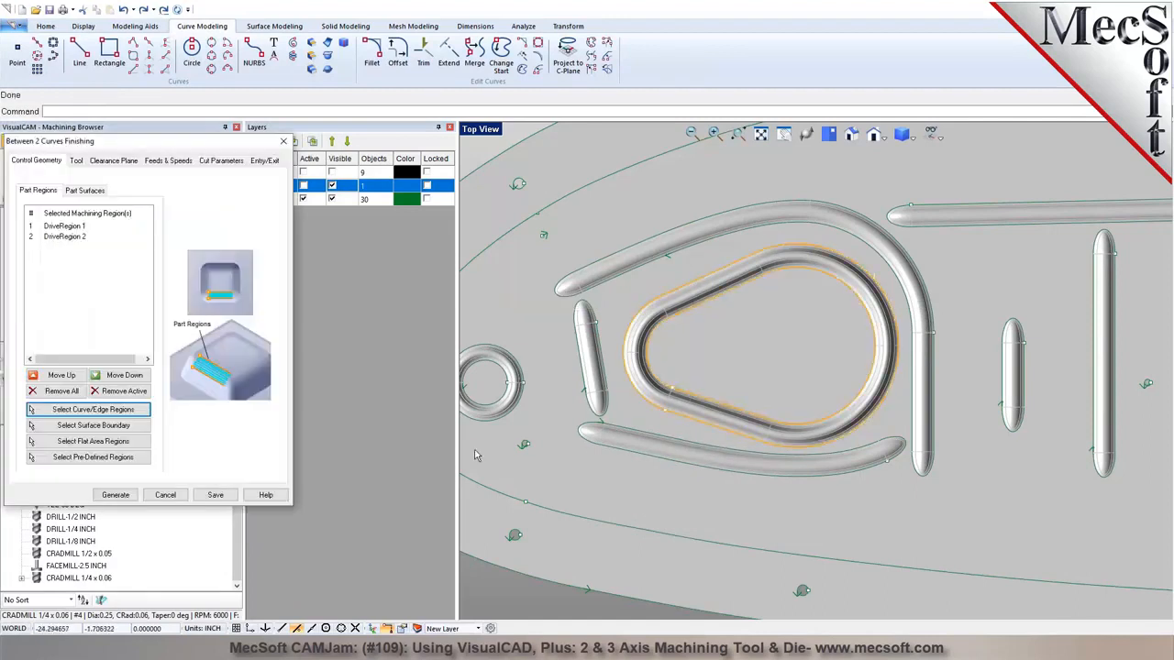
left_click(116, 494)
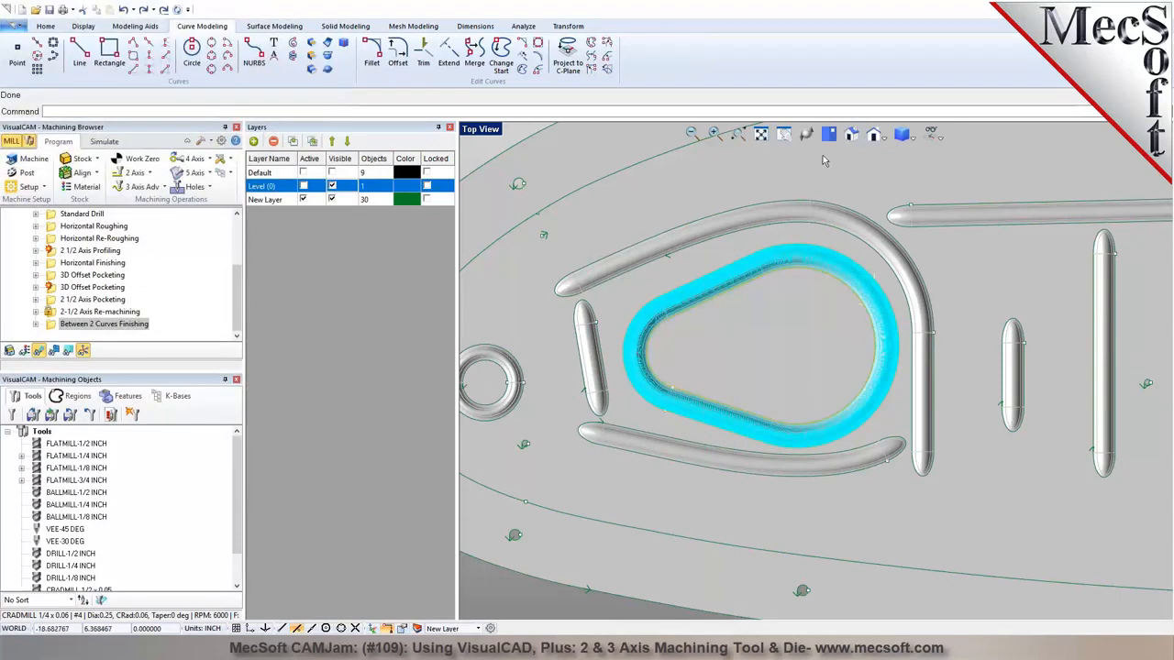
left_click(851, 135)
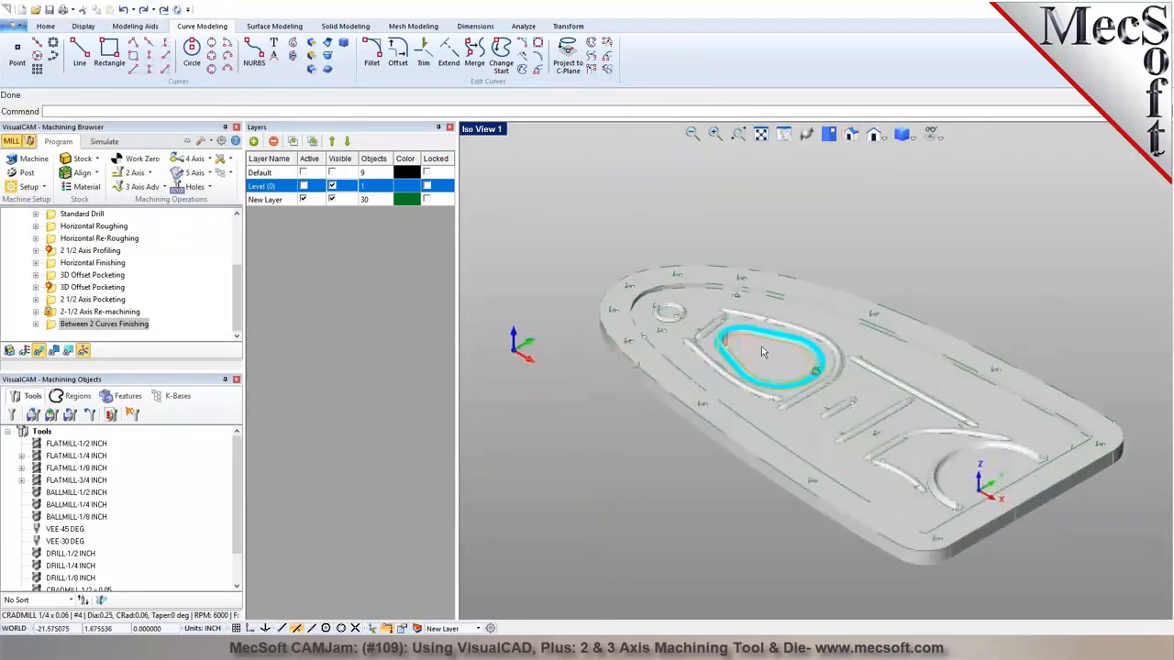
Close the layer list and save the part file with the teardrop rib's Between 2 Curves Finishing toolpath
scroll(744, 358, "up", 4)
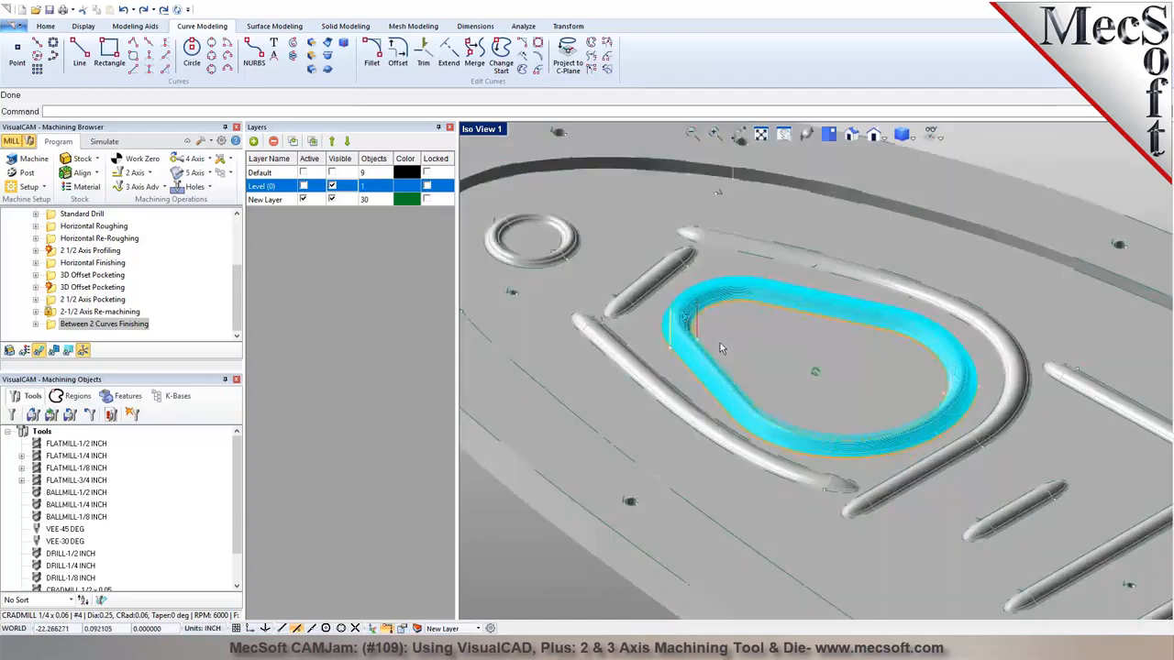
scroll(709, 335, "up", 5)
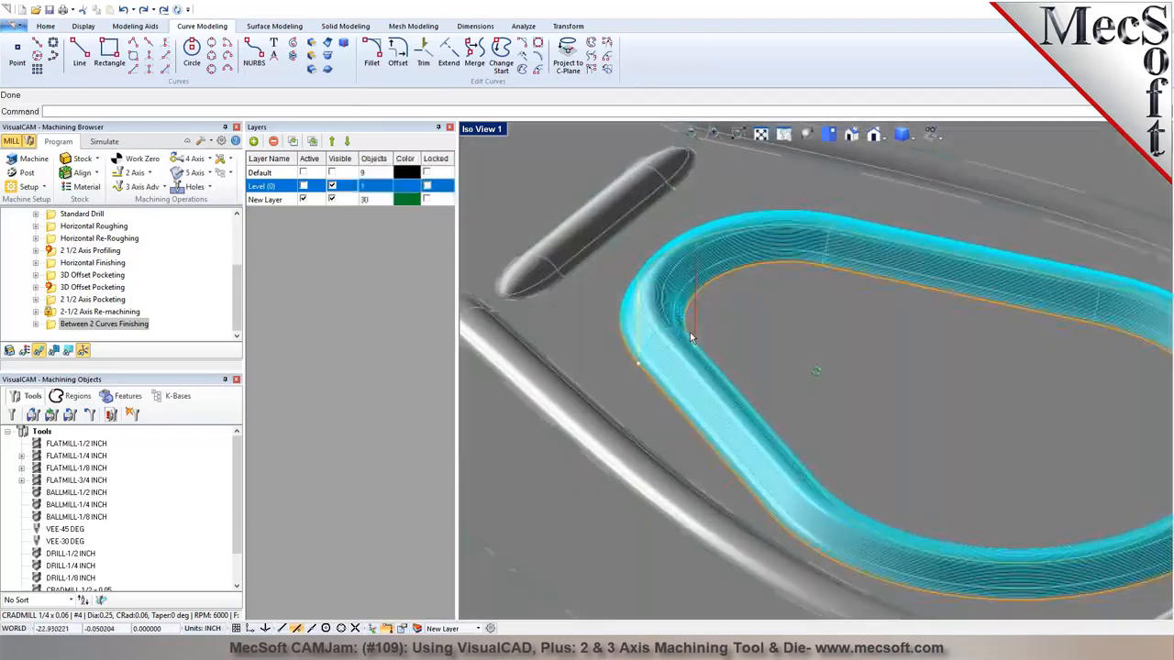
left_click(450, 129)
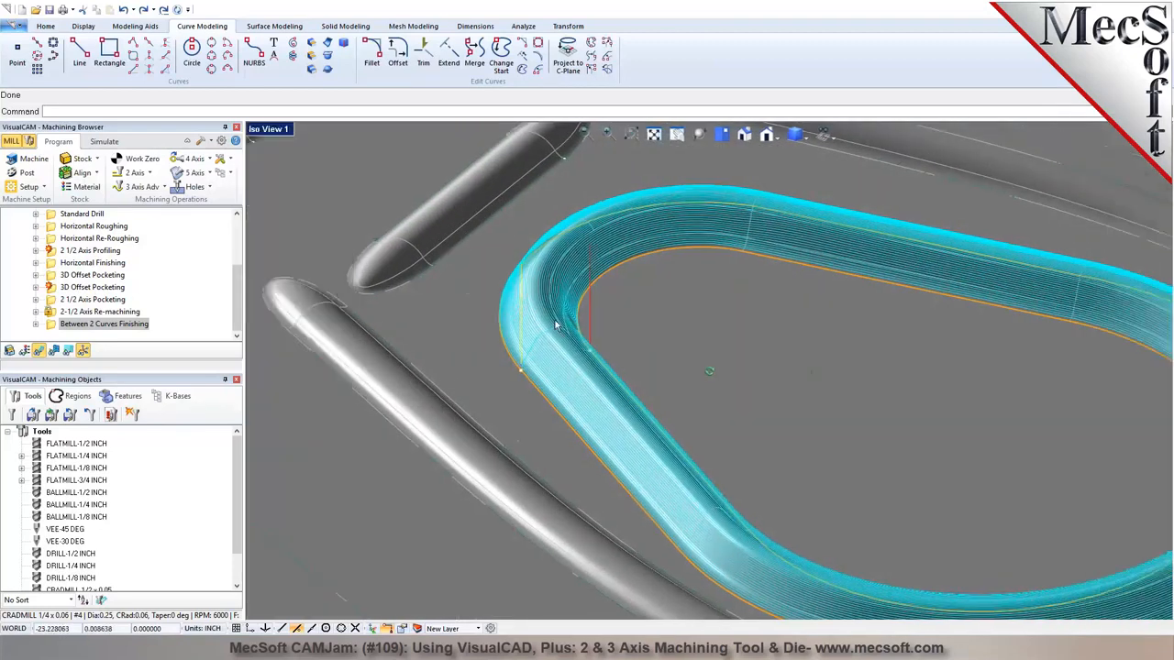
scroll(590, 315, "down", 6)
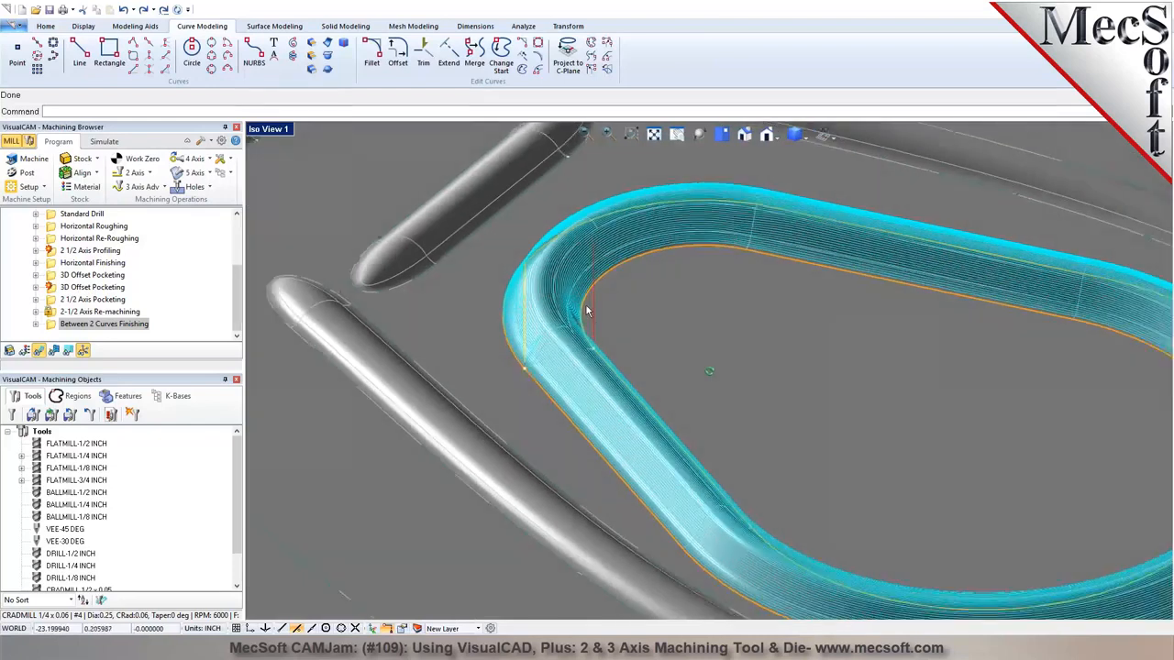
scroll(619, 275, "down", 3)
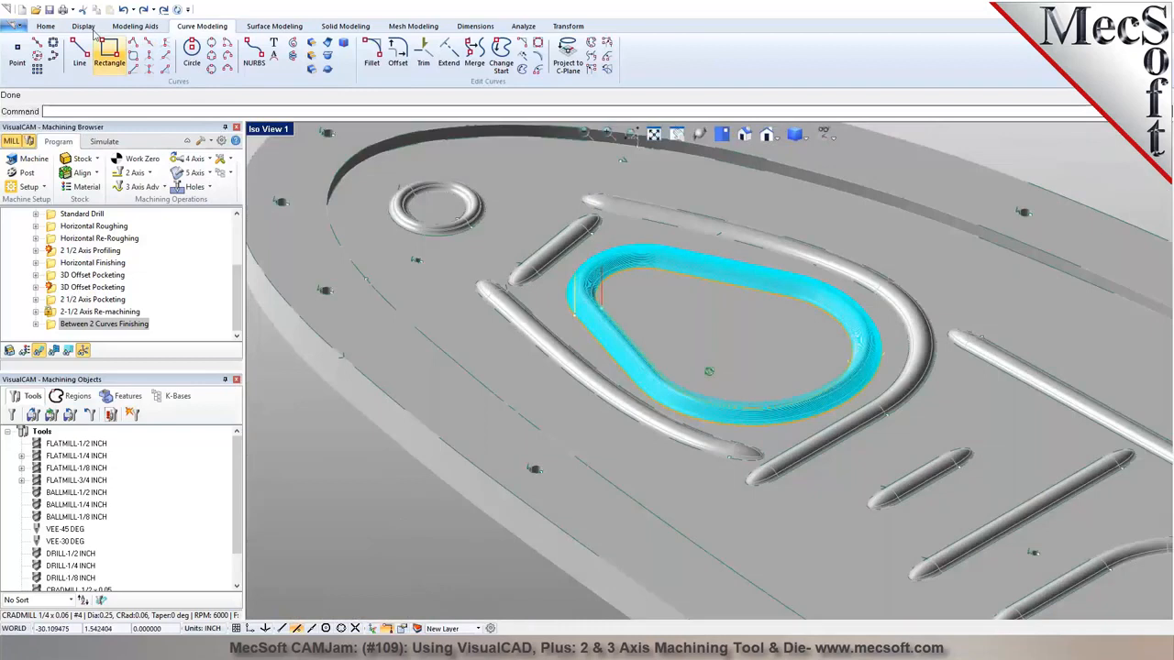
left_click(46, 27)
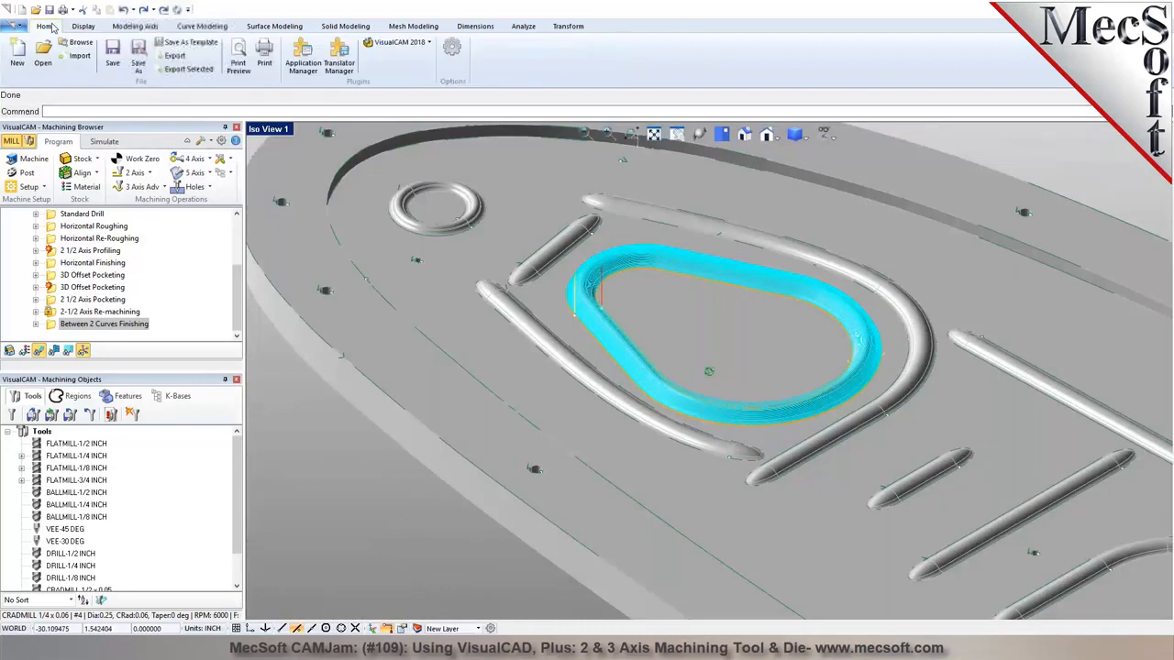
left_click(115, 55)
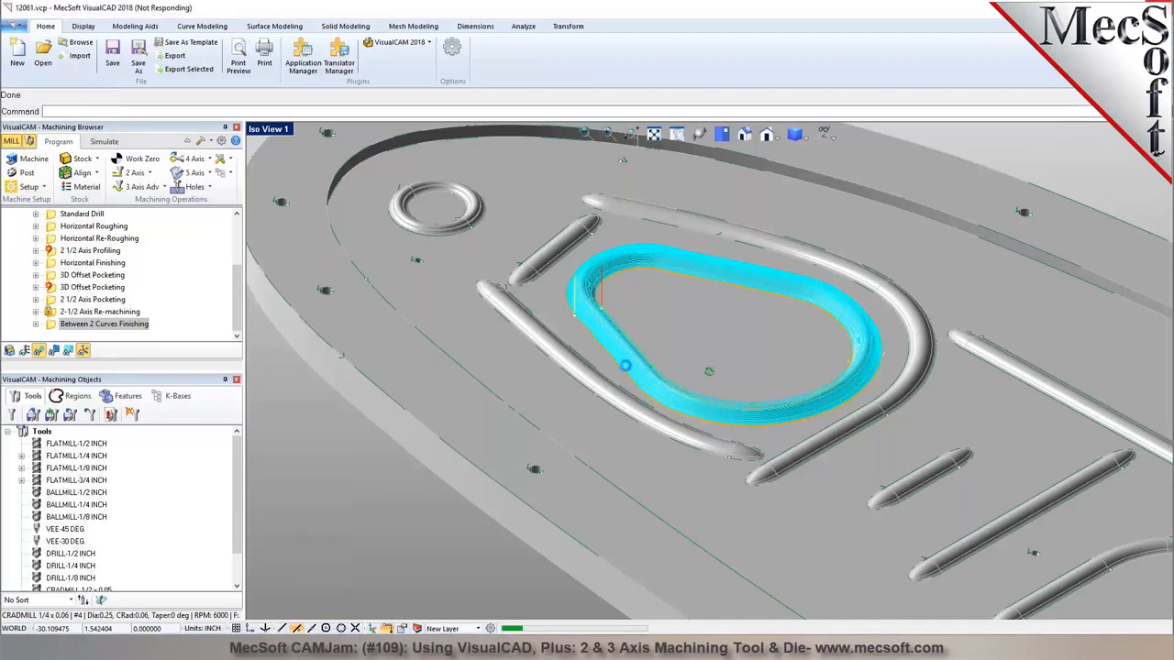
Examine the Between 2 Curves toolpath at the teardrop's start corner and compare it with the second 3D Offset Pocketing toolpath
scroll(635, 159, "up", 1)
left_click(632, 134)
left_click_drag(559, 290, 626, 356)
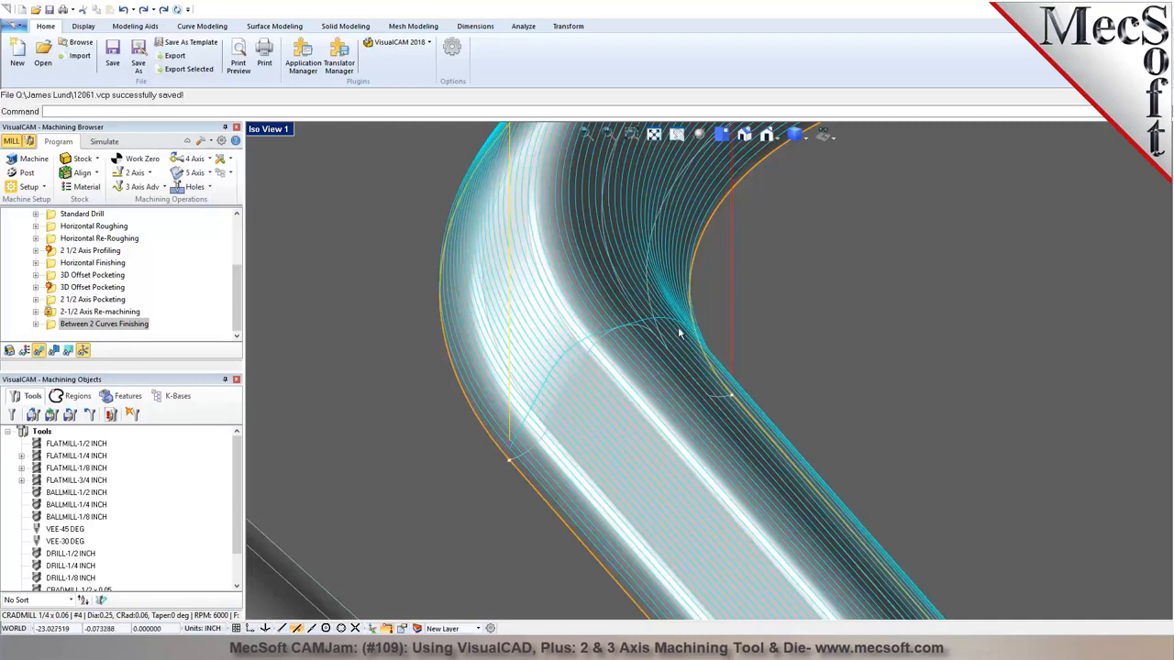
scroll(606, 309, "down", 3)
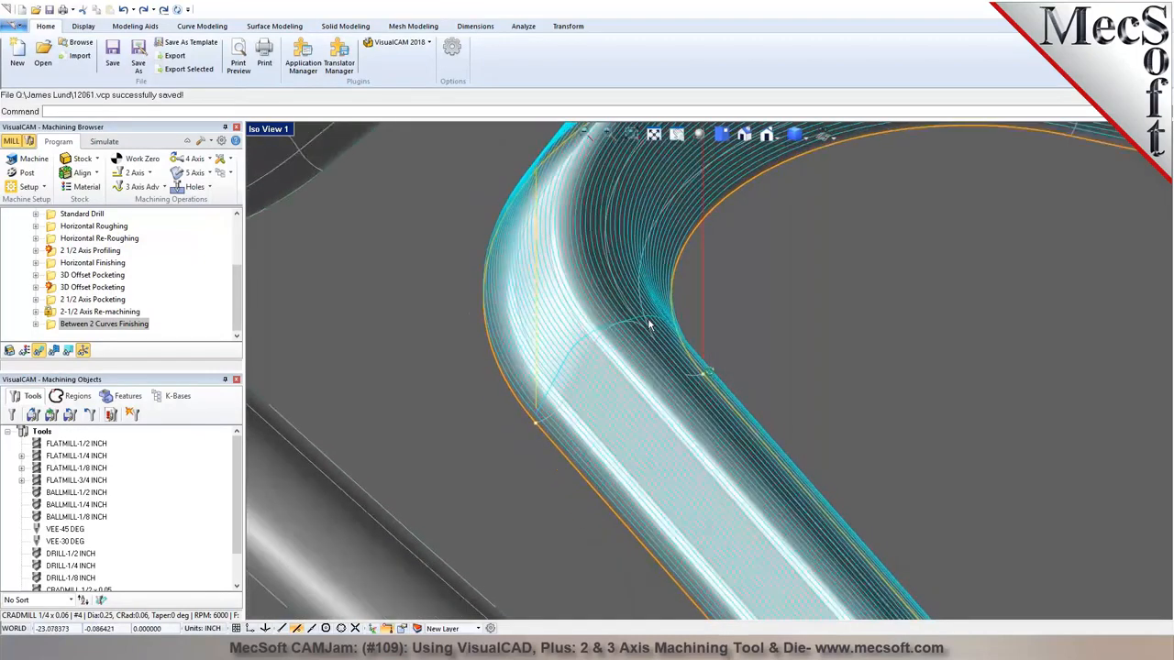
left_click(89, 288)
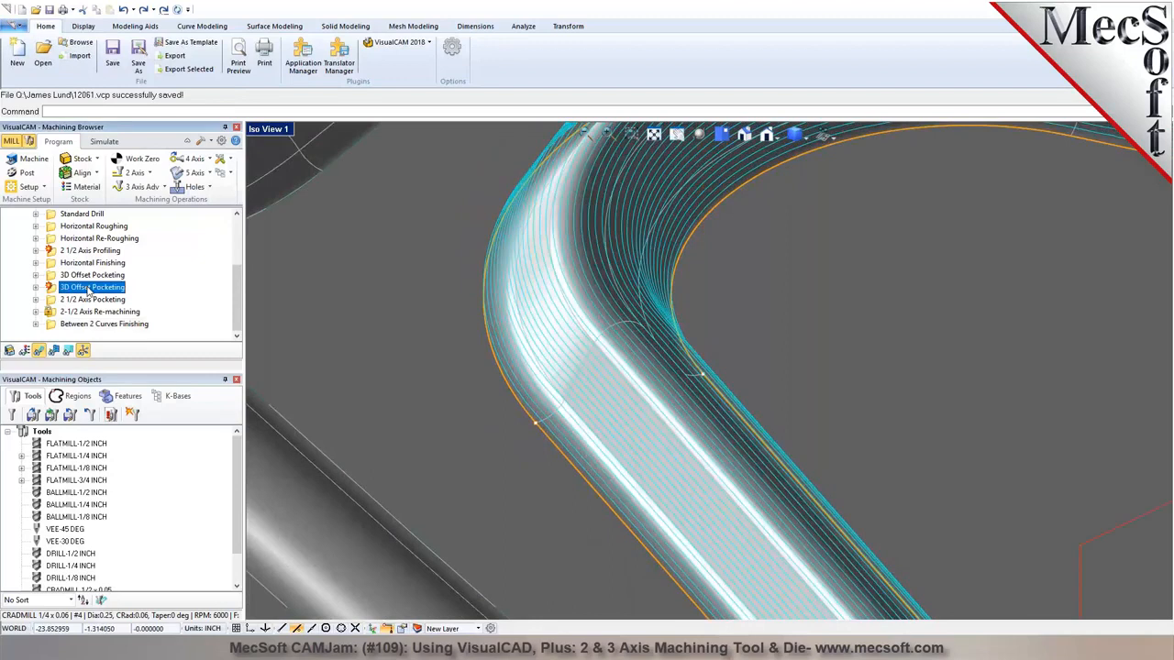
right_click(593, 363)
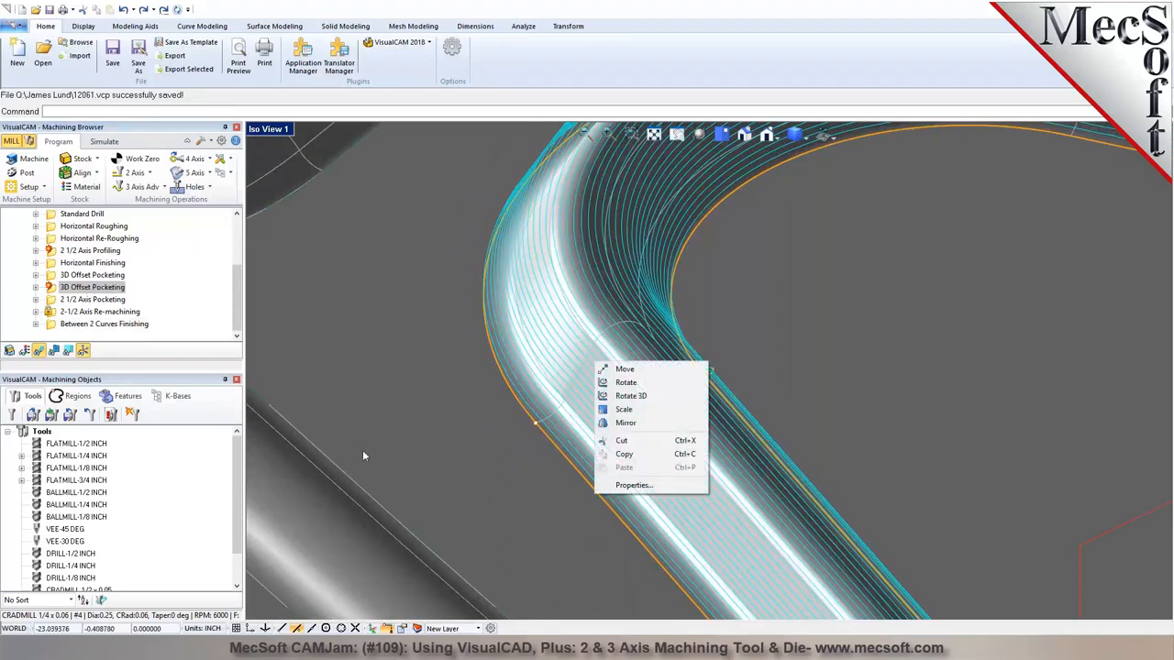
left_click(52, 289)
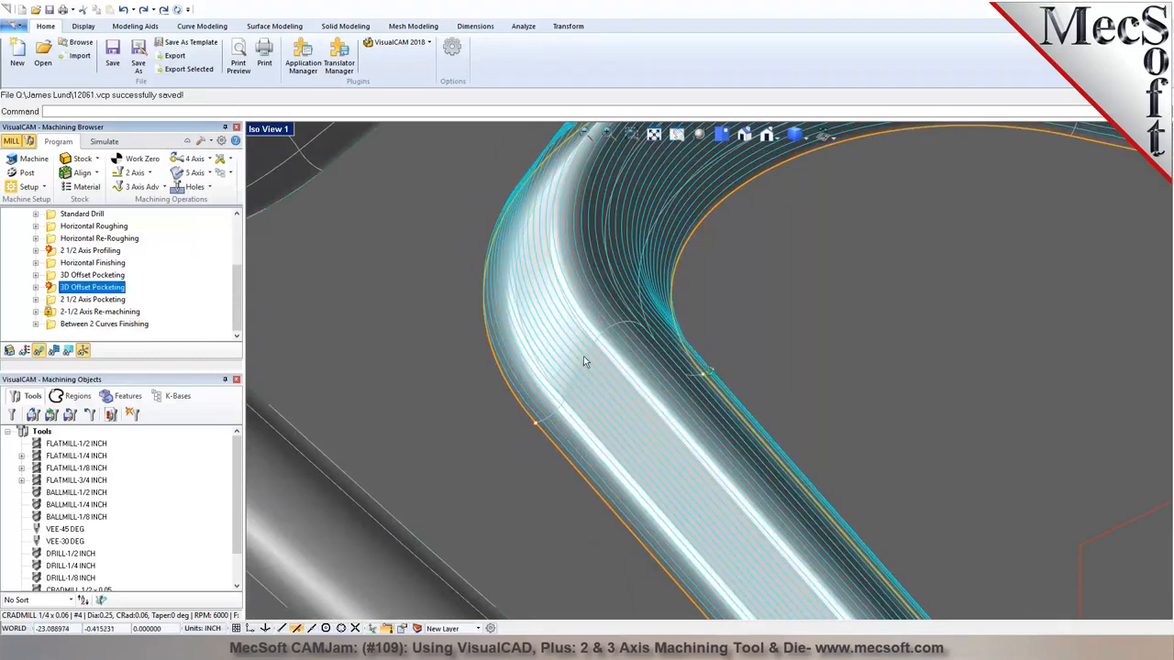
scroll(568, 340, "down", 5)
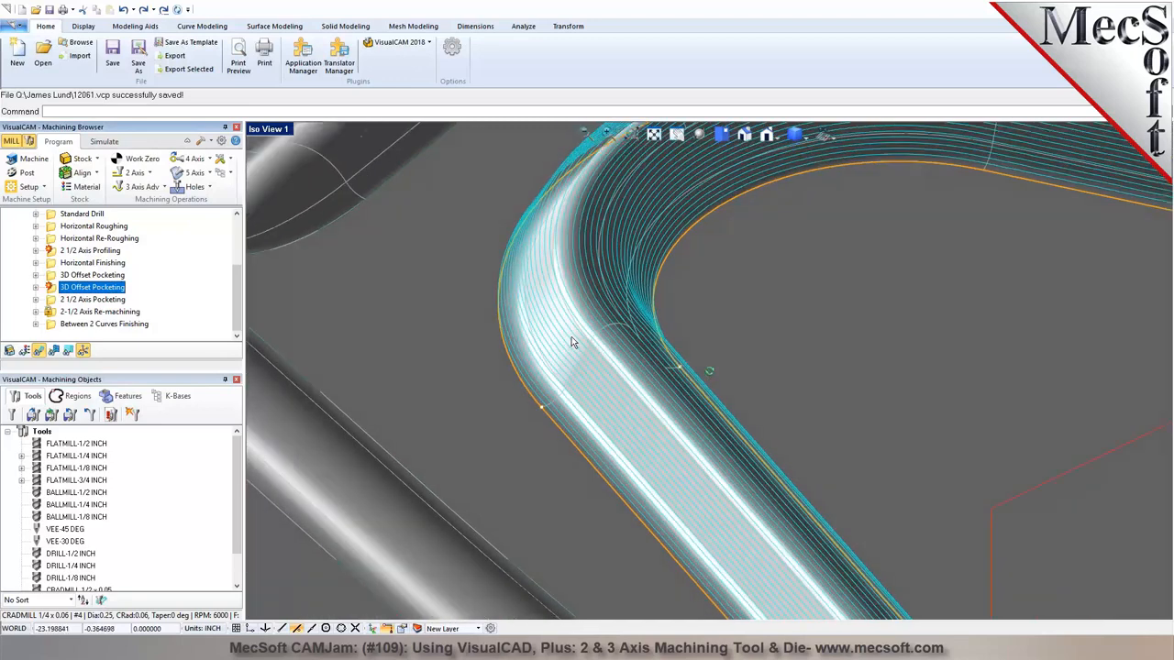
scroll(588, 299, "down", 4)
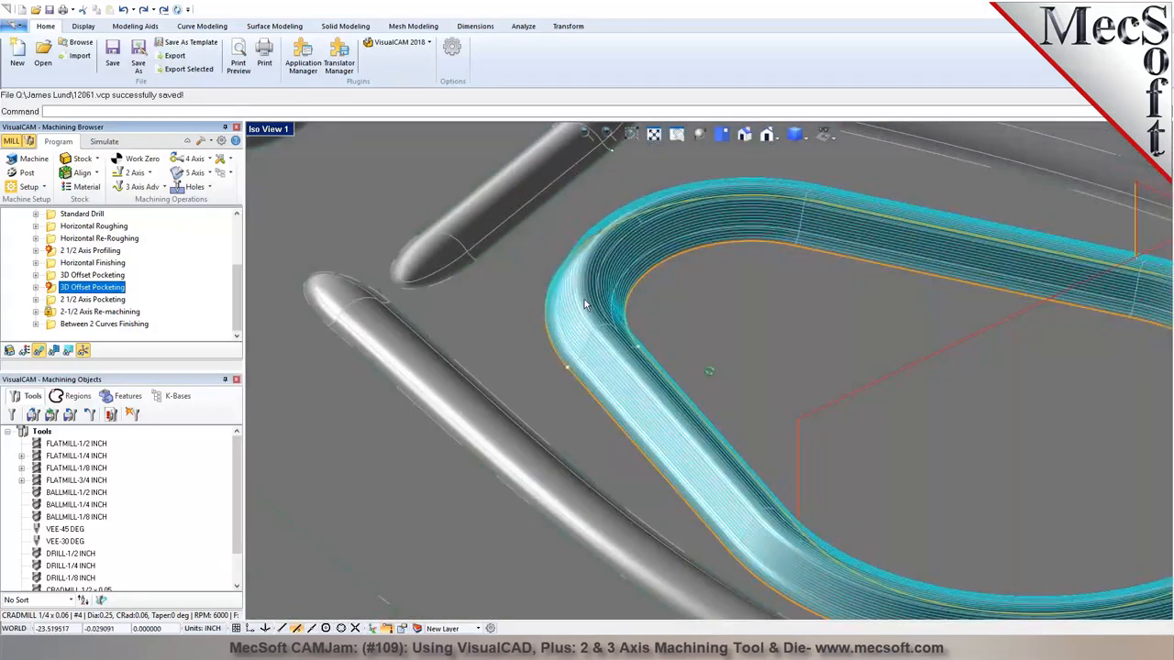
scroll(584, 303, "down", 3)
scroll(596, 309, "up", 2)
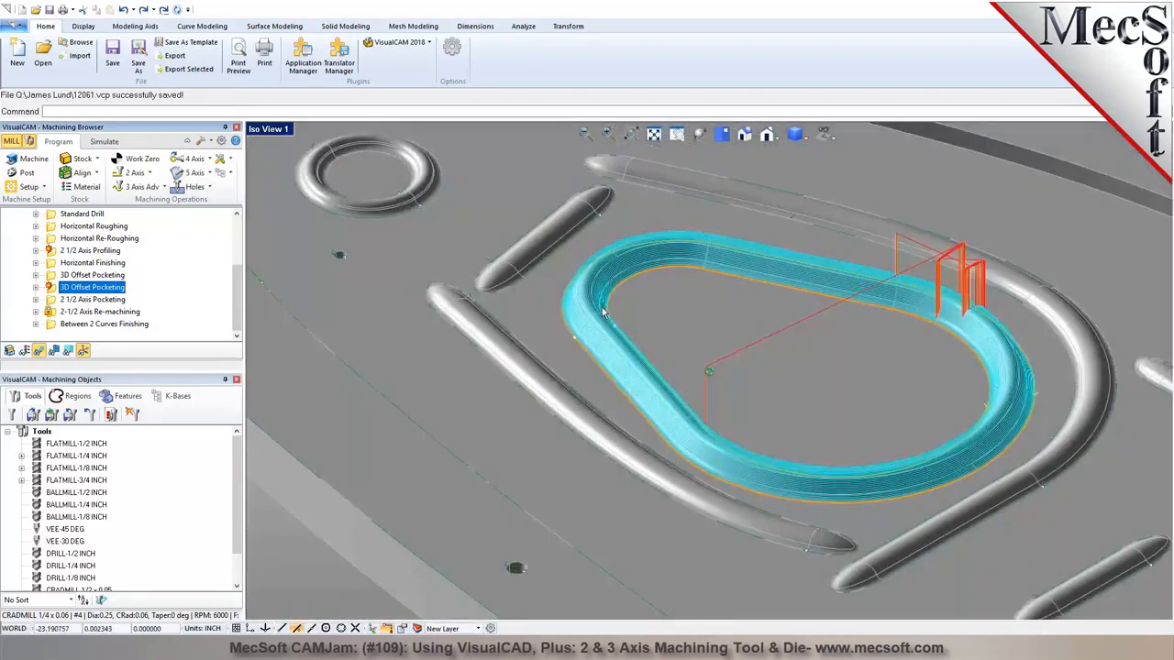
scroll(603, 312, "down", 2)
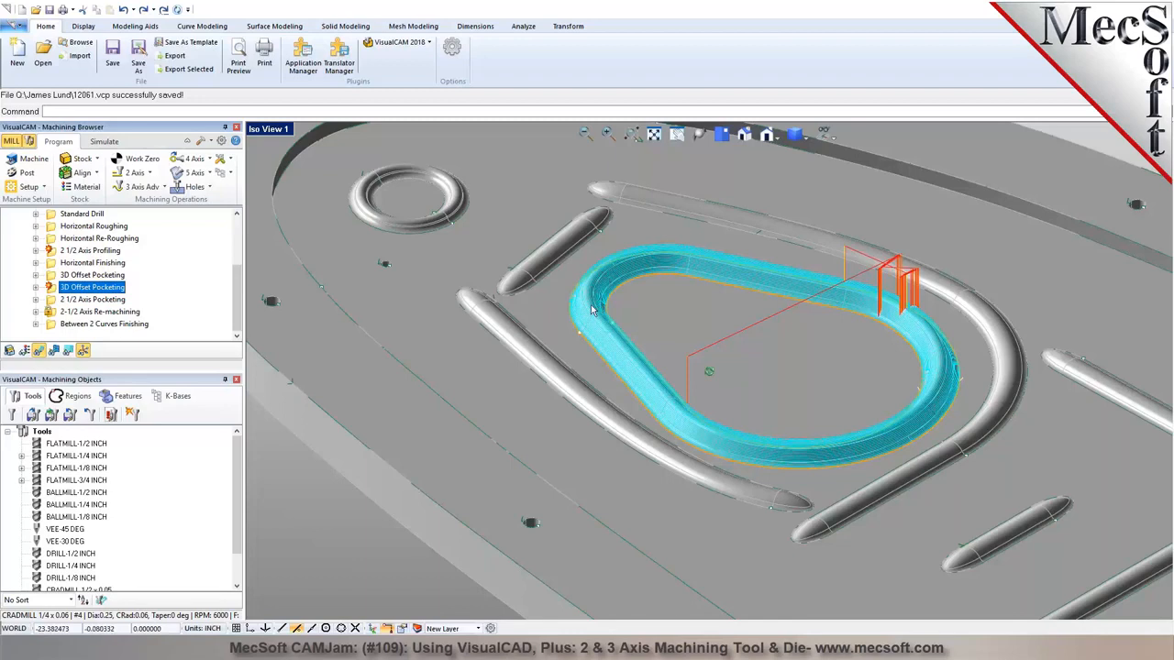
Add a Parallel Finishing operation for the teardrop rib with a stepover of 15% of the tool diameter and generate its toolpath
left_click(165, 187)
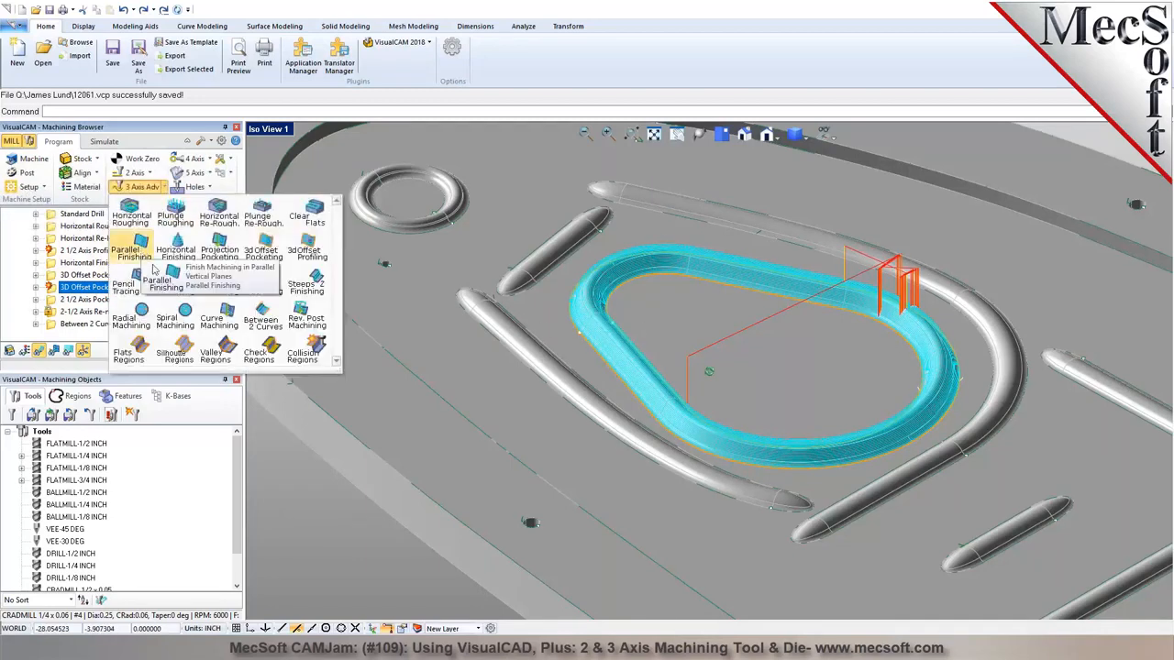
left_click(140, 261)
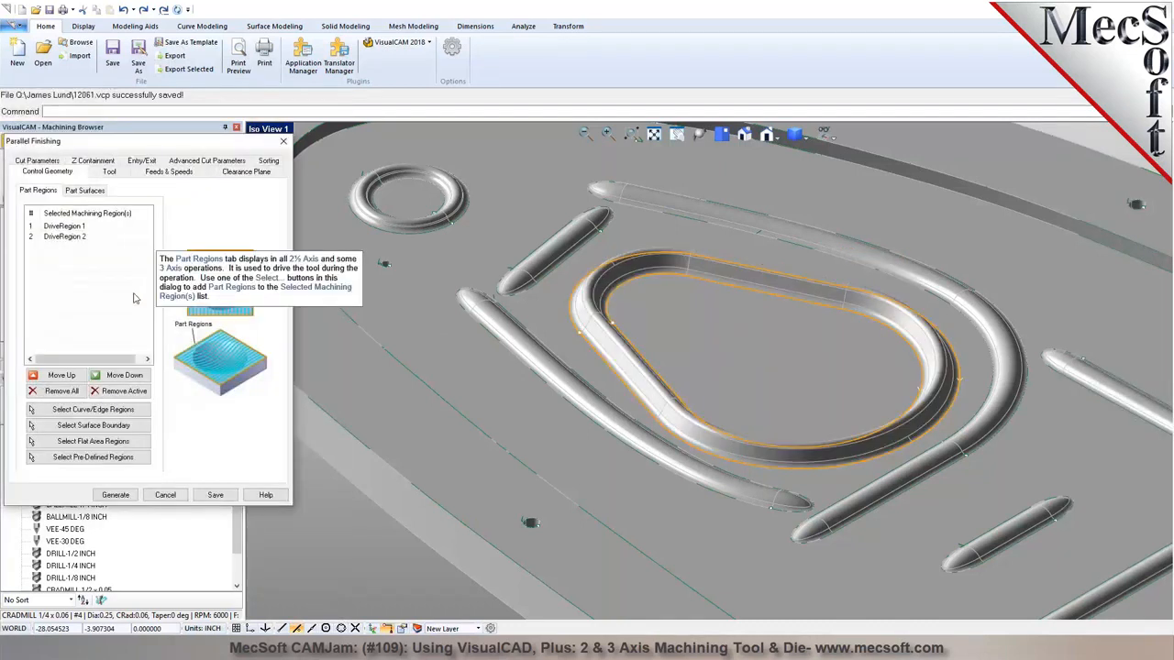
left_click(109, 172)
left_click(39, 162)
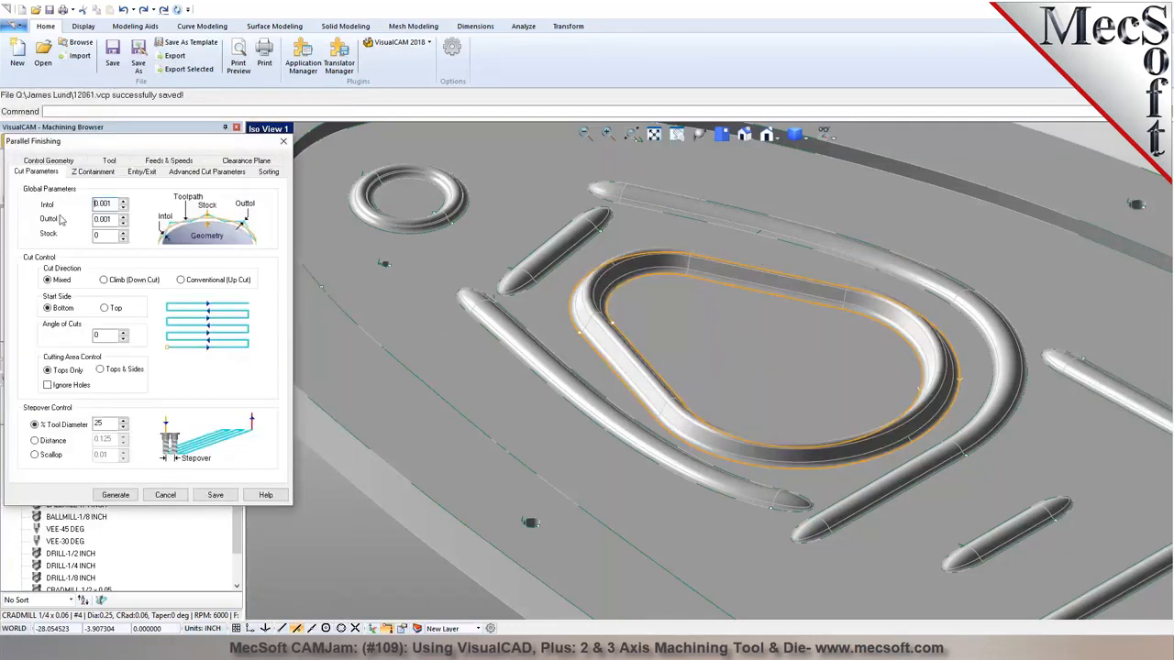
double_click(104, 424)
type("1")
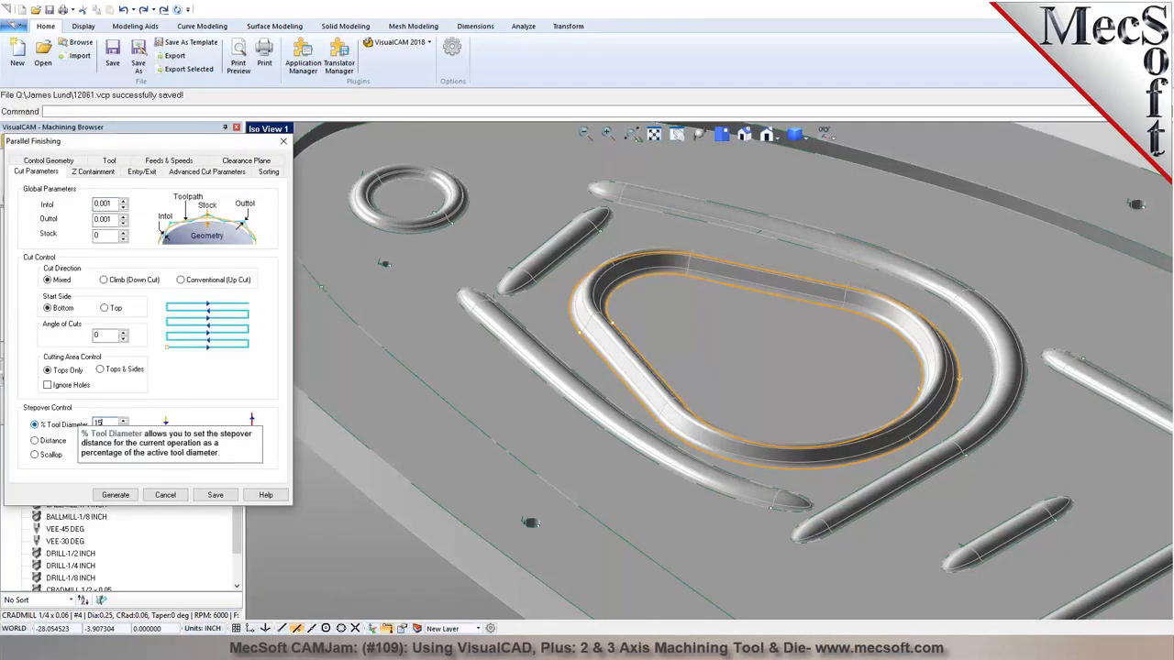
left_click(113, 496)
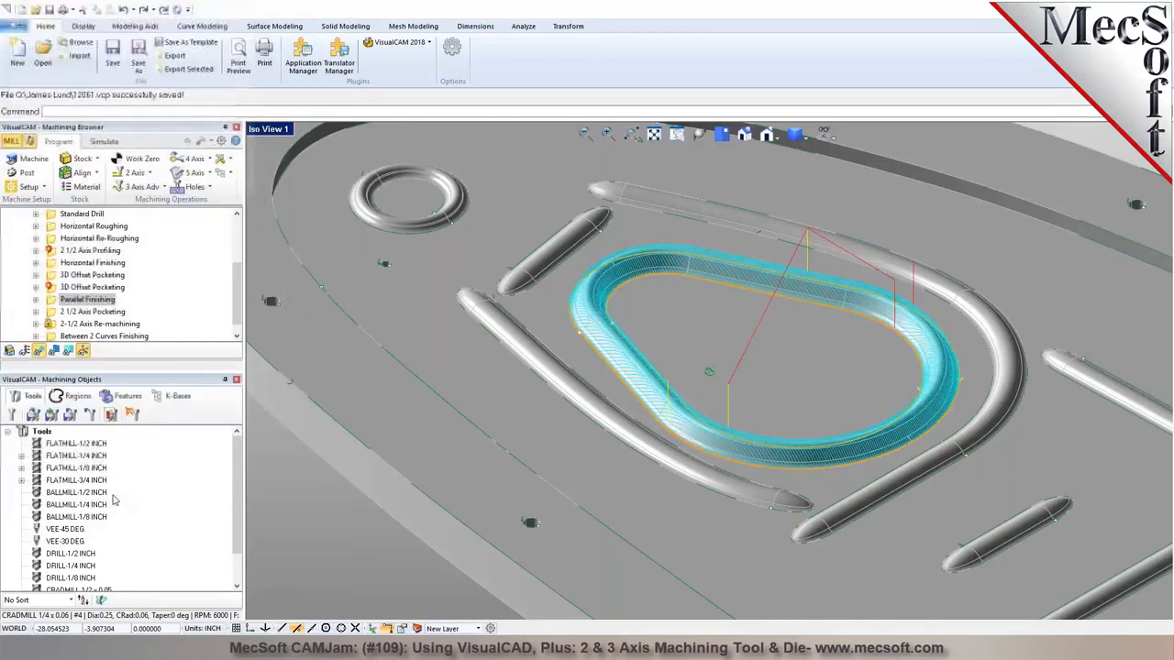
Duplicate the Parallel Finishing operation, set the copy's angle of cuts to 90 and generate its toolpath
scroll(669, 425, "up", 6)
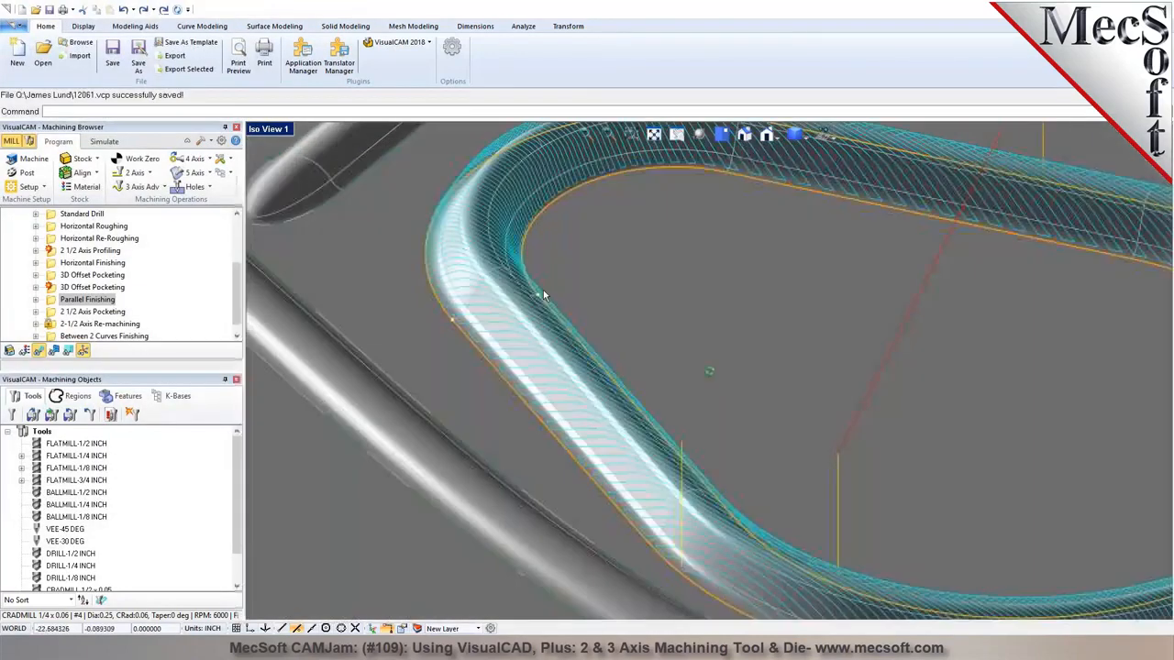
scroll(543, 292, "up", 1)
middle_click_drag(501, 271, 550, 322)
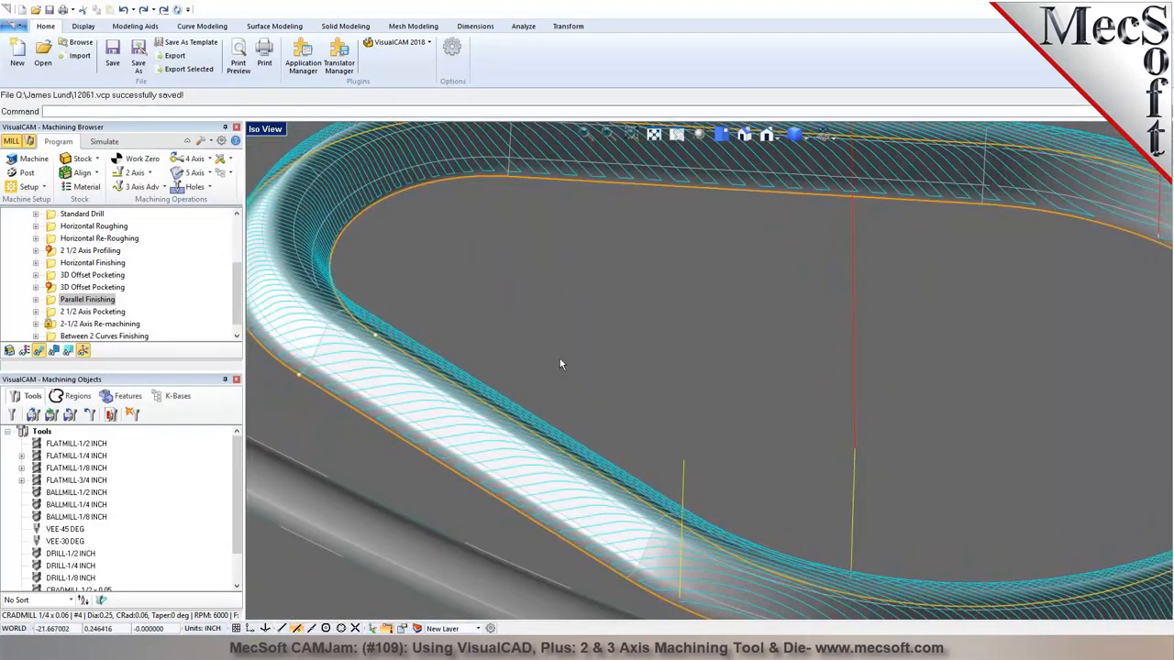
scroll(565, 318, "down", 3)
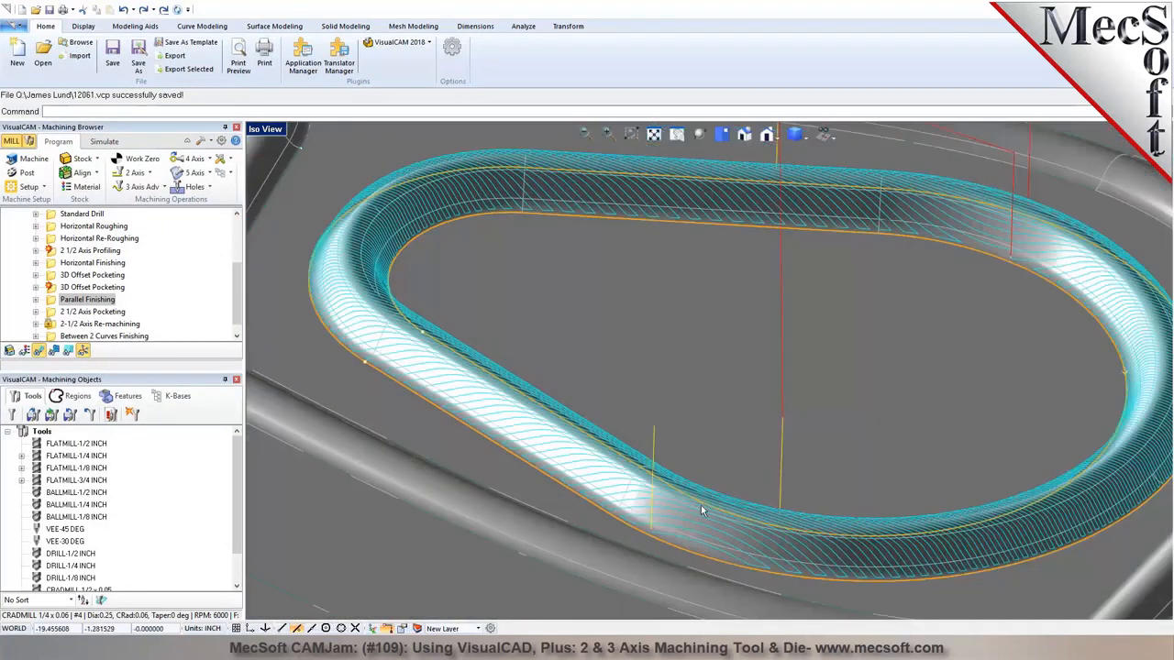
left_click(56, 302)
double_click(57, 303)
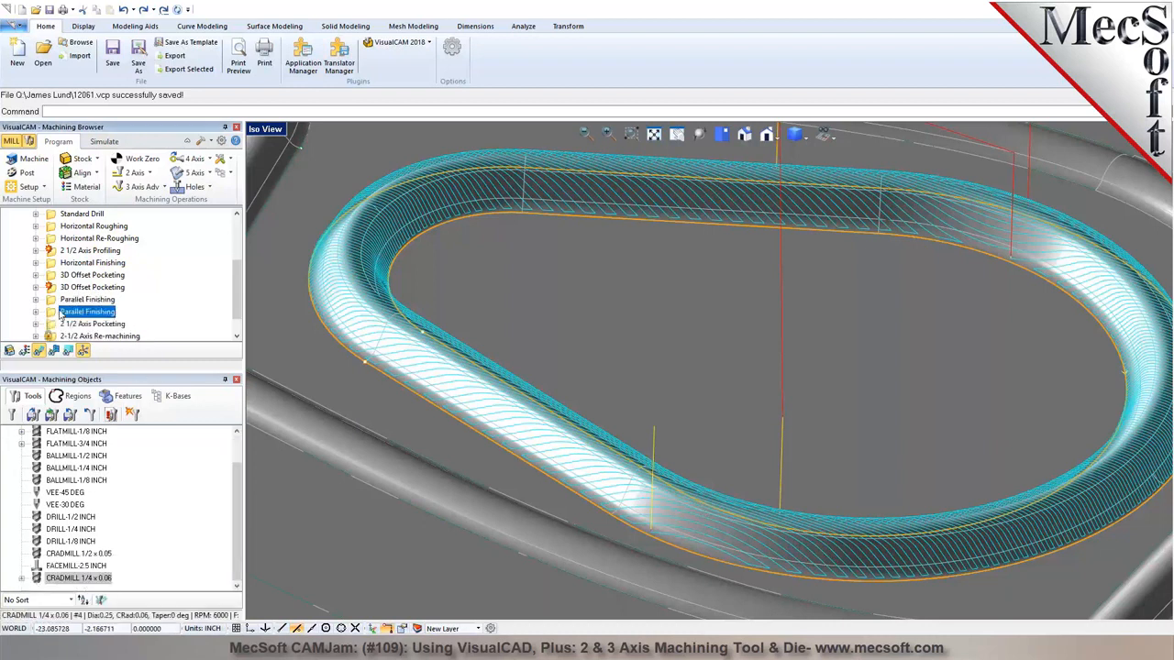
left_click(63, 161)
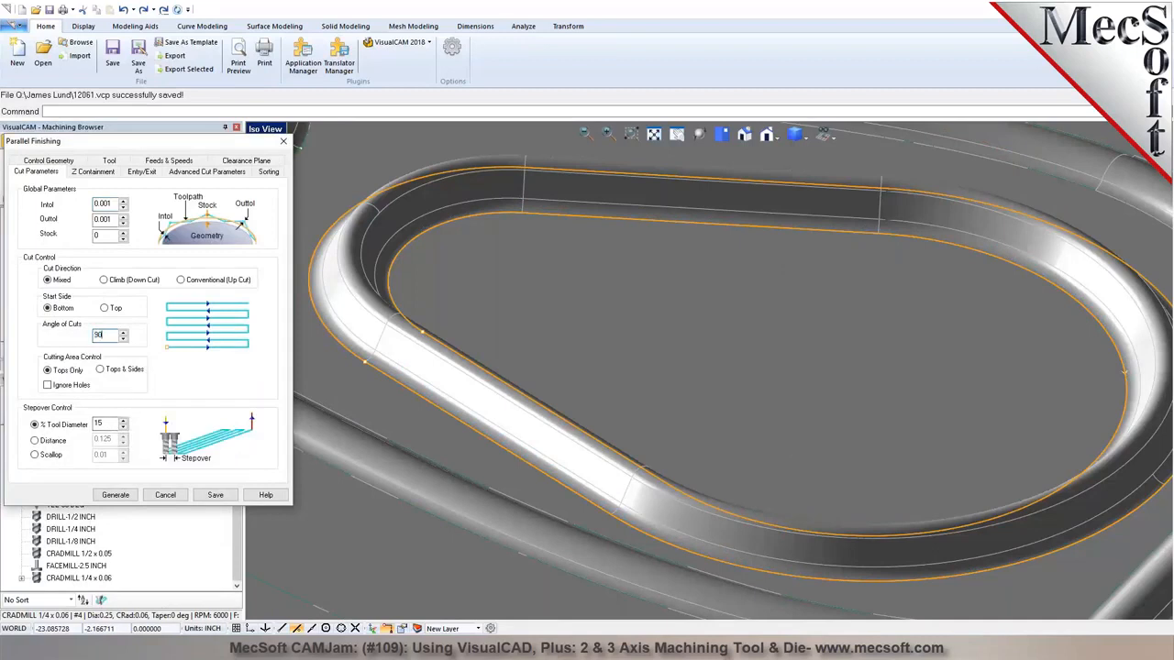
key("Return")
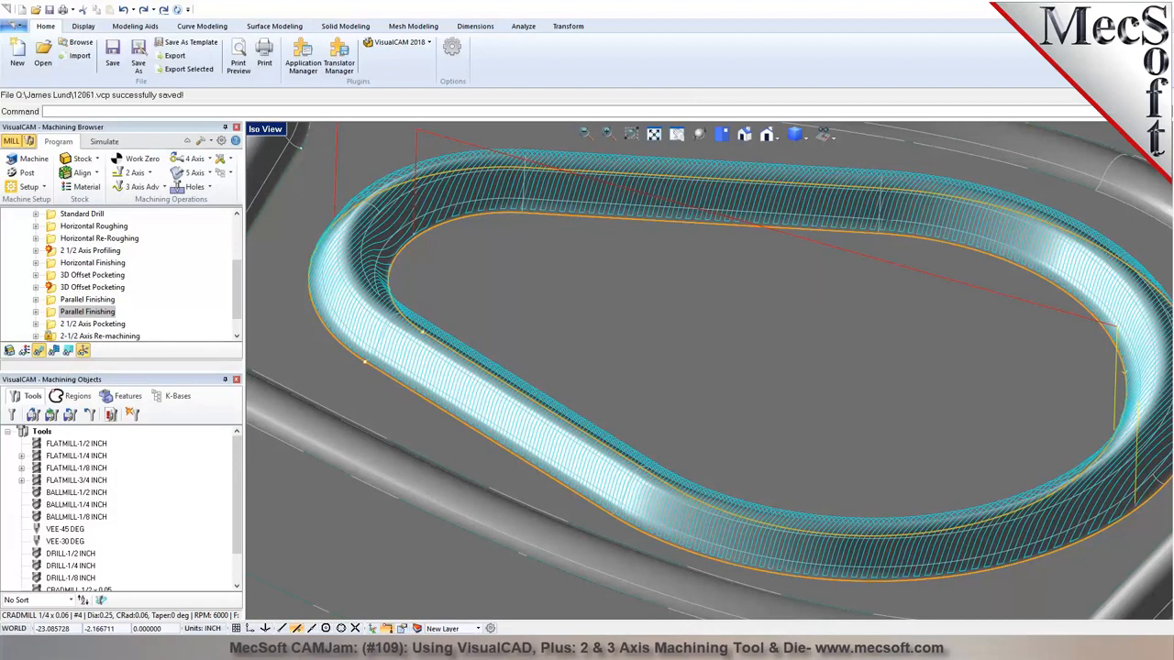
Compare the teardrop rib's toolpaths from the Parallel Finishing, Horizontal Finishing, second 3D Offset Pocketing and Between 2 Curves Finishing operations
scroll(571, 336, "down", 3)
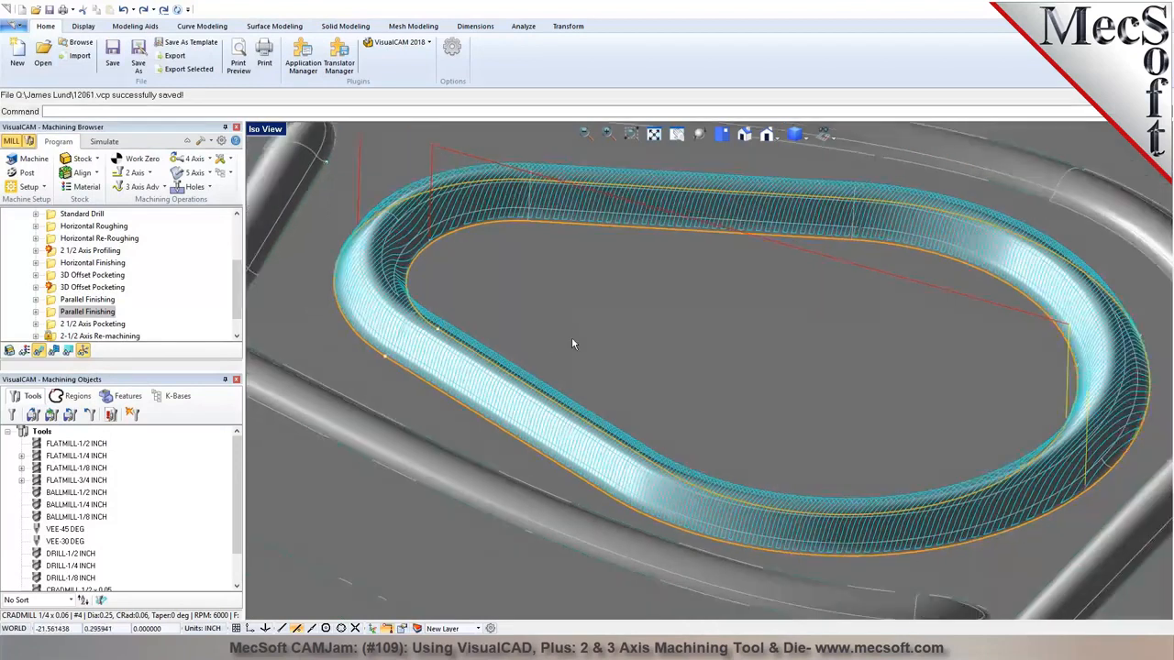
scroll(569, 337, "up", 2)
scroll(587, 362, "down", 3)
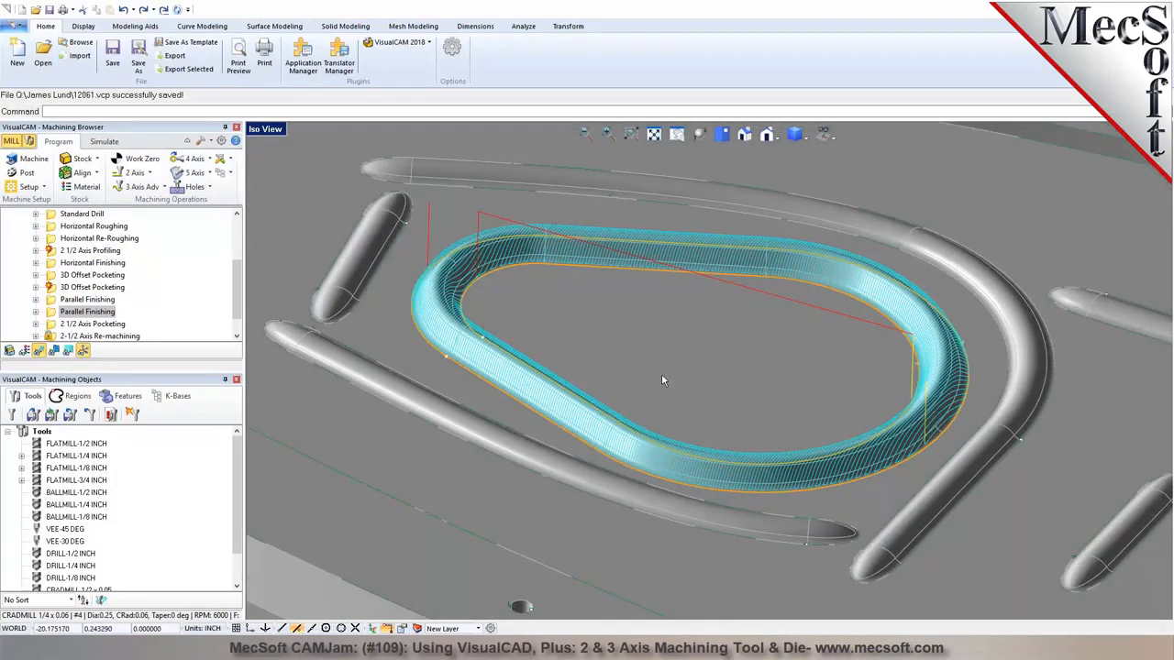
scroll(657, 373, "up", 2)
scroll(653, 380, "down", 2)
middle_click_drag(654, 380, 669, 389)
right_click_drag(666, 380, 666, 380)
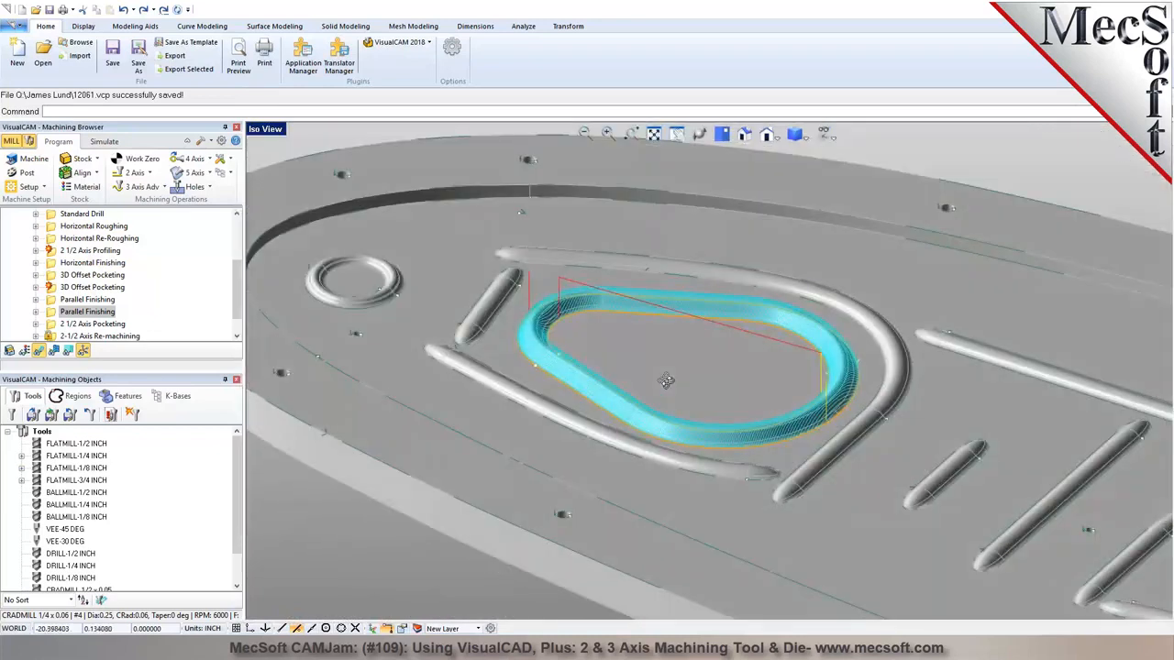
left_click(101, 300)
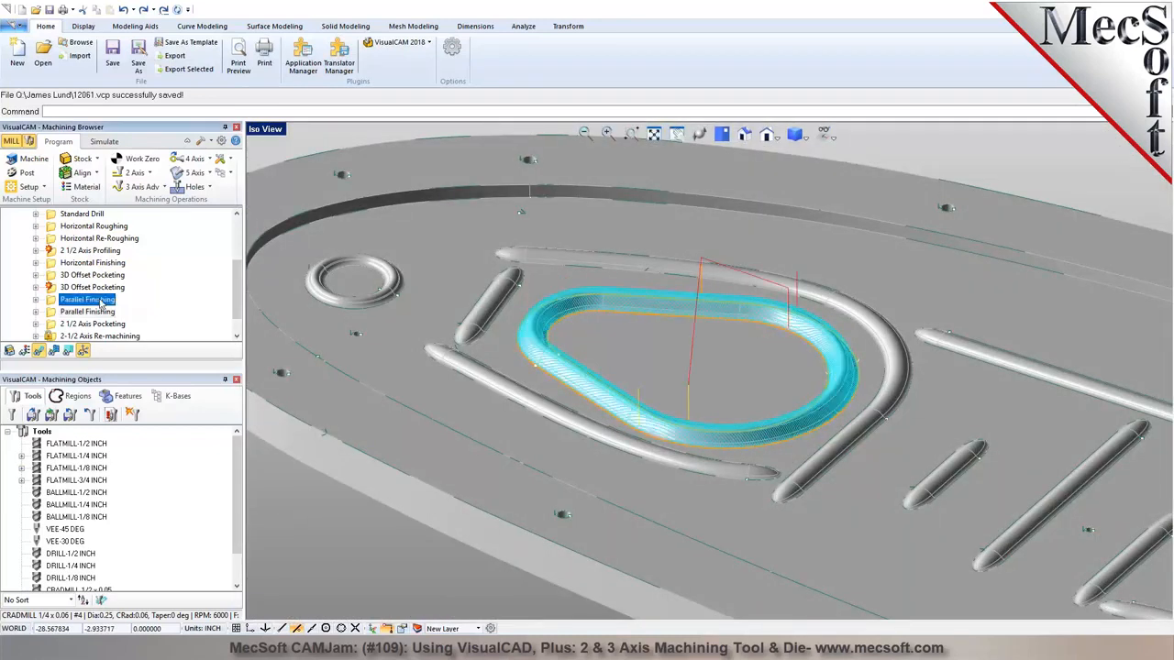
left_click(94, 263)
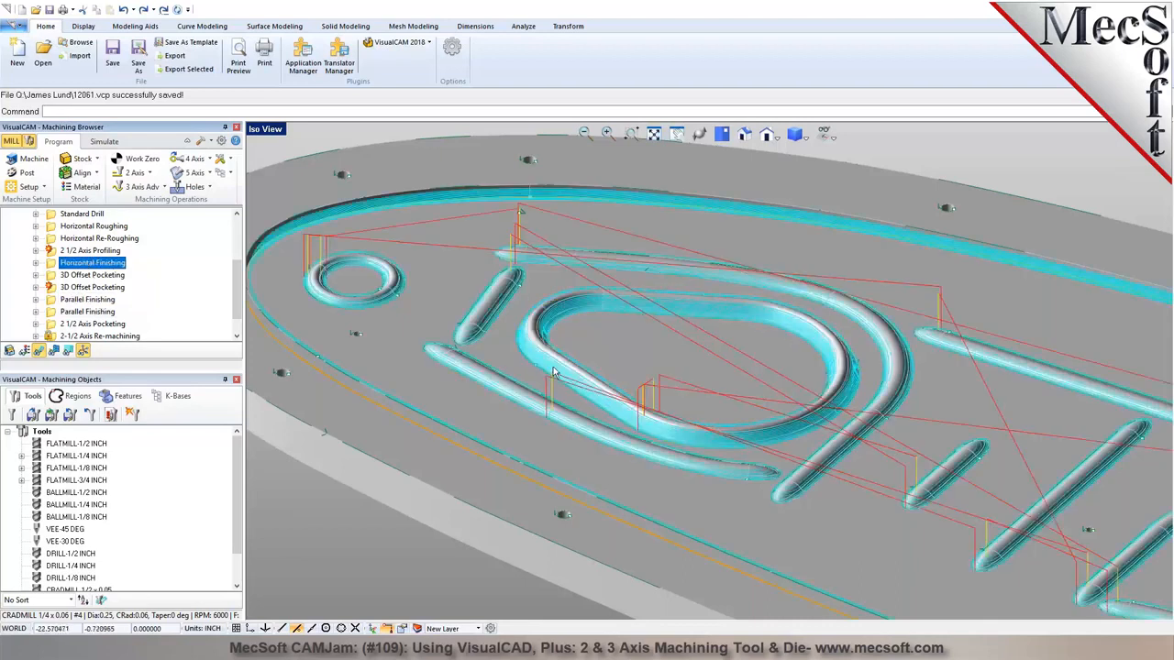
left_click(80, 312)
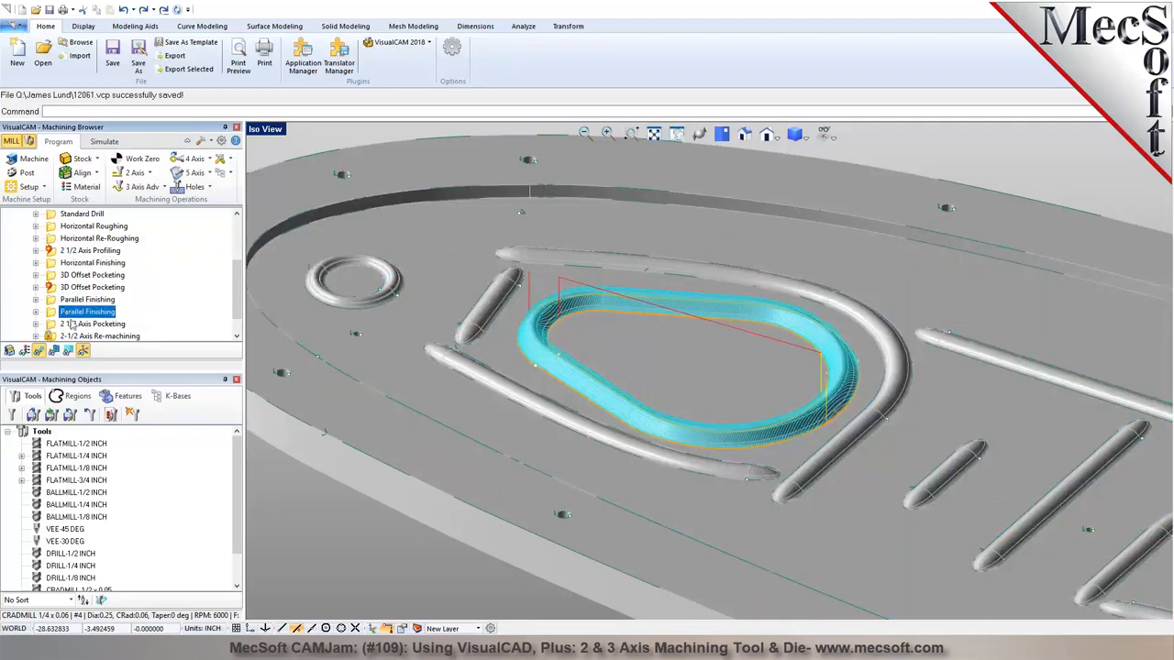
left_click(92, 287)
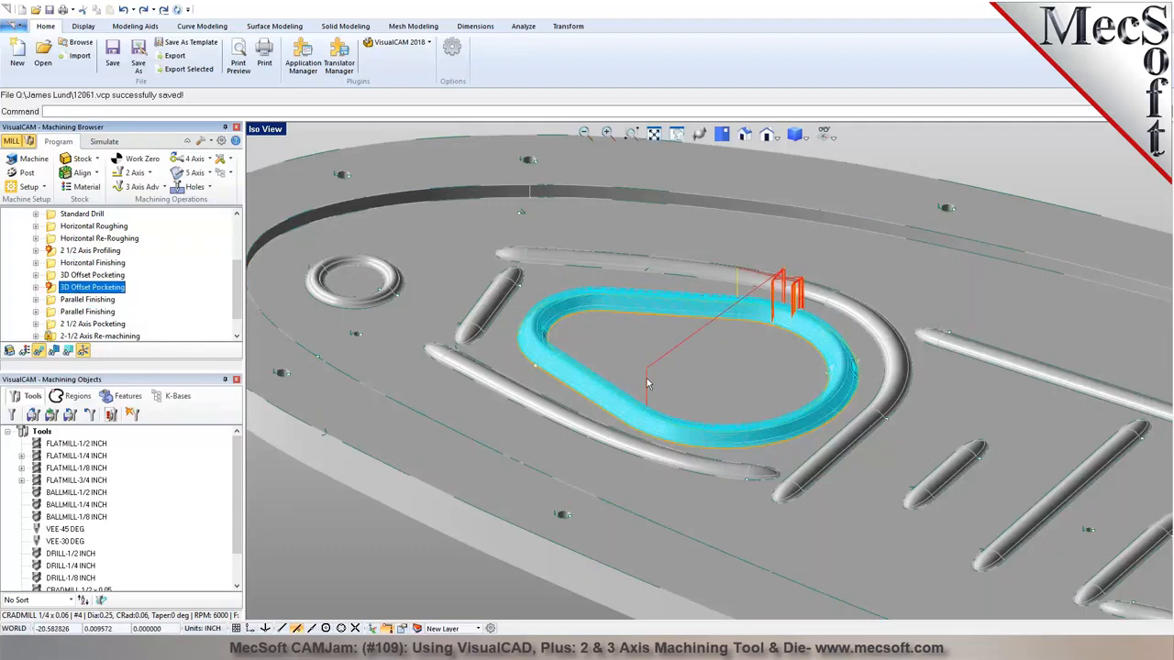
scroll(647, 383, "up", 1)
scroll(647, 383, "up", 1)
scroll(83, 330, "down", 1)
left_click(83, 326)
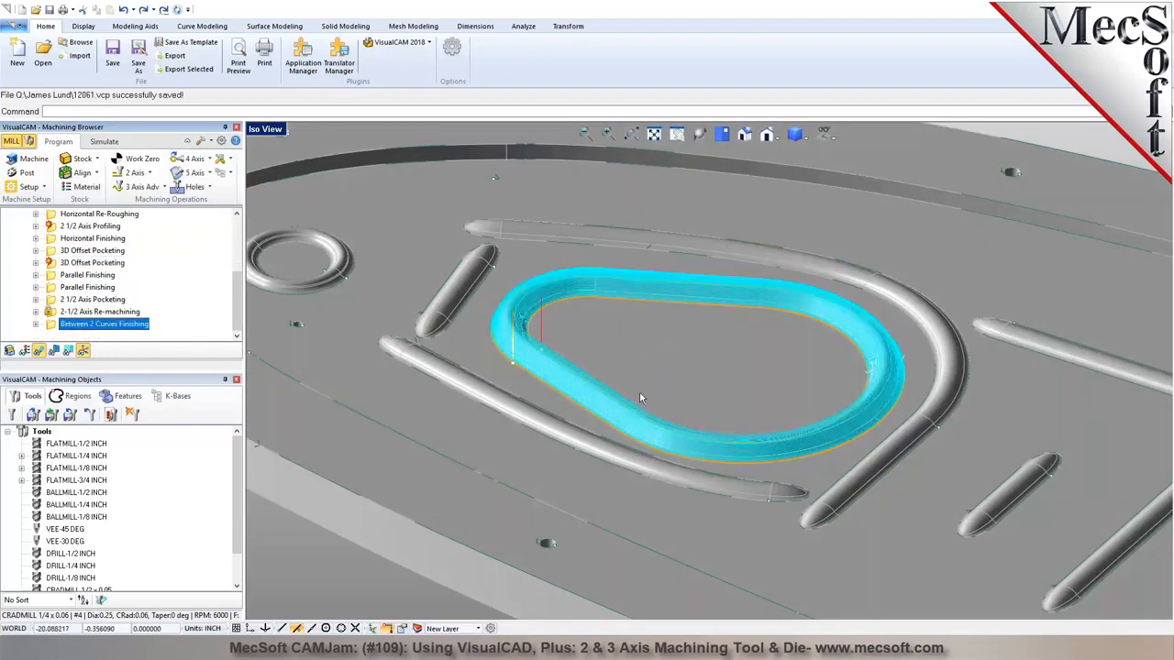
Look over the teardrop rib's Between 2 Curves toolpath and save the part file
scroll(625, 394, "up", 4)
scroll(543, 385, "down", 5)
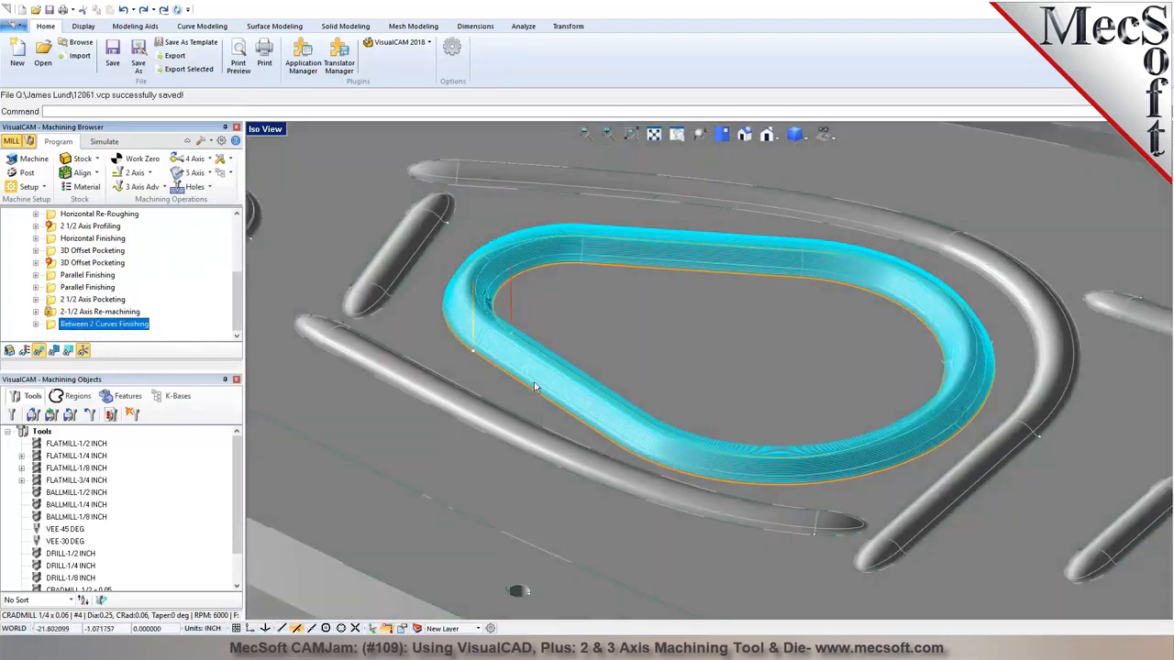
scroll(531, 377, "down", 5)
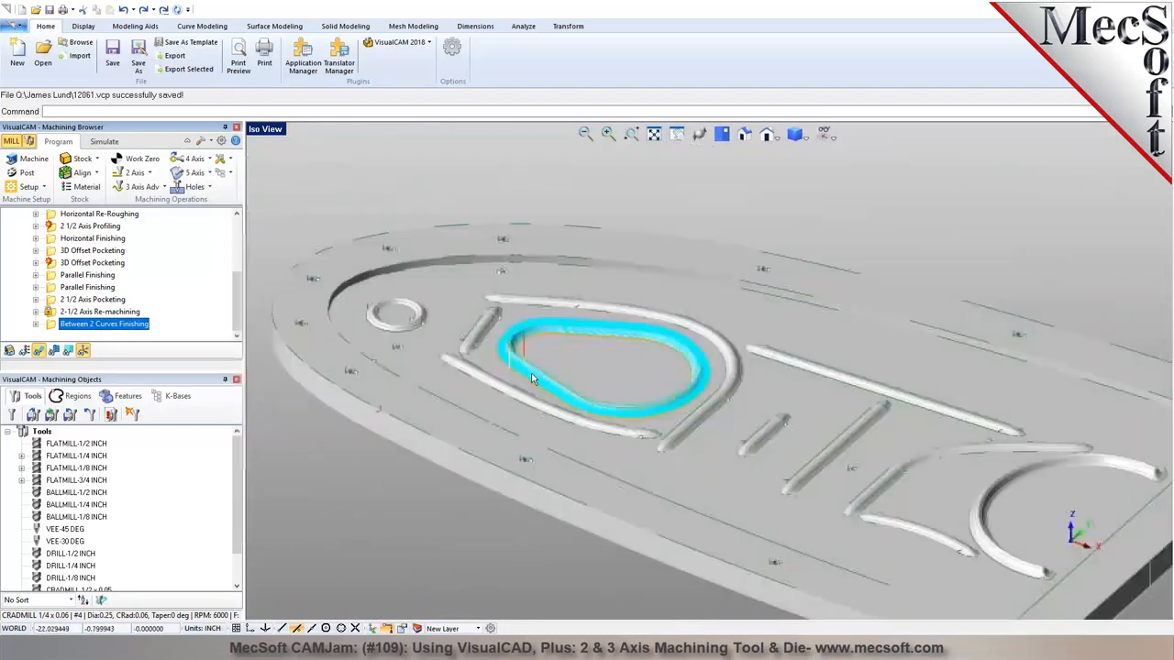
left_click(113, 53)
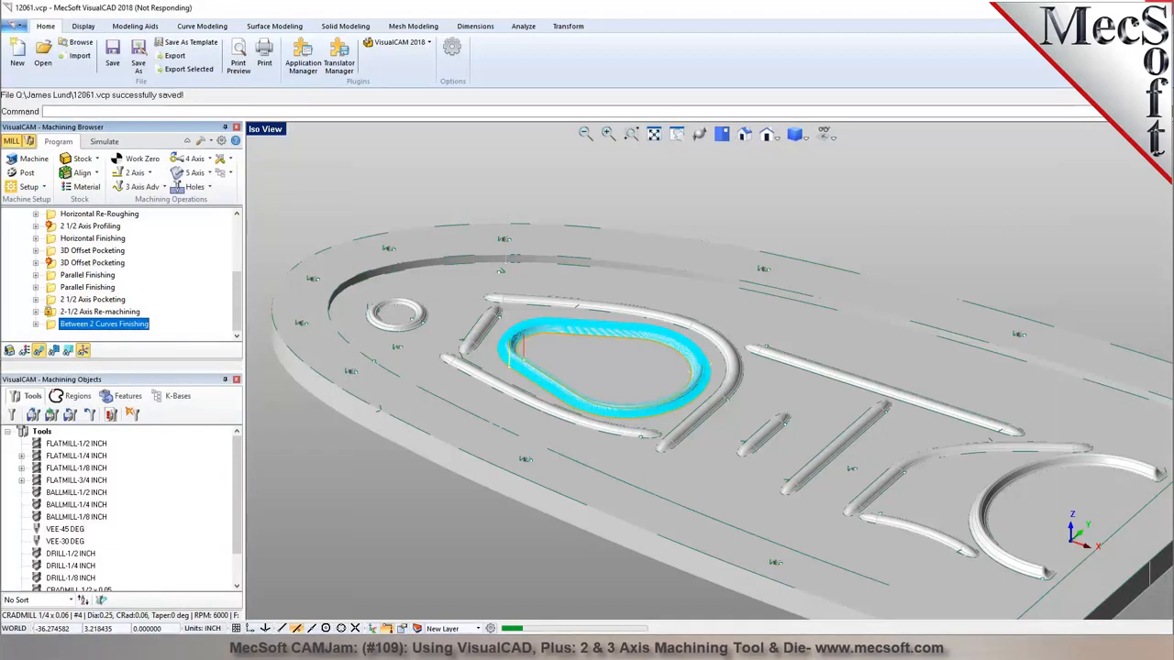
Compare the Horizontal Finishing and second 3D Offset Pocketing toolpaths on the teardrop rib's narrow end
left_click(95, 239)
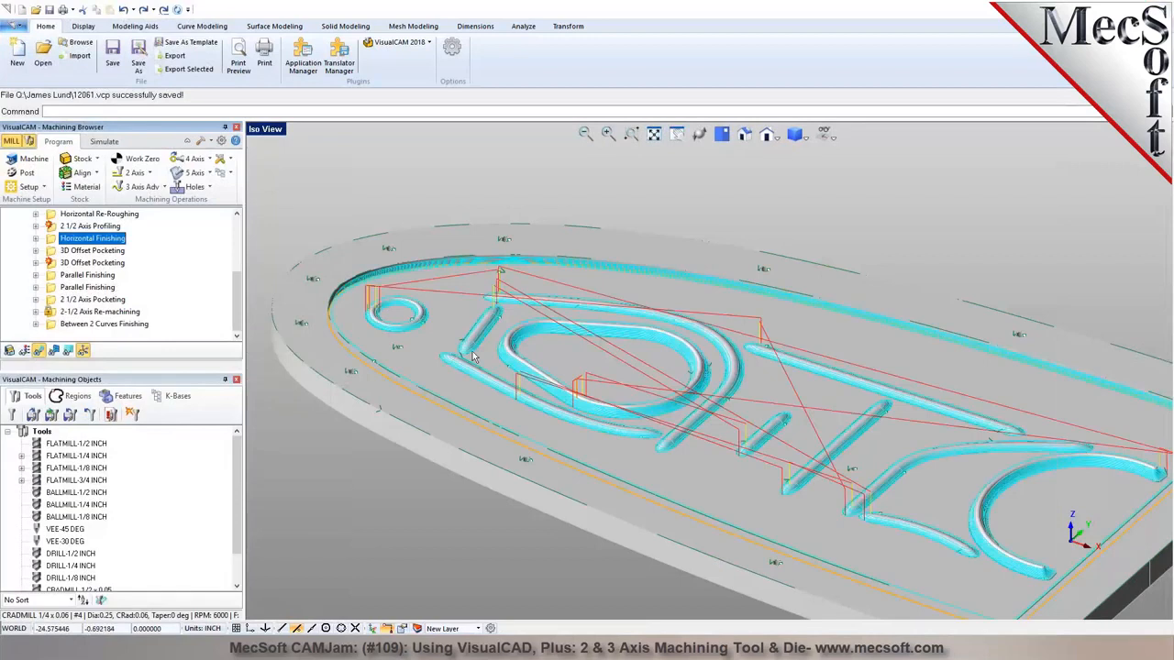
scroll(474, 356, "up", 6)
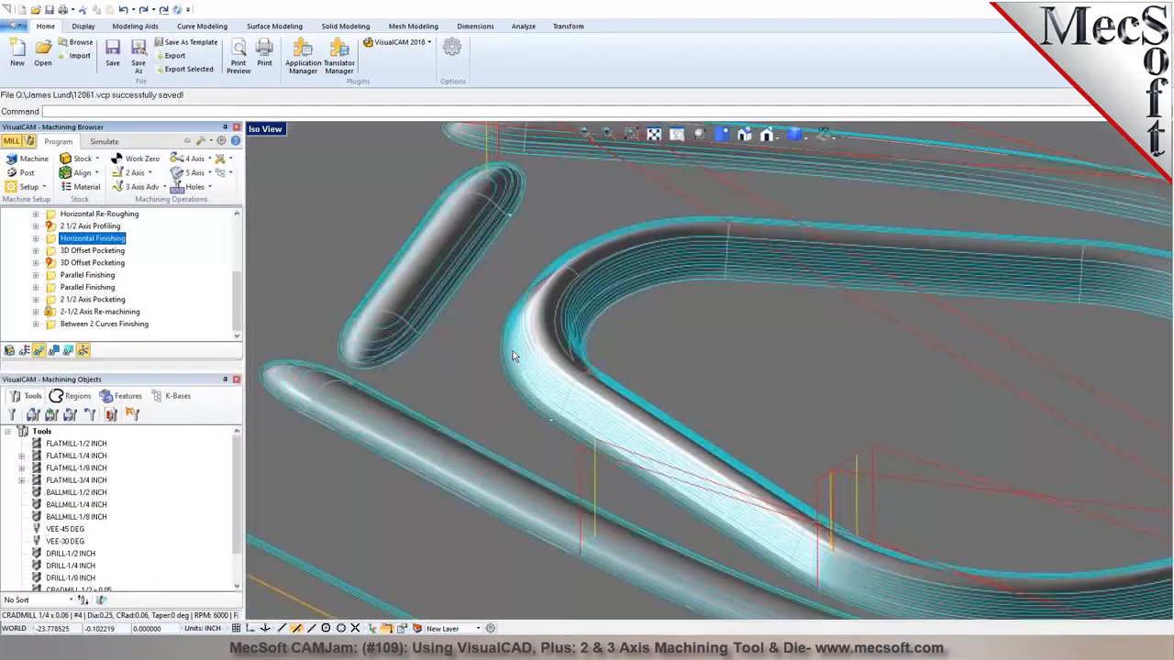
scroll(516, 353, "up", 5)
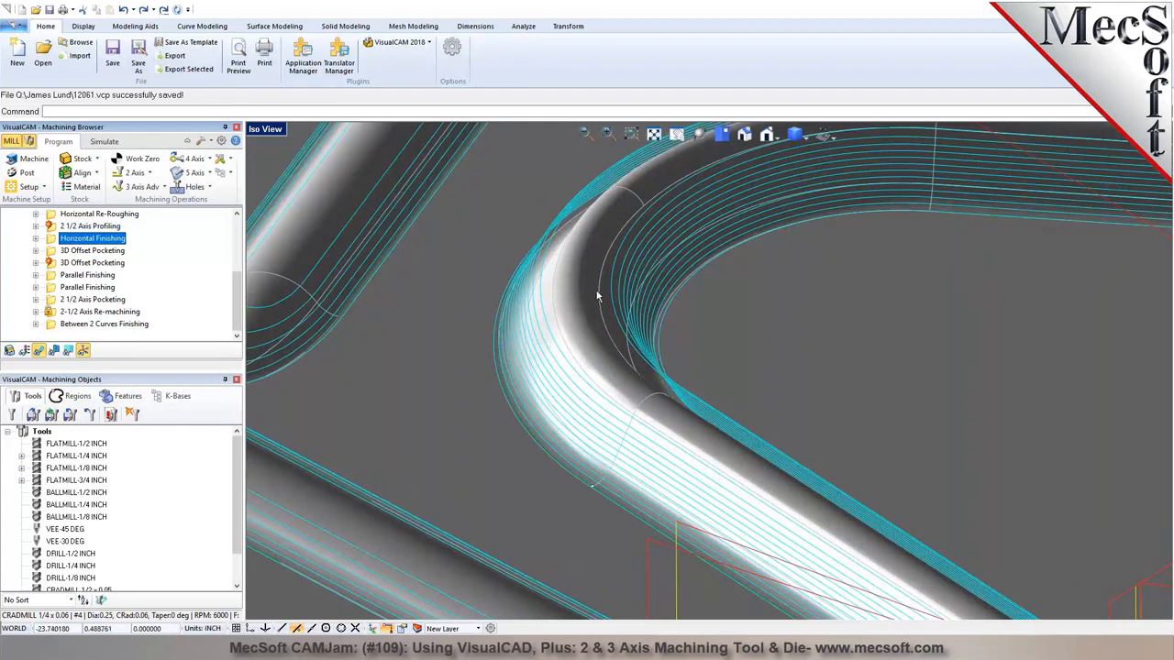
left_click(92, 262)
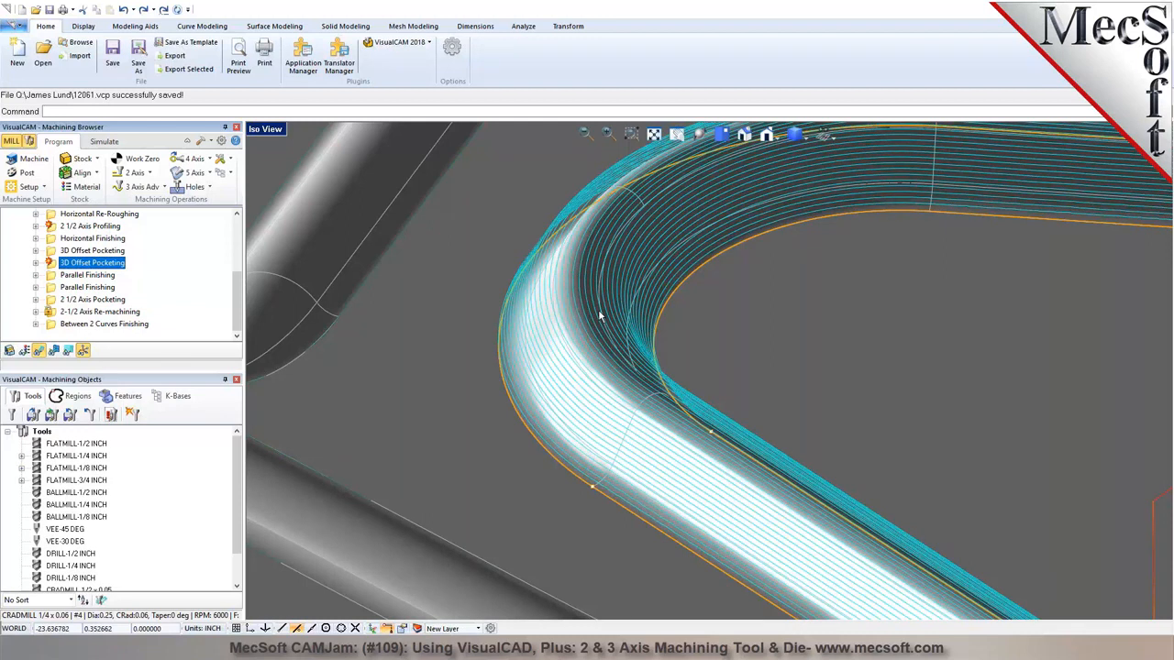
scroll(497, 259, "down", 1)
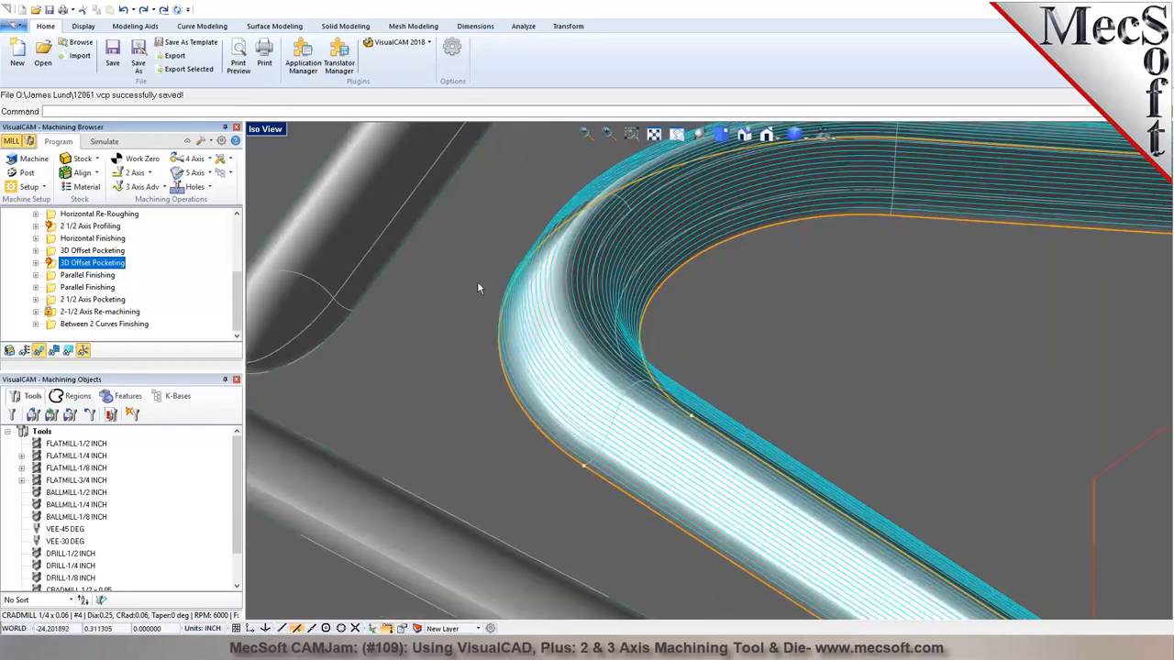
scroll(477, 288, "down", 4)
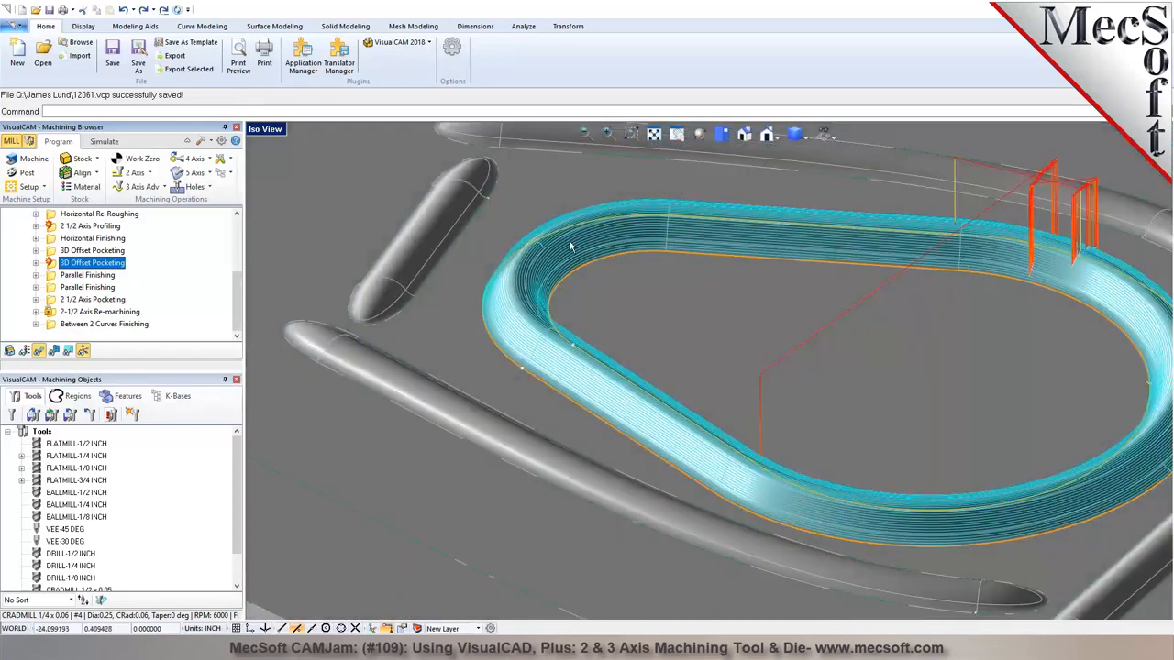
left_click(652, 134)
Suppress both Parallel Finishing operations
scroll(846, 422, "up", 2)
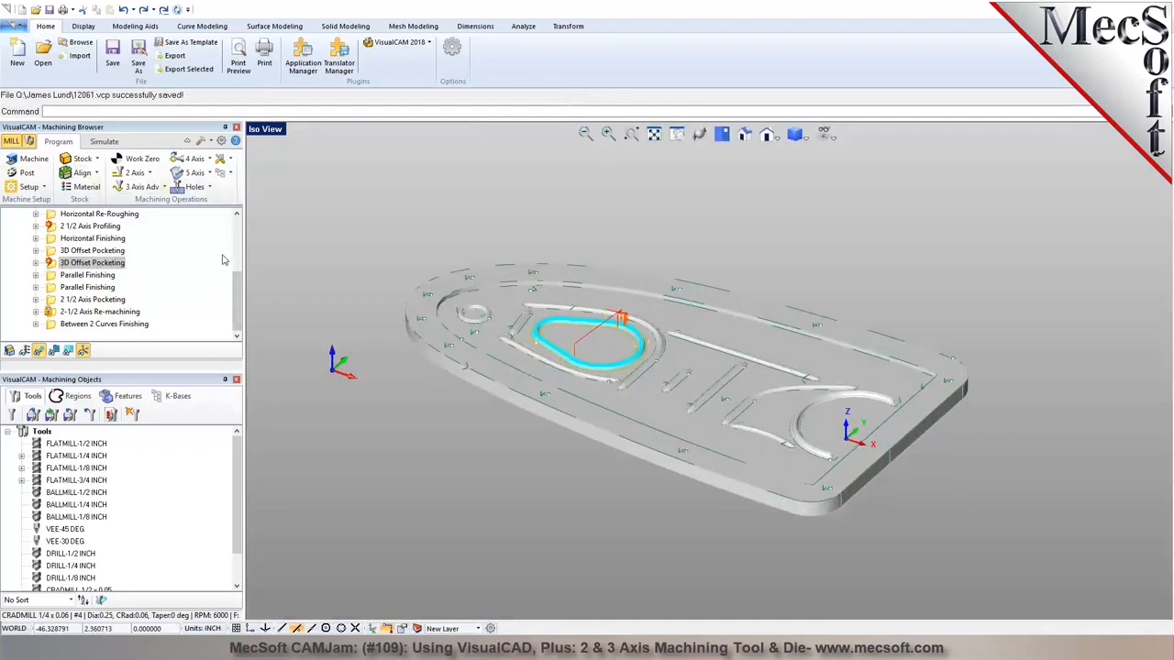
scroll(237, 244, "up", 3)
scroll(108, 317, "down", 2)
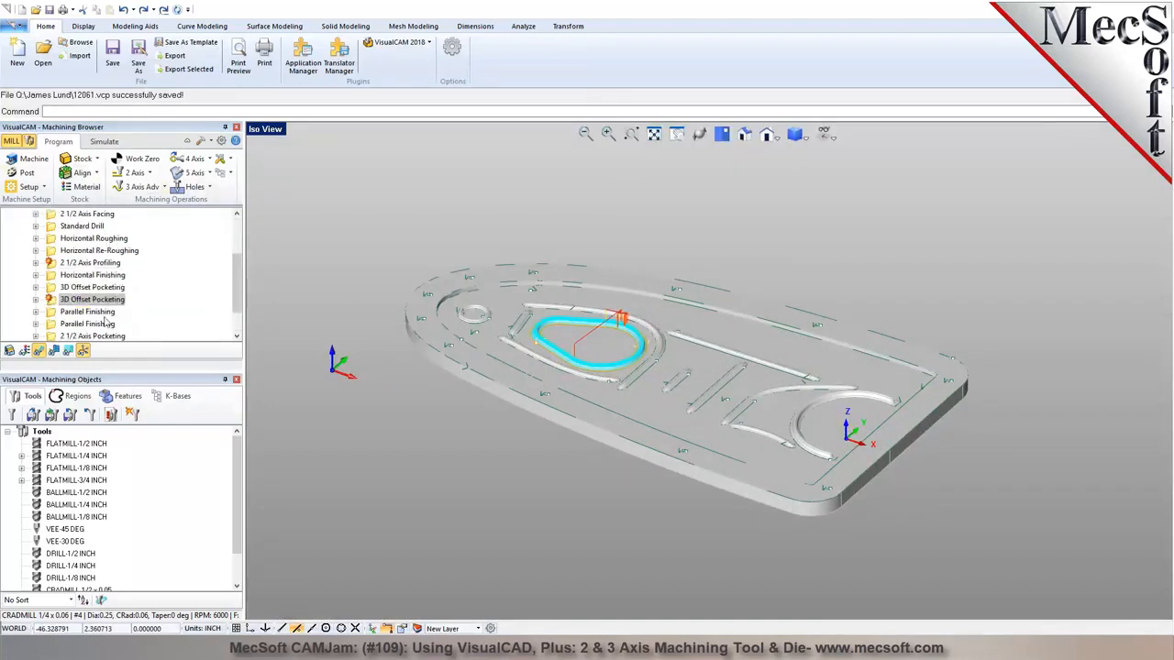
left_click(96, 312)
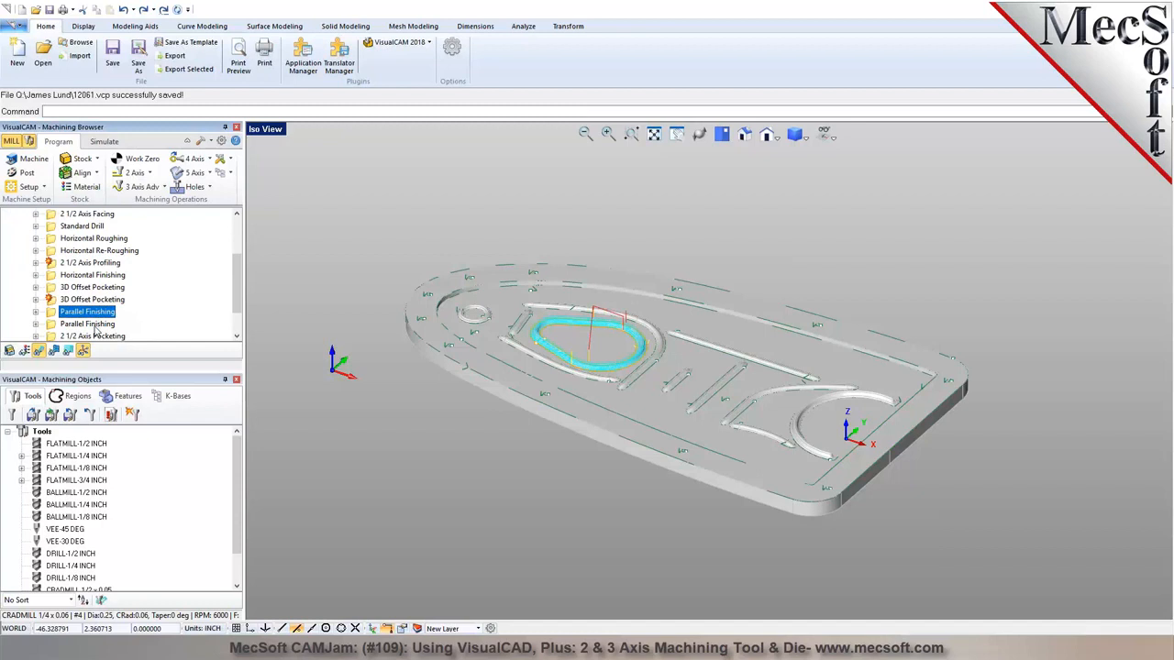
left_click(92, 324, "ctrl")
right_click(96, 327)
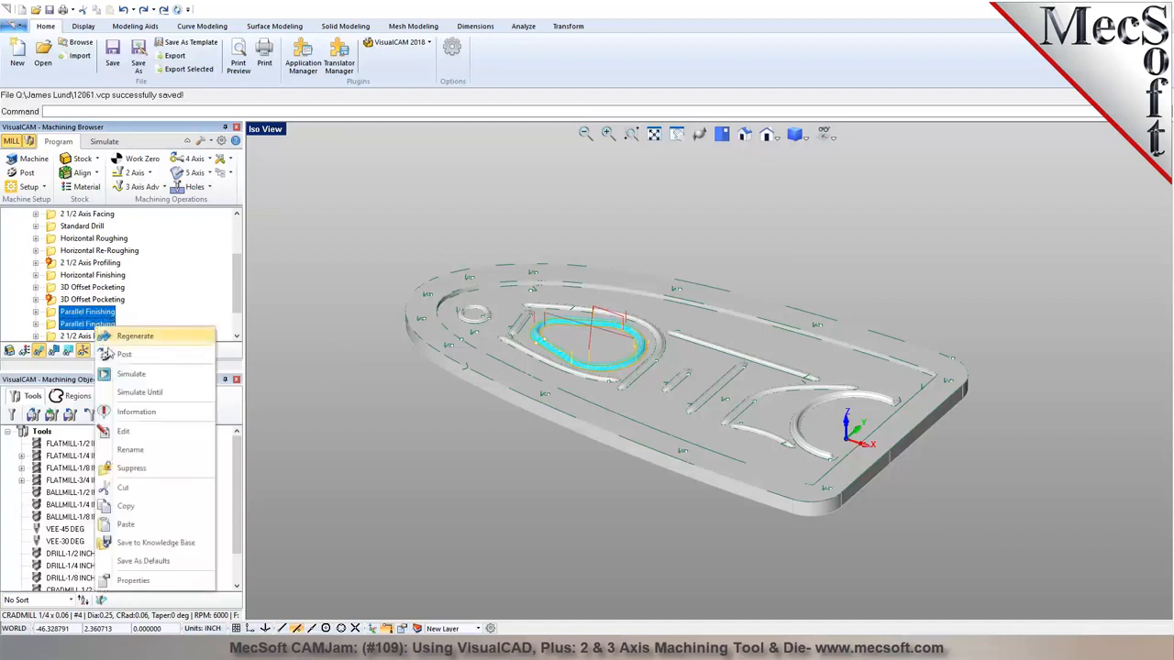
left_click(152, 469)
Review the machining operations information for Setup 1, including each operation's status and machine time, and close it
left_click_drag(238, 279, 239, 244)
left_click(65, 263)
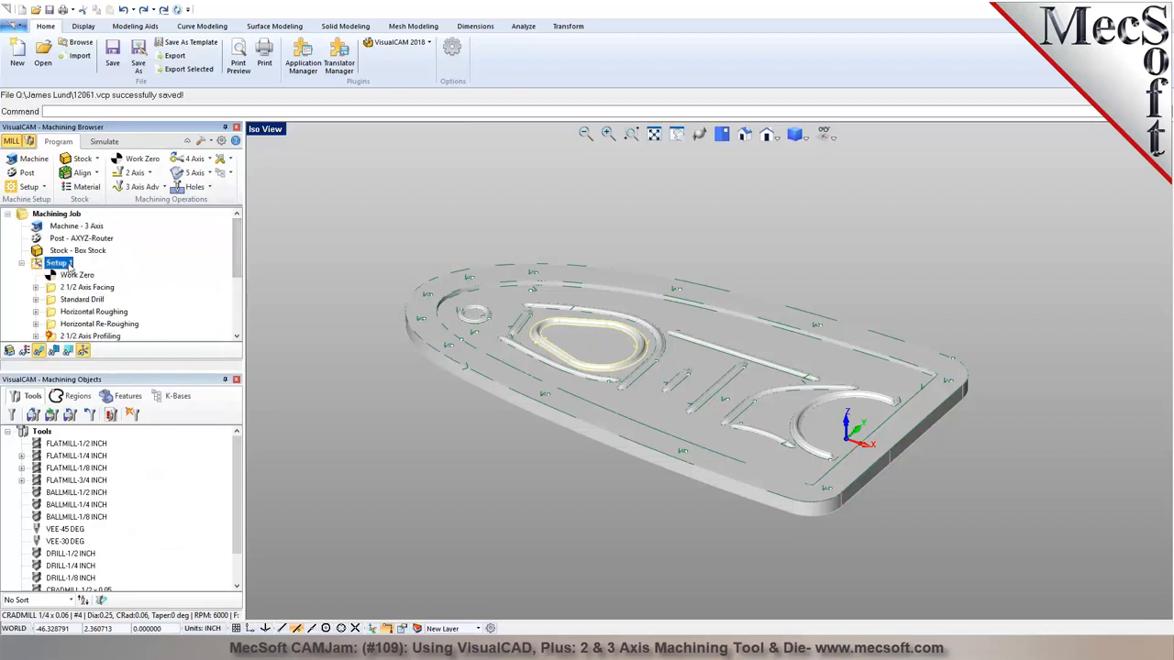
right_click(69, 265)
left_click(101, 330)
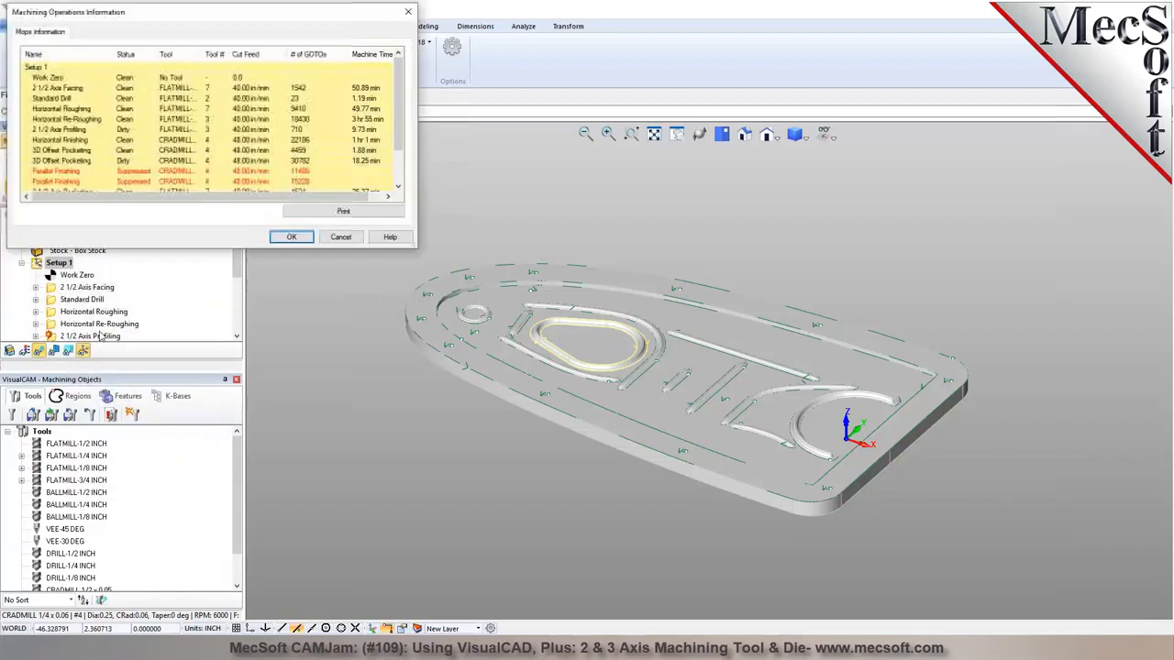
mouse_move(398, 125)
left_mouse_down()
mouse_move(404, 169)
mouse_move(403, 136)
left_mouse_up()
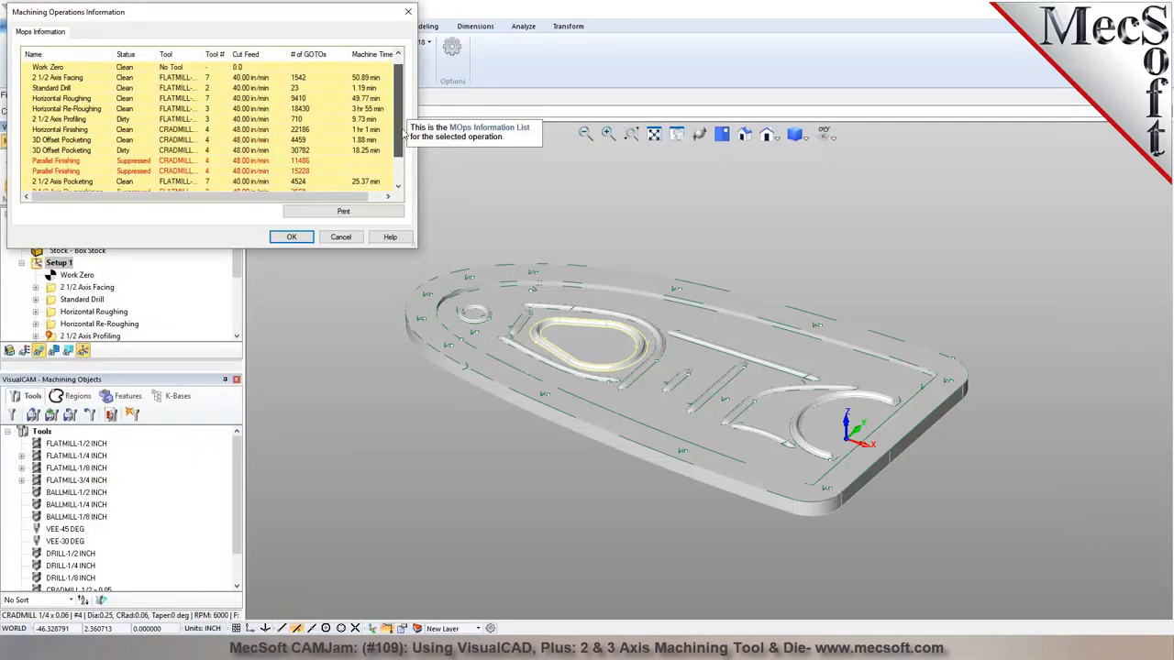
left_click(349, 99)
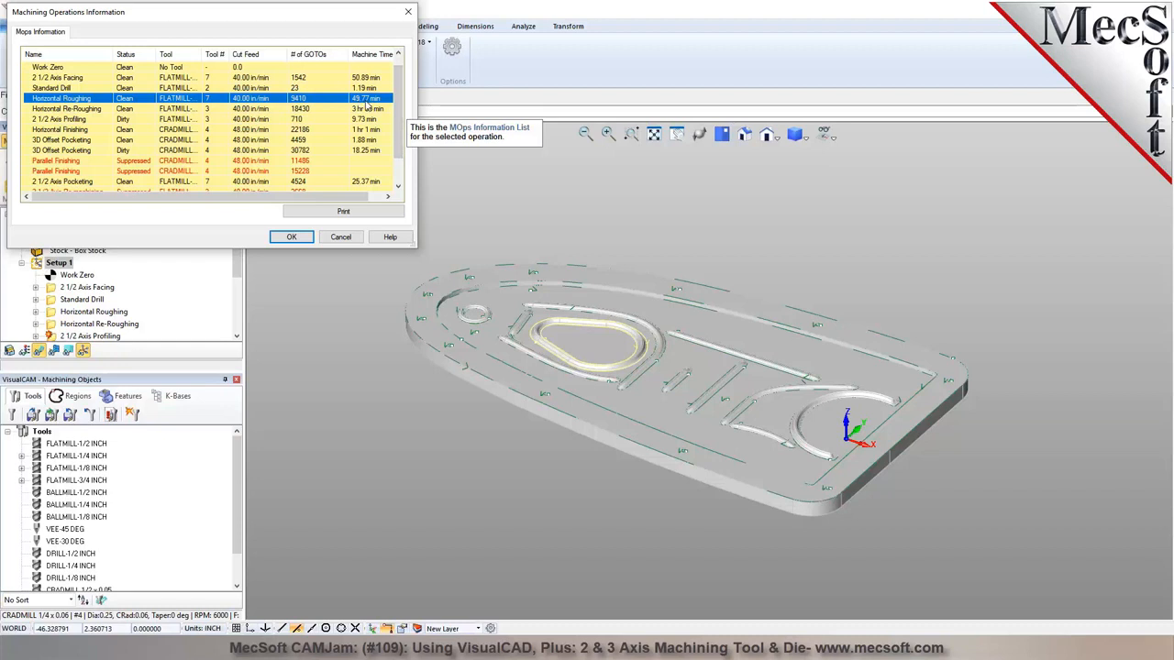
left_click(371, 110)
left_click_drag(398, 123, 399, 89)
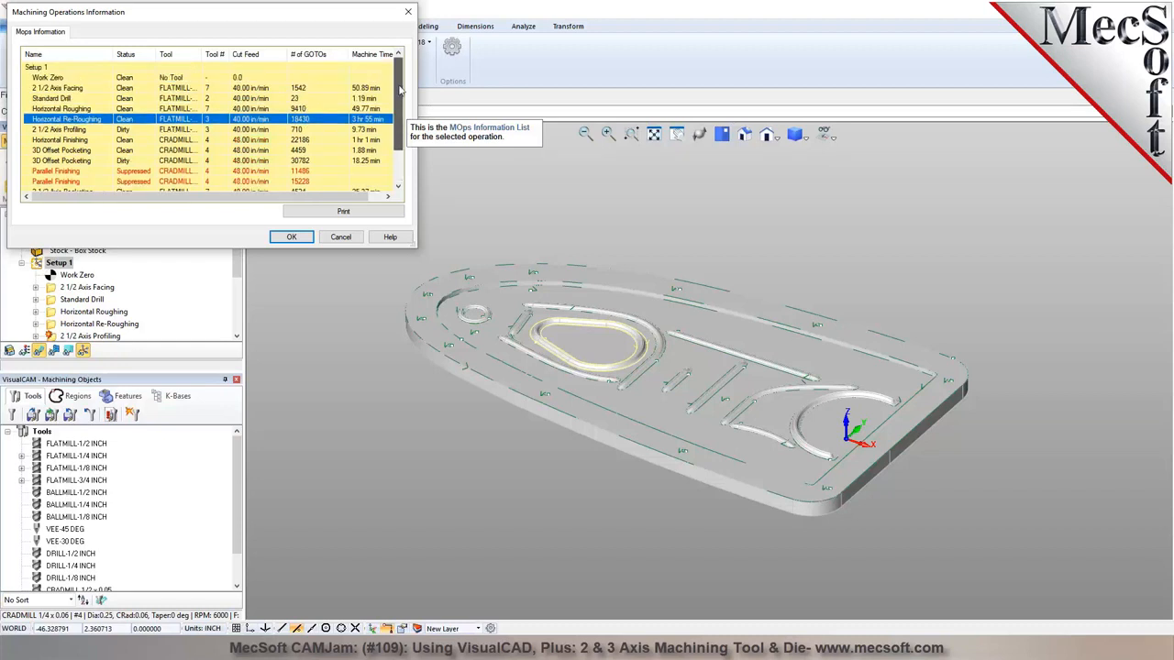
scroll(394, 82, "down", 4)
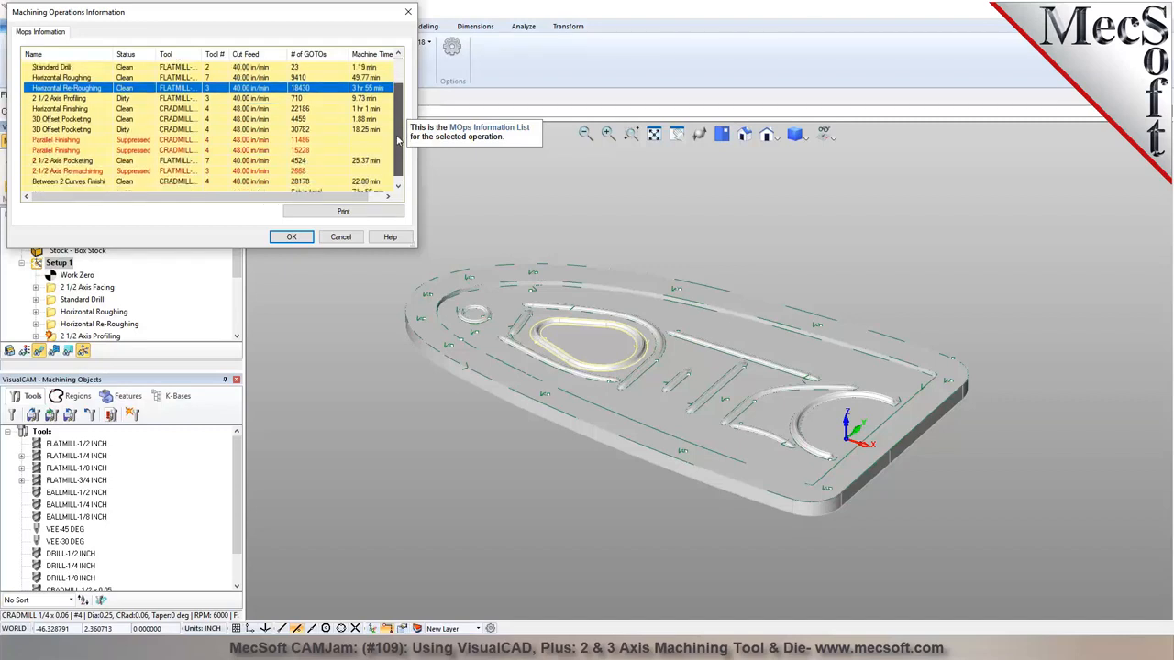
left_click(408, 11)
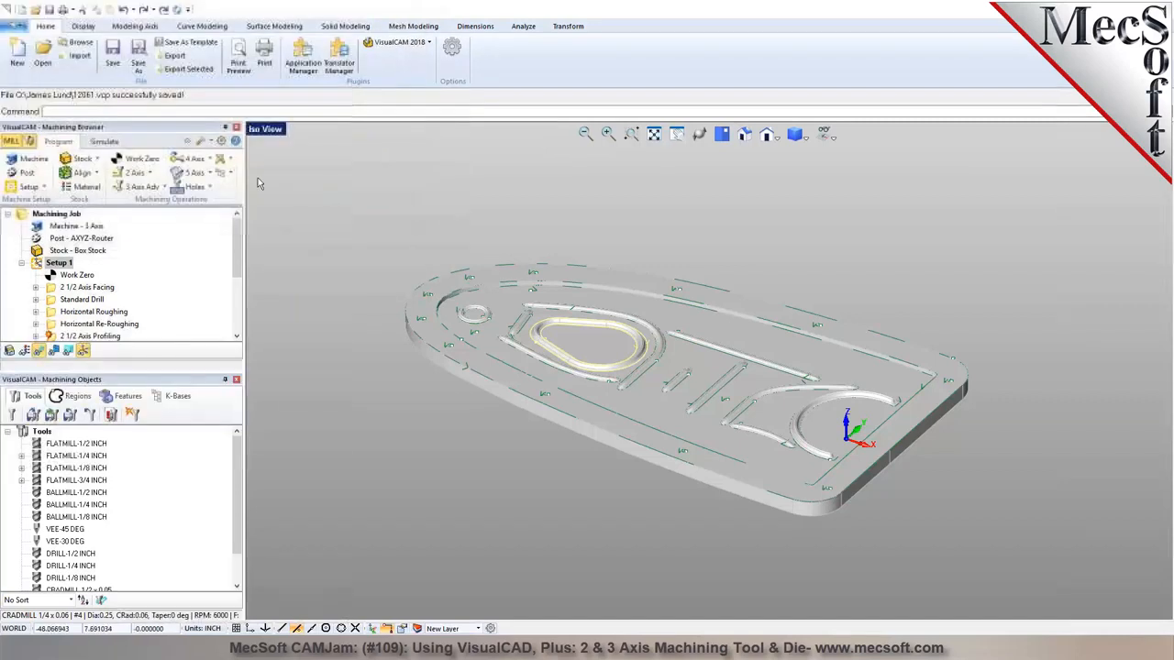
Post Setup 1 with the AXYZ-Router post-processor to 12061_Setup 1.nc on the Desktop and inspect the G-code
right_click(55, 263)
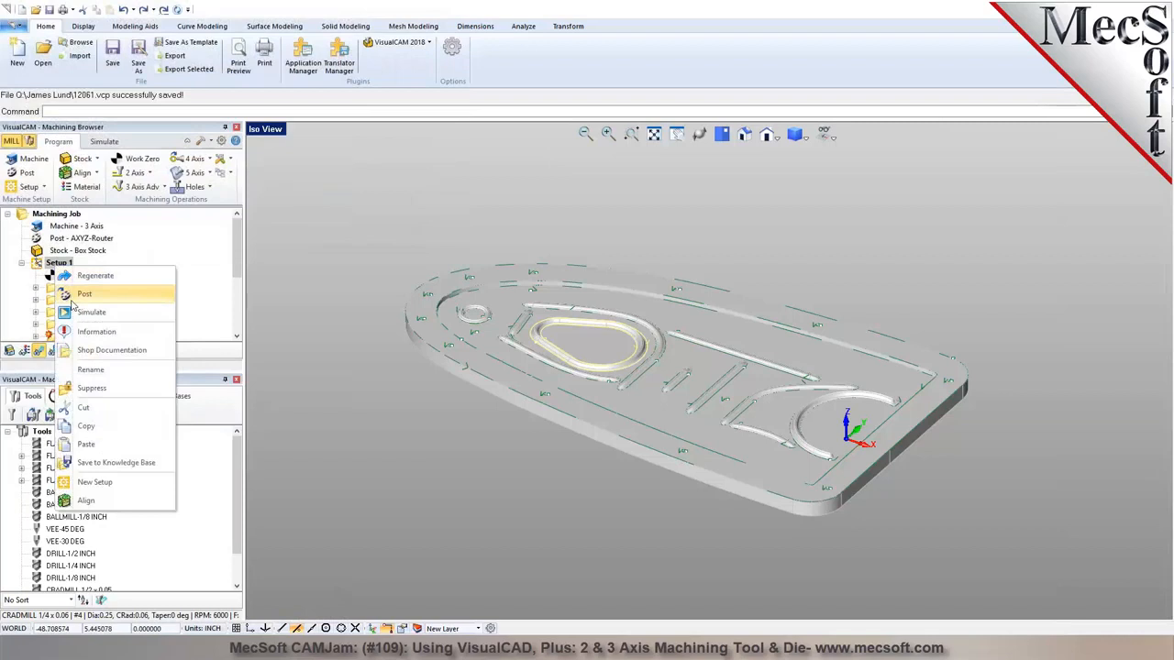
left_click(85, 293)
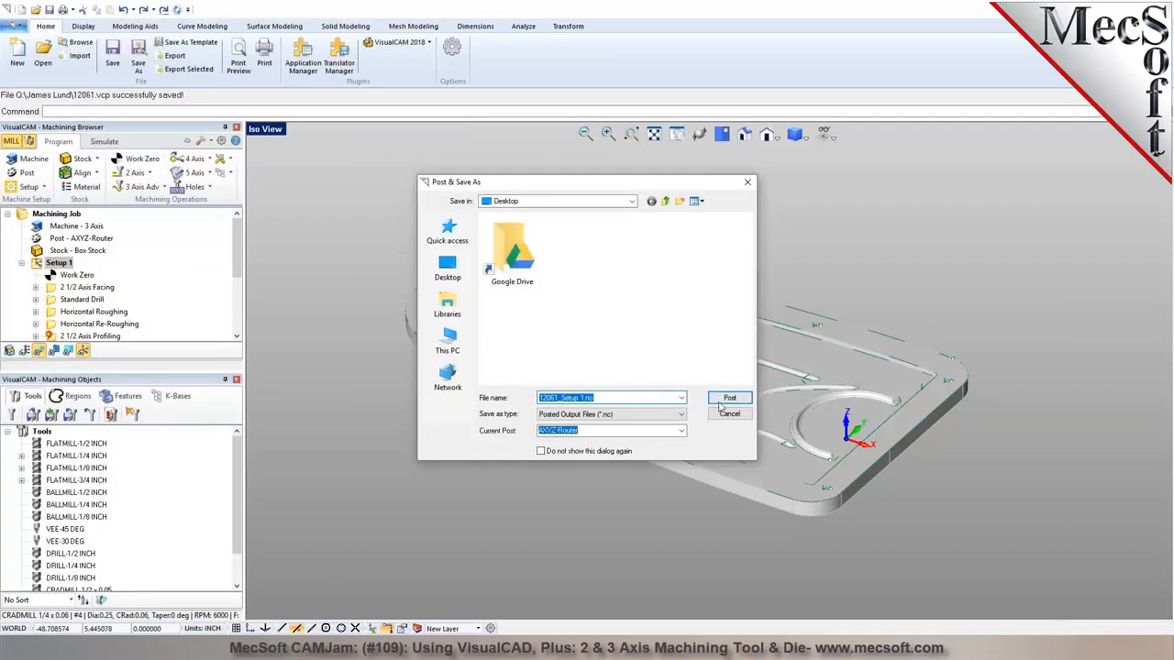
left_click(729, 399)
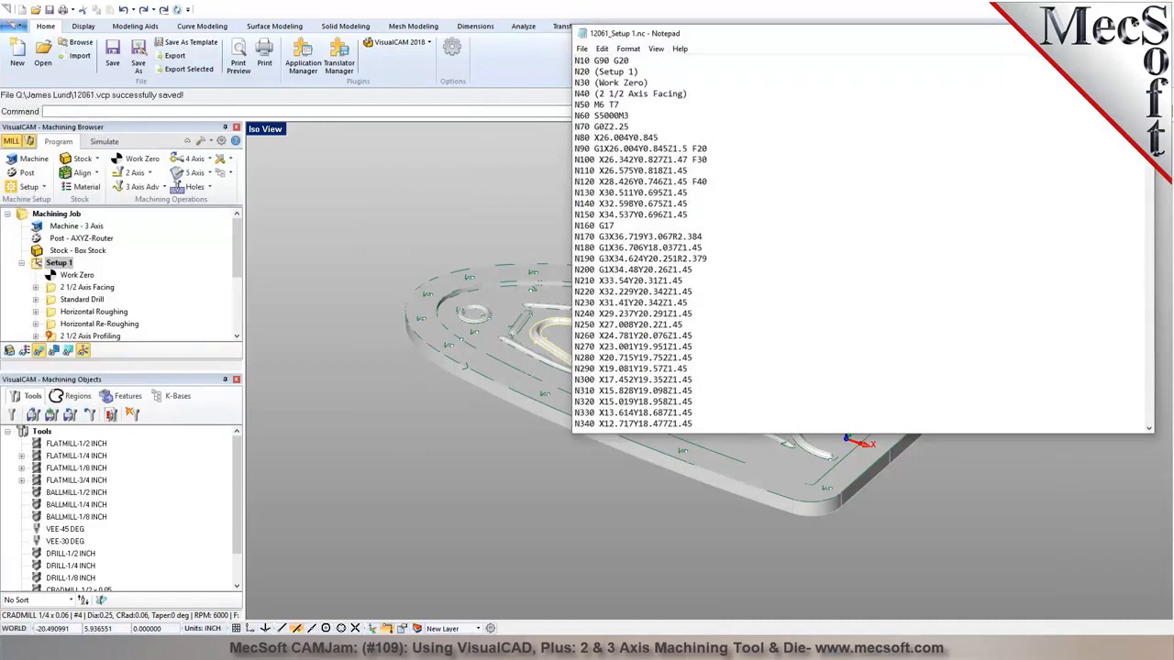
mouse_move(1149, 68)
left_mouse_down()
mouse_move(1149, 152)
mouse_move(1149, 68)
left_mouse_up()
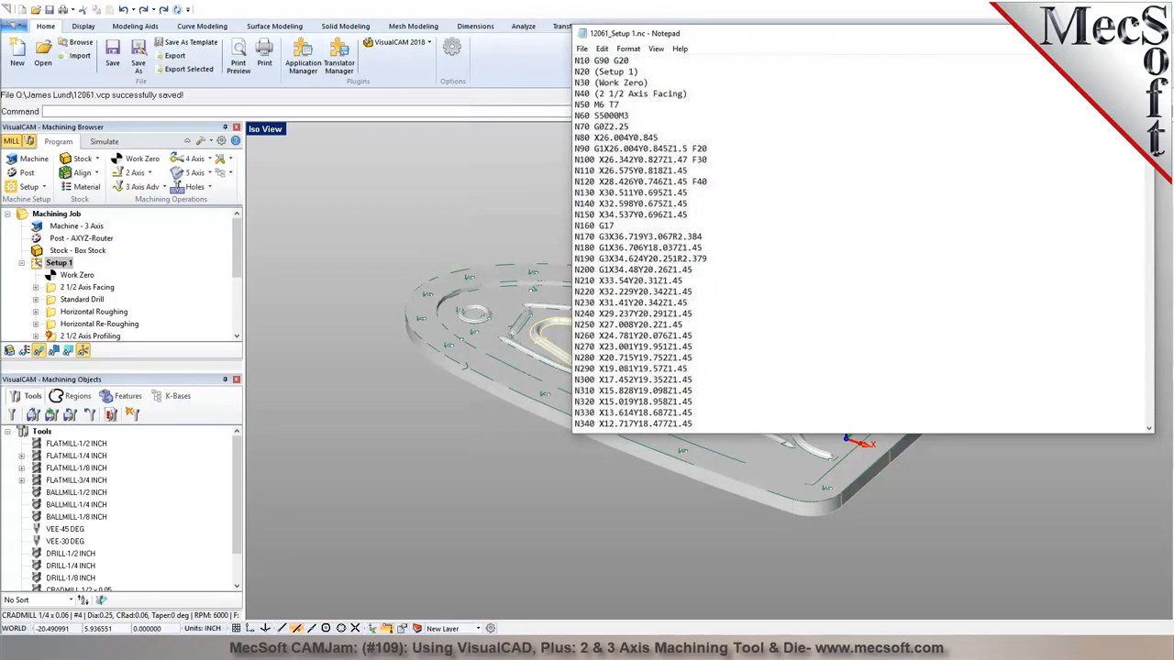
left_click(1140, 33)
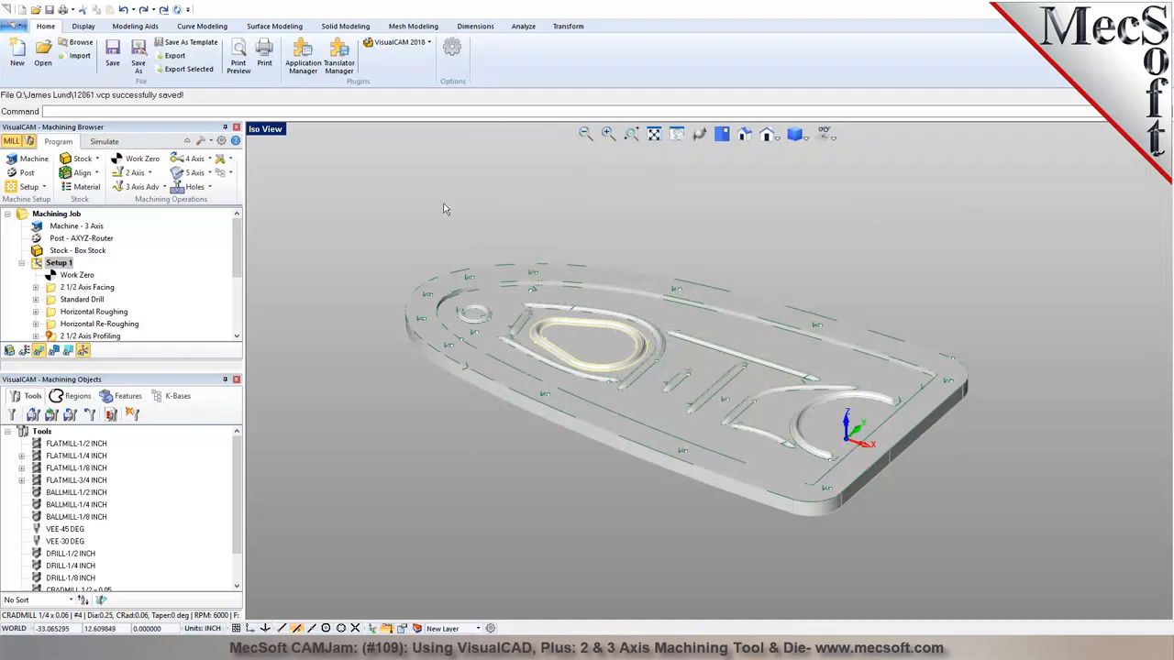
Review the AXYZ-Router post-processor's general settings, including the comment start and end characters, without changing them
right_click(41, 265)
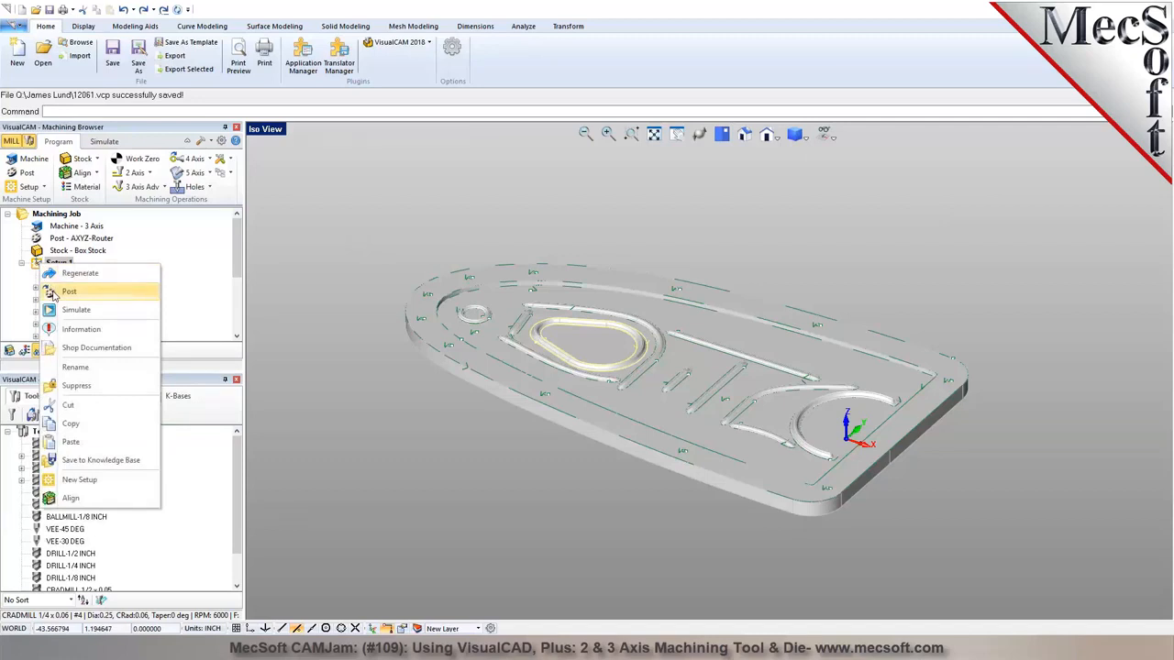
left_click(55, 292)
left_click(203, 191)
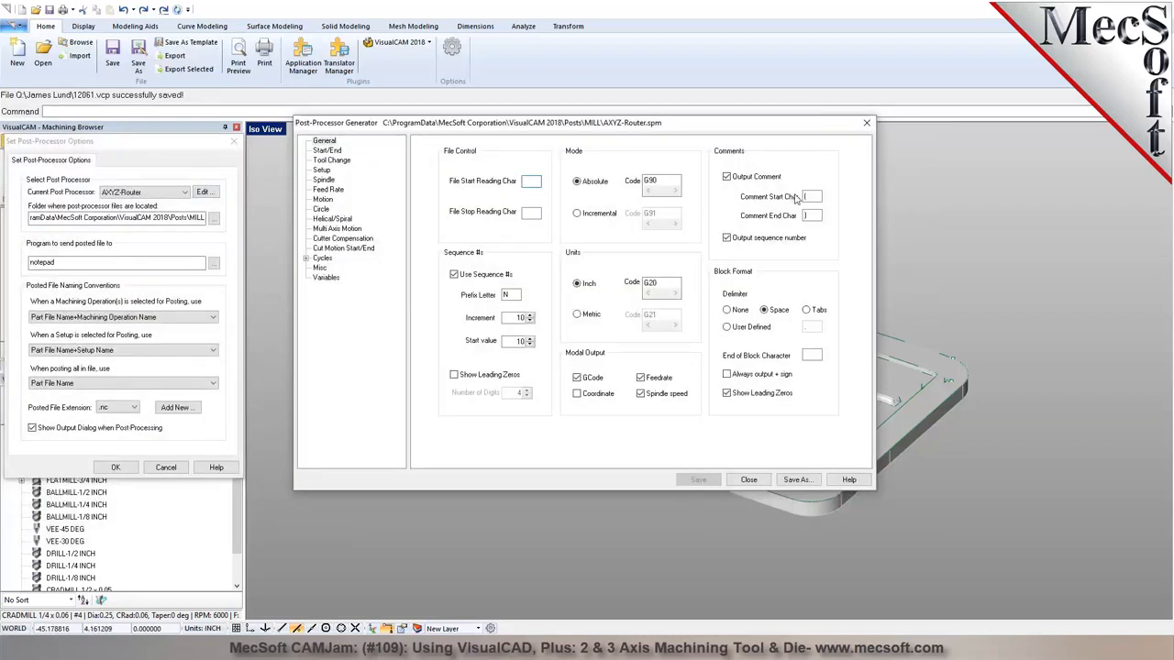
left_click(750, 479)
left_click(116, 467)
Post Setup 1 again with AXYZ-Router, replacing the existing 12061_Setup 1.nc file
right_click(55, 263)
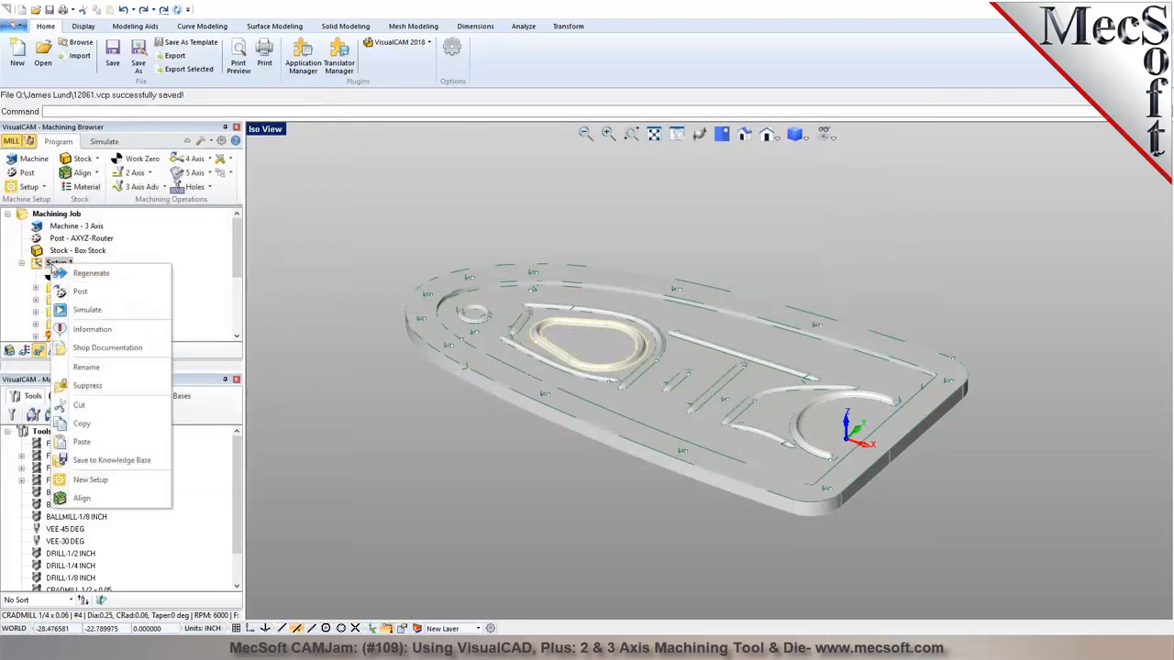
left_click(80, 291)
left_click(728, 397)
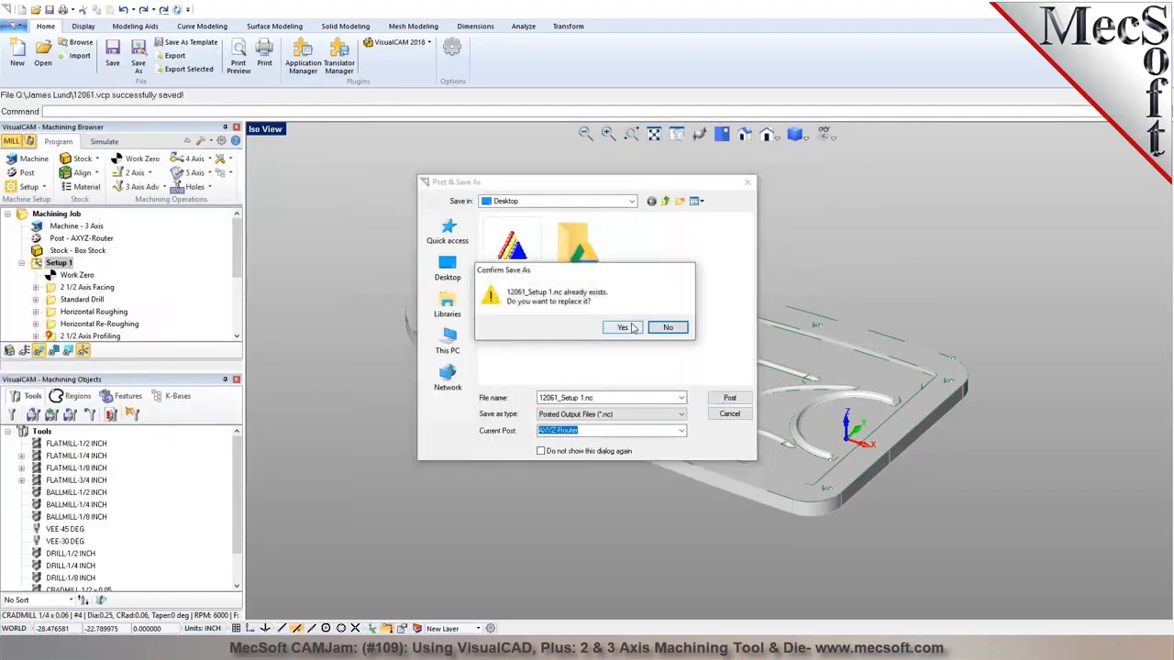
left_click(623, 327)
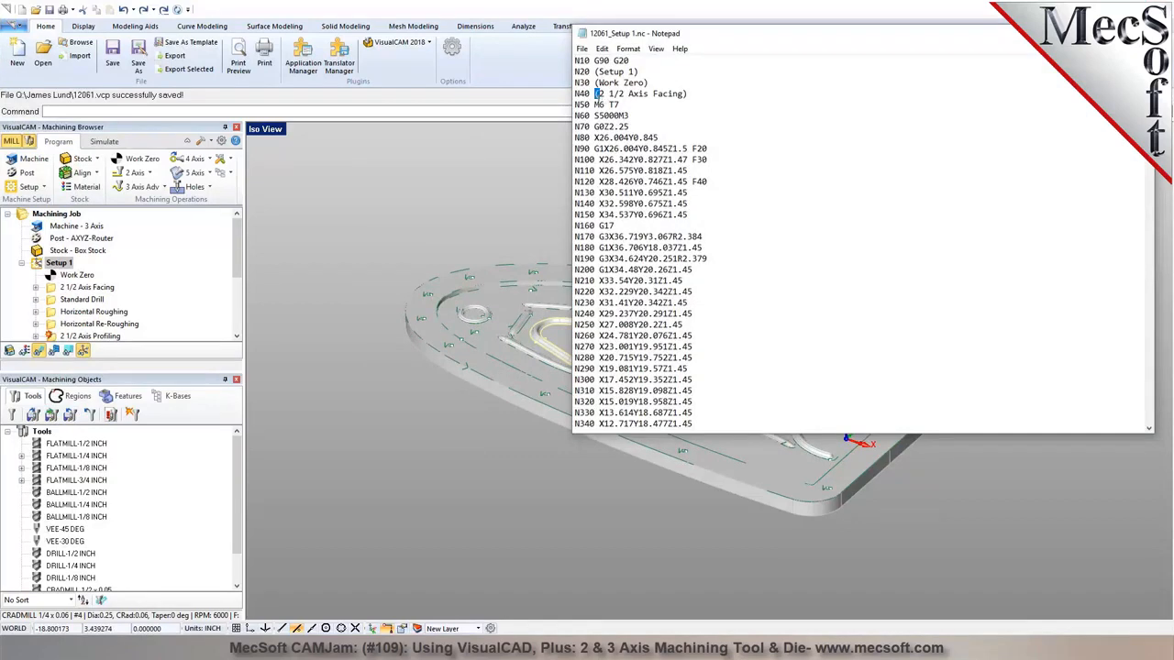
Search the posted G-code for "(" and examine the tool-change lines under the Standard Drill and Horizontal Roughing comments
key("ctrl+f")
type("(")
left_click_drag(763, 141, 936, 111)
left_click(967, 131)
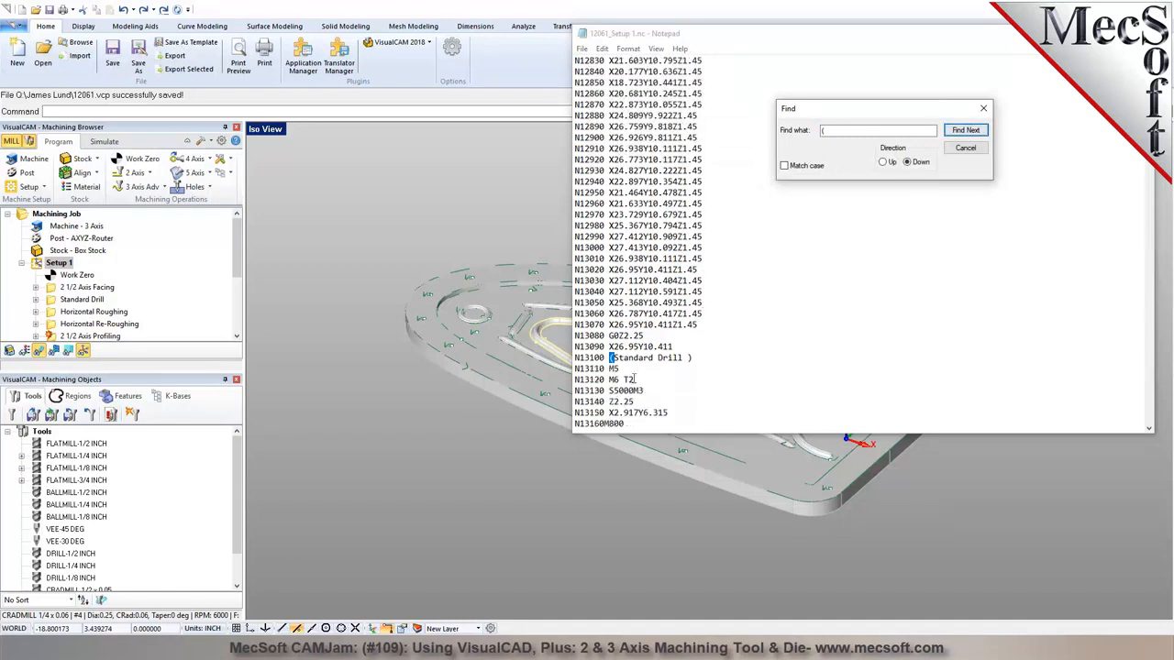
scroll(624, 367, "down", 2)
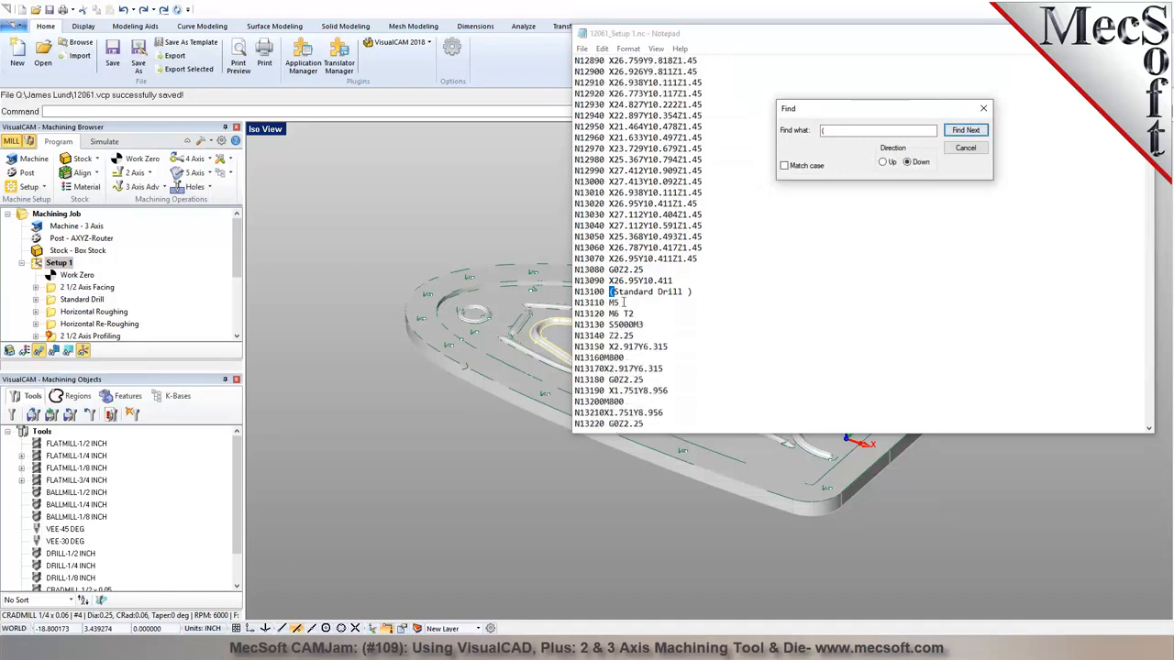
left_click_drag(623, 304, 596, 314)
left_click_drag(668, 327, 585, 337)
left_click(654, 349)
scroll(649, 364, "down", 1)
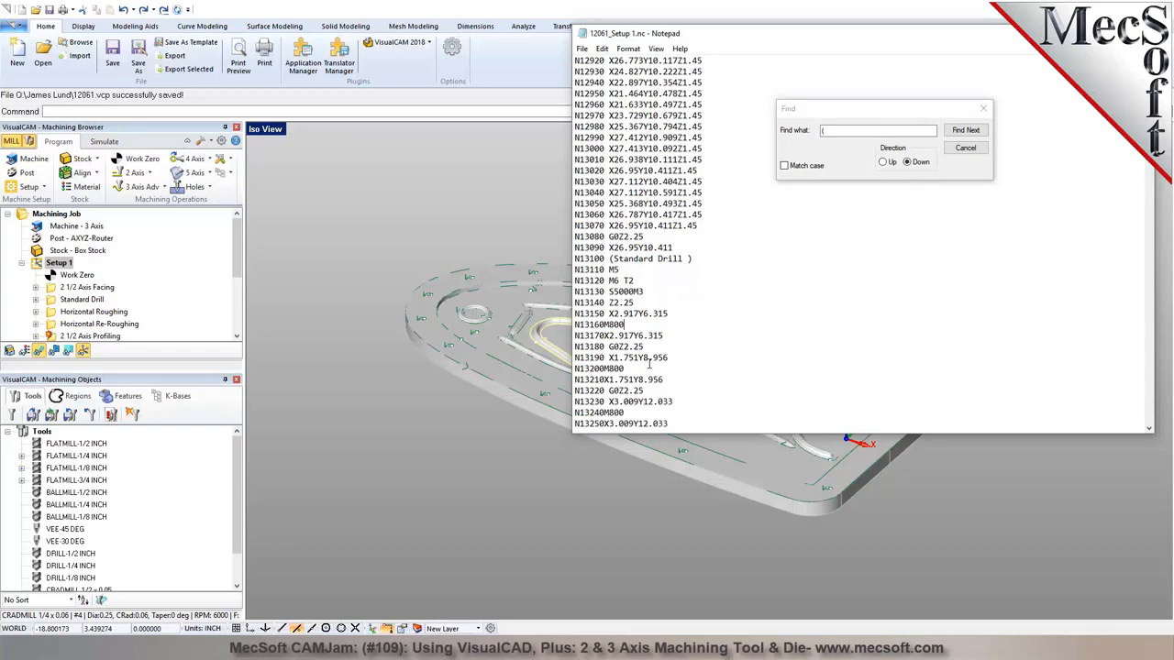
left_click(966, 131)
scroll(743, 339, "down", 3)
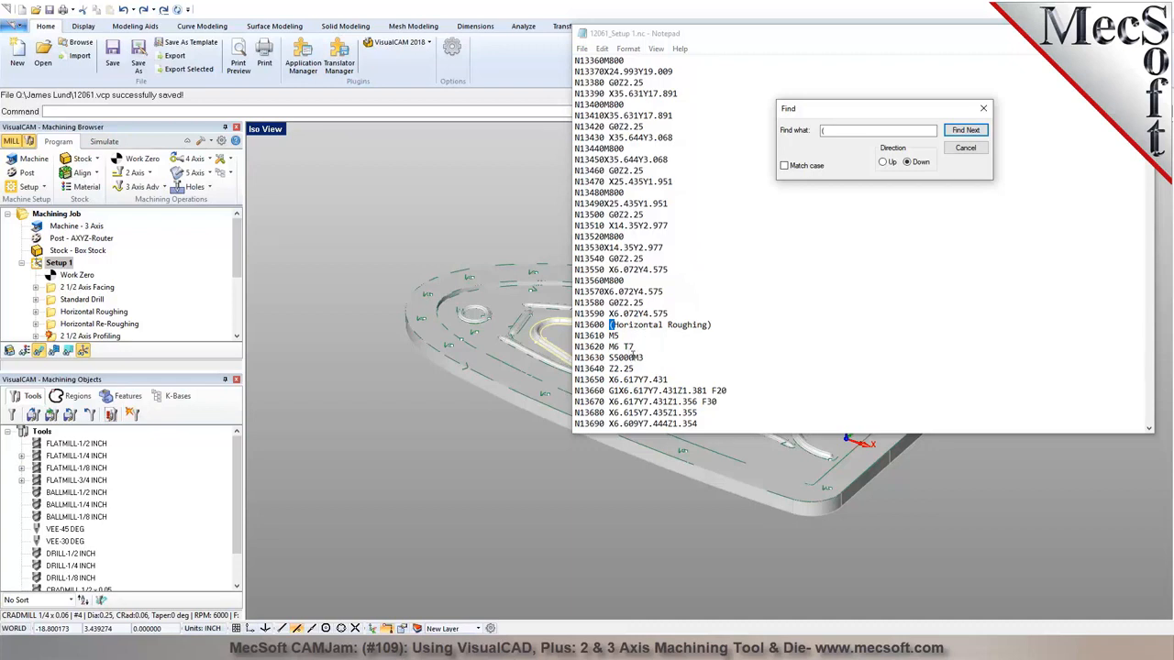
Review the output comments field in the Horizontal Finishing operation's properties without changing it
scroll(61, 319, "down", 1)
right_click(62, 313)
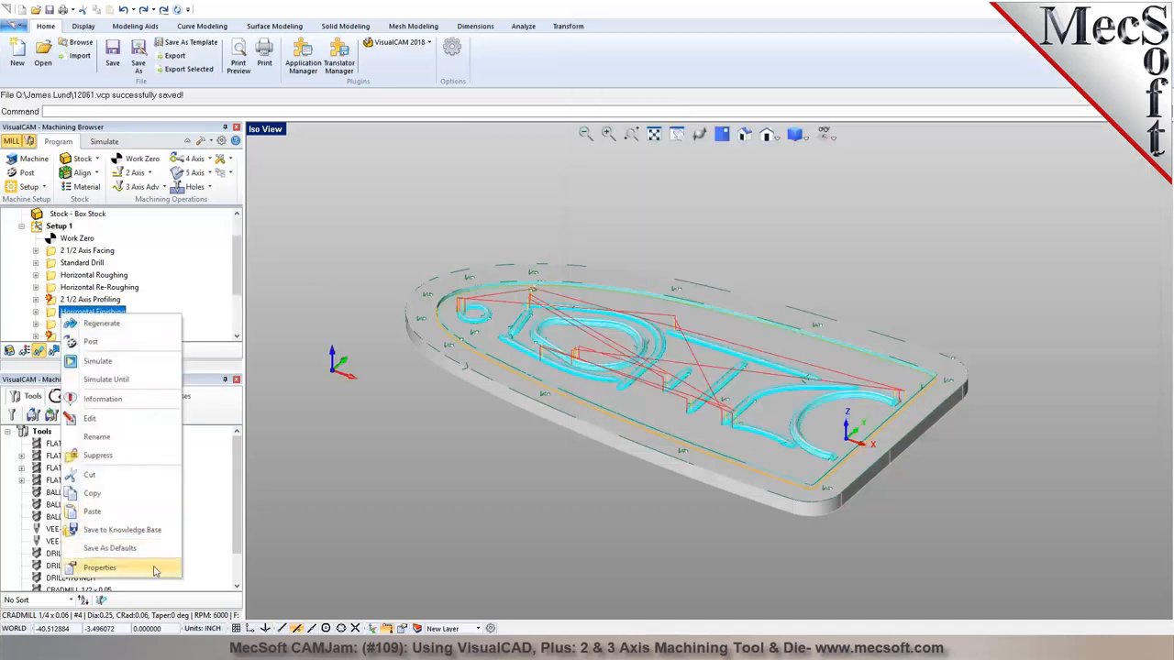
left_click(100, 567)
left_click(667, 291)
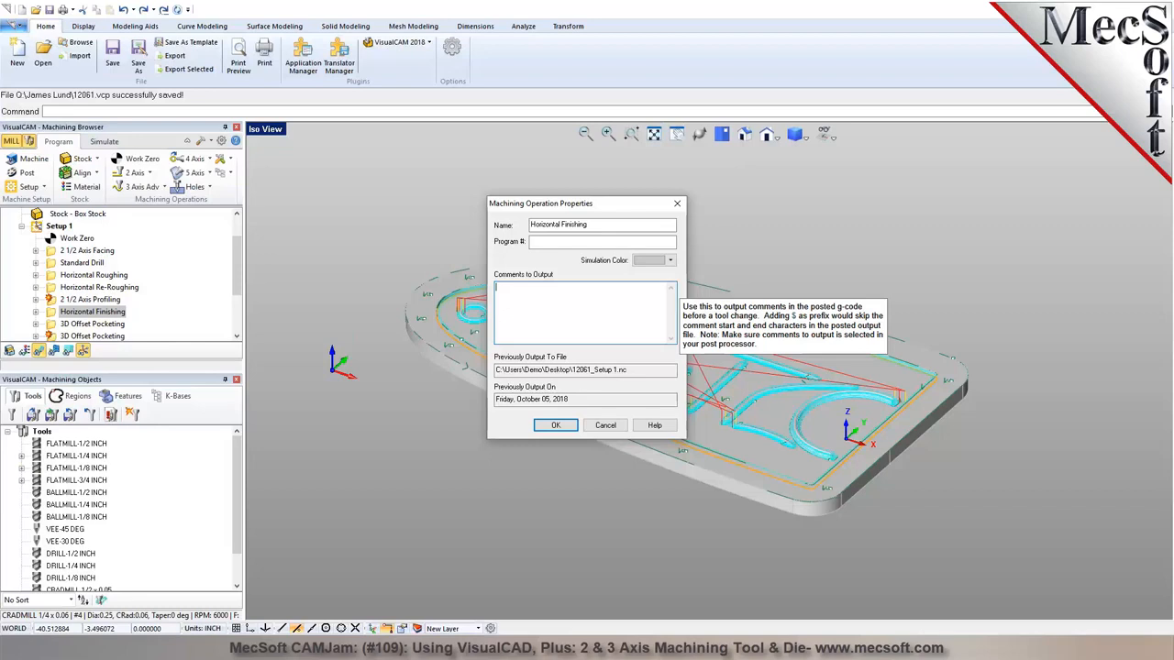
left_click(605, 426)
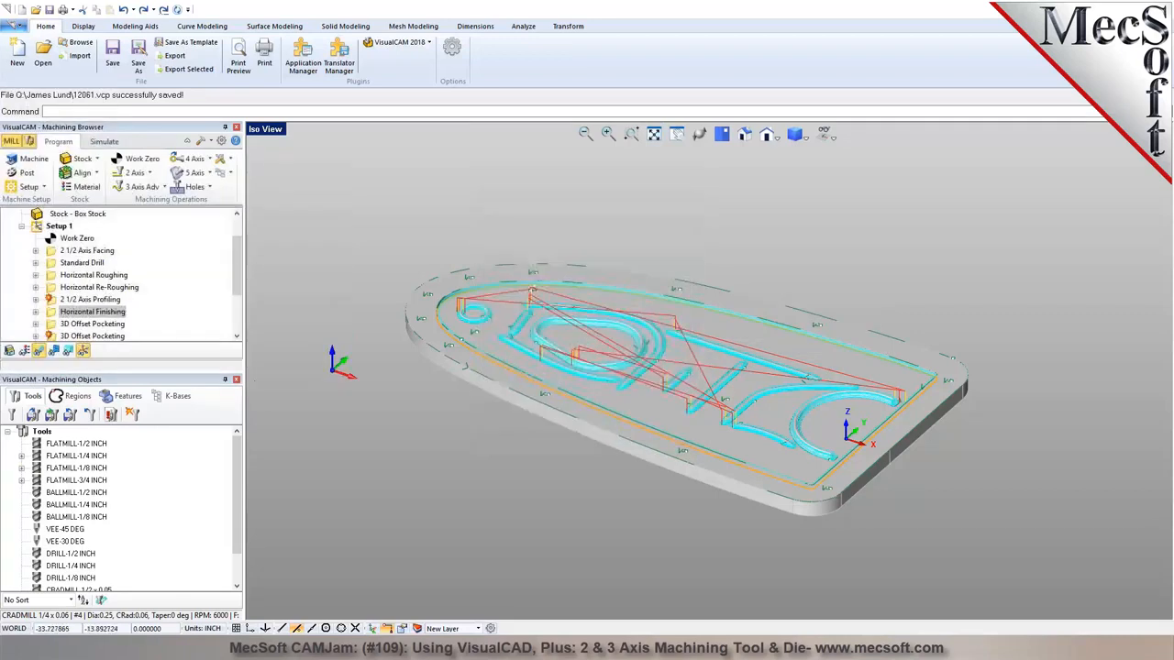
Generate shop documentation for Setup 1 using Template3 and save it as 12061.htm on the Desktop
left_click(55, 227)
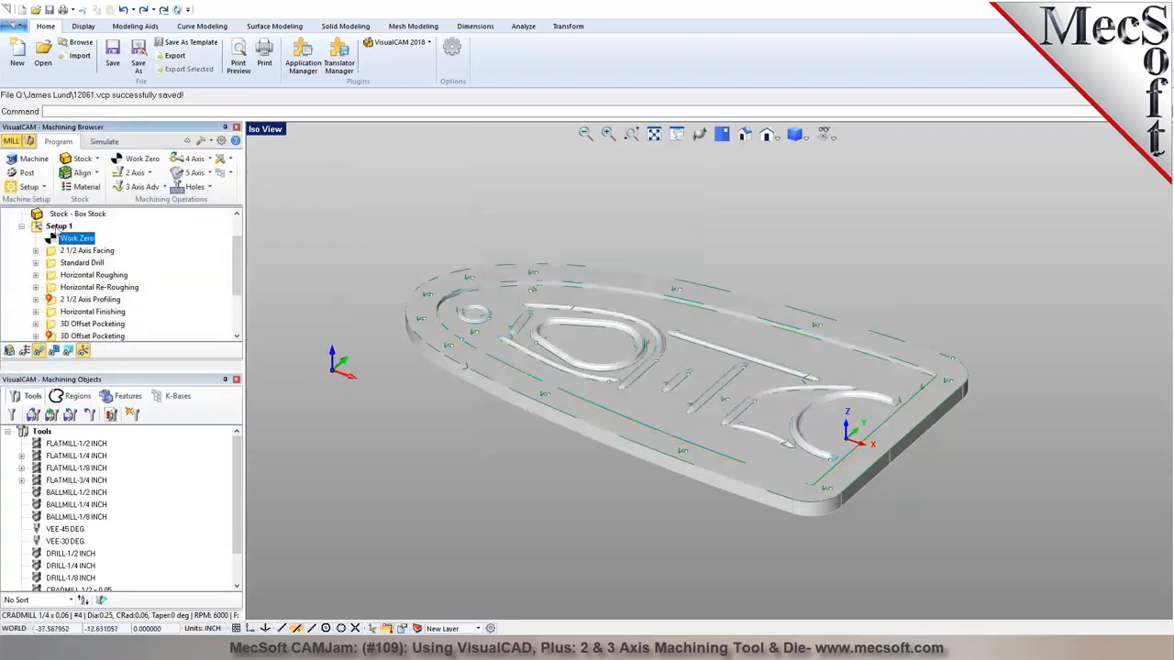
right_click(55, 230)
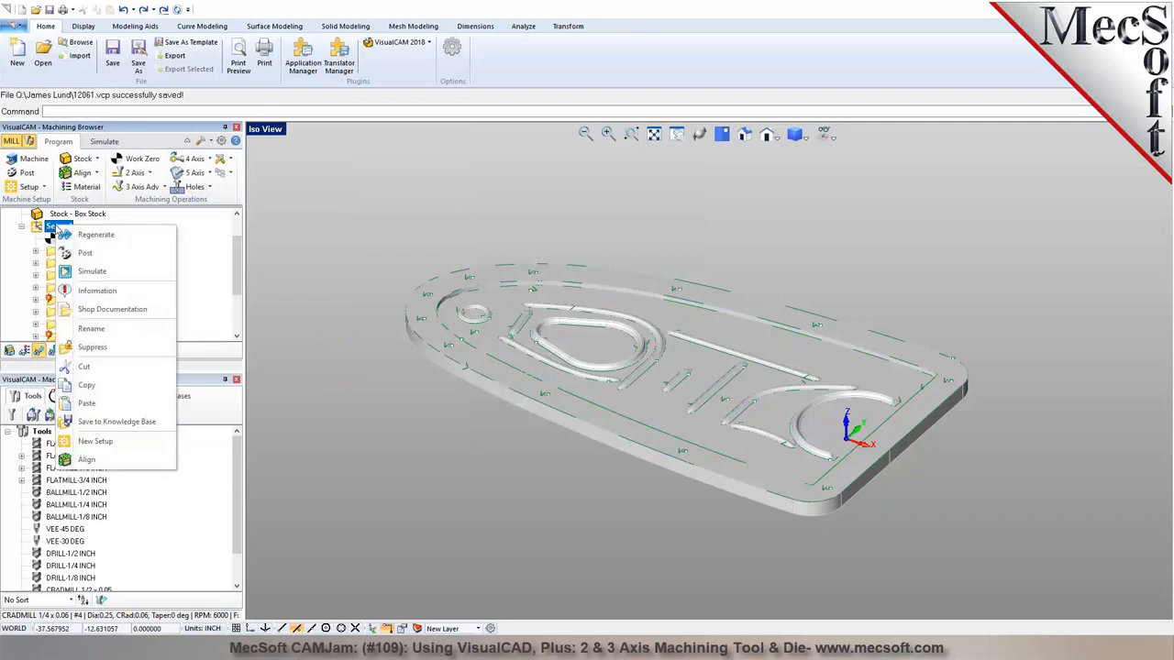
left_click(94, 309)
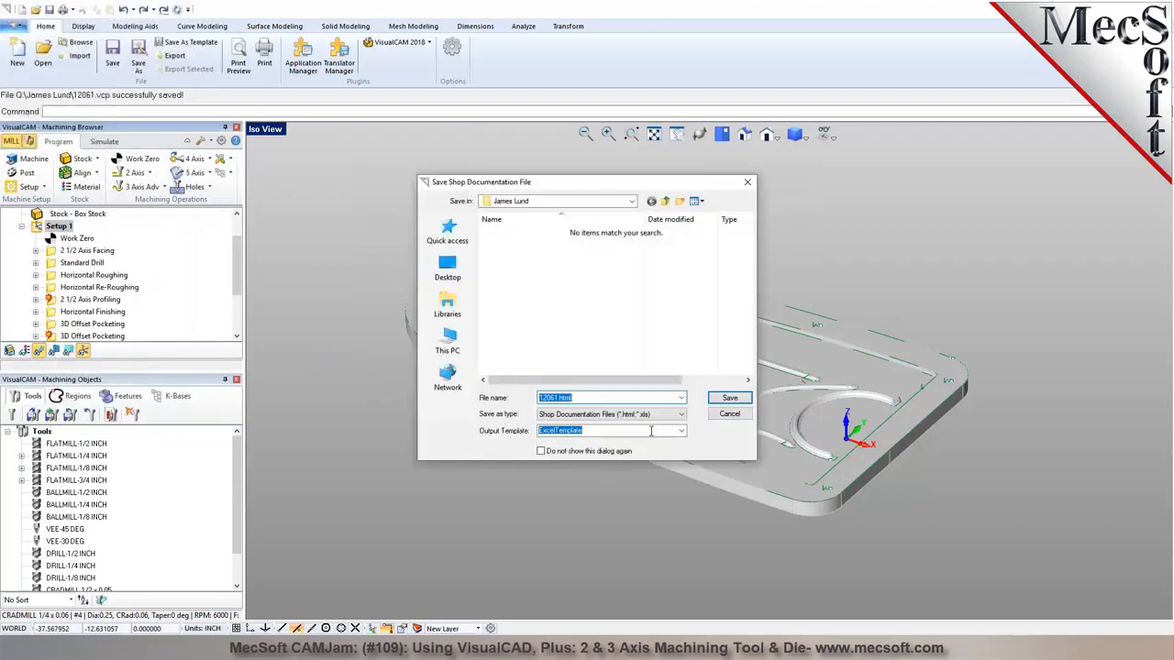
left_click(680, 431)
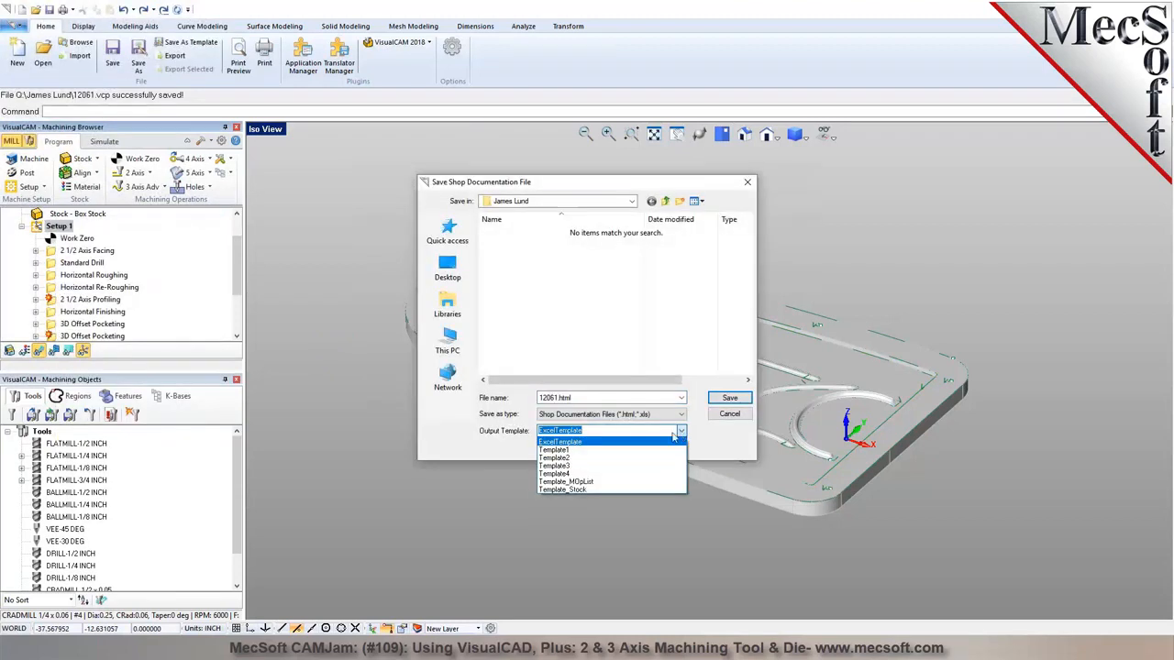
left_click(578, 465)
left_click(456, 281)
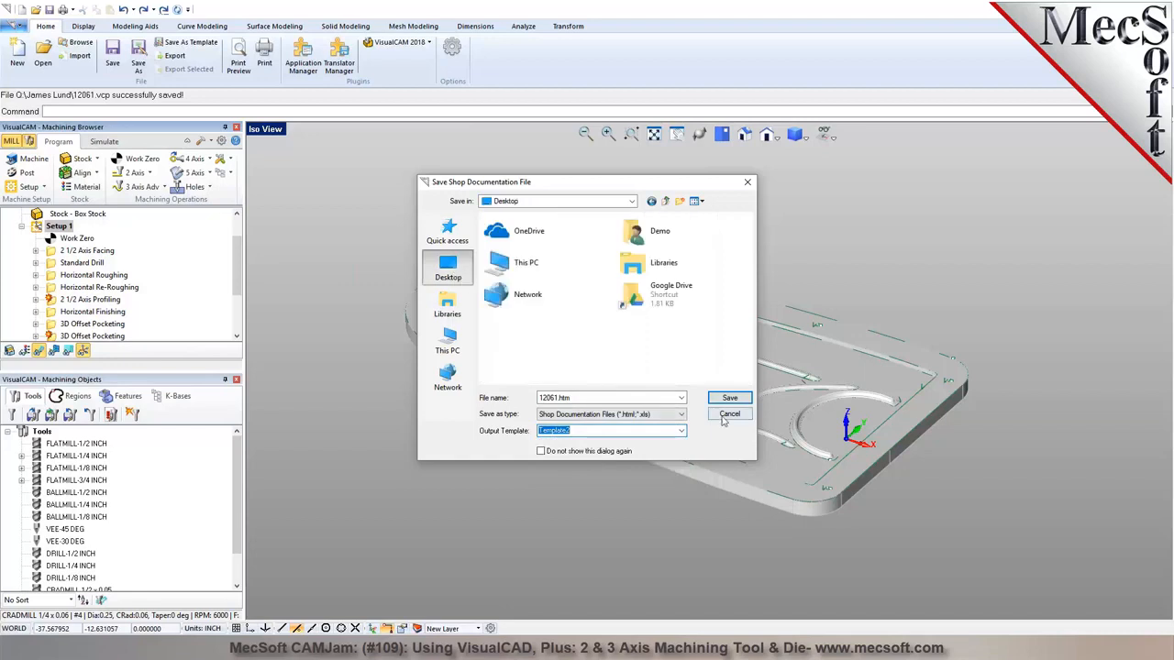
left_click(722, 402)
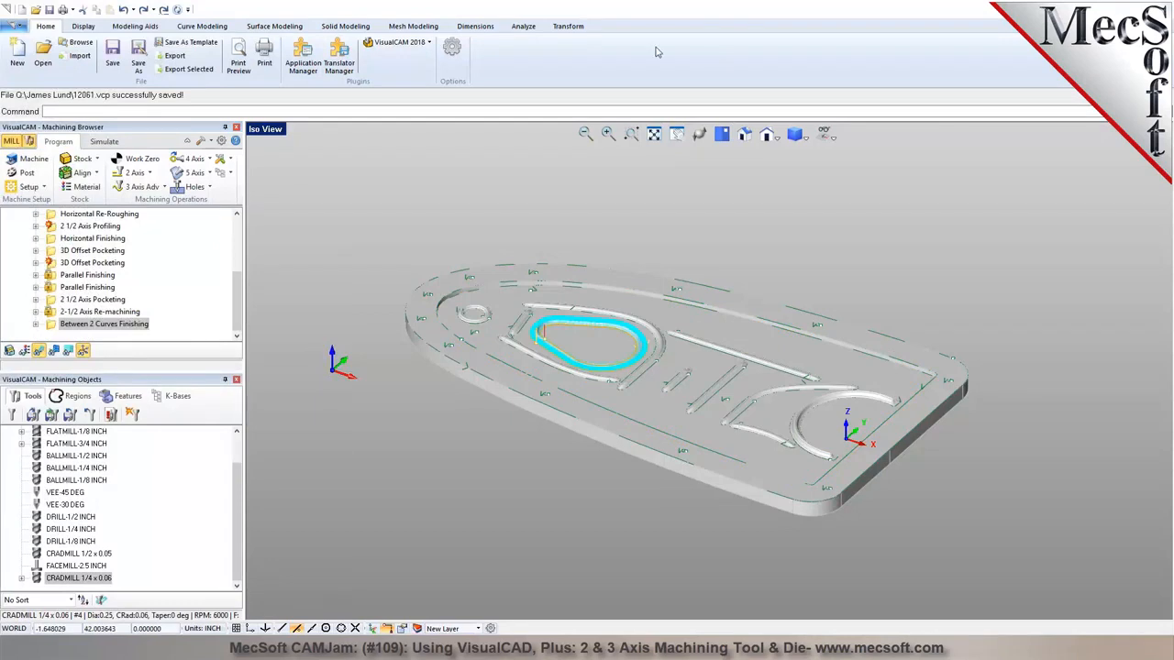
Examine the part setup, tool list and machine operations list in the shop document
scroll(640, 293, "down", 3)
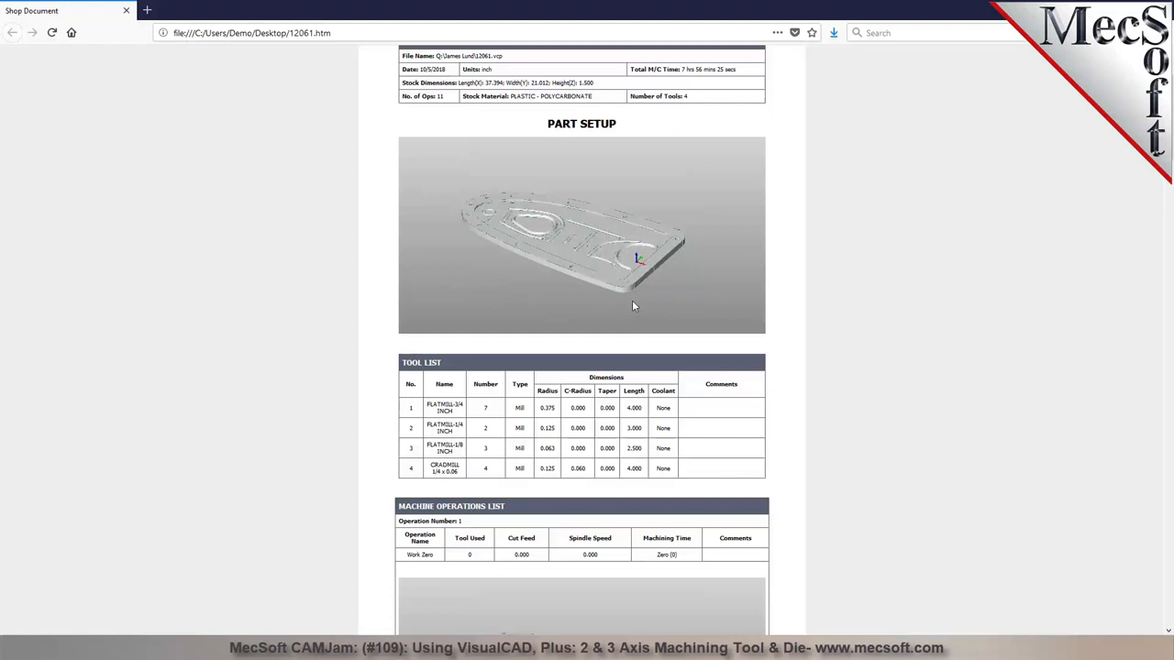
scroll(664, 318, "down", 2)
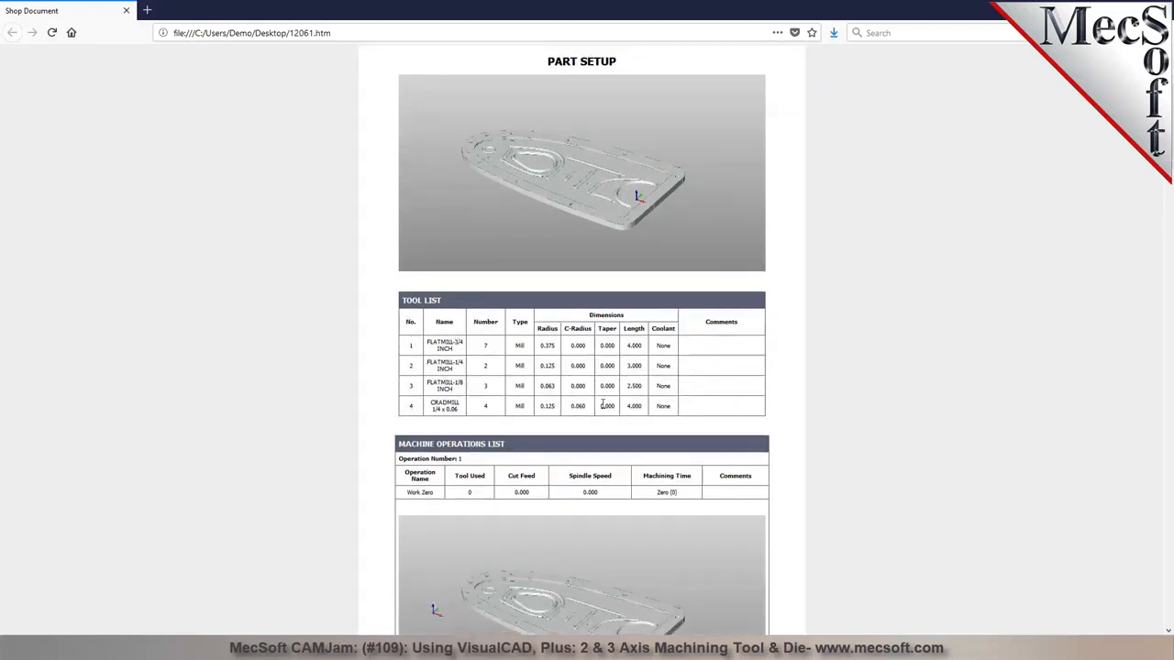
scroll(602, 407, "down", 3)
scroll(600, 406, "down", 6)
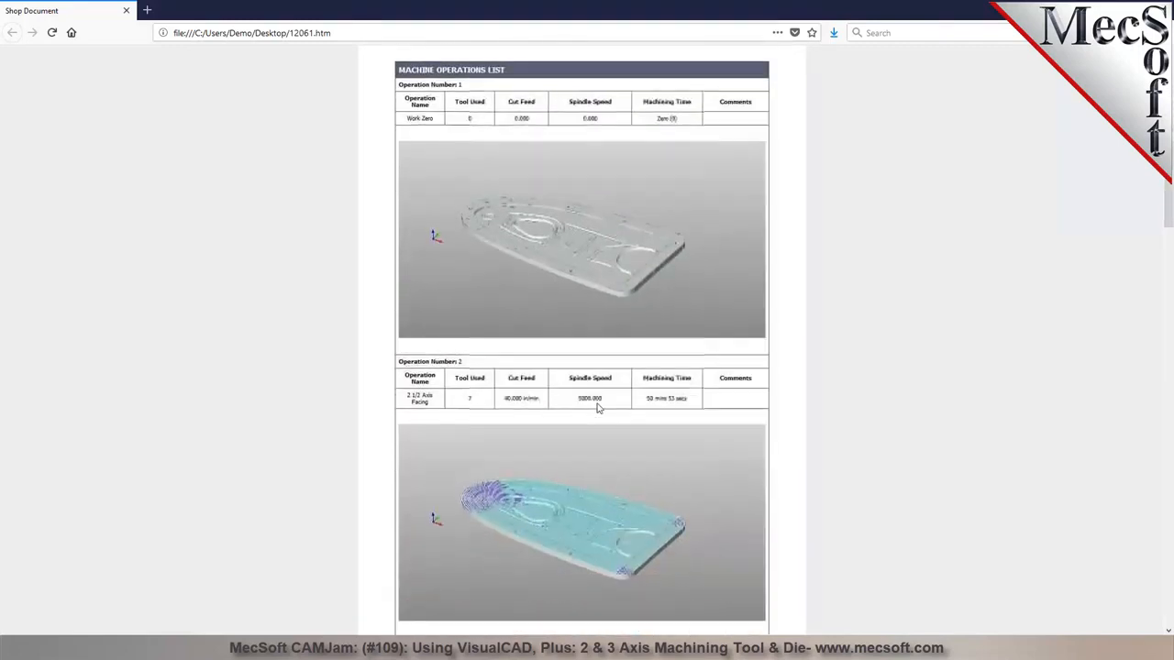
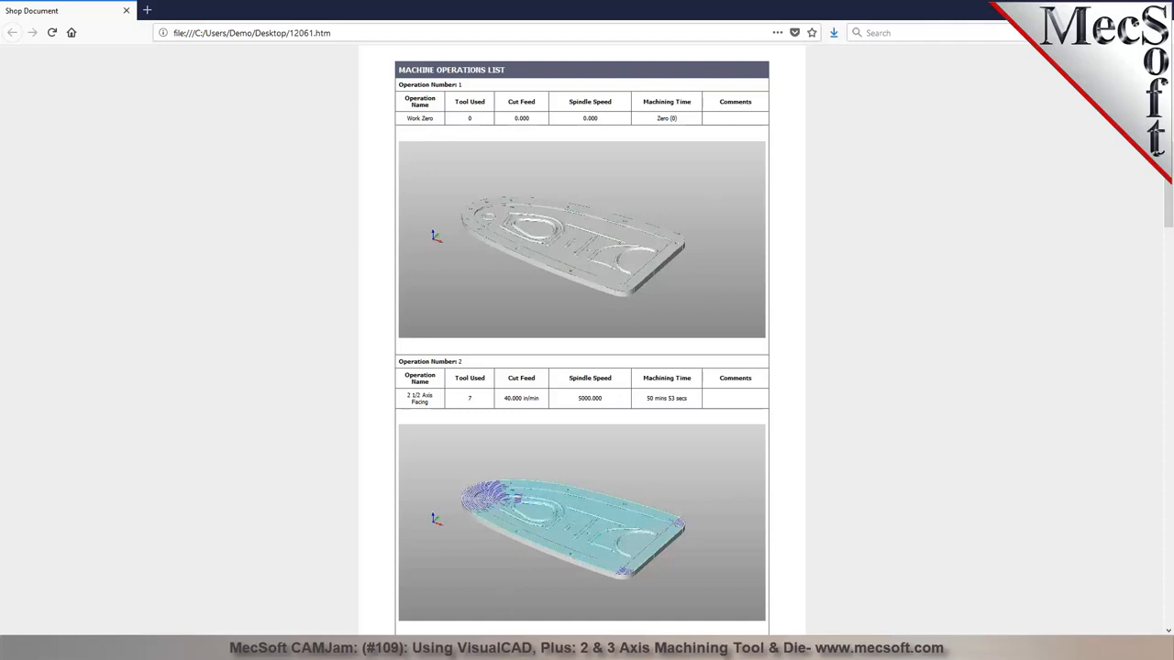
Return to VisualCAM and open the output comments of the 2 1/2 Axis Facing operation for editing
left_click(646, 649)
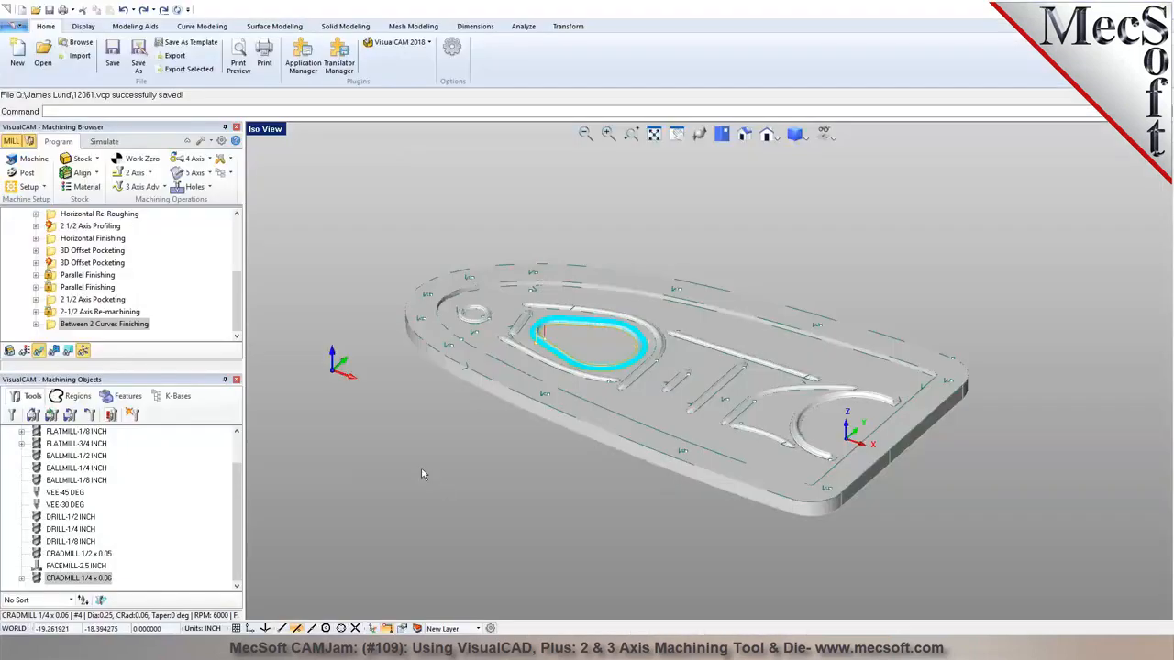
scroll(211, 276, "up", 5)
left_click(84, 287)
right_click(64, 288)
left_click(101, 542)
left_click(540, 302)
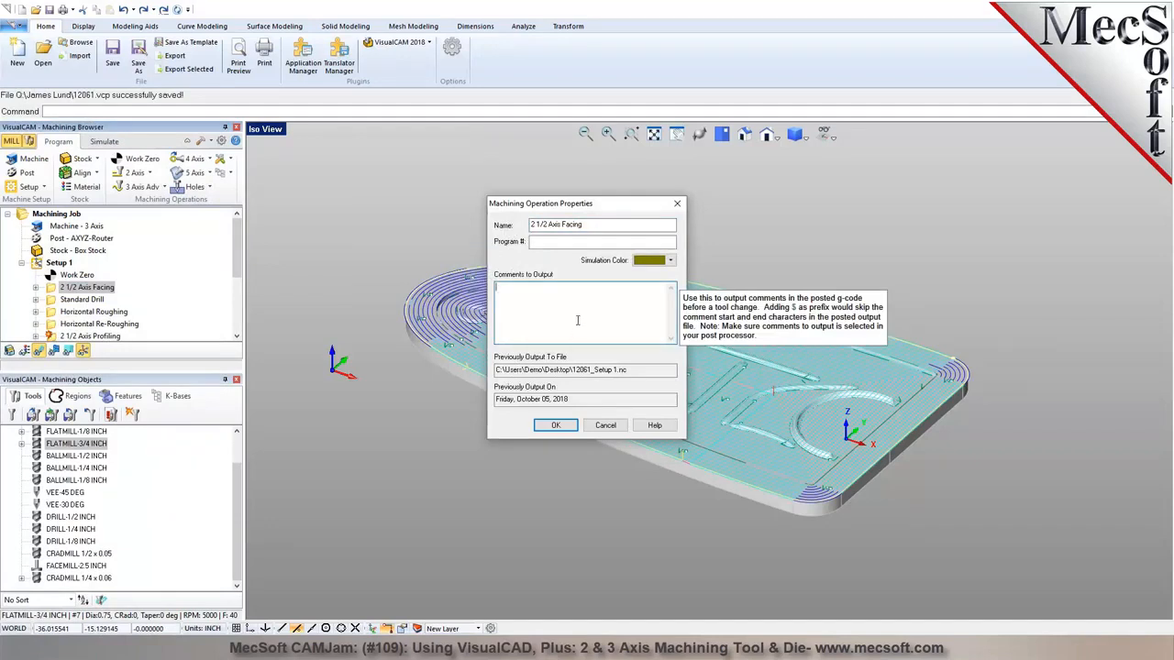
type("Use Carb")
key("BackSpace")
key("BackSpace")
key("BackSpace")
key("BackSpace")
key("BackSpace")
key("BackSpace")
key("BackSpace")
Enter "Zero out at SW corner" as the 2 1/2 Axis Facing operation's output comment and accept the properties
type("Zero")
key("BackSpace")
type("o outp")
key("BackSpace")
key("BackSpace")
type("ut al SW corner")
left_click(554, 425)
Regenerate the shop documentation for Setup 1 with the same template, saving it over 12061.htm on the Desktop
left_click(57, 263)
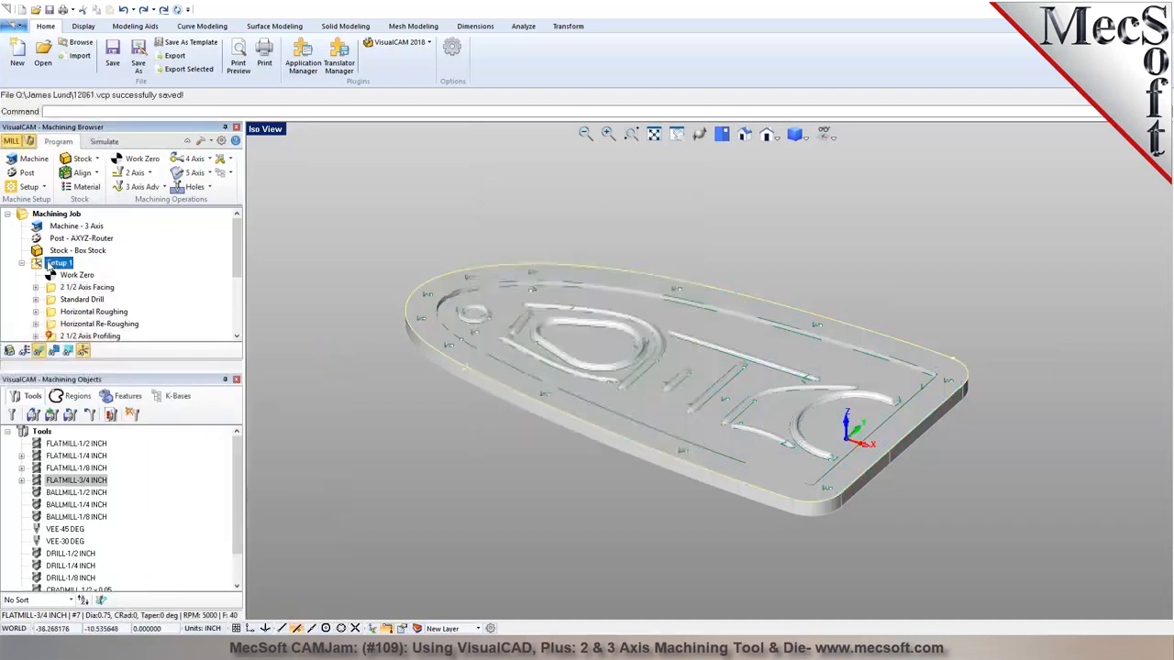
right_click(50, 266)
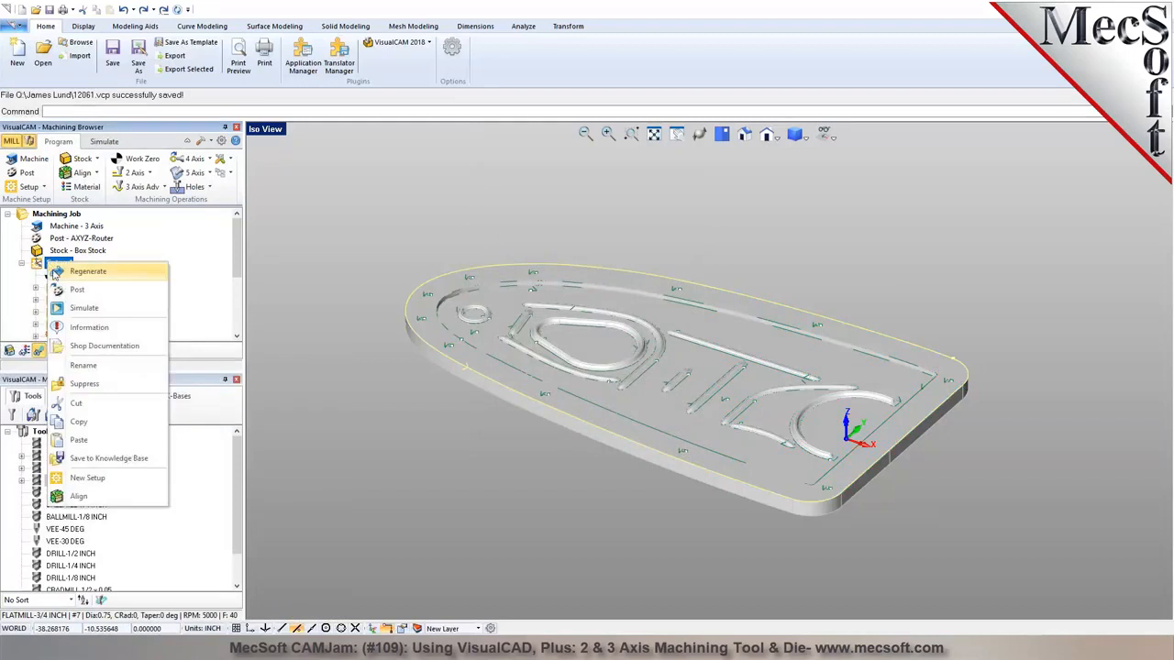
left_click(92, 346)
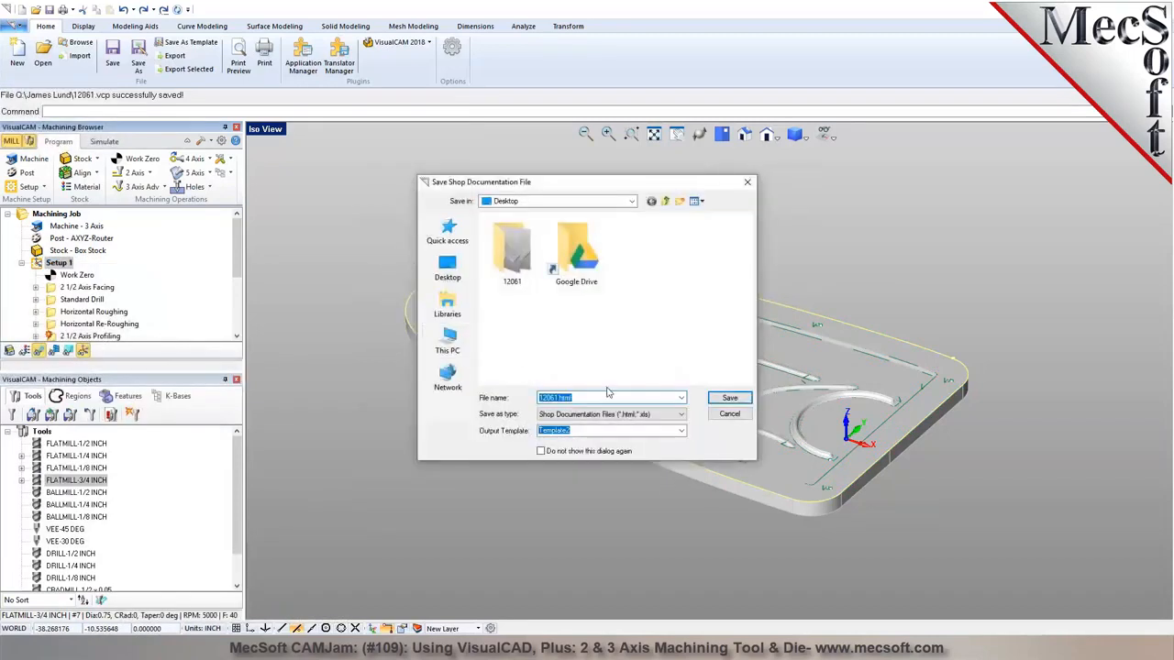
left_click(728, 402)
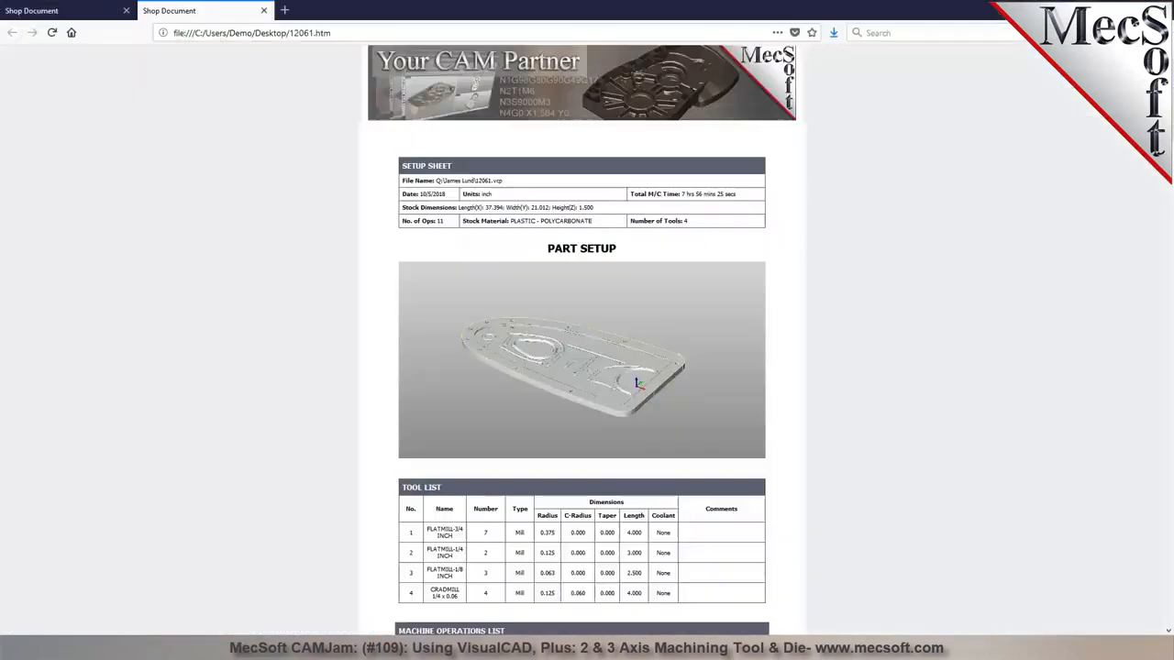
Check the 2 1/2 Axis Facing comment in the new shop document's operations list, and close that document
scroll(628, 366, "down", 6)
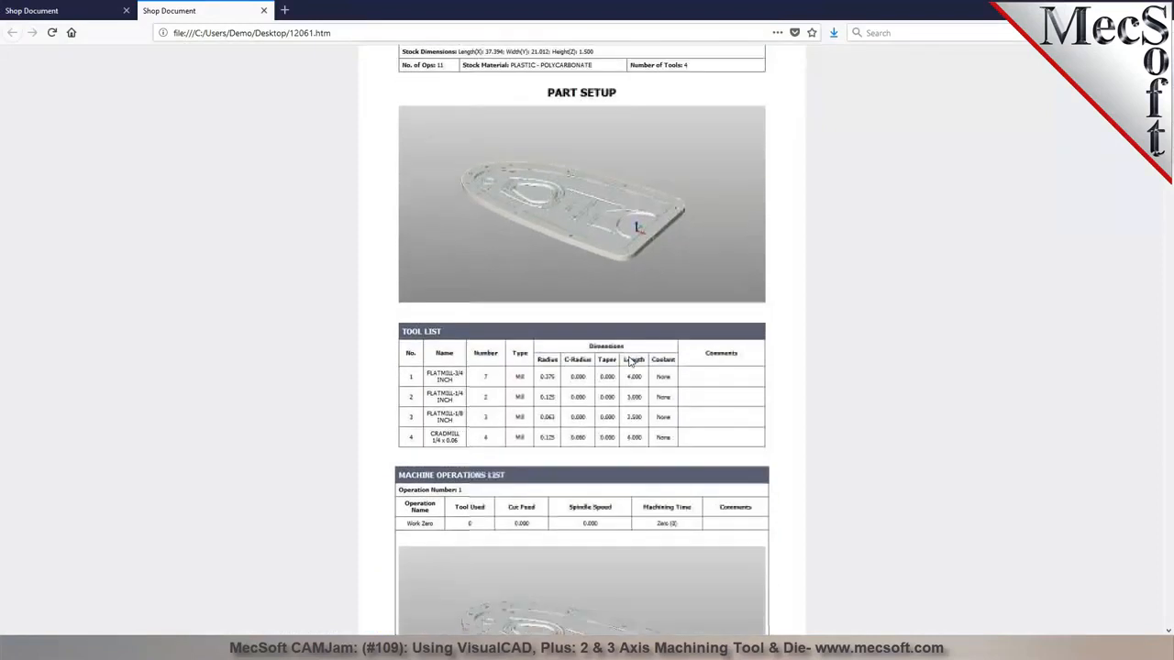
scroll(627, 367, "down", 2)
left_click_drag(708, 523, 764, 526)
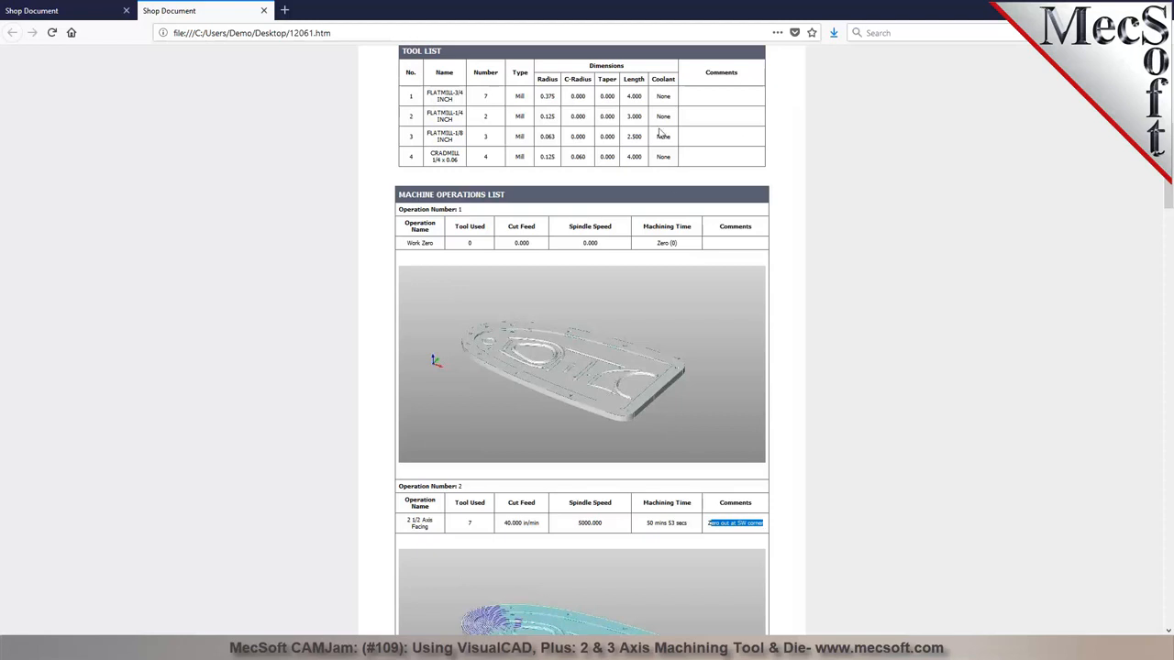
scroll(709, 466, "down", 2)
left_click(730, 336)
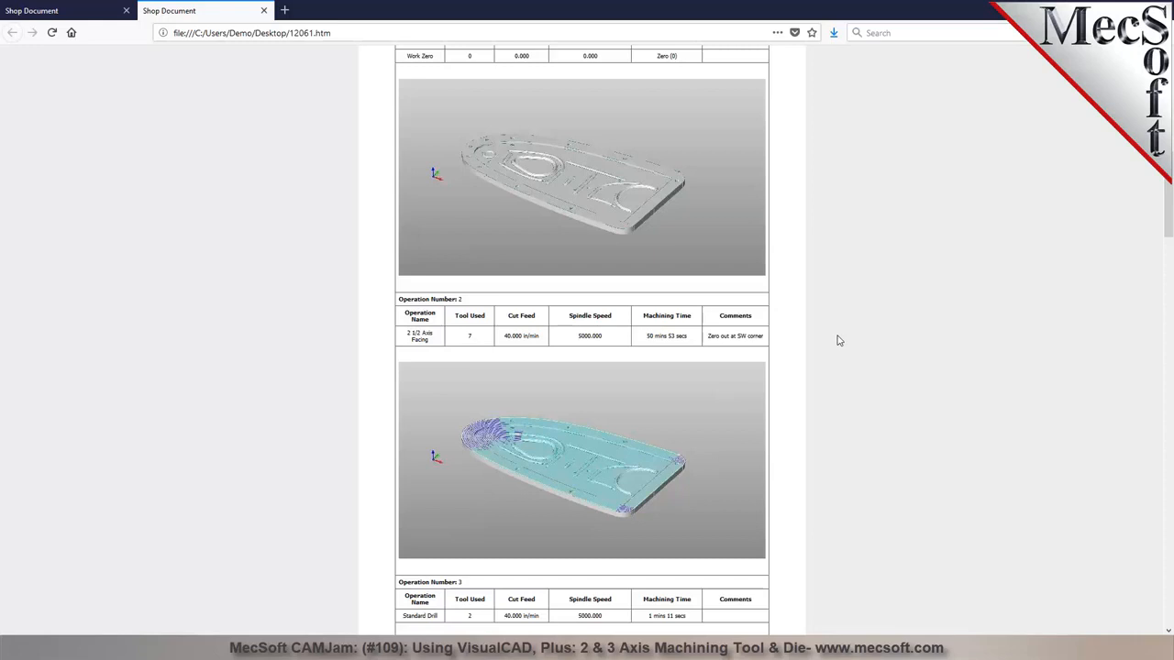
scroll(775, 336, "up", 1)
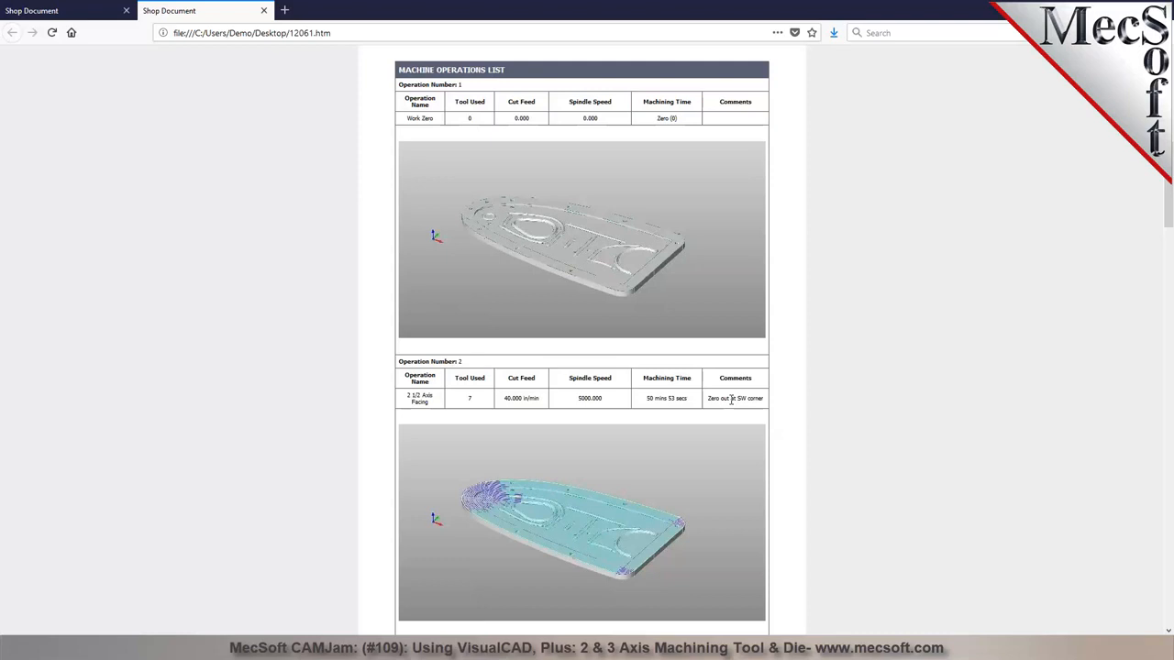
left_click(263, 10)
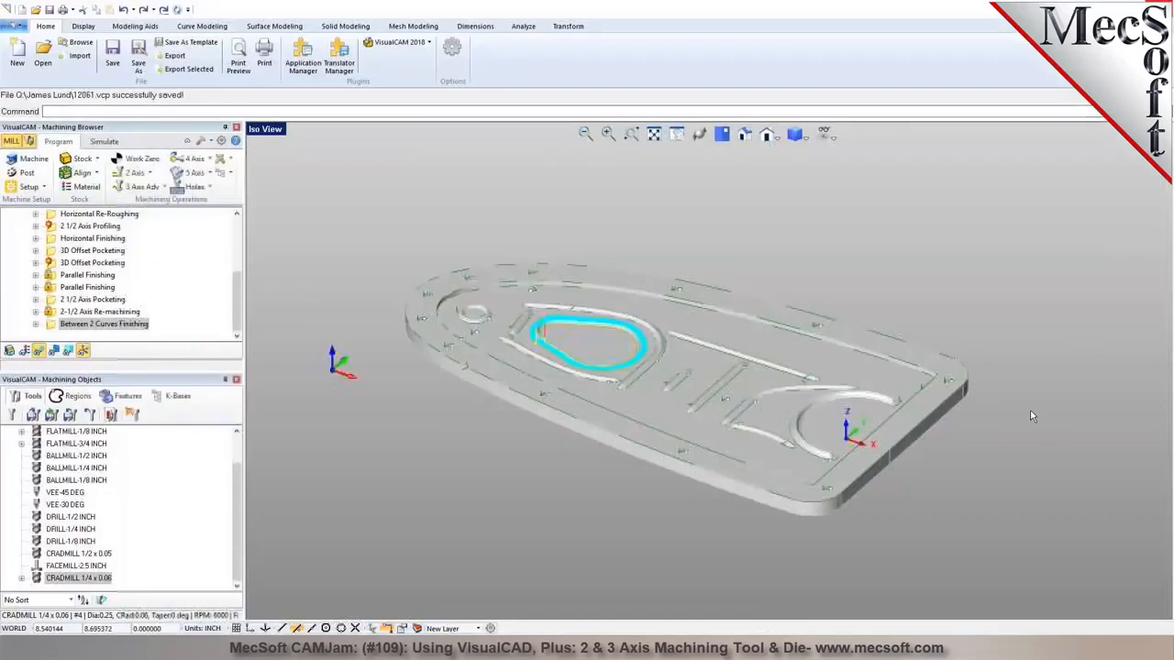
Save the 12061.vcp part file
scroll(671, 354, "up", 3)
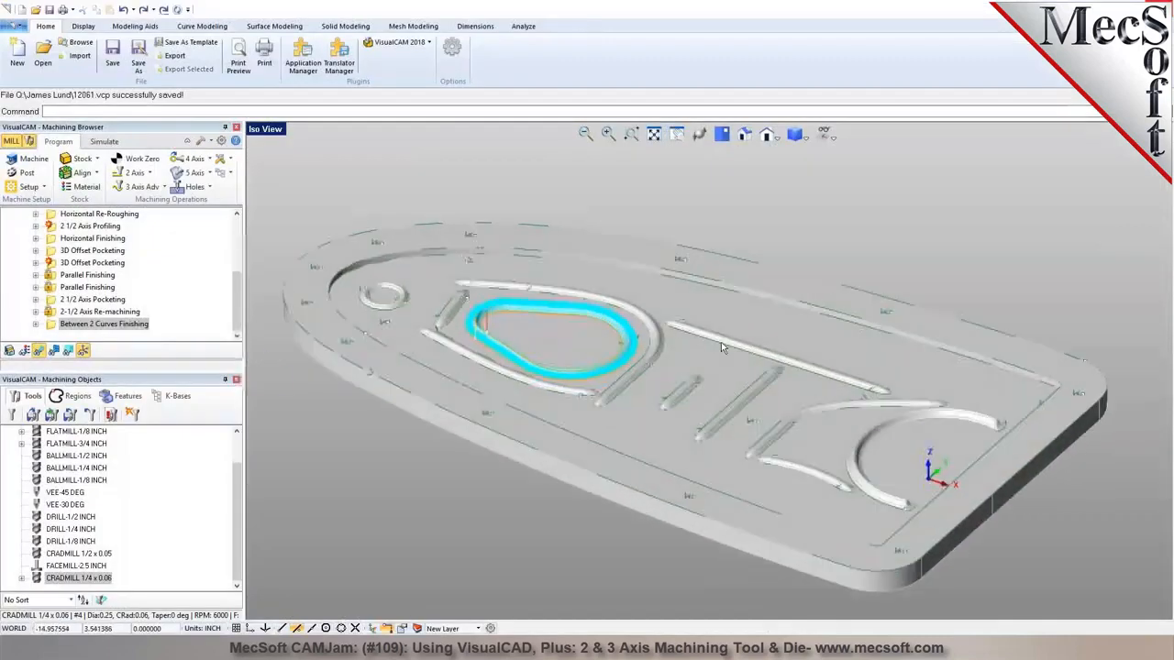
left_click(110, 55)
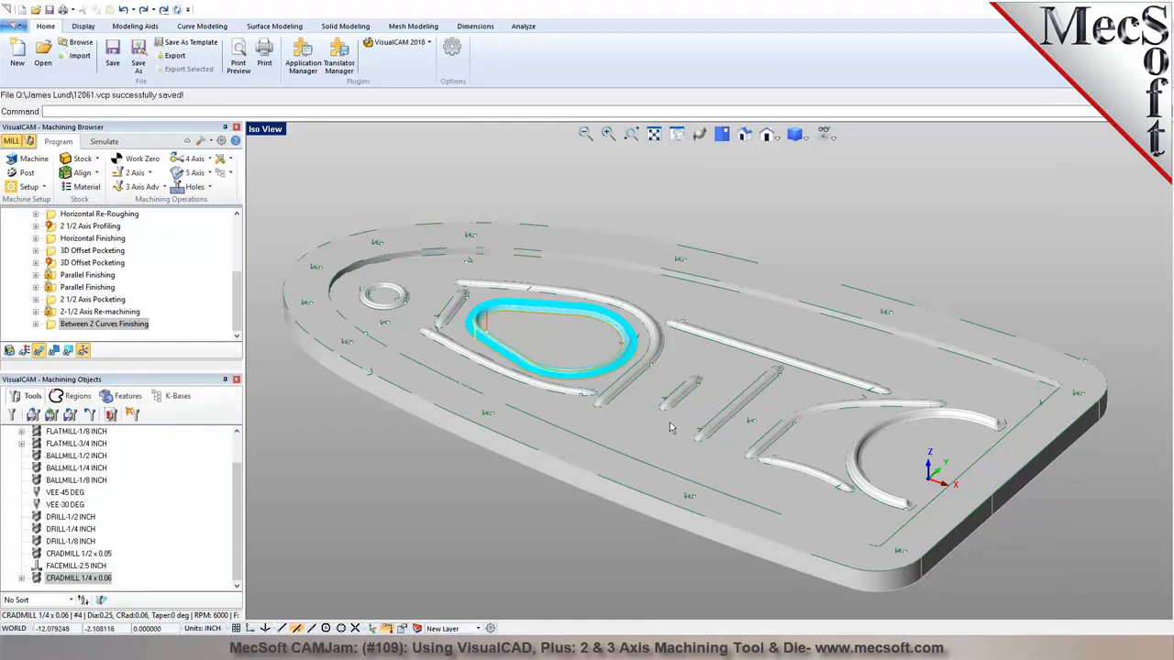
scroll(659, 441, "down", 2)
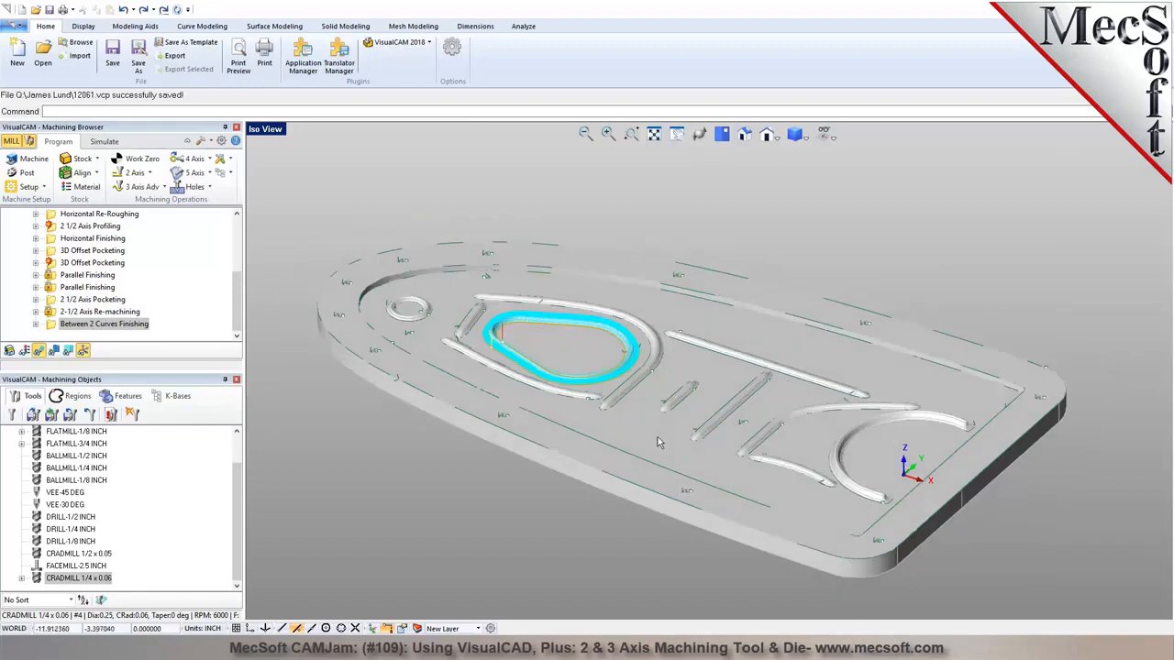
Switch the model to the top view, select Setup 1 and enlarge the Machining Browser's operations list
left_click(721, 136)
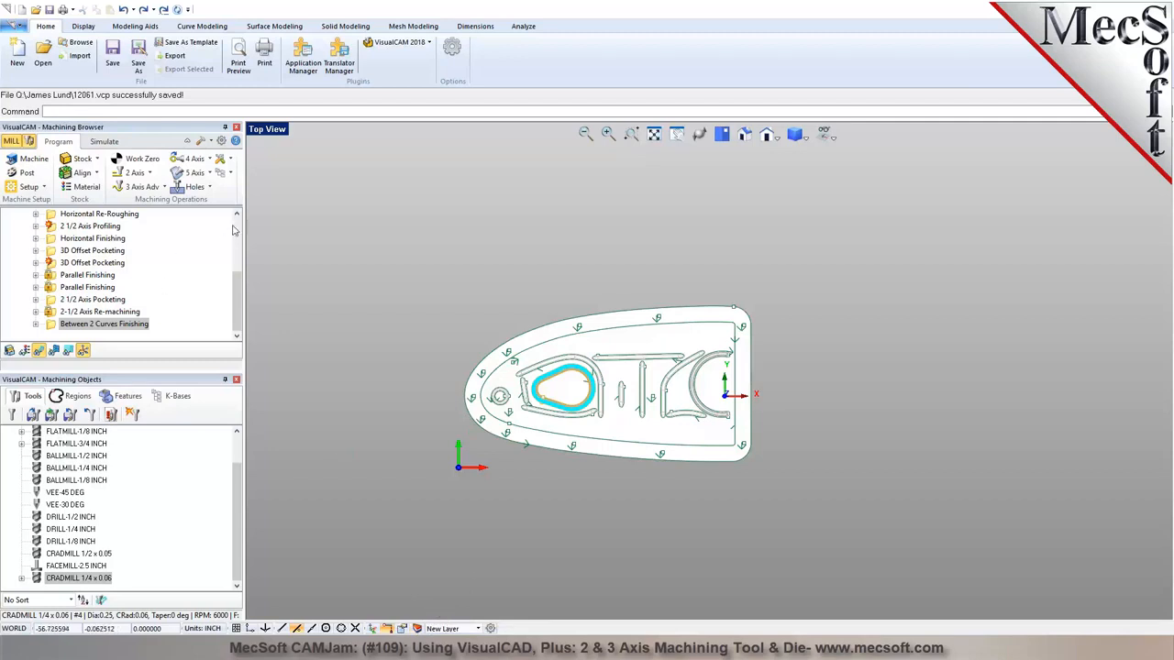
scroll(222, 234, "up", 3)
left_click(60, 263)
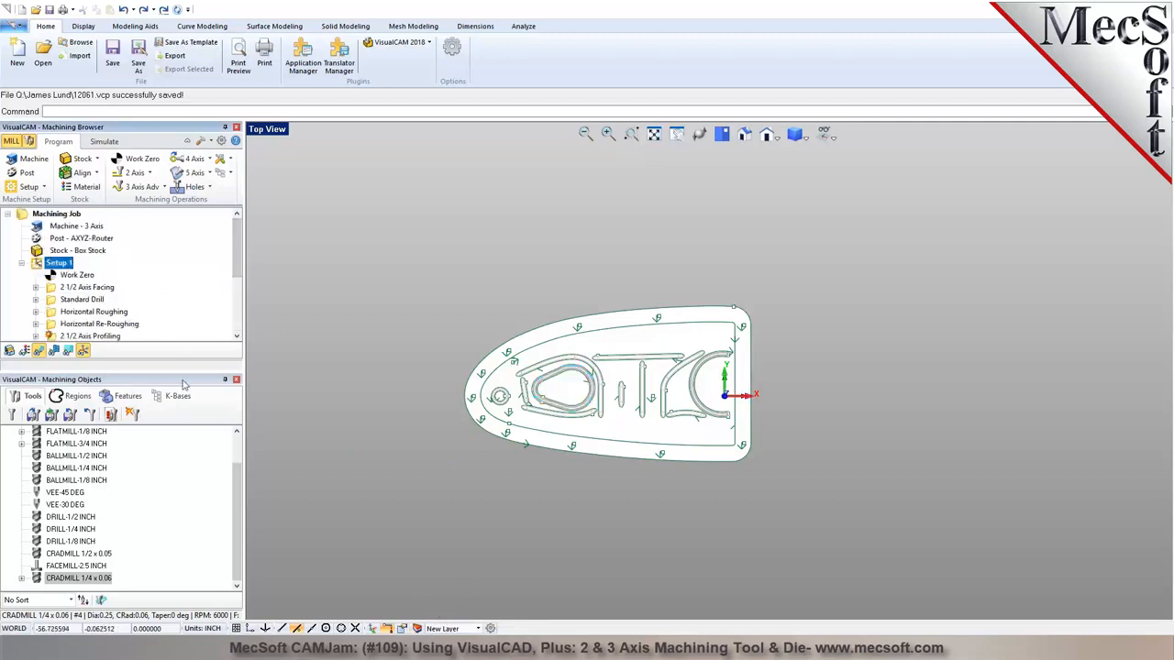
left_click_drag(182, 382, 183, 437)
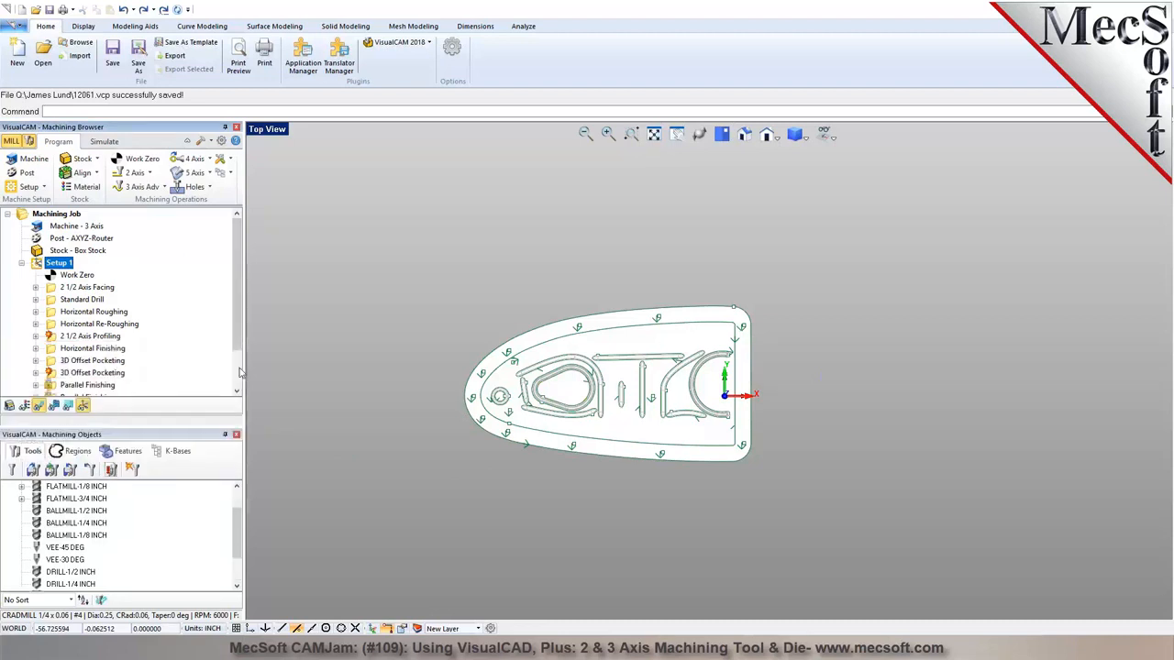
Review the list of Setup 1 operations and the options for loading and saving knowledge bases
scroll(240, 374, "down", 2)
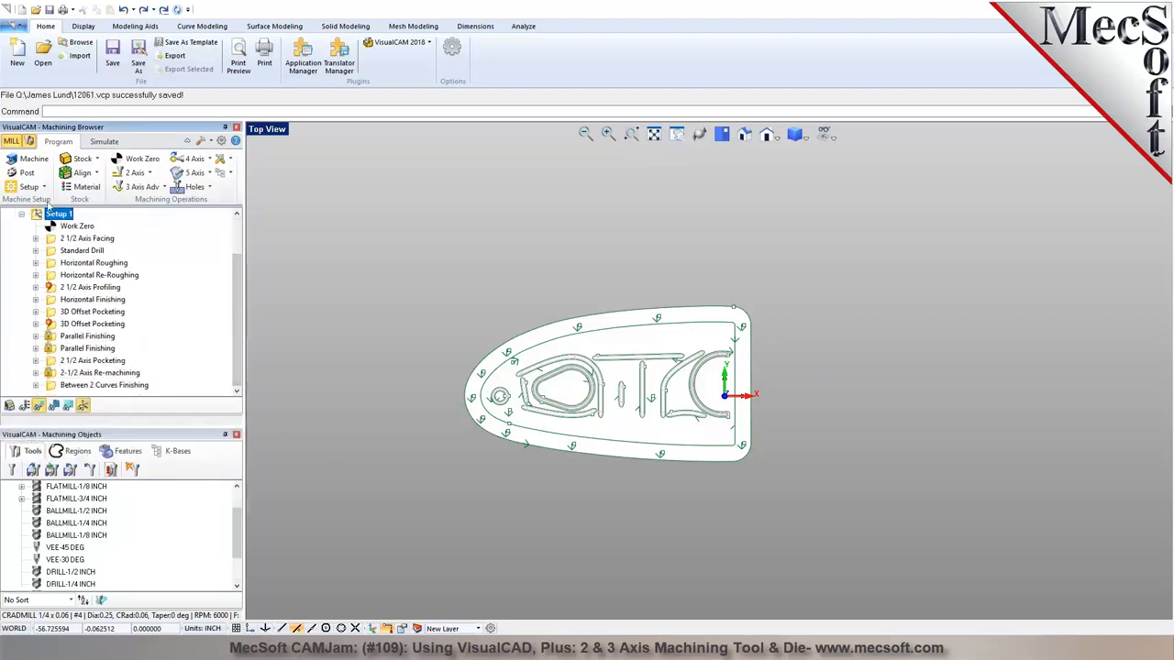
left_click(225, 172)
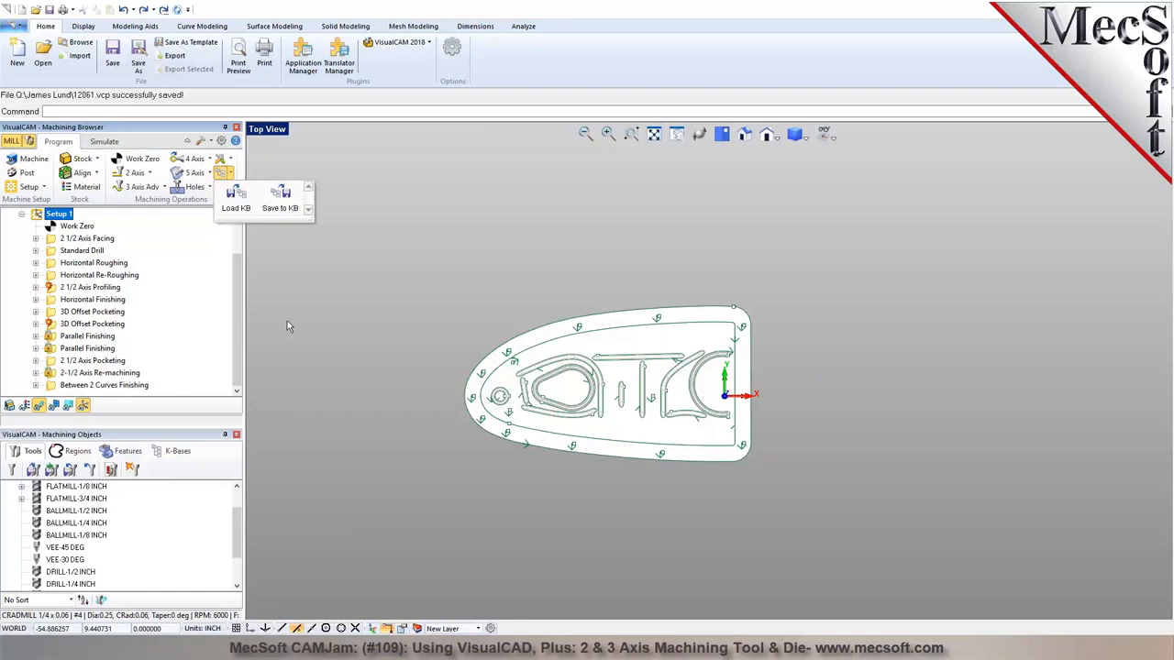
left_click(386, 321)
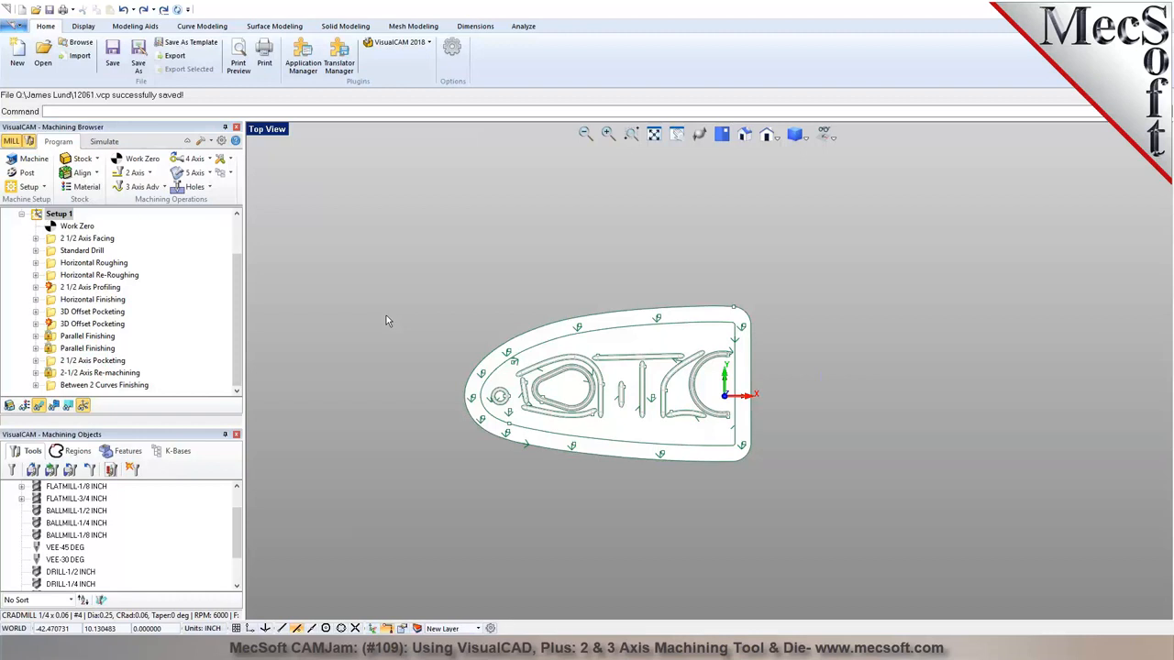
Review the control geometry and roughing parameters of the 2 1/2 Axis Facing operation, and close it without changes
double_click(52, 240)
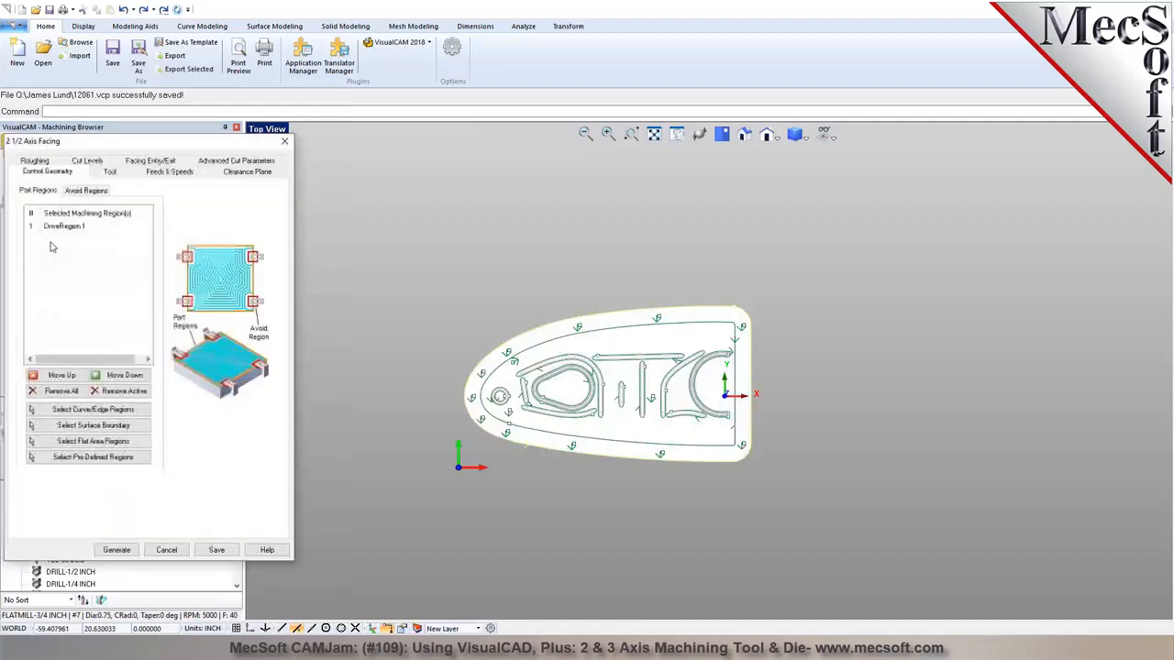
left_click(46, 162)
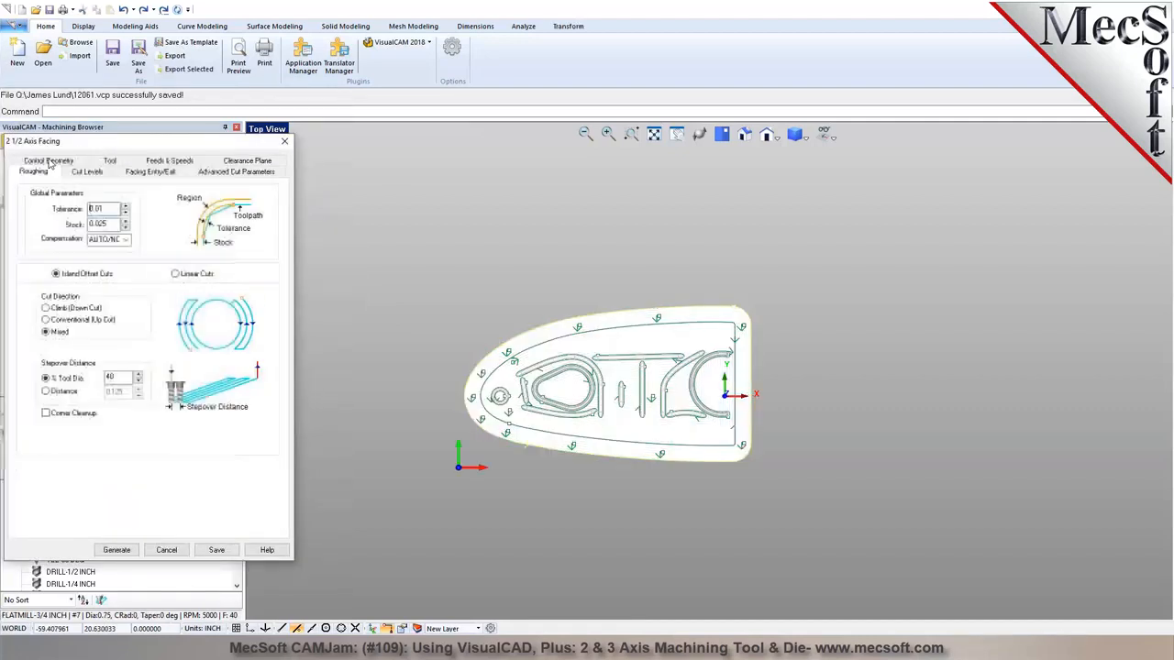
left_click(283, 144)
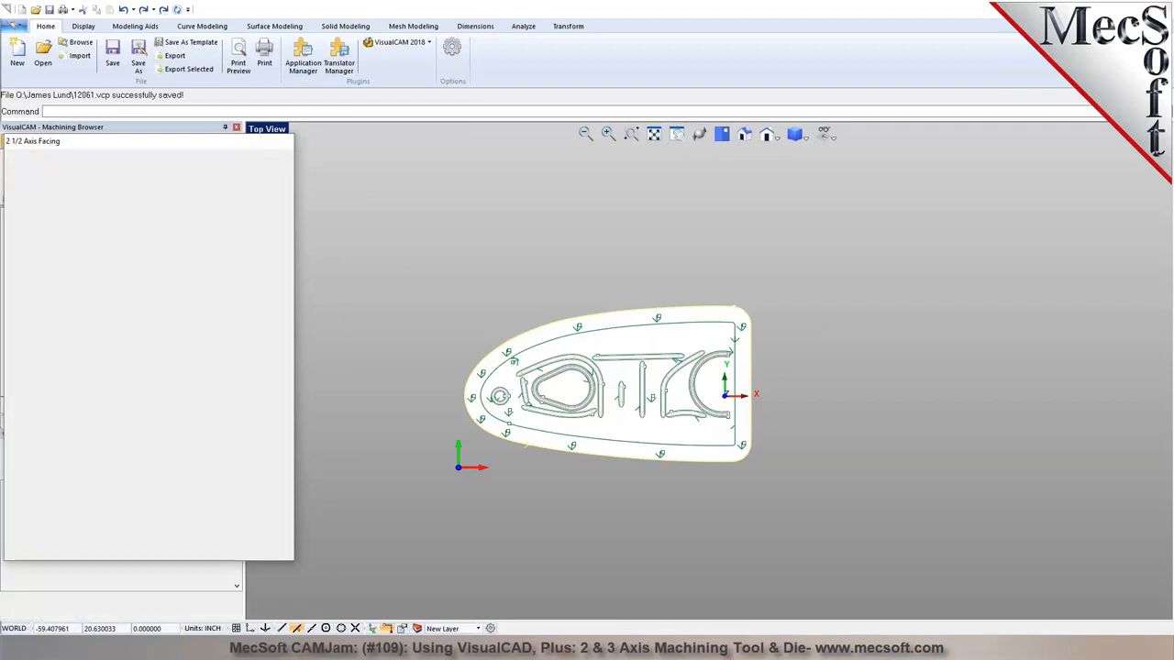
Display the 2 1/2 Axis Facing toolpath, and check the region settings of a new 2 1/2 axis Facing operation without creating it
left_click(82, 263)
left_click(68, 241)
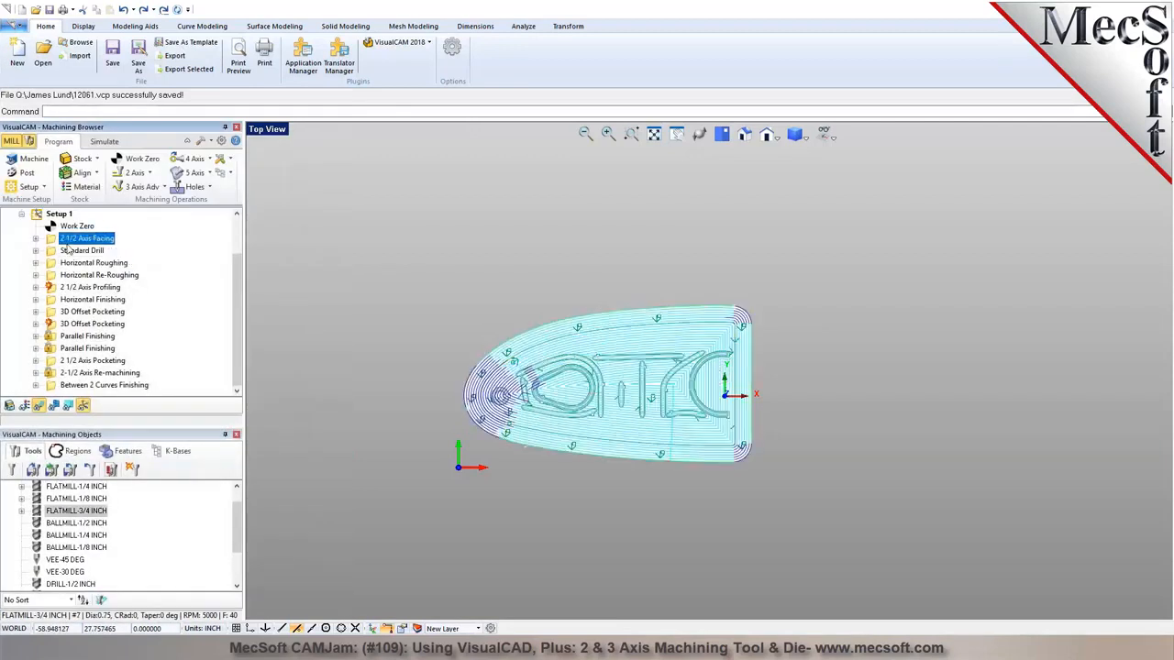
left_click(135, 172)
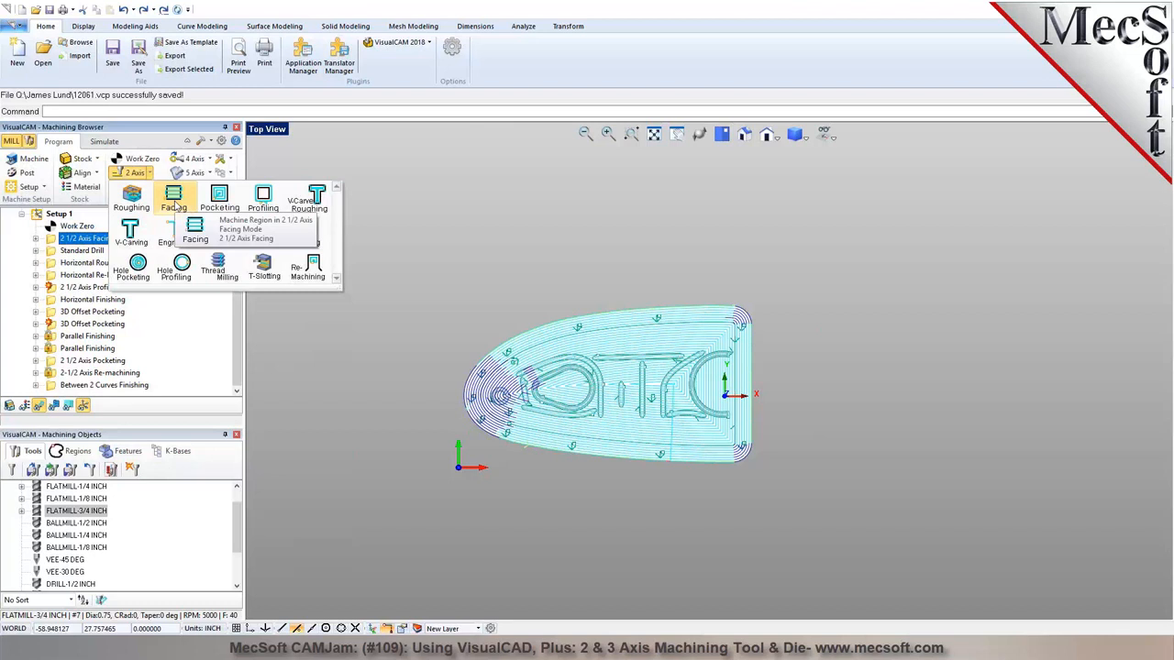
left_click(175, 202)
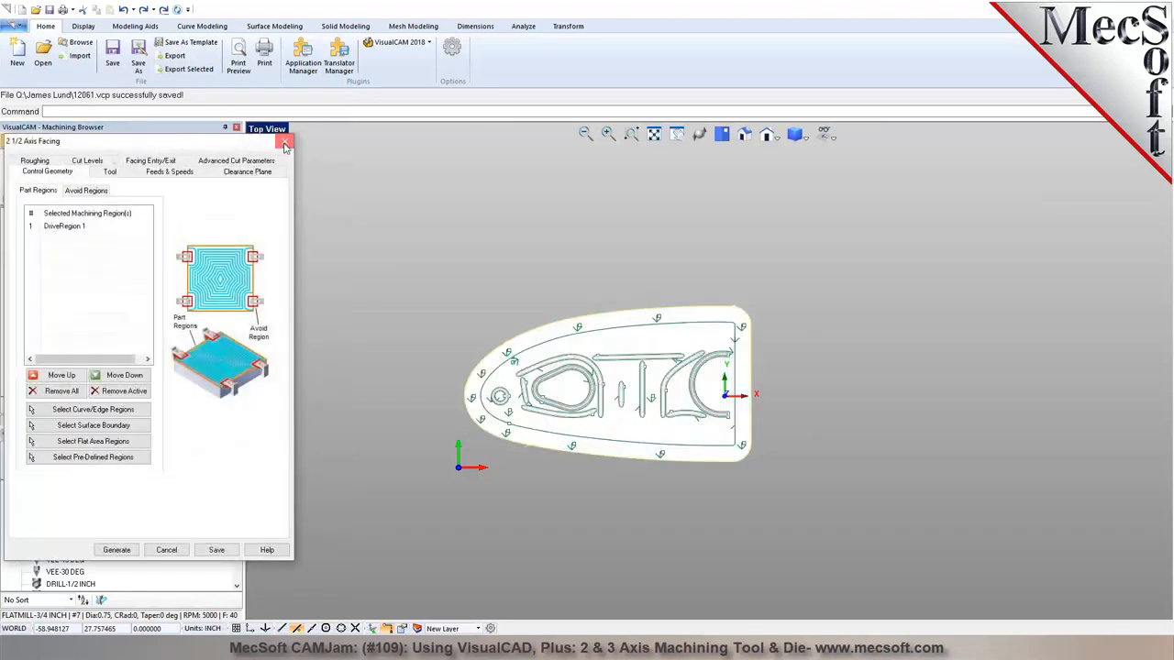
left_click(283, 144)
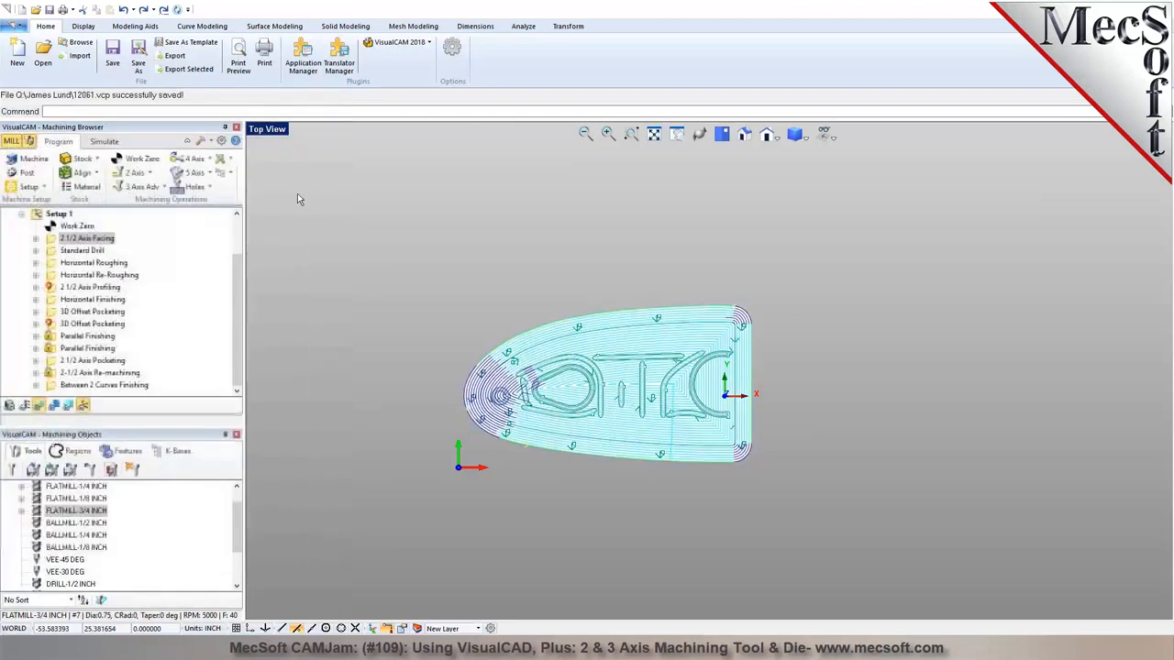
Review the cut parameters and cut levels of the Horizontal Roughing operation, and close it without changes
double_click(91, 263)
left_click(58, 162)
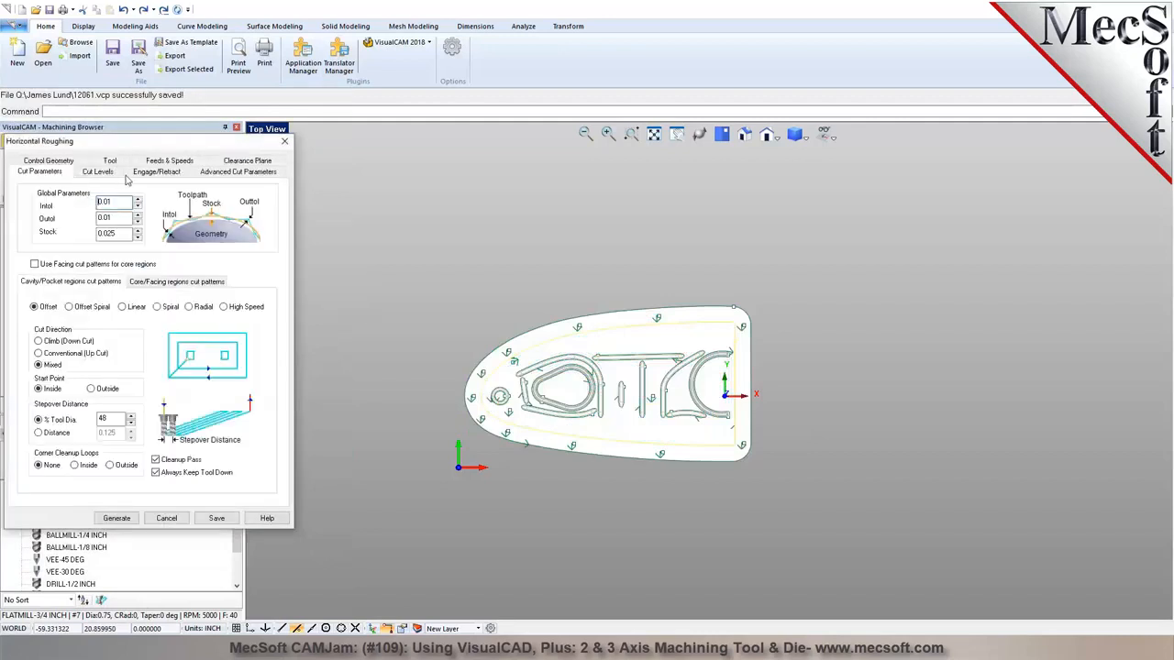
left_click(111, 173)
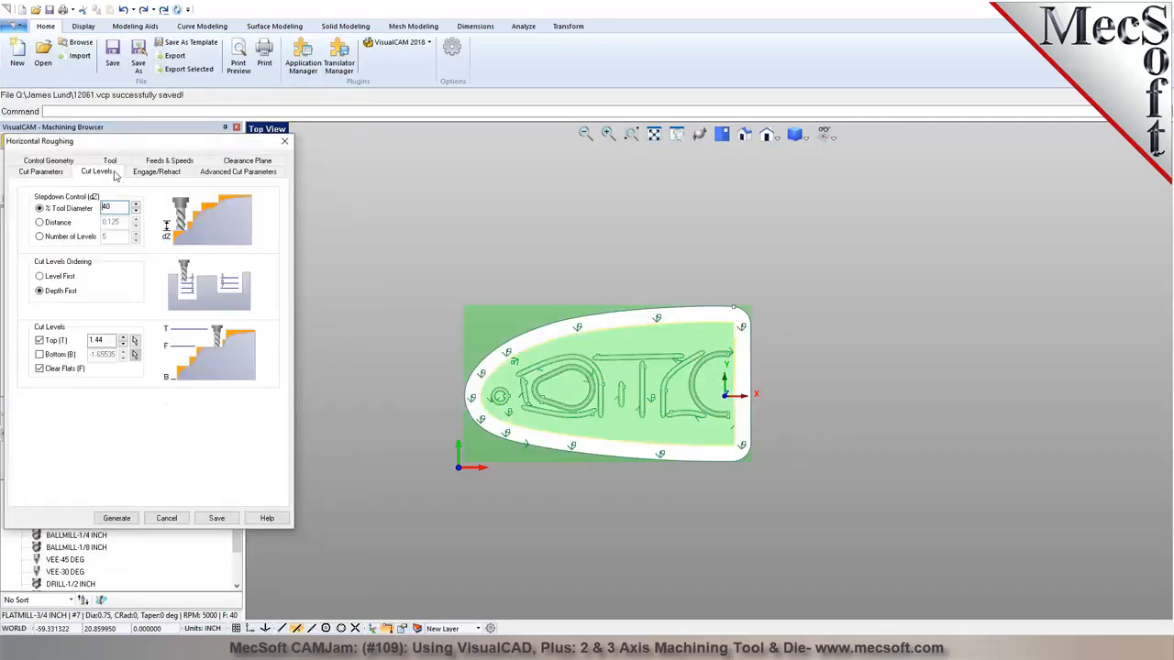
left_click(287, 143)
Look through the commands available for the Horizontal Roughing operation and the available 3 Axis Advanced machining methods
right_click(105, 263)
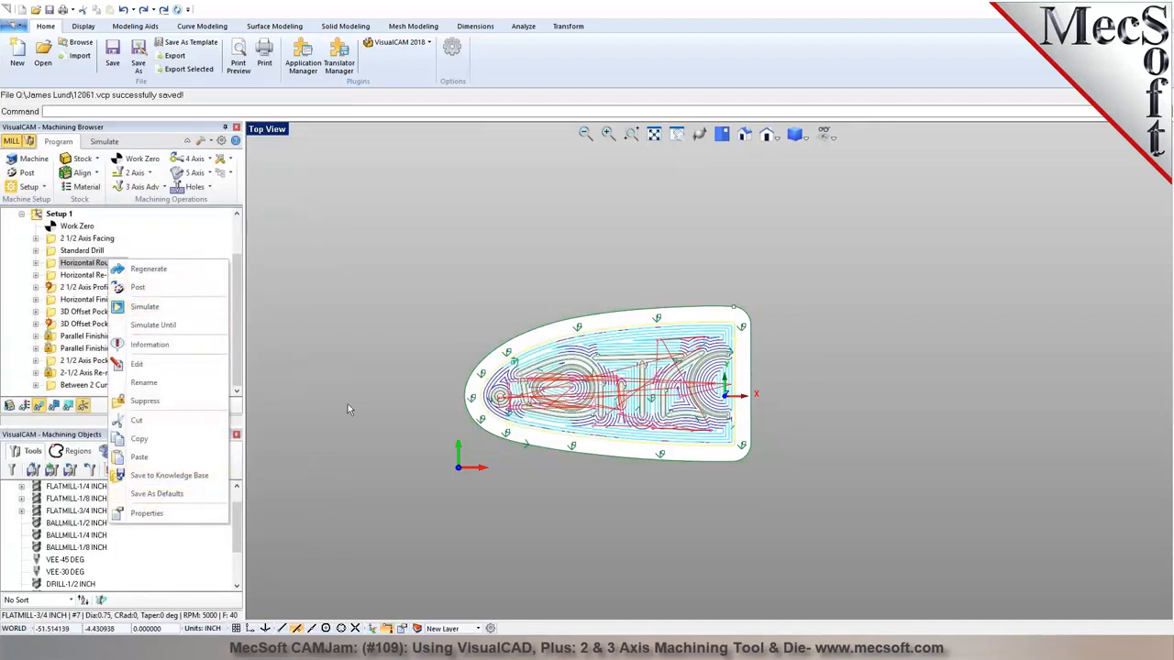
left_click(162, 188)
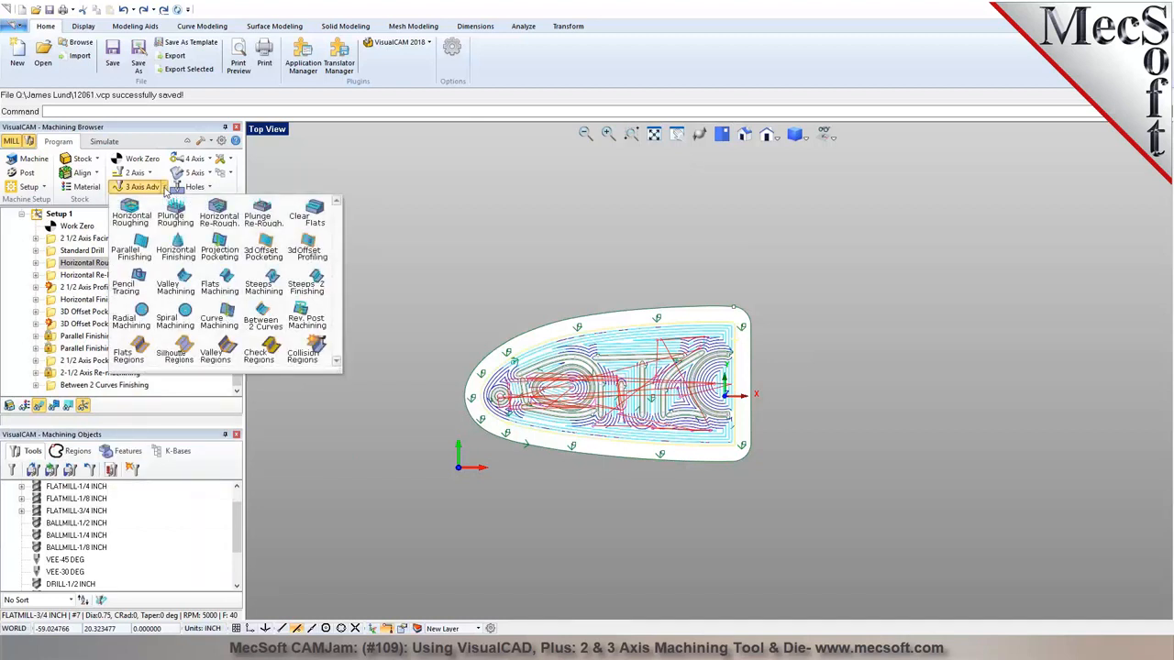
left_click(396, 200)
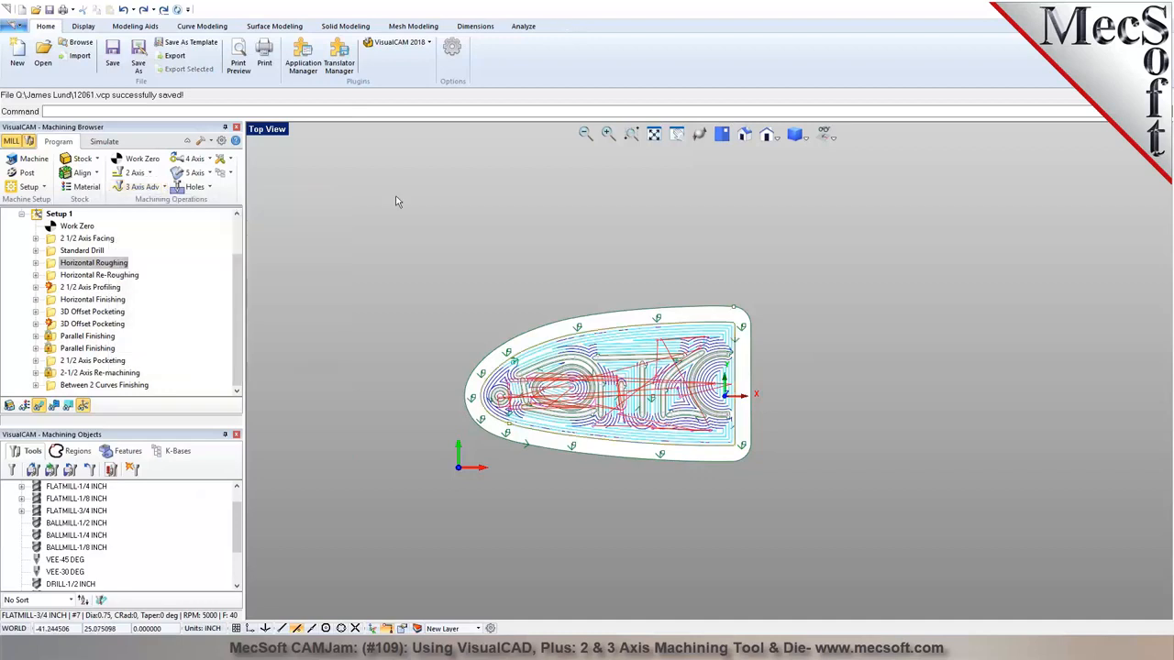
Split the display into a quad viewport and make the Default layer visible
left_click(266, 129)
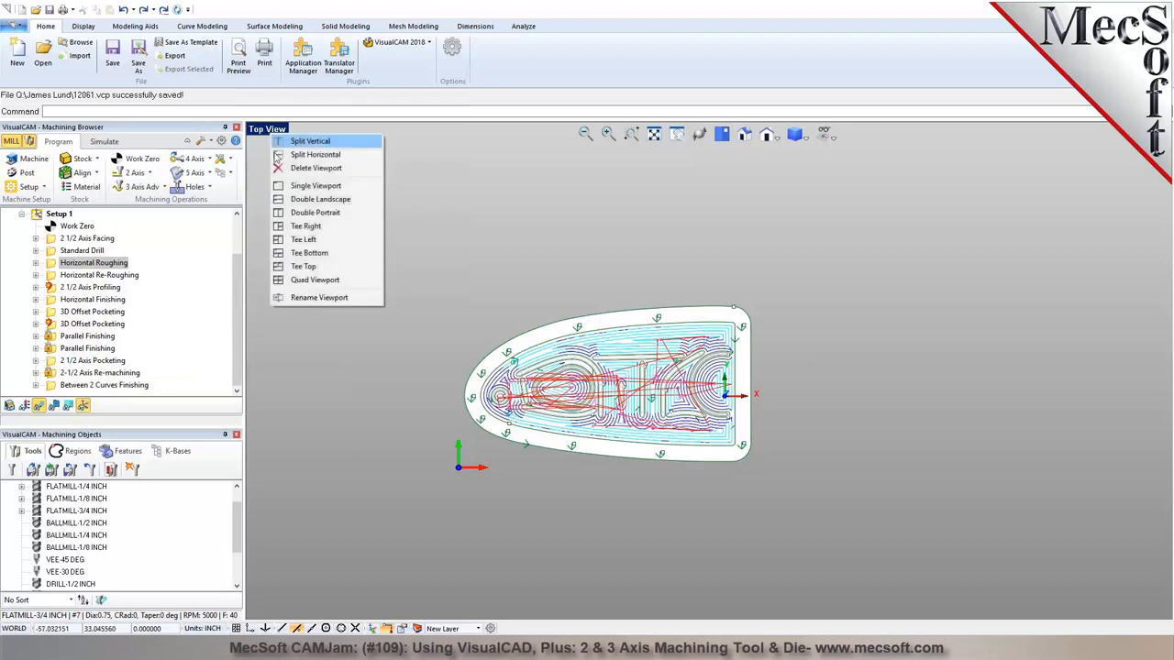
left_click(318, 283)
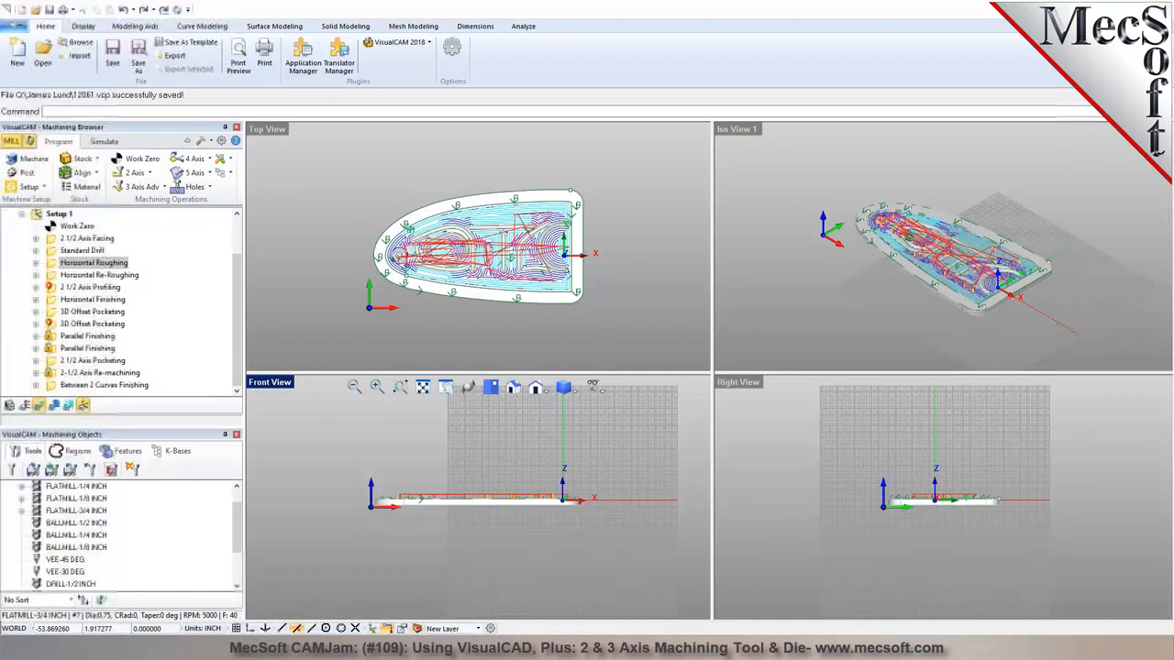
left_click(417, 629)
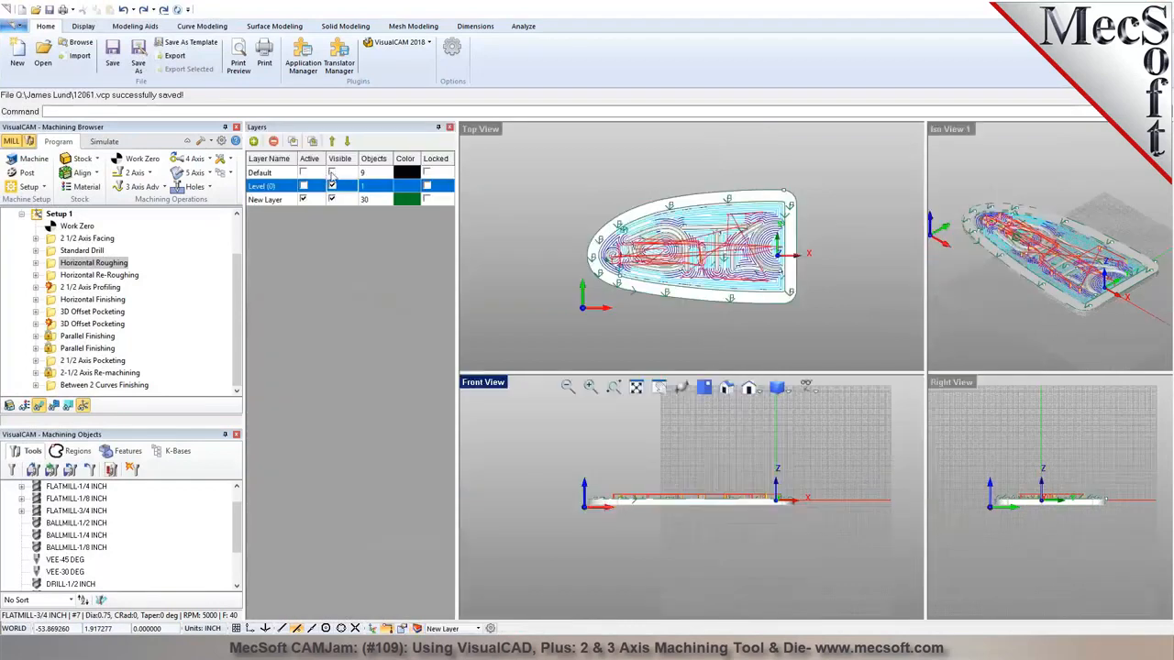
left_click(331, 172)
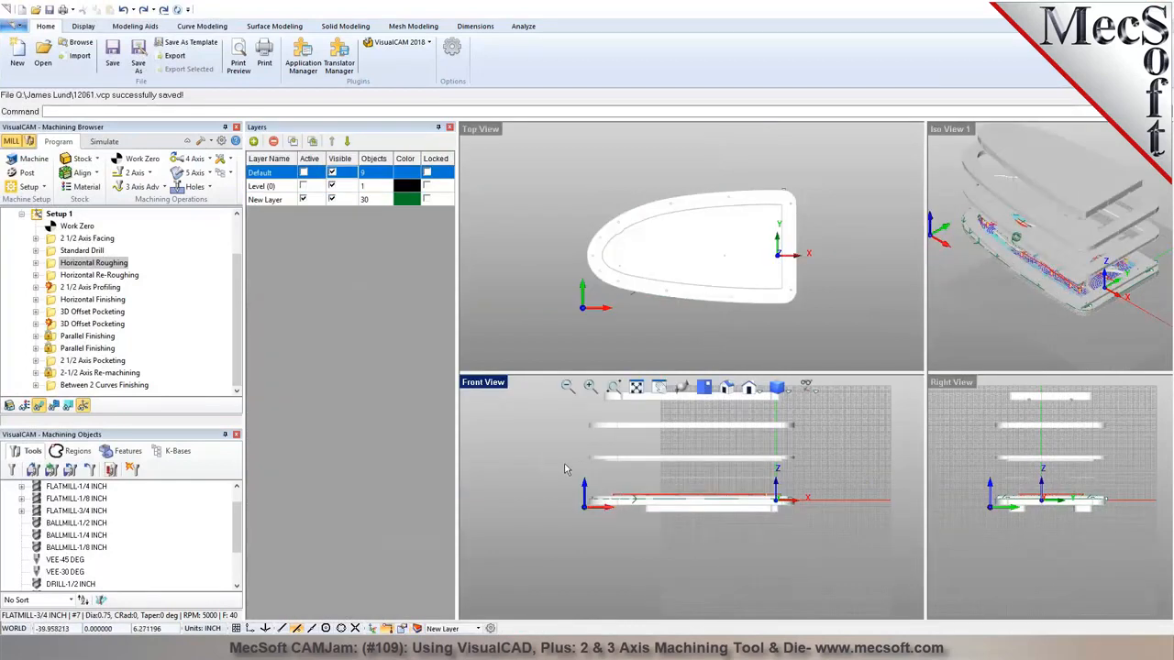
Move the uppermost plate of the stack along X with the manipulator in the front view, placing it beside the other parts
scroll(555, 458, "down", 2)
left_click_drag(592, 424, 732, 453)
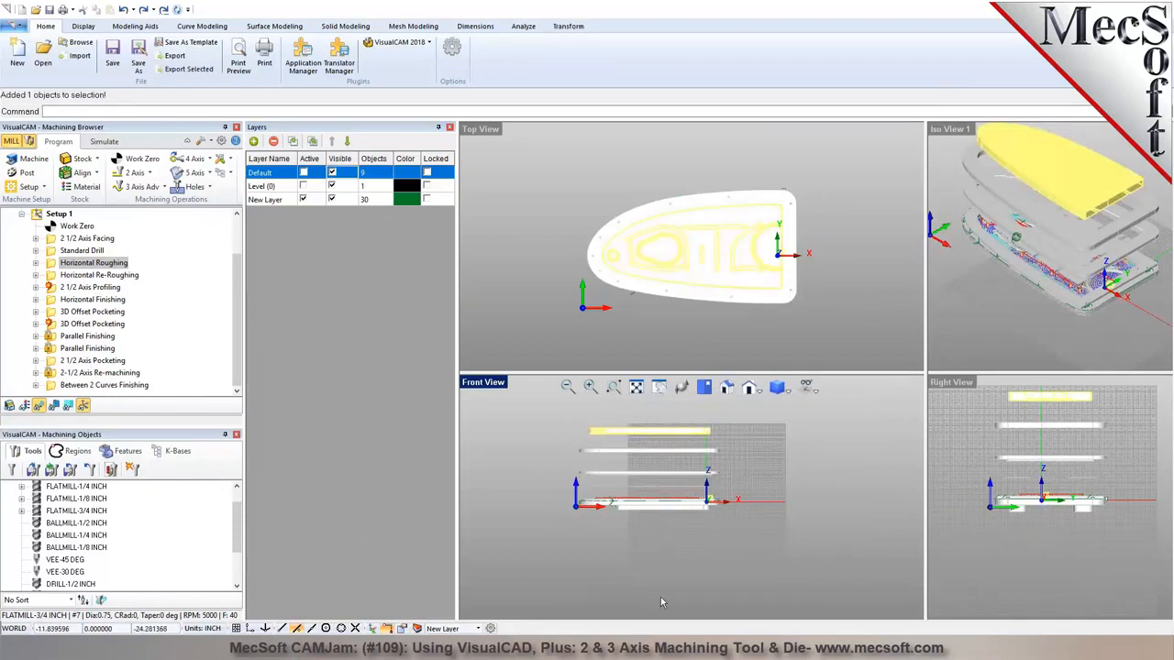
left_click(376, 628)
scroll(687, 461, "down", 1)
left_click_drag(689, 447, 800, 437)
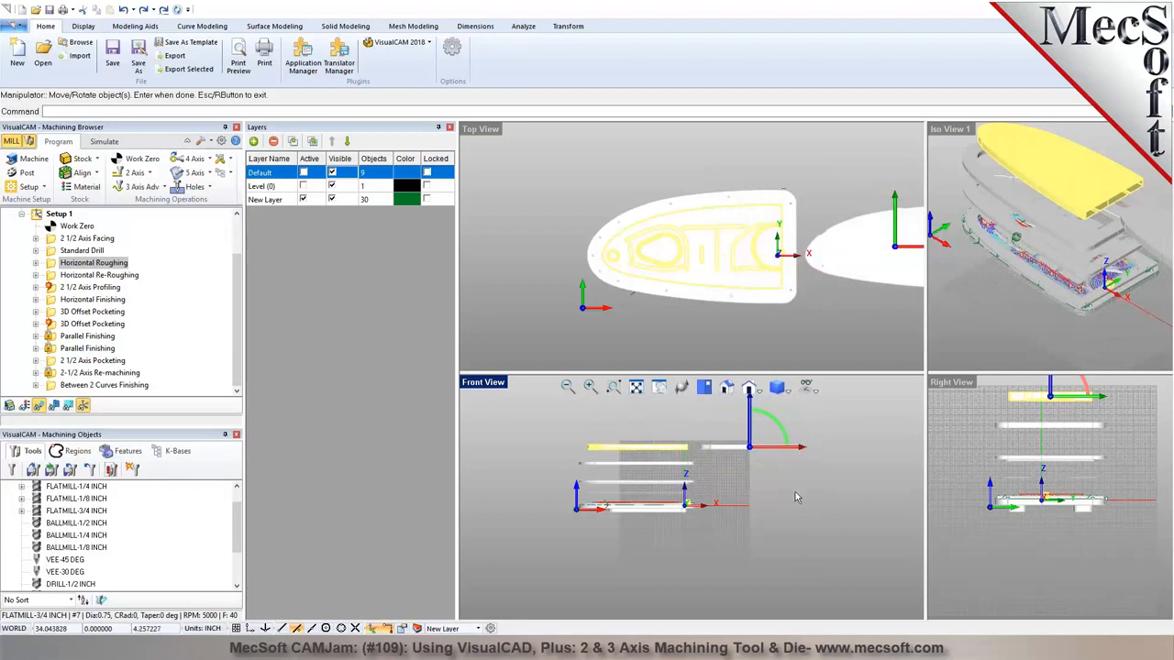
key("Return")
Reselect the moved plate and lower it along Z in the front view to the level of the base part
scroll(788, 421, "up", 1)
mouse_move(670, 434)
left_mouse_down()
mouse_move(829, 470)
mouse_move(682, 426)
left_mouse_up()
double_click(768, 453)
key("Return")
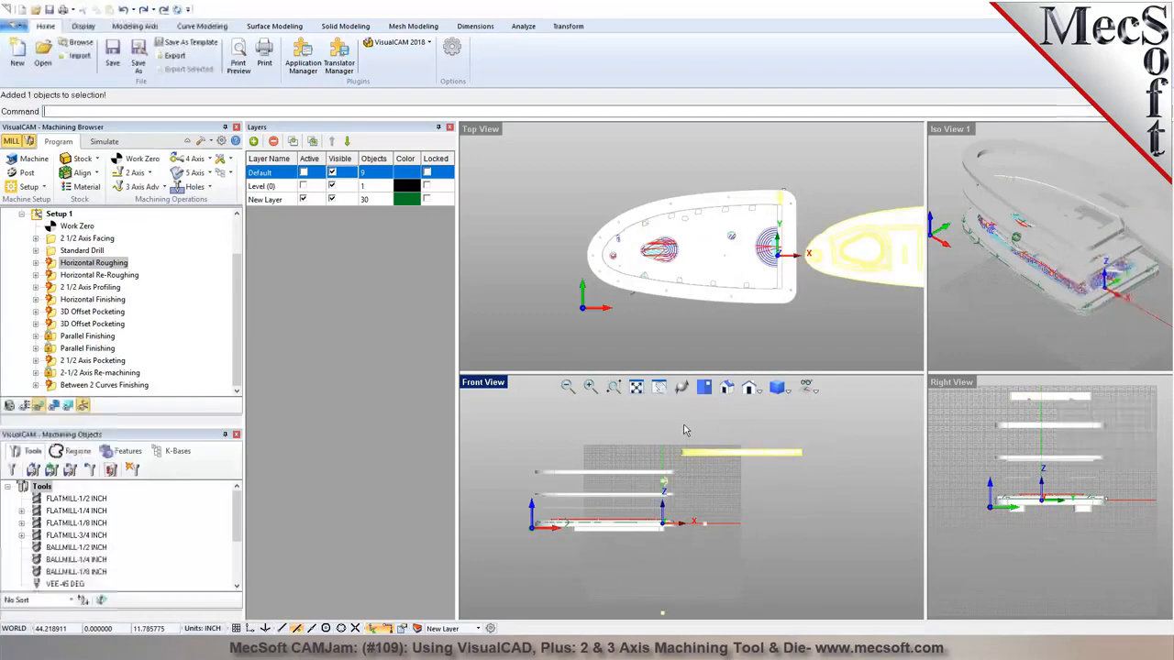
left_click(753, 492)
left_click_drag(673, 433, 817, 465)
left_click_drag(743, 403, 748, 478)
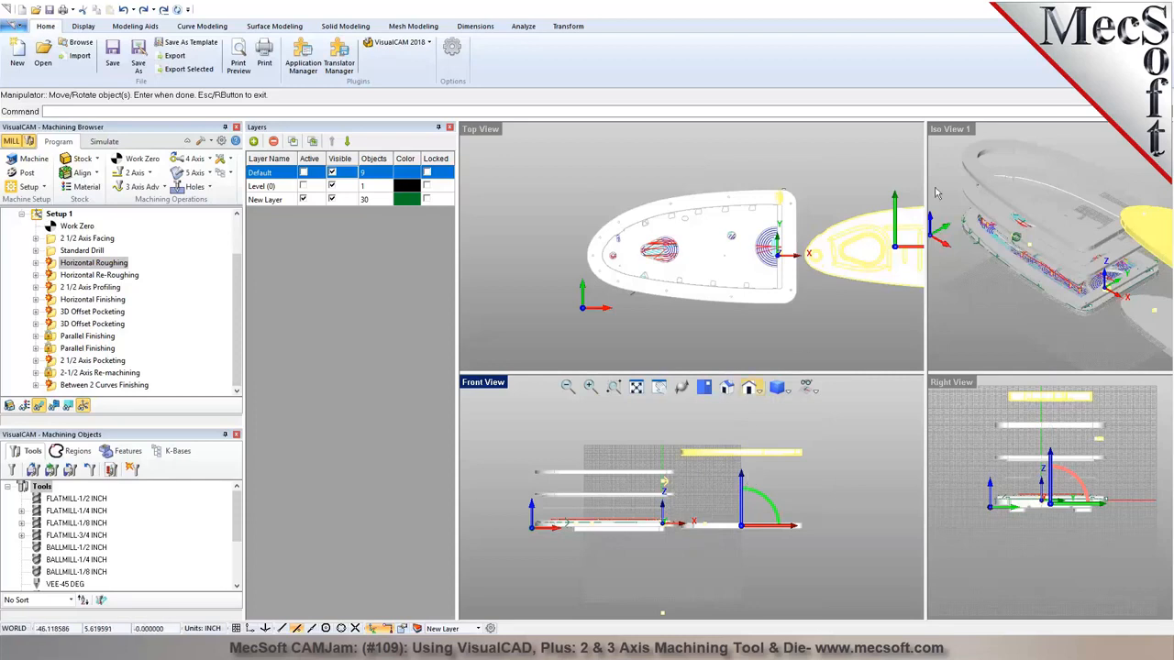
key("Return")
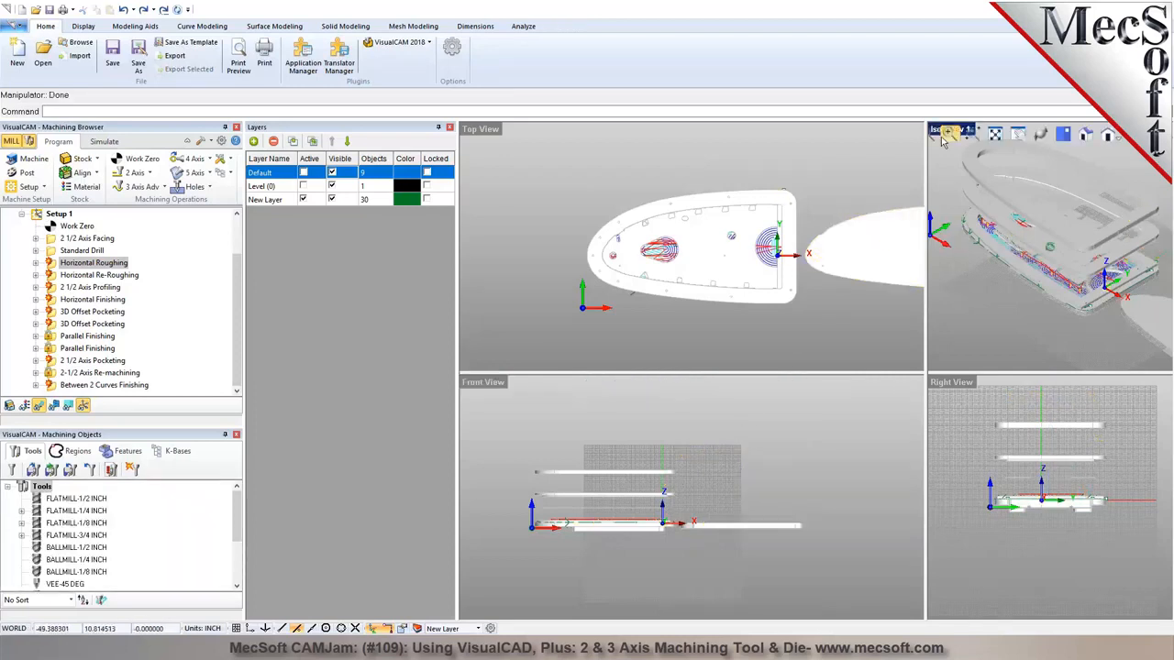
Maximize the isometric viewport, switch it to the top view and select the moved plate
double_click(939, 131)
middle_click_drag(744, 322, 883, 387)
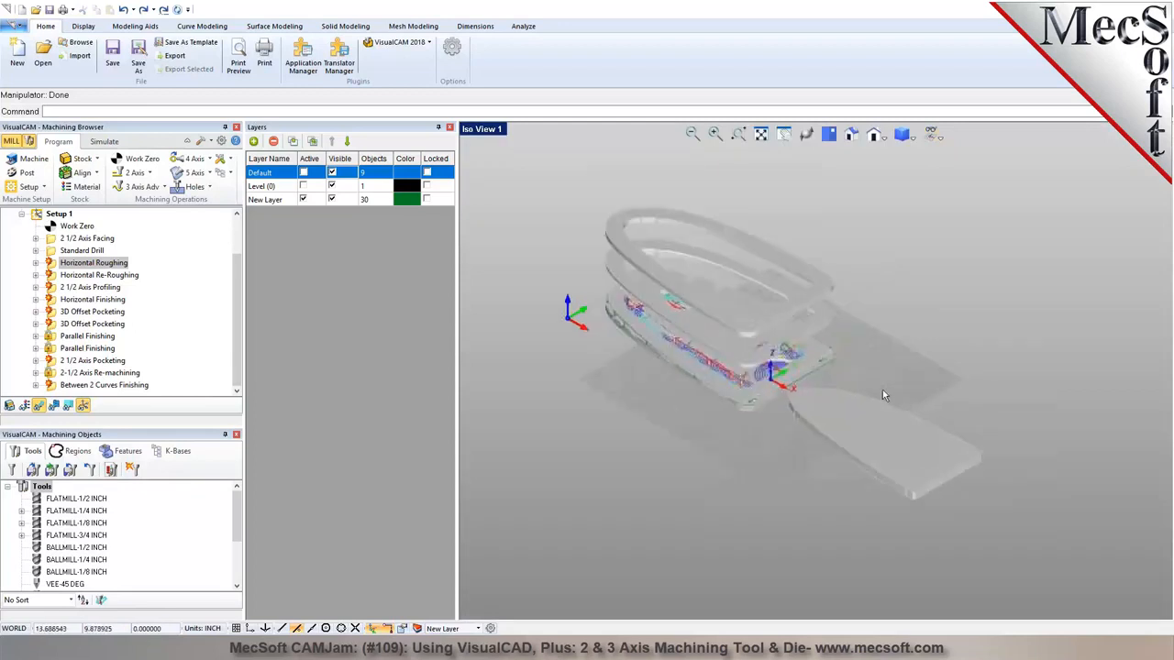
scroll(883, 388, "up", 5)
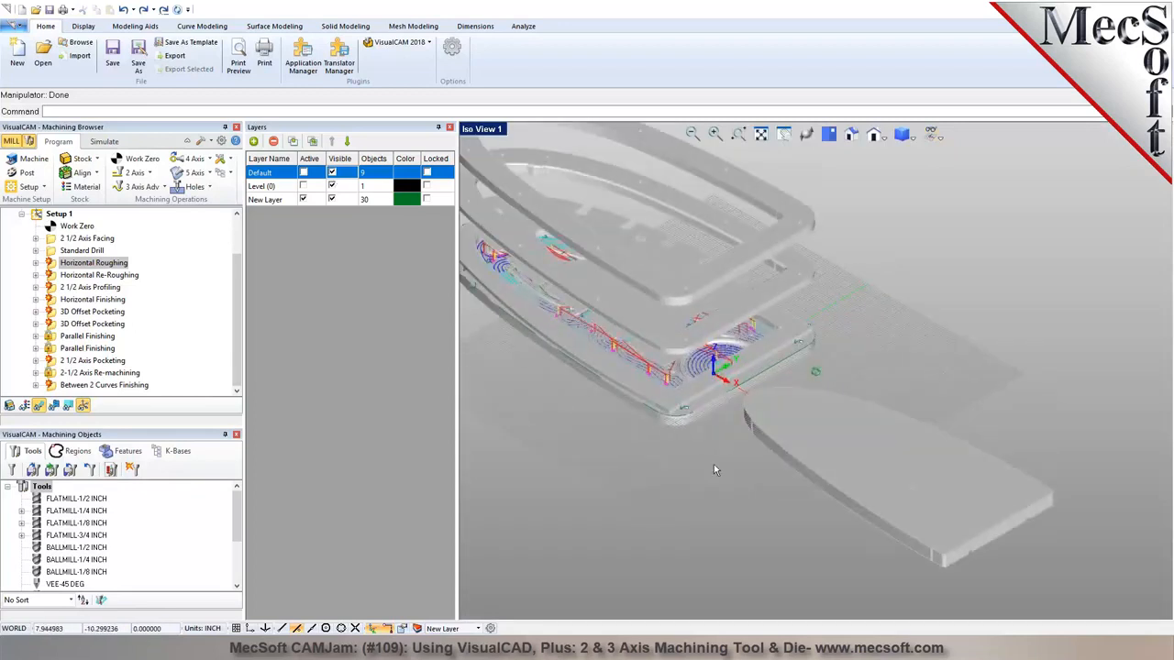
scroll(830, 432, "down", 1)
left_click(830, 135)
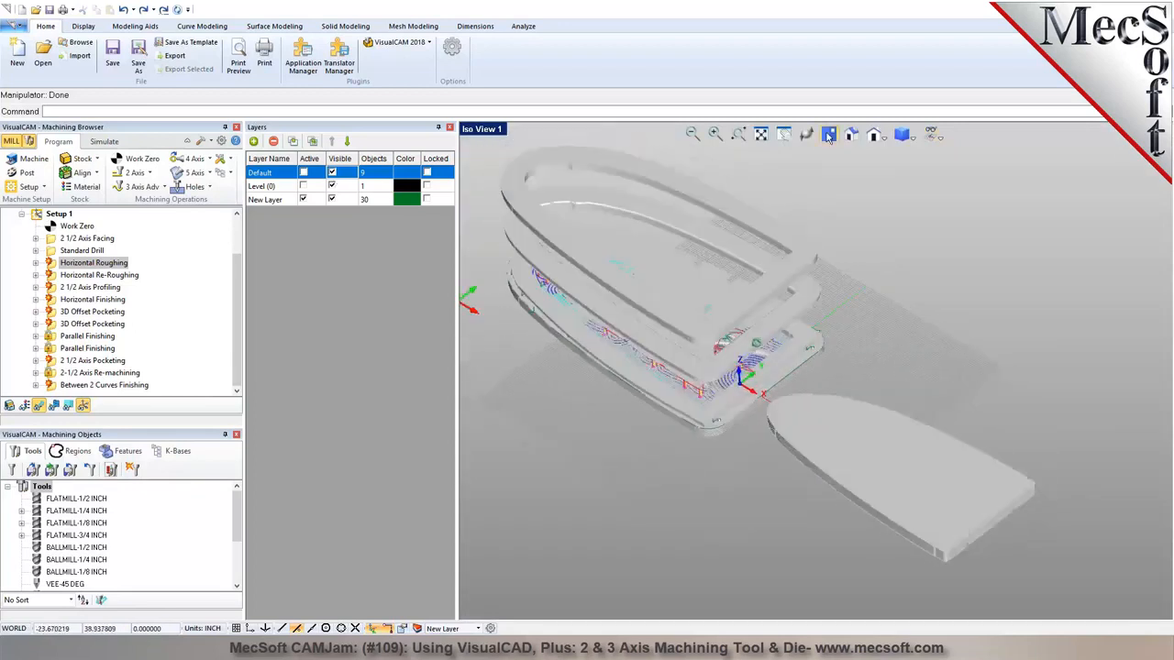
left_click_drag(1082, 447, 836, 306)
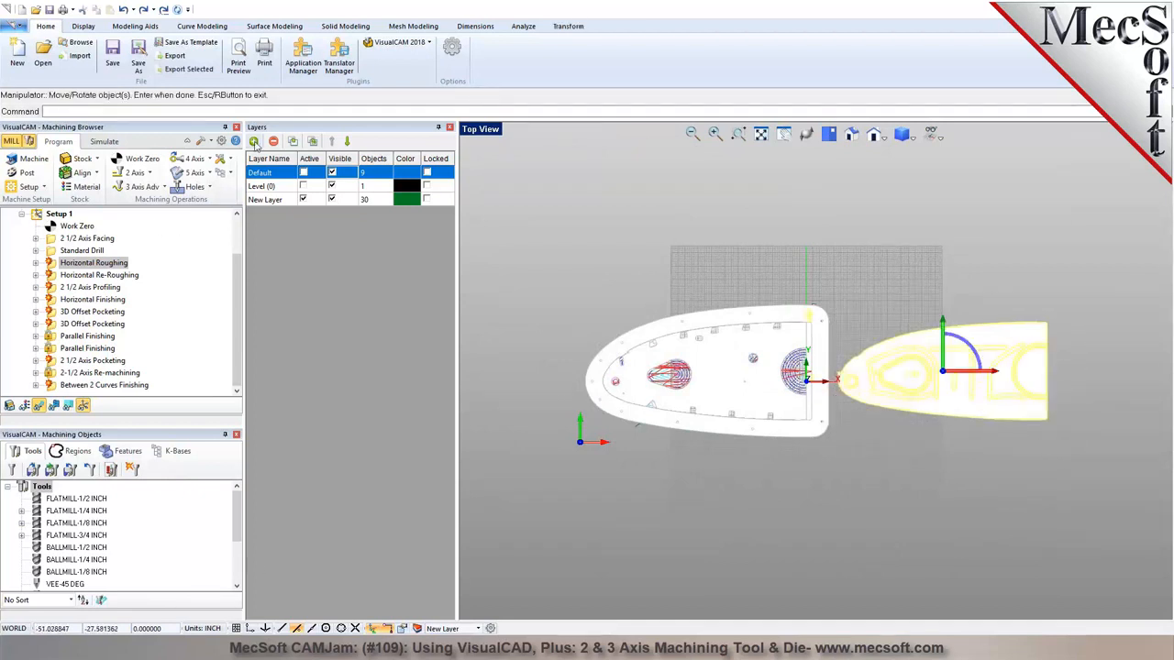
Create a new layer and give it a dark olive-green color
left_click(253, 140)
left_click(401, 218)
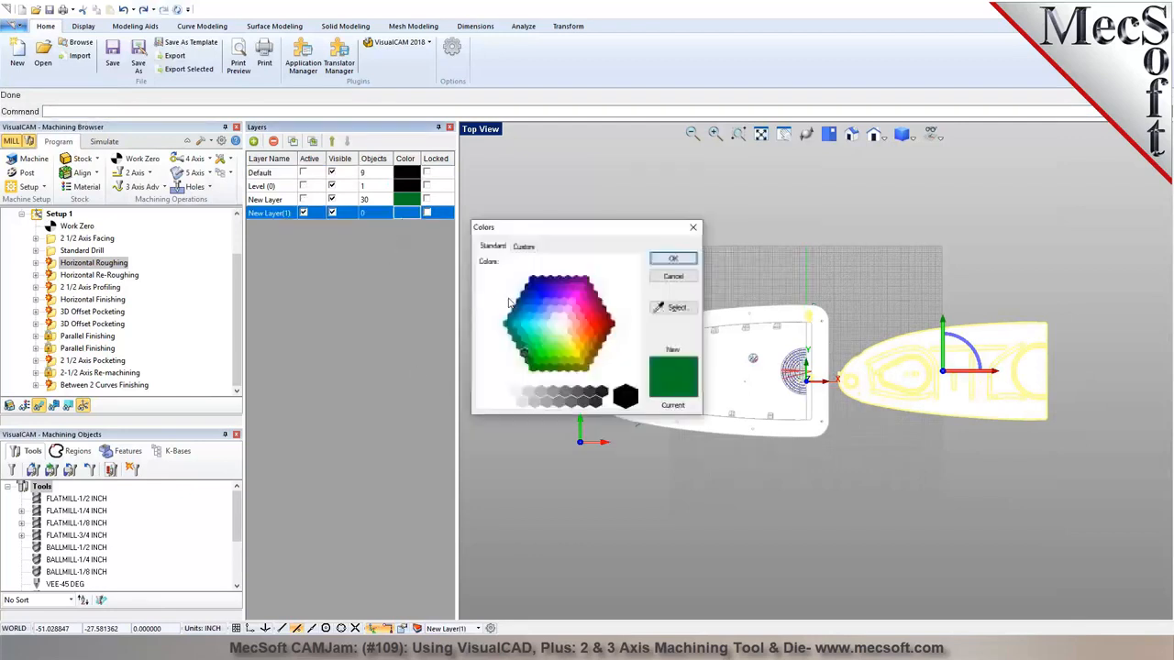
left_click(560, 370)
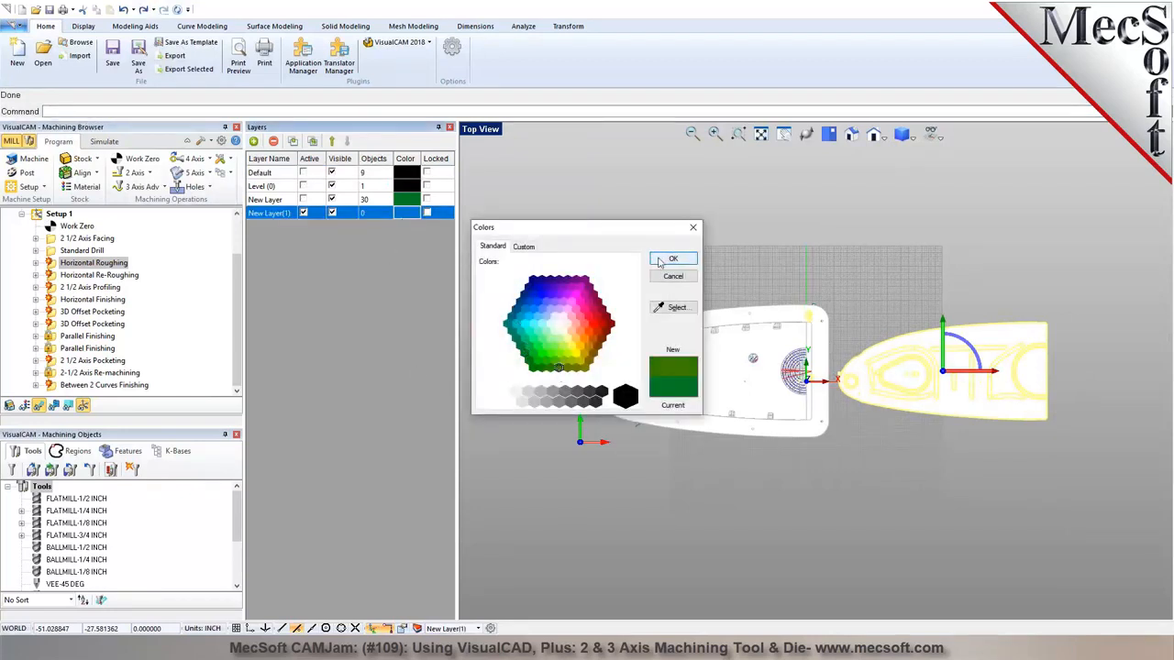
left_click(673, 259)
Assign the selected plate to New Layer(1) in its object properties
left_click(402, 629)
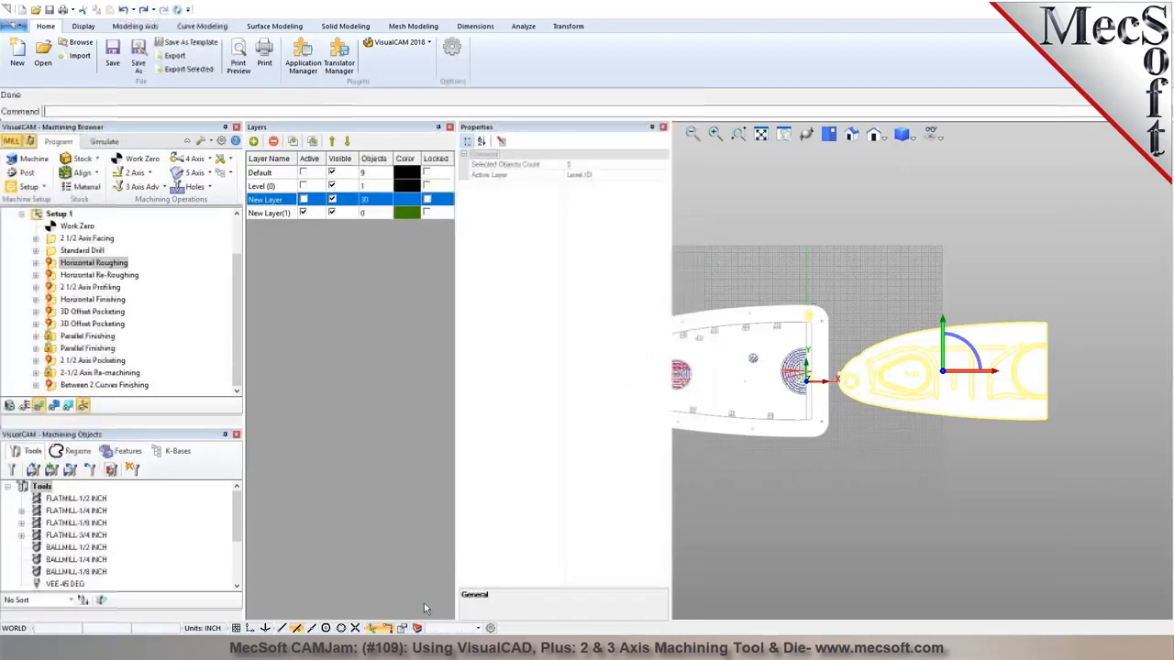
left_click(660, 206)
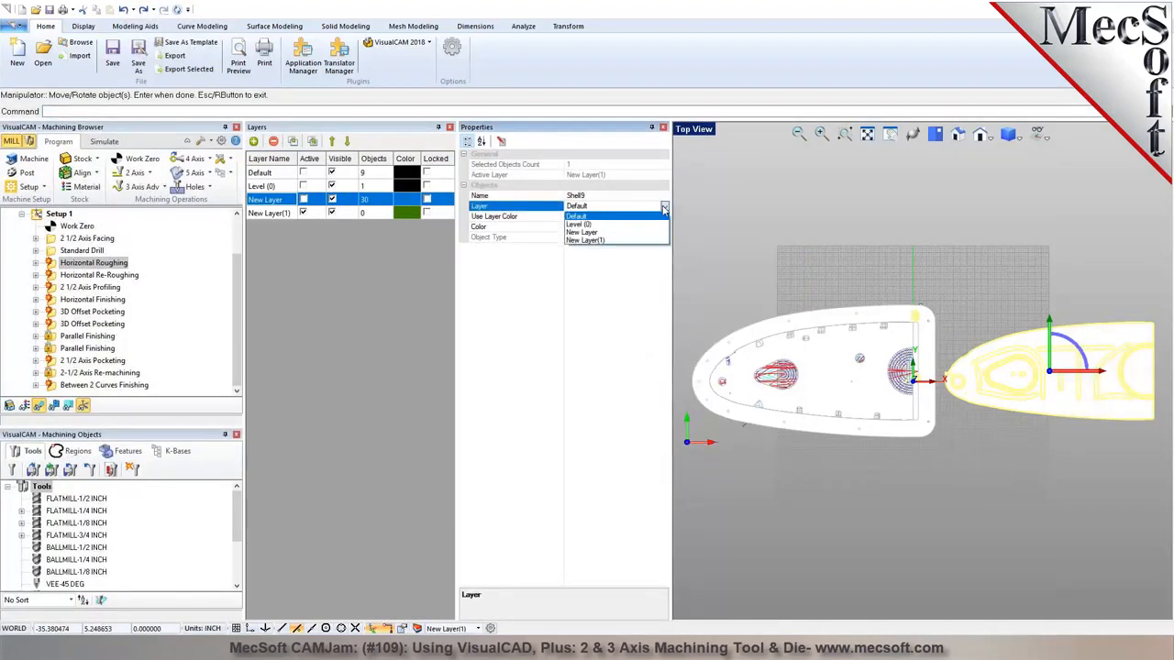
left_click(628, 242)
left_click(663, 126)
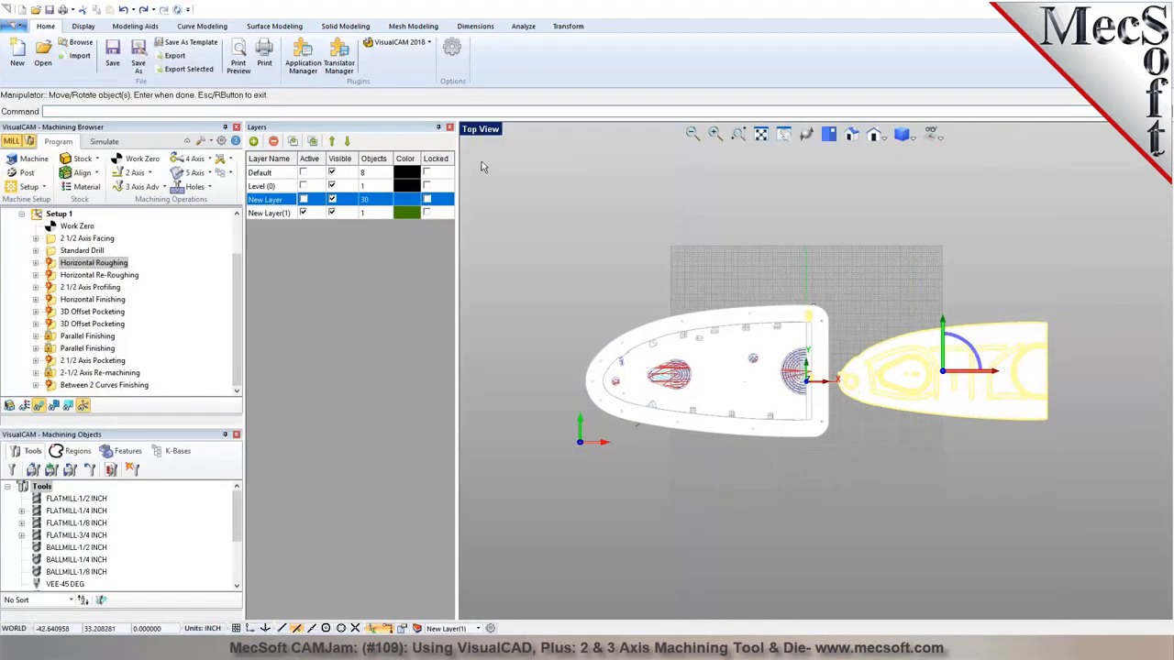
Hide the Default layer, finish the manipulator command and examine the moved plate beside the machined part in the isometric view
left_click(332, 172)
right_click(982, 345)
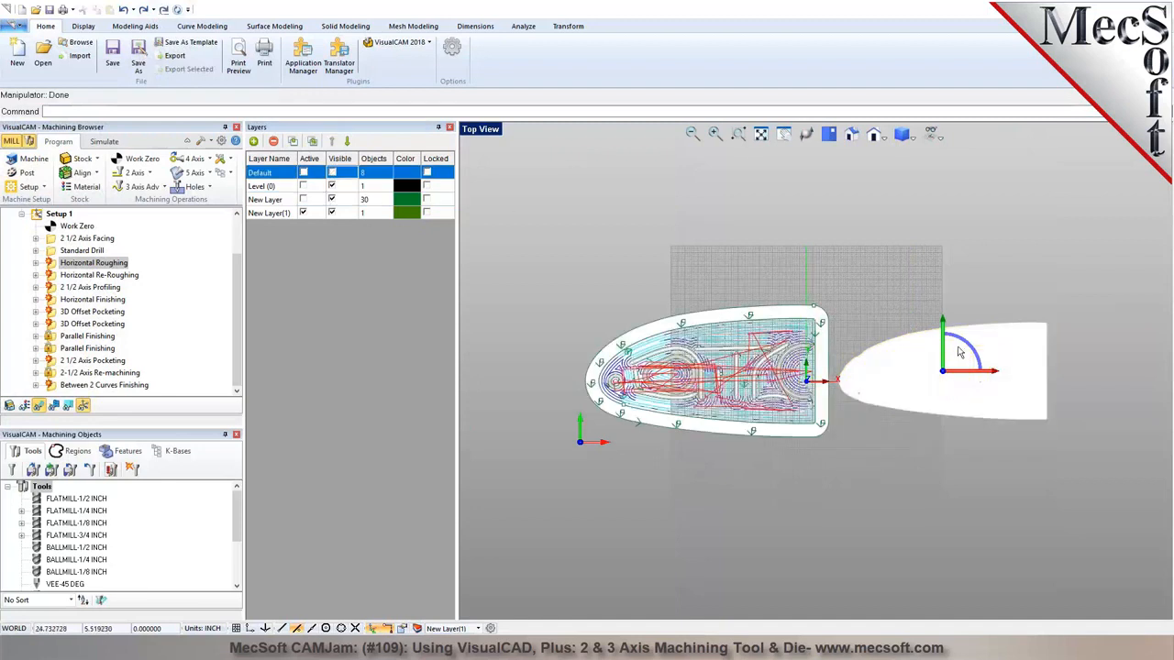
scroll(958, 352, "up", 1)
middle_click_drag(705, 514, 636, 448)
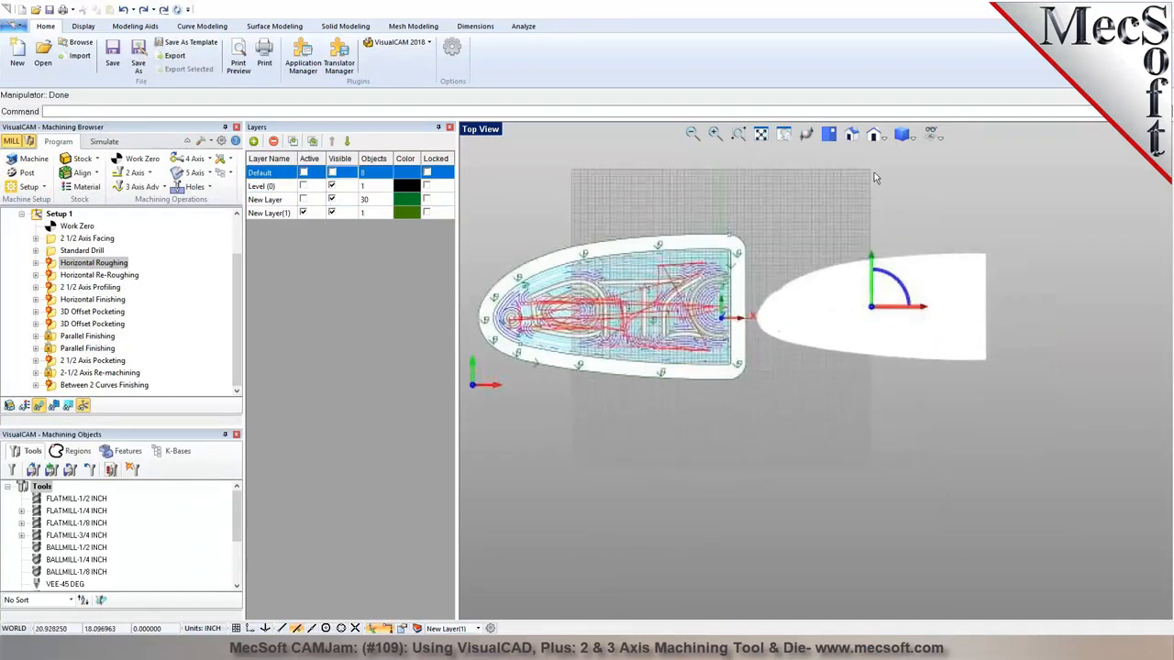
left_click(852, 135)
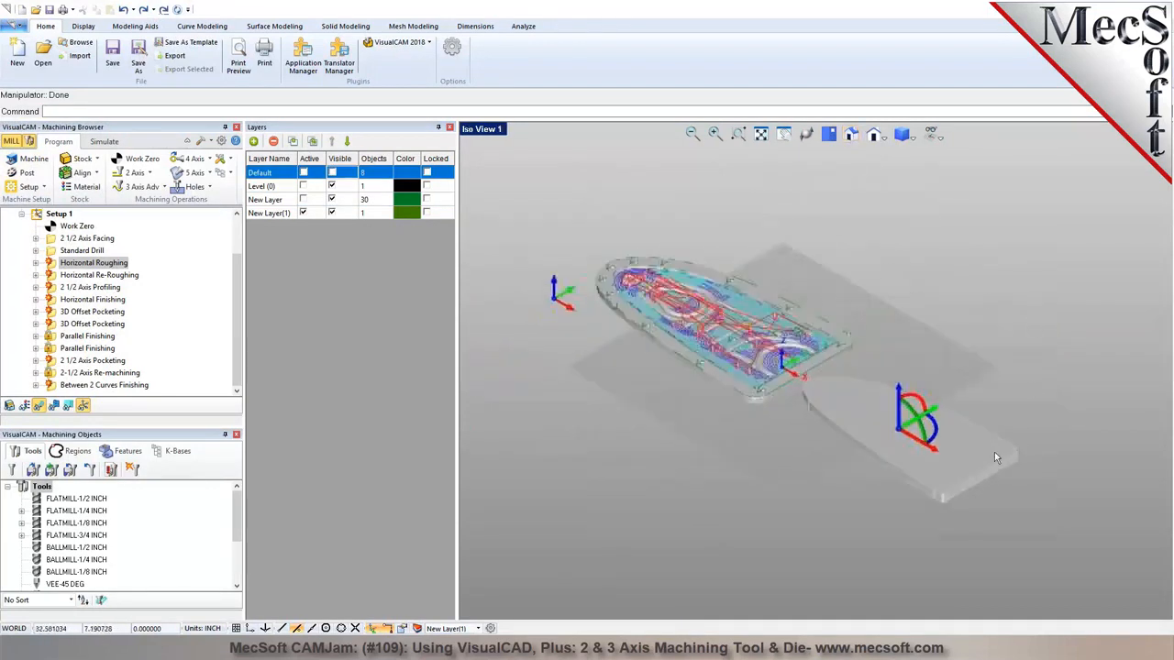
scroll(778, 381, "up", 2)
scroll(778, 381, "up", 4)
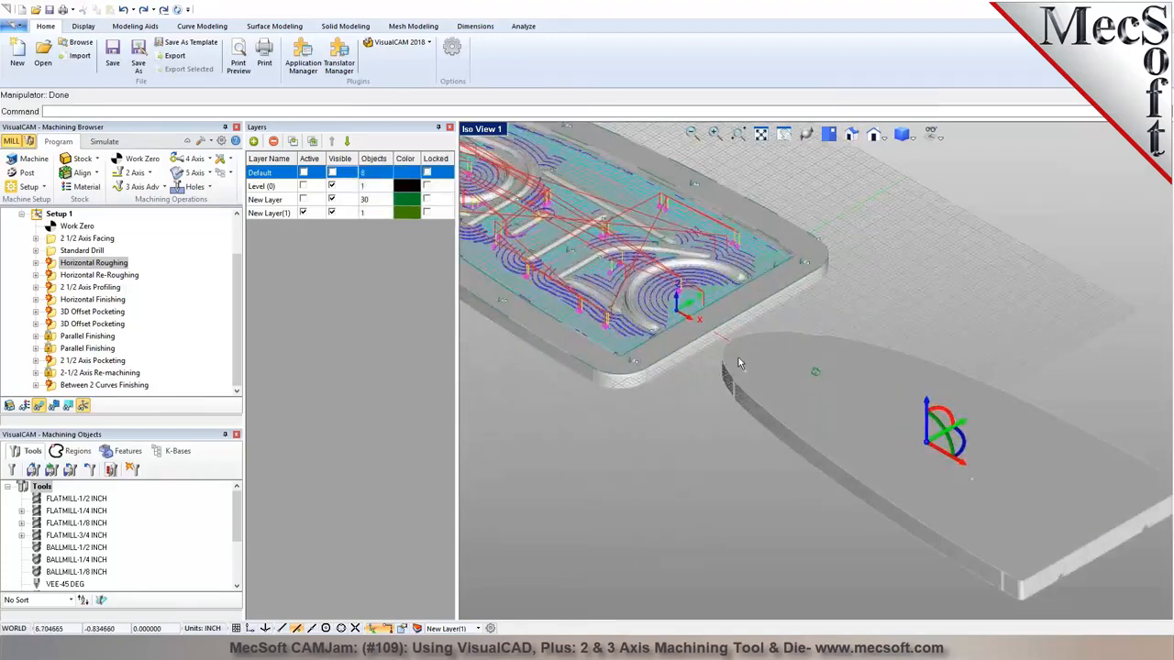
scroll(731, 385, "up", 1)
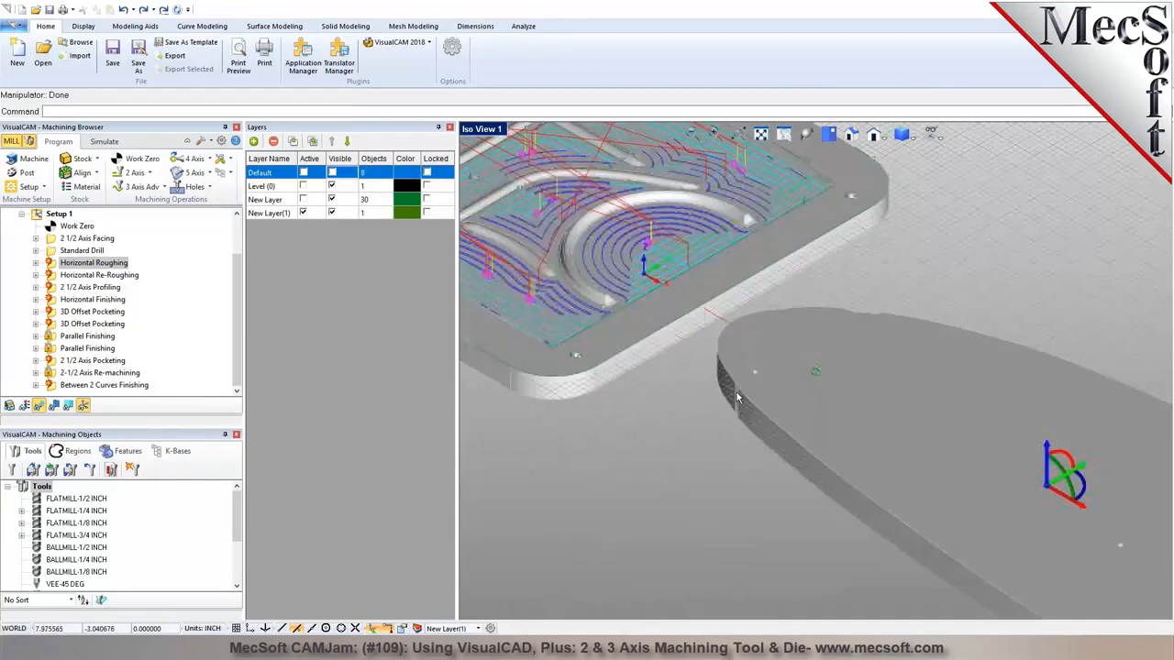
Measure the distance between the upper and lower edges on the moved plate's curved side
scroll(722, 364, "up", 1)
left_click(520, 25)
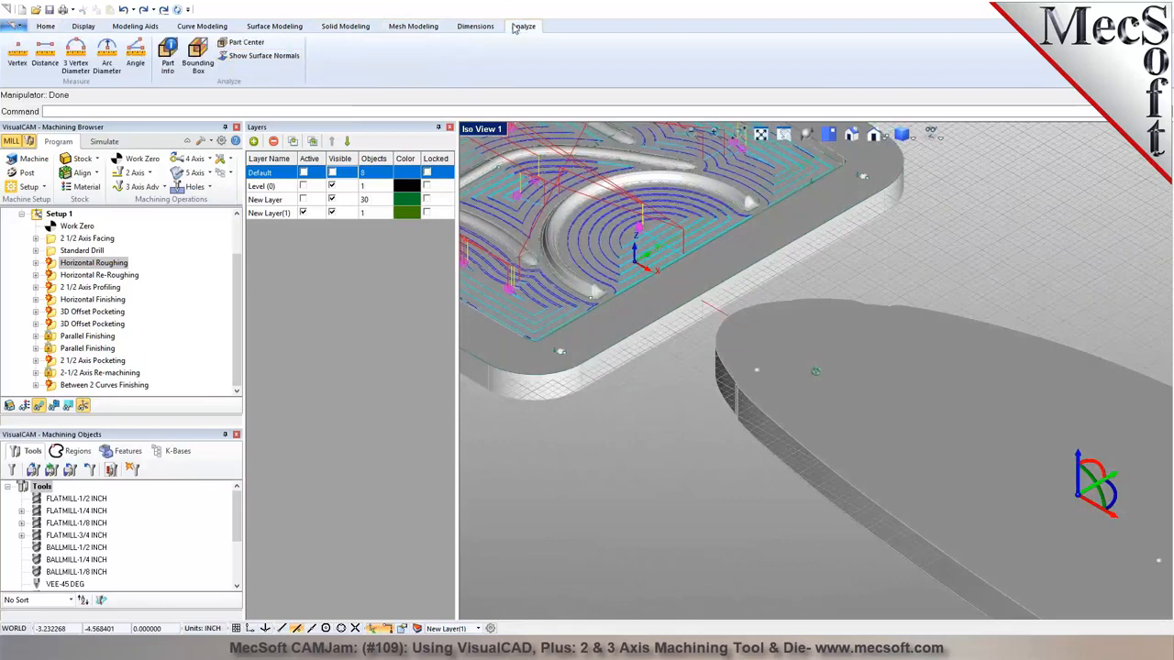
left_click(45, 57)
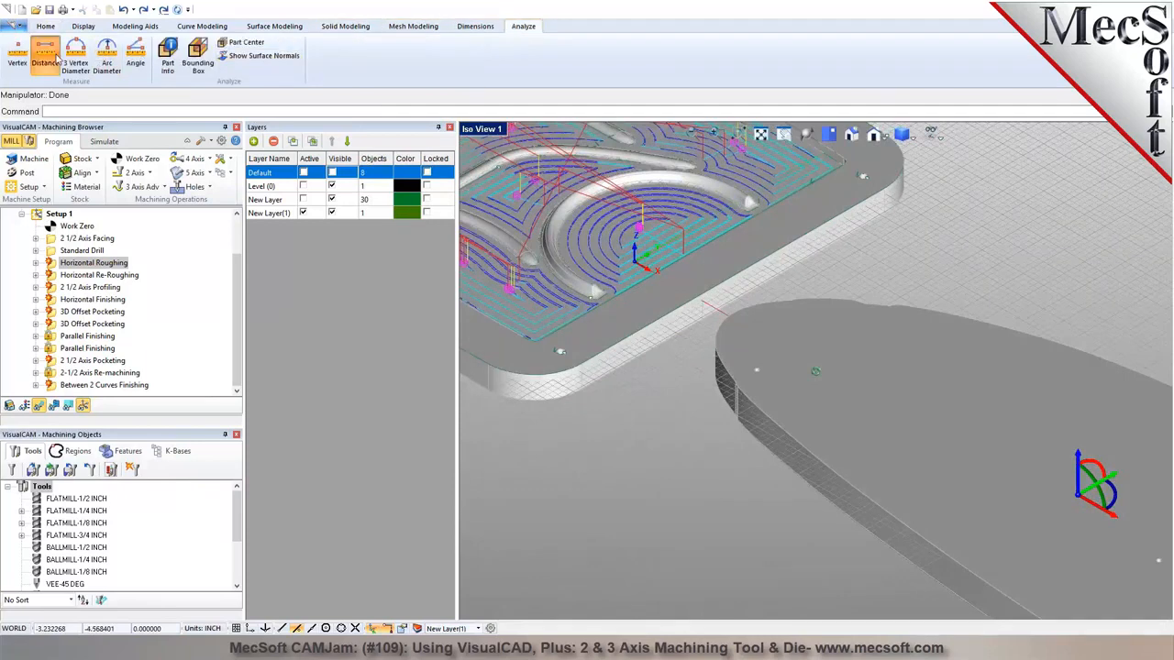
left_click(766, 422)
scroll(759, 434, "up", 1)
scroll(758, 434, "up", 1)
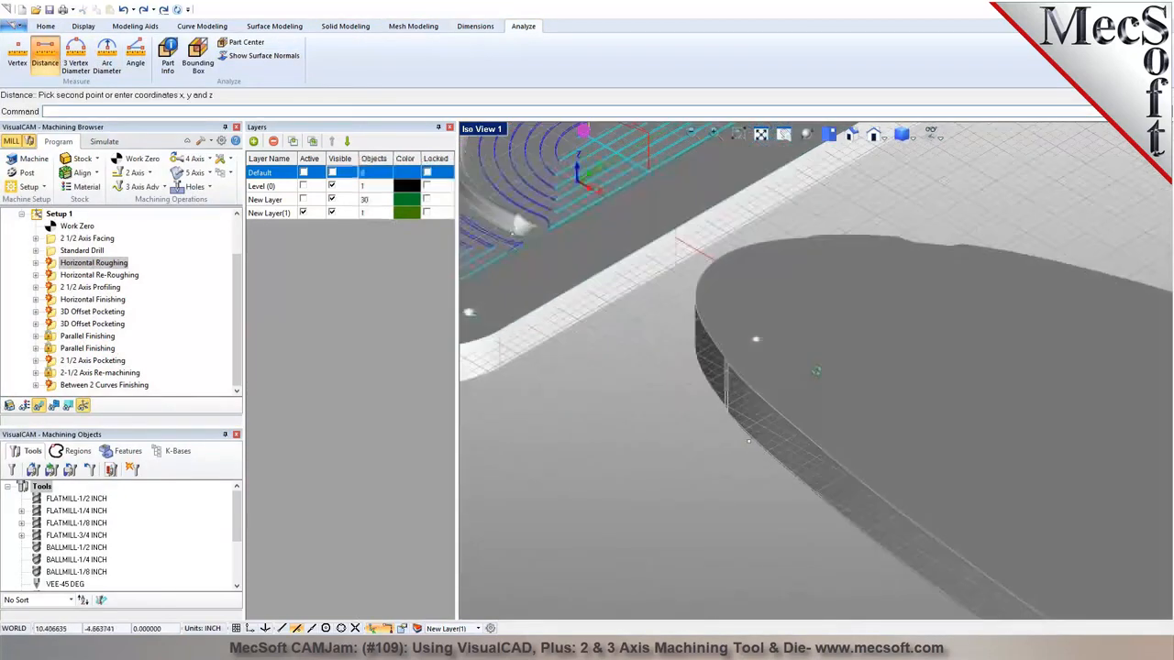
left_click(756, 444)
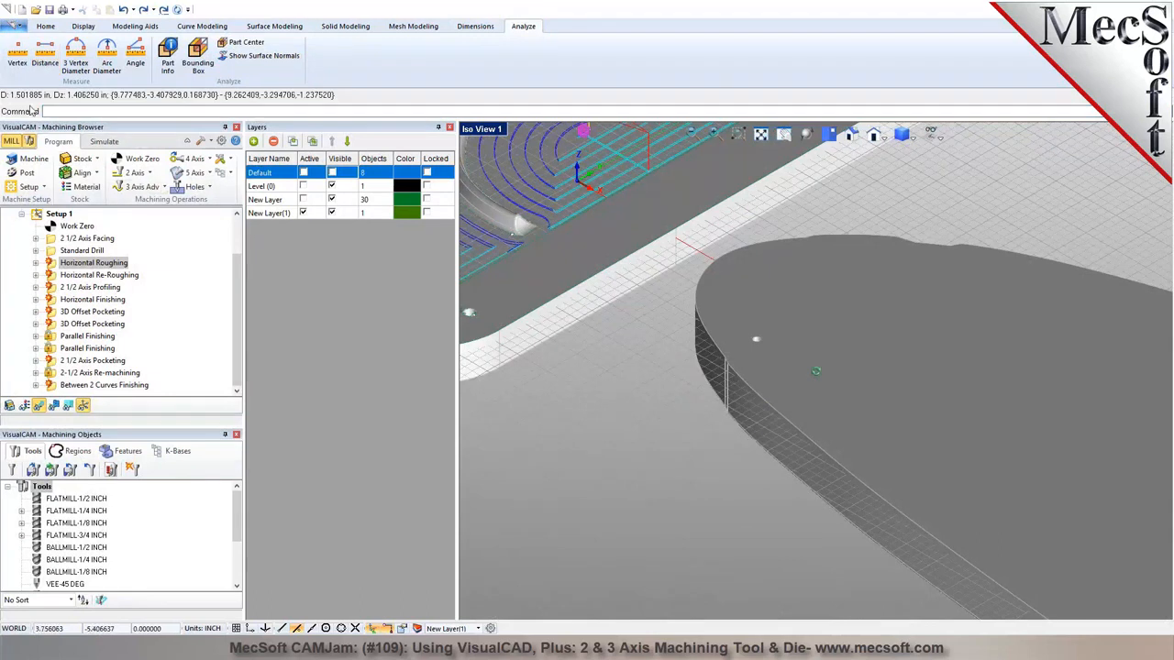
scroll(740, 316, "down", 5)
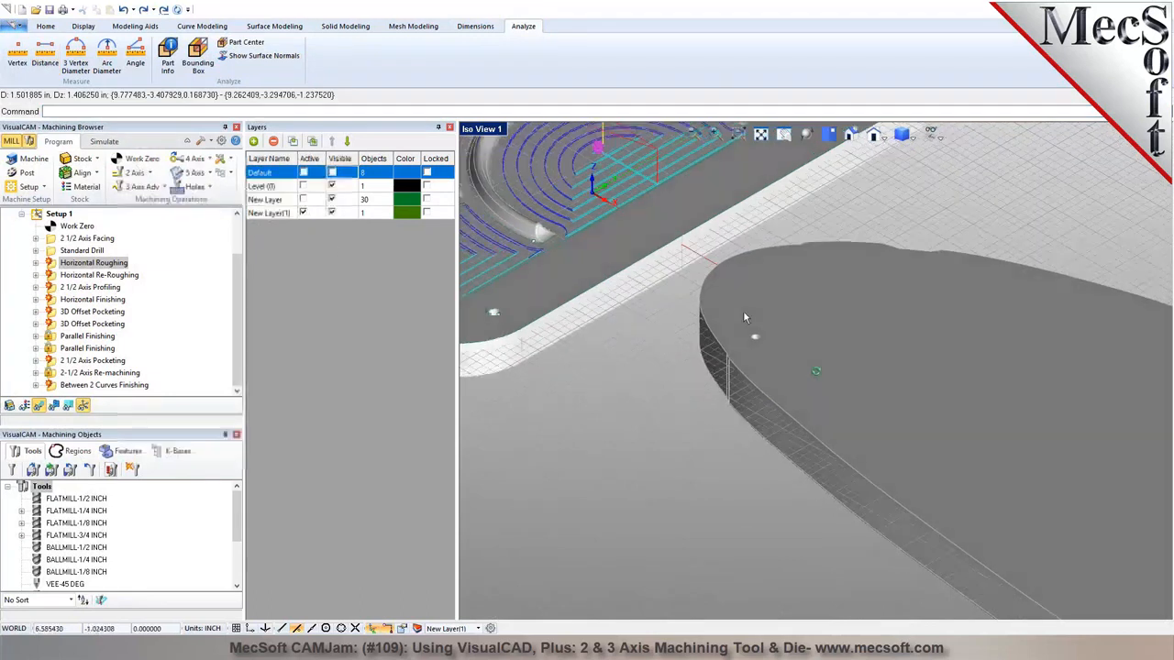
Compare the heights of both plates from the side, select the moved plate in the top view and return to the isometric view
middle_click_drag(741, 317, 842, 395)
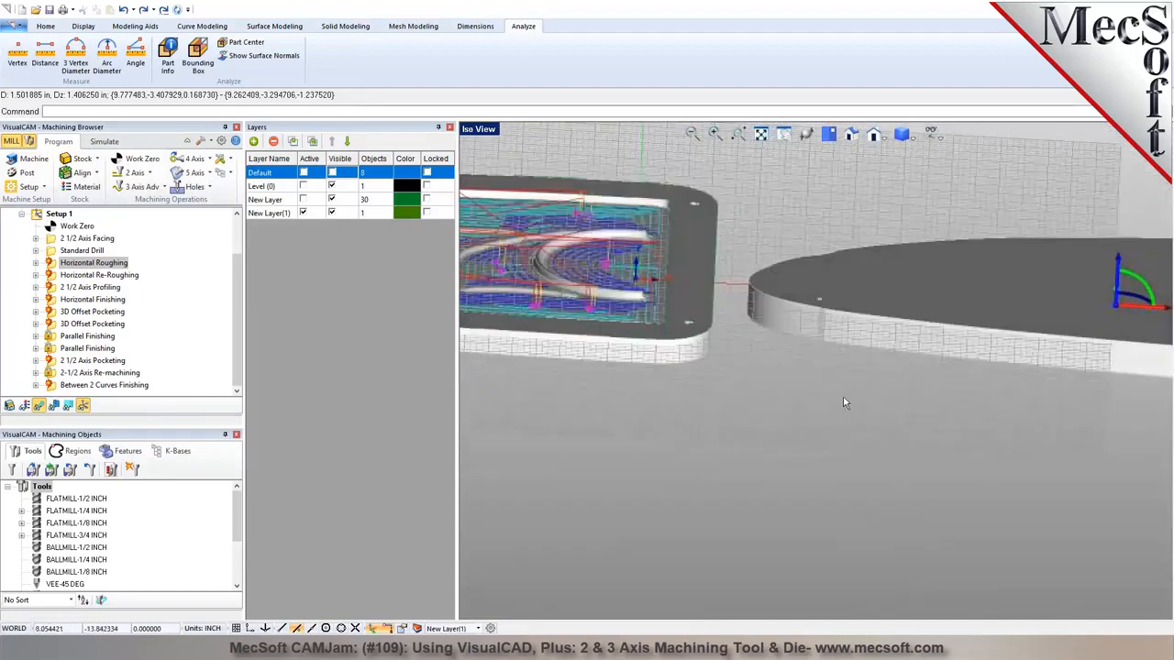
middle_click_drag(812, 337, 806, 275)
scroll(721, 283, "down", 2)
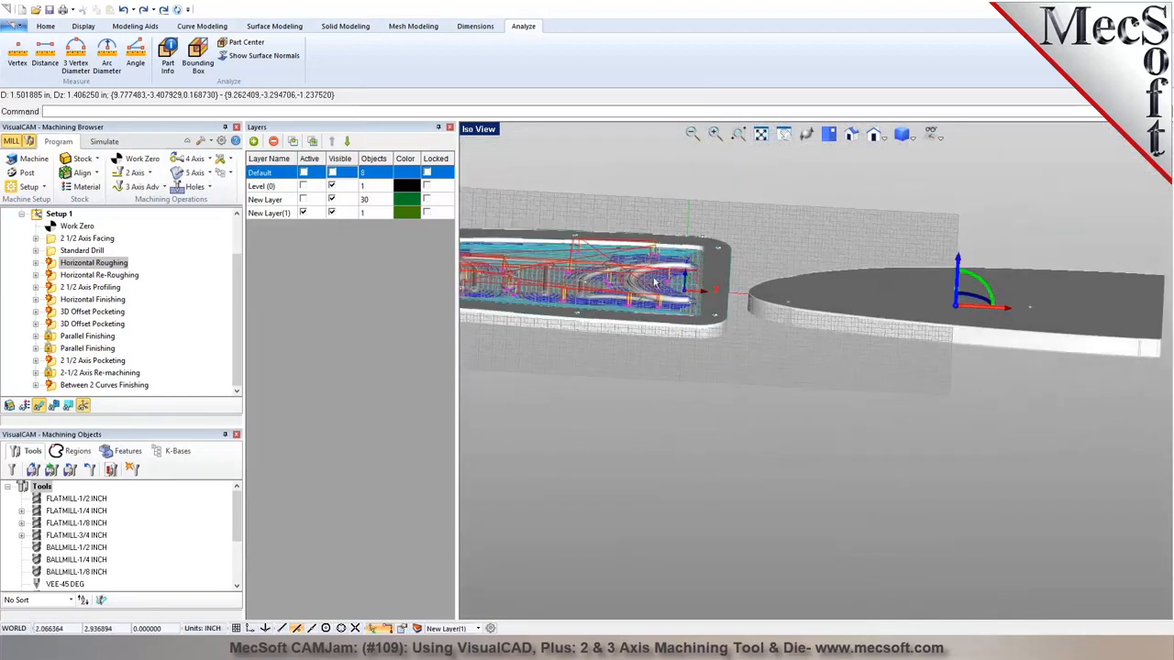
left_click(829, 135)
left_click_drag(833, 304, 1091, 447)
left_click(853, 136)
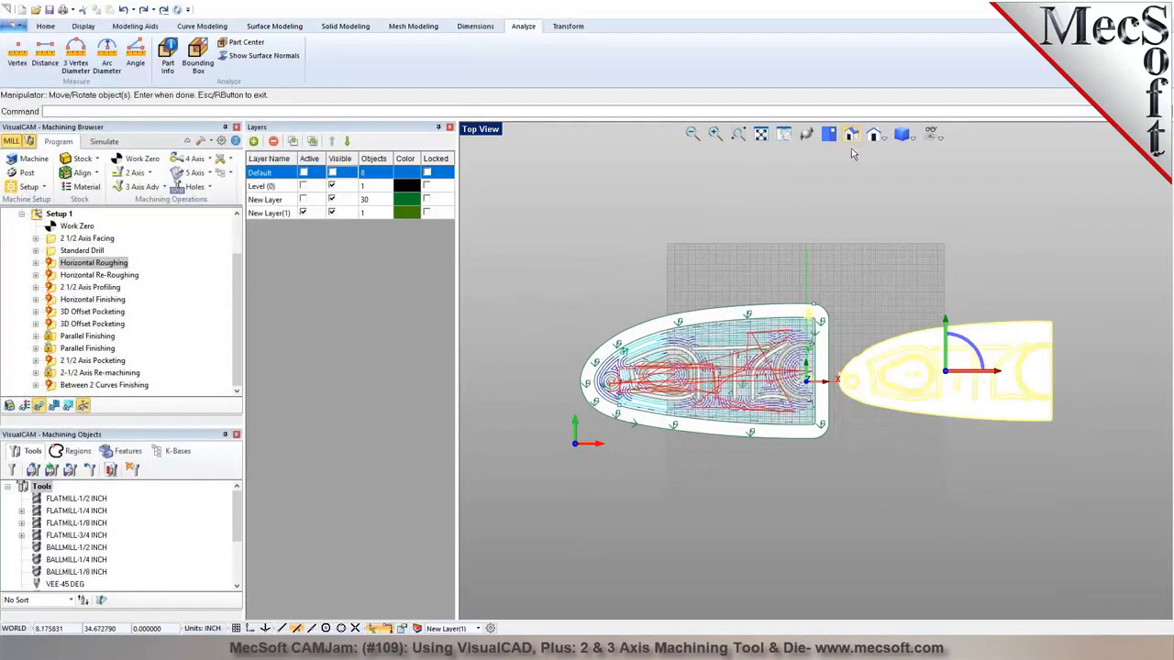
scroll(833, 417, "up", 5)
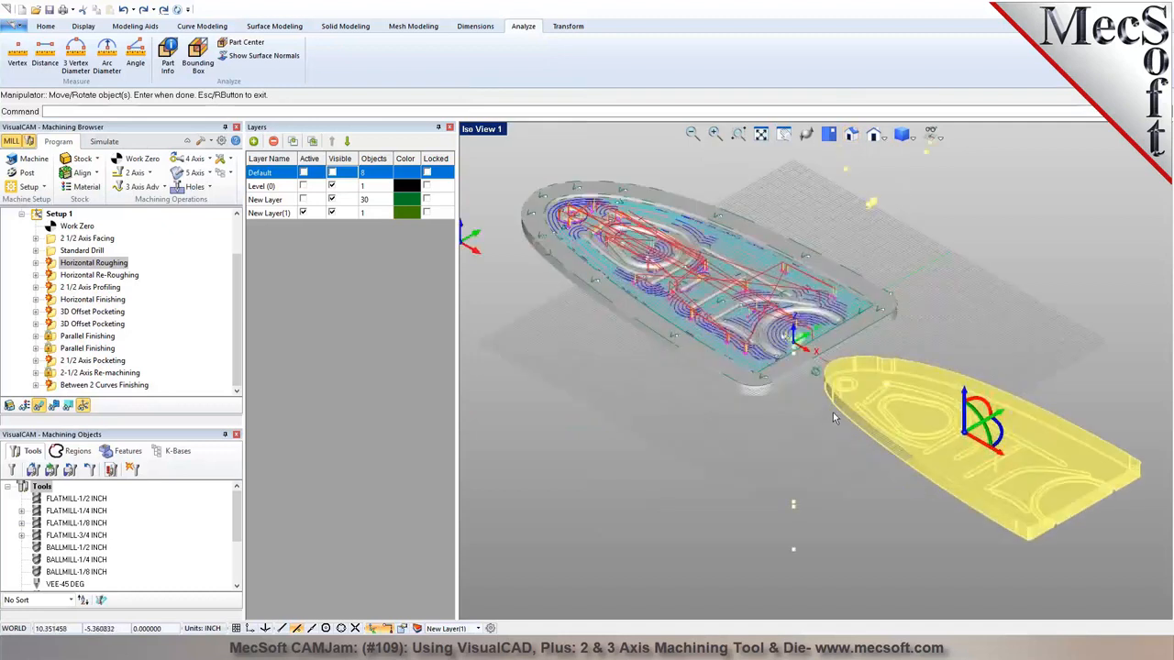
scroll(833, 396, "up", 2)
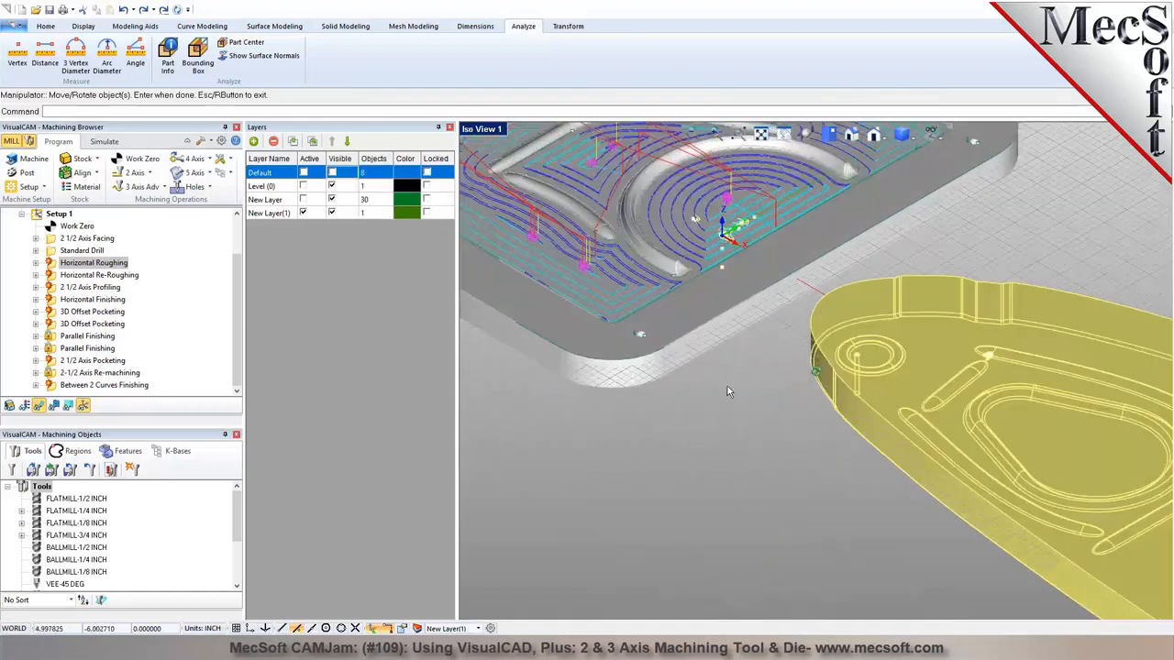
scroll(794, 381, "up", 2)
Start a coordinate-based Move of the plate, picking its lower edge as the from point and the machined part's lower edge as the to point
left_click(567, 26)
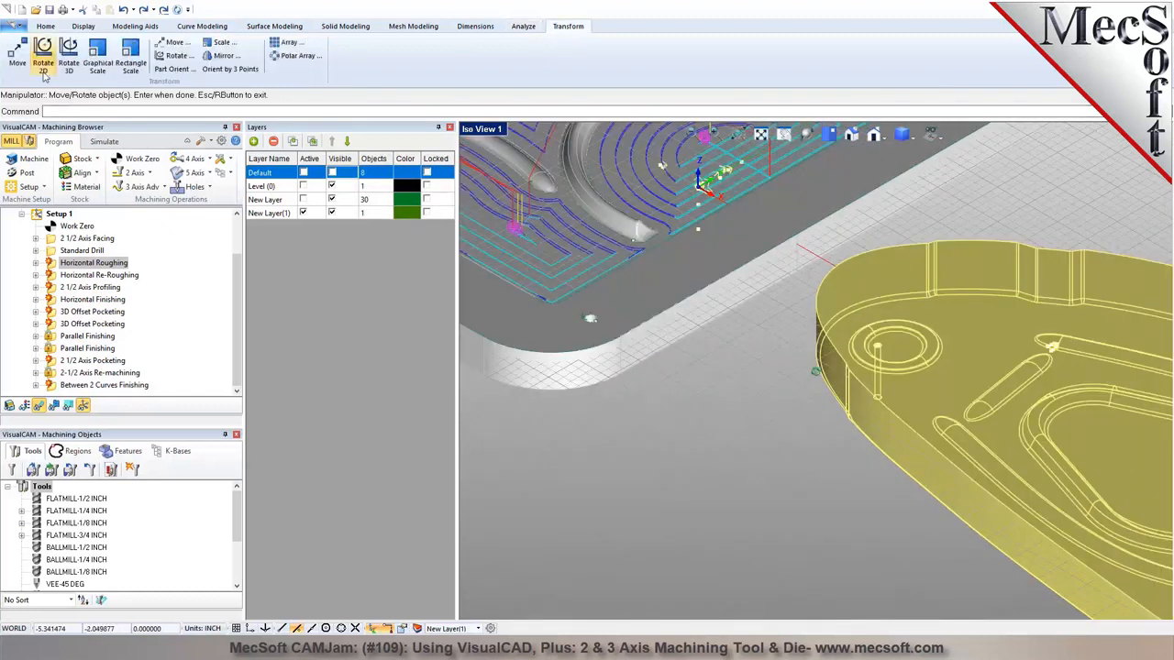
left_click(18, 53)
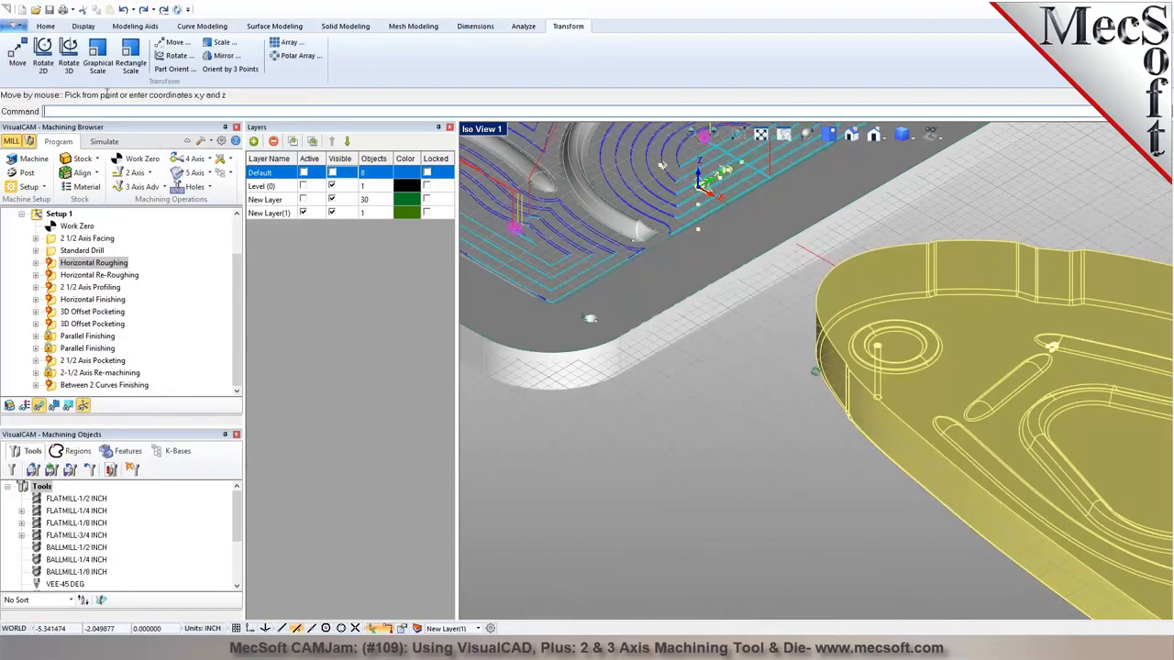
left_click(174, 42)
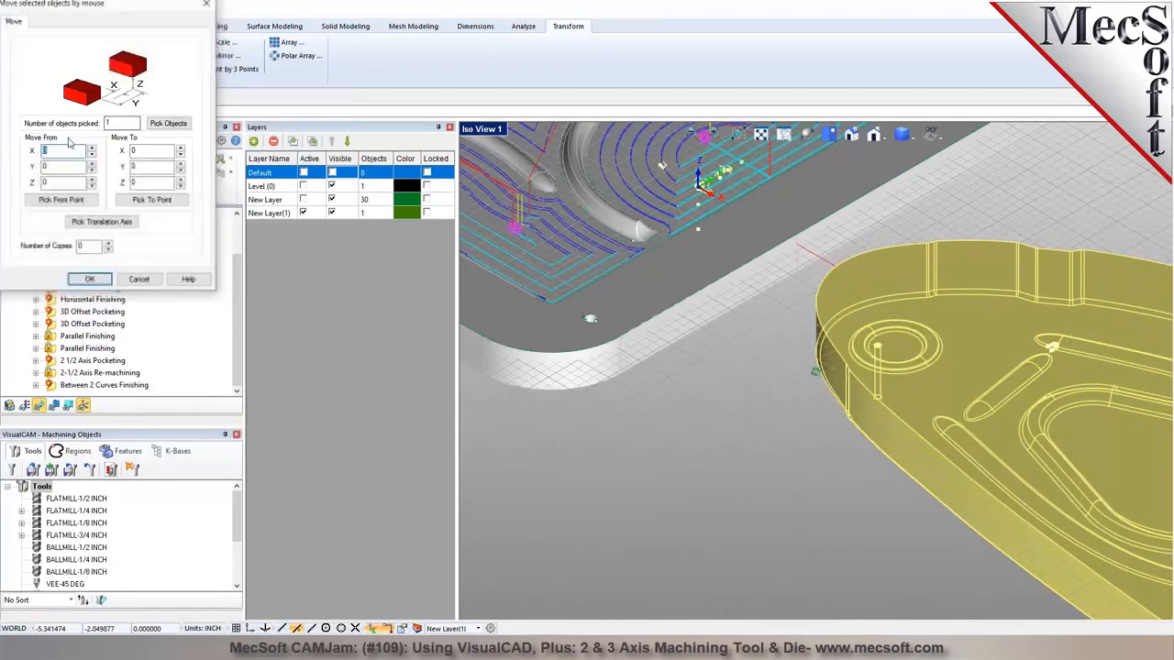
left_click(165, 123)
scroll(819, 429, "up", 4)
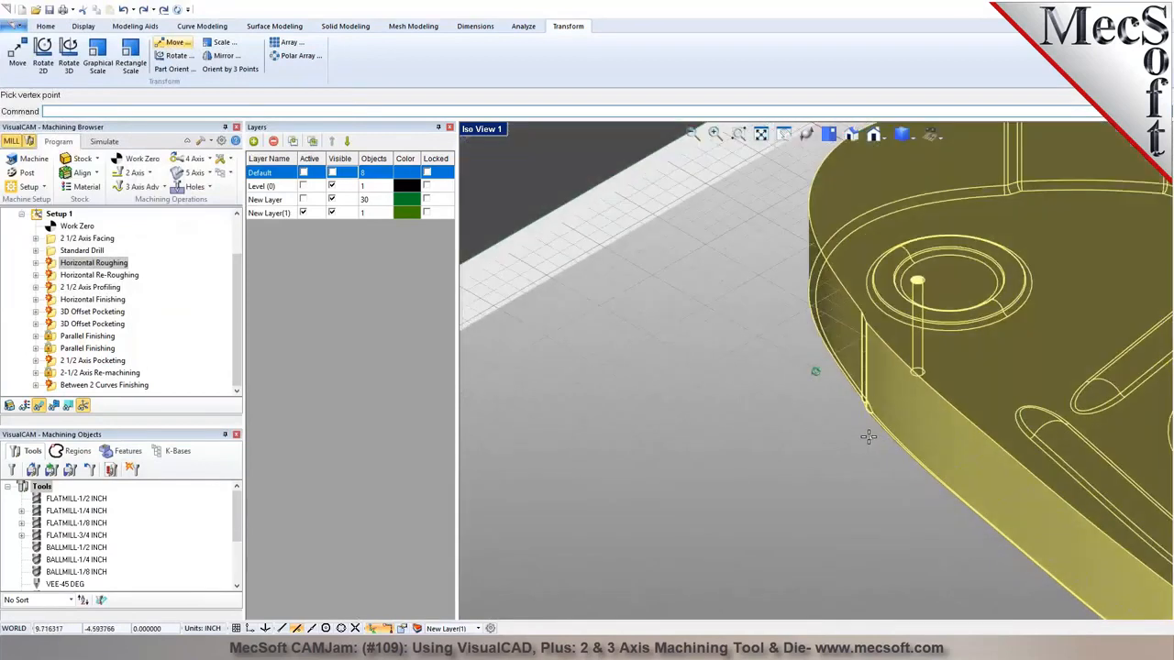
scroll(869, 437, "up", 4)
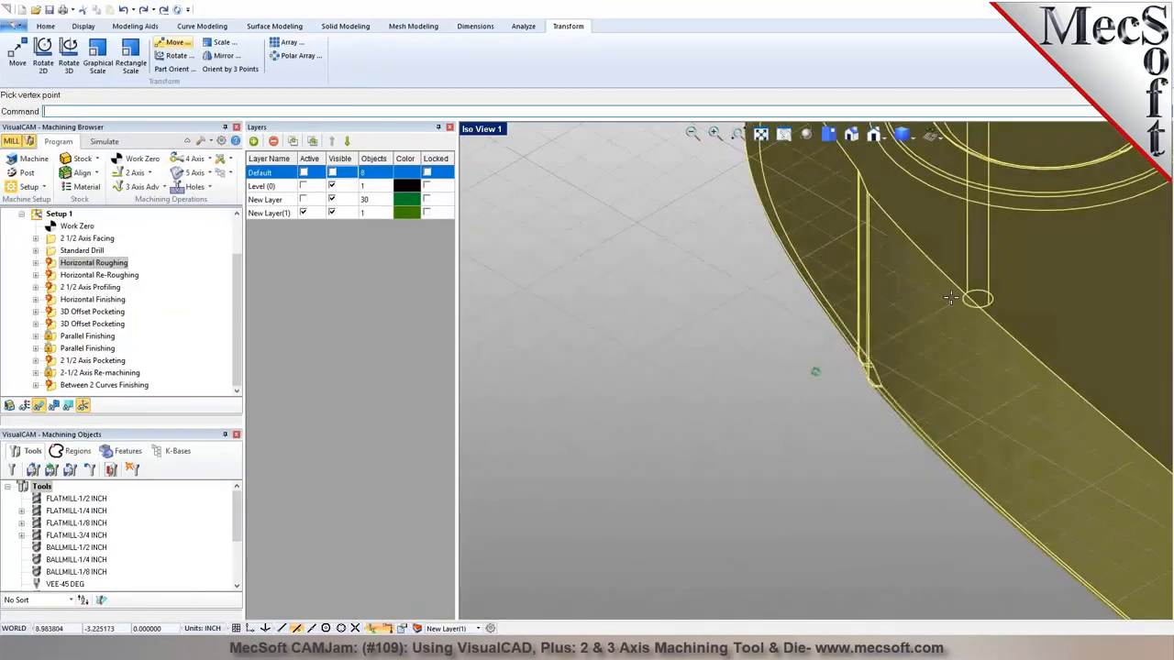
scroll(857, 394, "down", 1)
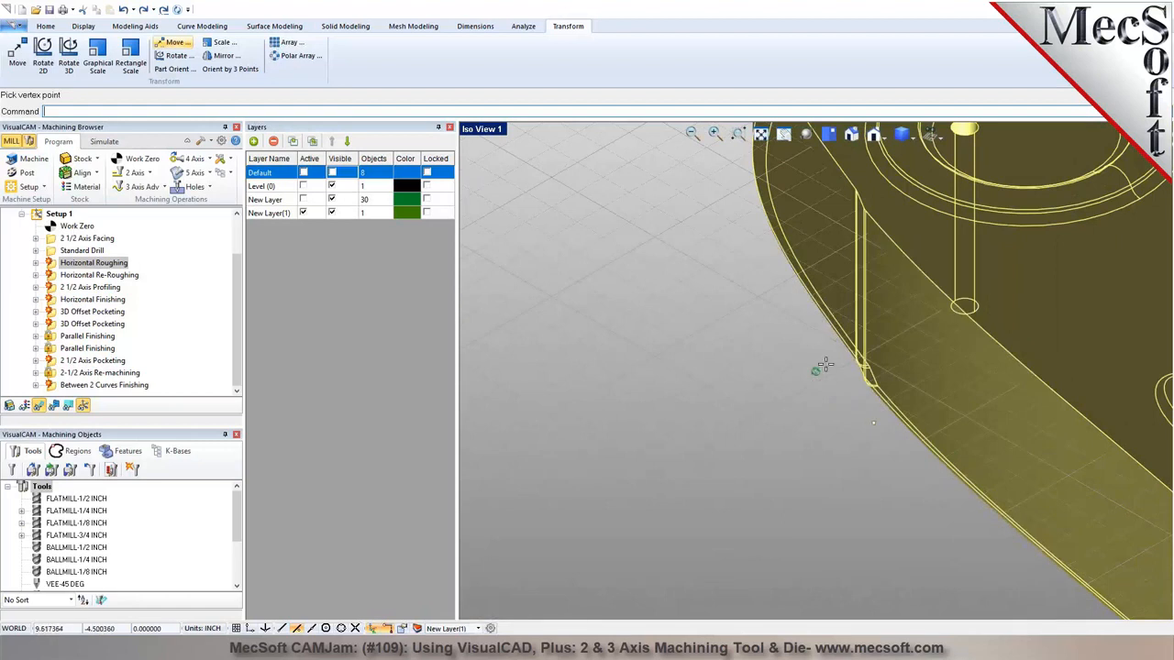
left_click(815, 307)
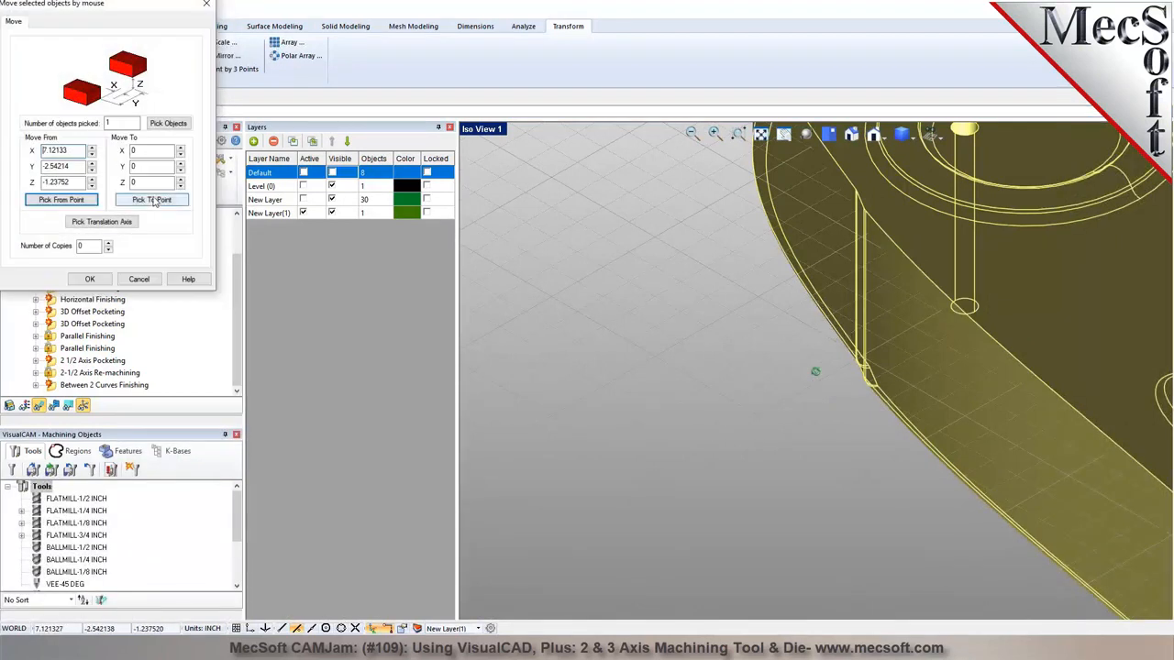
left_click(152, 199)
scroll(859, 383, "down", 5)
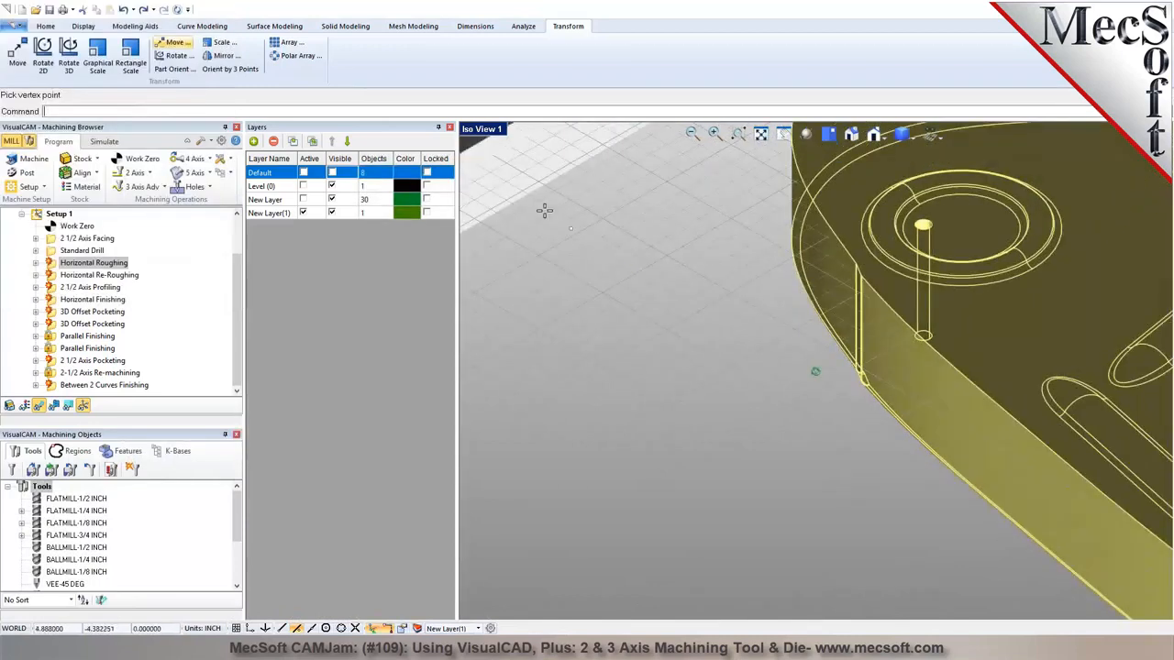
left_click(536, 192)
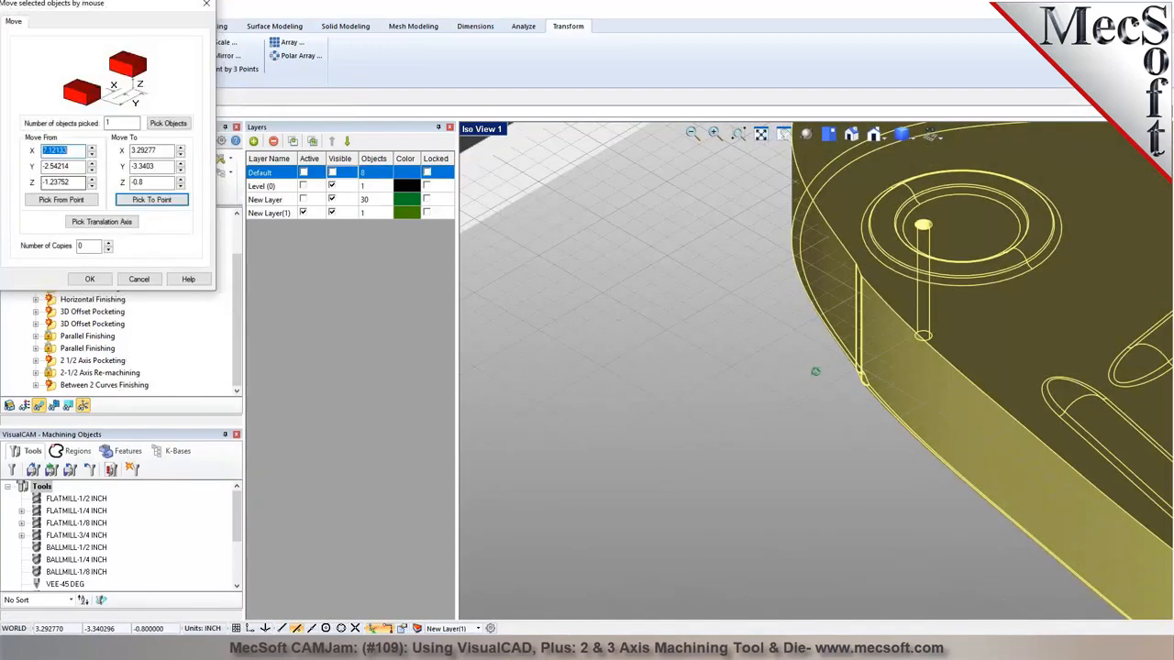
Set the move's from and to X and Y values to 0, apply the vertical shift to the plate and deselect it
type("0")
key("Tab")
key("Tab")
type("0")
key("Tab")
type("0")
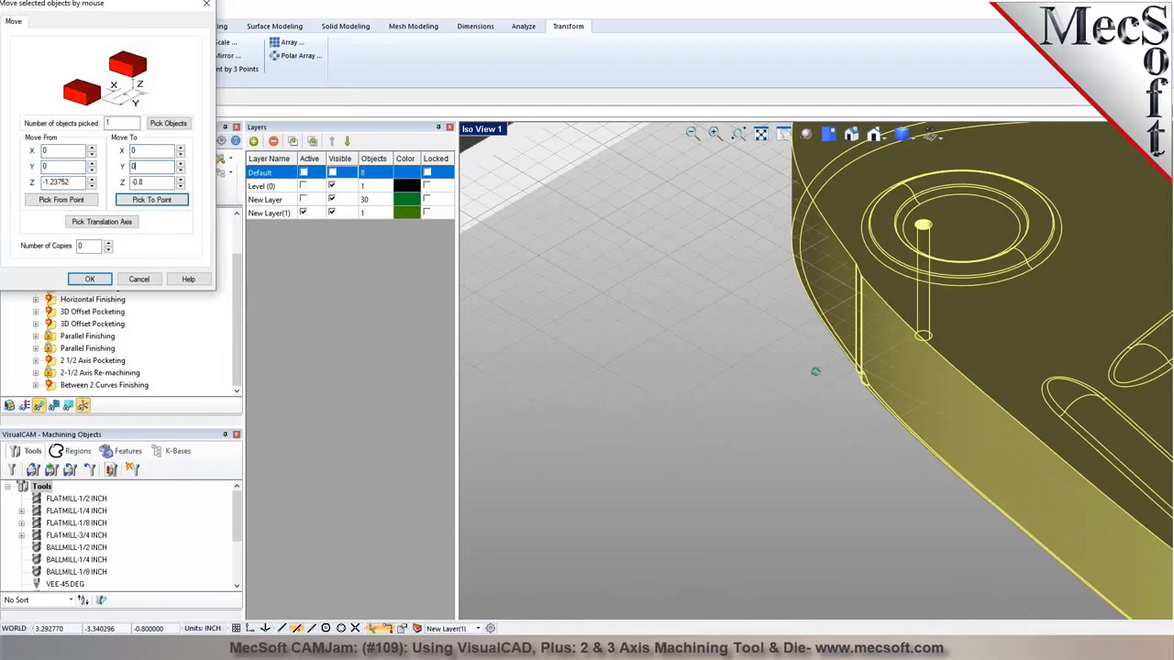
left_click(90, 279)
left_click(665, 378)
Select the moved plate in the top view and flip it 180 degrees about its lengthwise axis in the isometric view
scroll(669, 298, "down", 2)
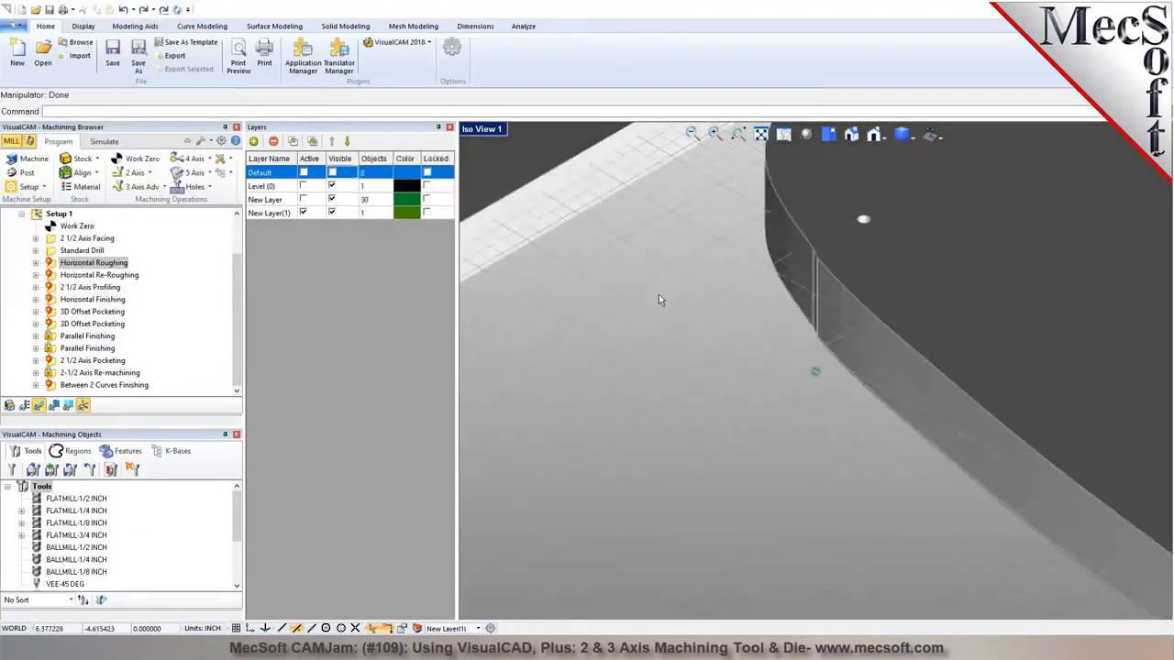
scroll(541, 330, "down", 1)
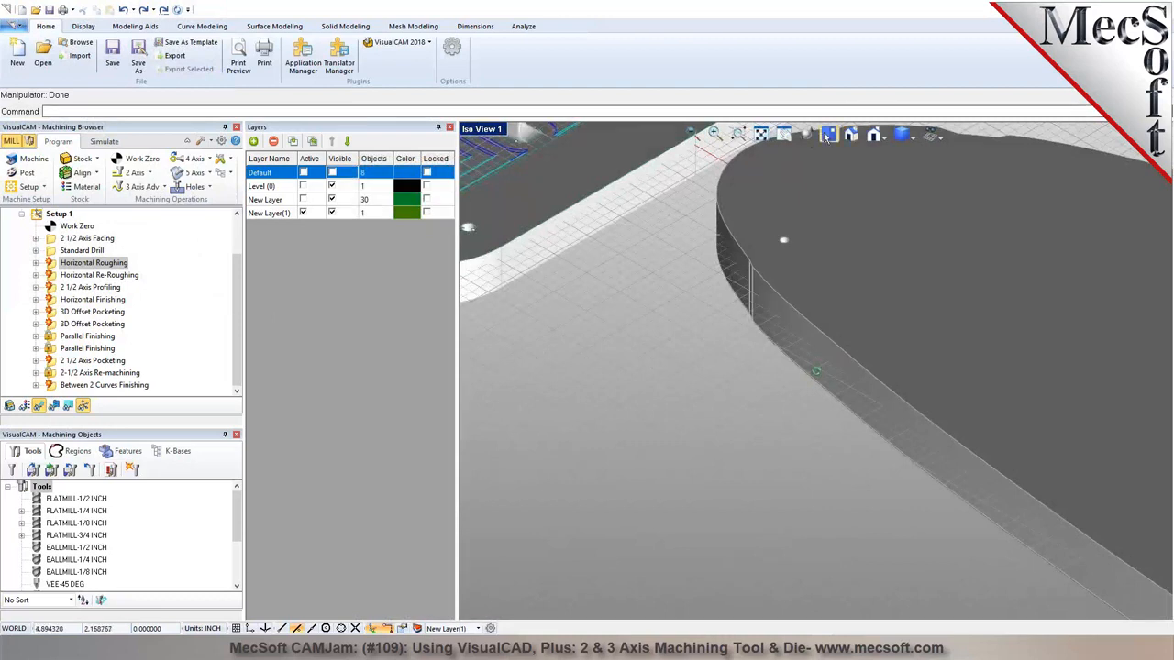
left_click(828, 135)
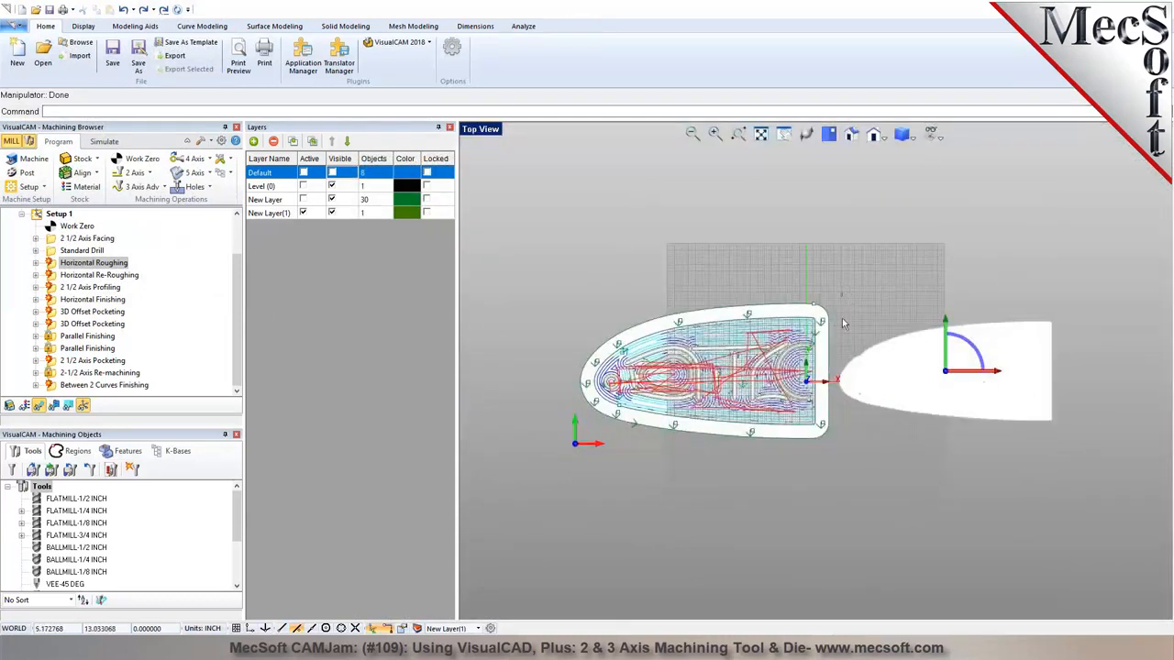
left_click_drag(832, 285, 1096, 448)
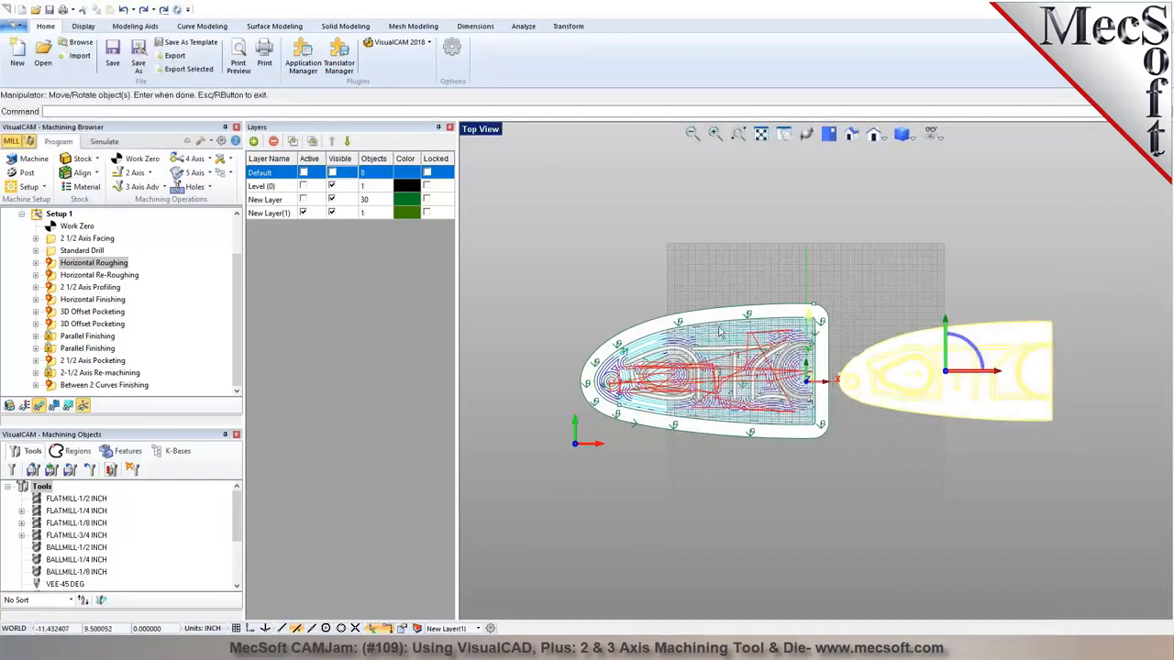
left_click(851, 137)
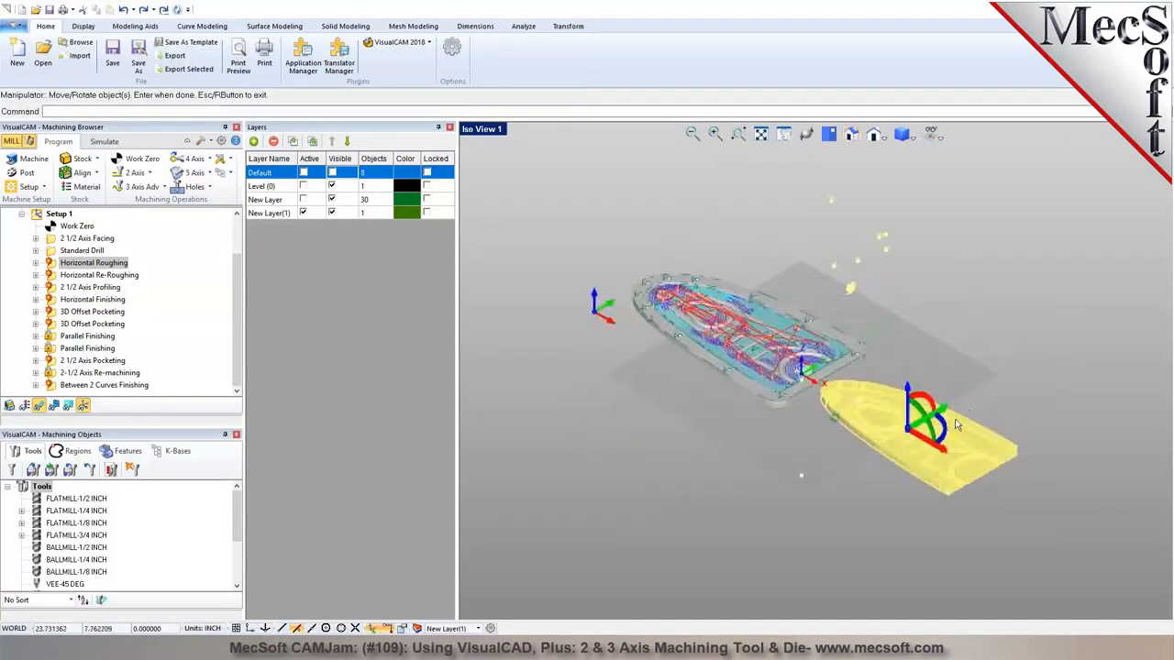
type("180")
key("Return")
key("Return")
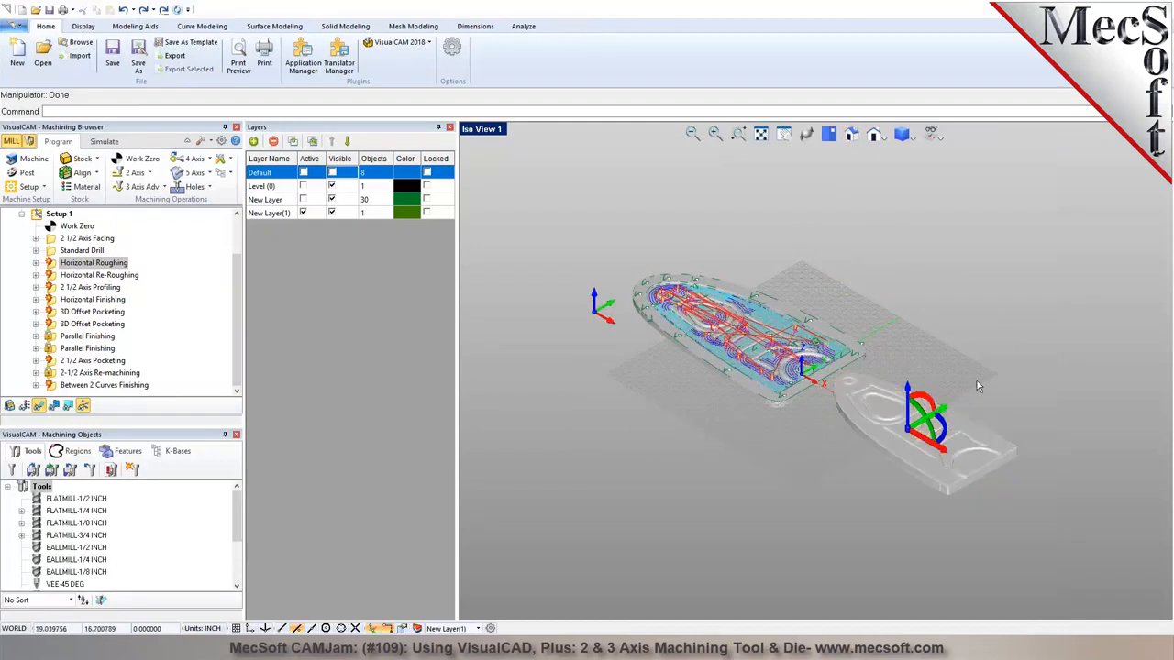
Examine the flipped plate beside the machined part and close the layer manager to enlarge the viewport
scroll(957, 396, "up", 4)
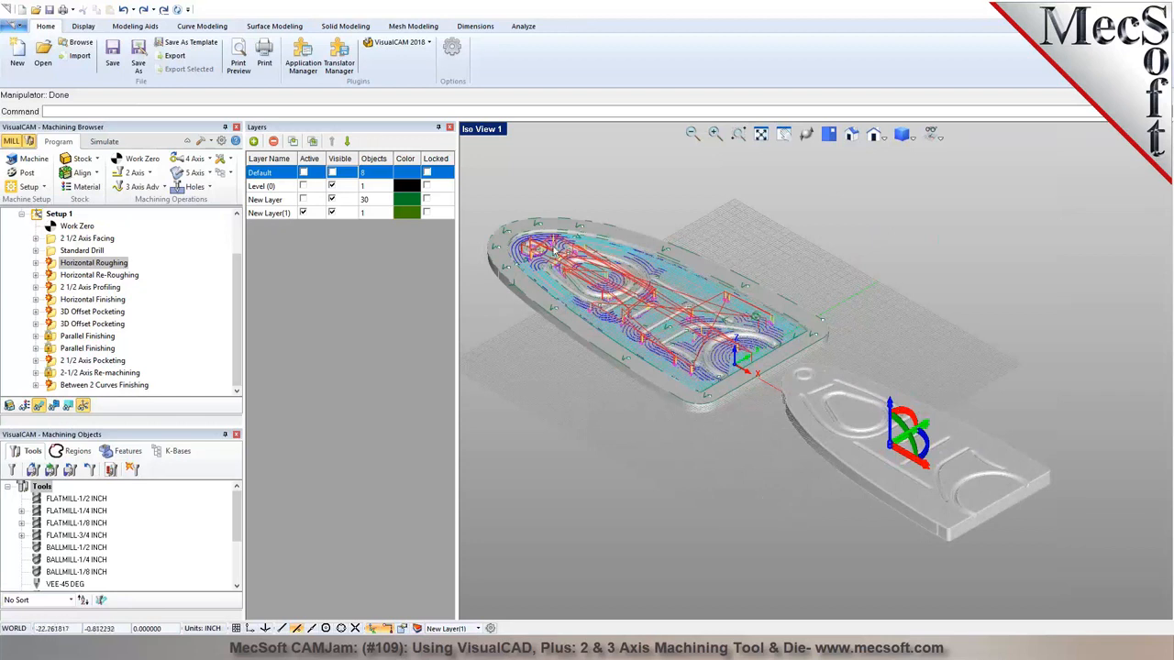
scroll(541, 287, "up", 2)
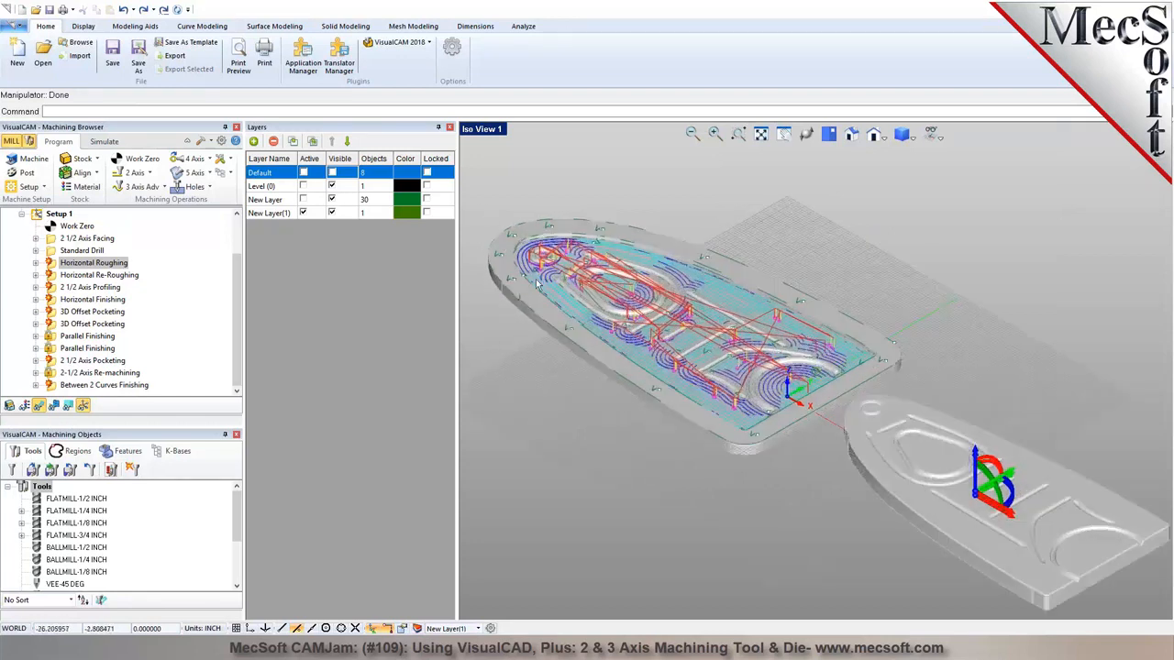
left_click(450, 128)
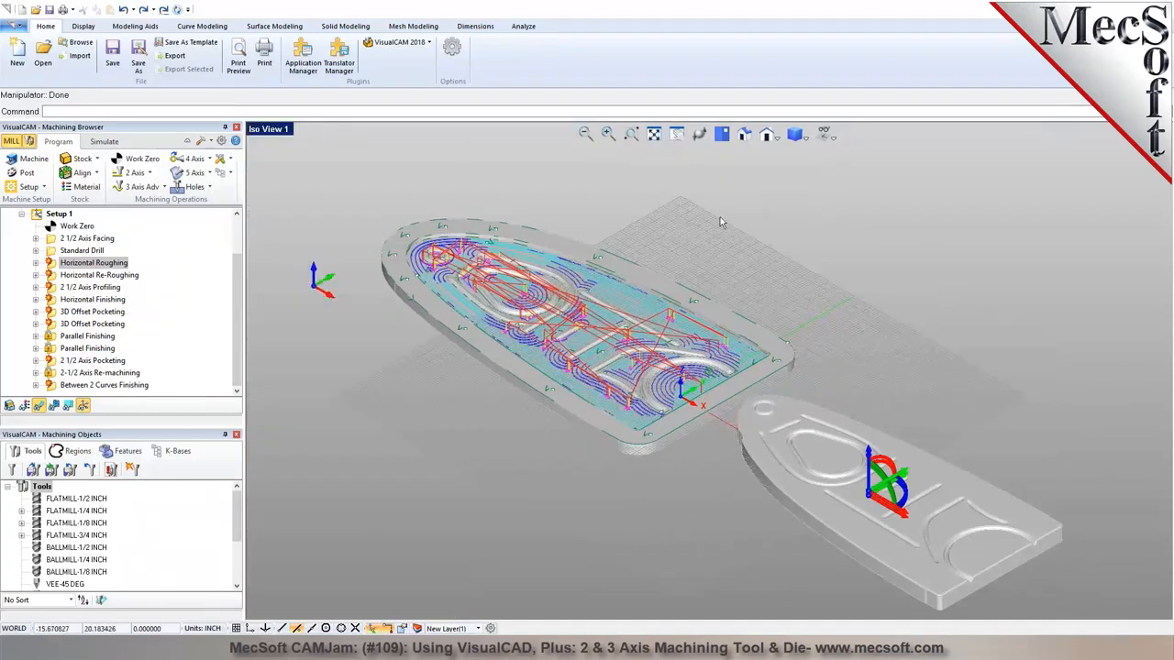